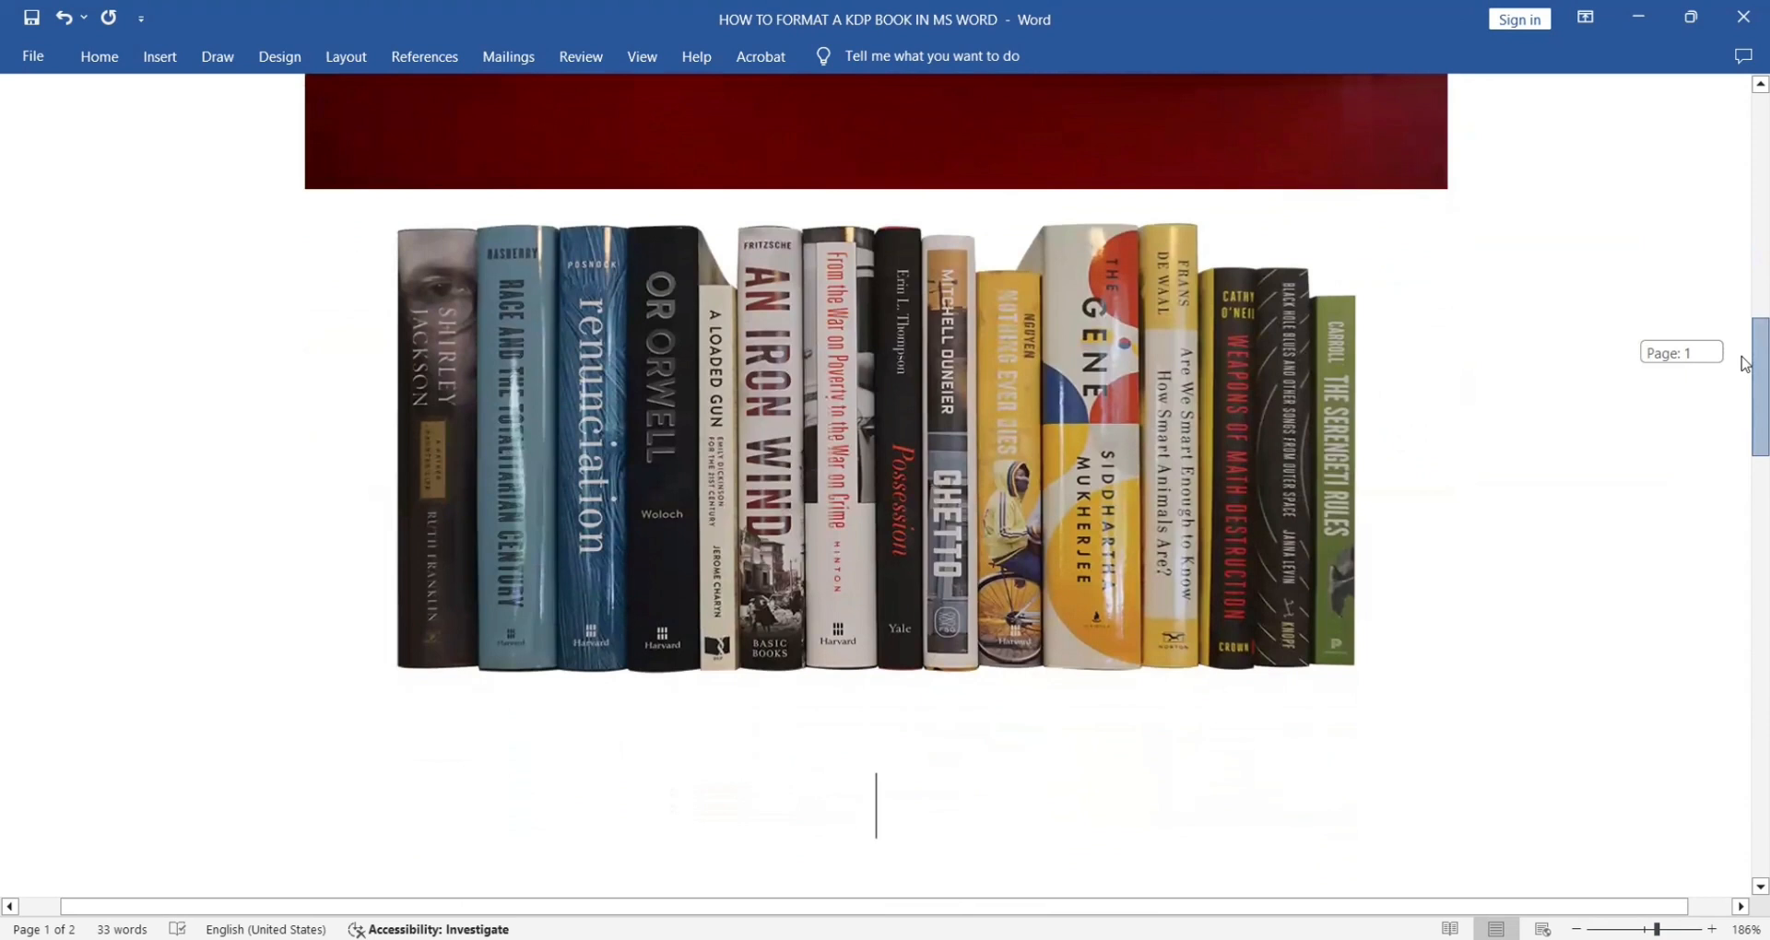
# Place the housewife income book manuscript into the blank document and look through its opening pages
pyautogui.moveTo(1744, 364); pyautogui.dragTo(1745, 364)
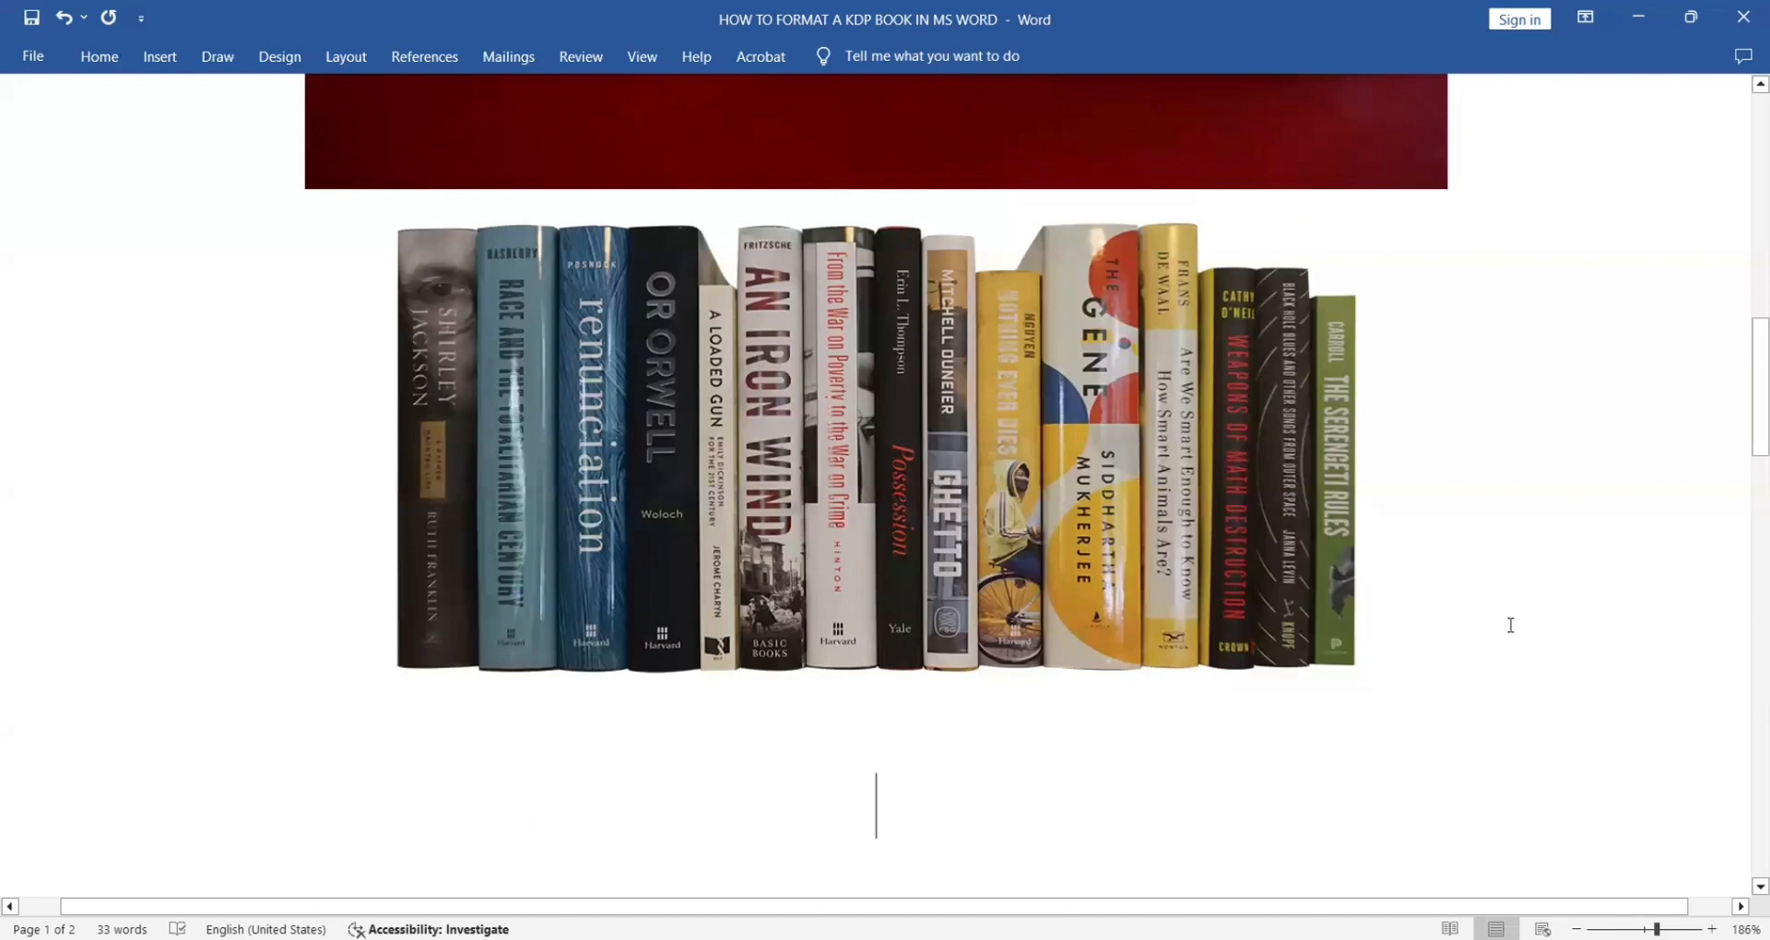
pyautogui.press('Return')
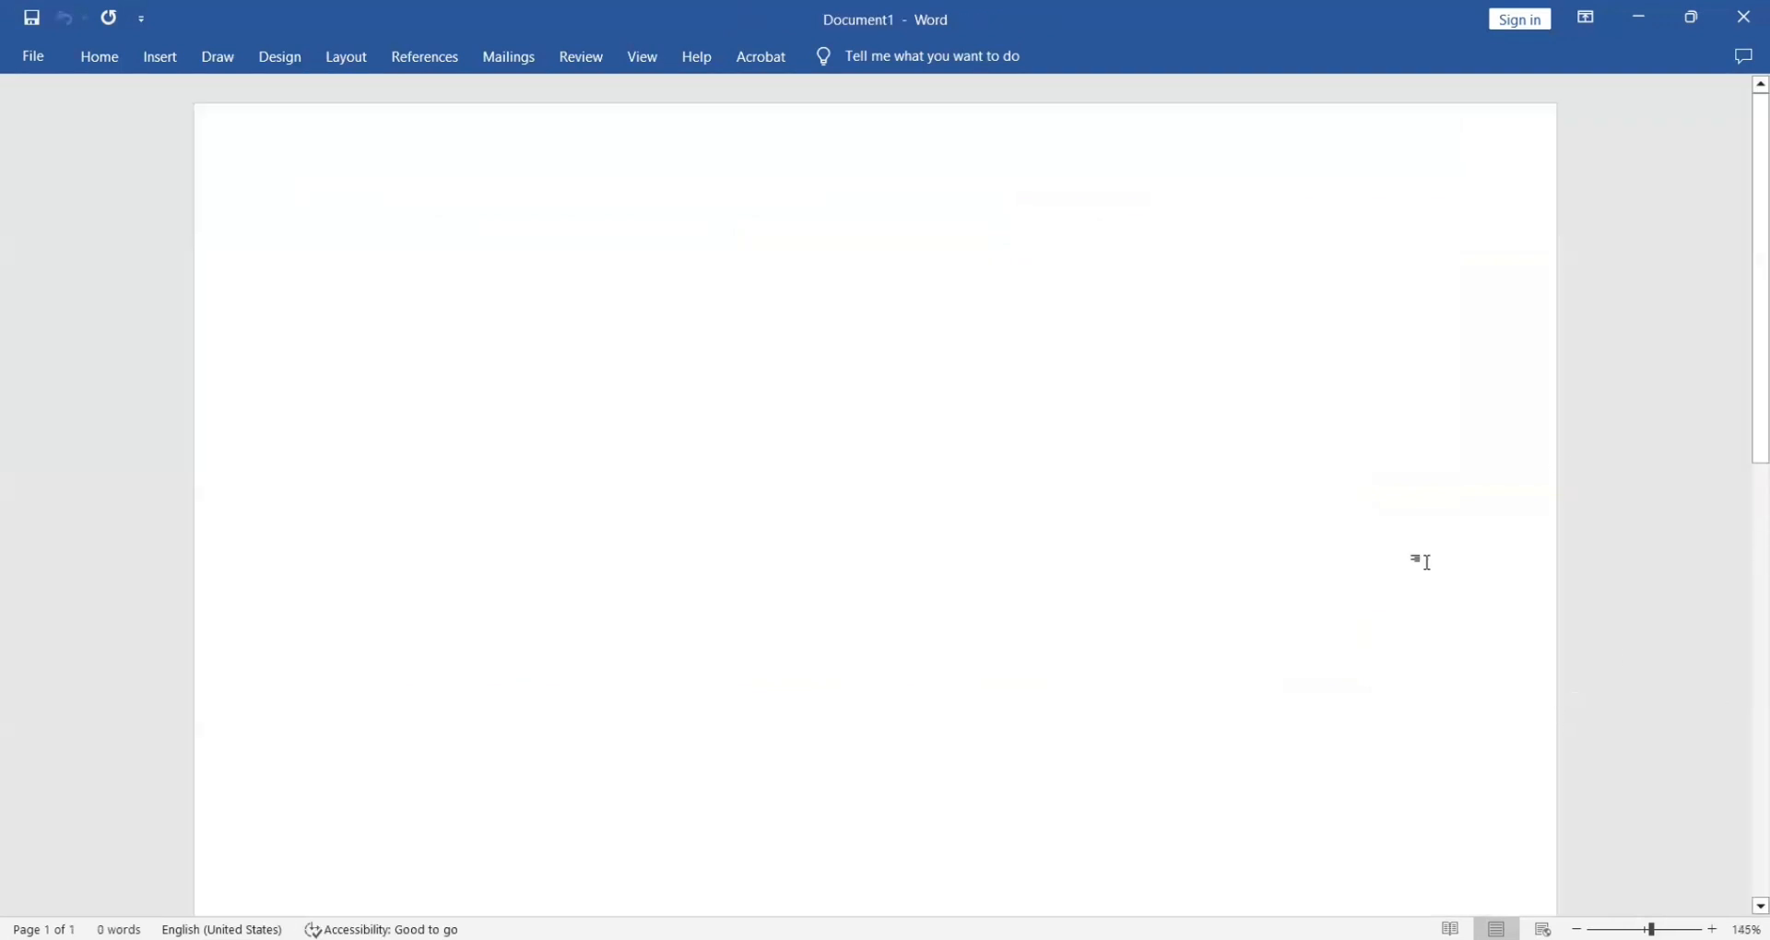
pyautogui.write('book')
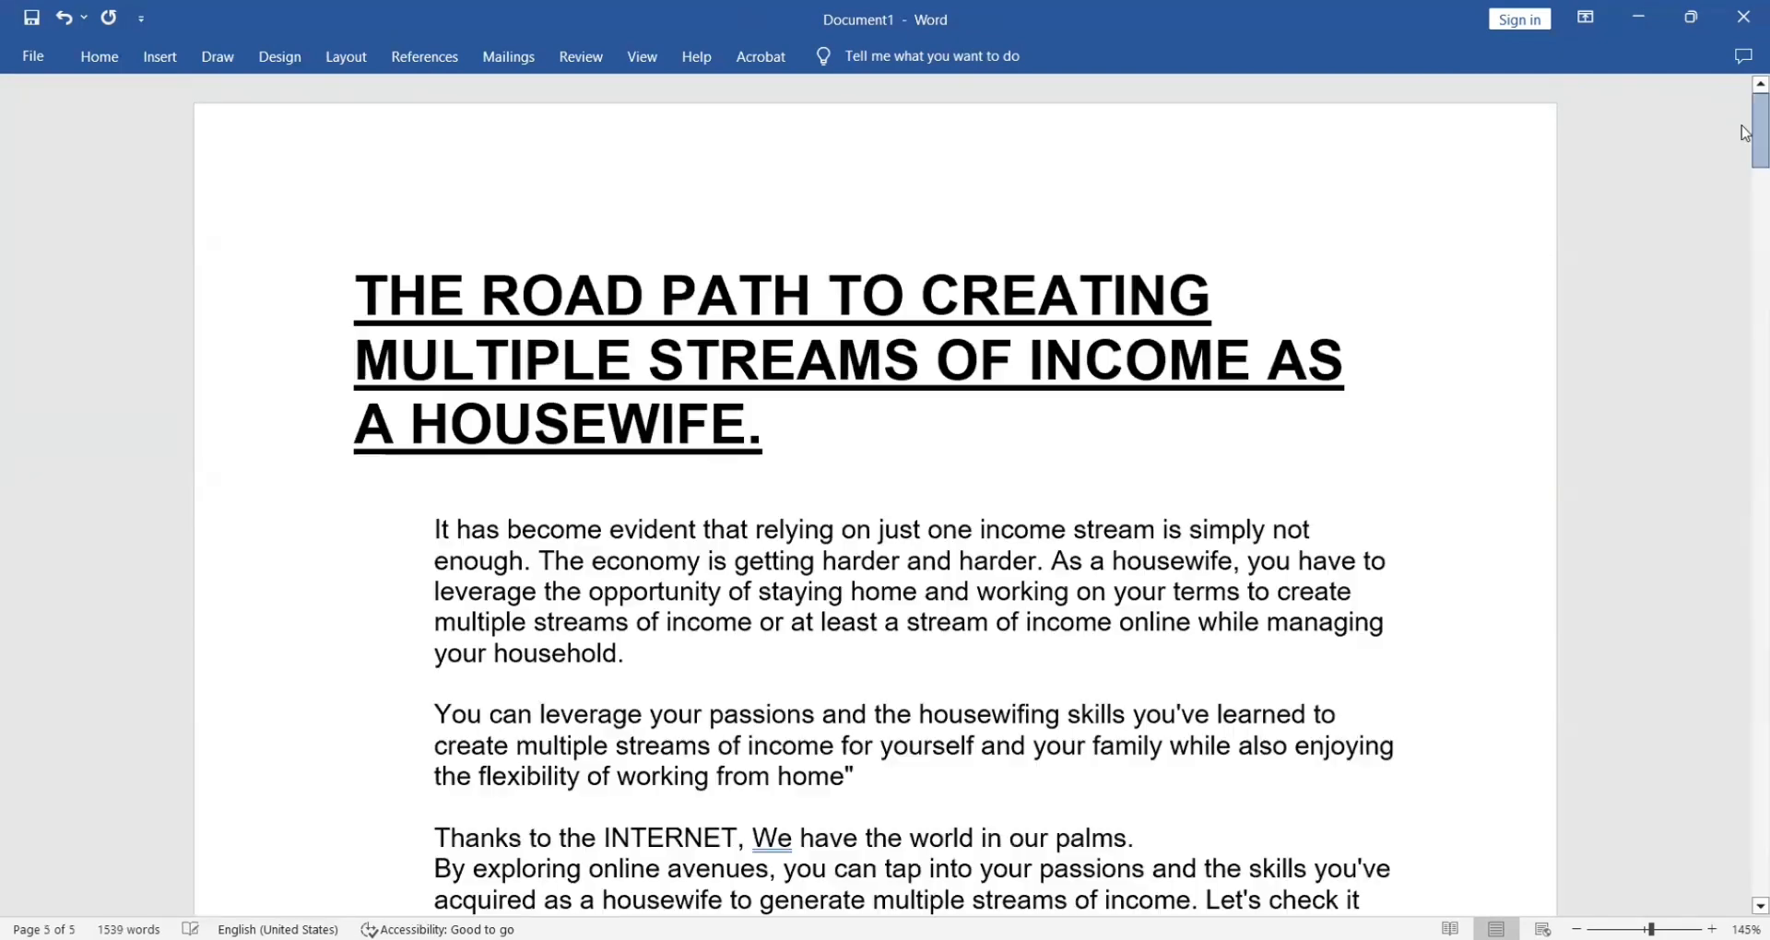
pyautogui.moveTo(1752, 127); pyautogui.dragTo(1744, 322)
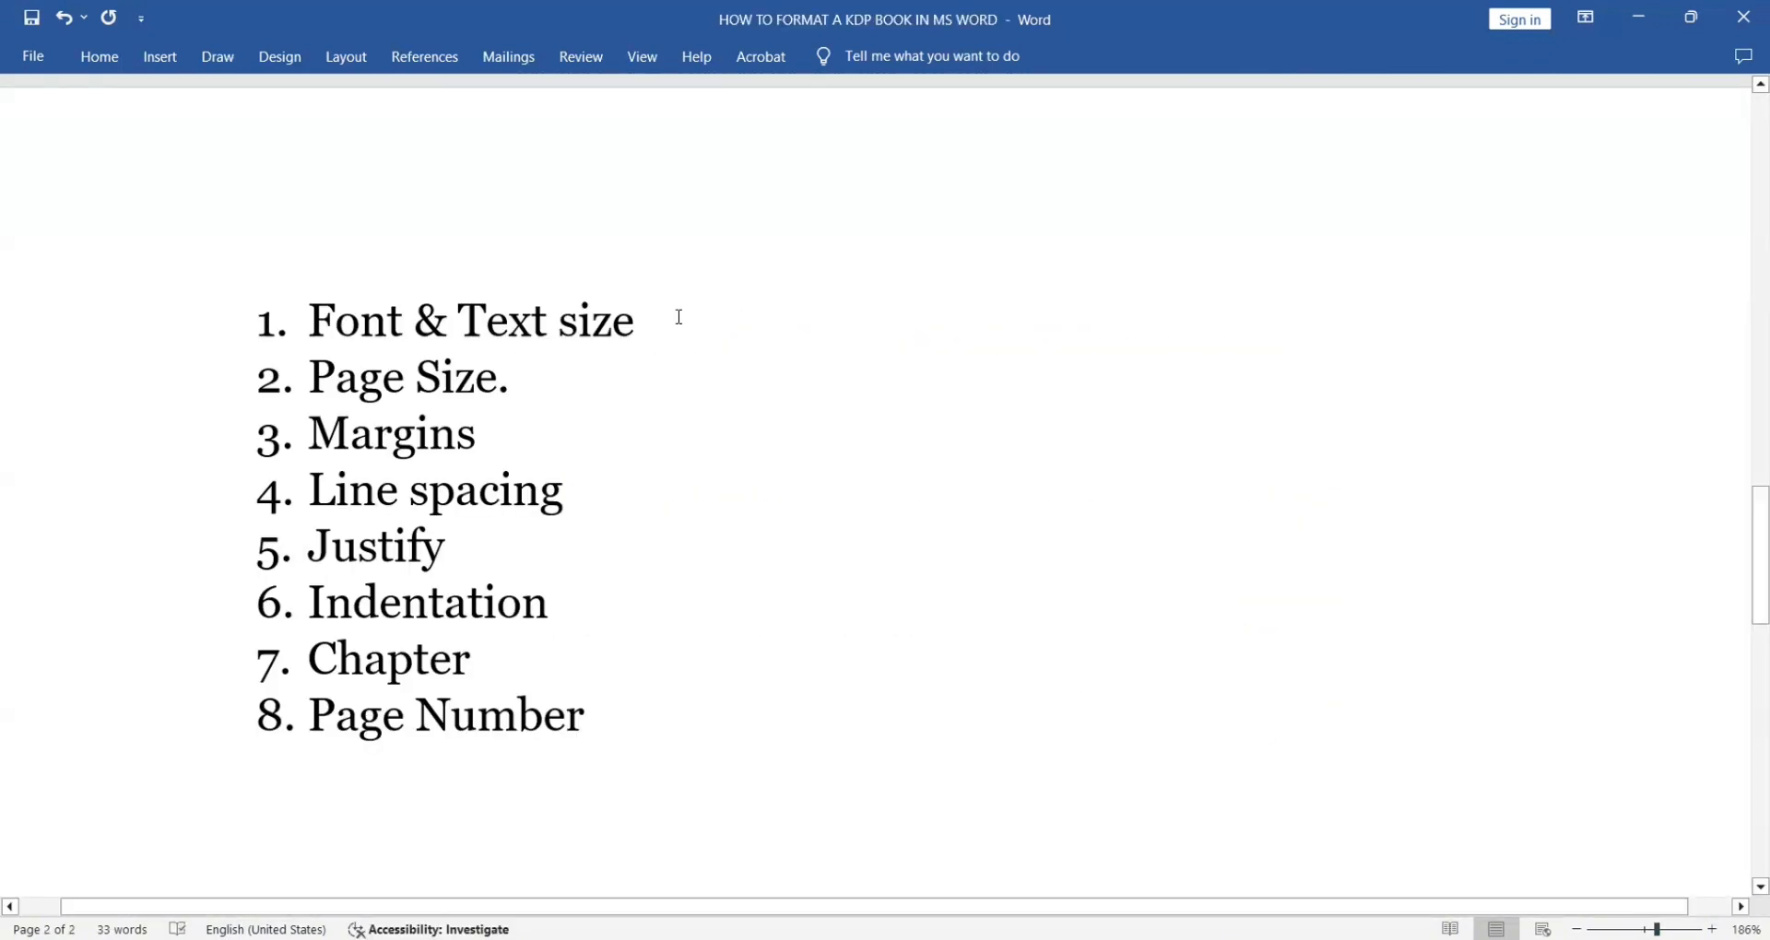
# Highlight the "Font & Text size" item in the book formatting checklist document
pyautogui.tripleClick(561, 336)
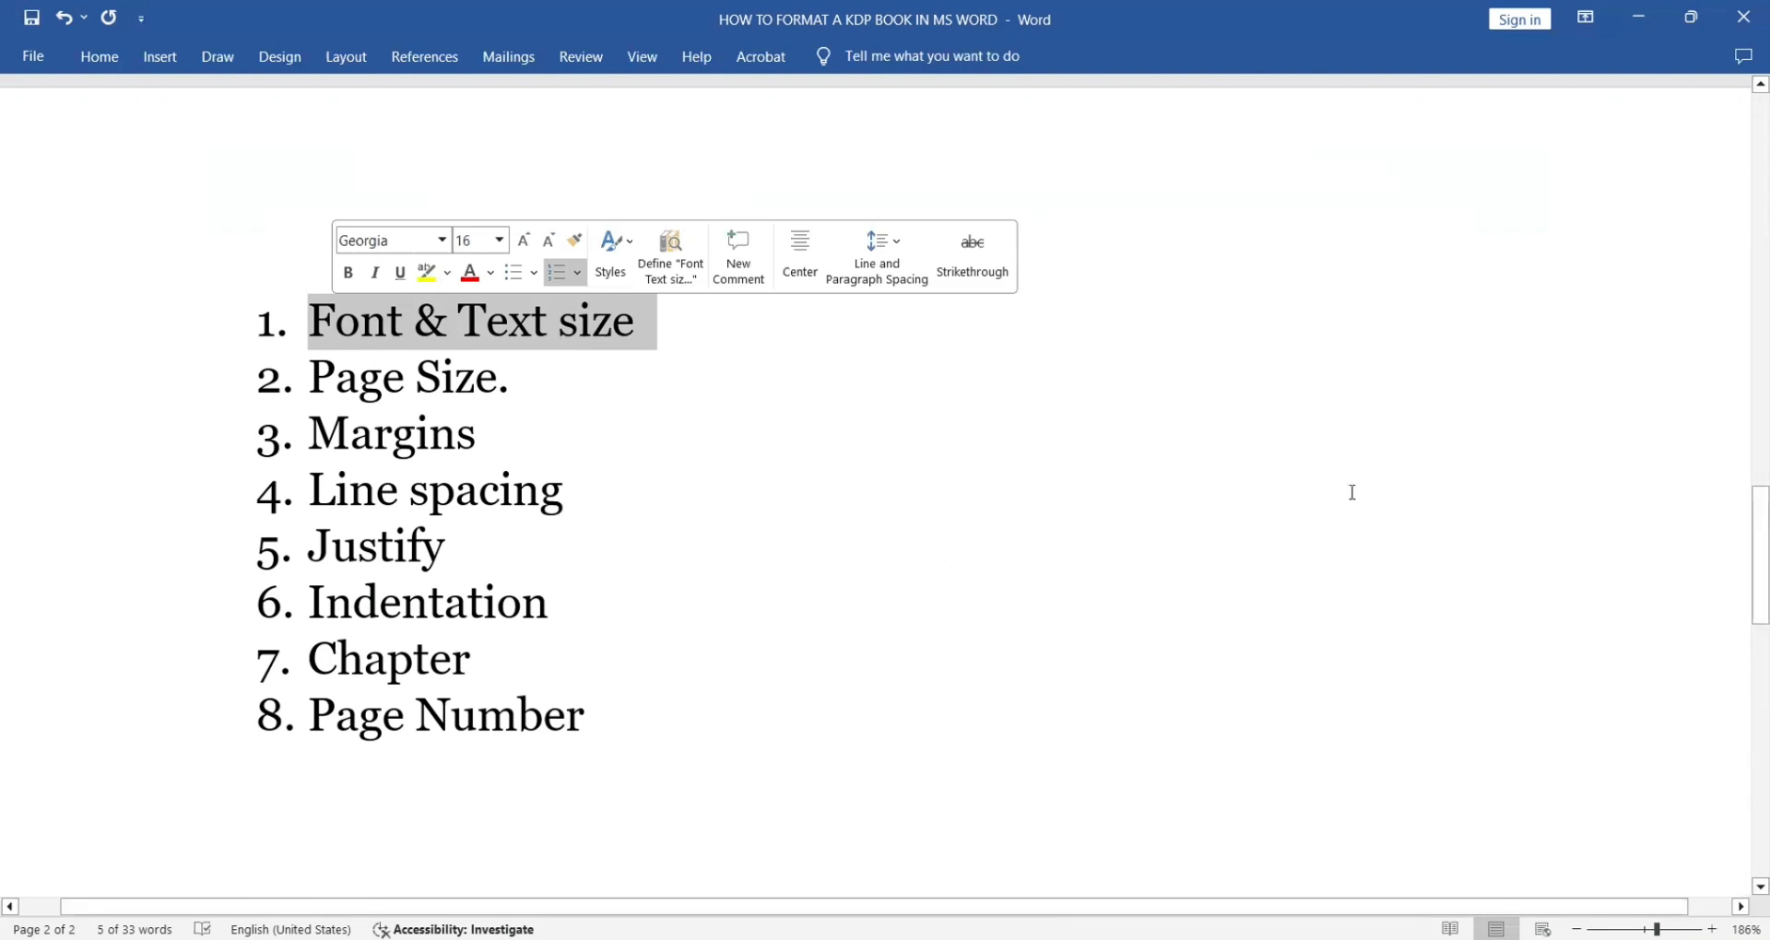
pyautogui.scroll(16, 1353, 492)
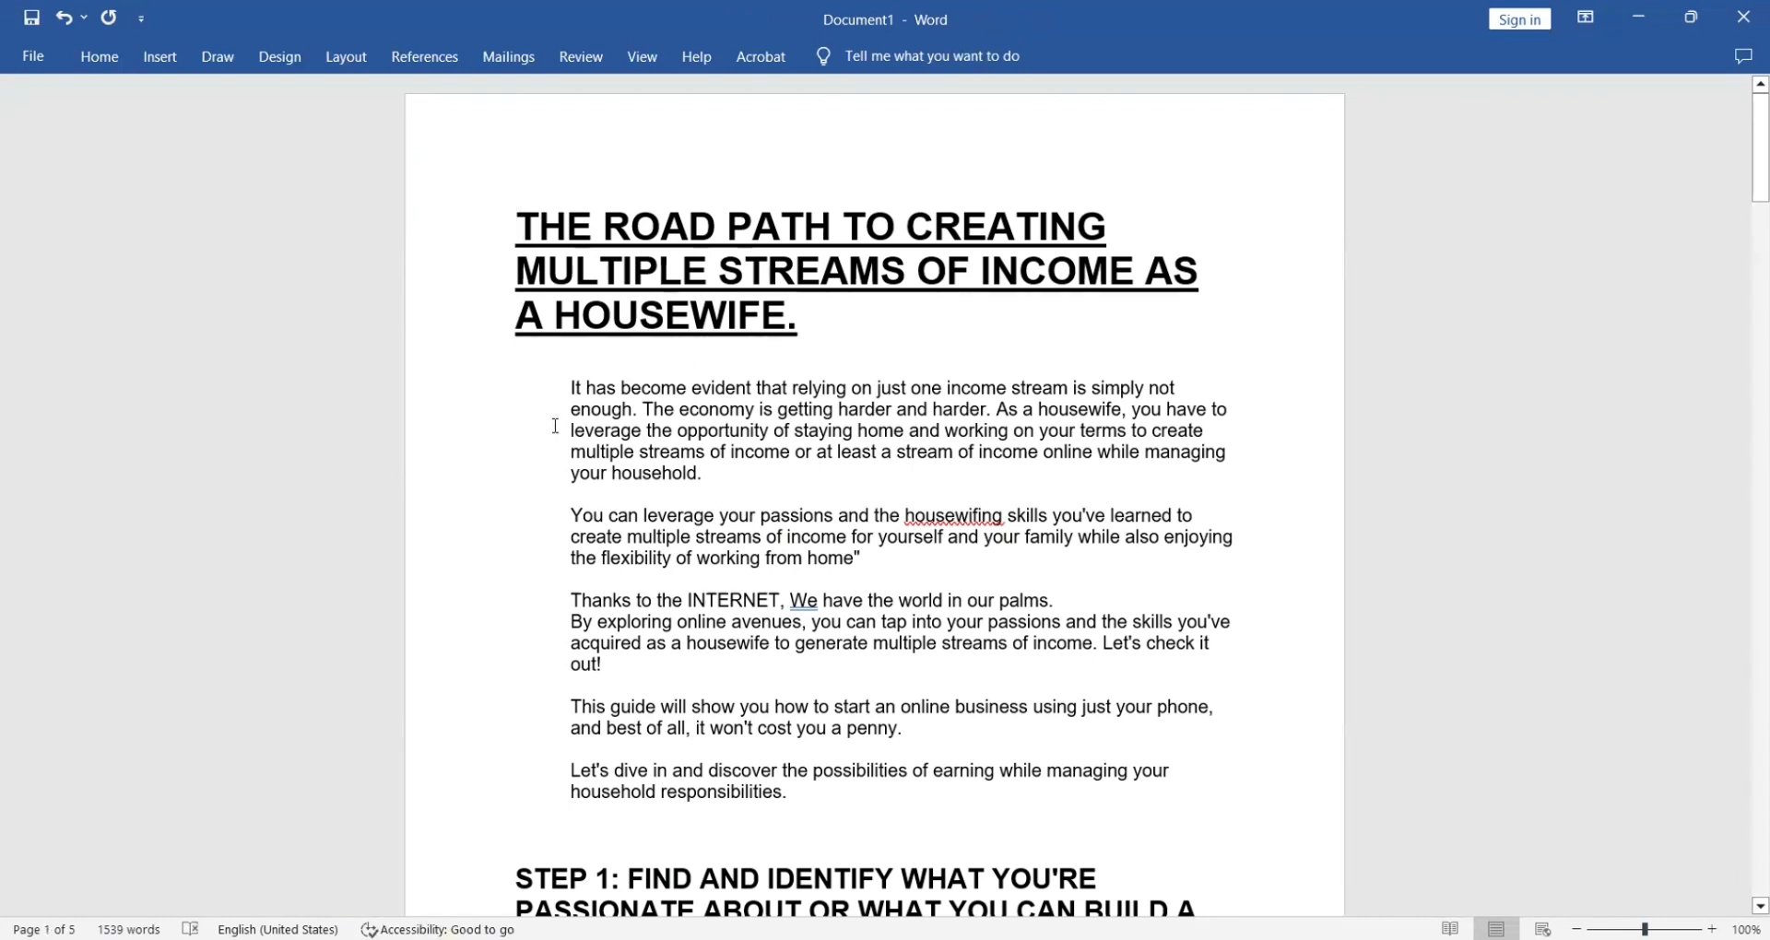
# Set the font of the entire manuscript to Georgia
pyautogui.hotkey('ctrl', 'v')
pyautogui.hotkey('ctrl', 'a')
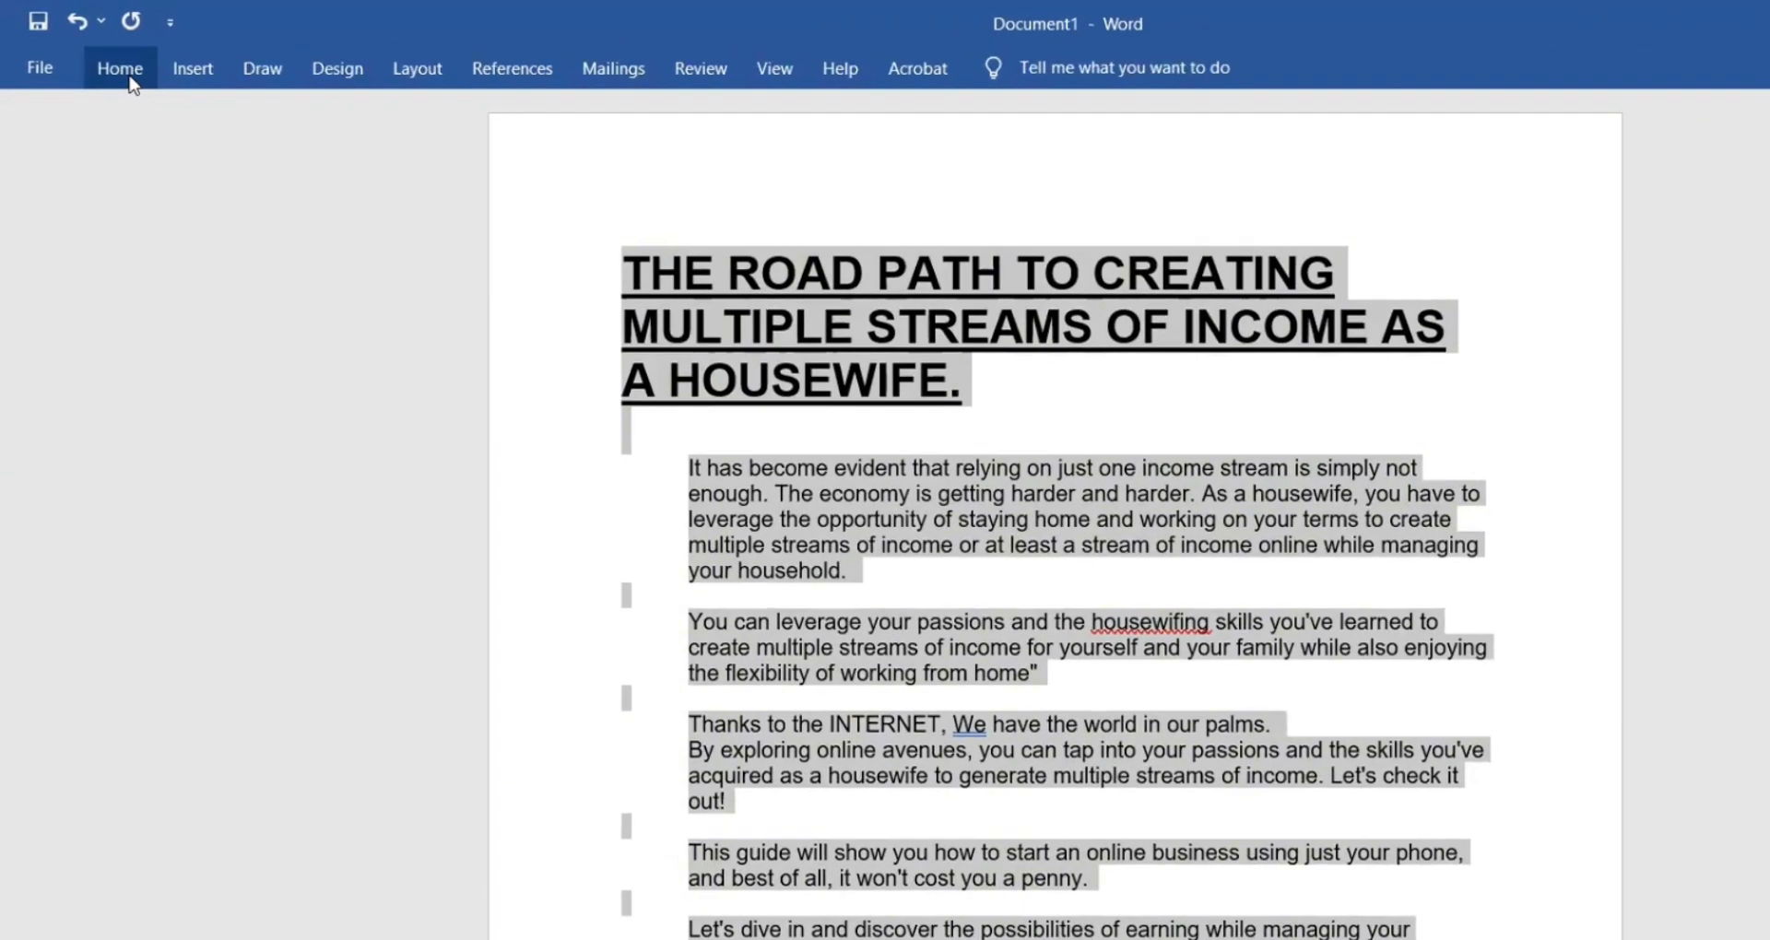
pyautogui.click(113, 65)
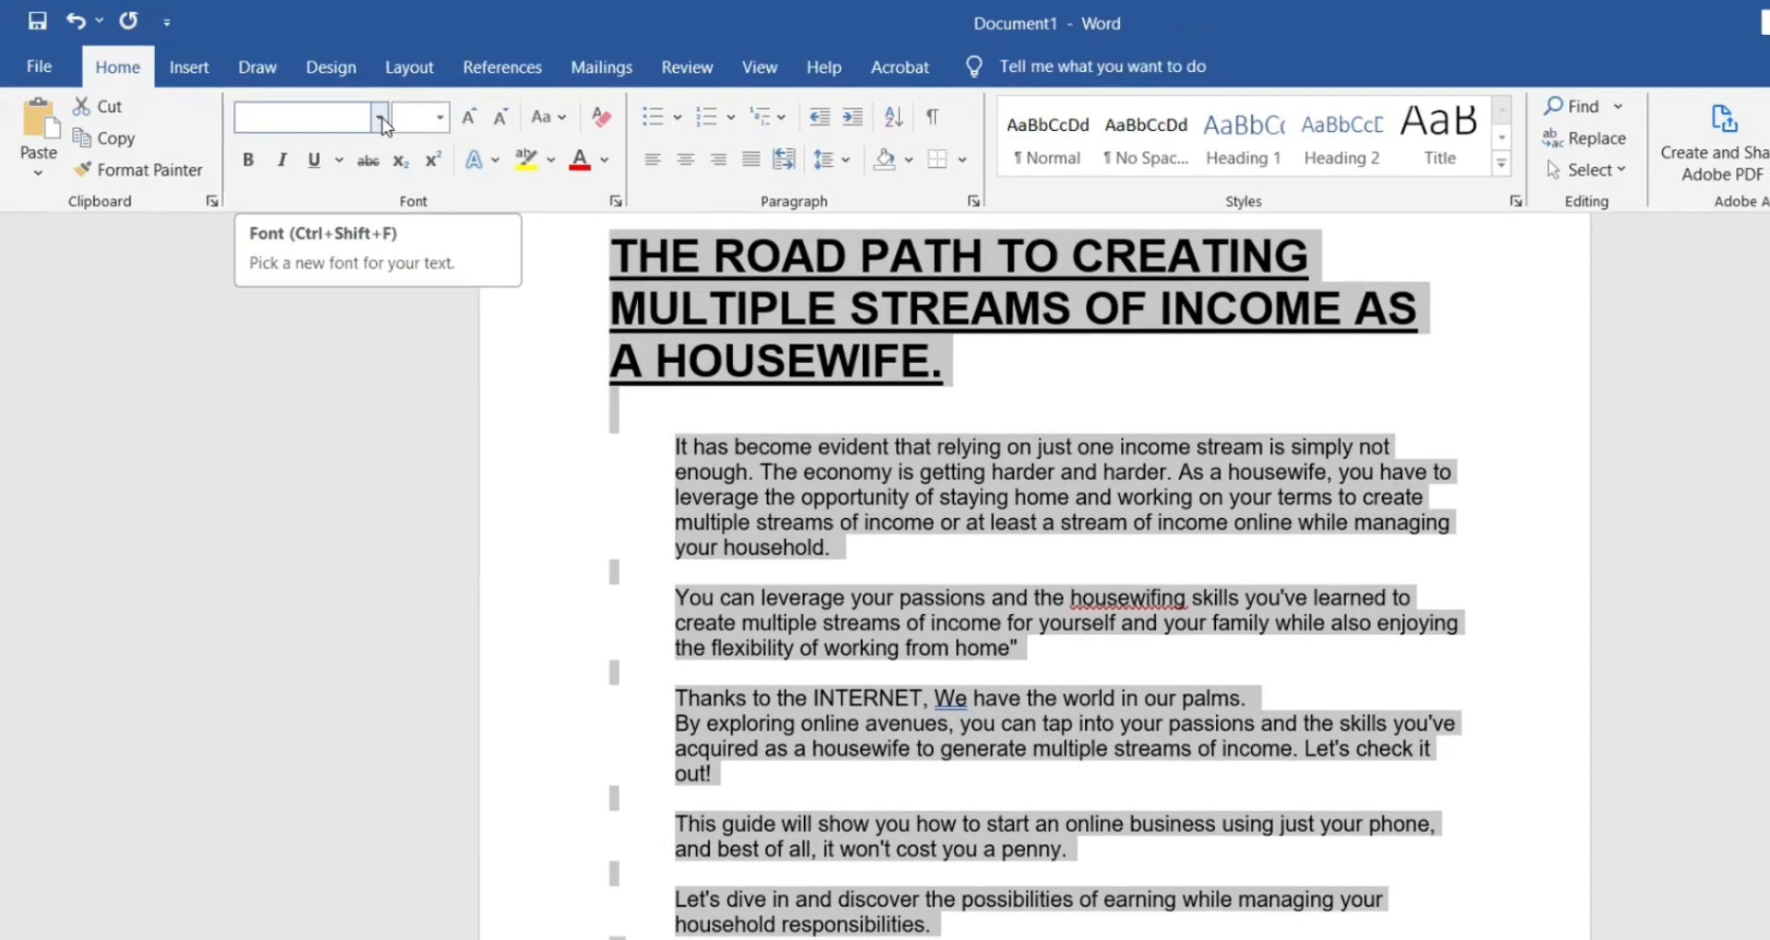
pyautogui.click(379, 118)
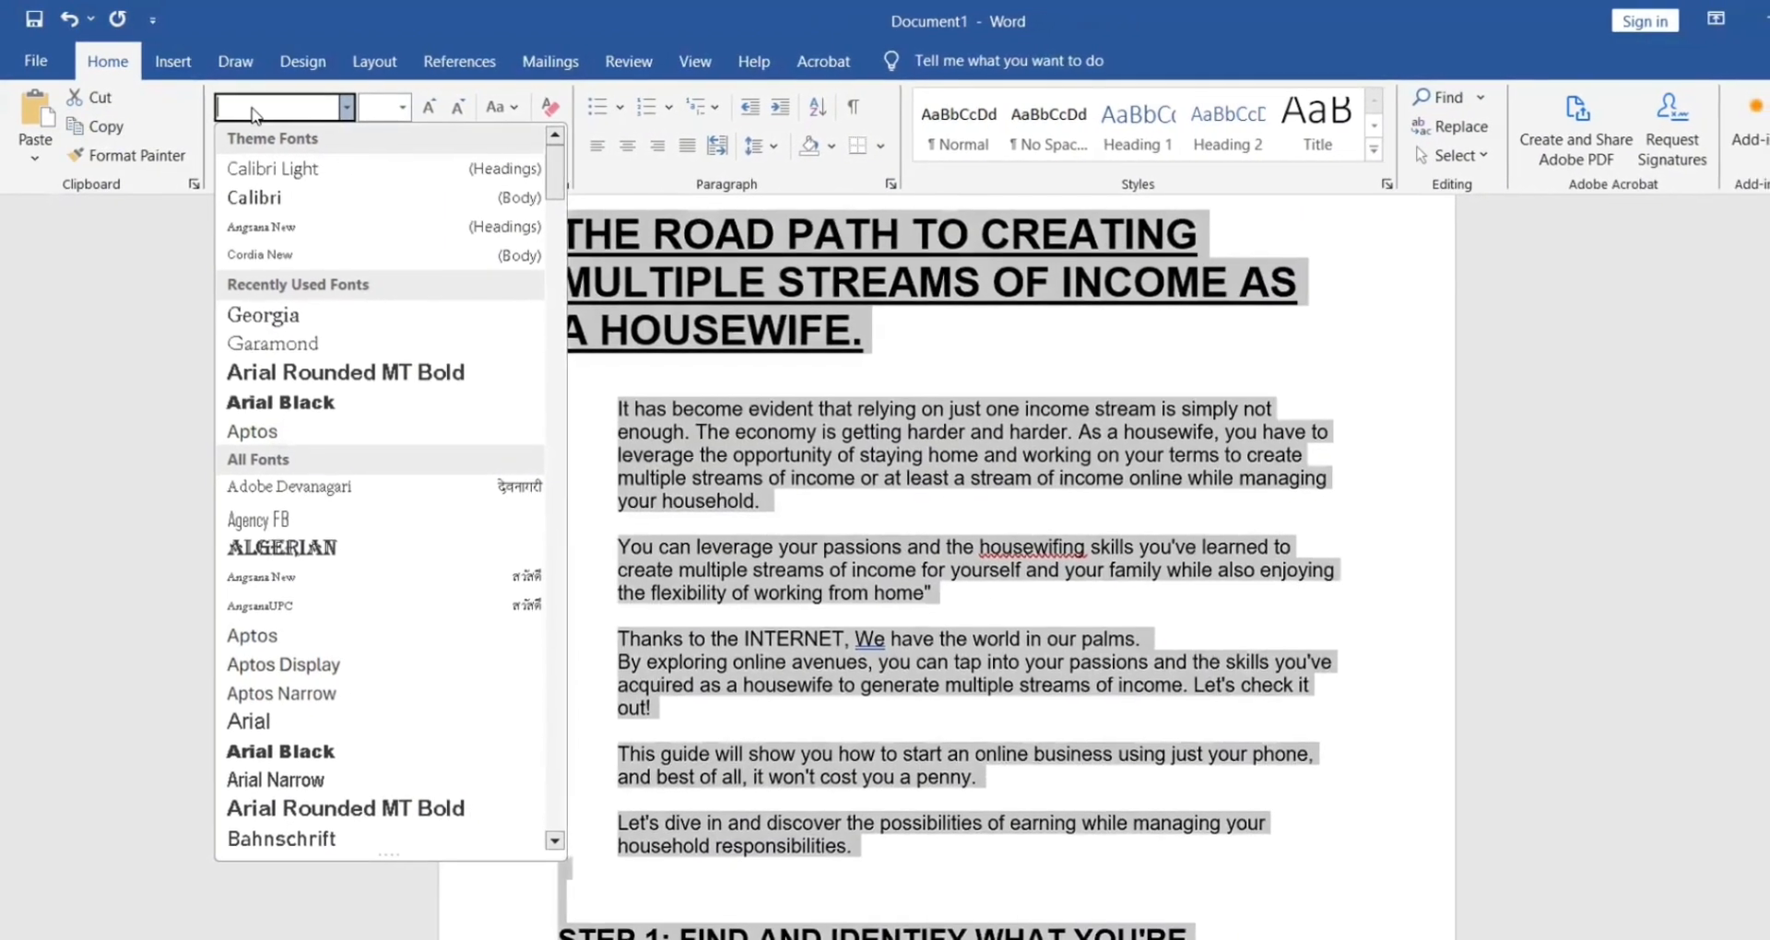
pyautogui.write('Georgia')
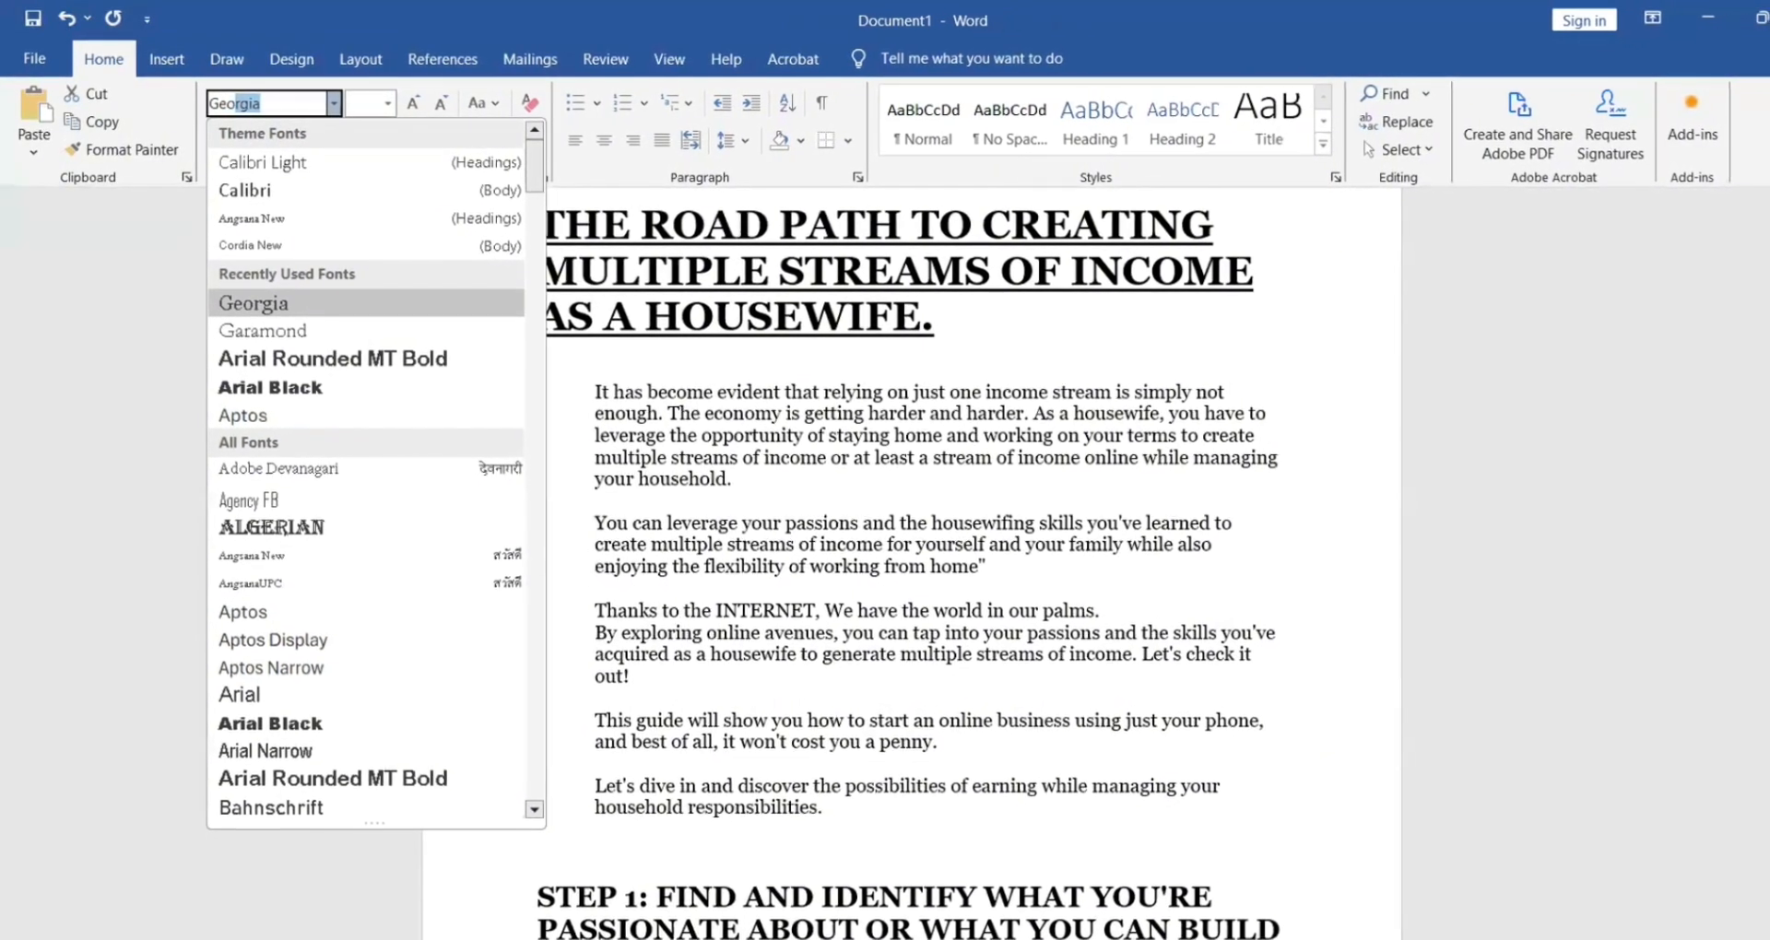
pyautogui.press('Return')
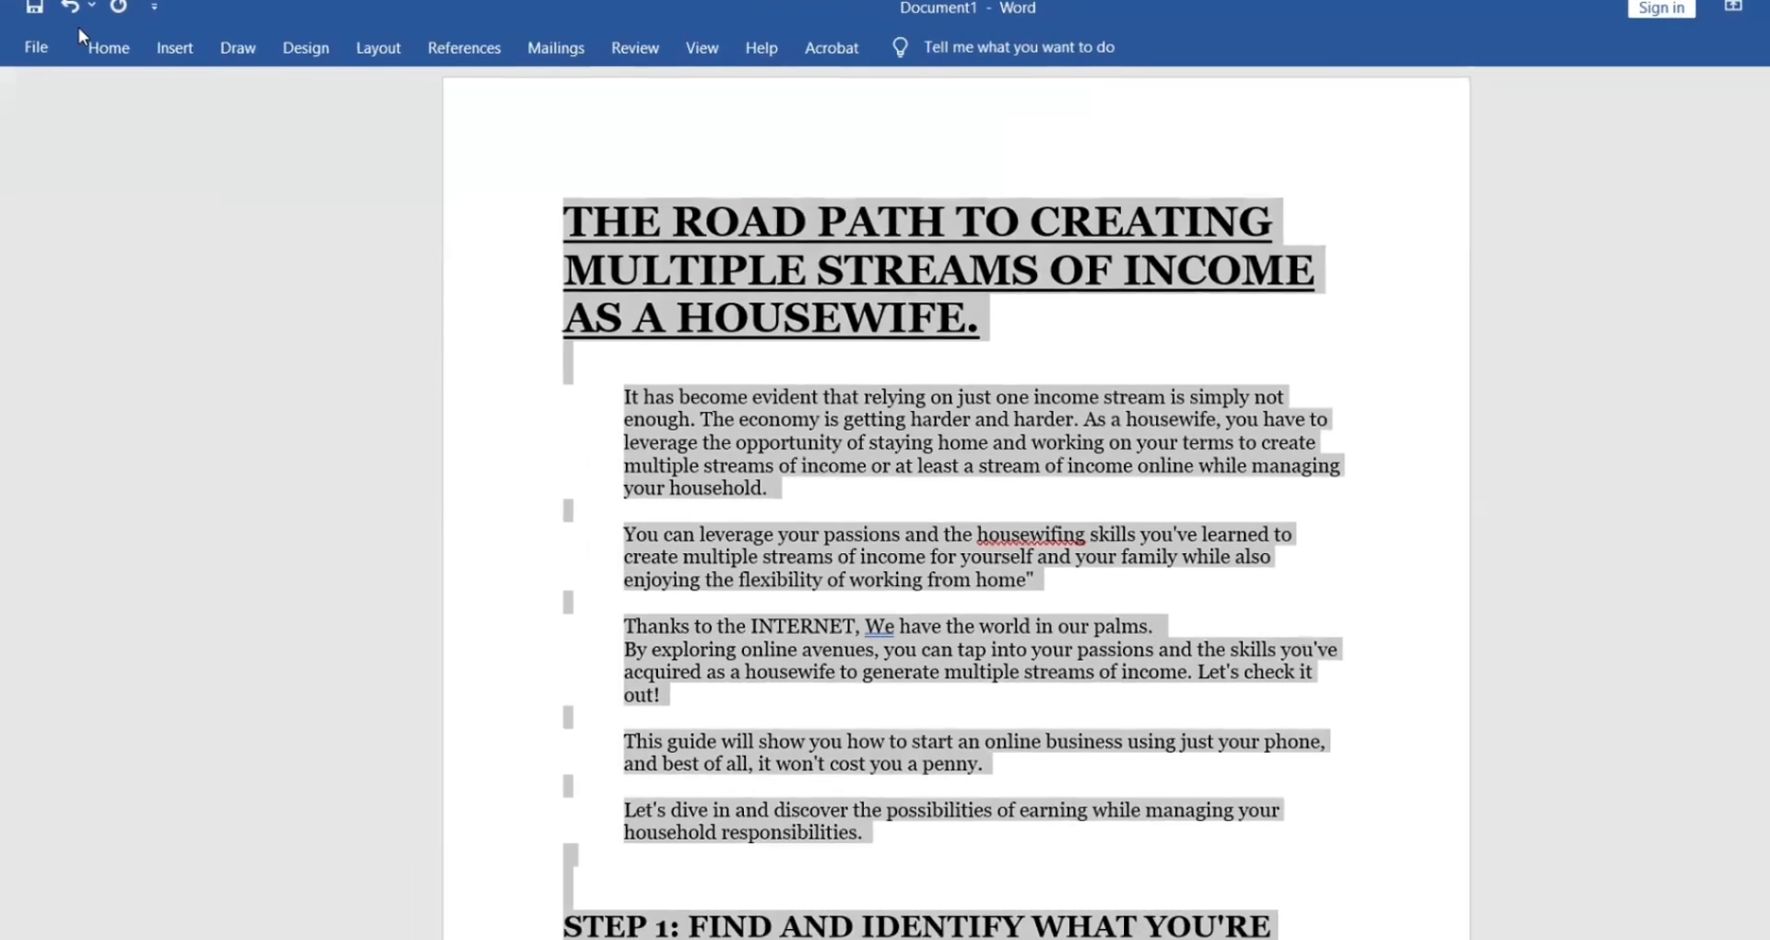
# Set the text size of the entire manuscript to 14 and deselect the text
pyautogui.click(108, 47)
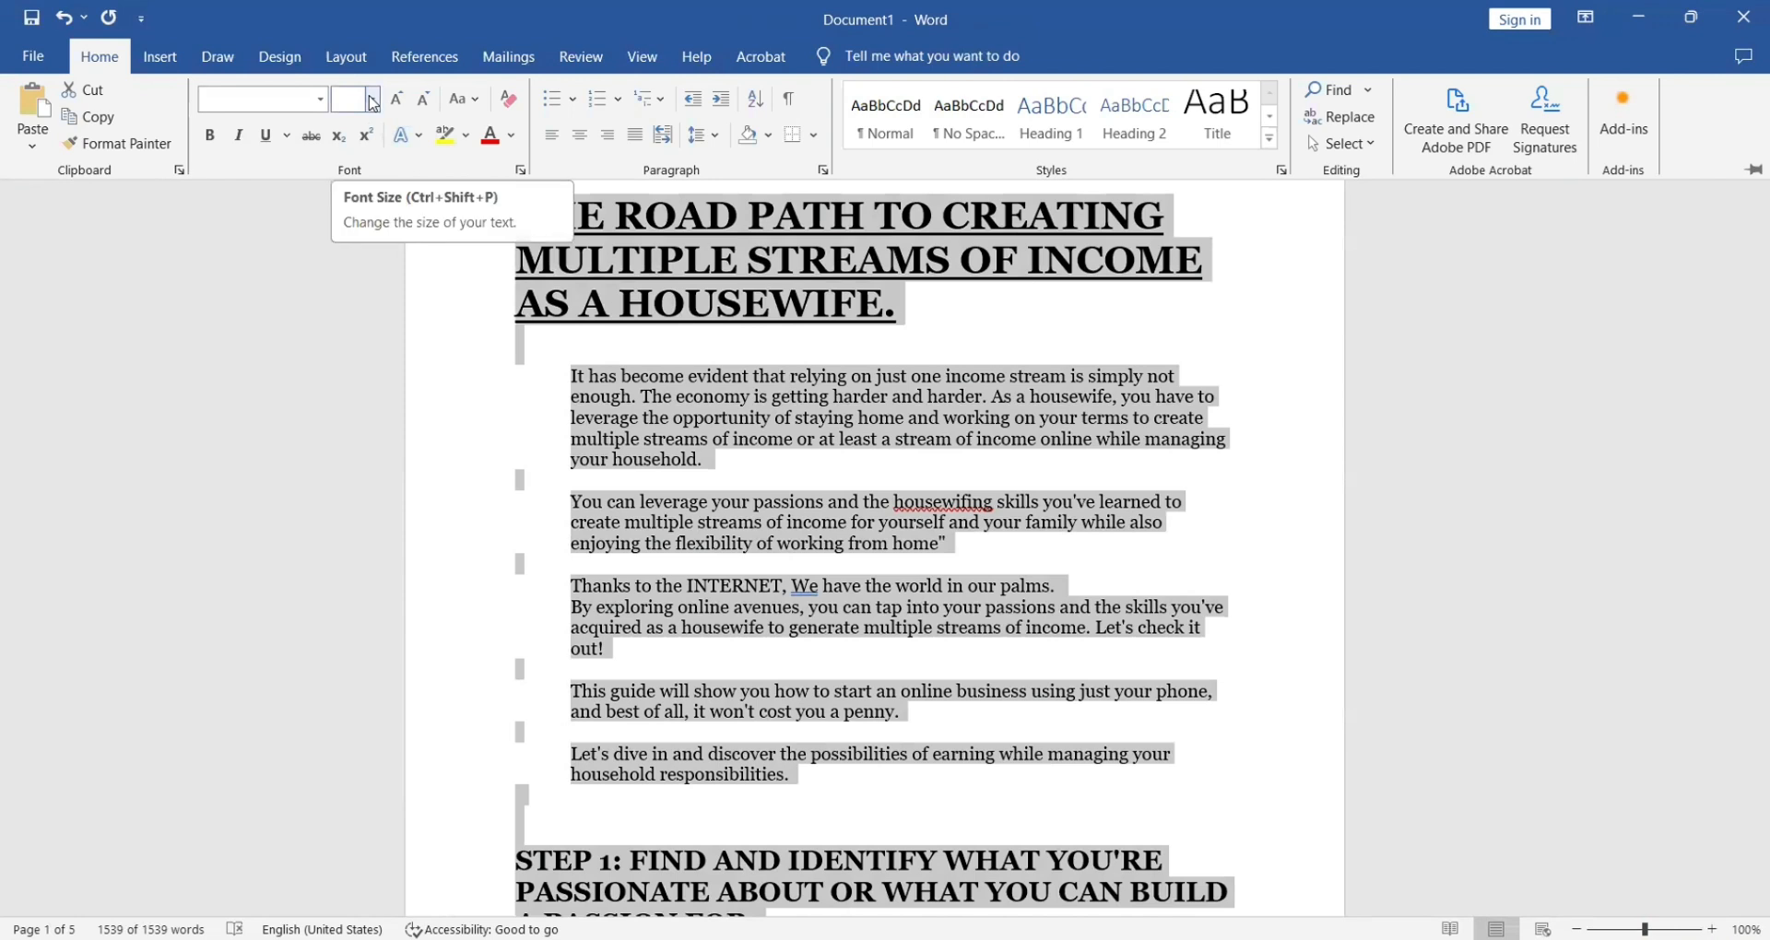
pyautogui.click(372, 99)
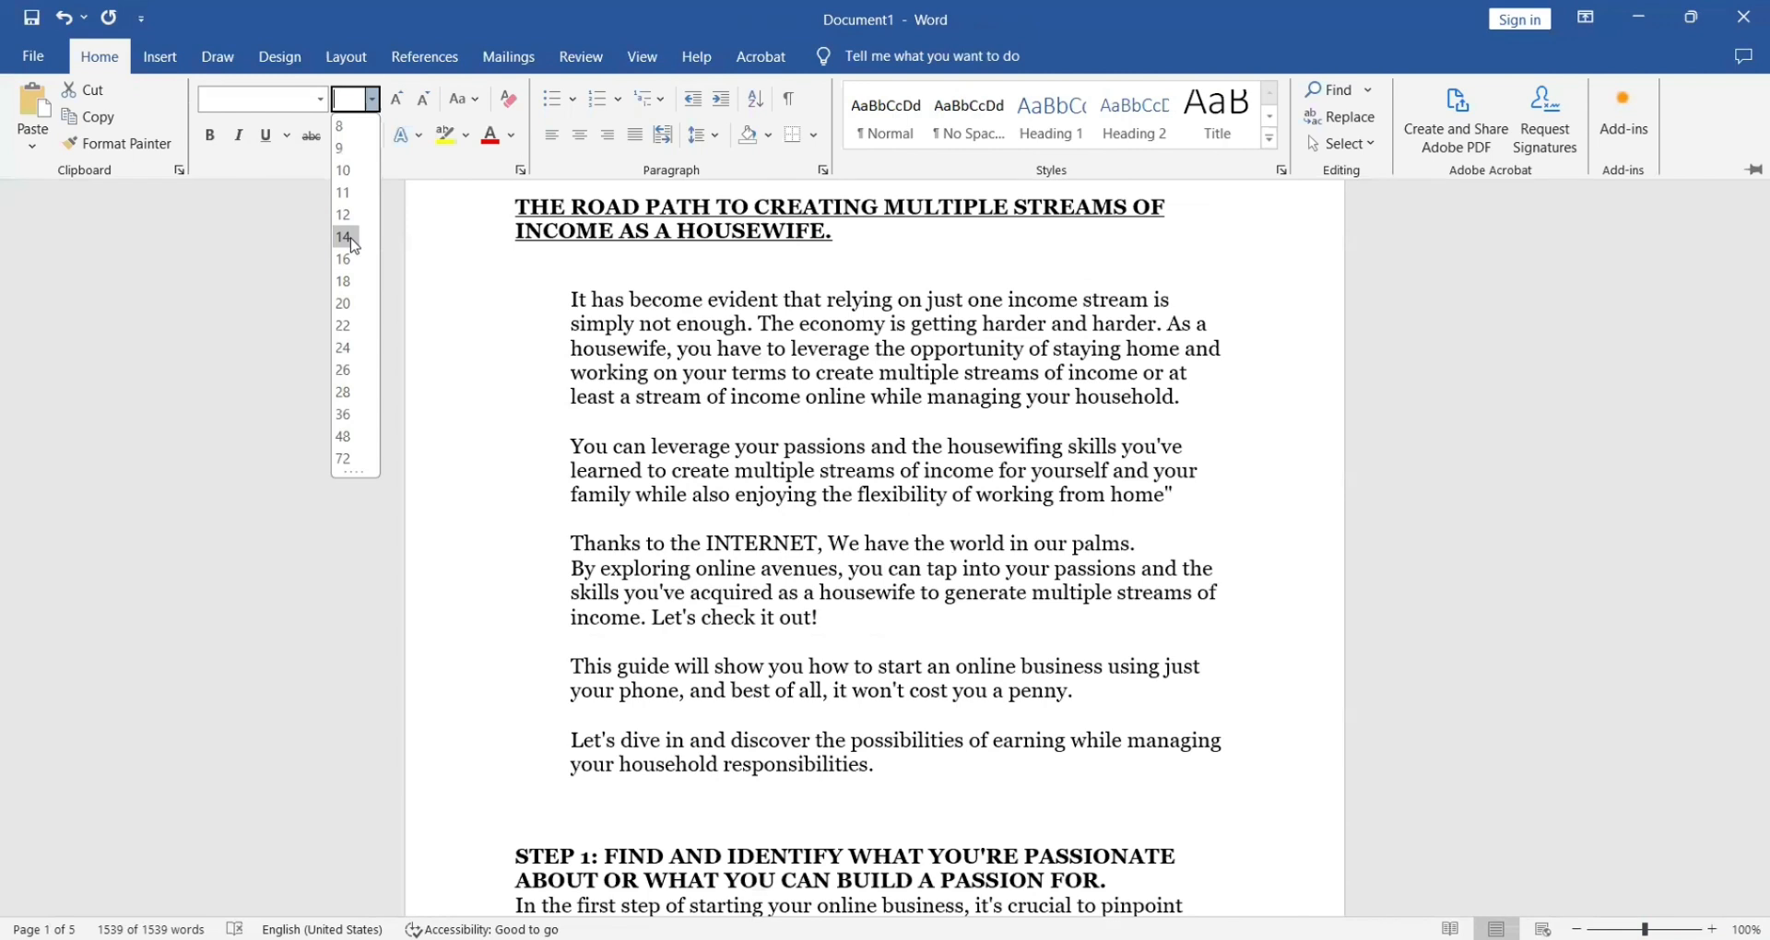
pyautogui.click(346, 237)
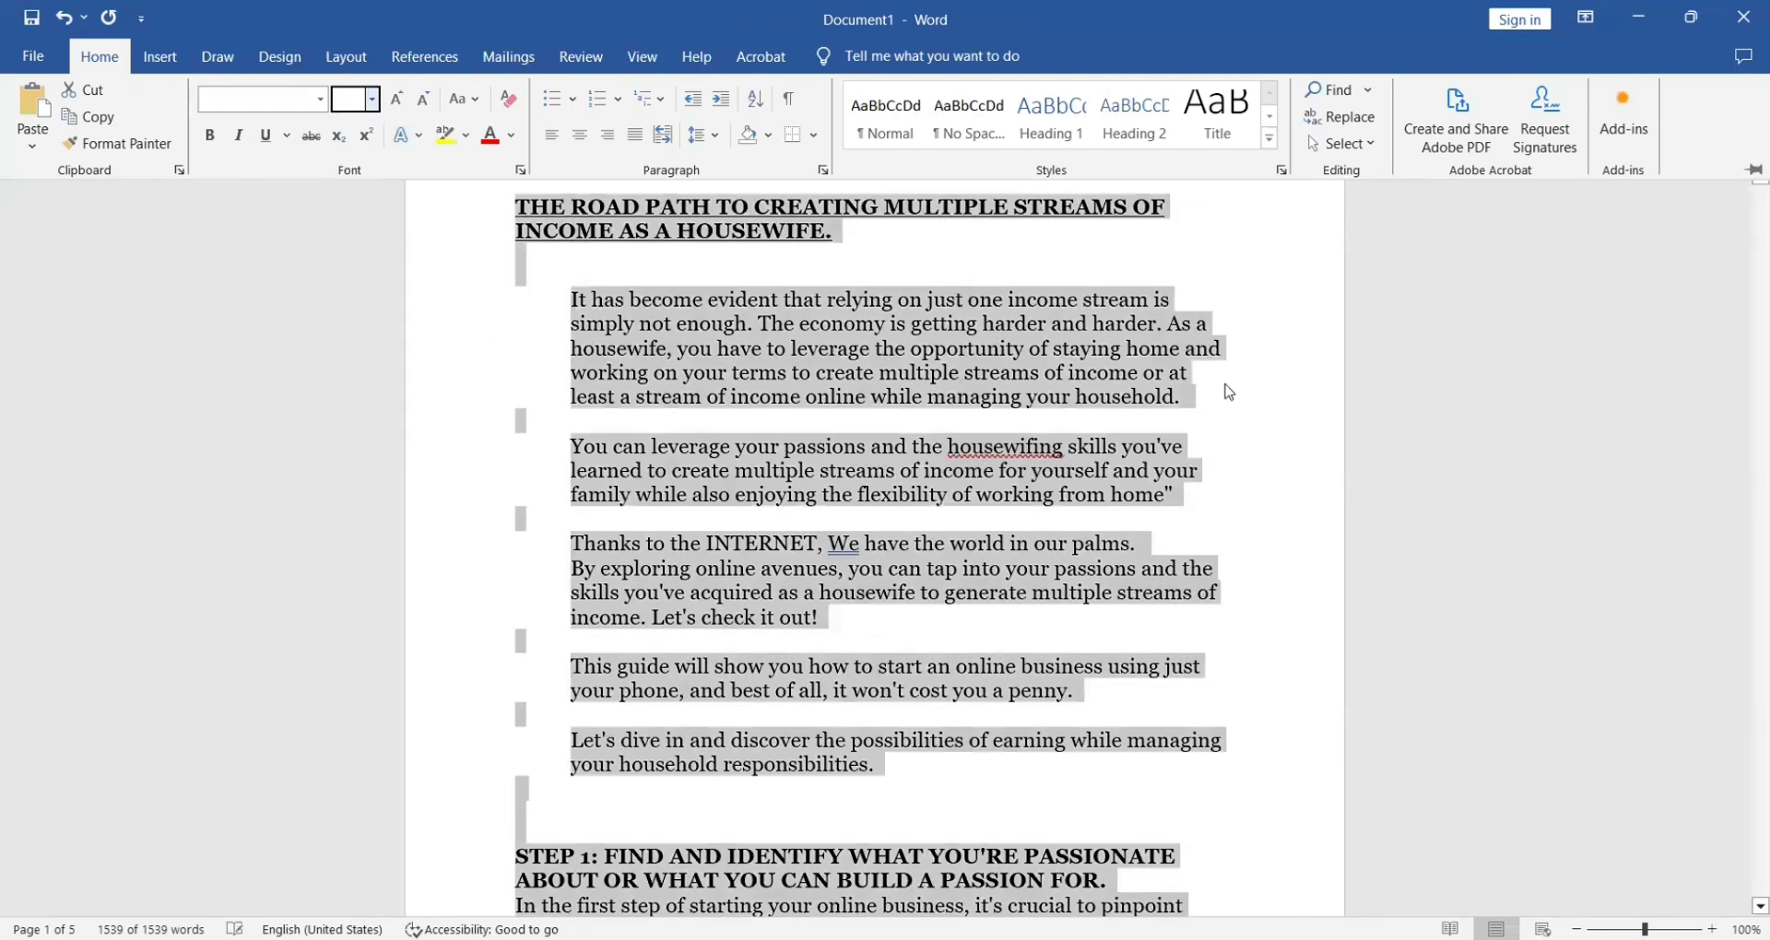
pyautogui.hotkey('ctrl', 'F1')
pyautogui.click(1277, 429)
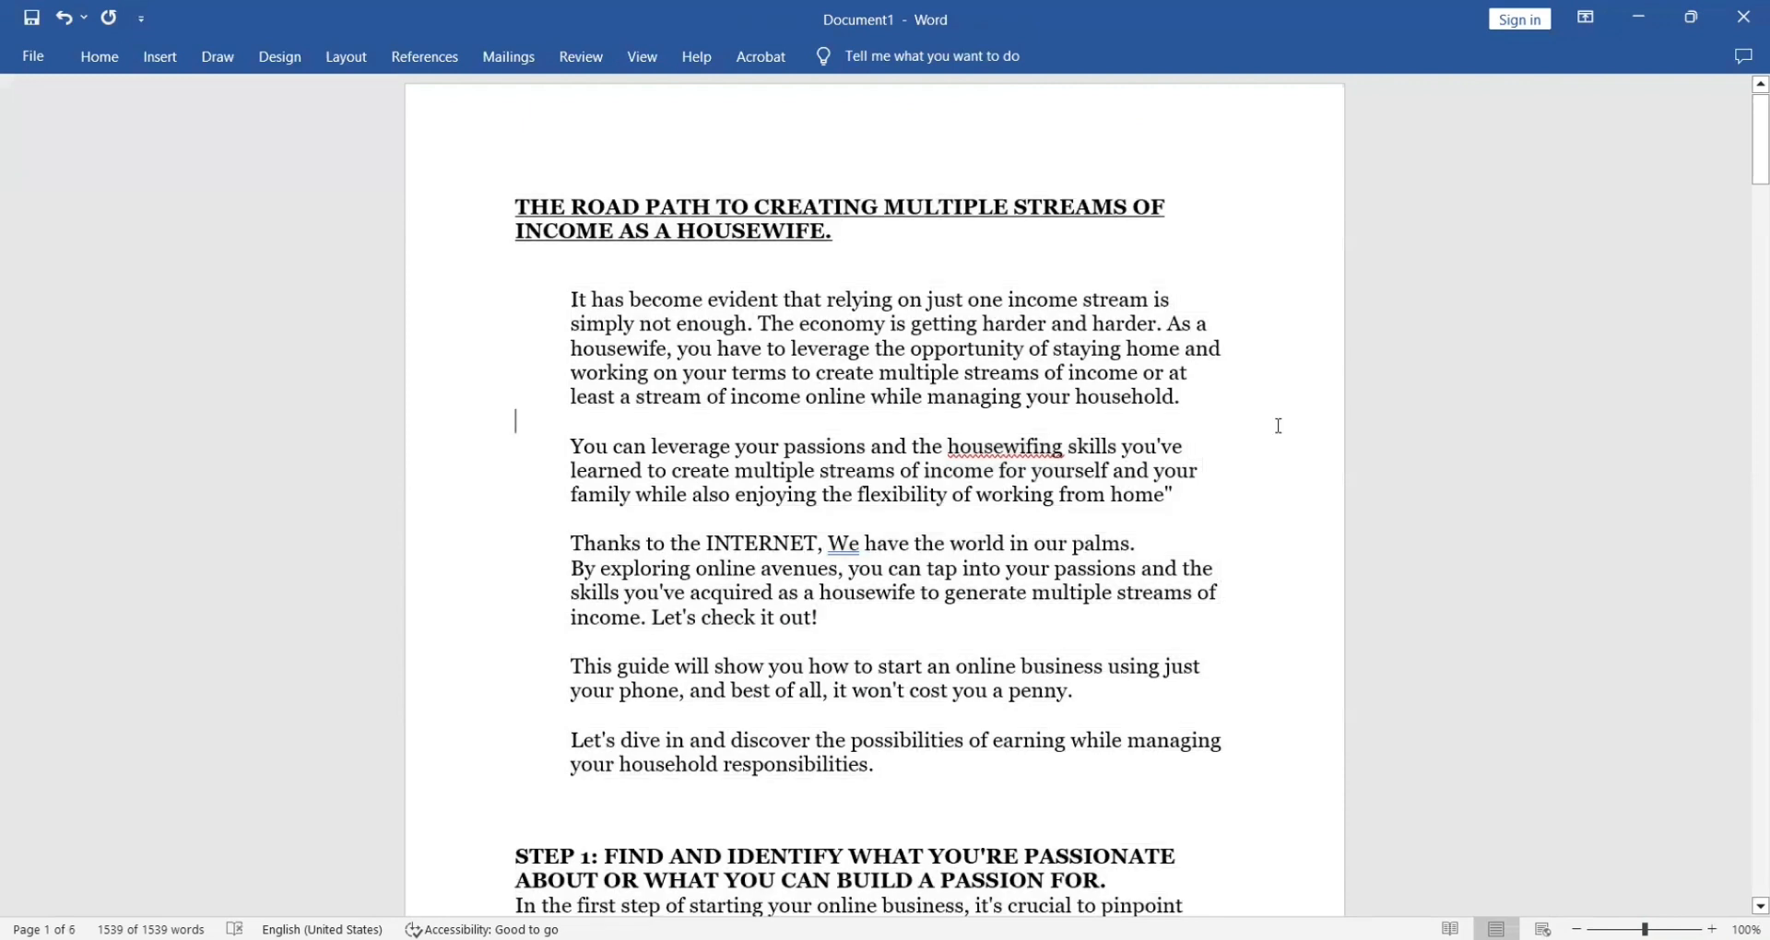
pyautogui.moveTo(1745, 184)
pyautogui.mouseDown()
pyautogui.moveTo(1745, 424)
pyautogui.moveTo(1745, 182)
pyautogui.mouseUp()
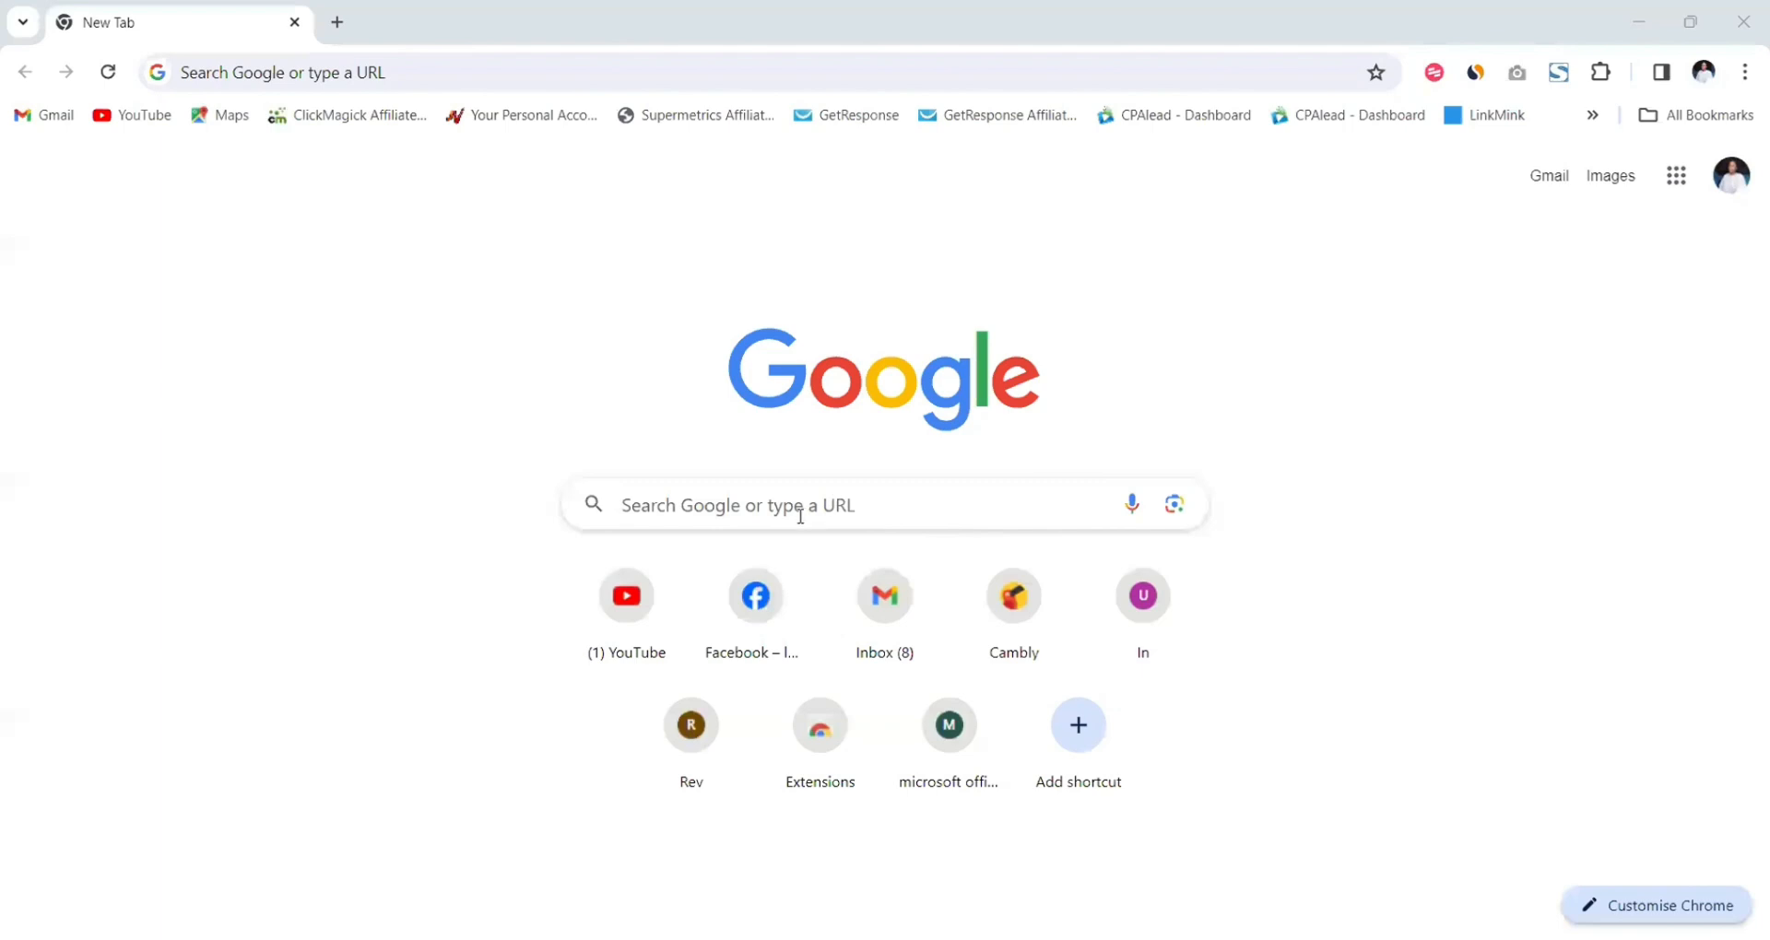
# In Chrome, search Google for "amazon kdp page size, bleed and margins"
pyautogui.click(801, 517)
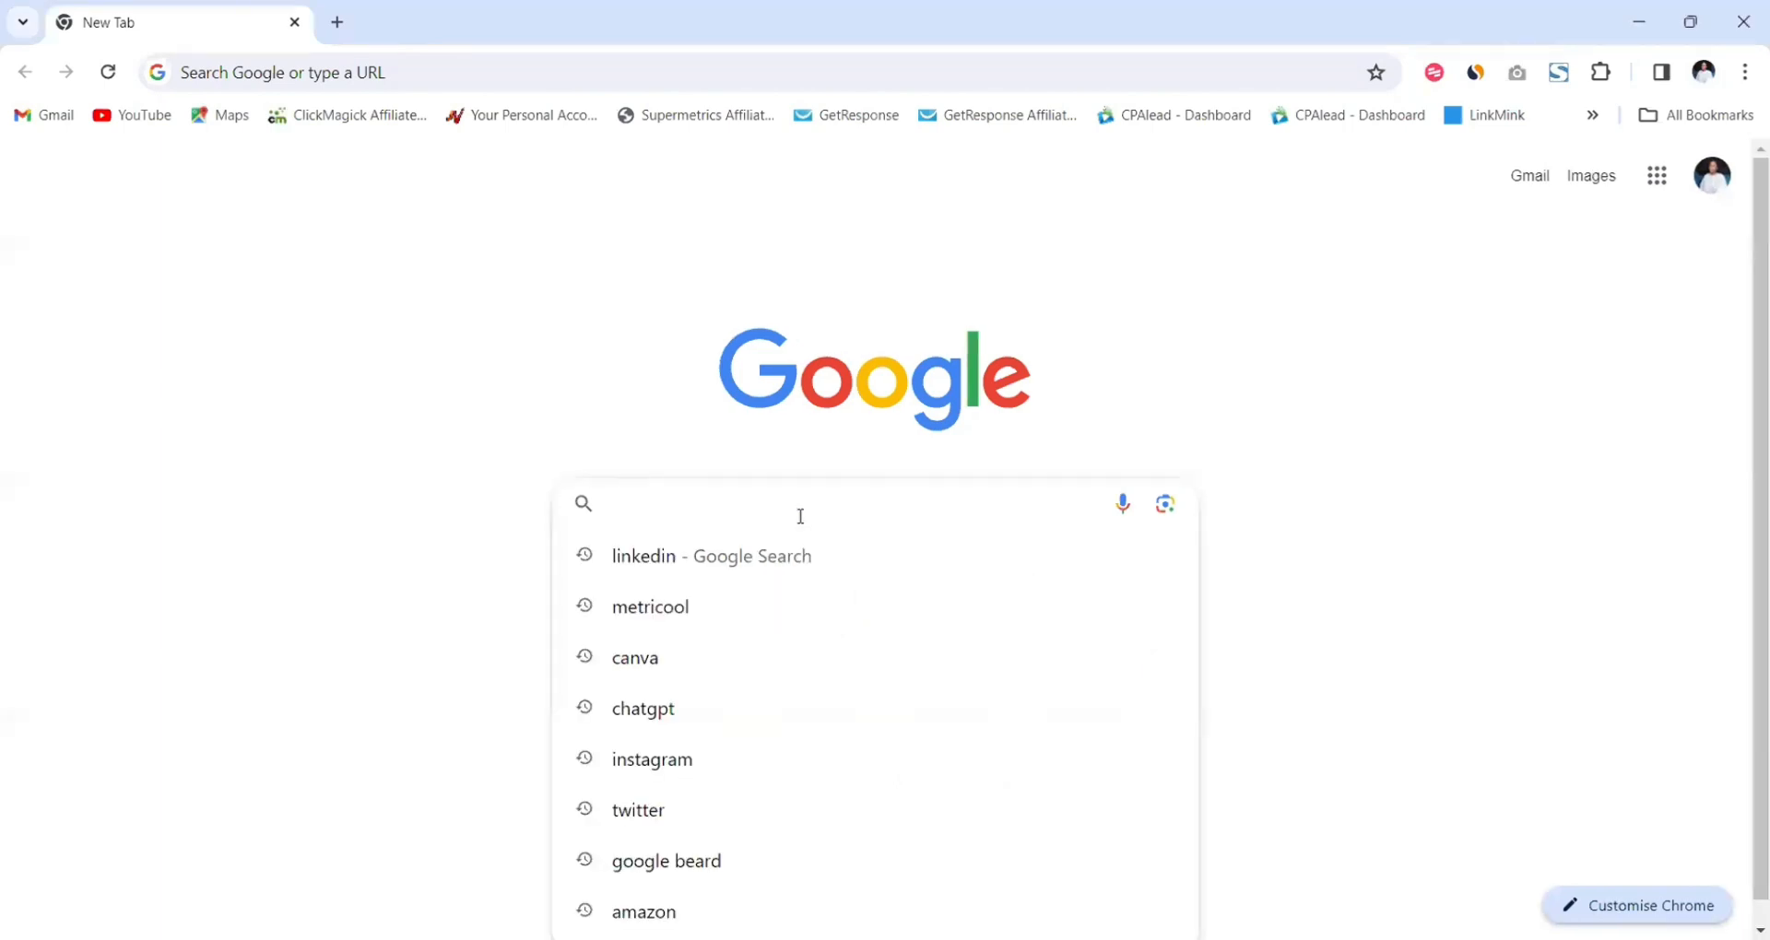
pyautogui.write('amazon kdp page size')
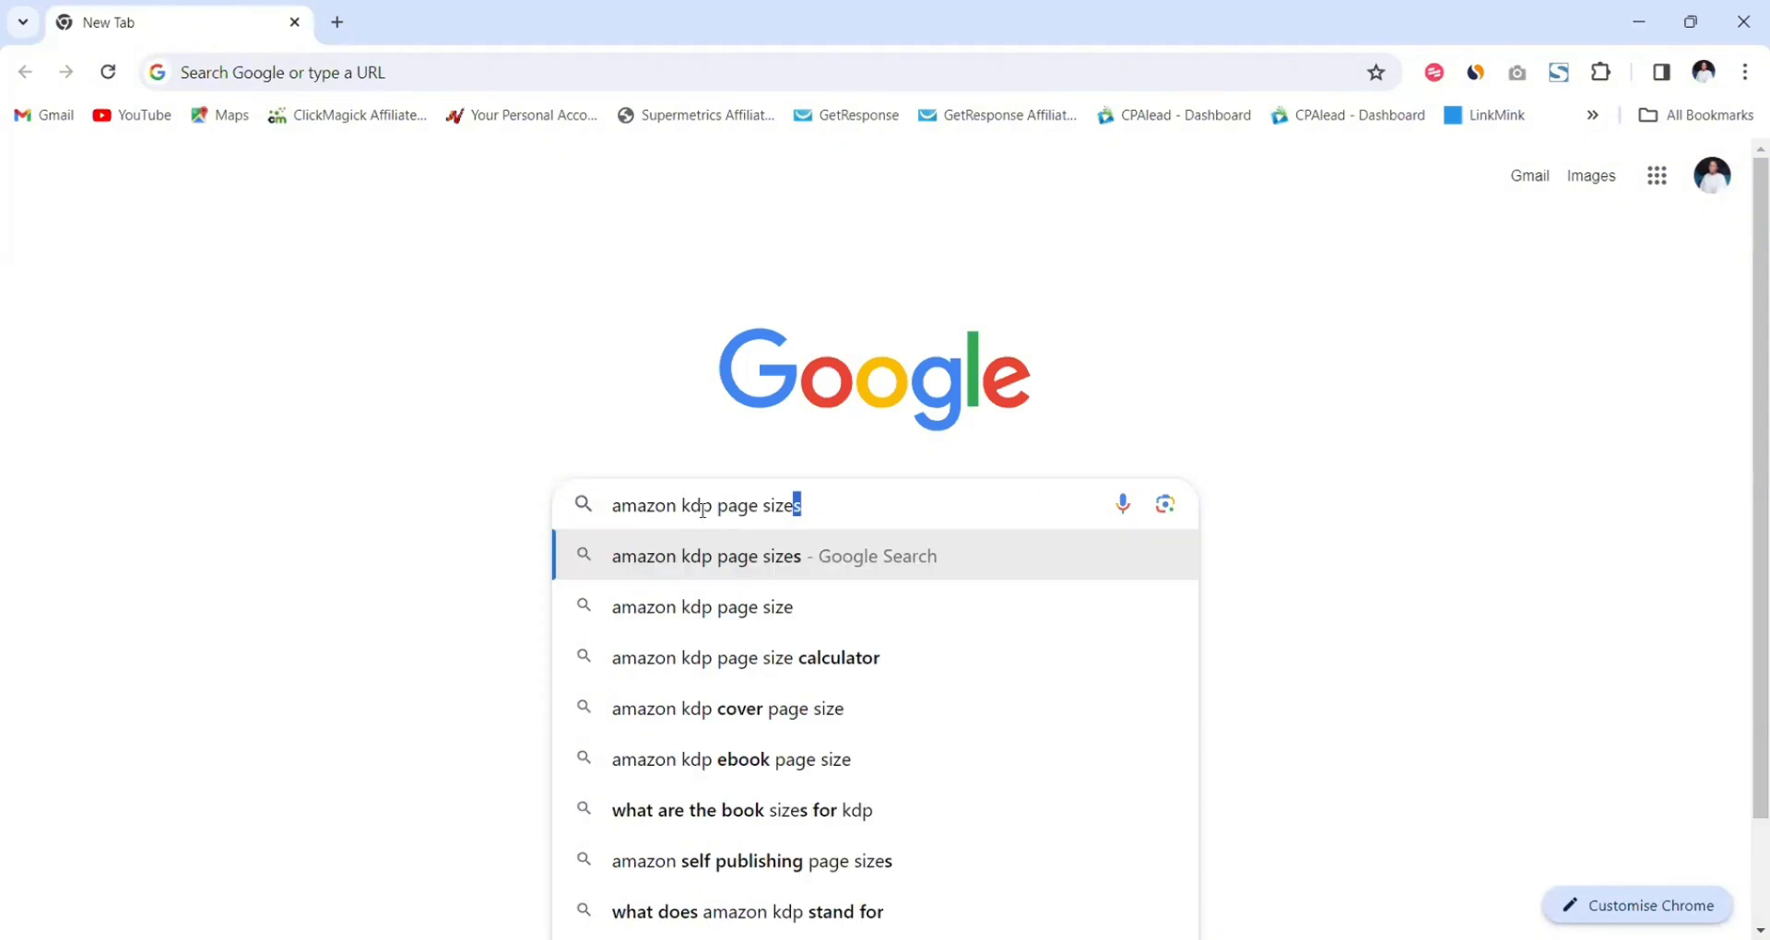
pyautogui.write(', bleed and margins')
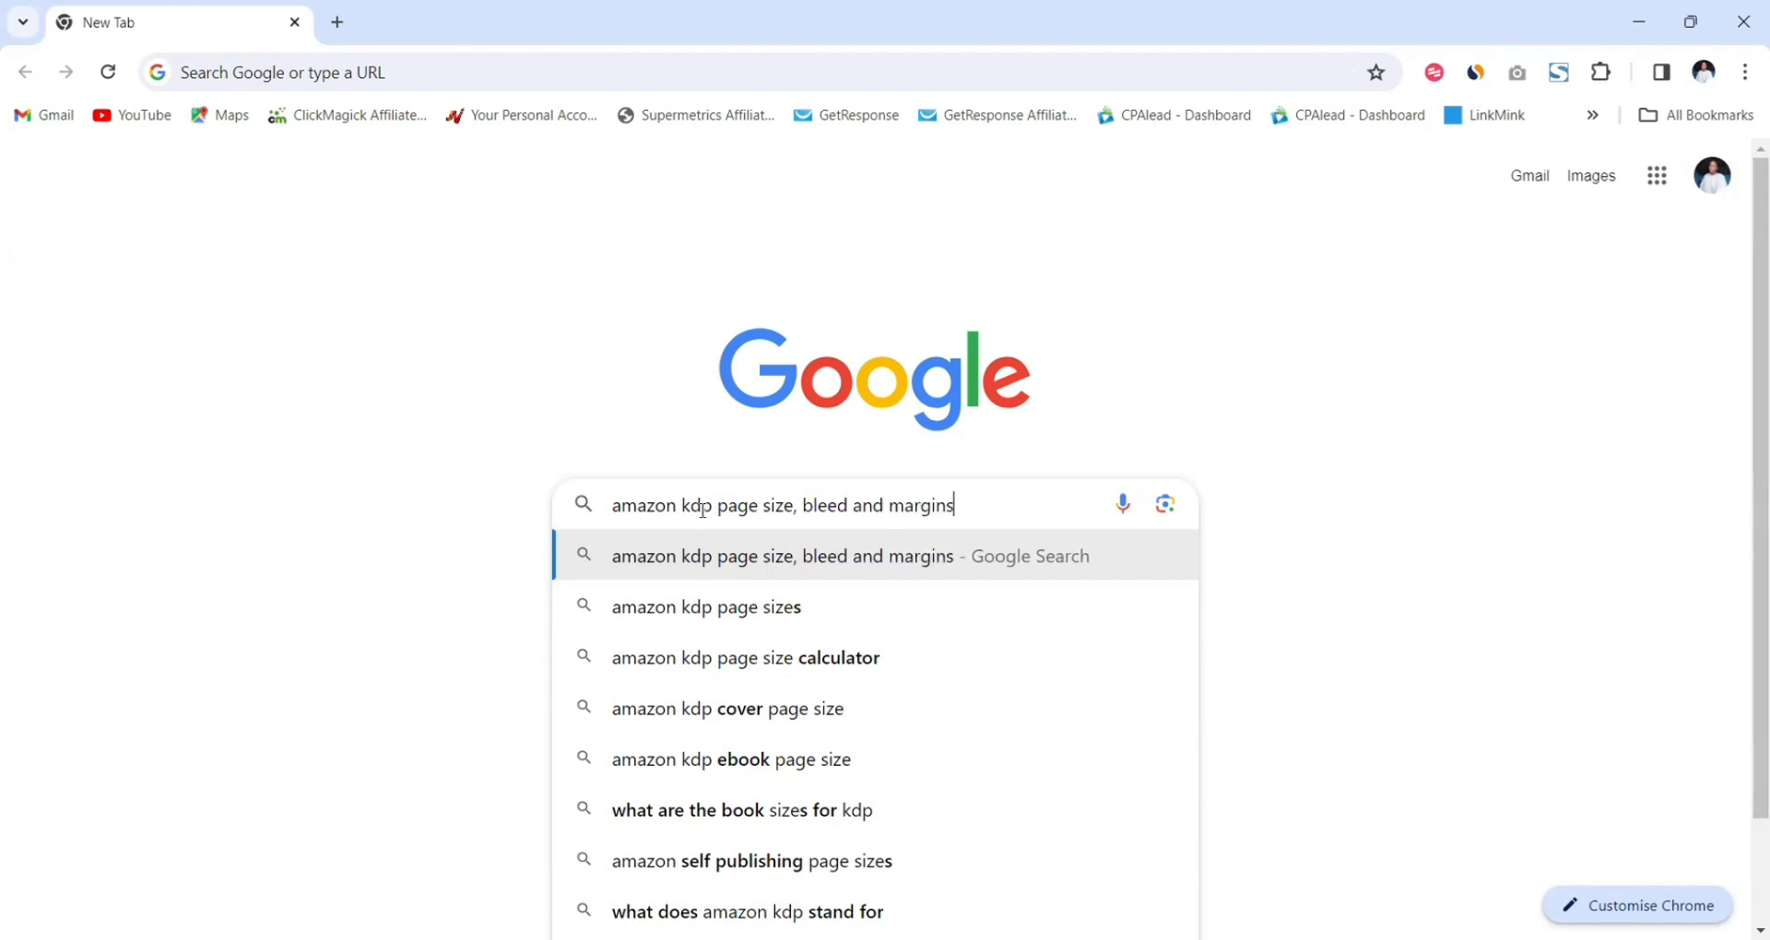
pyautogui.press('Return')
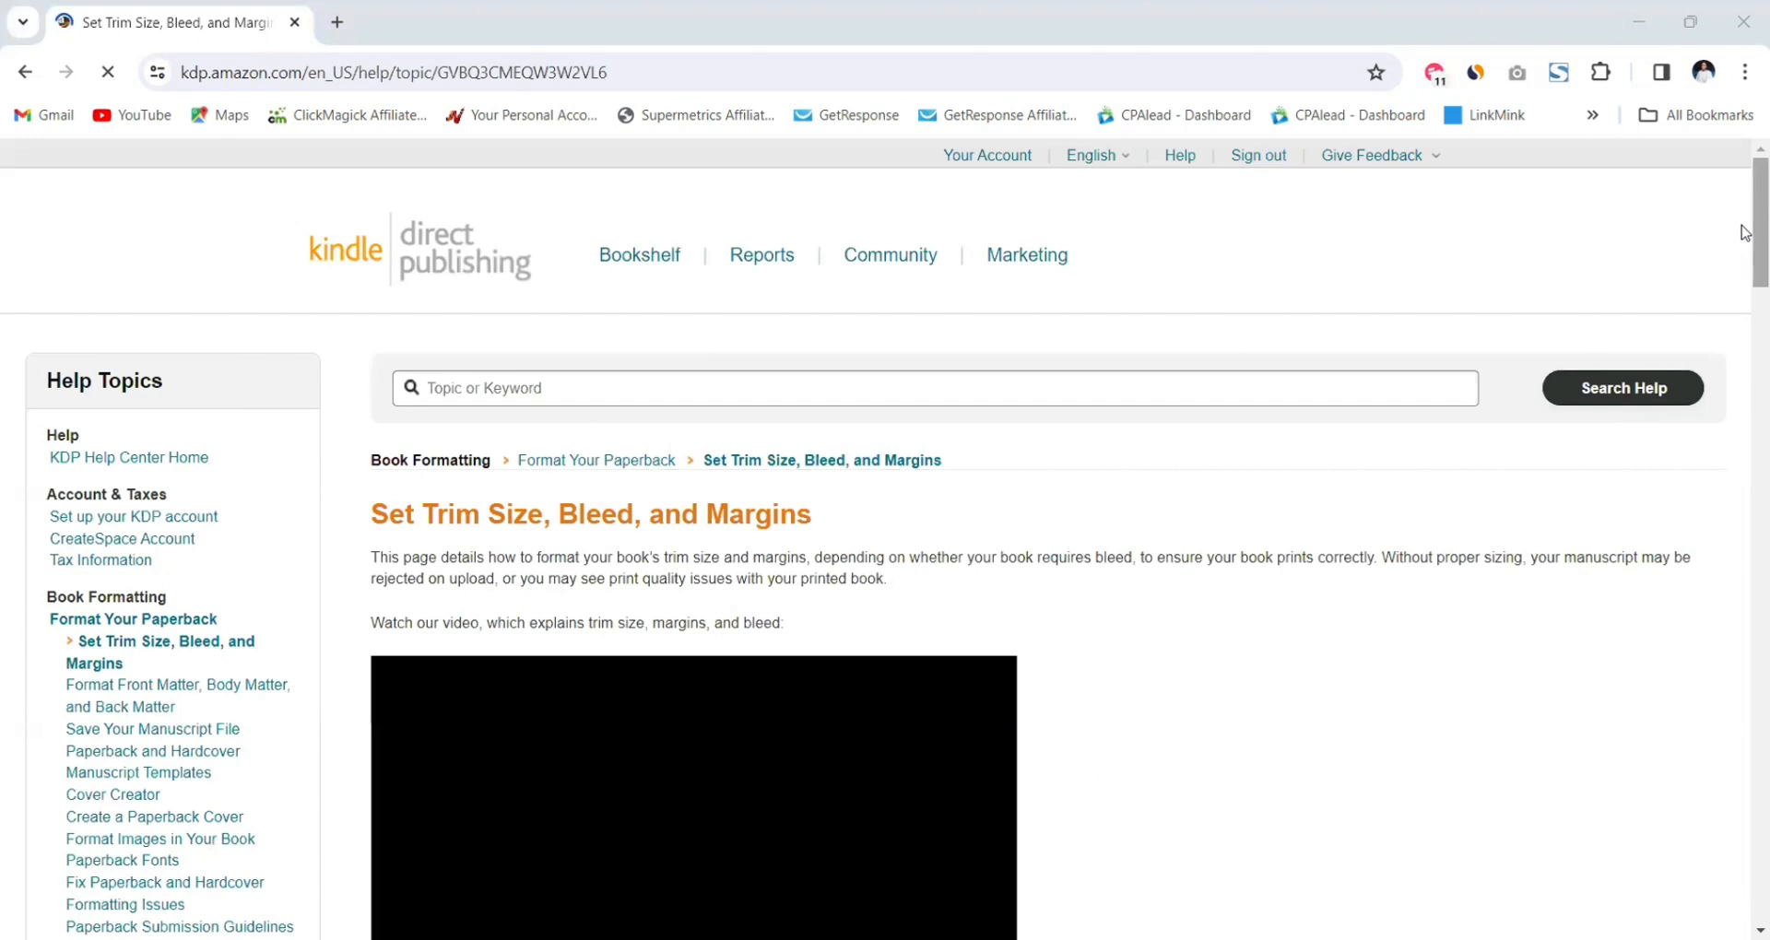
# On the KDP trim size help page, expand the kdp.amazon.com examples of page size with and without bleed
pyautogui.moveTo(1744, 232); pyautogui.dragTo(1742, 612)
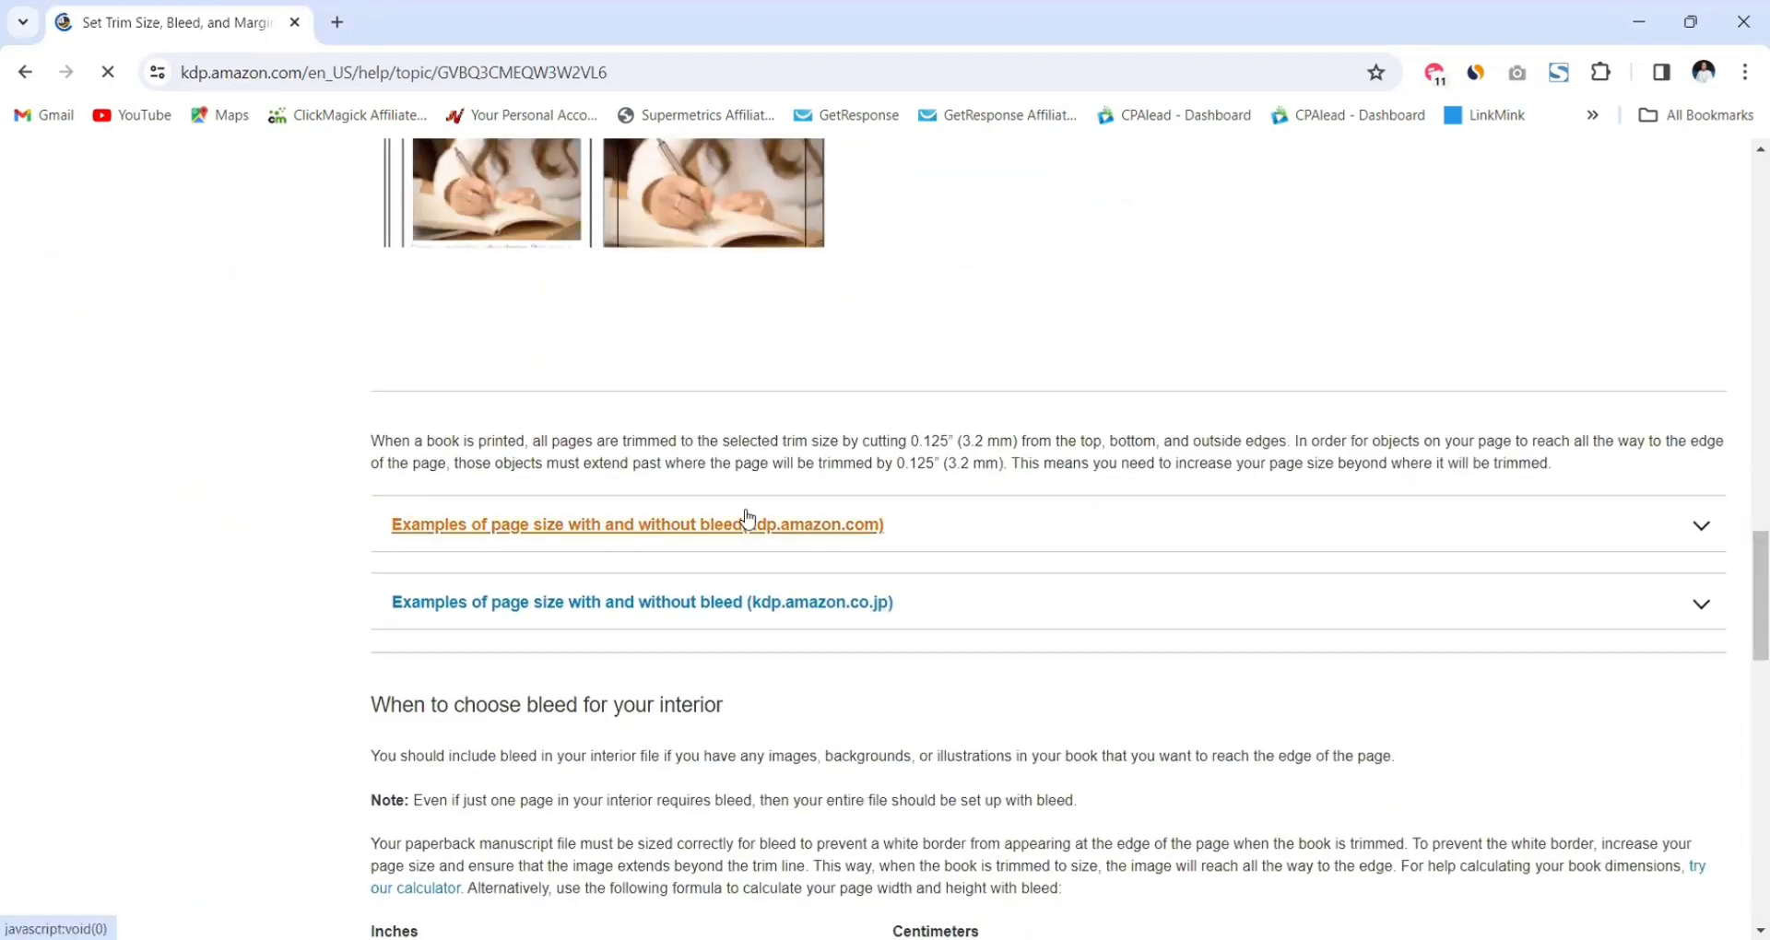
pyautogui.click(1702, 530)
pyautogui.moveTo(1745, 536); pyautogui.dragTo(1745, 584)
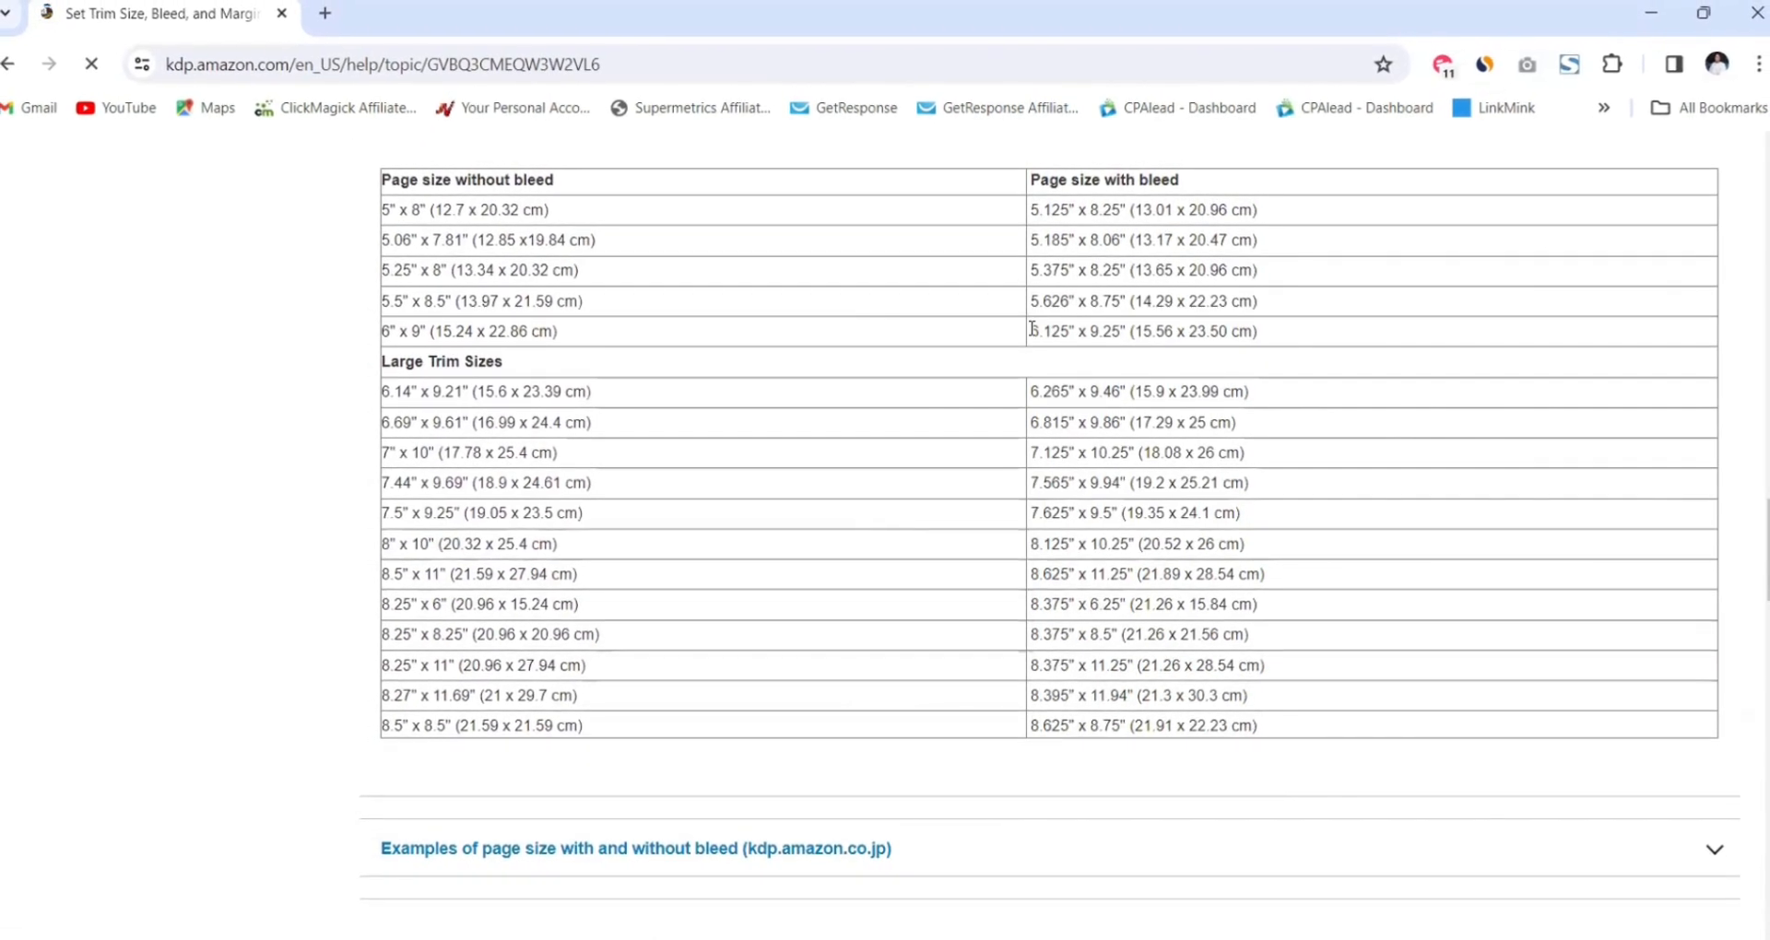
# Copy the 6.125" x 9.25" page size with bleed and paste it below the manuscript title in Word
pyautogui.moveTo(1029, 334); pyautogui.dragTo(1121, 343)
pyautogui.hotkey('ctrl', 'c')
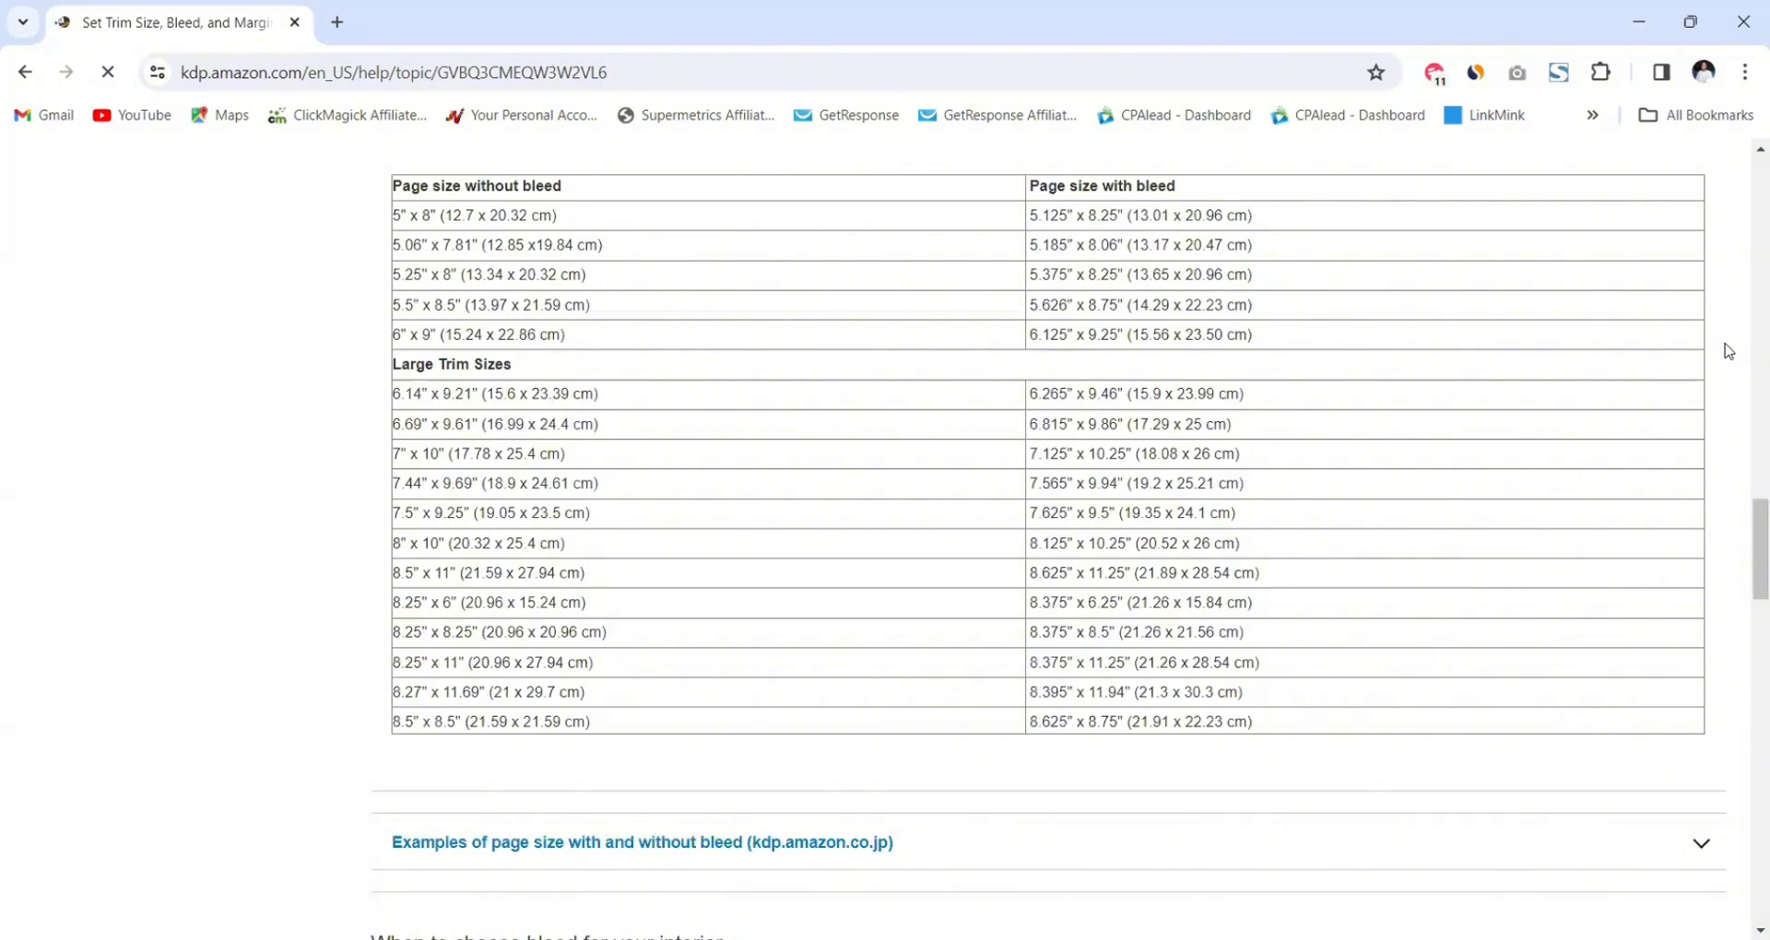
pyautogui.hotkey('alt', 'Tab')
pyautogui.hotkey('ctrl', 'v')
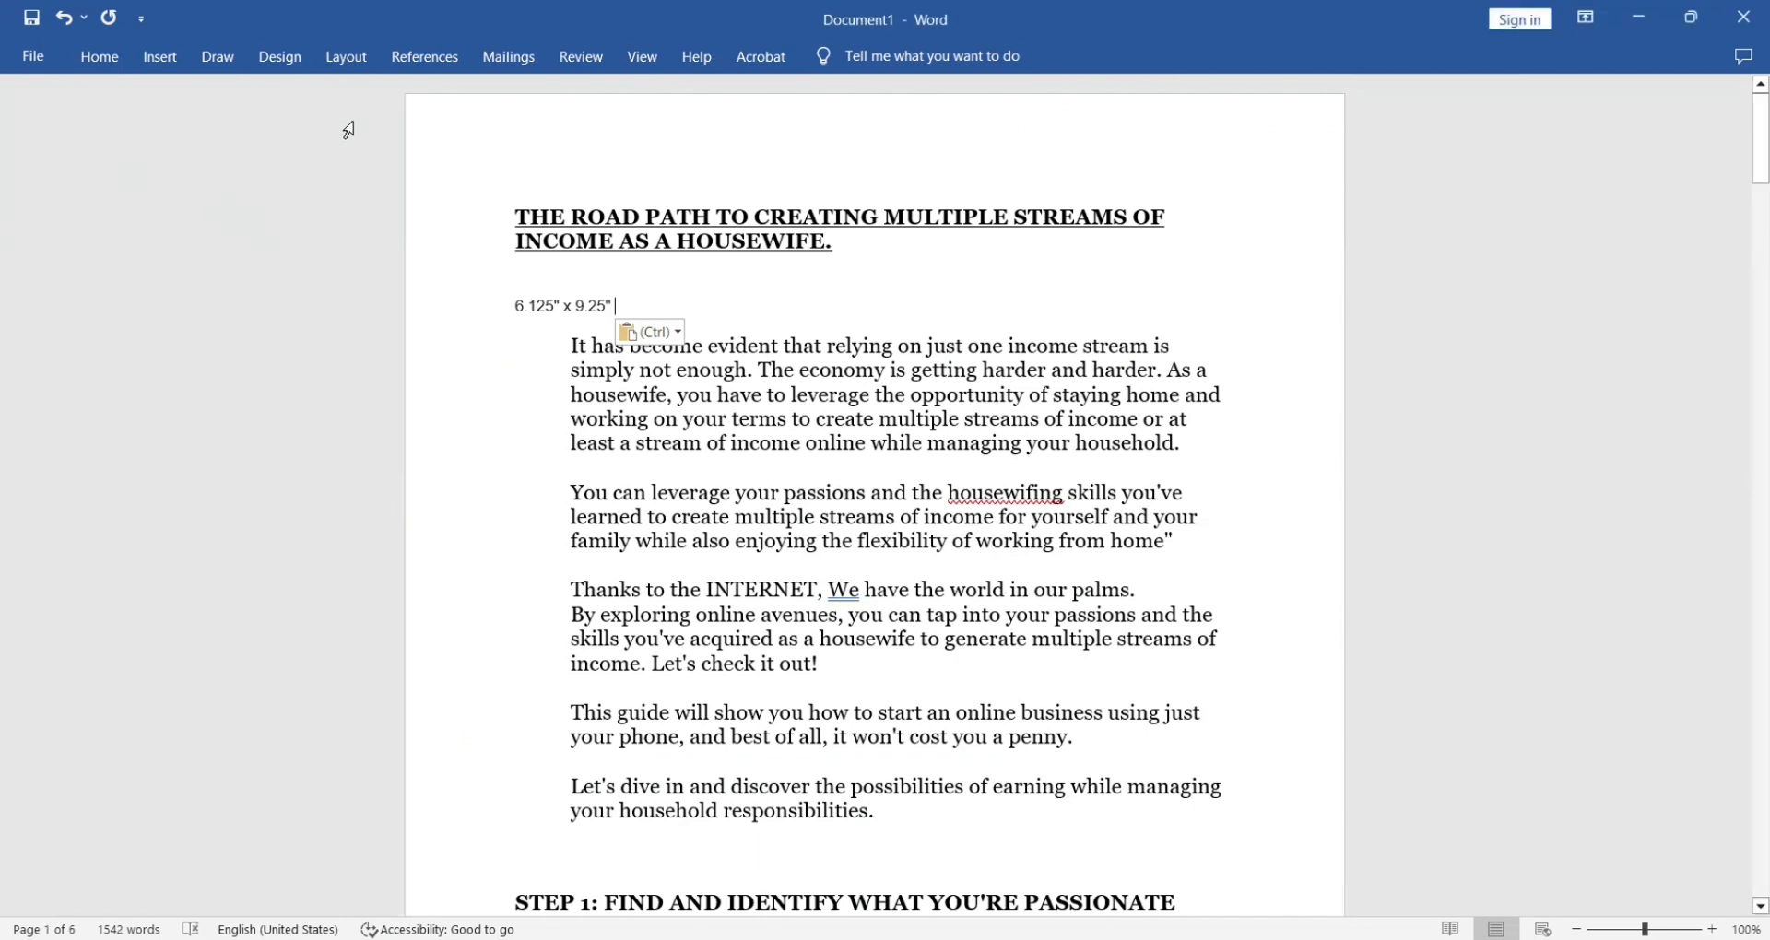
# Set a custom paper size of 6.125" wide by 9.25" high for the whole document, ignoring the printable-area margin warning
pyautogui.click(348, 59)
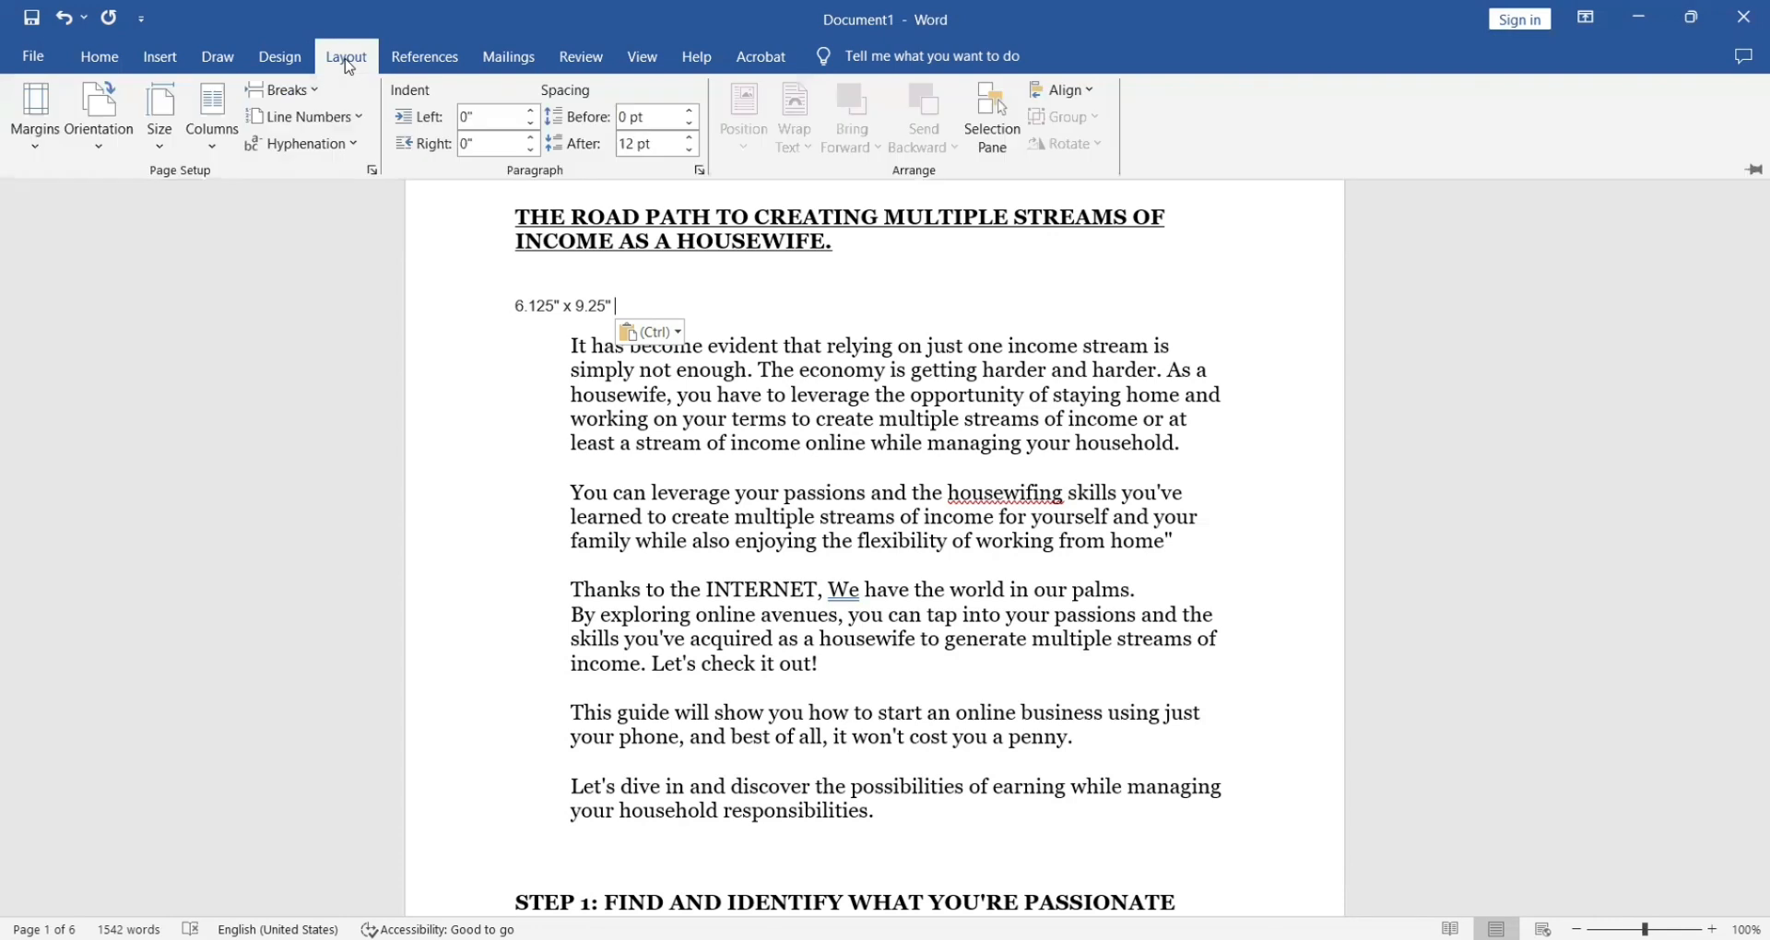
pyautogui.click(162, 148)
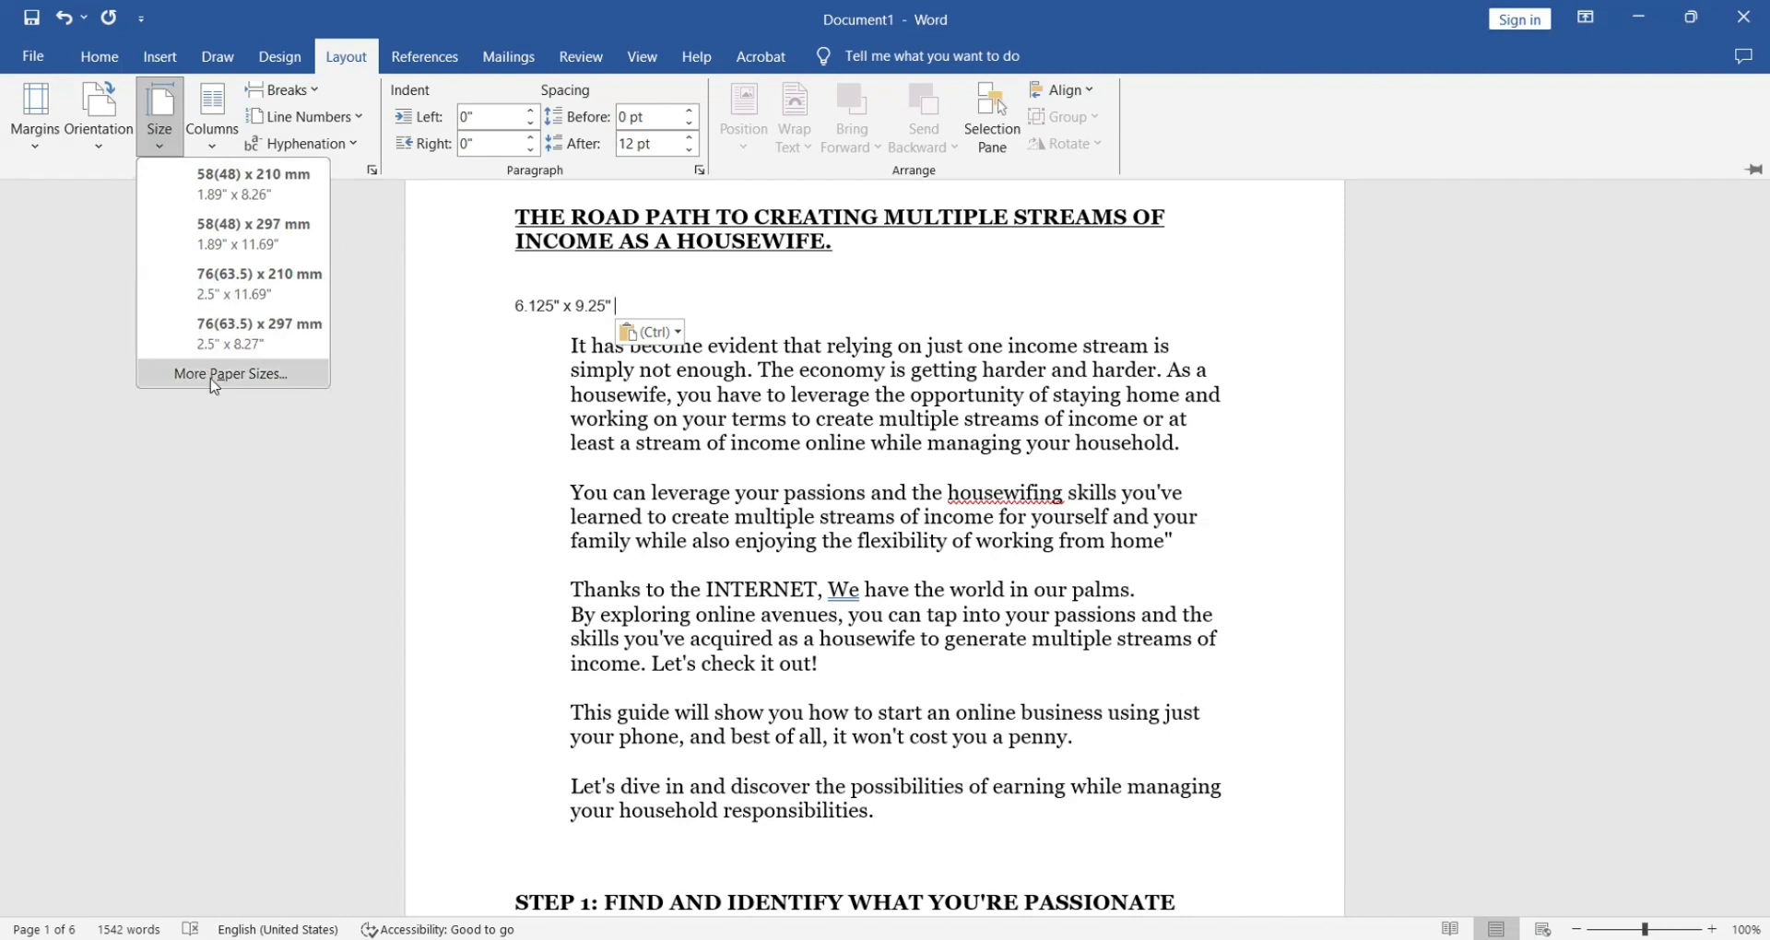
pyautogui.click(214, 374)
pyautogui.write('6')
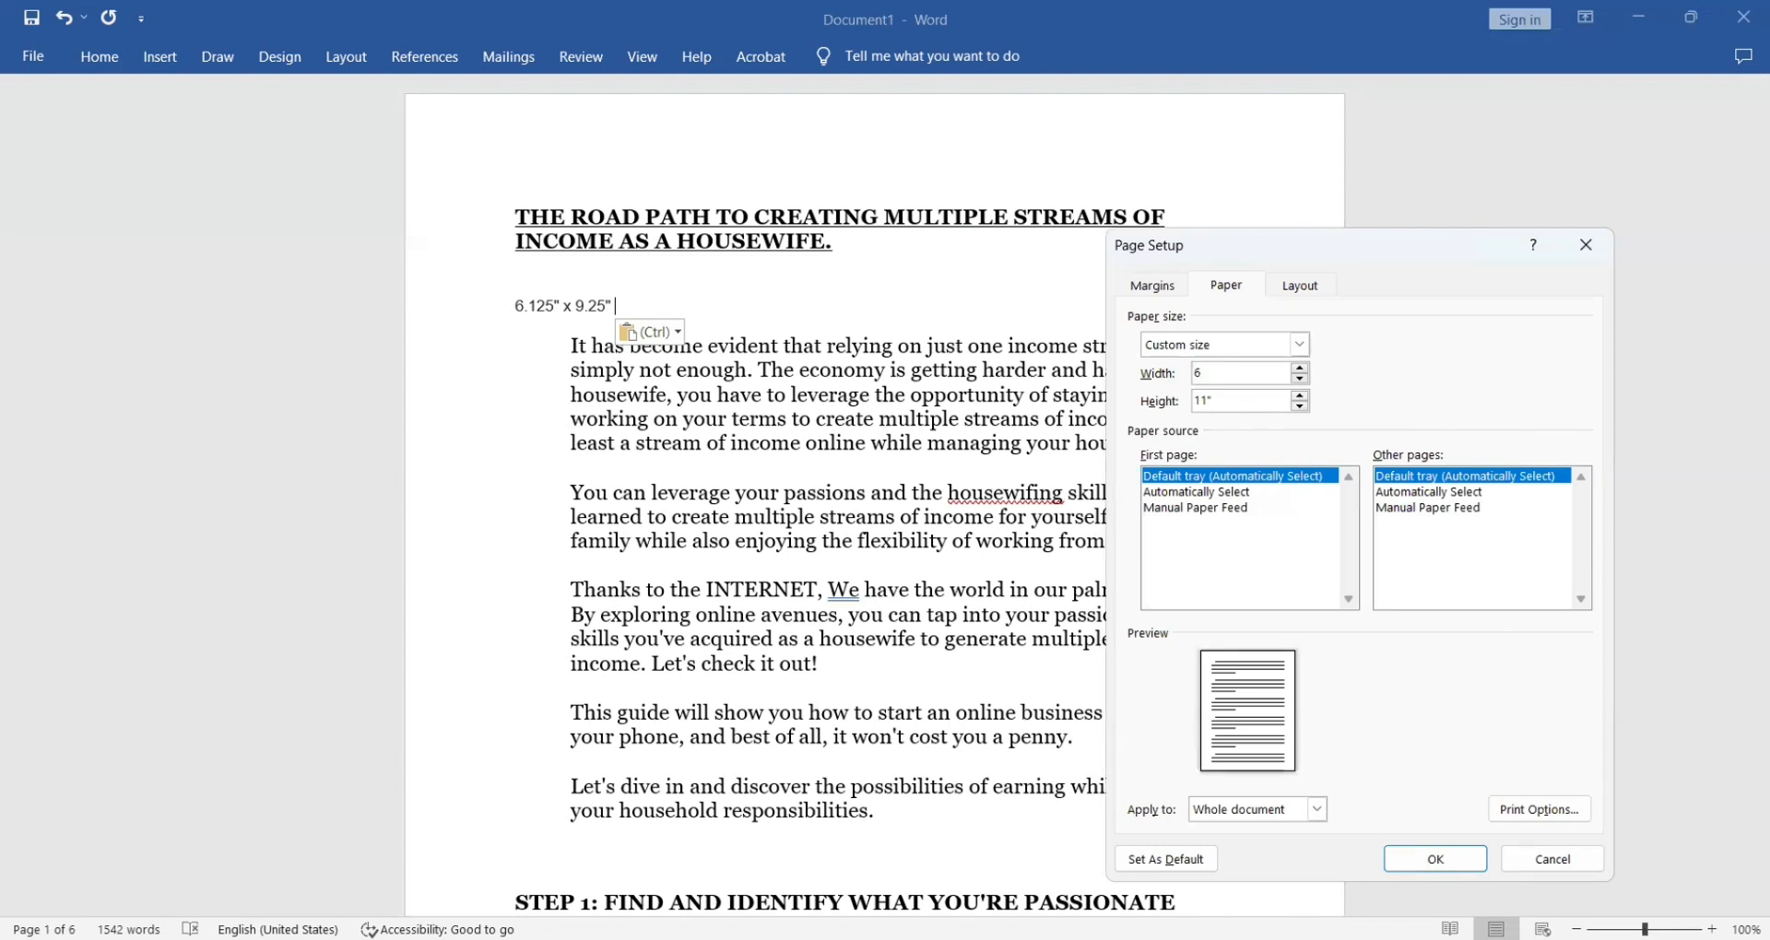
pyautogui.write('.125')
pyautogui.press('Tab')
pyautogui.write('9.25')
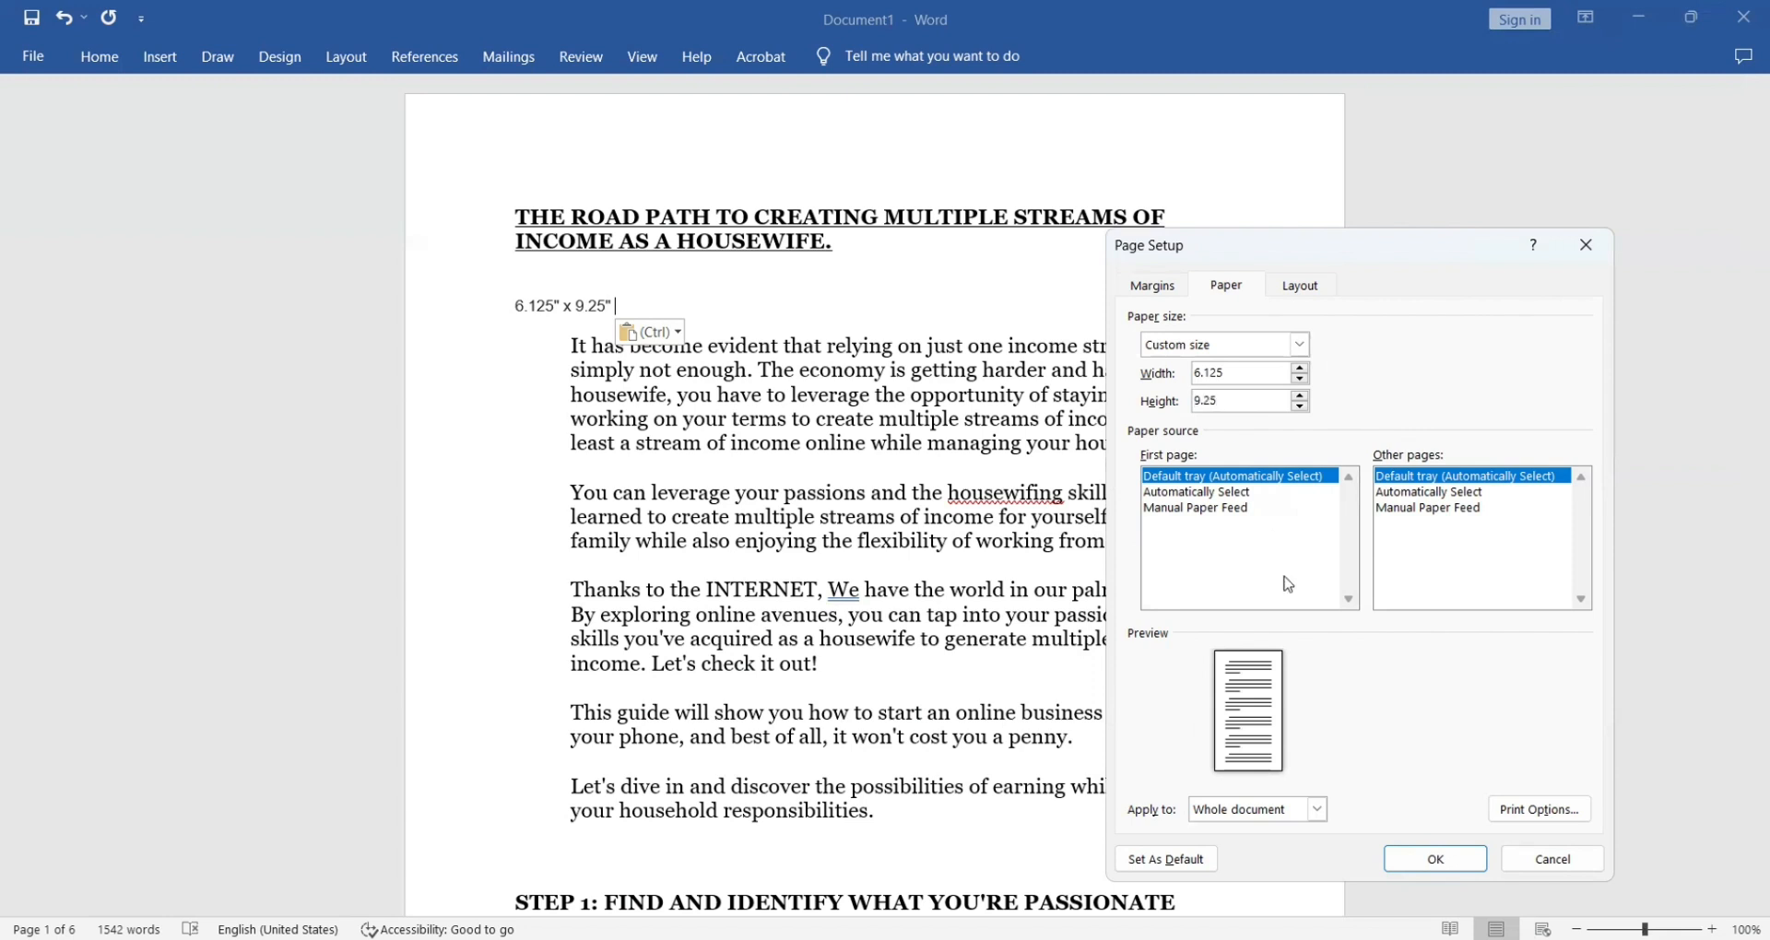
pyautogui.click(1436, 859)
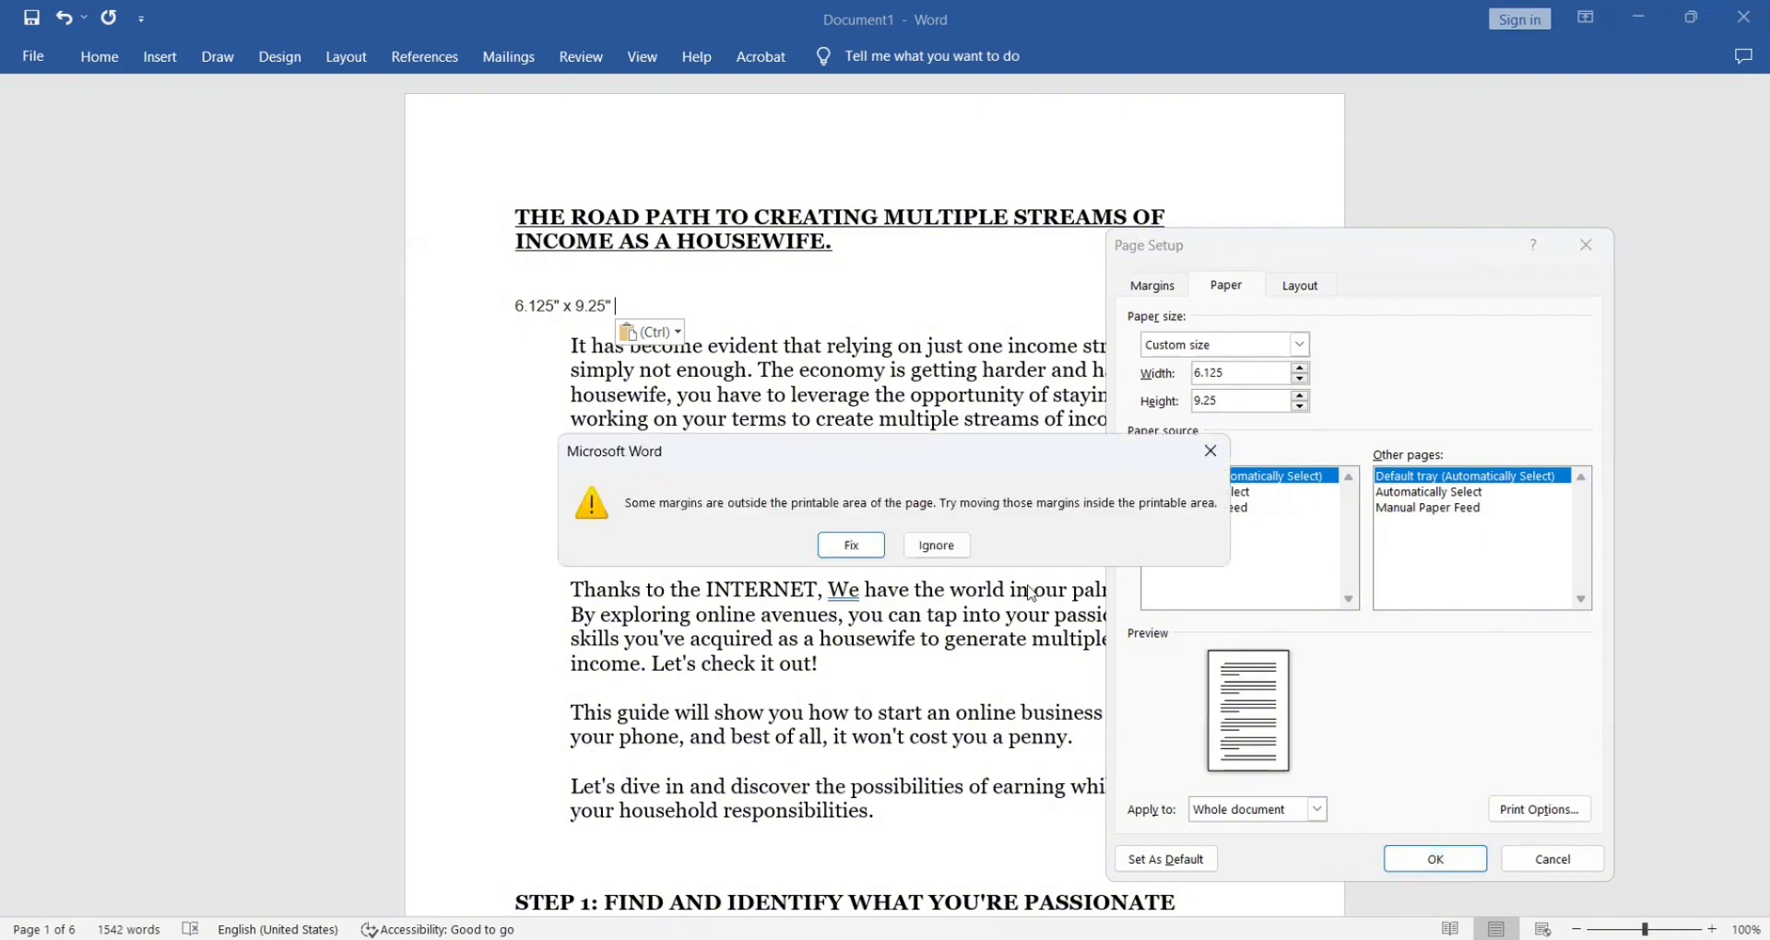
pyautogui.click(946, 551)
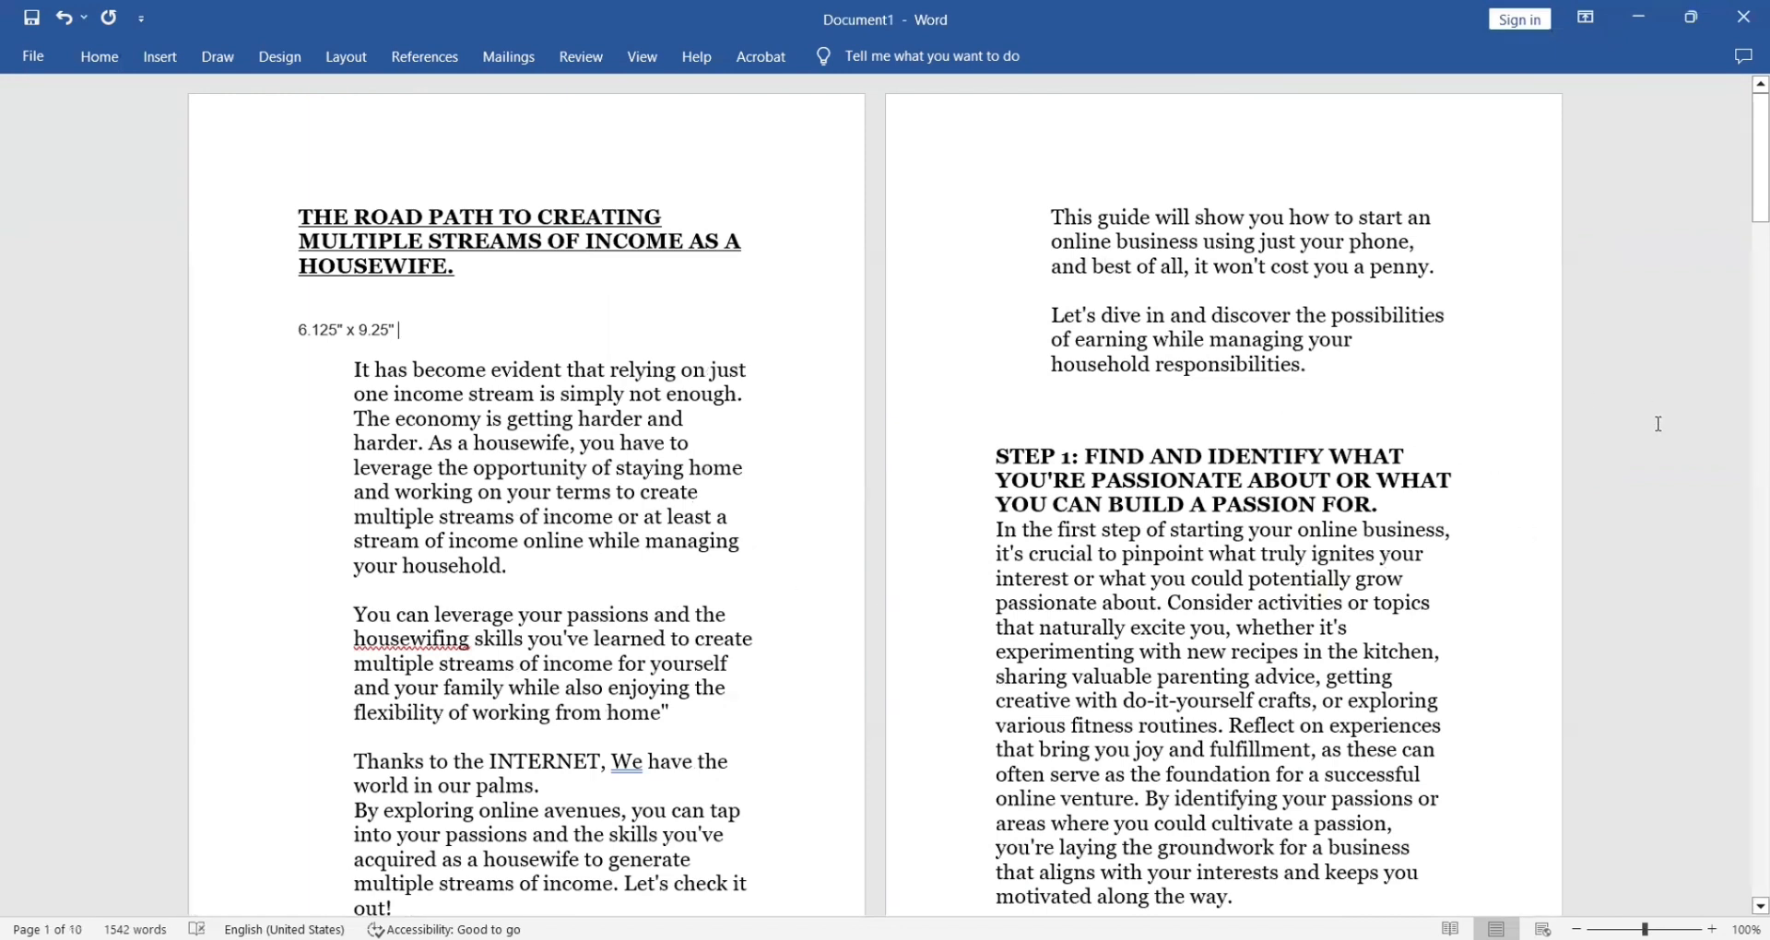
# Try the one-page view of the manuscript and switch to the multiple-pages view
pyautogui.moveTo(1745, 207); pyautogui.dragTo(1086, 286)
pyautogui.click(646, 72)
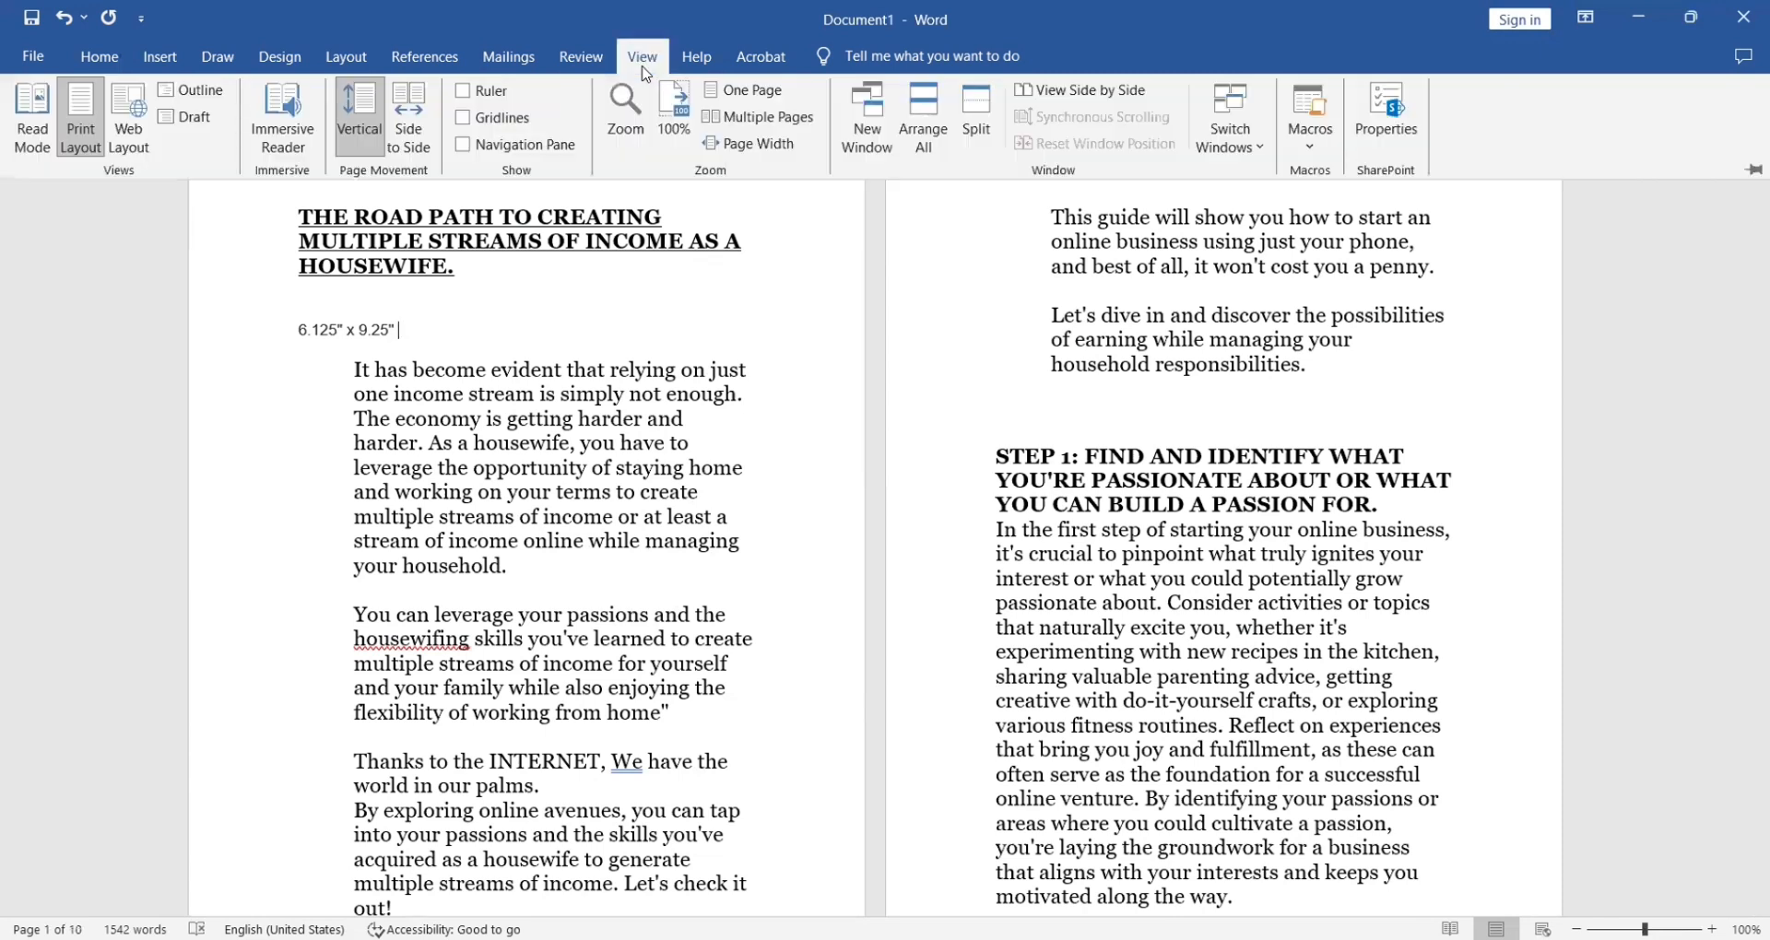
pyautogui.click(739, 93)
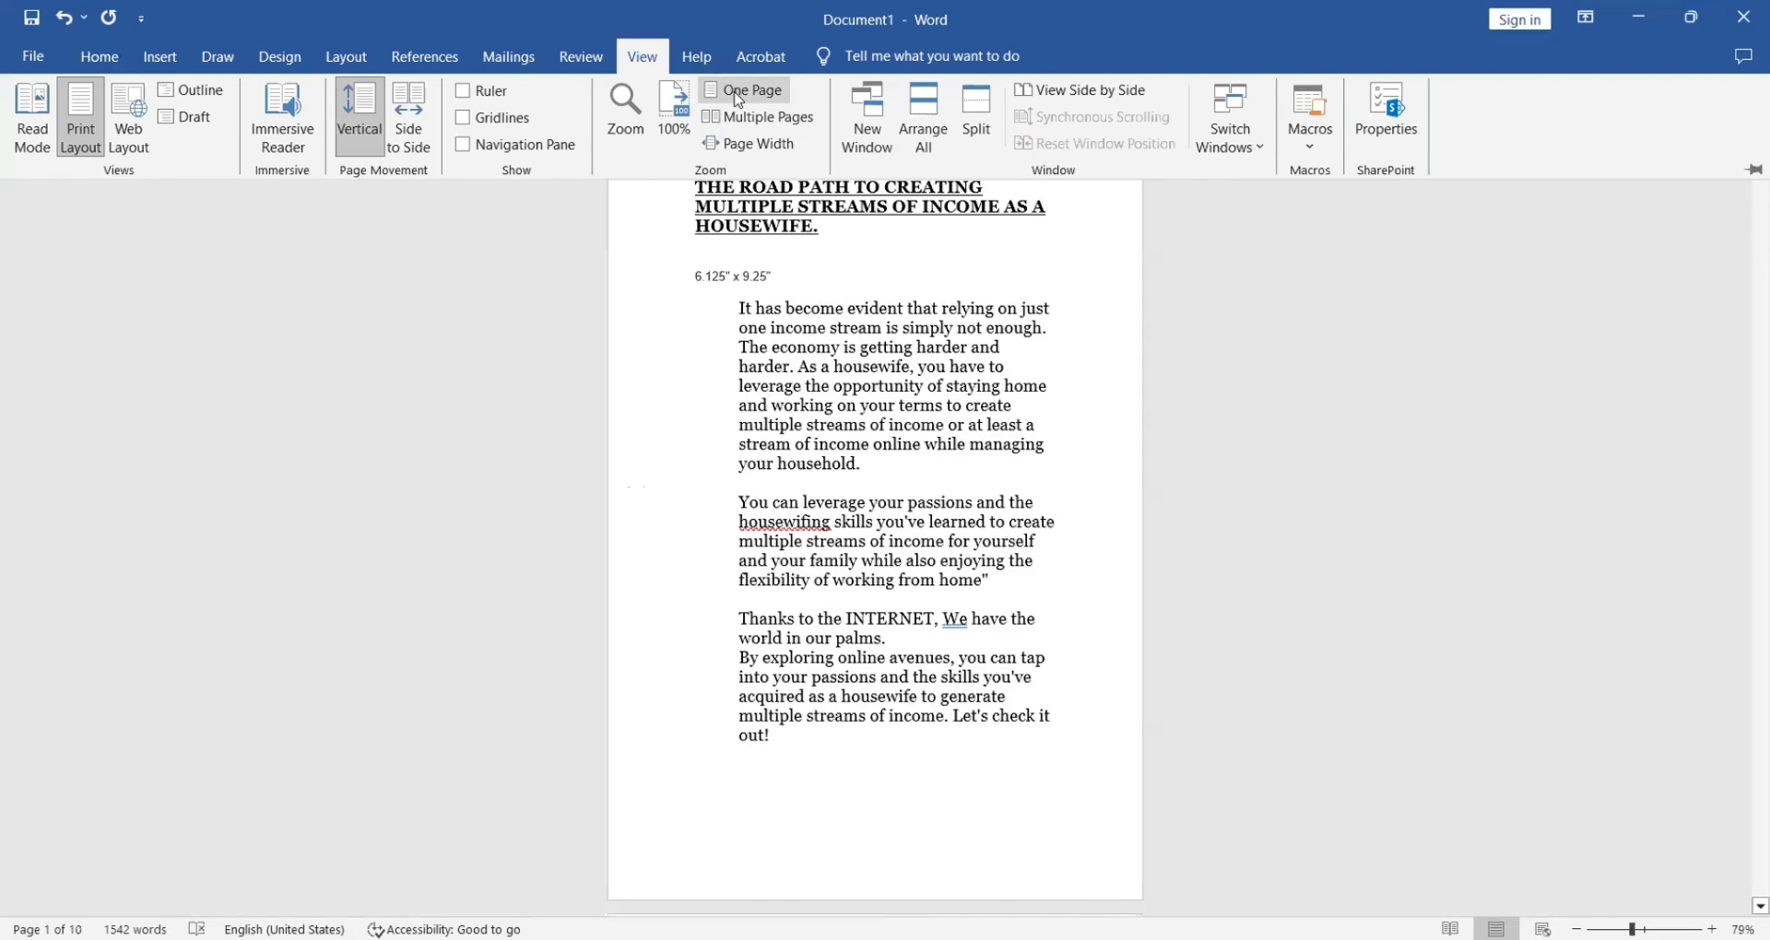
pyautogui.click(754, 127)
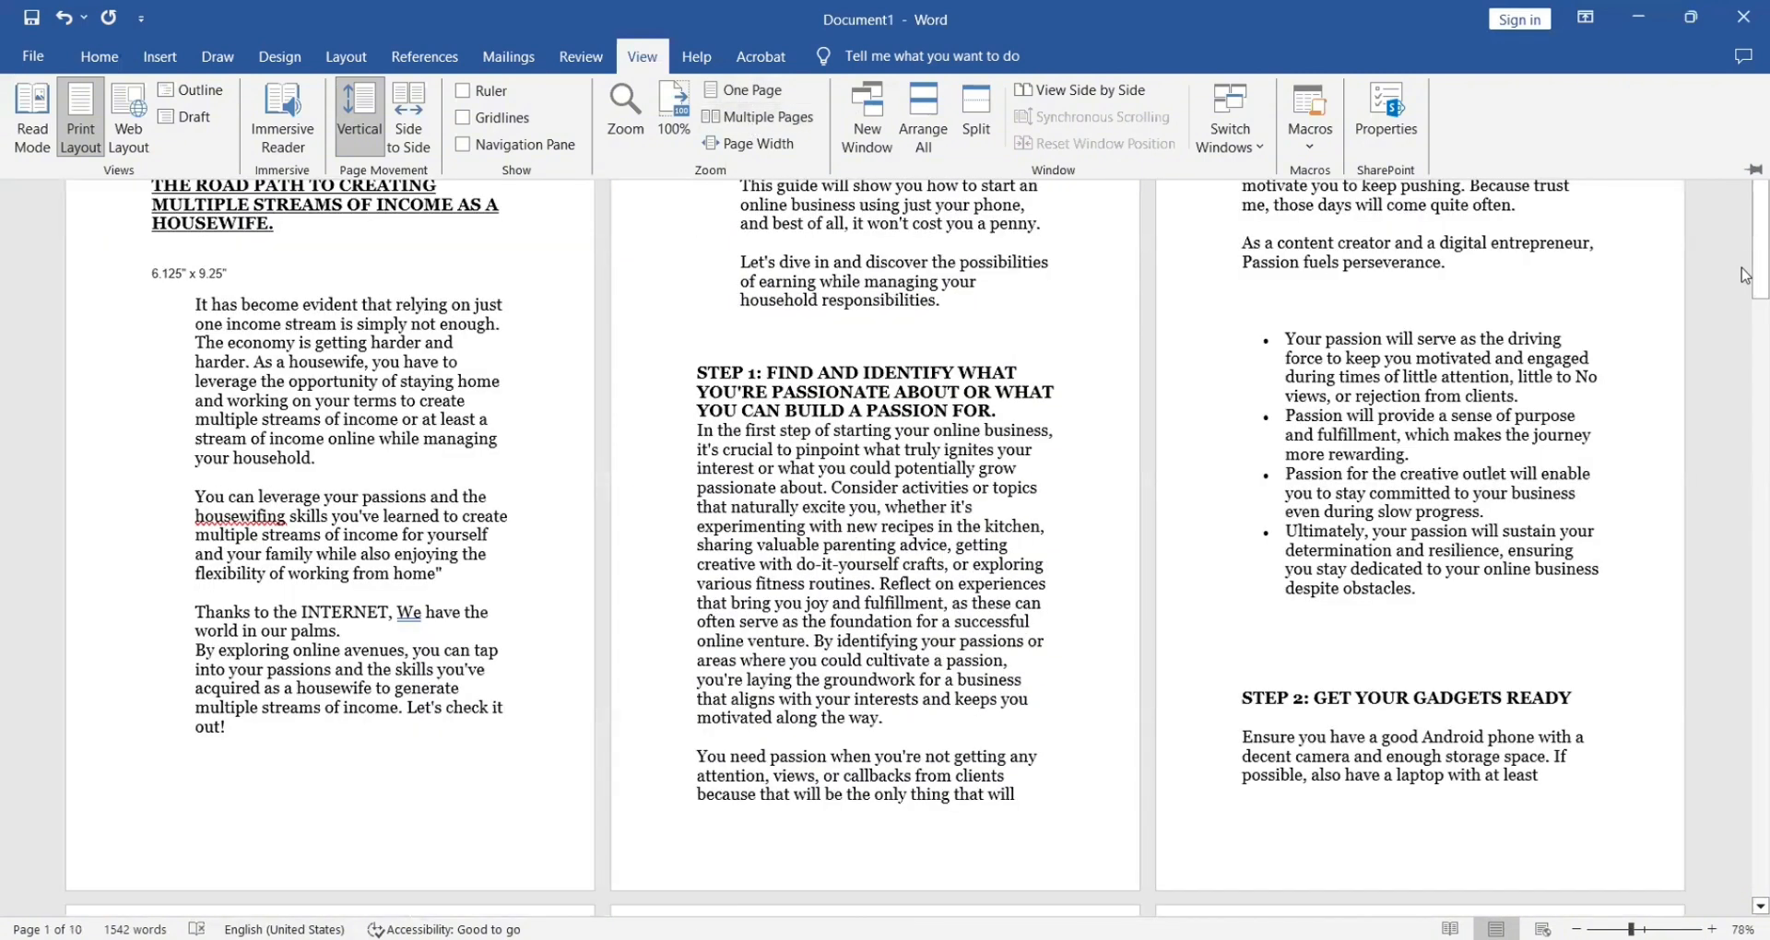
pyautogui.click(1754, 169)
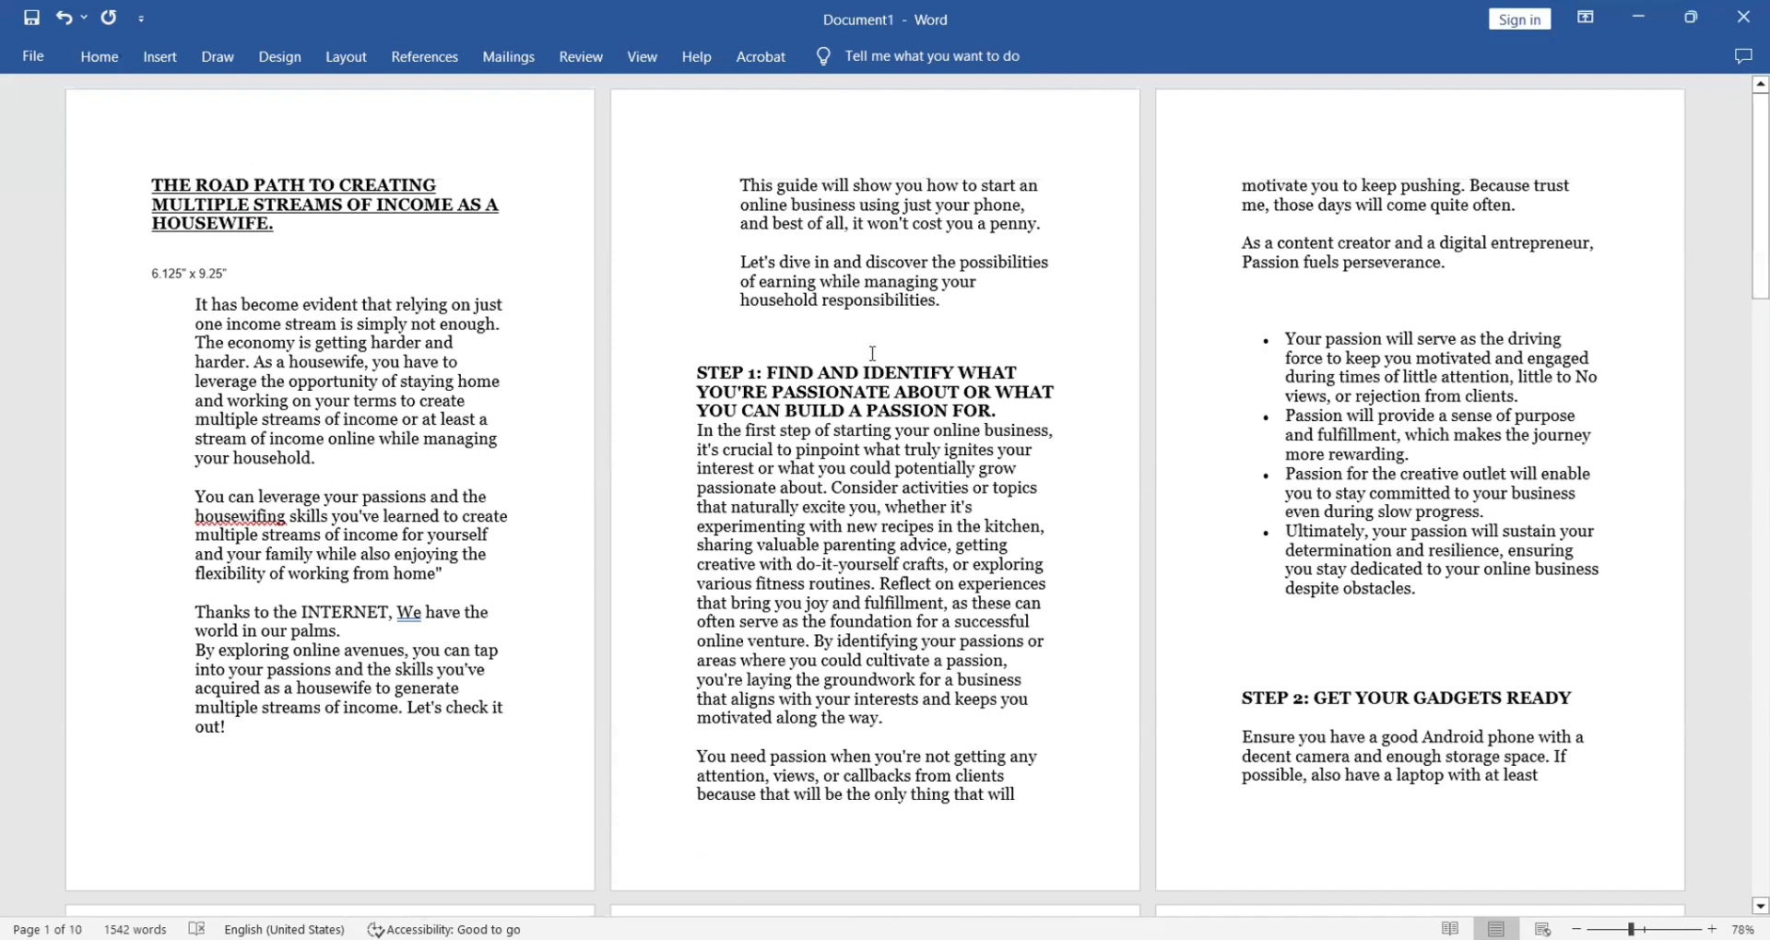
pyautogui.click(645, 62)
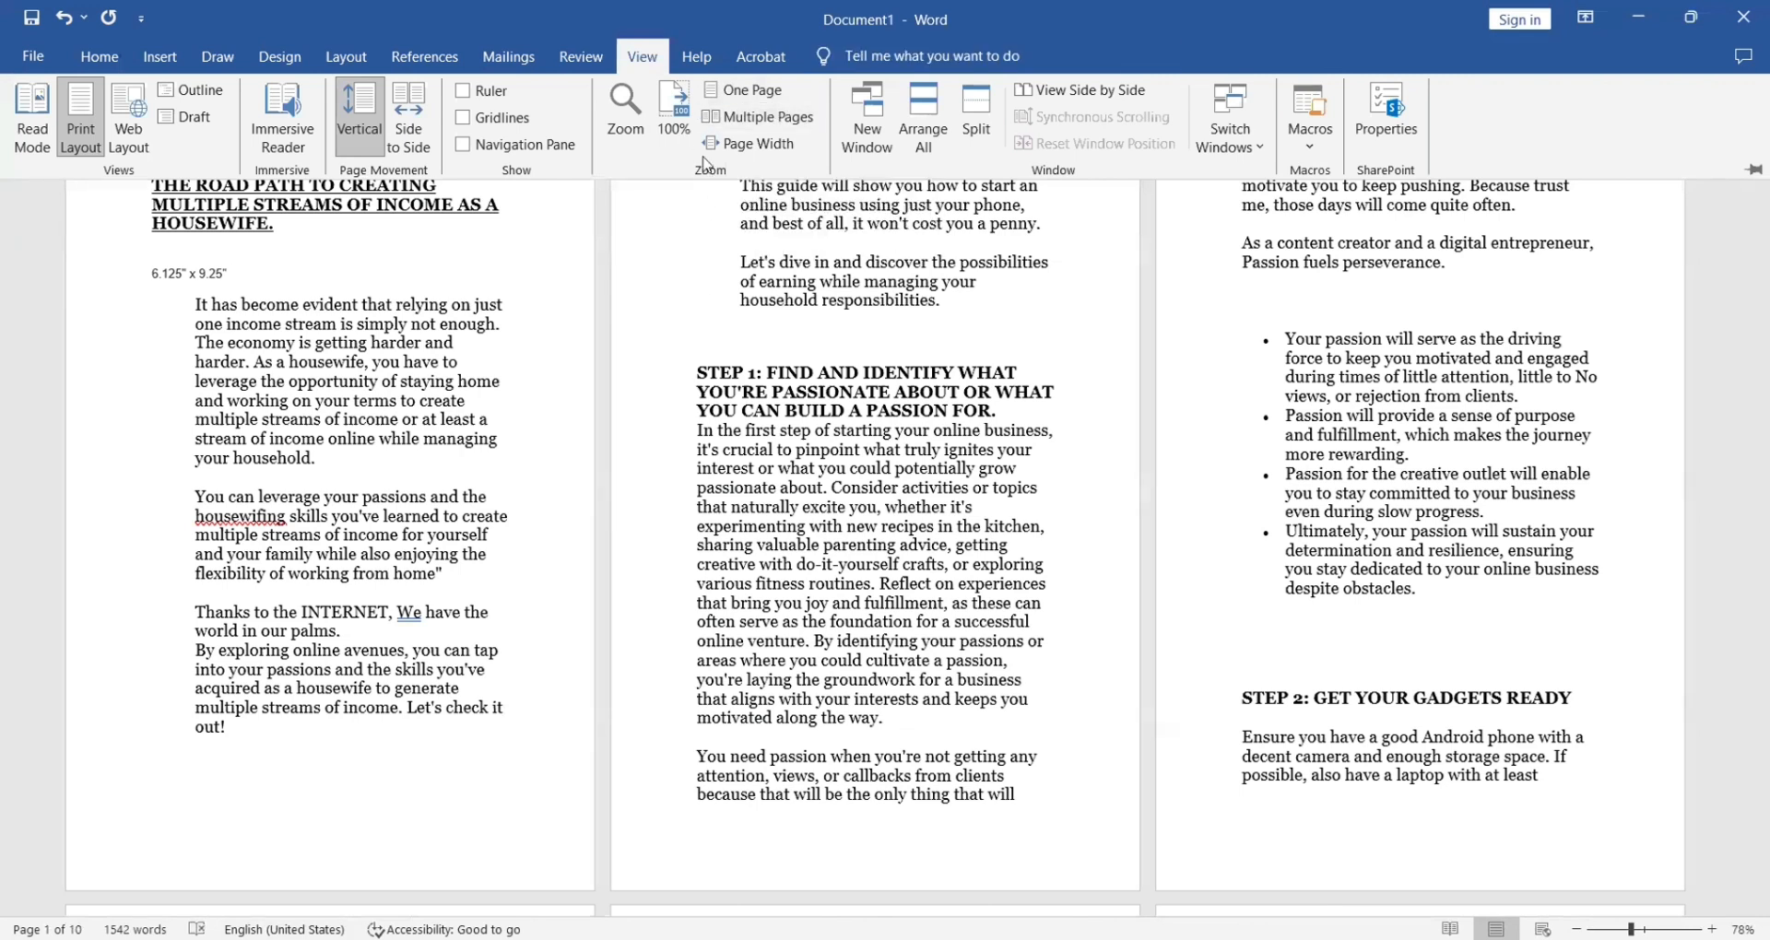
# Switch the manuscript to the one-page view
pyautogui.click(743, 90)
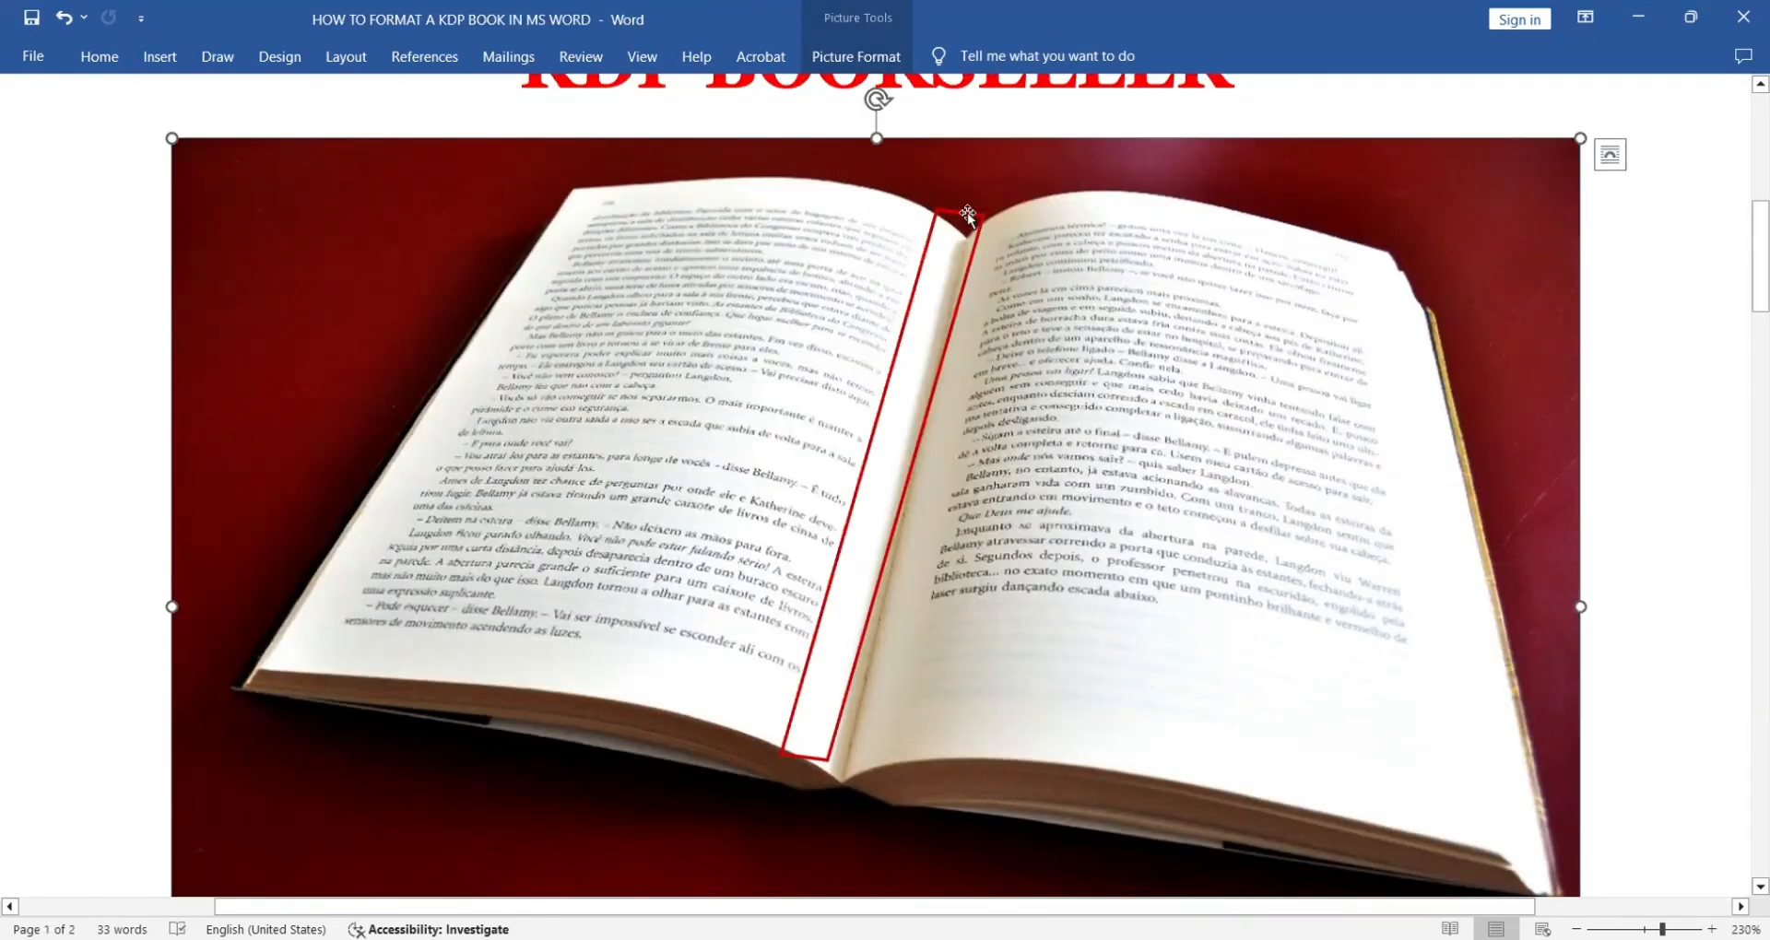
# In the KDP formatting notes document, examine the gutter between the facing pages in the open-book picture
pyautogui.click(1087, 115)
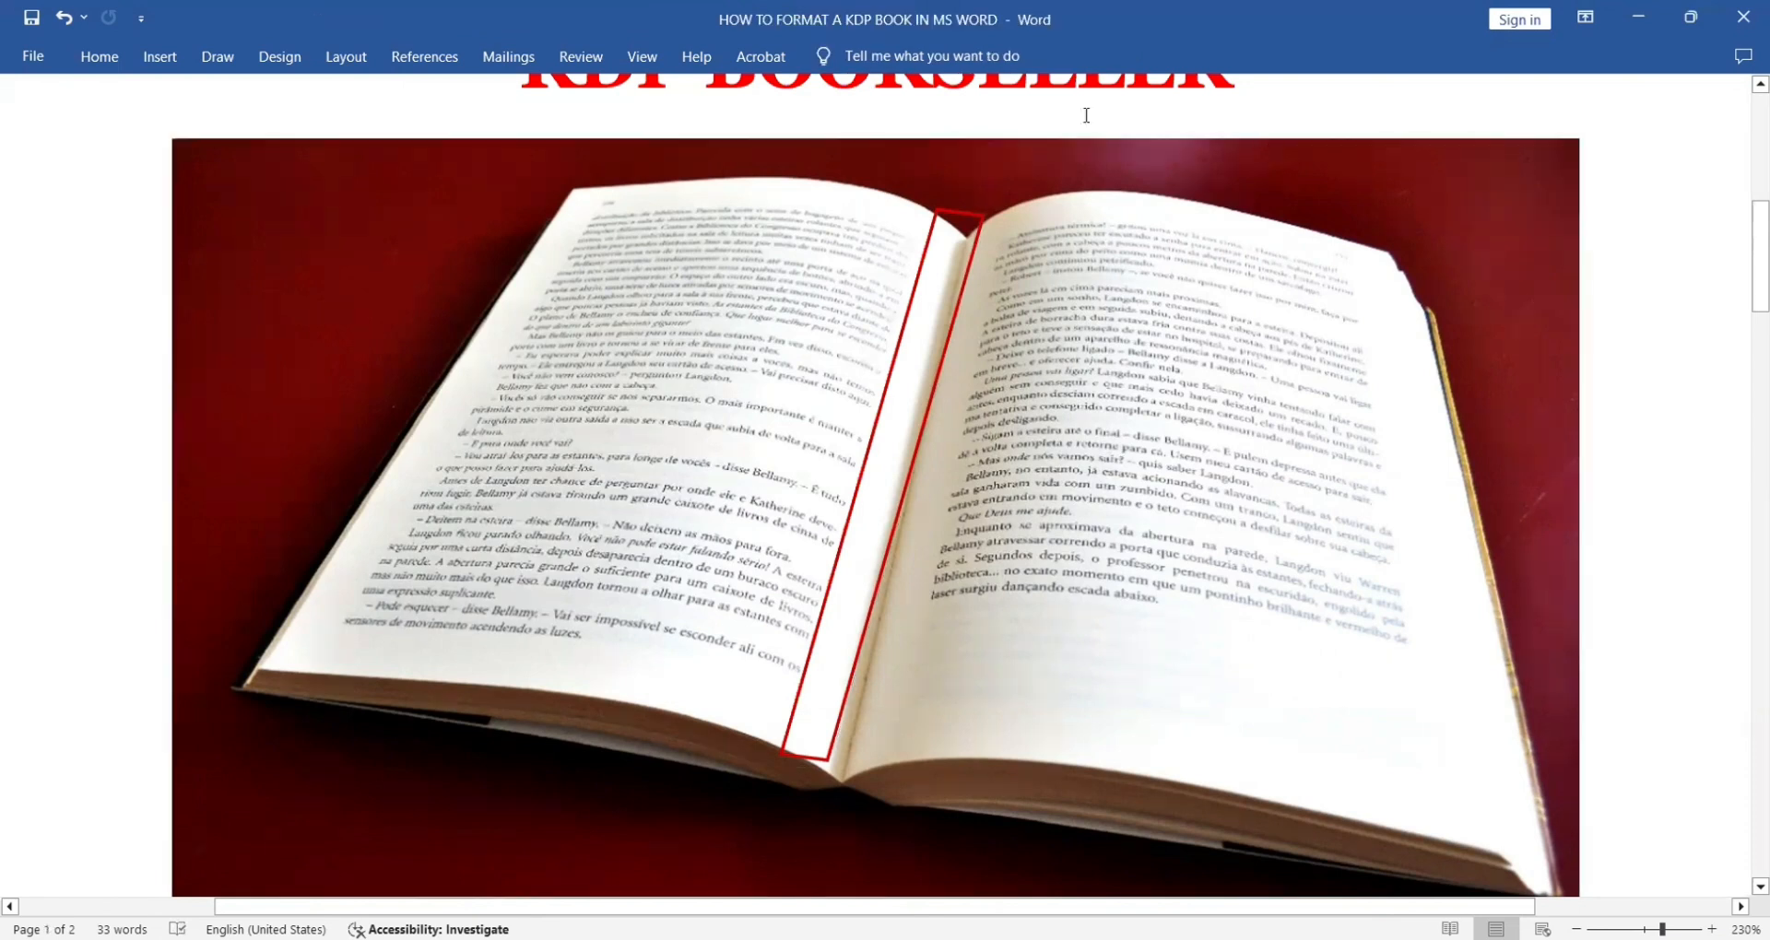
pyautogui.moveTo(981, 218); pyautogui.dragTo(852, 801)
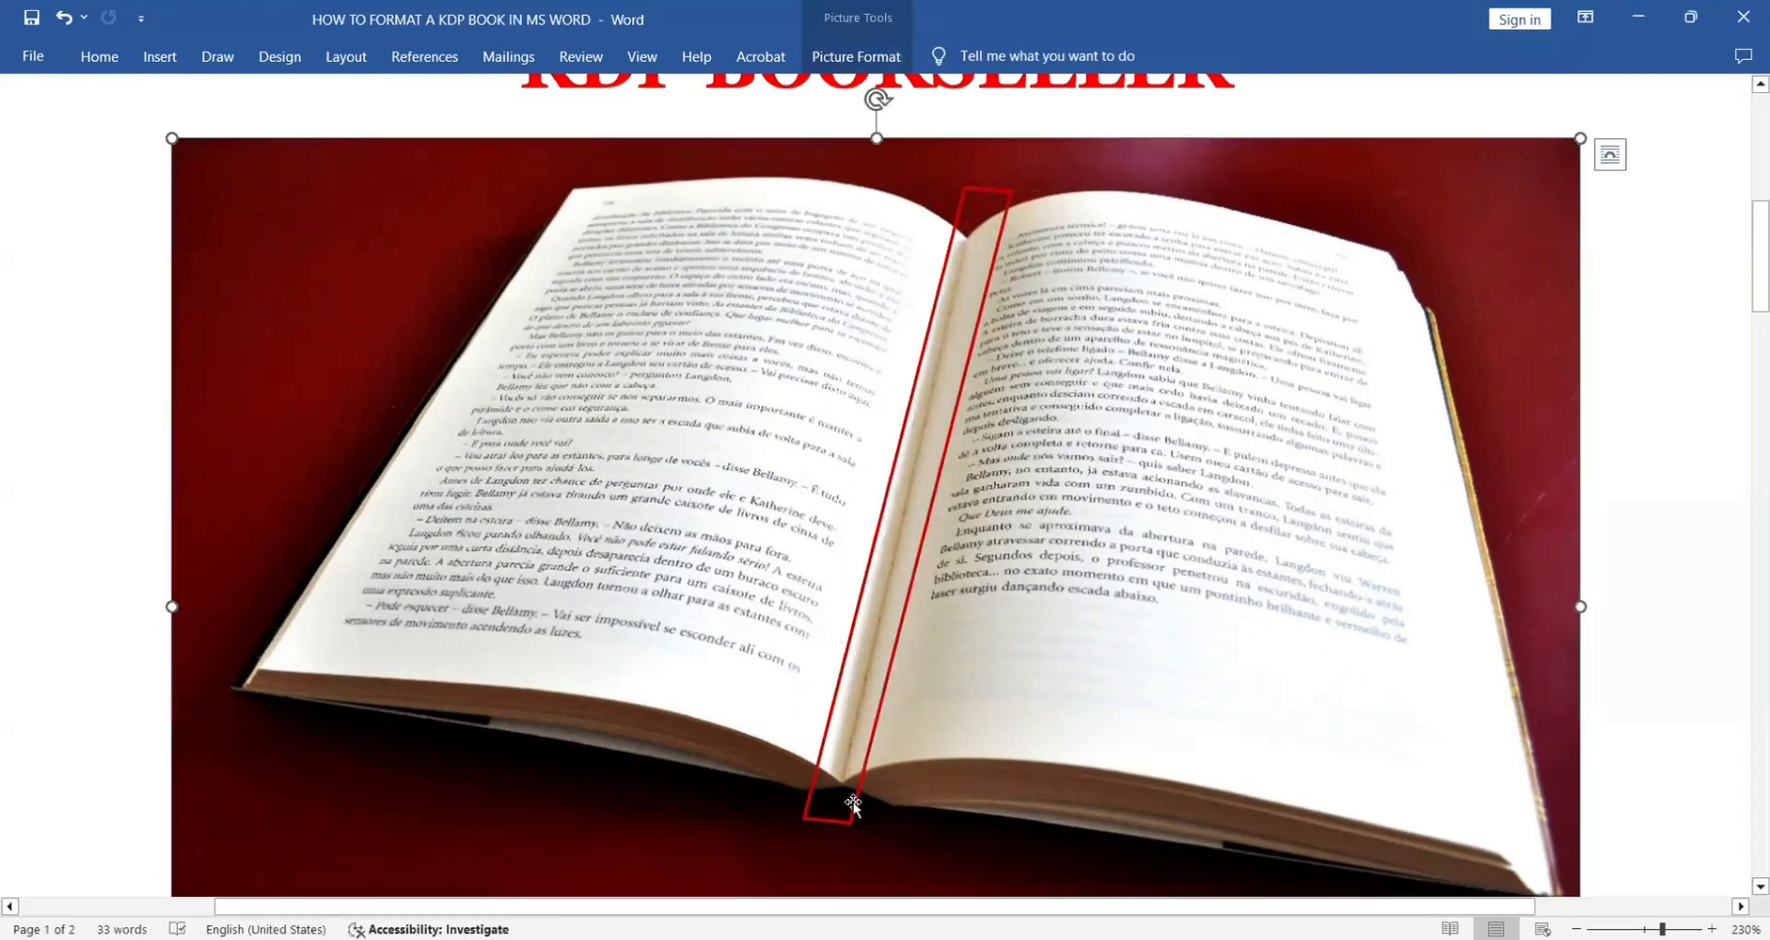
pyautogui.click(98, 791)
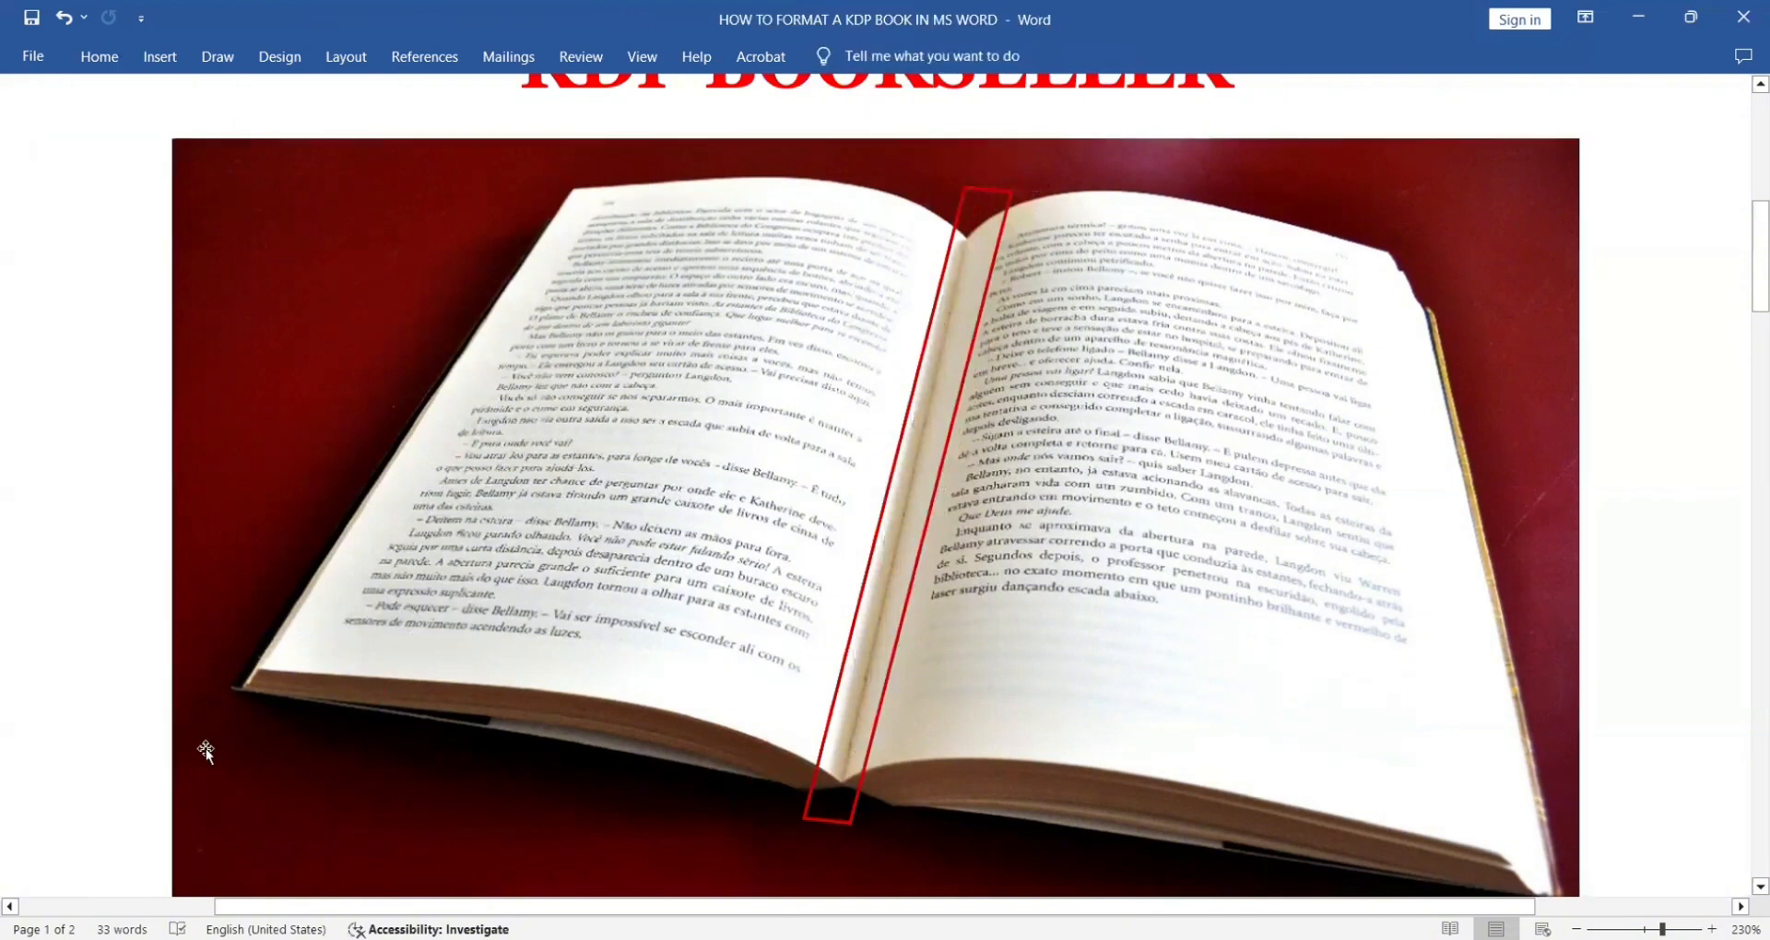
pyautogui.click(853, 812)
pyautogui.click(119, 783)
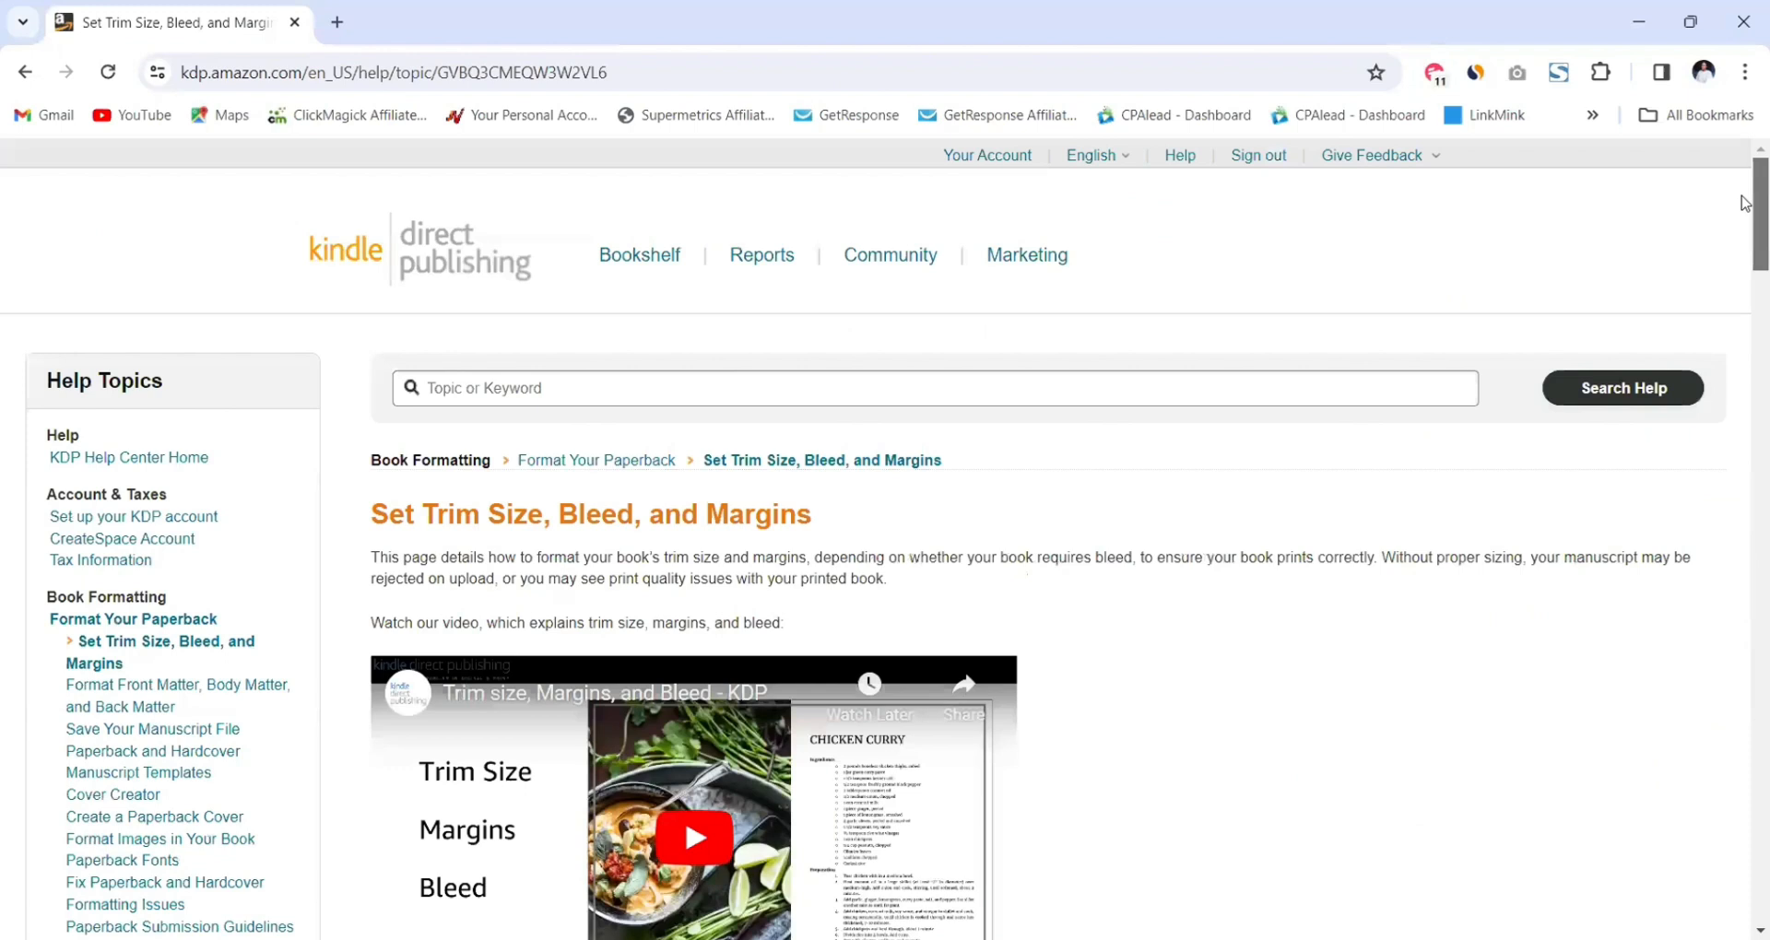
# In the browser, look through the KDP "Set Trim Size, Bleed, and Margins" help page past the Bleed section
pyautogui.scroll(-2, 1745, 277)
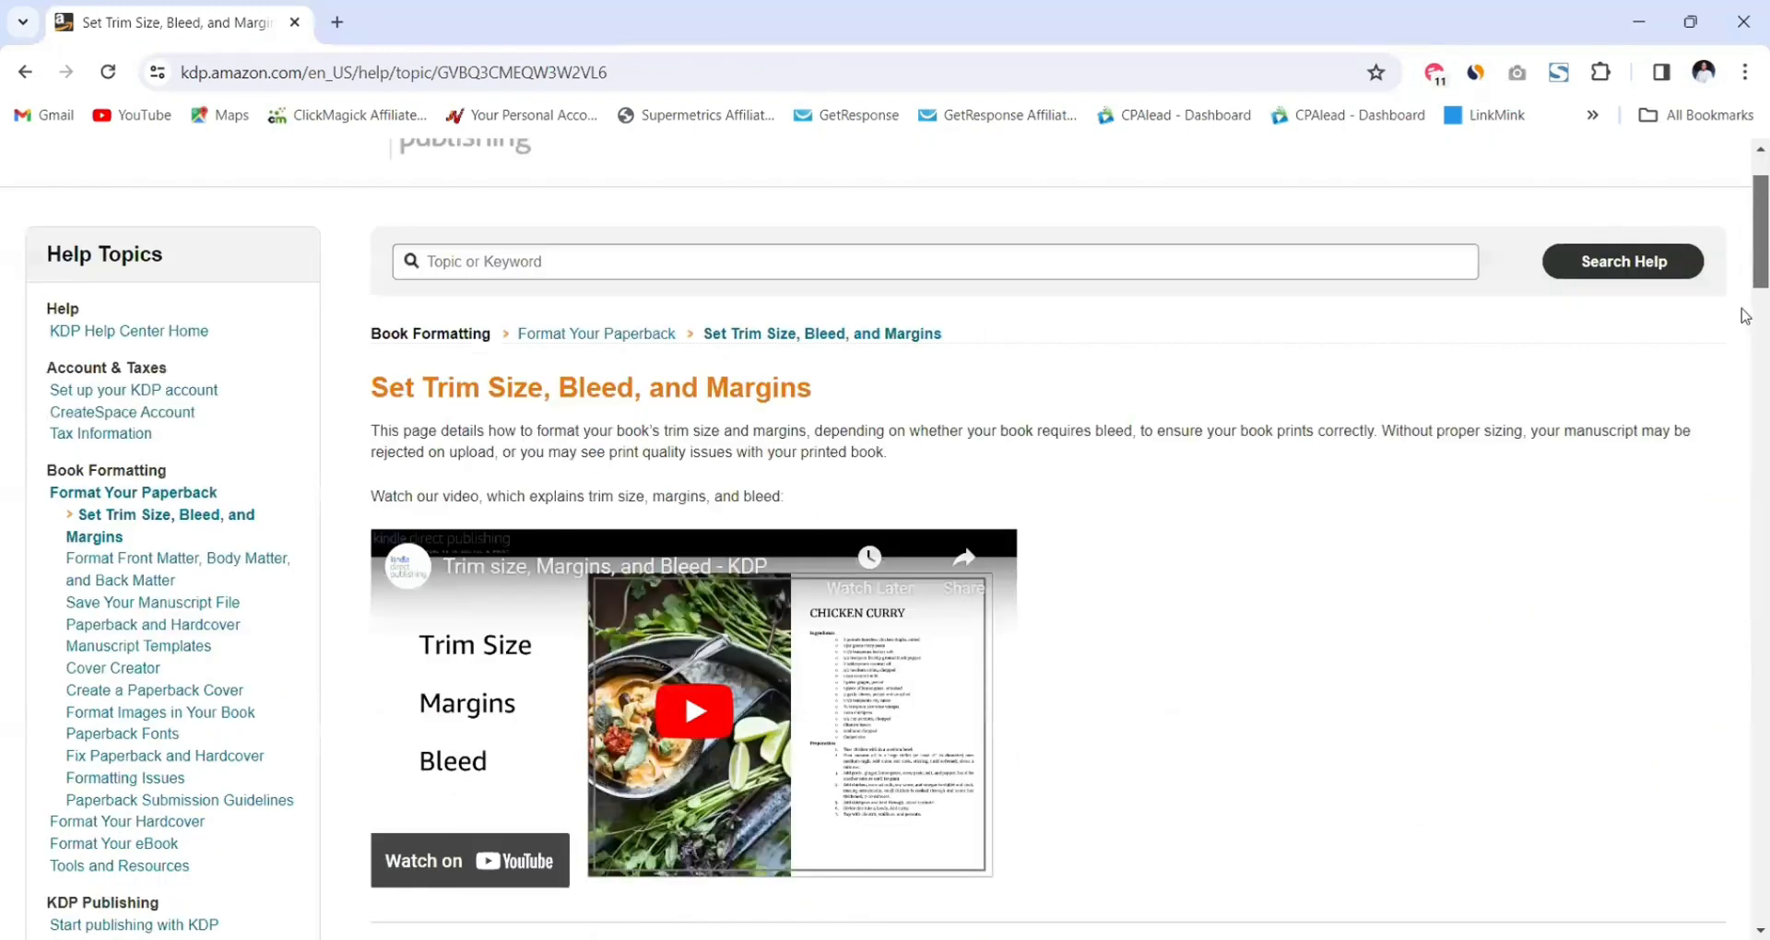
pyautogui.scroll(-20, 1745, 371)
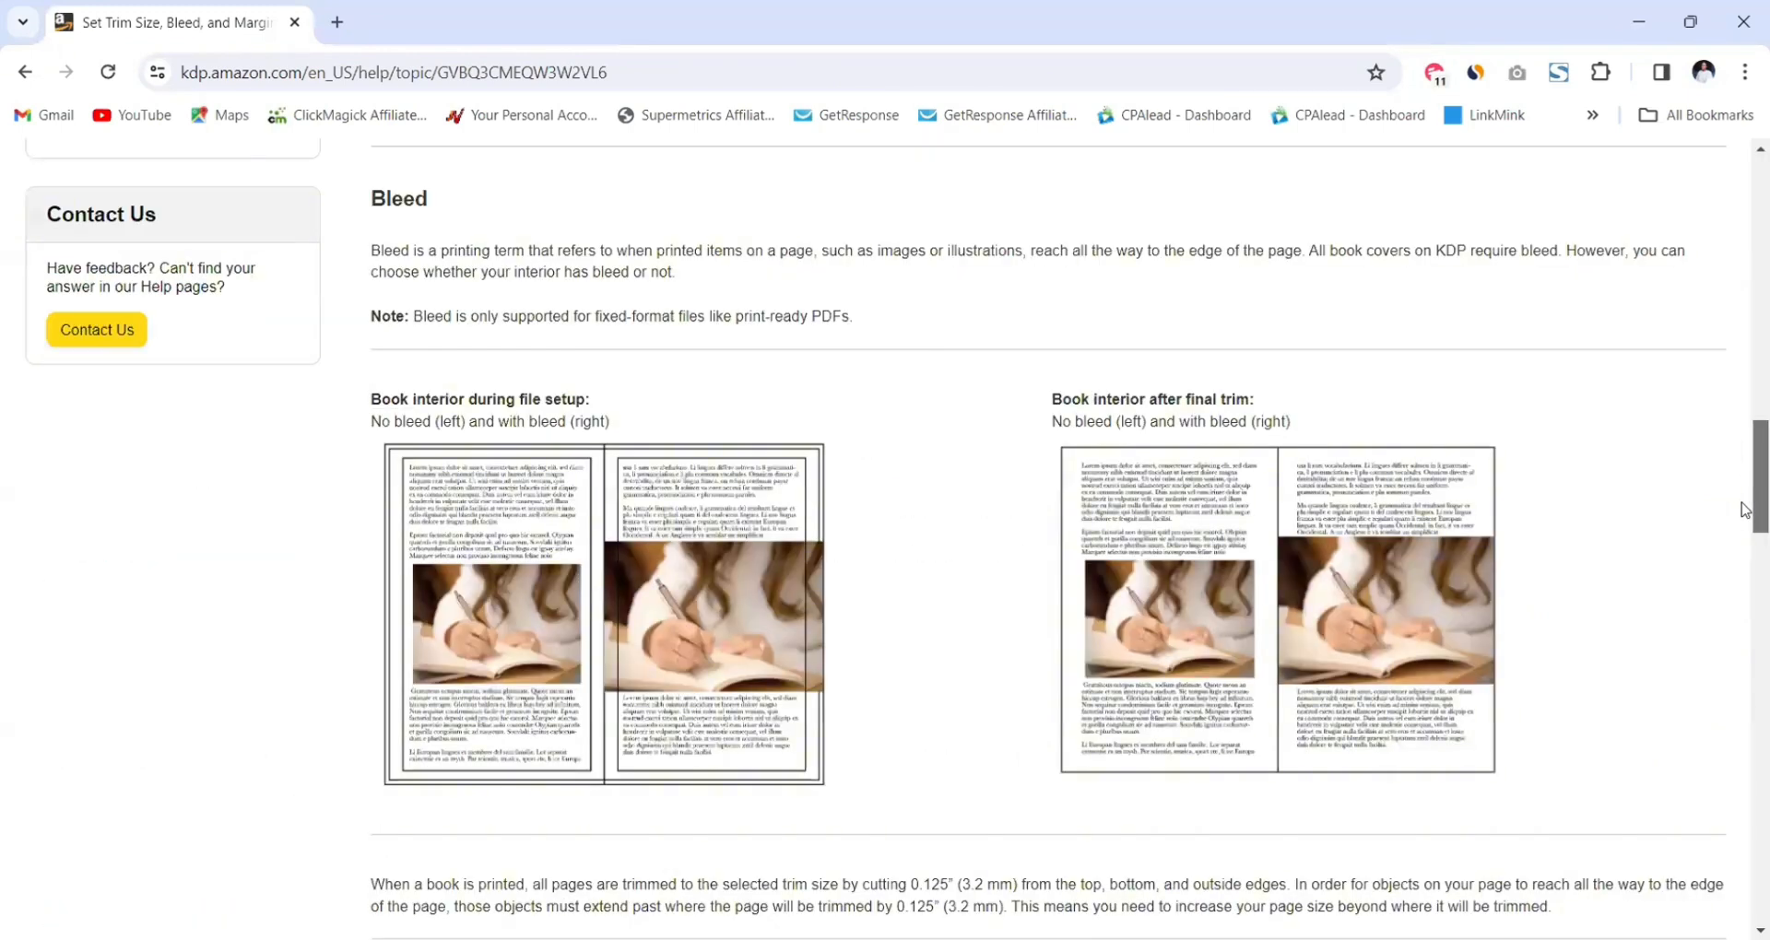
pyautogui.scroll(-13, 1745, 610)
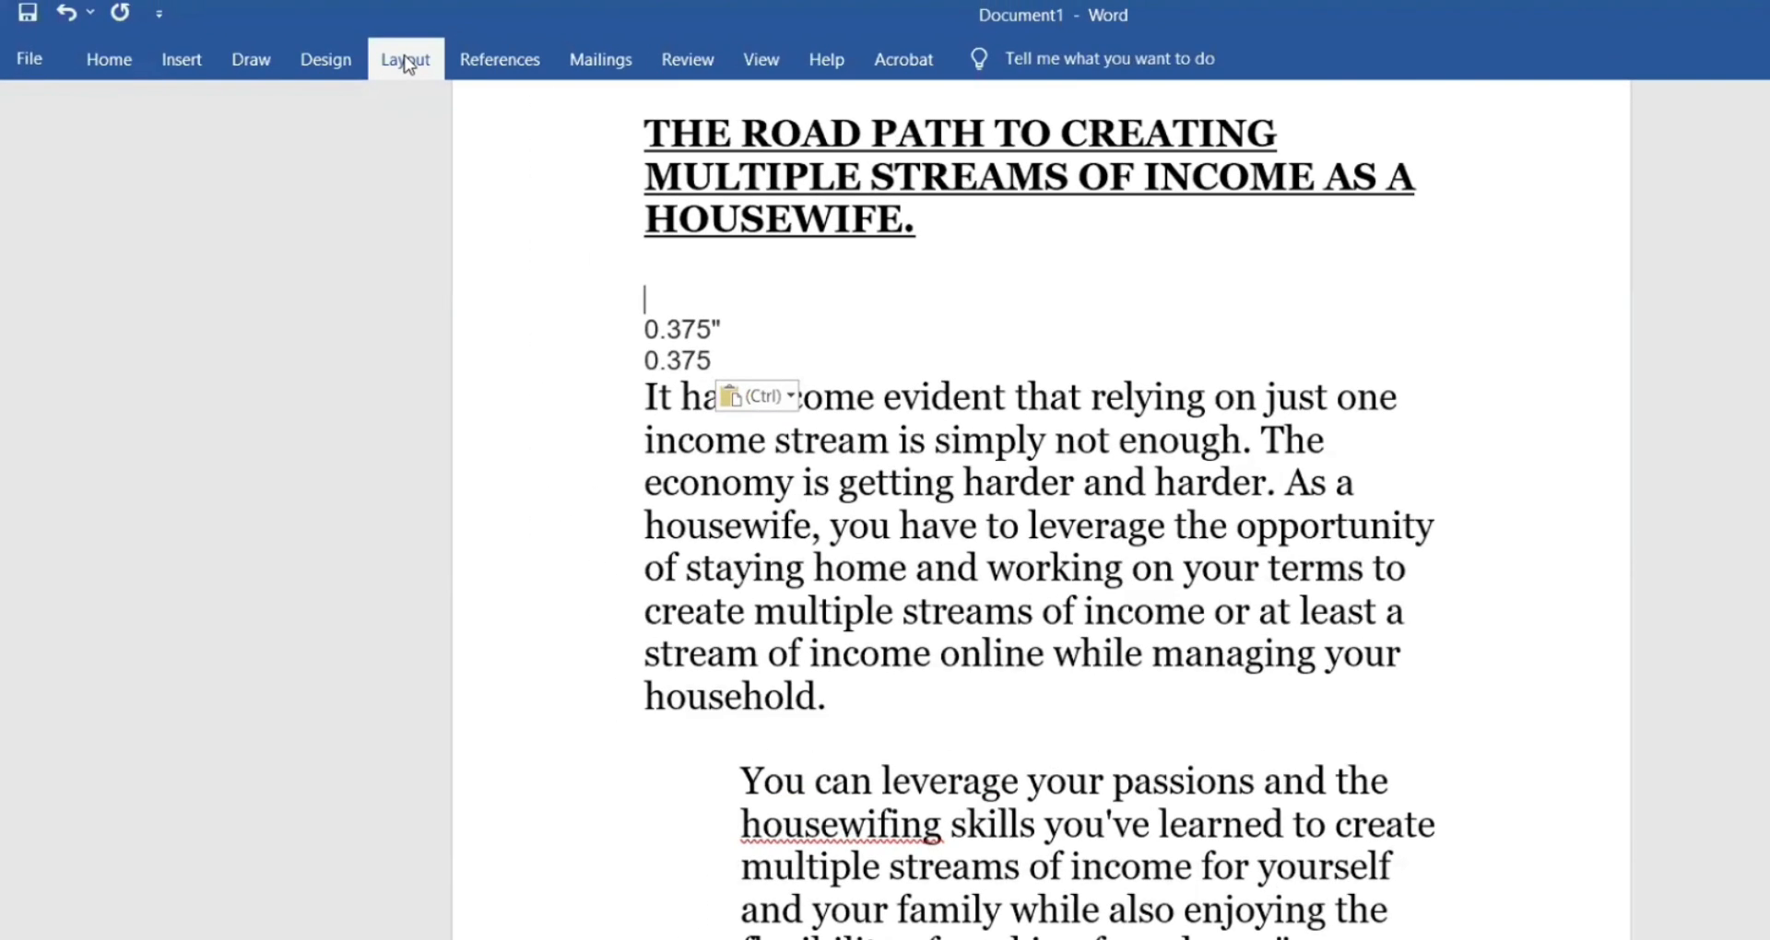
# In the Word manuscript, open the custom margin settings of the page setup
pyautogui.click(406, 61)
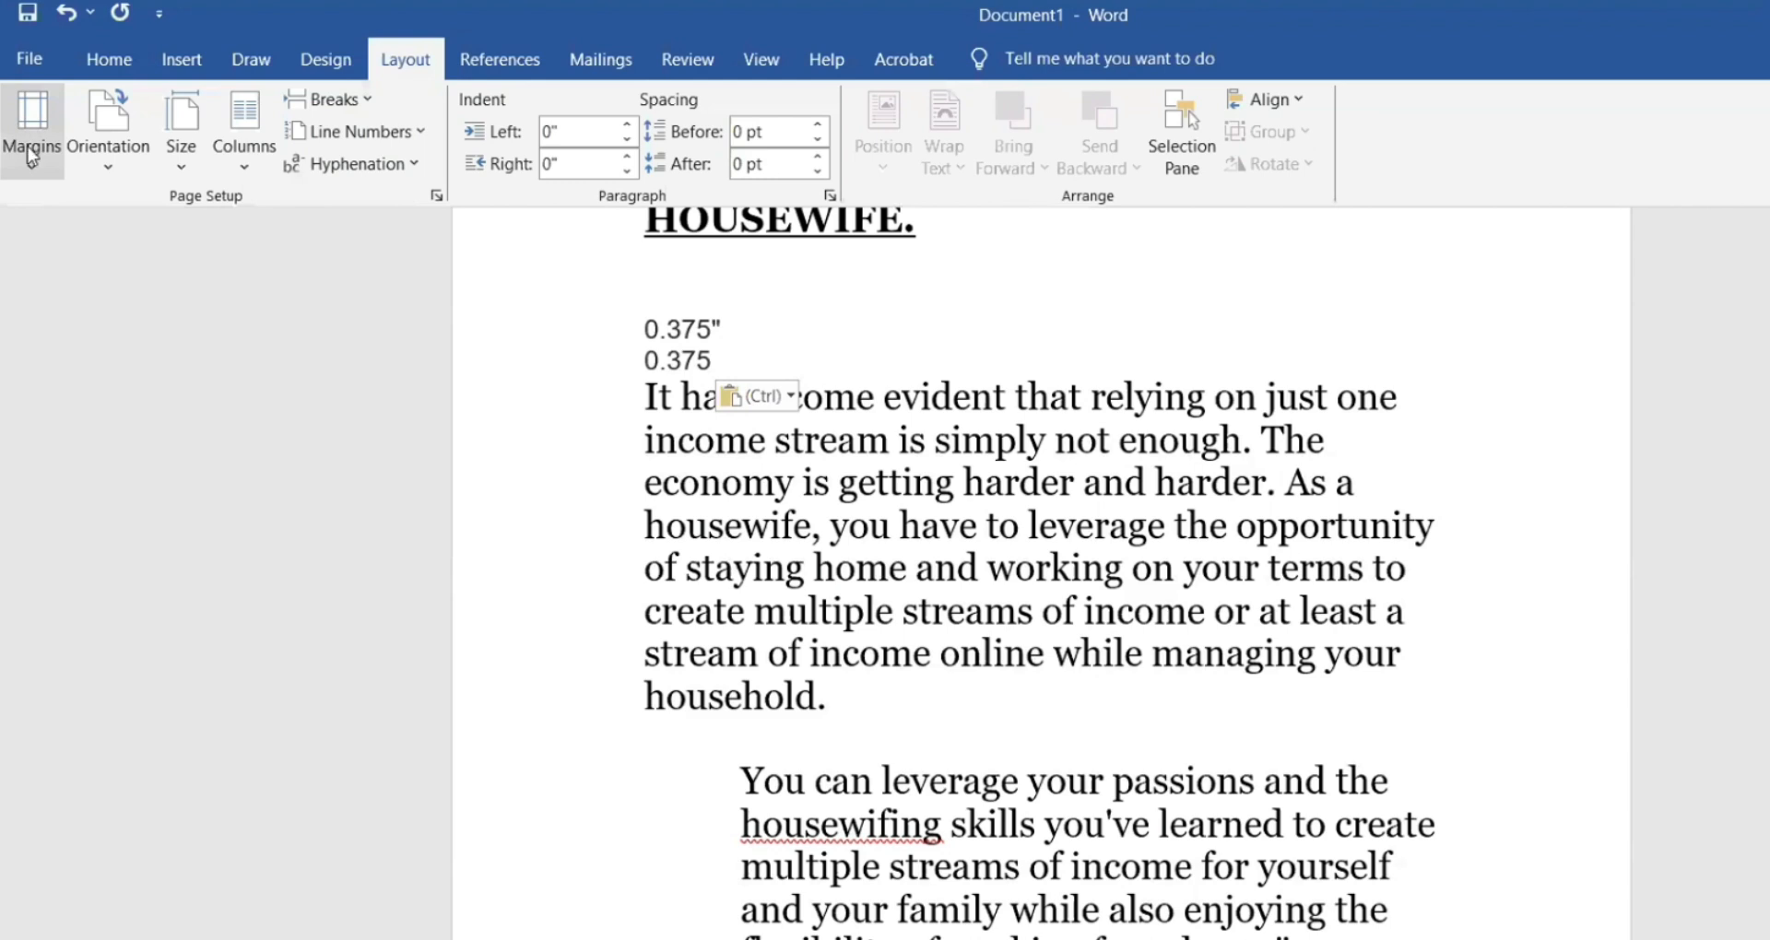
pyautogui.click(29, 139)
pyautogui.click(81, 776)
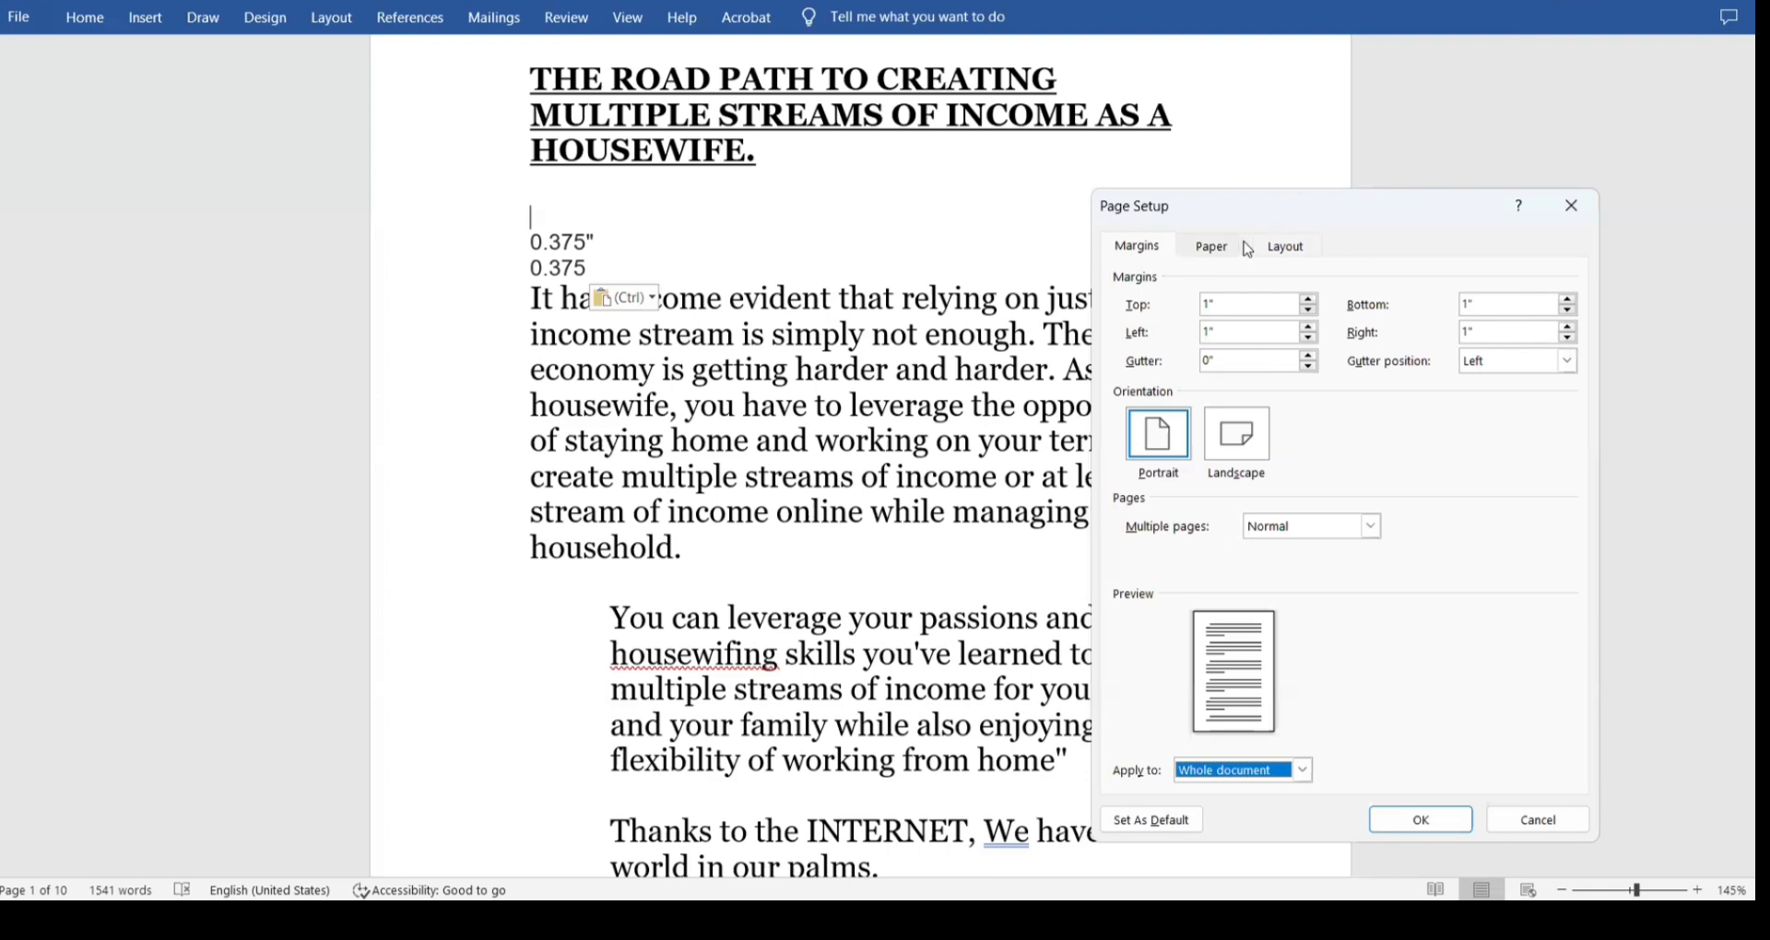
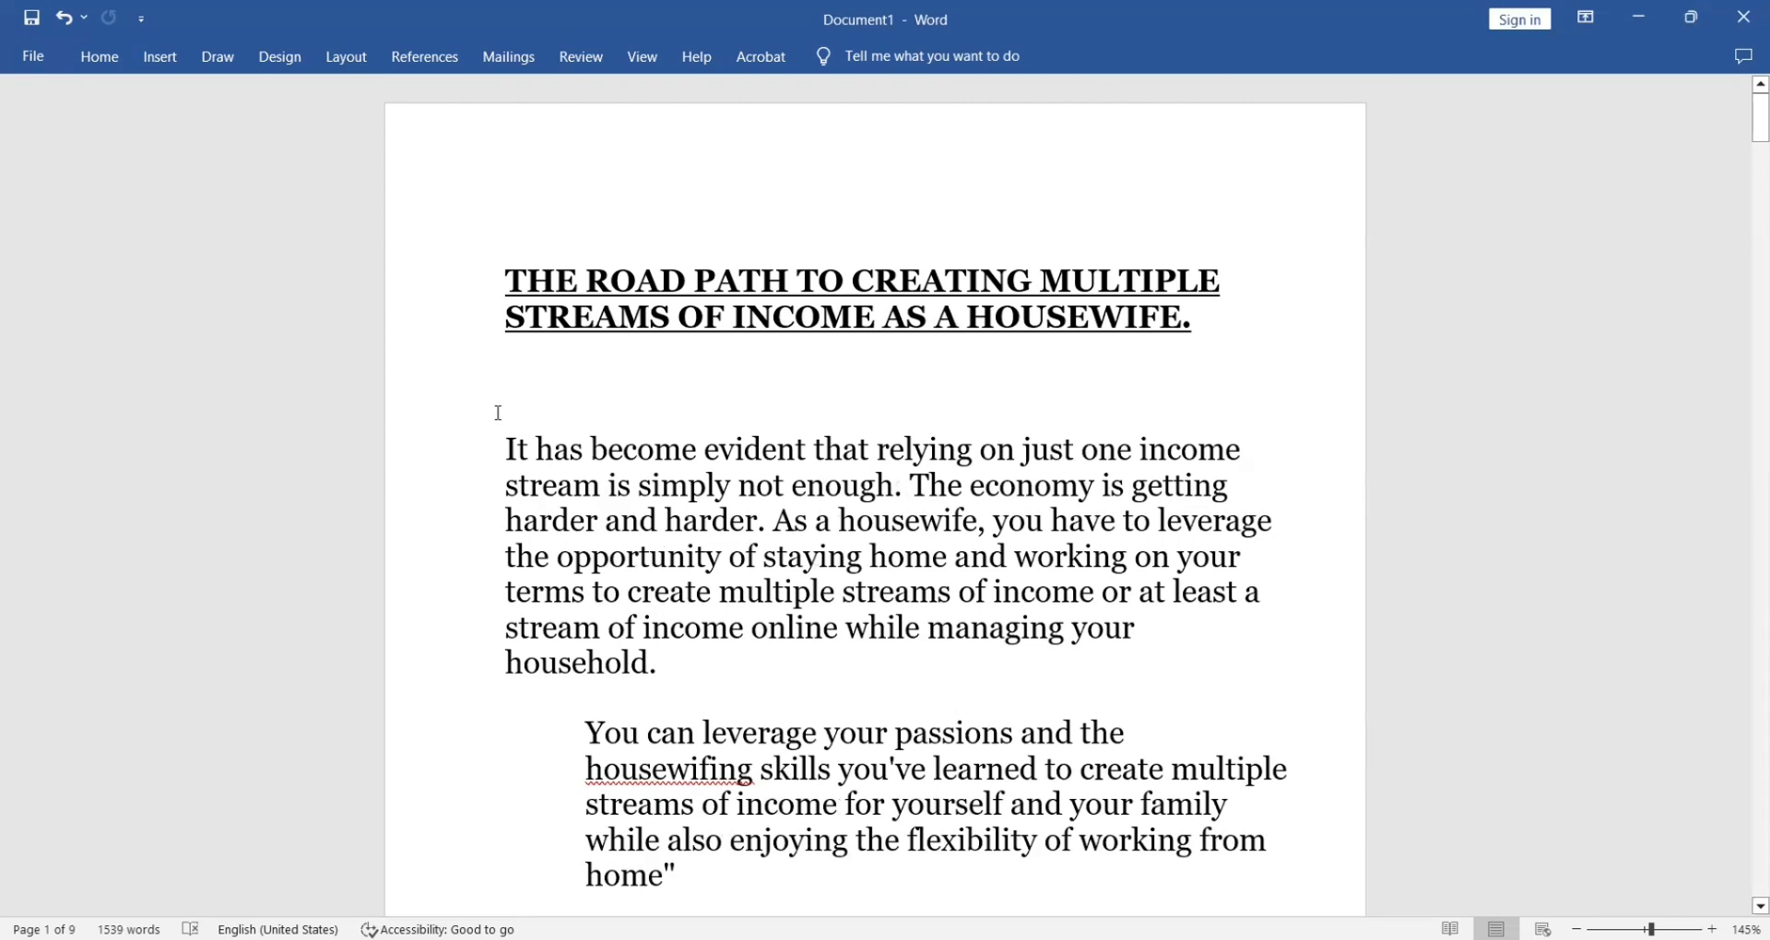
# Select the entire manuscript and preview the 1.15 line-spacing preset without applying it
pyautogui.hotkey('ctrl', 'a')
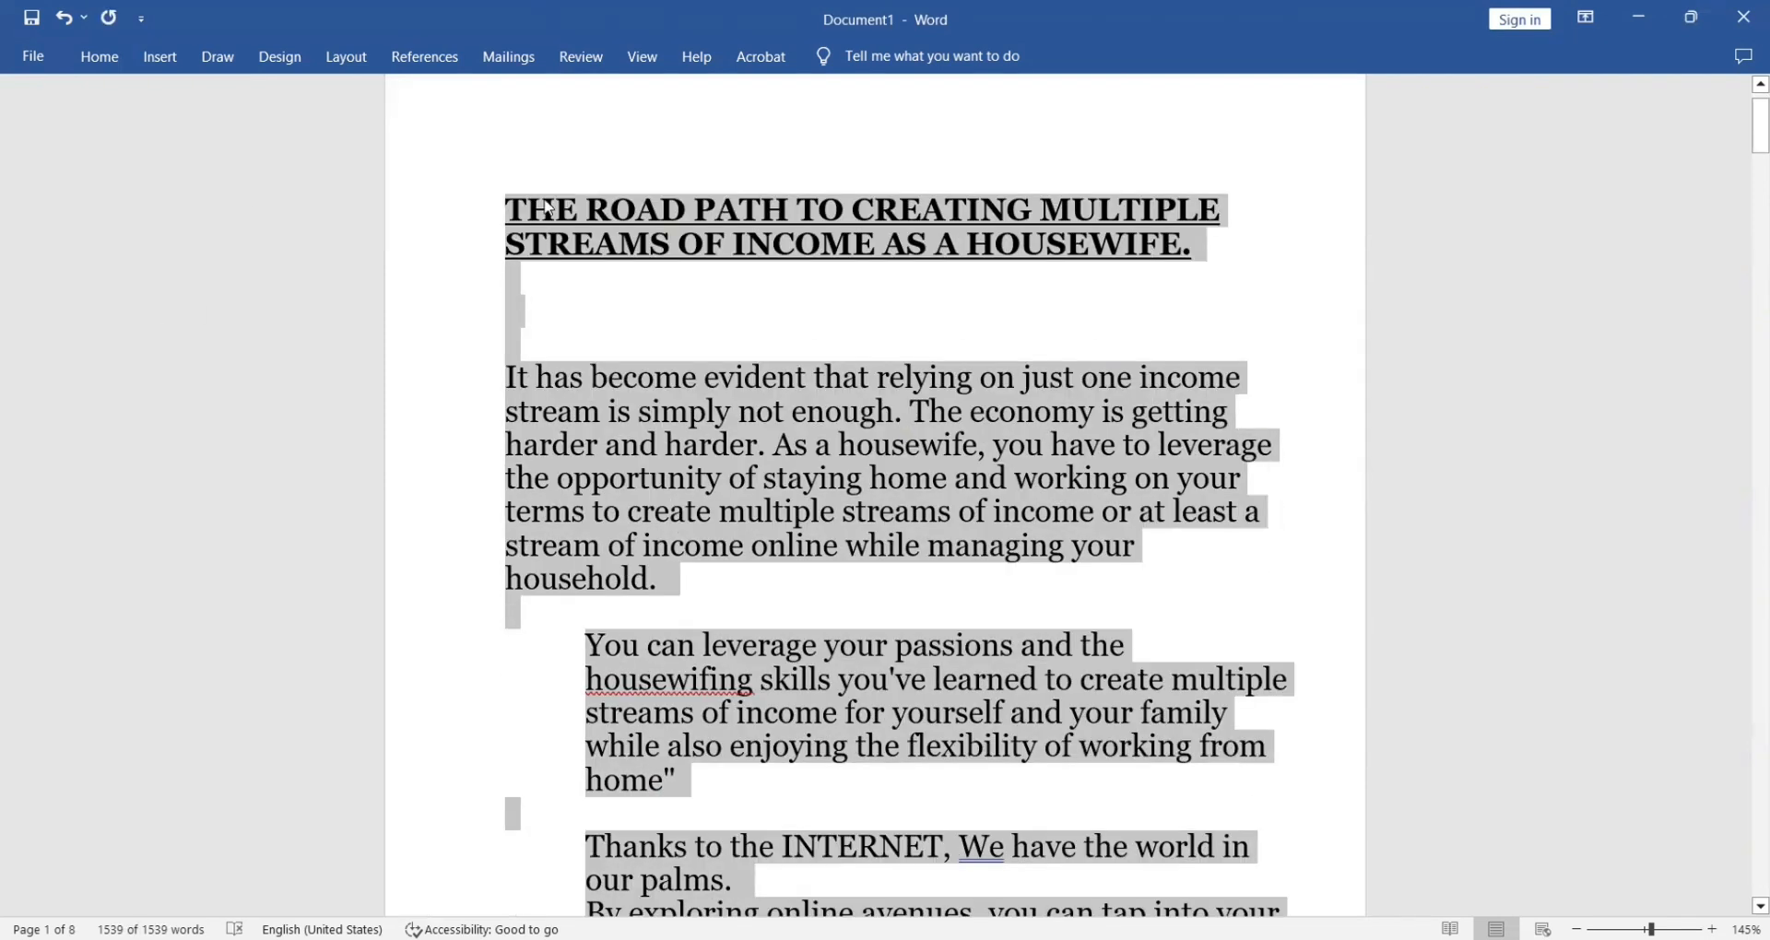
pyautogui.click(97, 58)
pyautogui.click(99, 55)
pyautogui.click(101, 59)
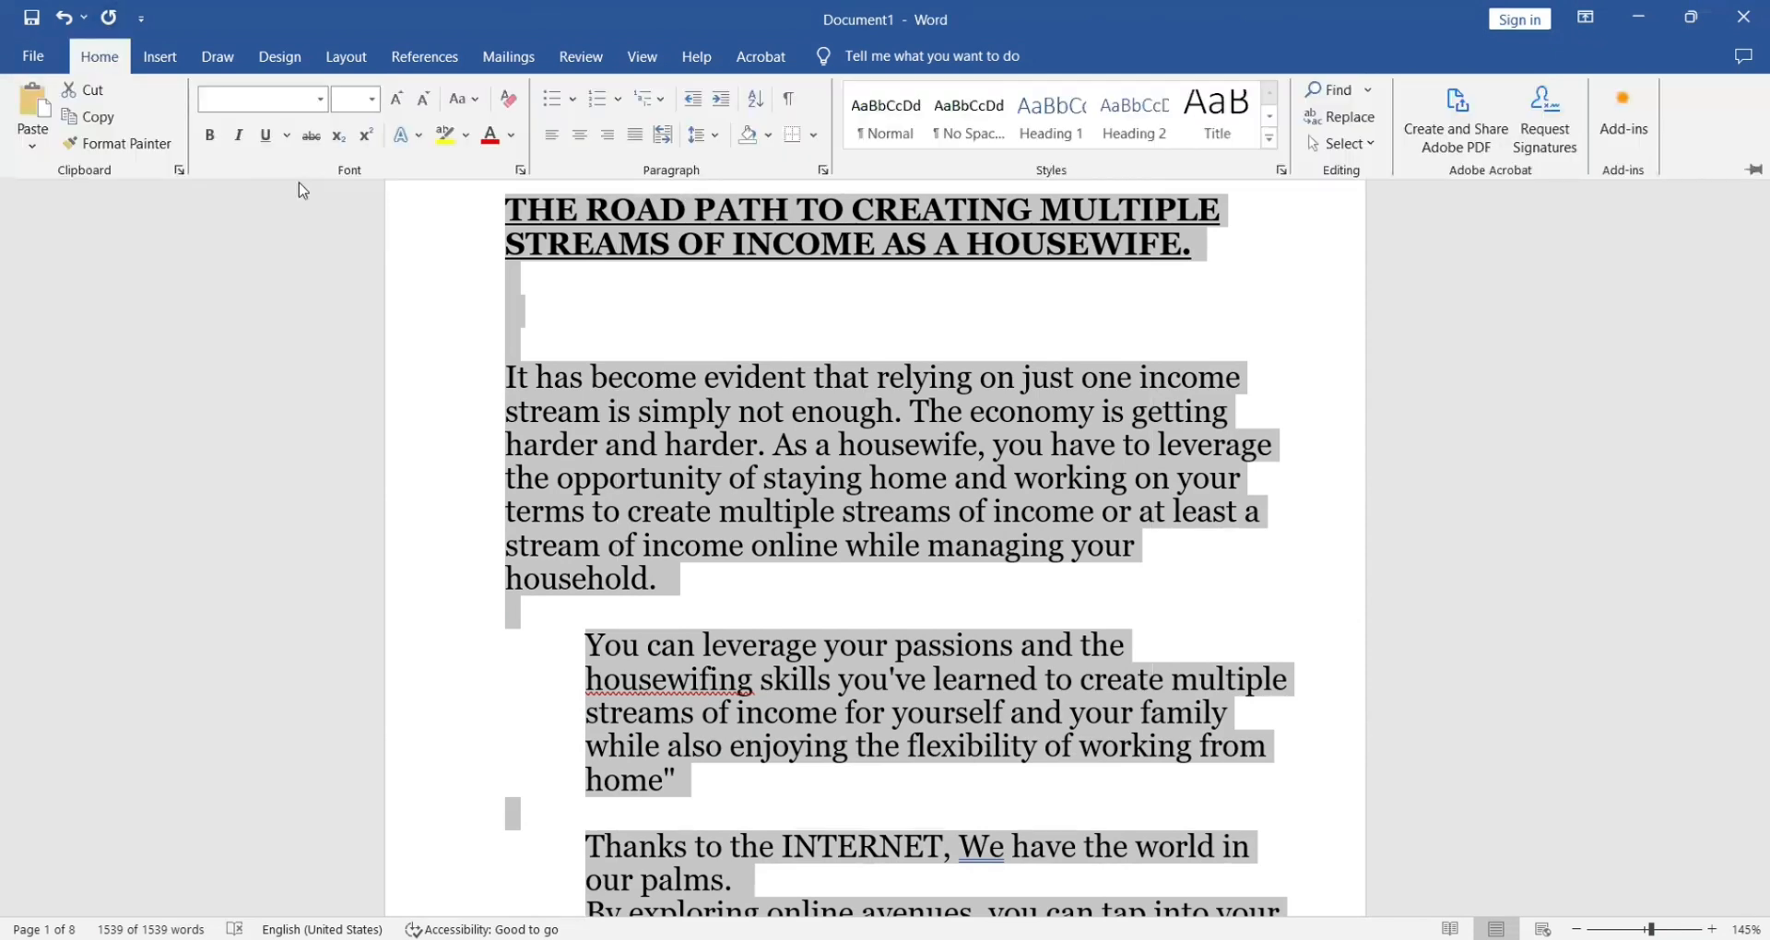
pyautogui.click(717, 138)
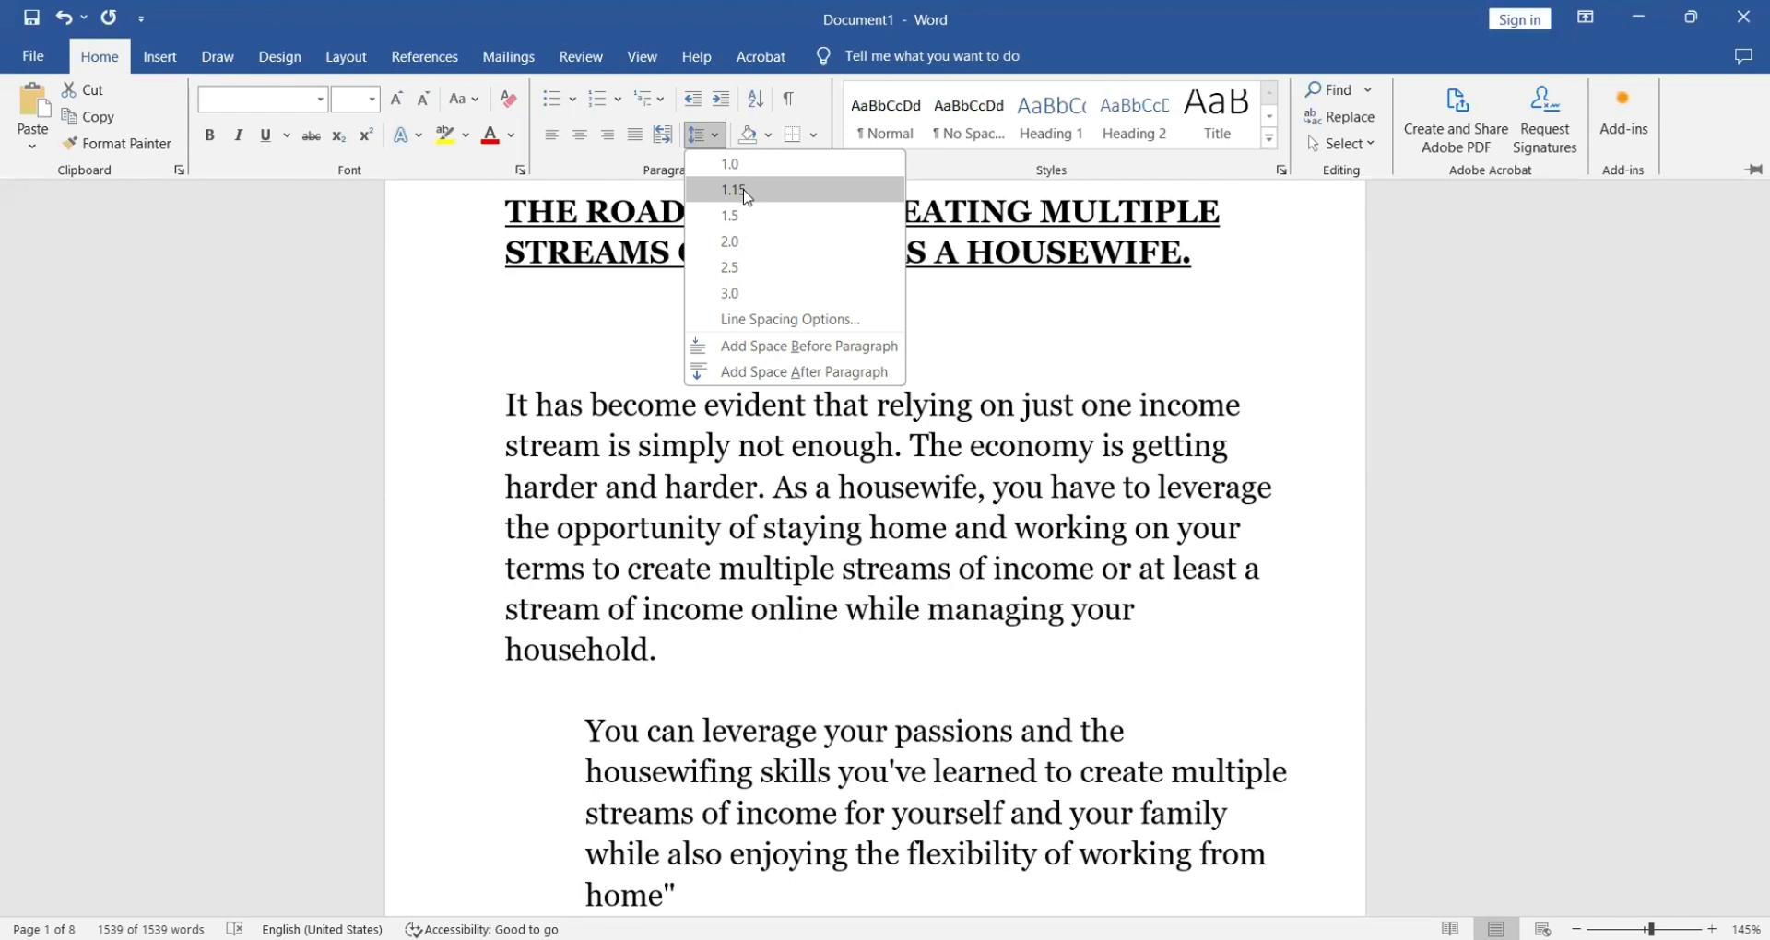
pyautogui.hotkey('ctrl', 'a')
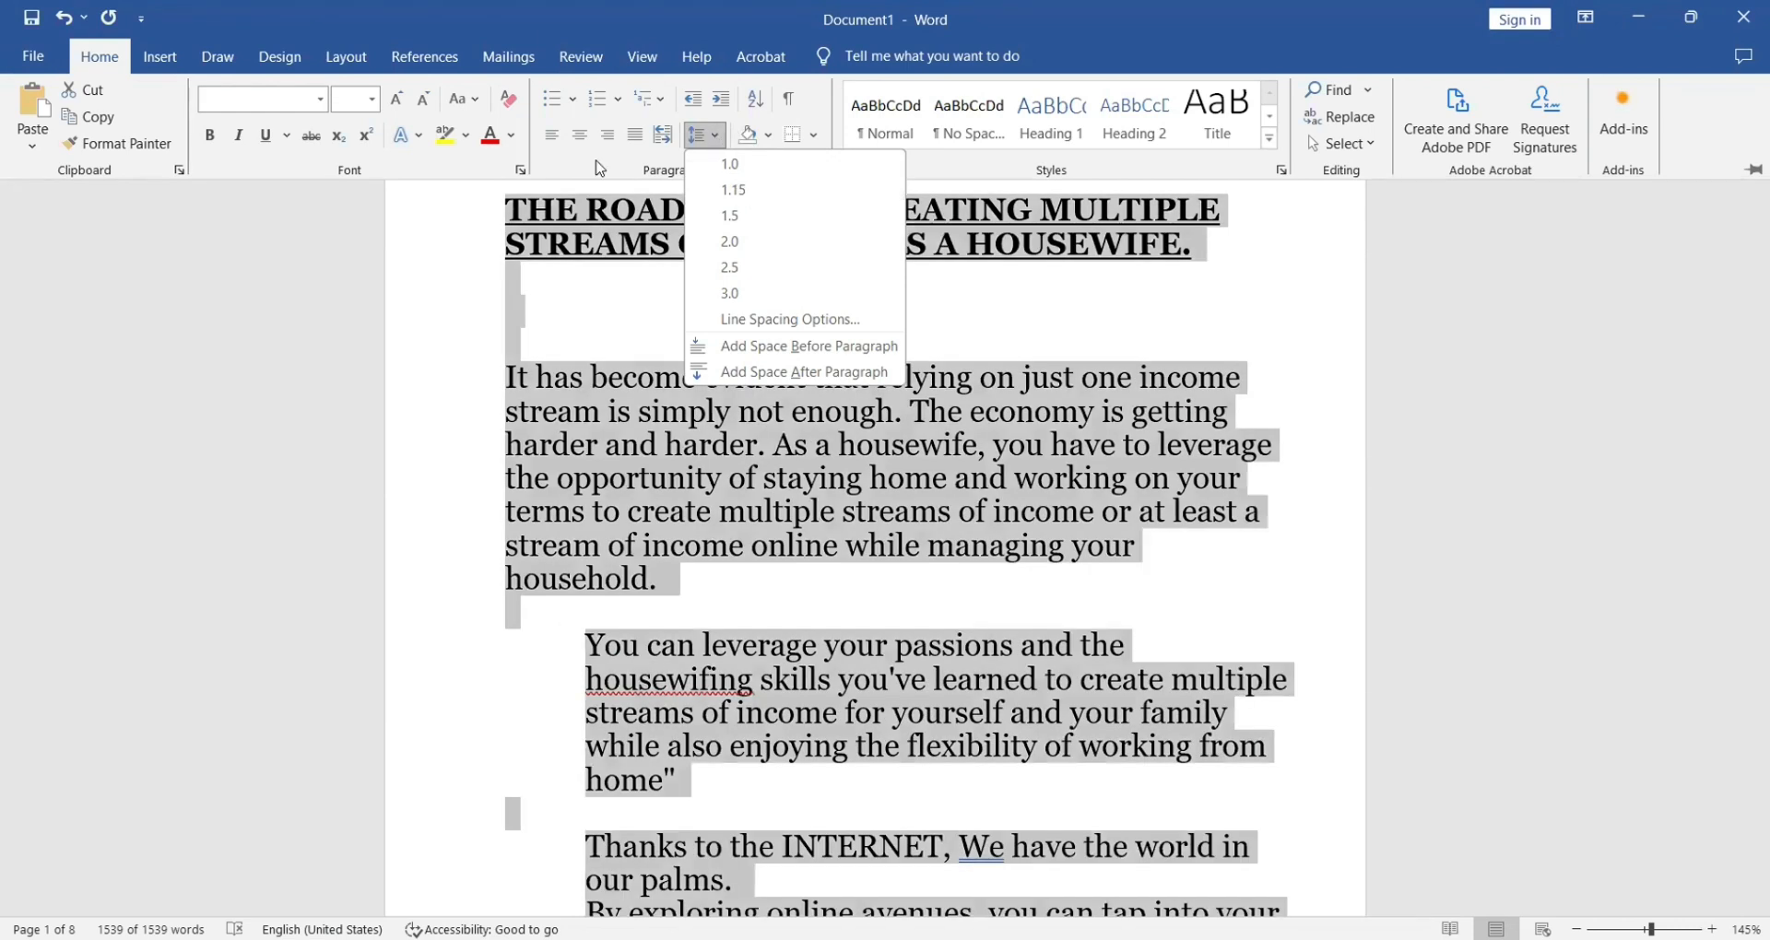
pyautogui.click(834, 192)
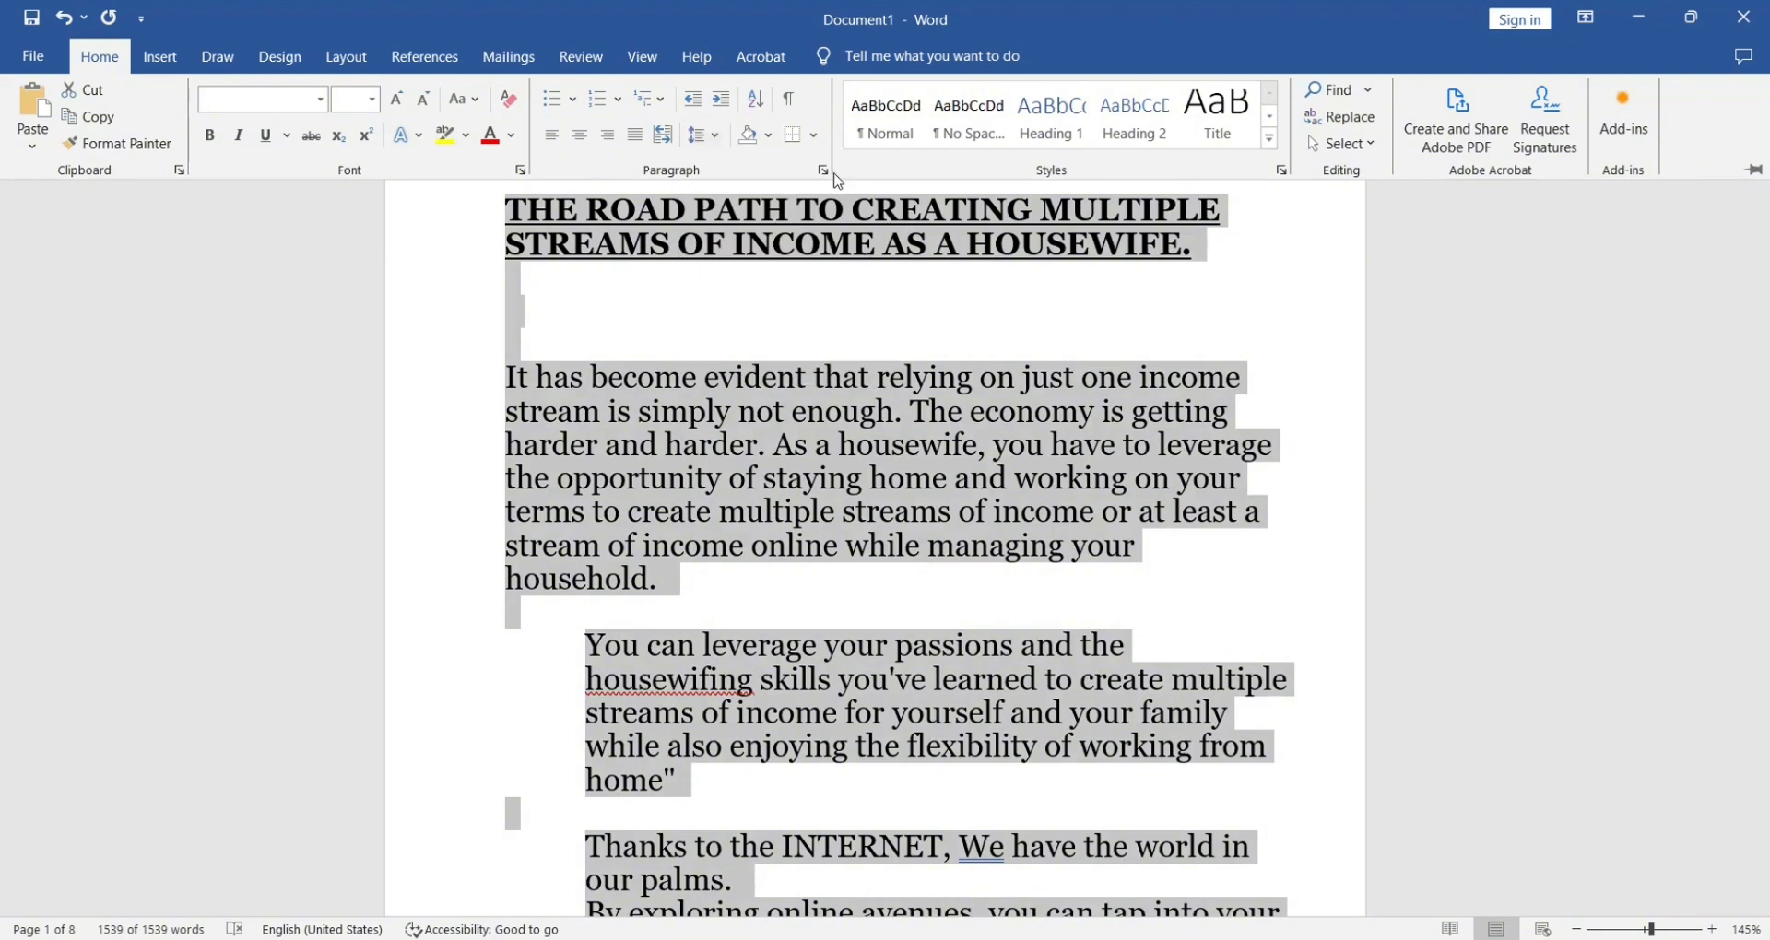
# Set the line spacing of the entire manuscript to exactly 14 pt and deselect the text
pyautogui.click(823, 171)
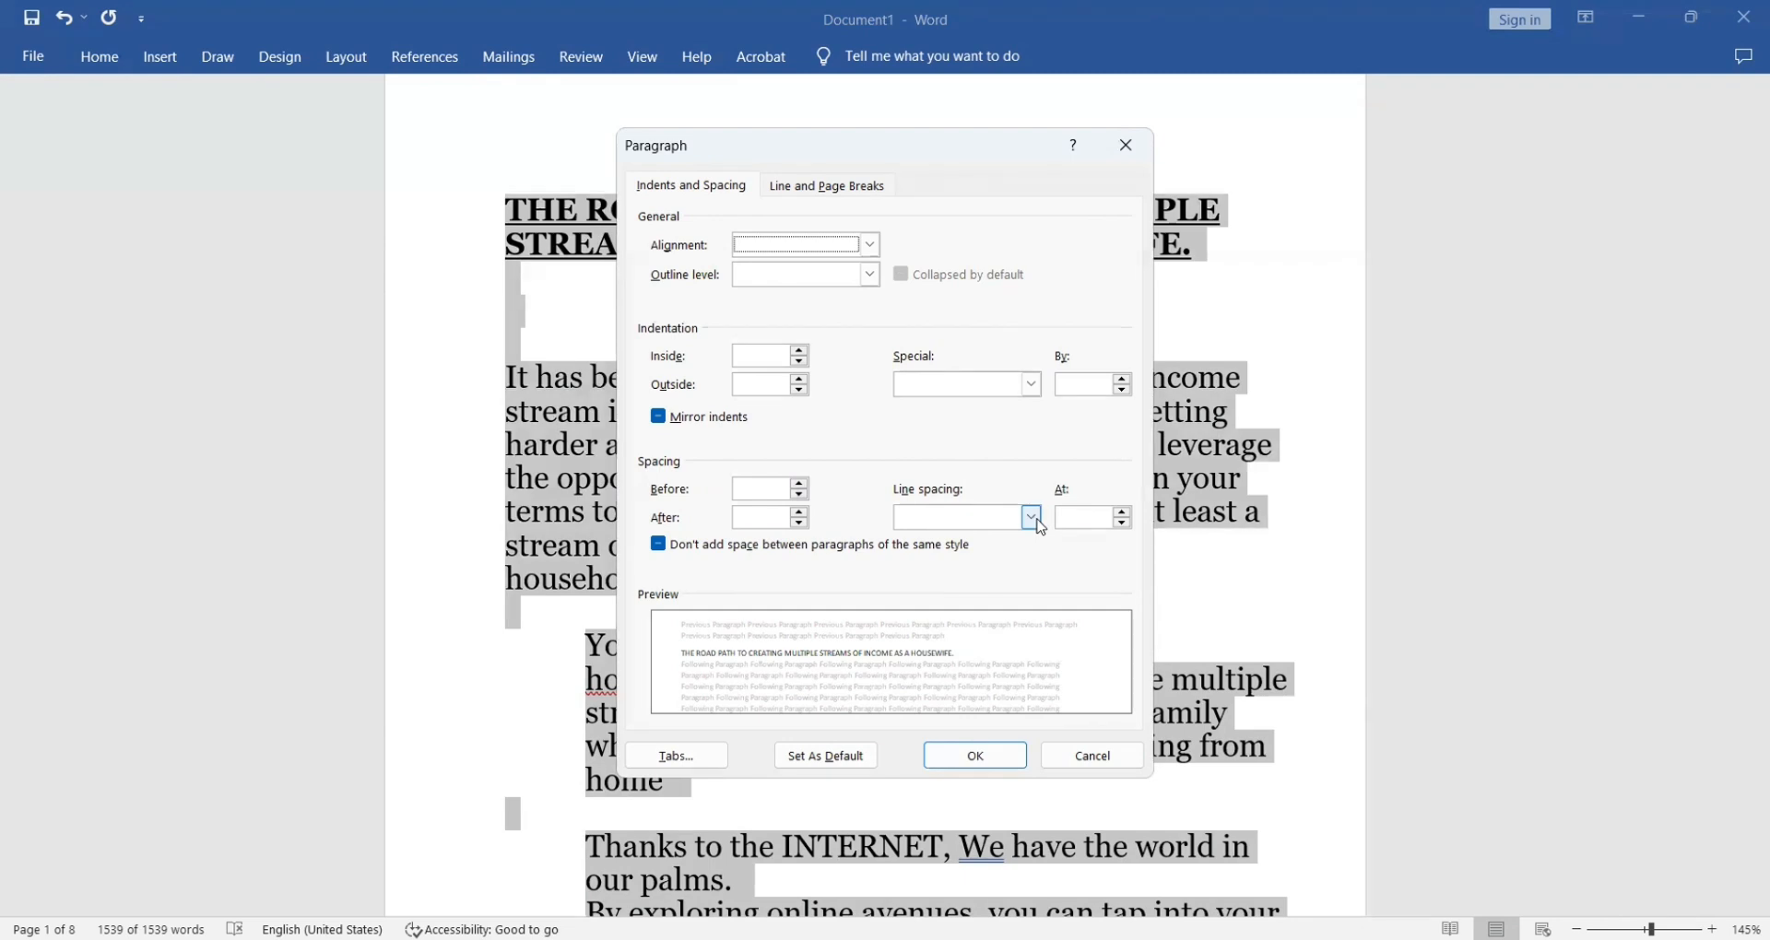
pyautogui.click(1039, 522)
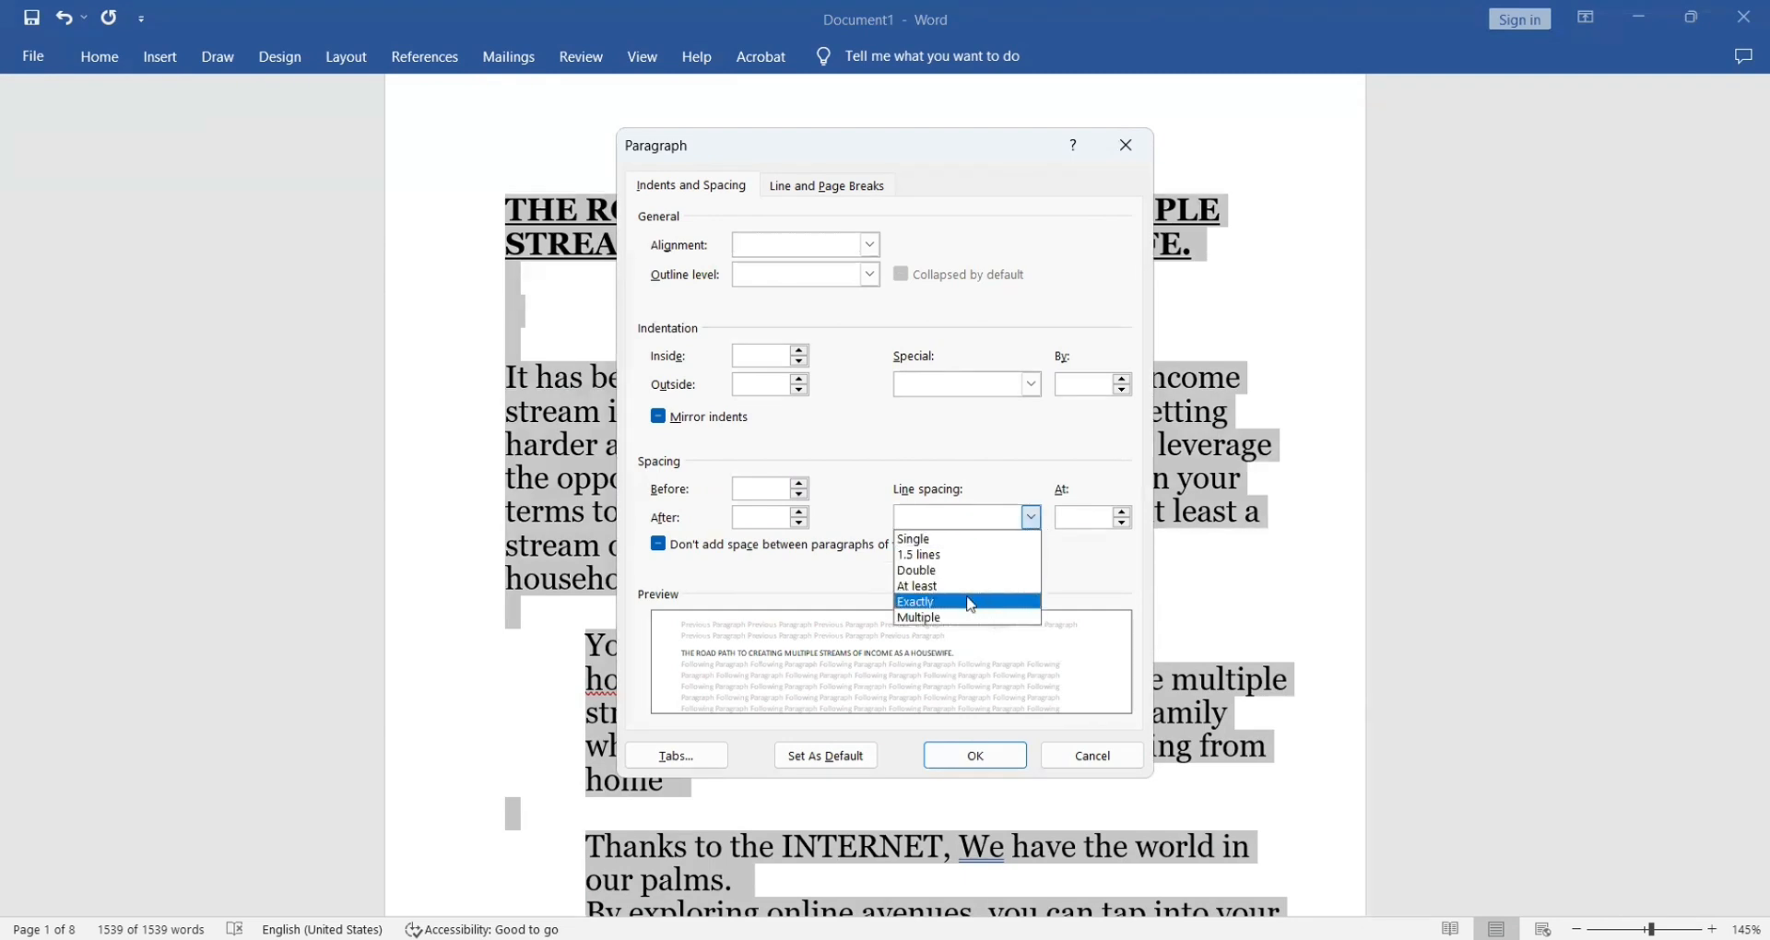
pyautogui.click(970, 604)
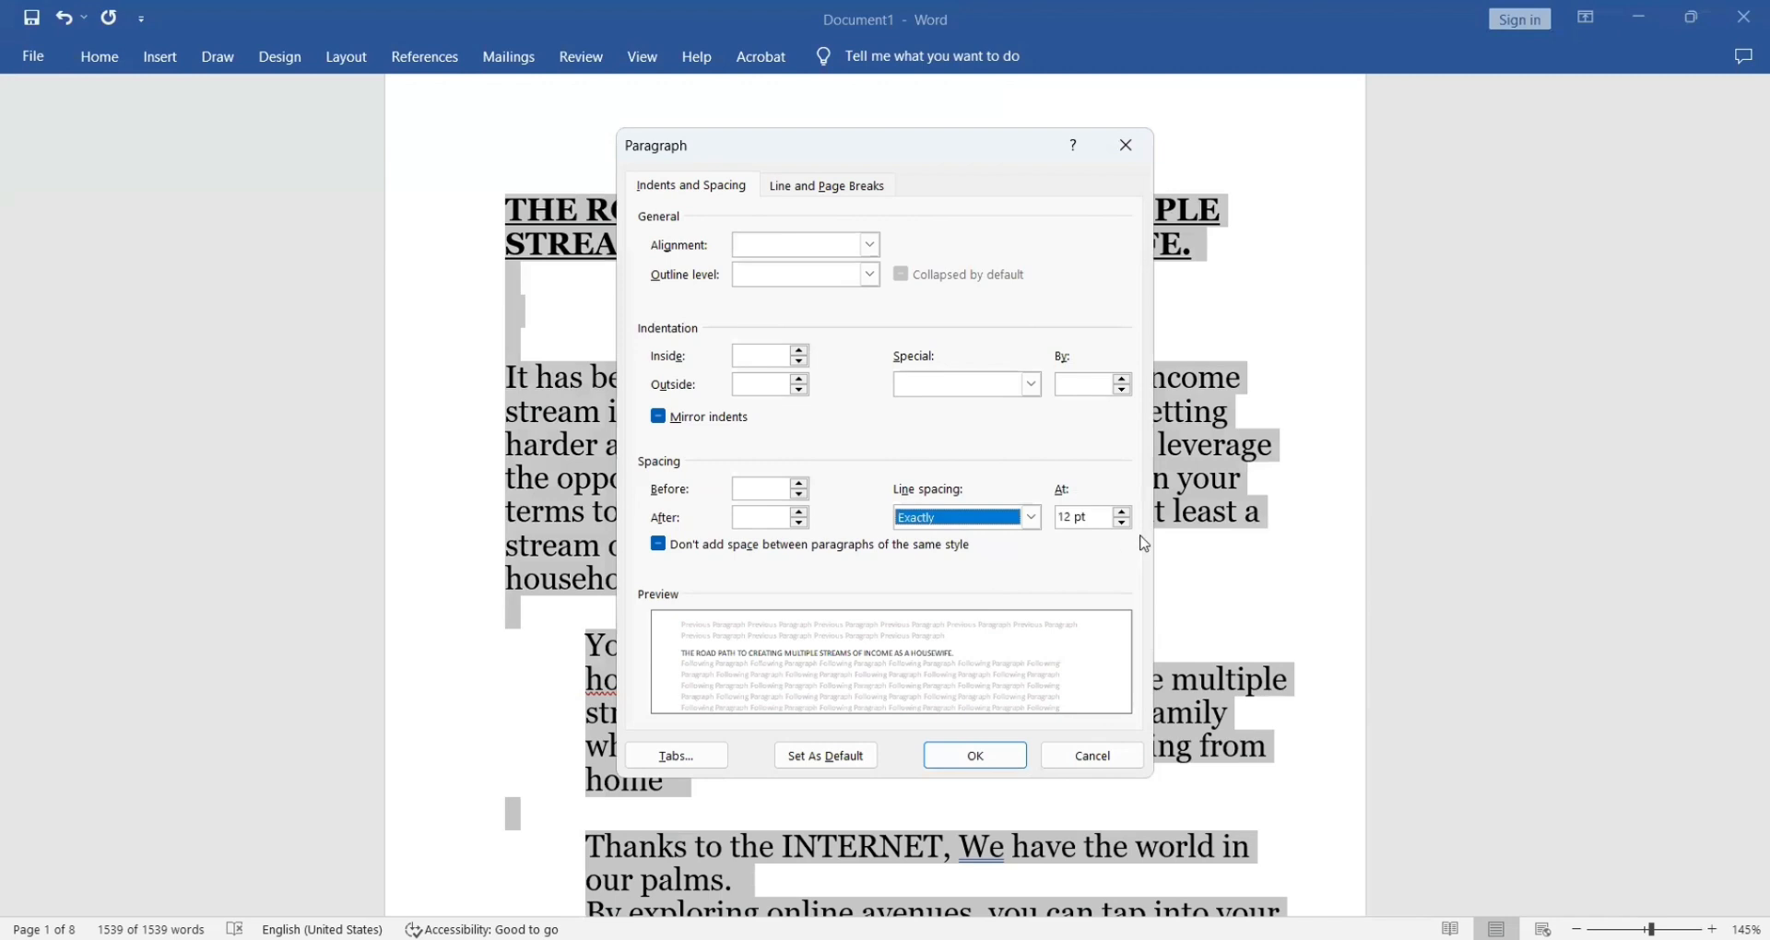
pyautogui.click(1124, 511)
pyautogui.click(1124, 511)
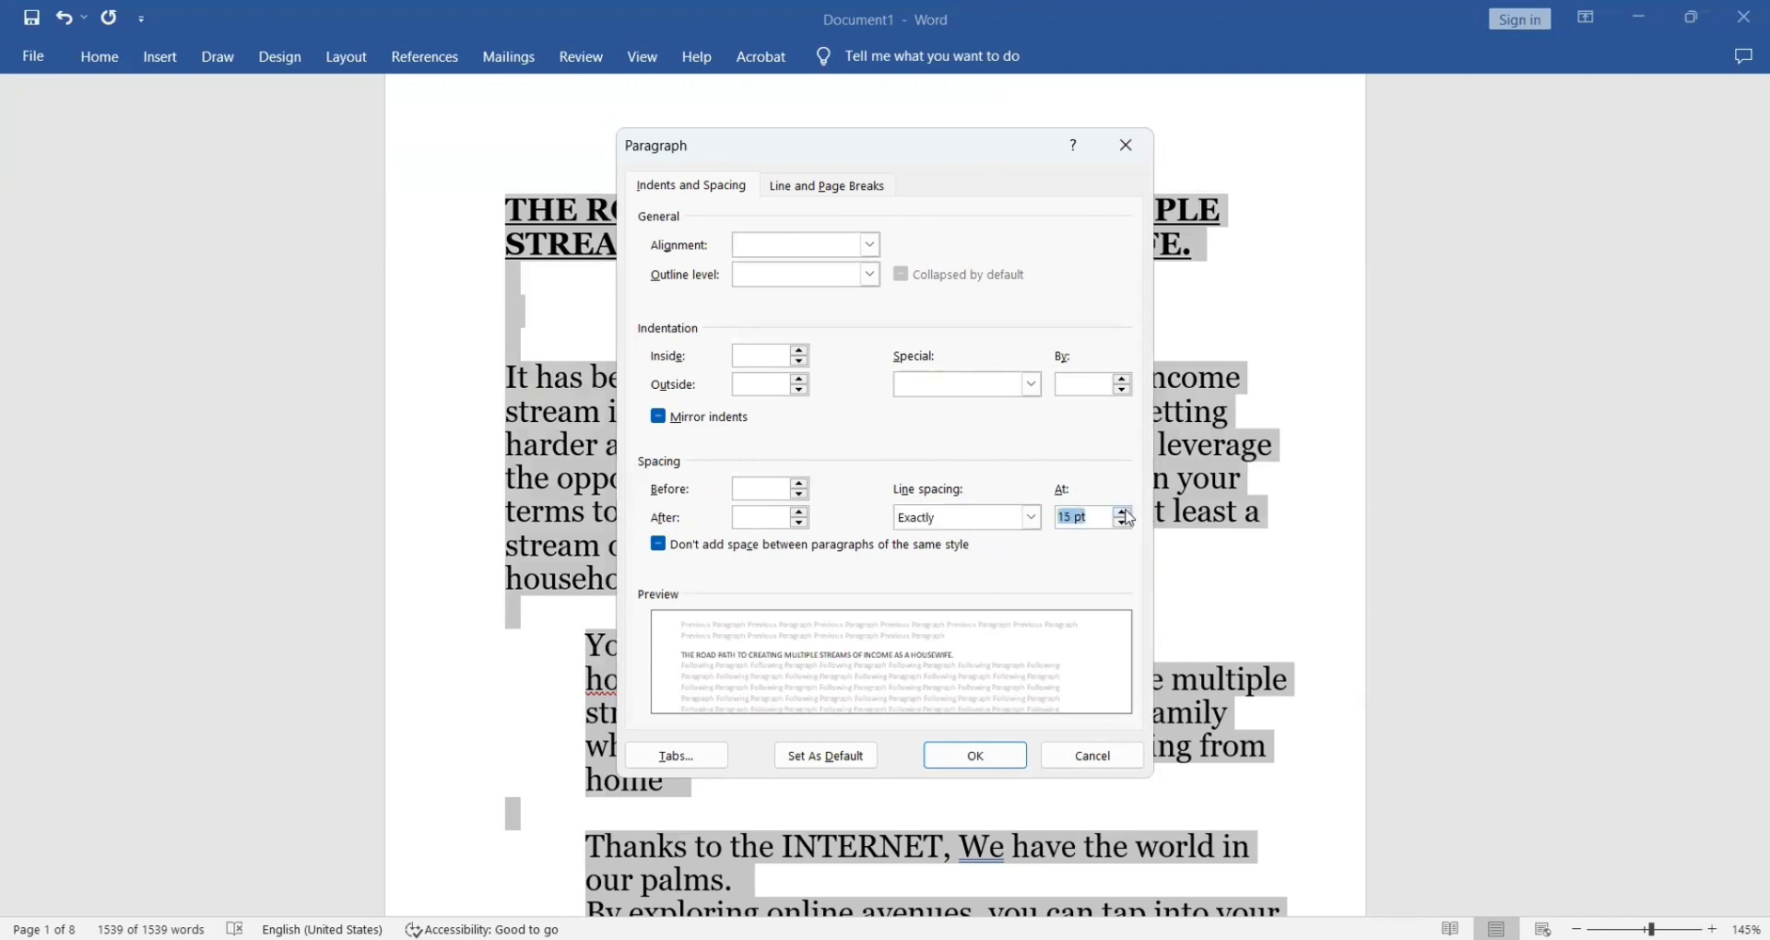
pyautogui.click(1127, 522)
pyautogui.click(984, 756)
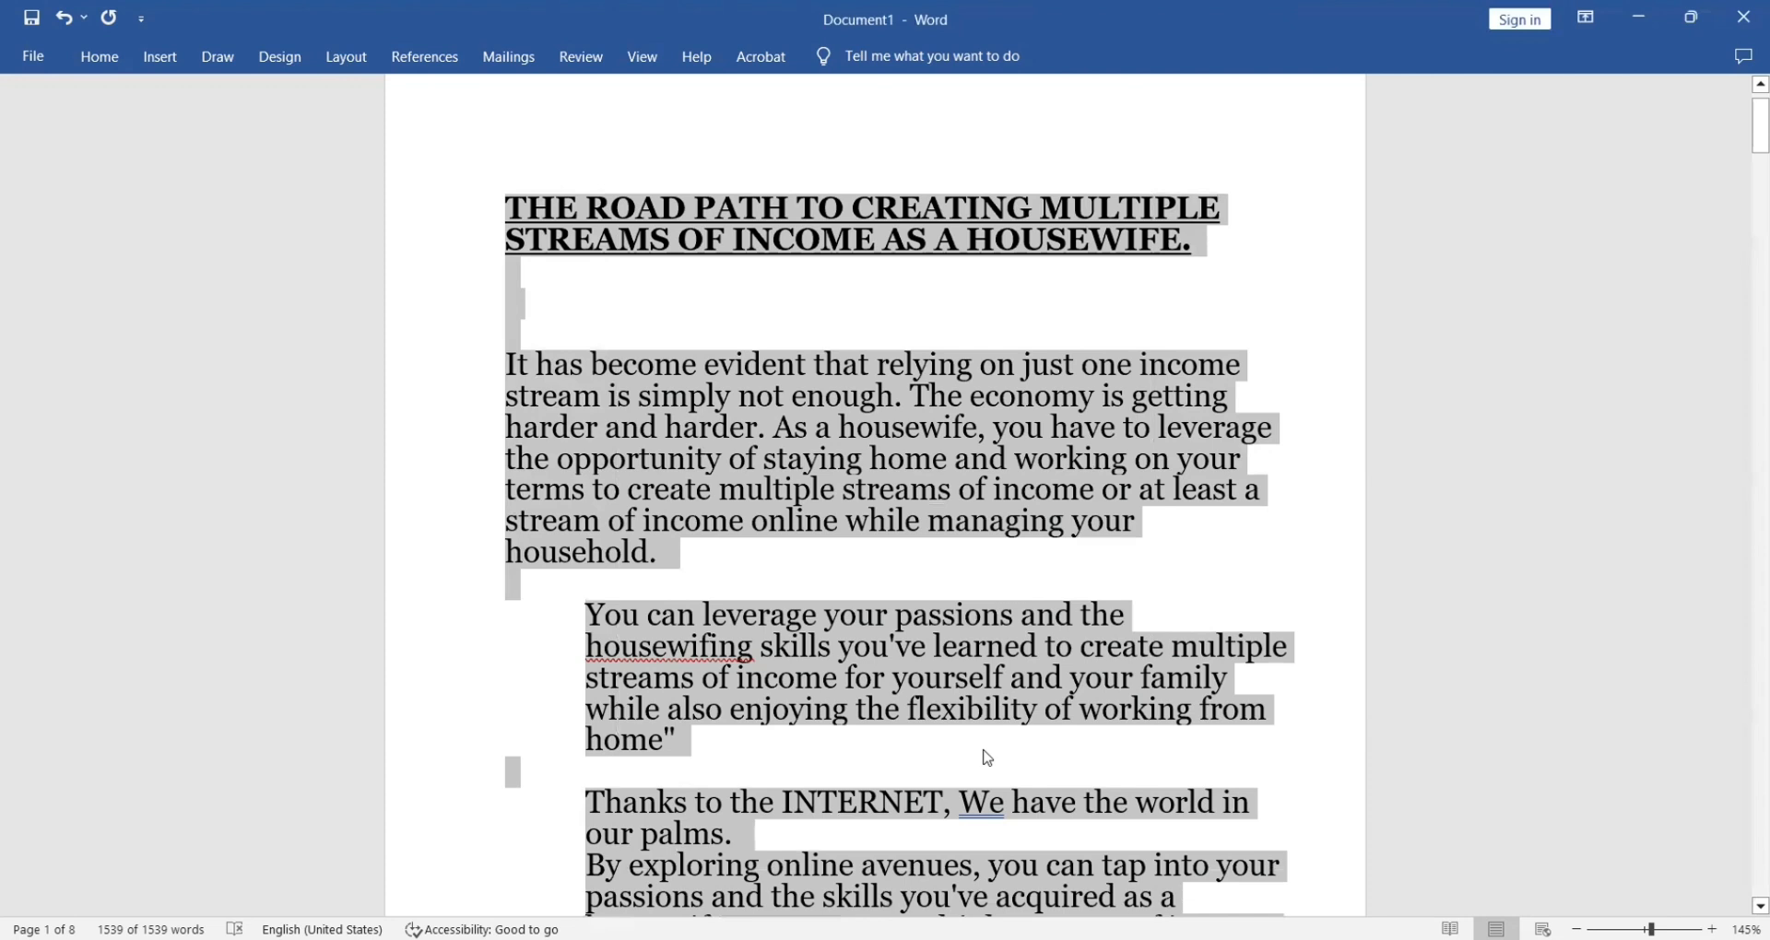
pyautogui.click(1287, 330)
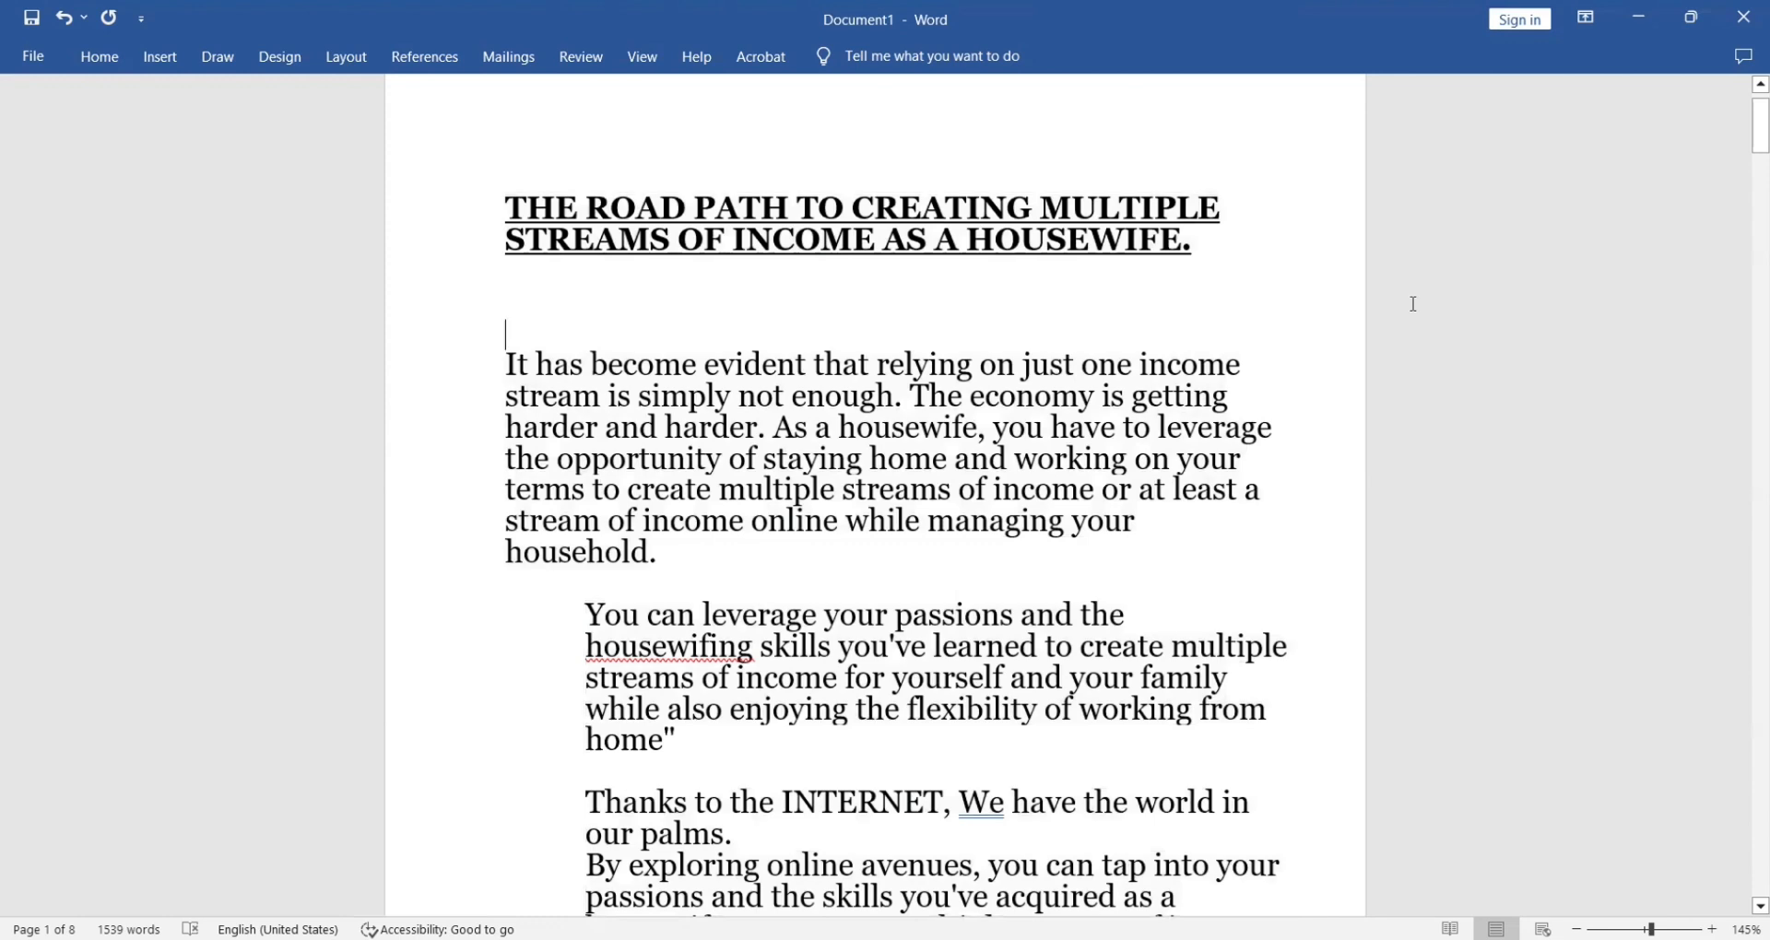
pyautogui.moveTo(1753, 115); pyautogui.dragTo(1752, 369)
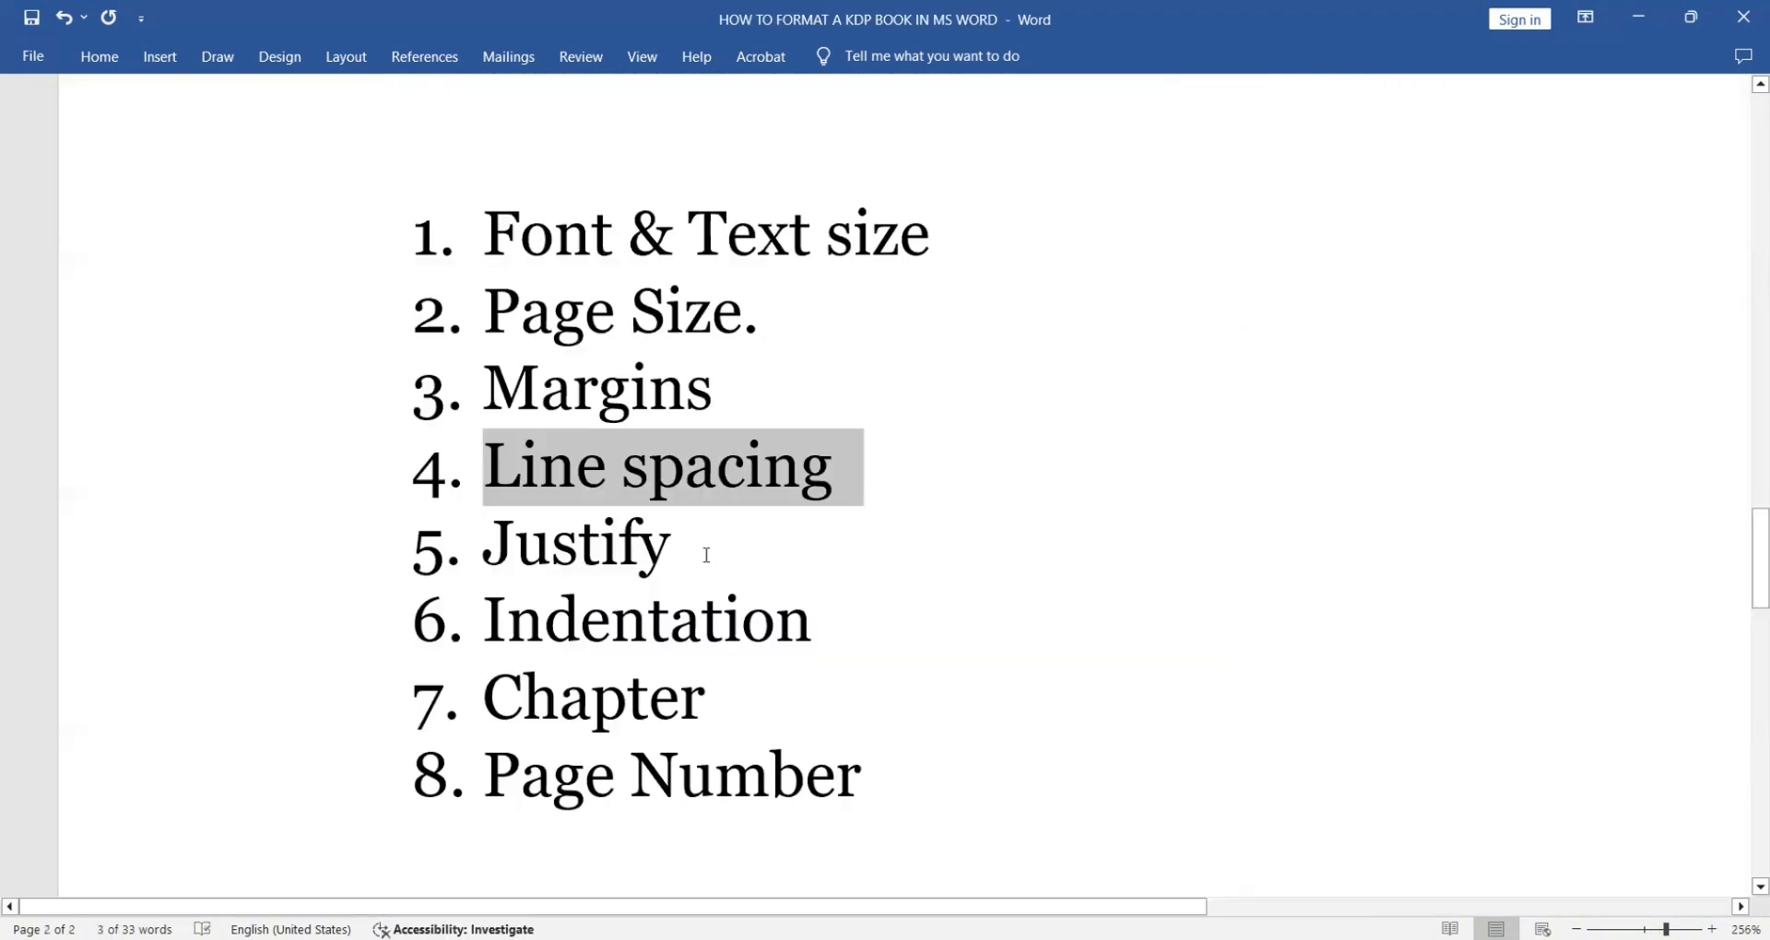
# Highlight "Justify" in the formatting checklist document, and justify all text in the manuscript
pyautogui.moveTo(687, 550); pyautogui.dragTo(484, 525)
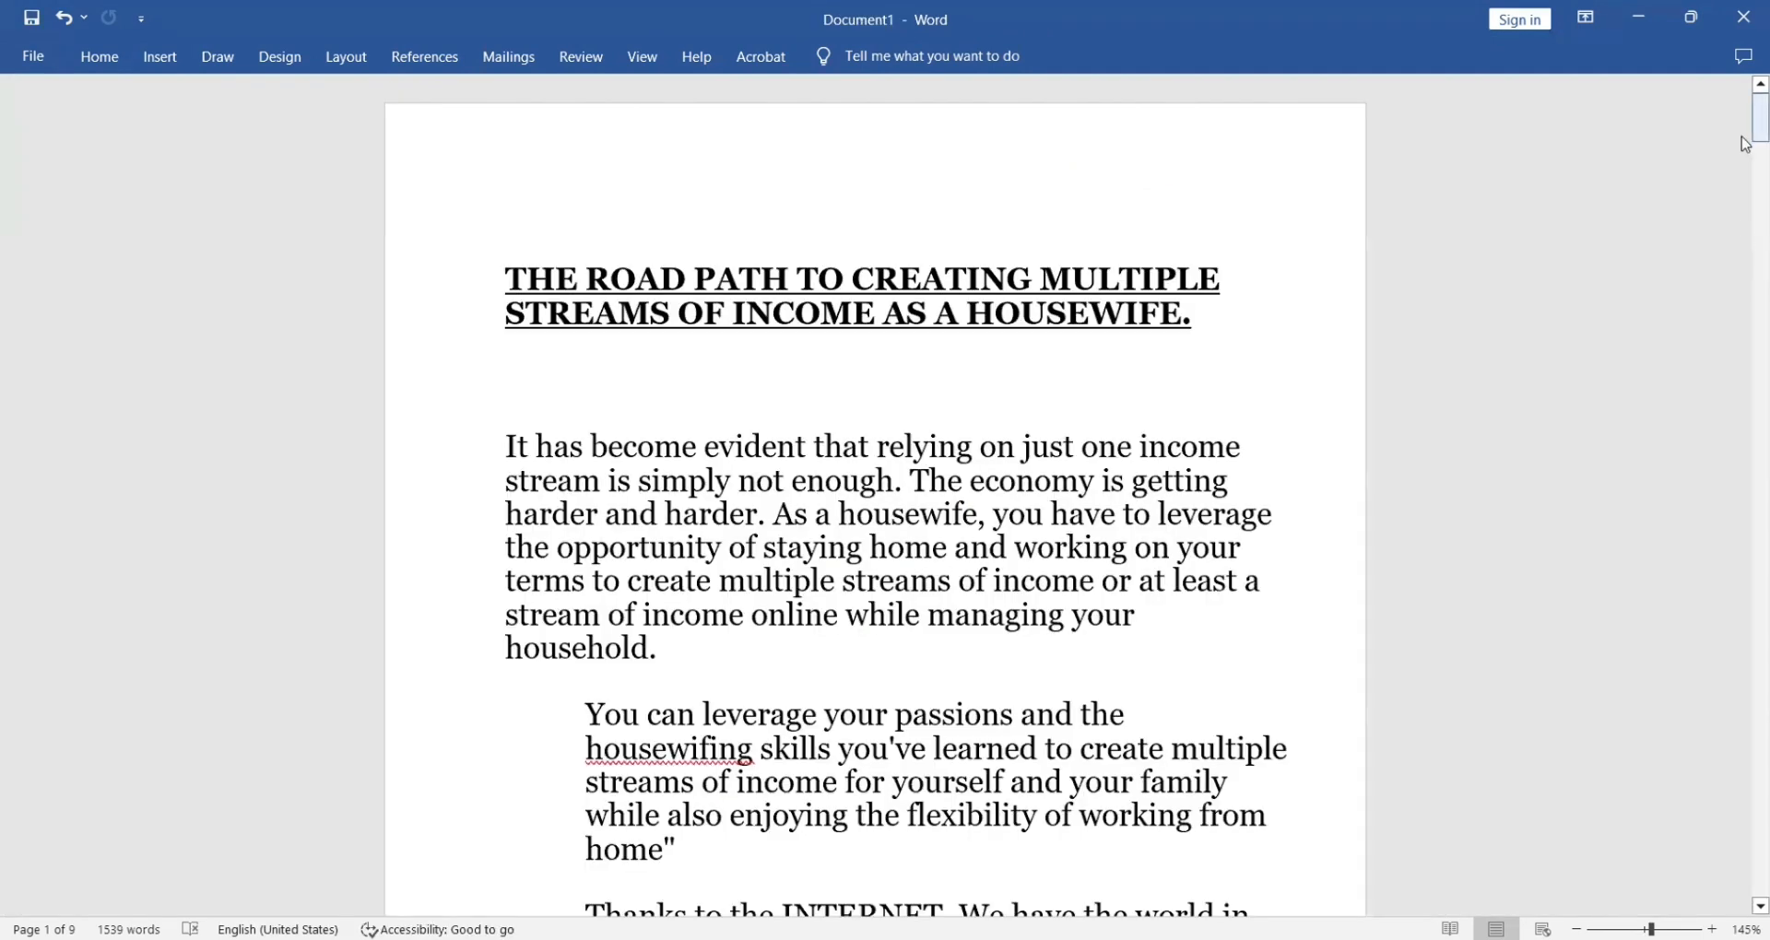
pyautogui.scroll(-4, 1444, 871)
pyautogui.click(1644, 929)
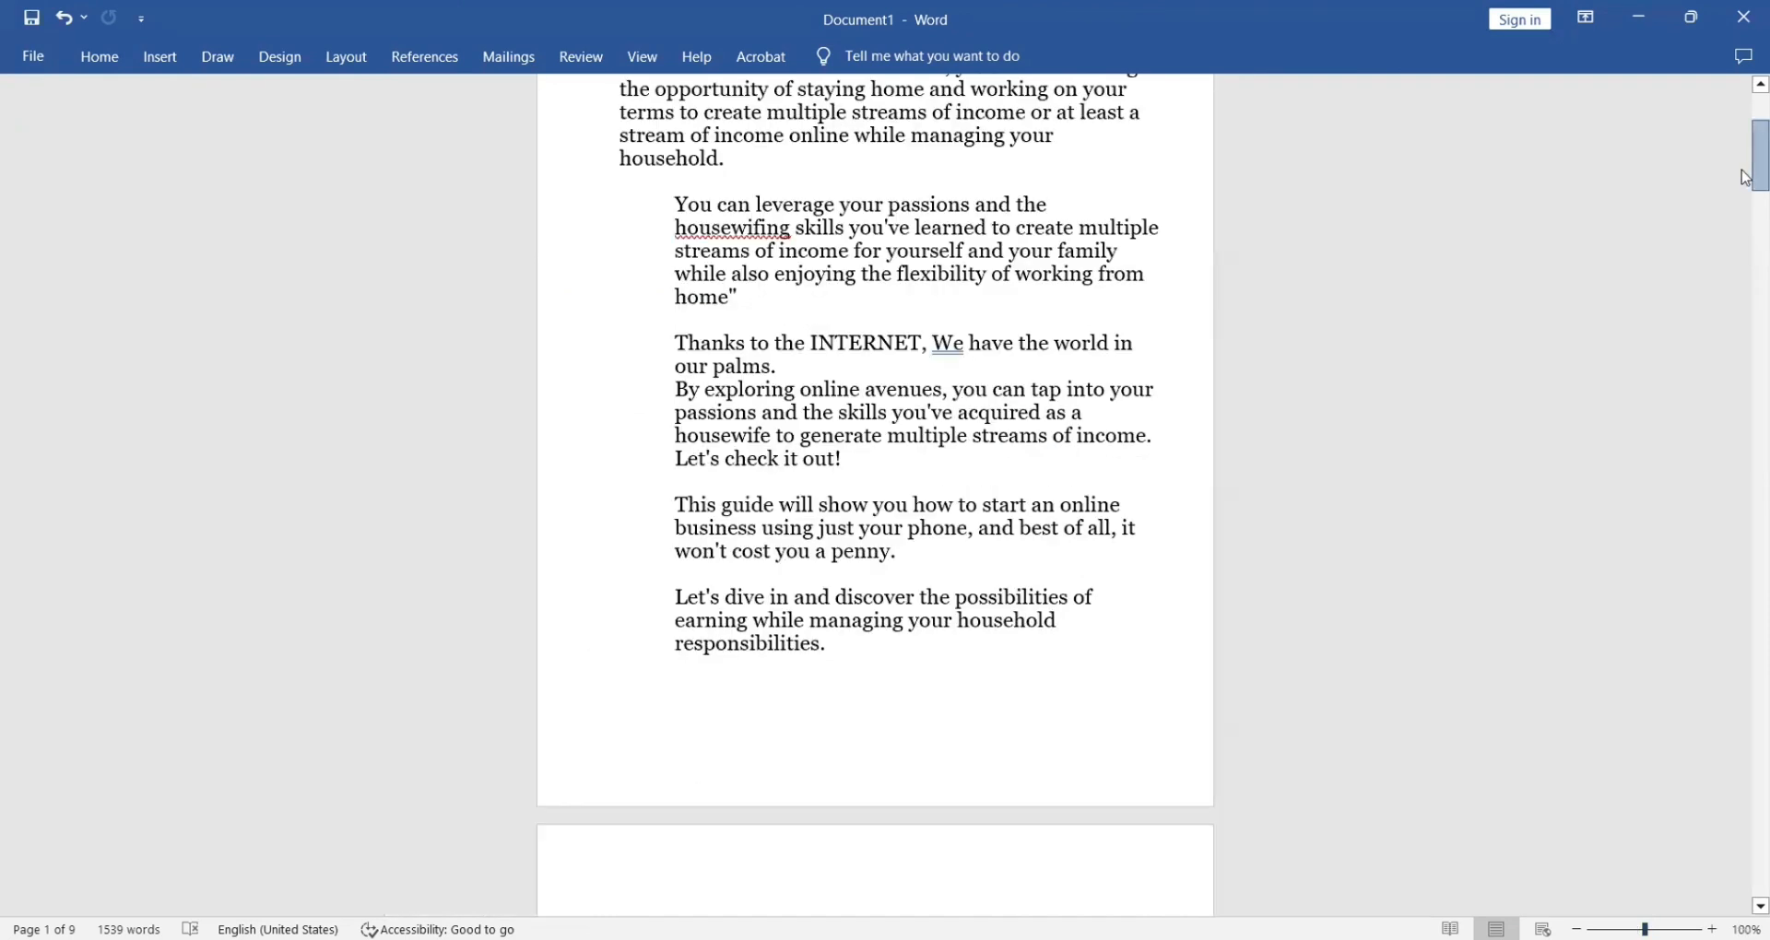
pyautogui.moveTo(1758, 169); pyautogui.dragTo(1757, 241)
pyautogui.click(1217, 249)
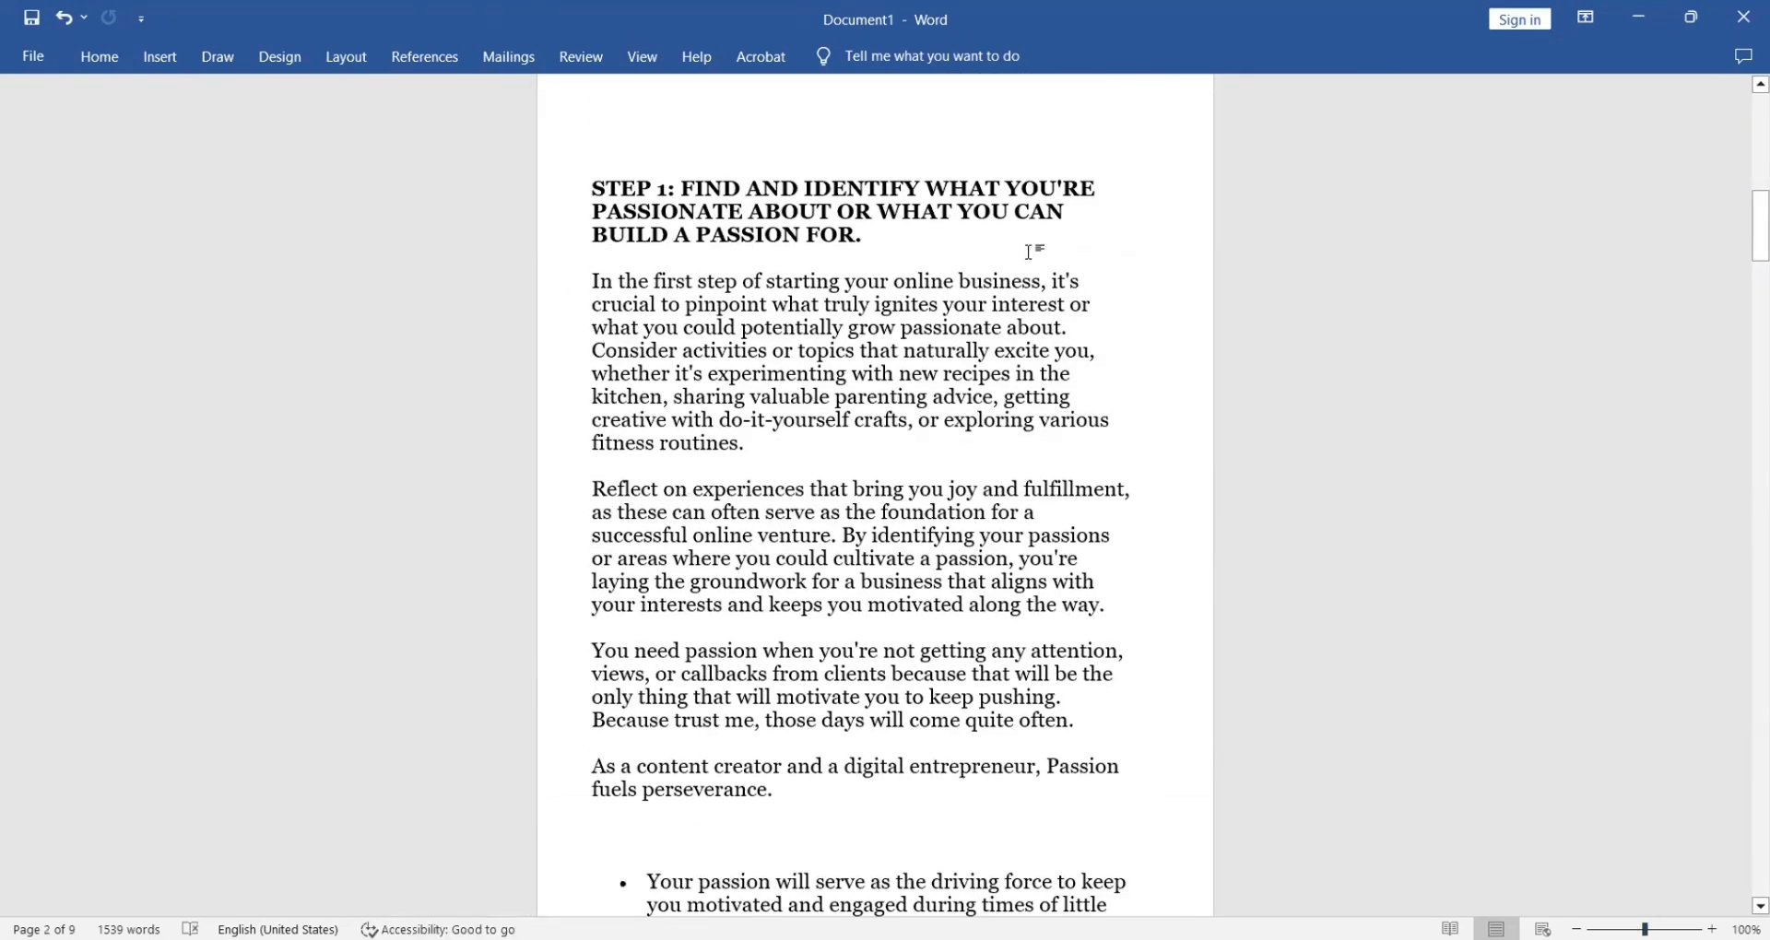
pyautogui.hotkey('ctrl', 'a')
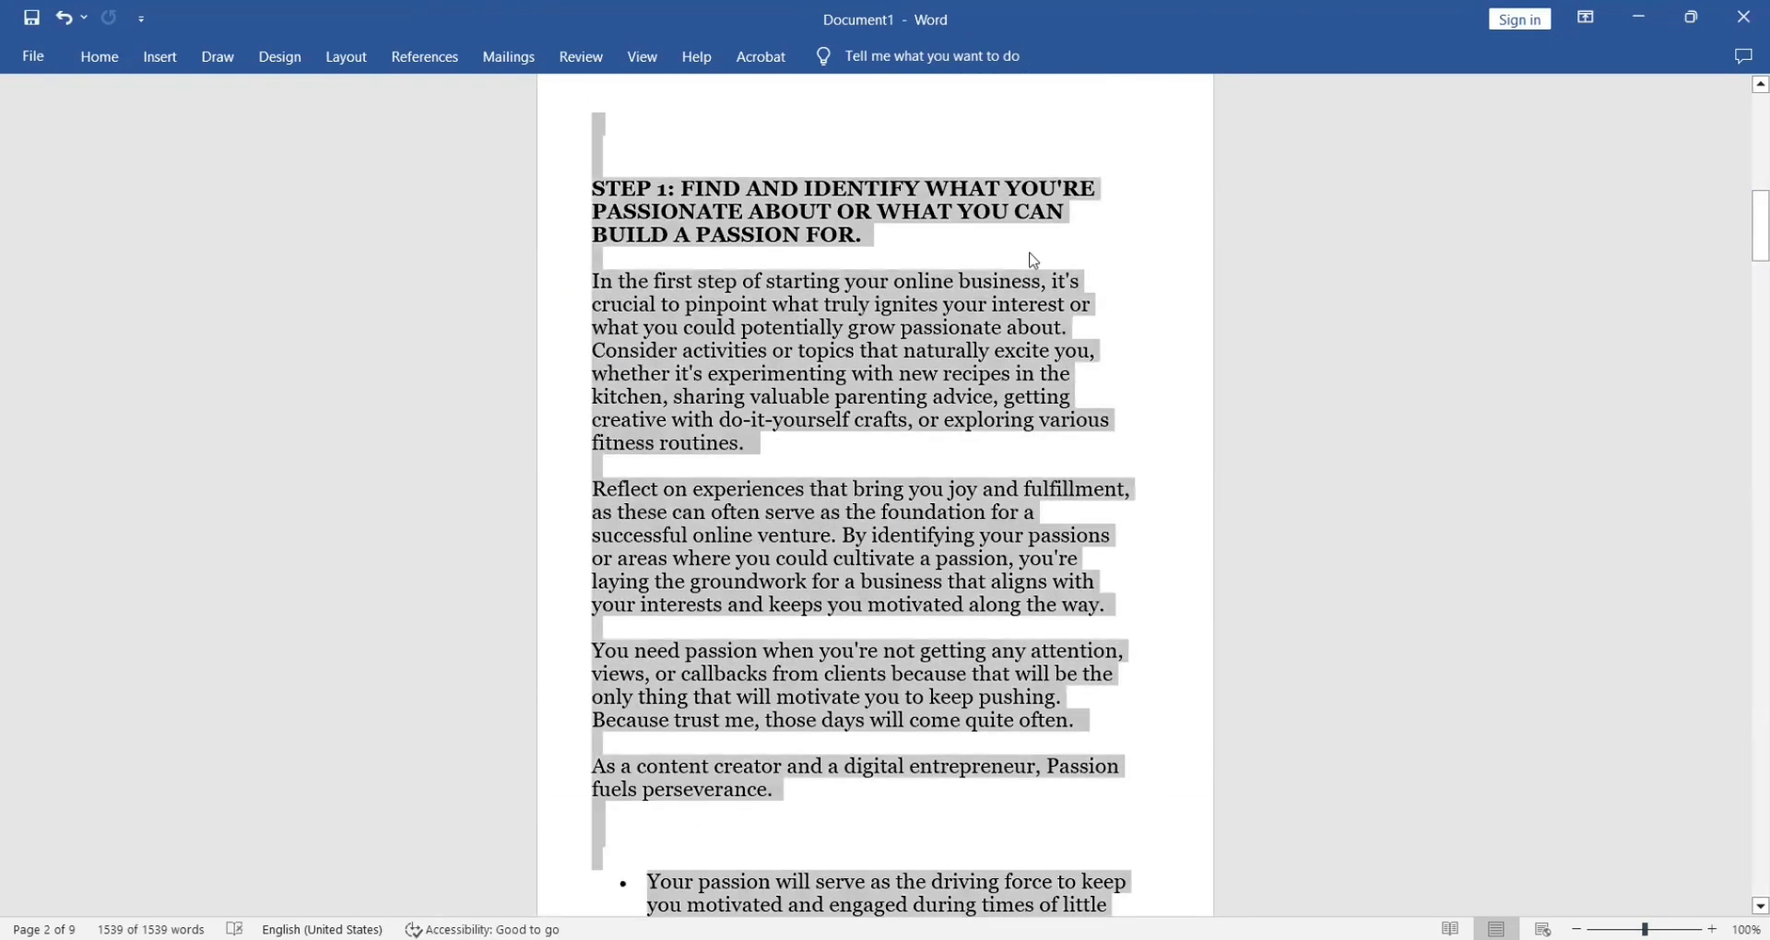
pyautogui.click(99, 57)
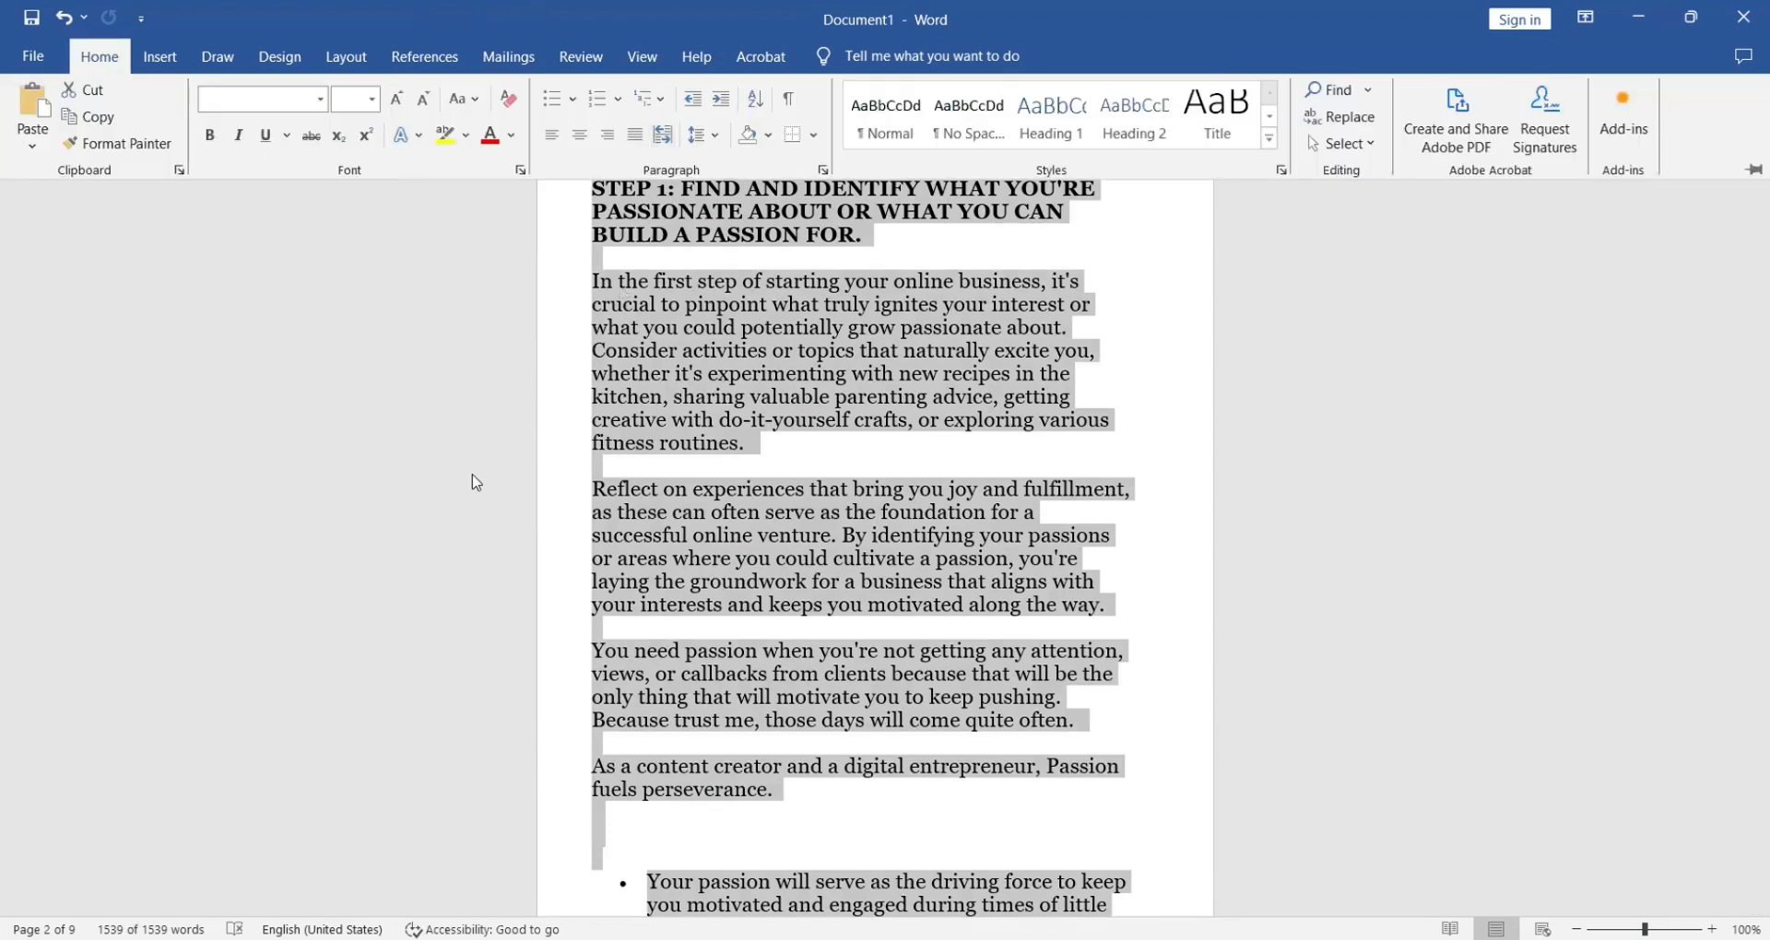
pyautogui.click(634, 138)
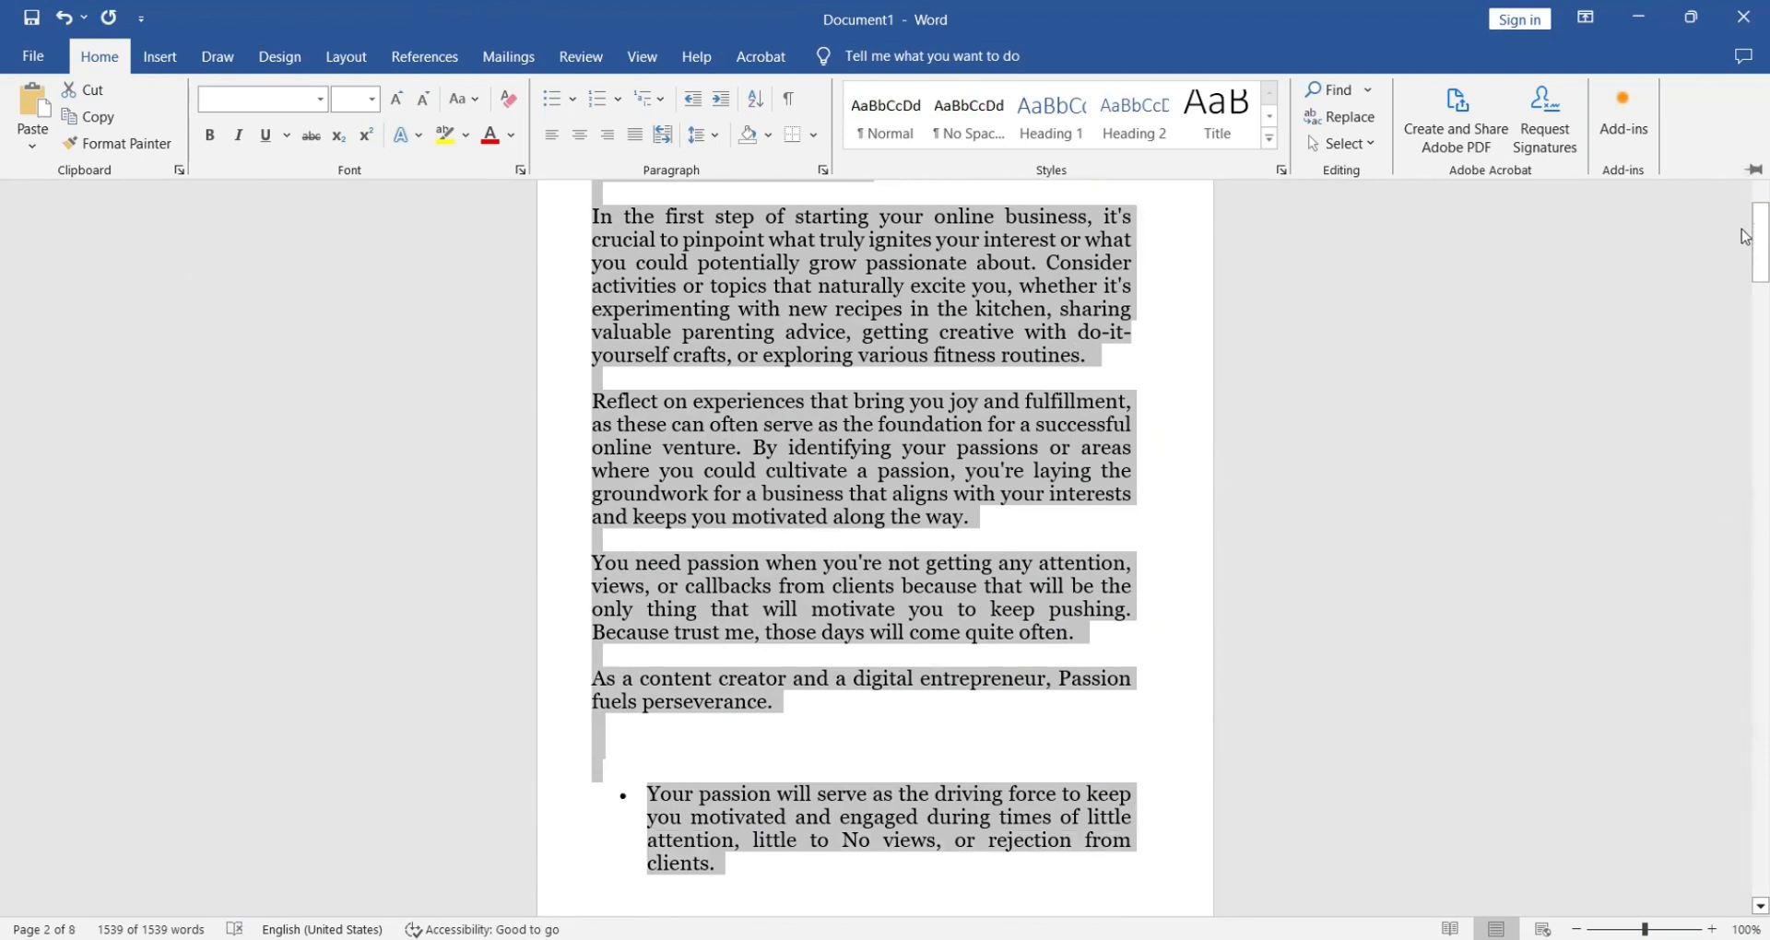
pyautogui.moveTo(1745, 237); pyautogui.dragTo(1745, 310)
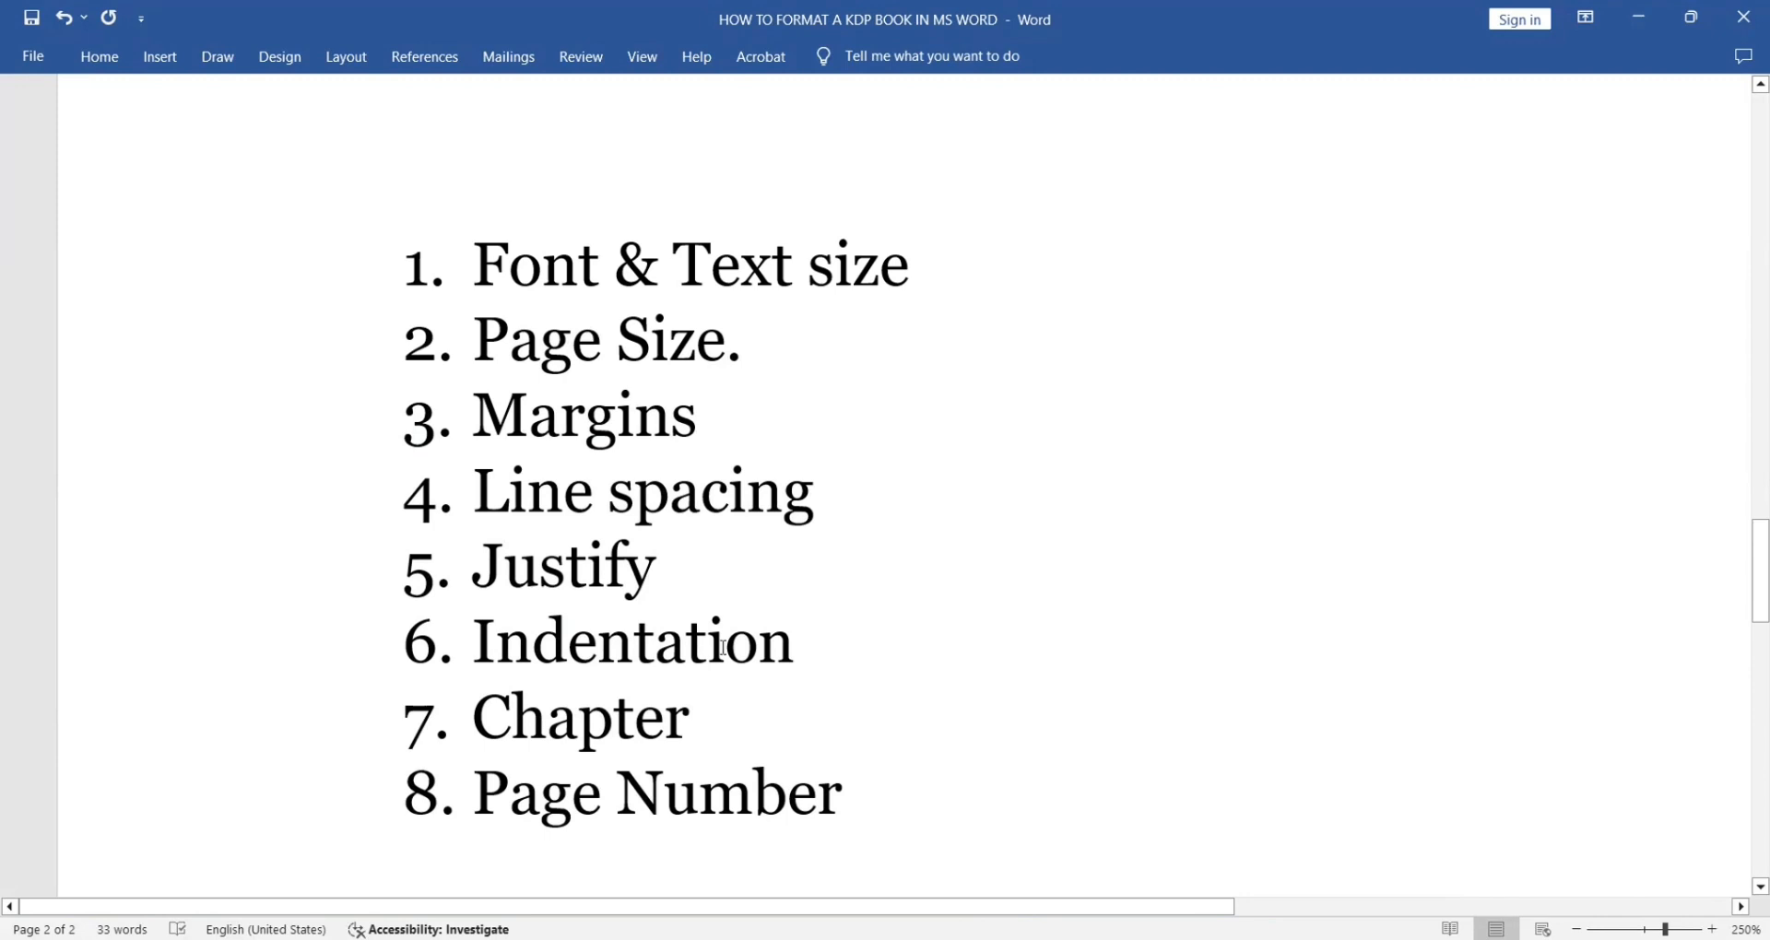
# Highlight "Indentation" in the formatting checklist document, and decrease the left indent of the whole manuscript by one level
pyautogui.moveTo(795, 646); pyautogui.dragTo(480, 641)
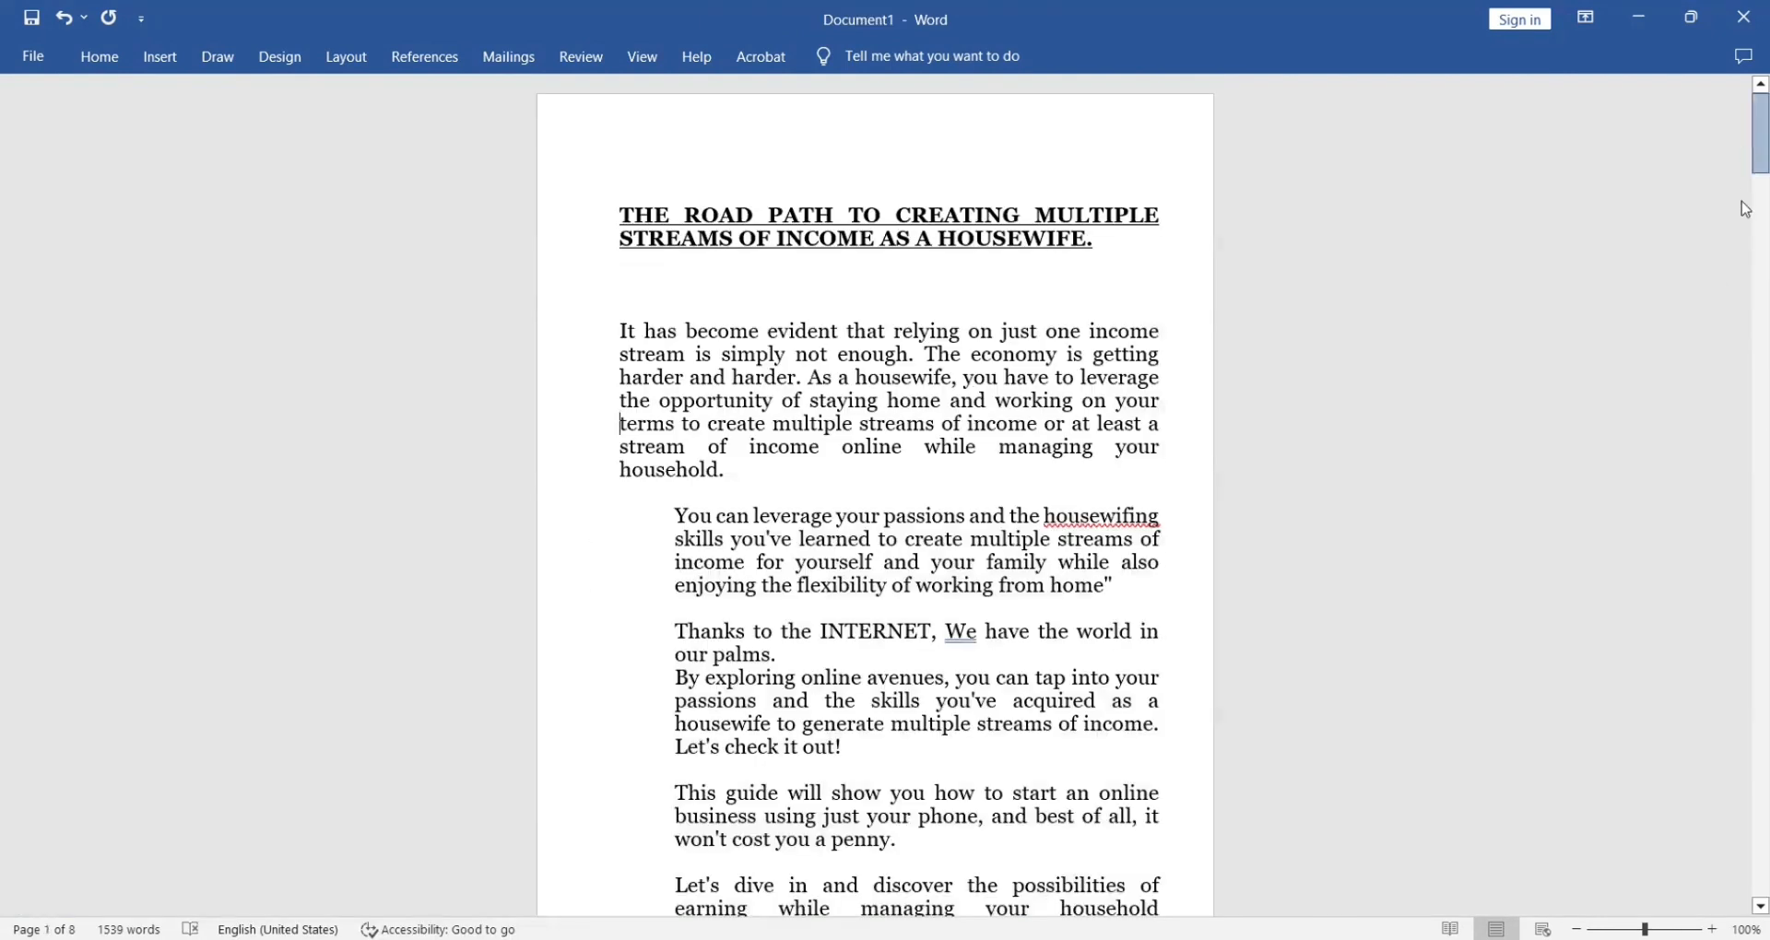
pyautogui.scroll(-20, 1104, 398)
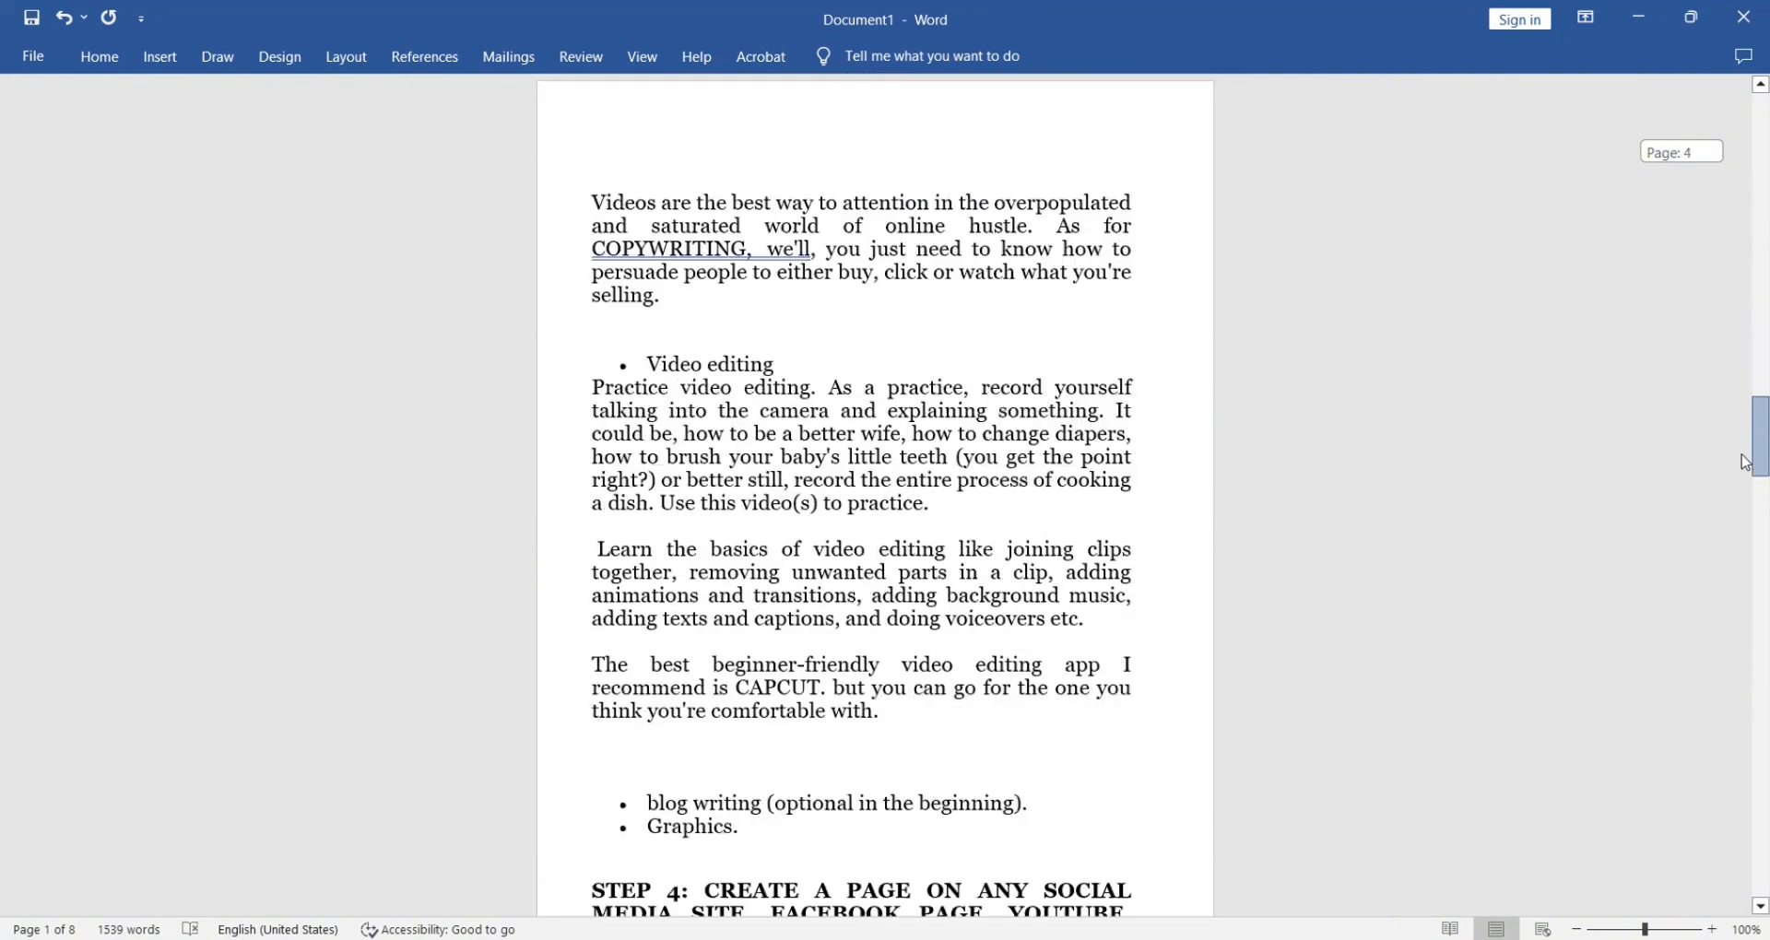
pyautogui.click(870, 404)
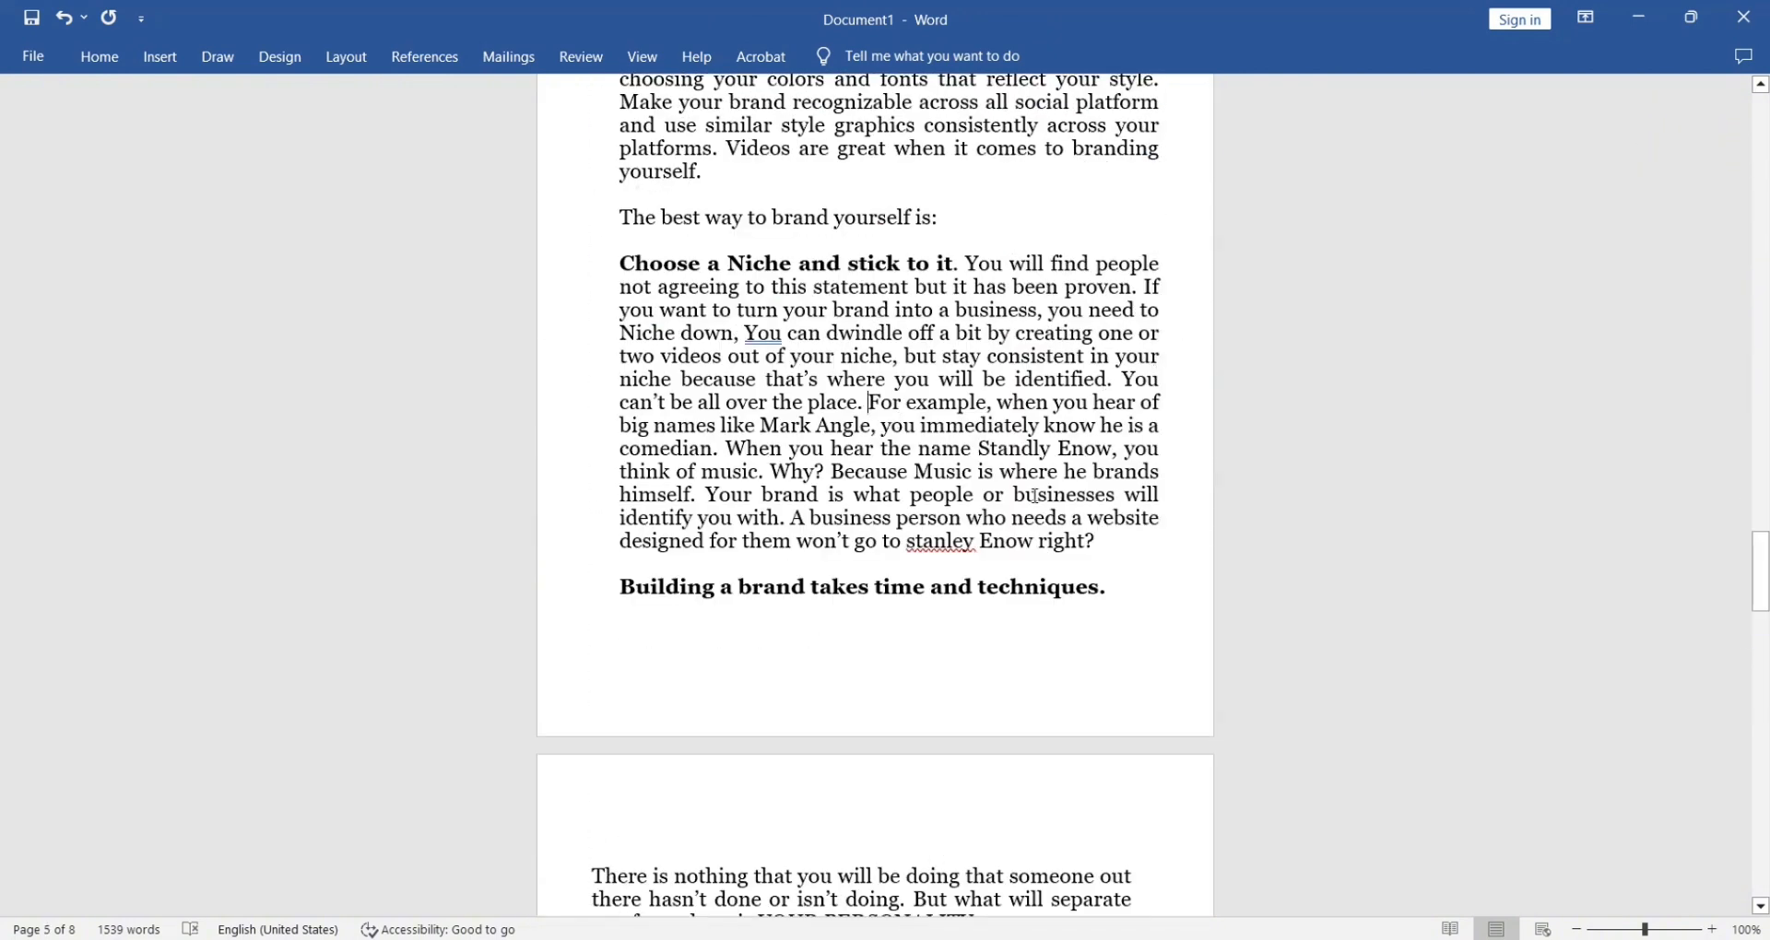
pyautogui.moveTo(1751, 566); pyautogui.dragTo(1751, 129)
pyautogui.hotkey('ctrl', 'a')
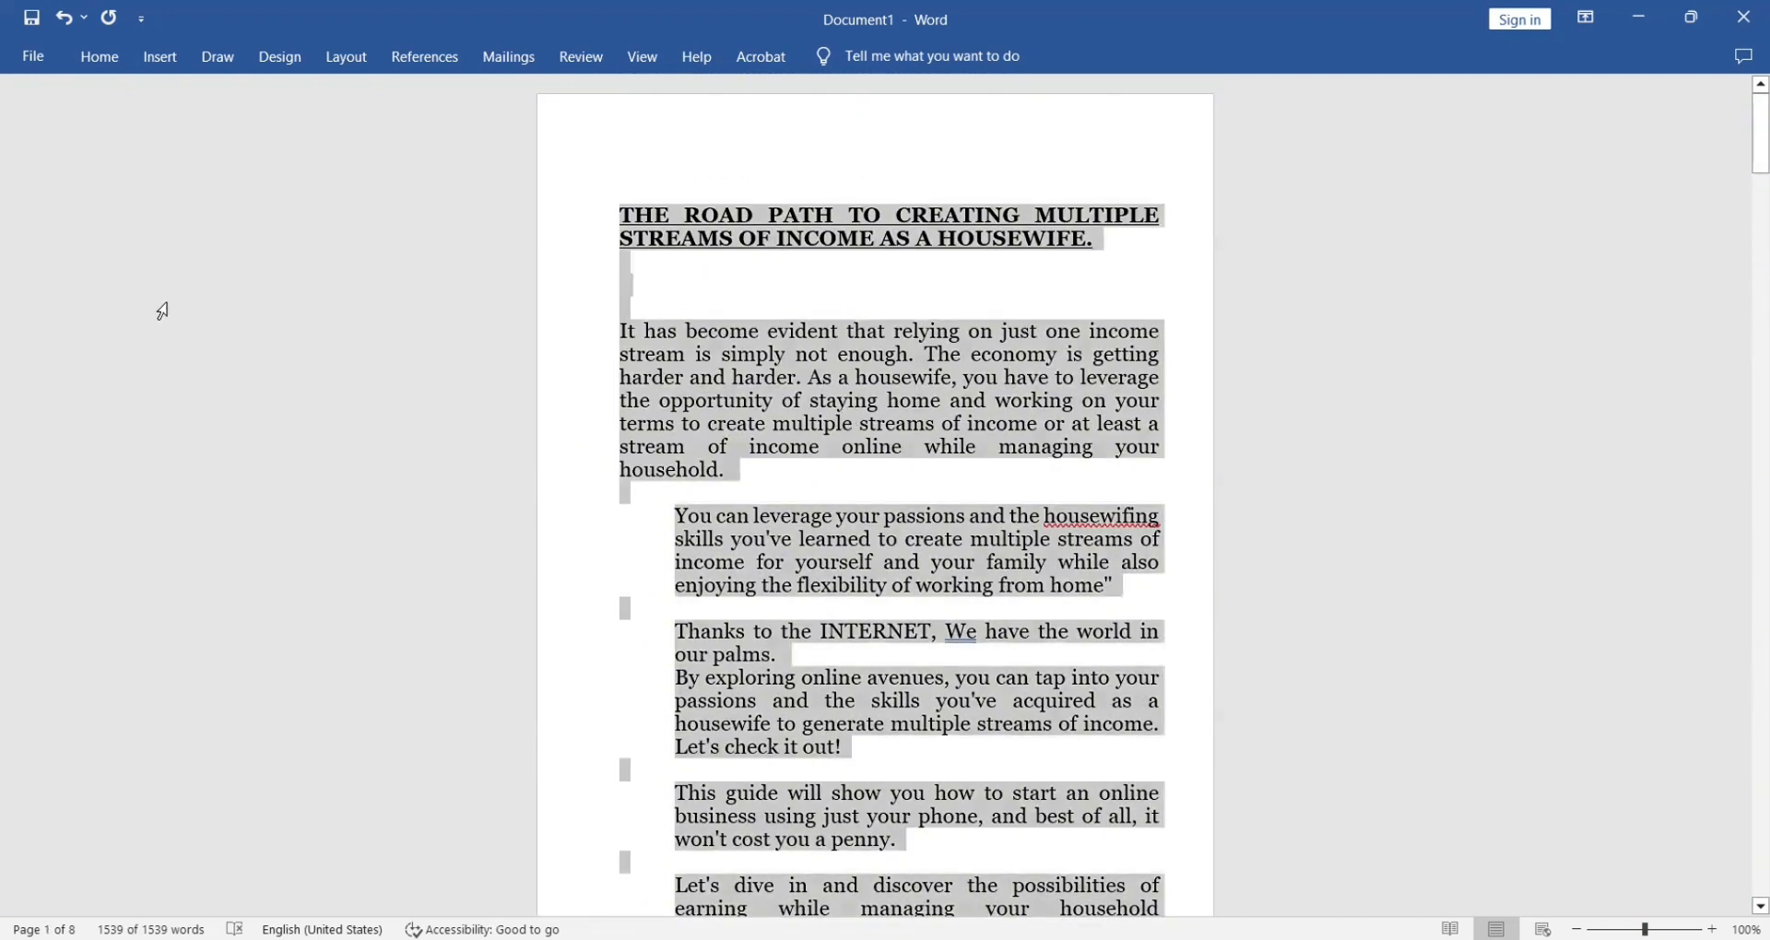
pyautogui.hotkey('ctrl', 'shift', 'm')
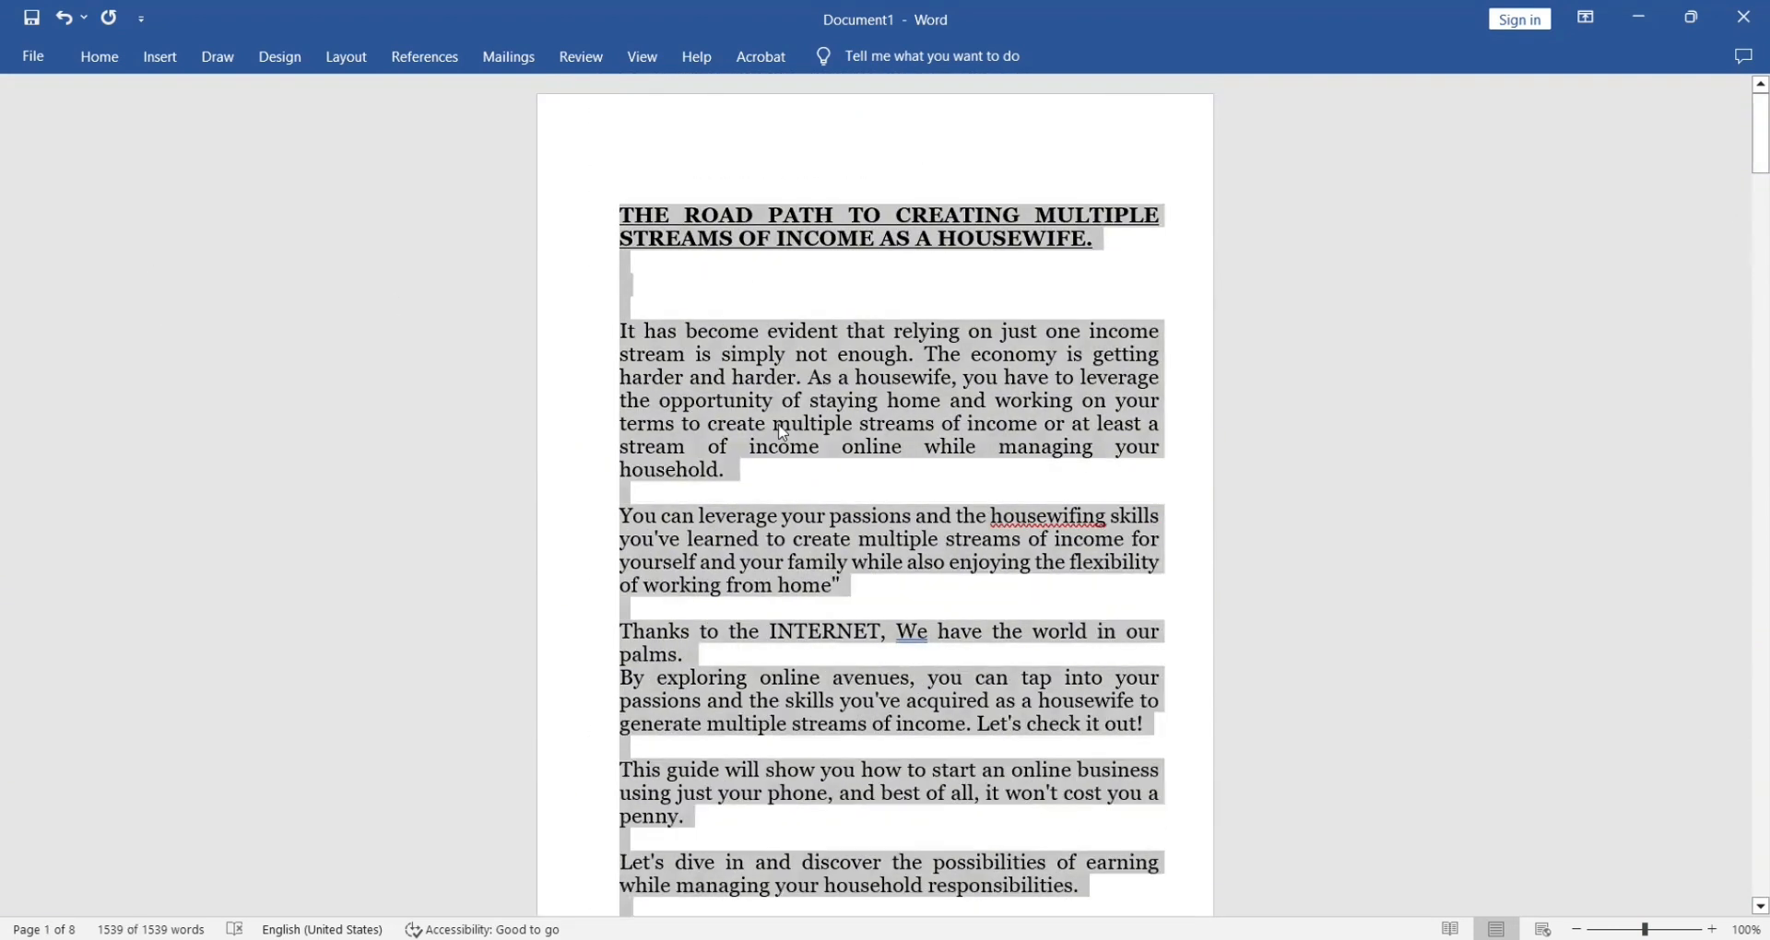
# Try increasing the left indent of the whole manuscript by one level, and decrease it back
pyautogui.click(102, 61)
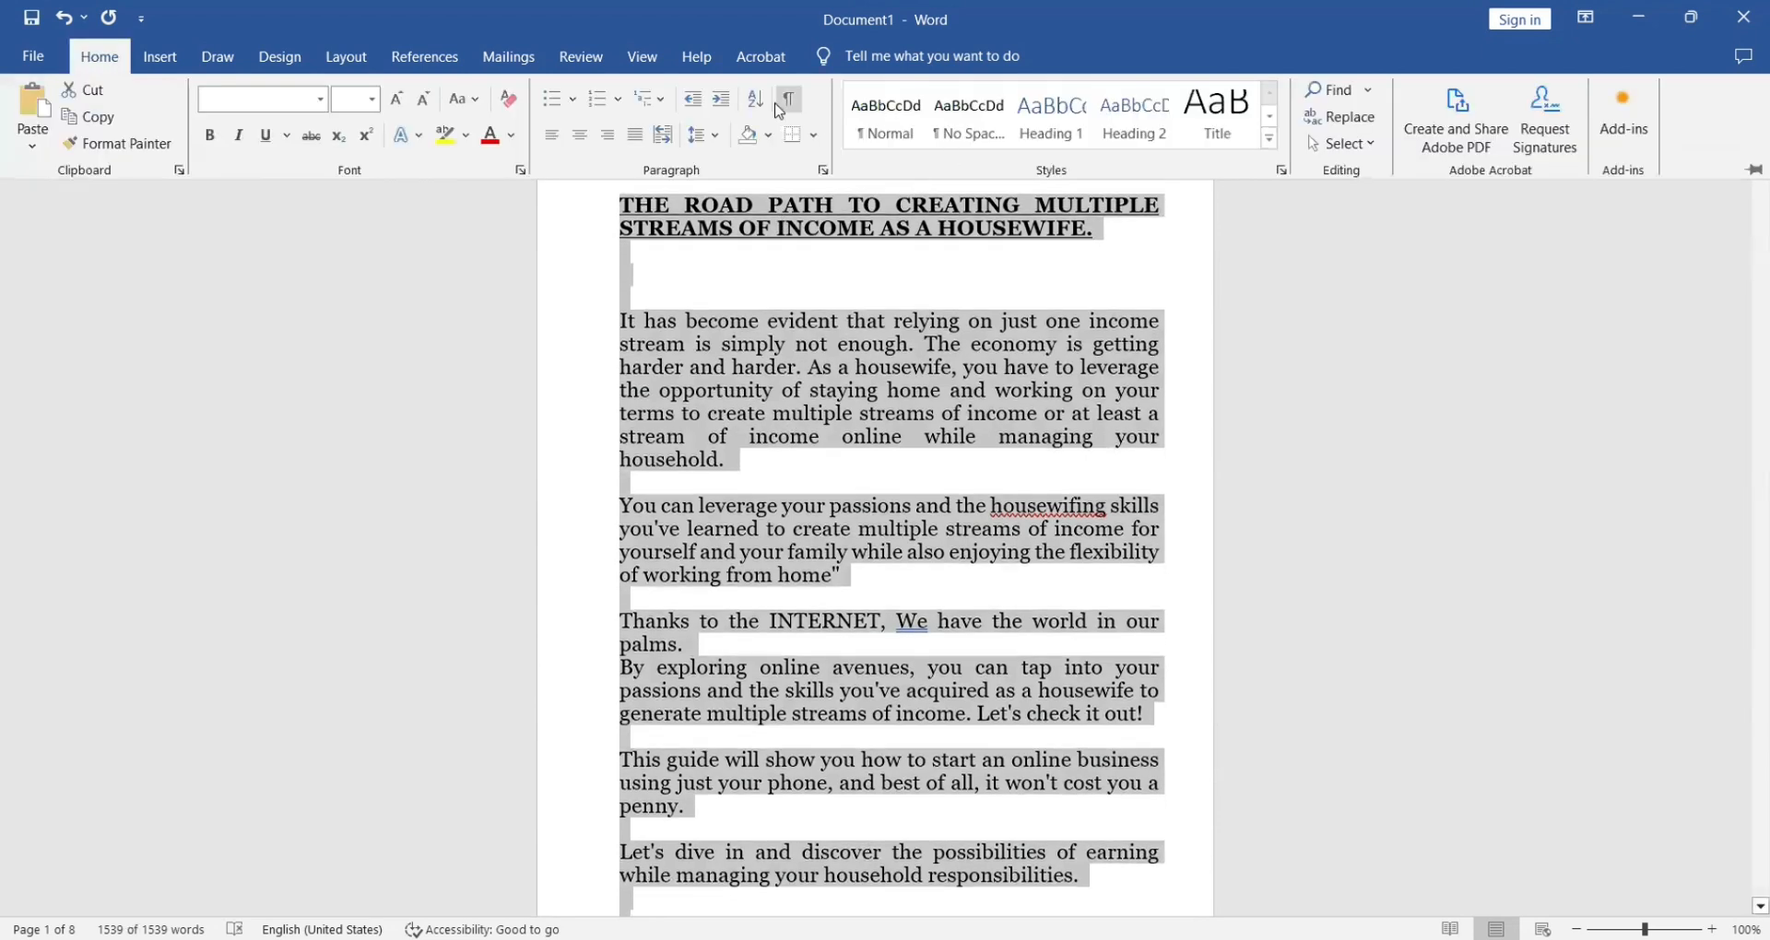
pyautogui.click(700, 100)
pyautogui.click(720, 99)
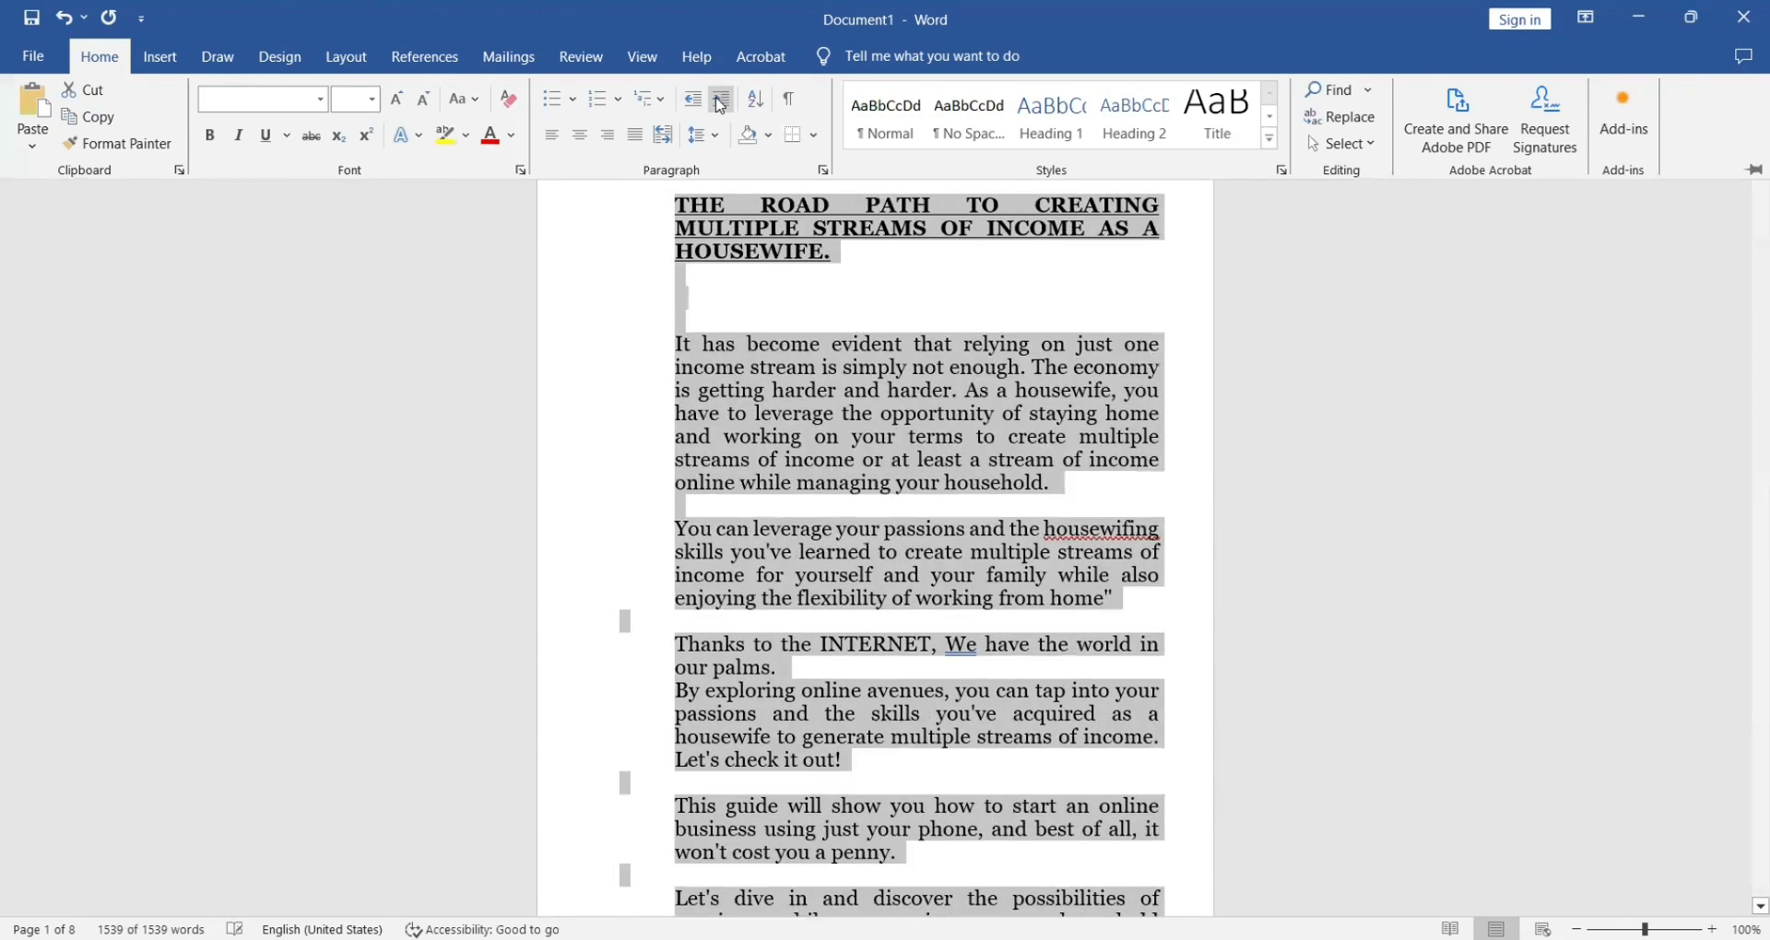
pyautogui.click(690, 102)
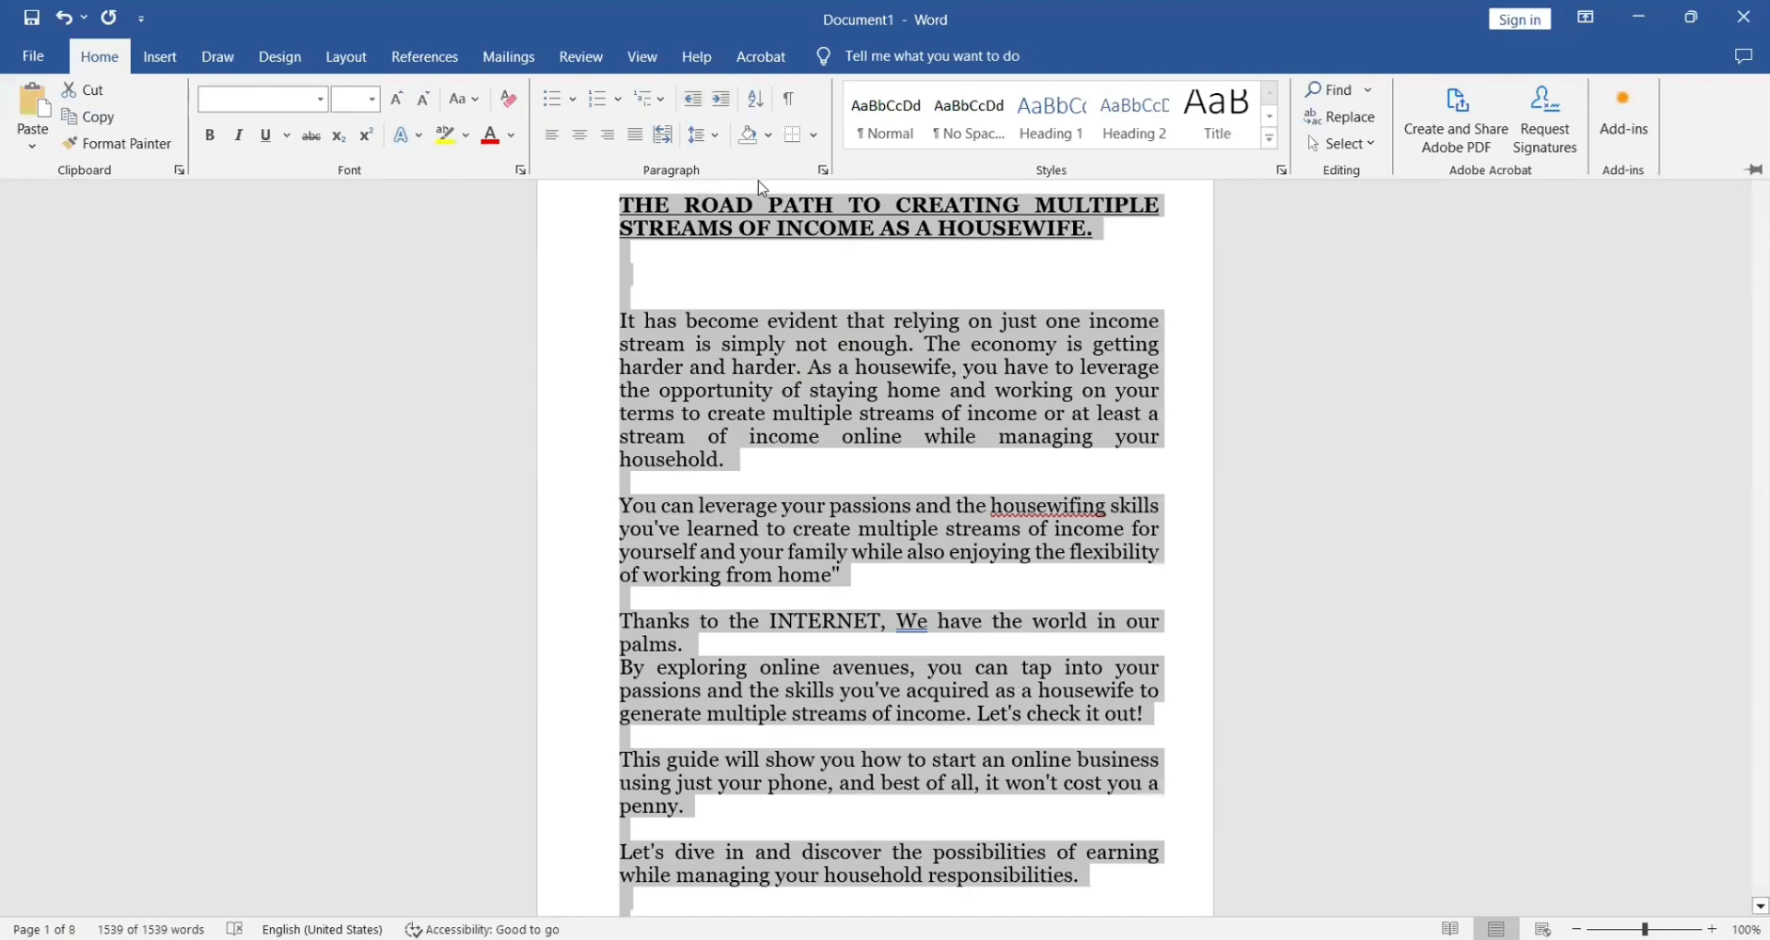
# Choose a first-line special indent for the whole manuscript, trying 0.8" before returning to 0.5"
pyautogui.click(823, 171)
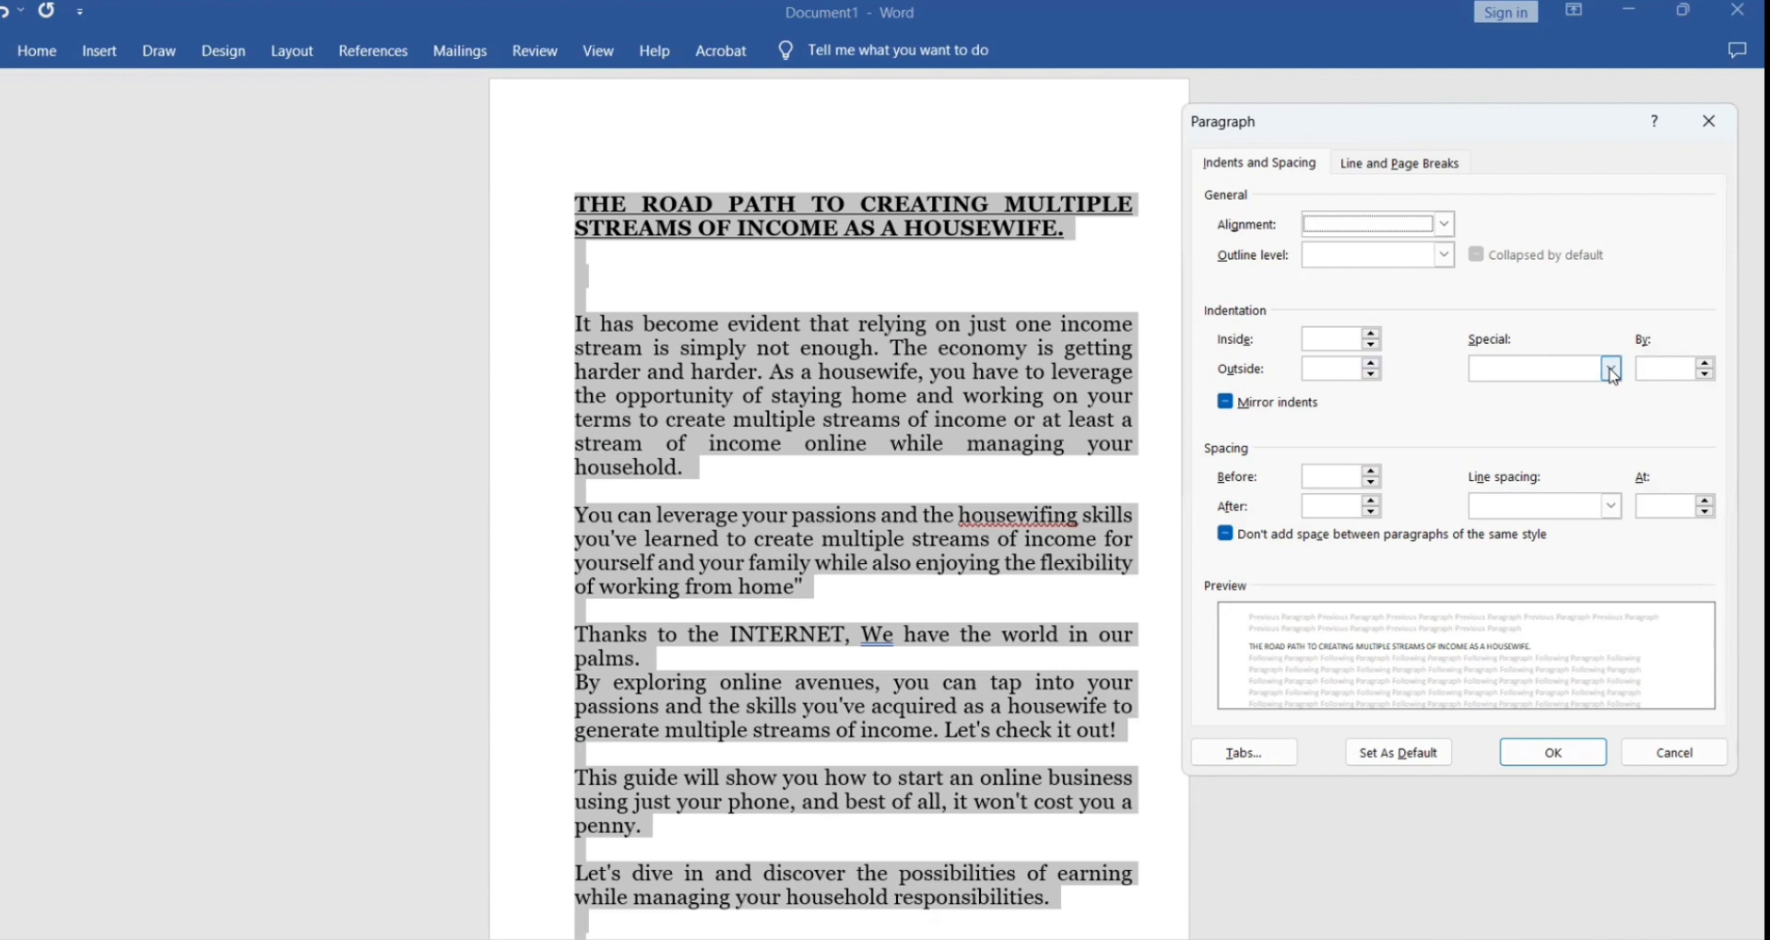
pyautogui.click(1611, 370)
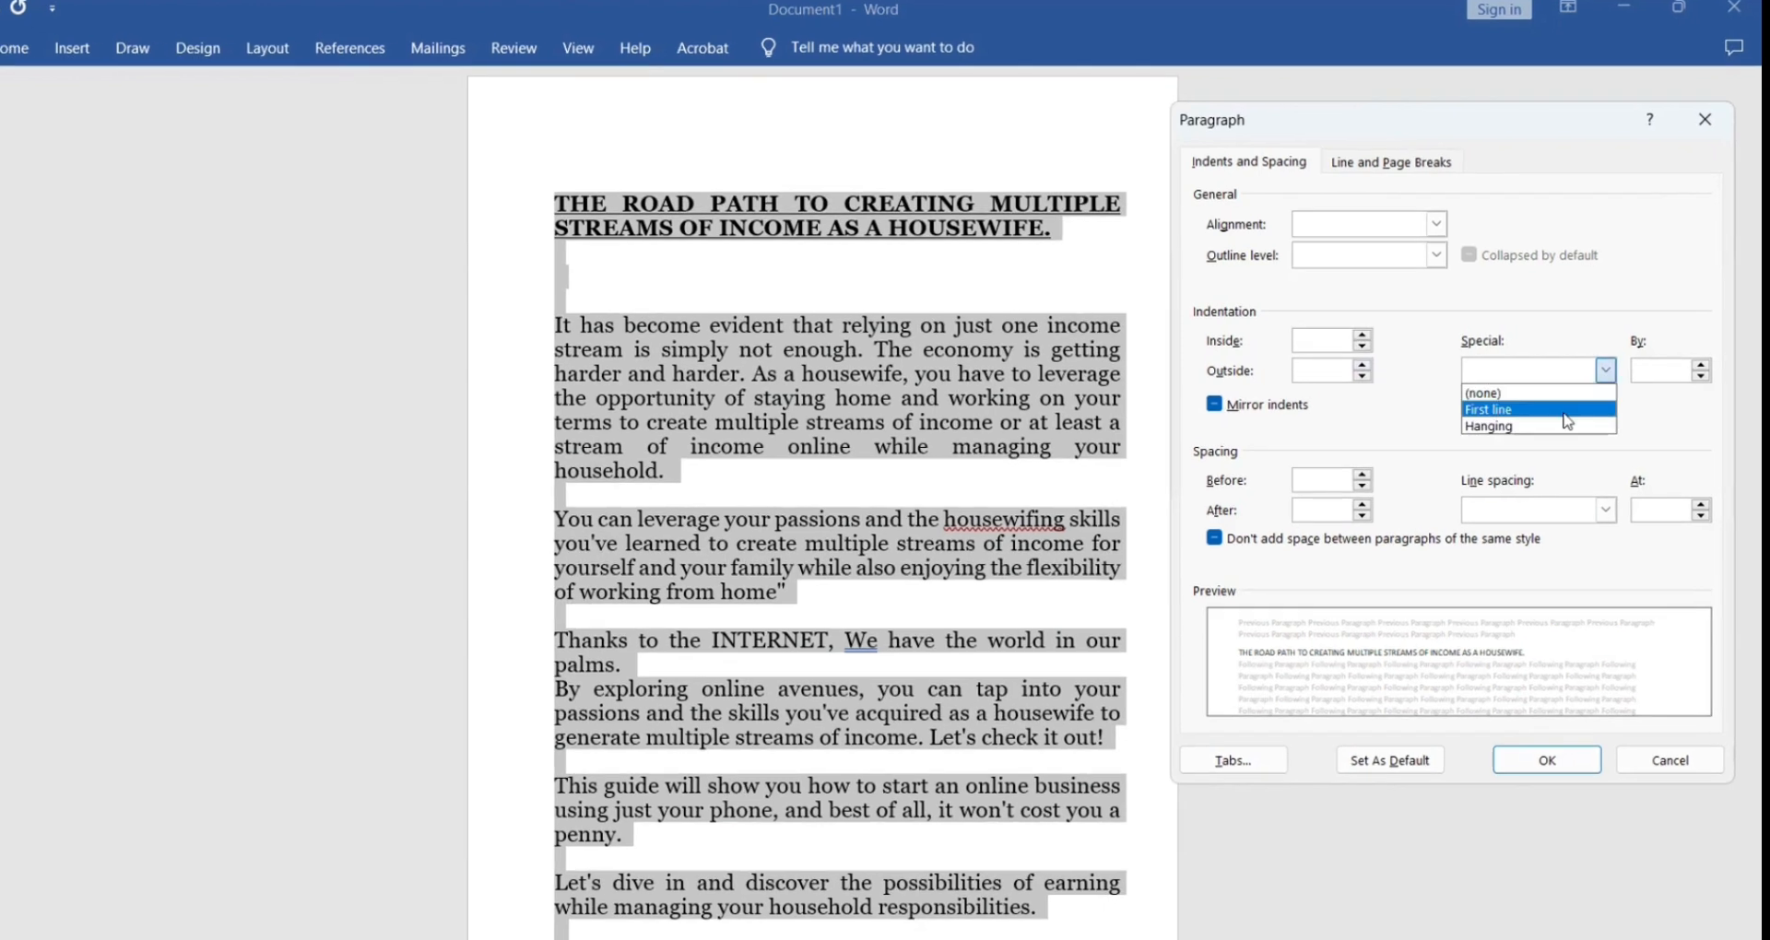
pyautogui.click(1567, 417)
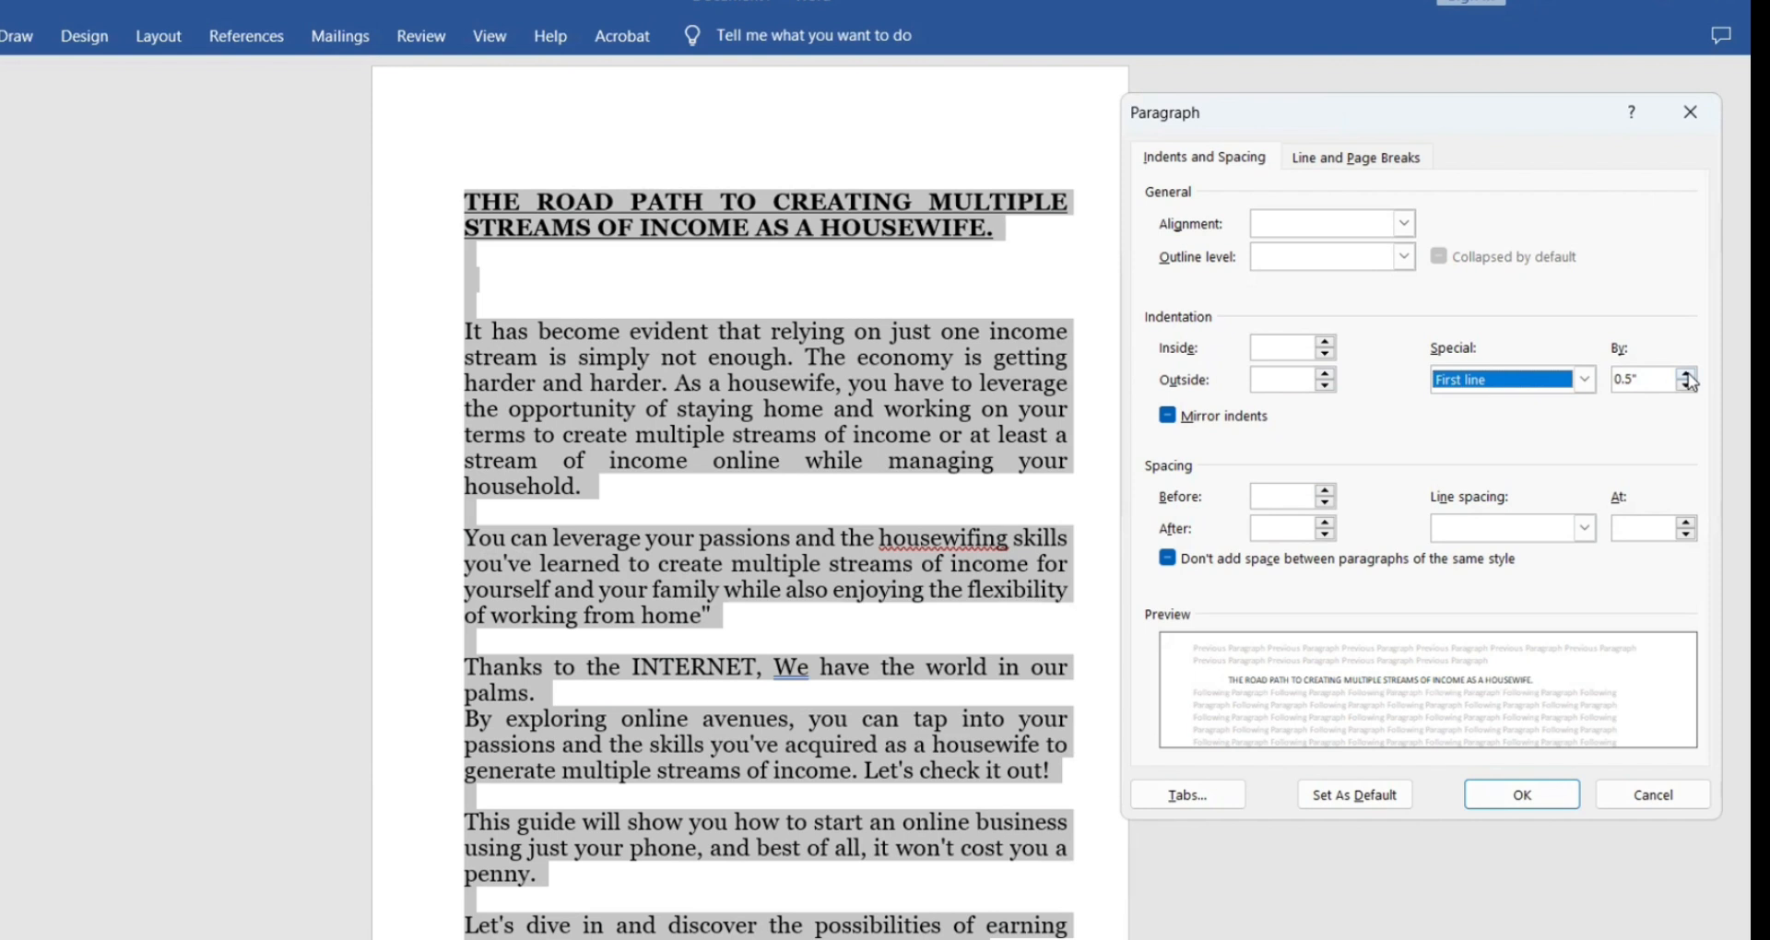
pyautogui.click(1688, 374)
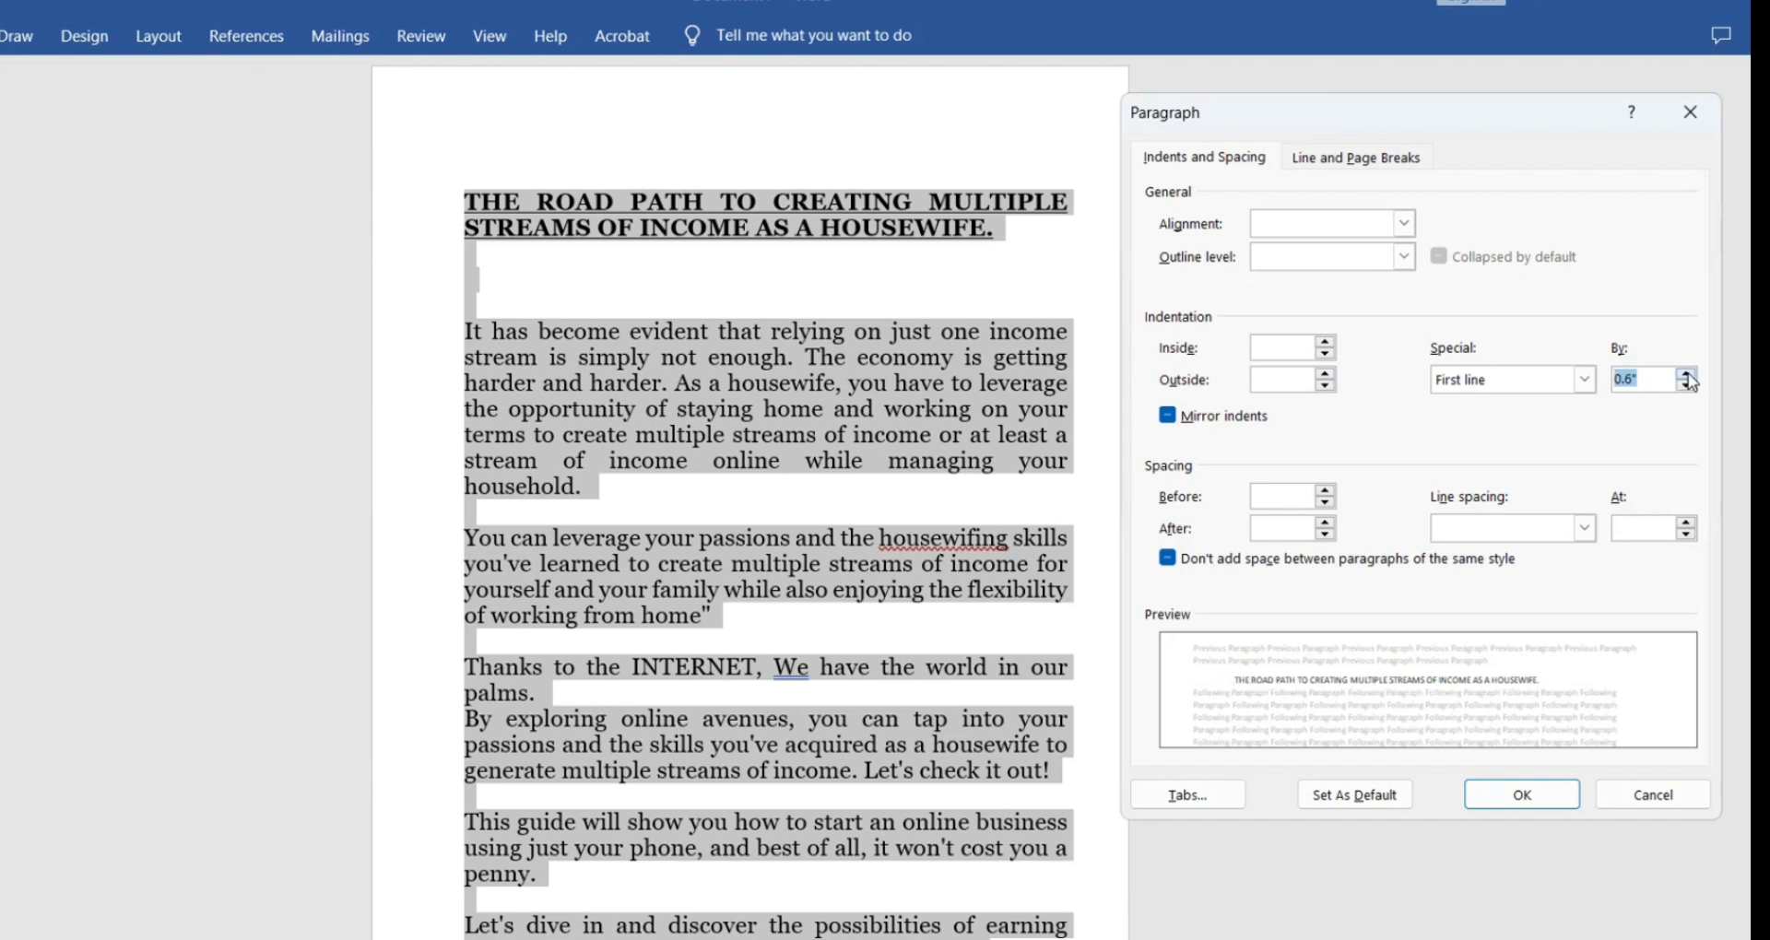
pyautogui.click(1688, 375)
pyautogui.click(1688, 375)
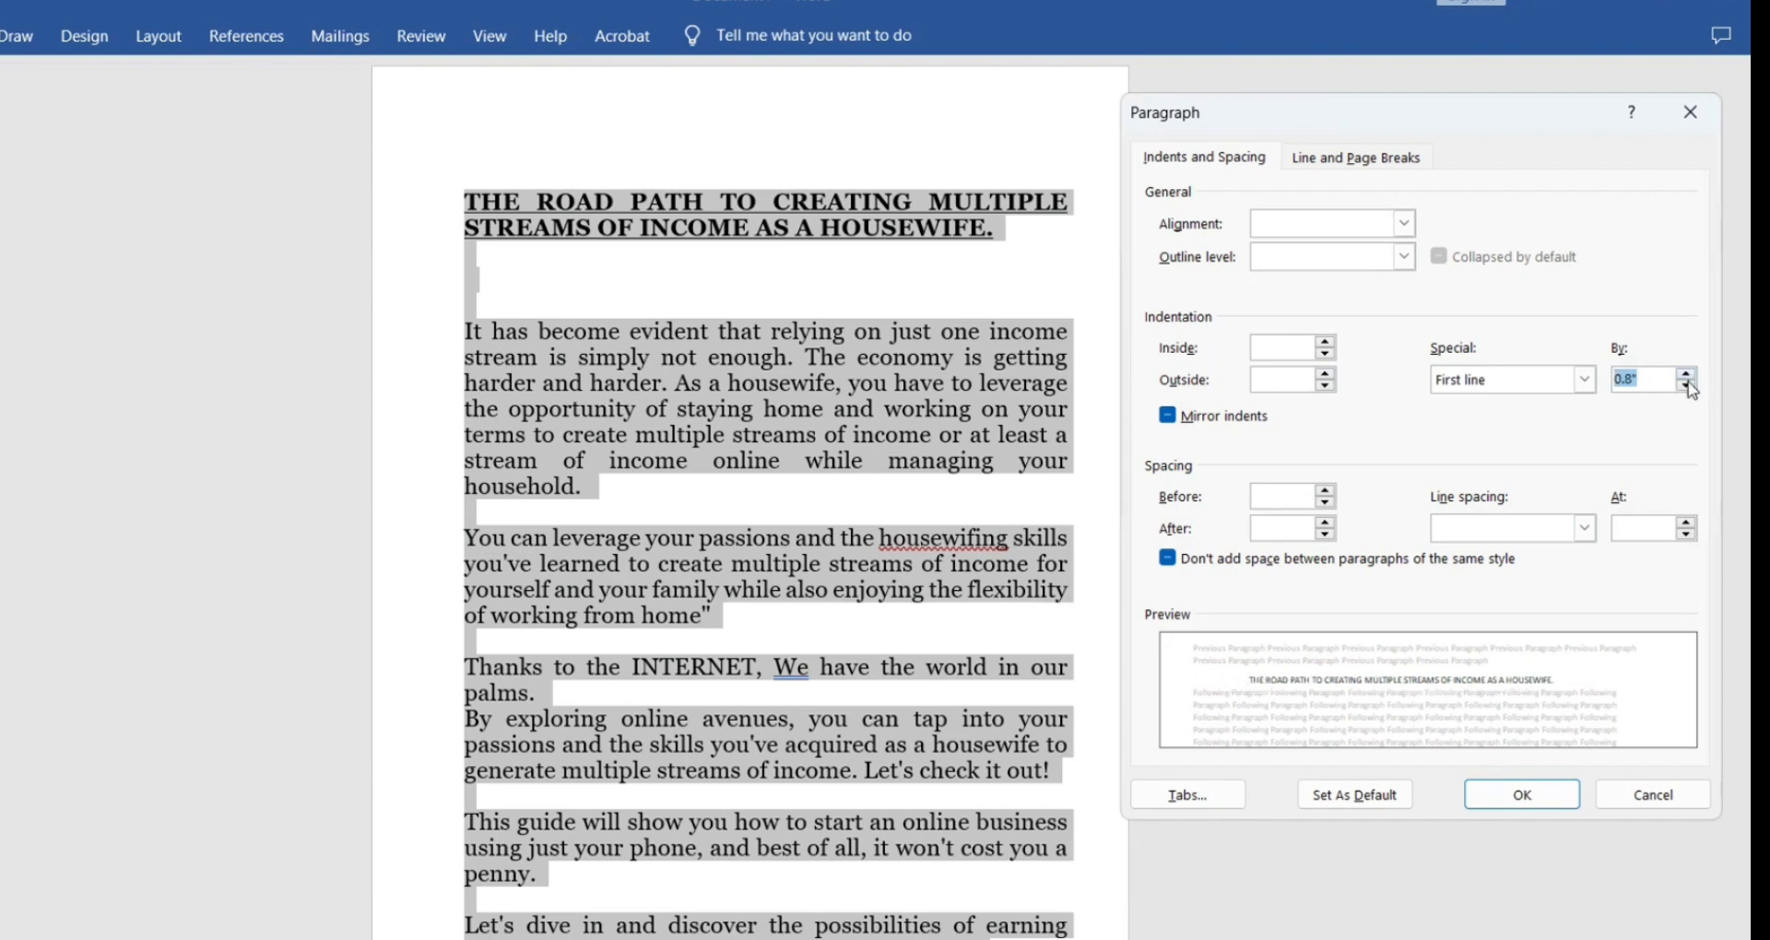
pyautogui.click(1689, 386)
pyautogui.click(1689, 387)
pyautogui.click(1689, 386)
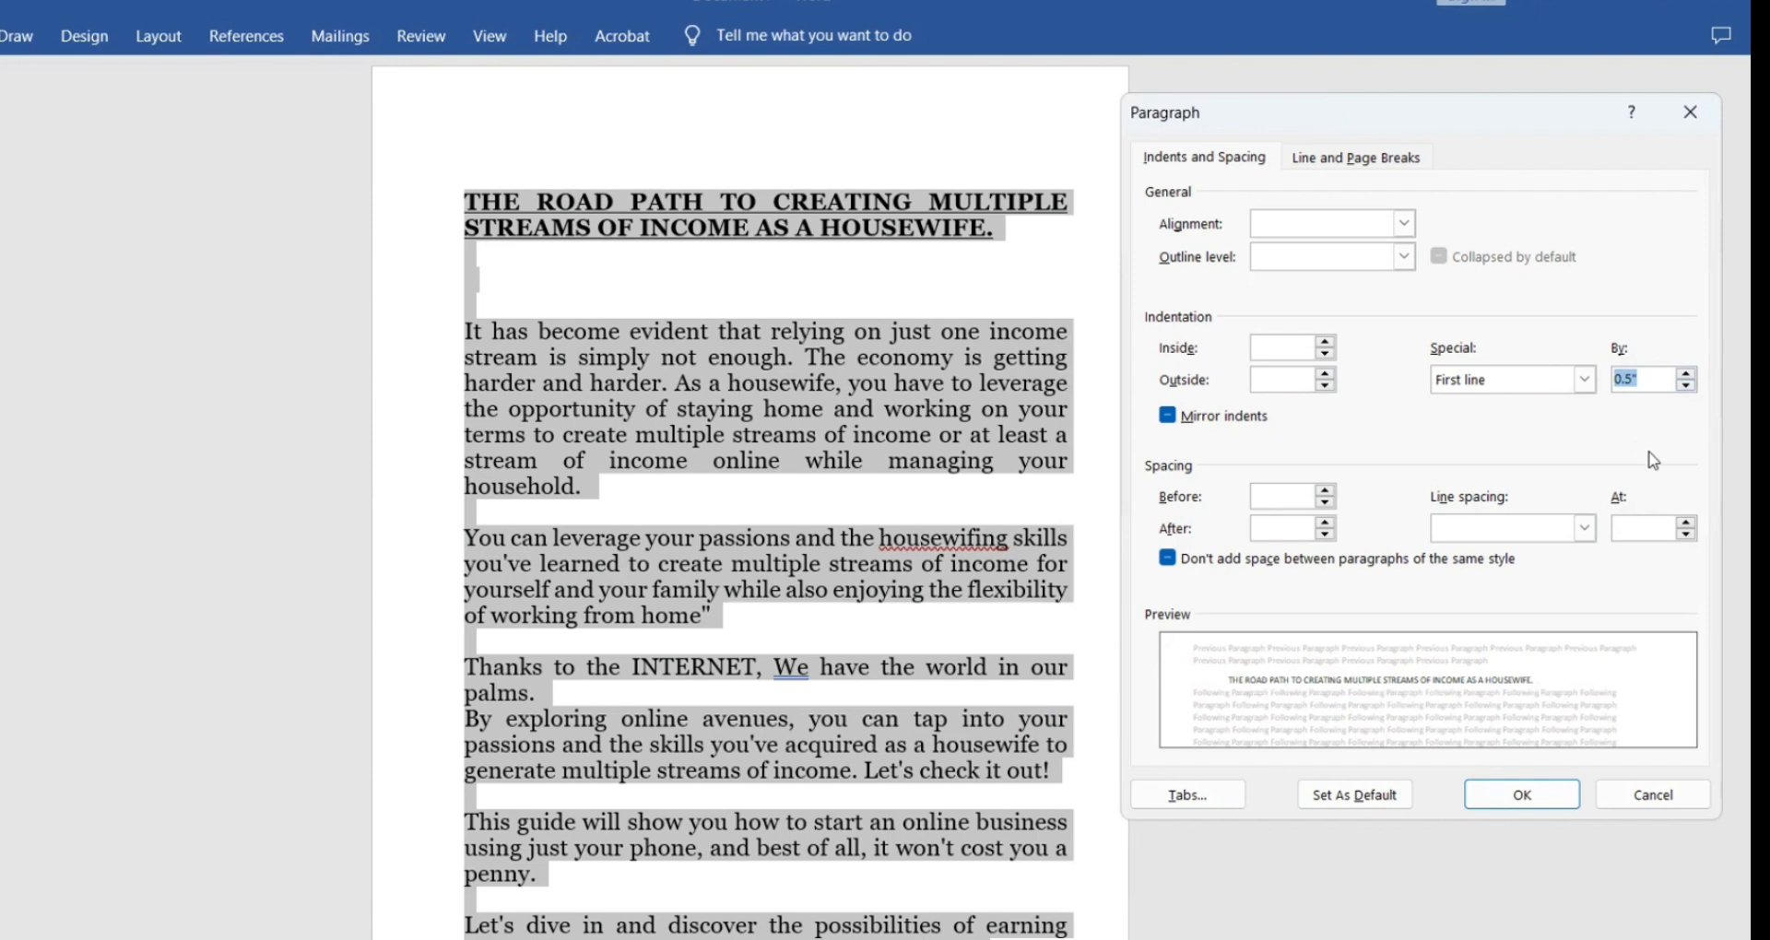
# Try raising the first-line indent to 1.1", and bring it back down to 0.5"
pyautogui.click(1687, 374)
pyautogui.click(1687, 373)
pyautogui.click(1687, 374)
pyautogui.click(1687, 373)
pyautogui.click(1687, 374)
pyautogui.click(1687, 374)
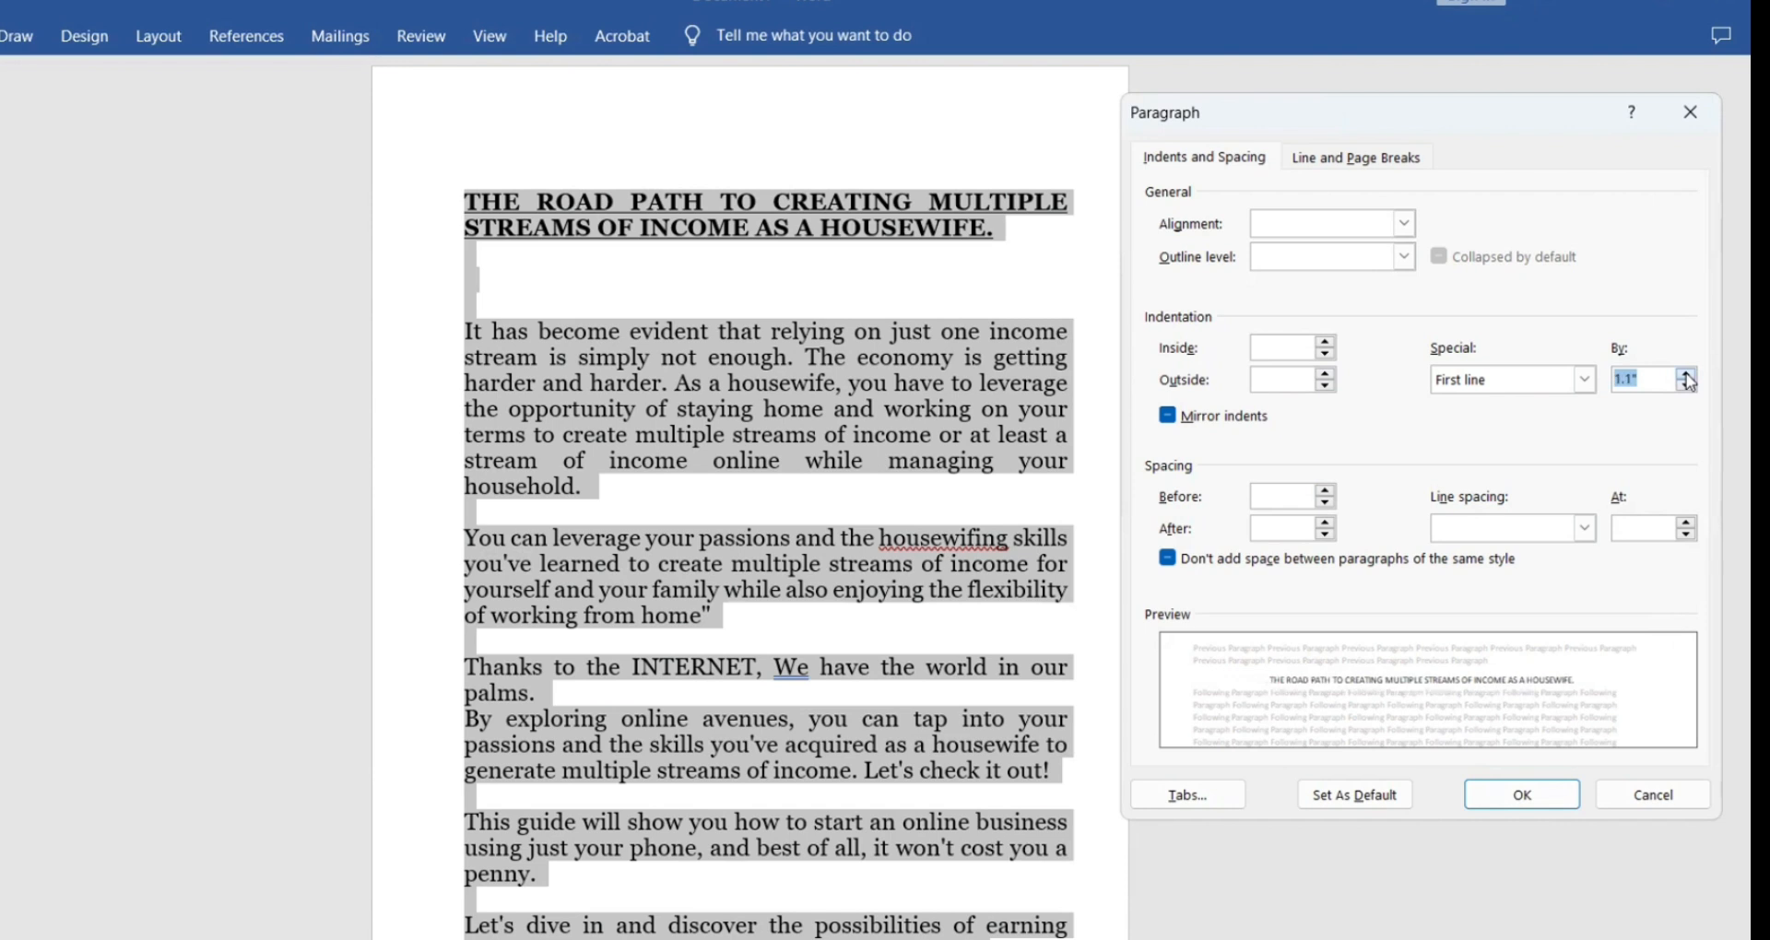
pyautogui.click(1690, 386)
pyautogui.click(1689, 386)
pyautogui.click(1689, 386)
pyautogui.click(1691, 387)
pyautogui.click(1691, 387)
pyautogui.click(1689, 387)
pyautogui.click(1690, 387)
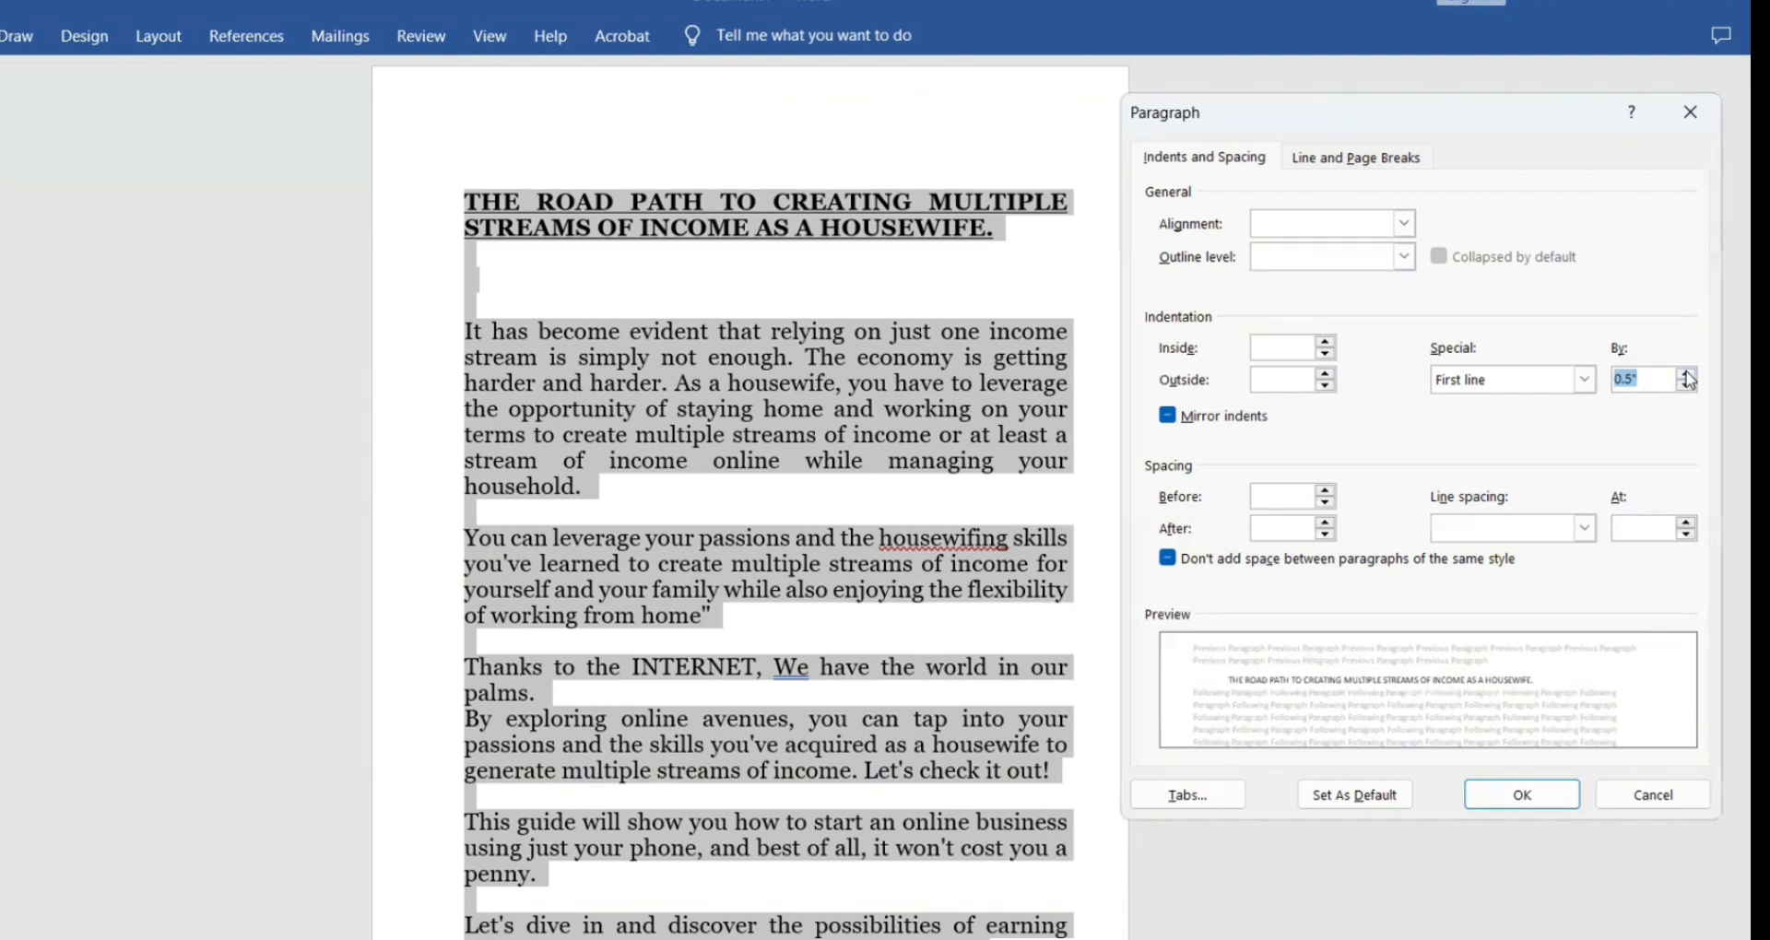
# Apply the 0.5" first-line indent to the manuscript, deselect the text and look over the pages
pyautogui.click(1521, 799)
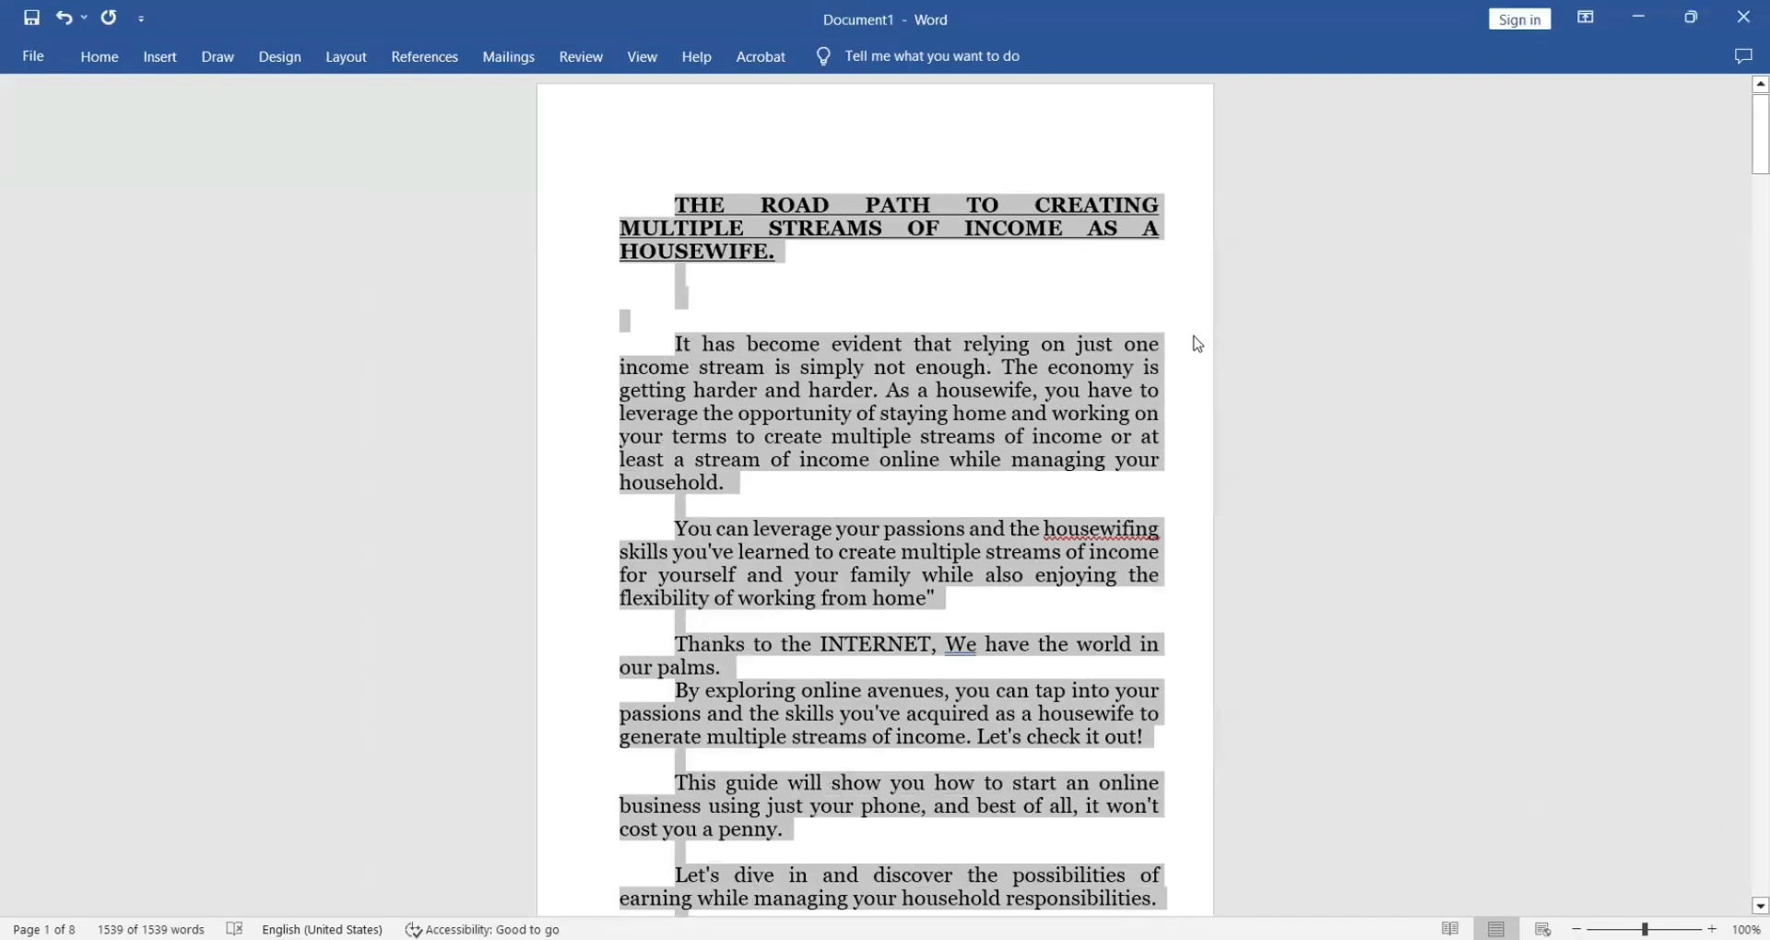
pyautogui.click(1197, 343)
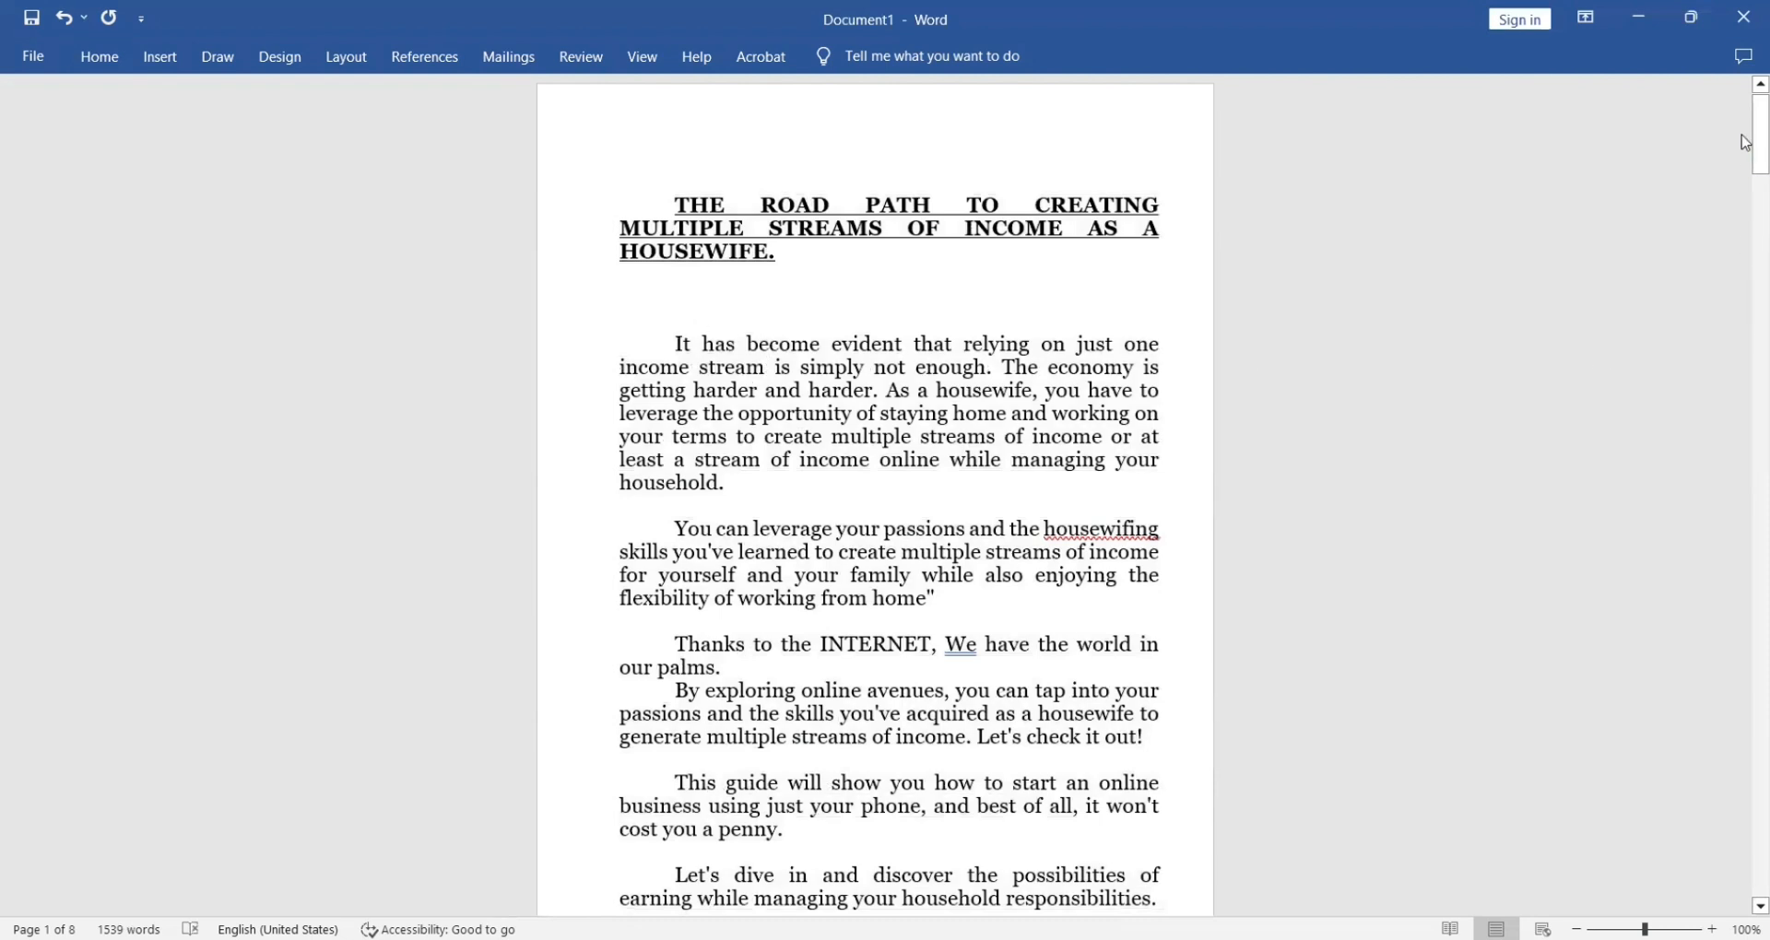
pyautogui.moveTo(1746, 143); pyautogui.dragTo(1744, 310)
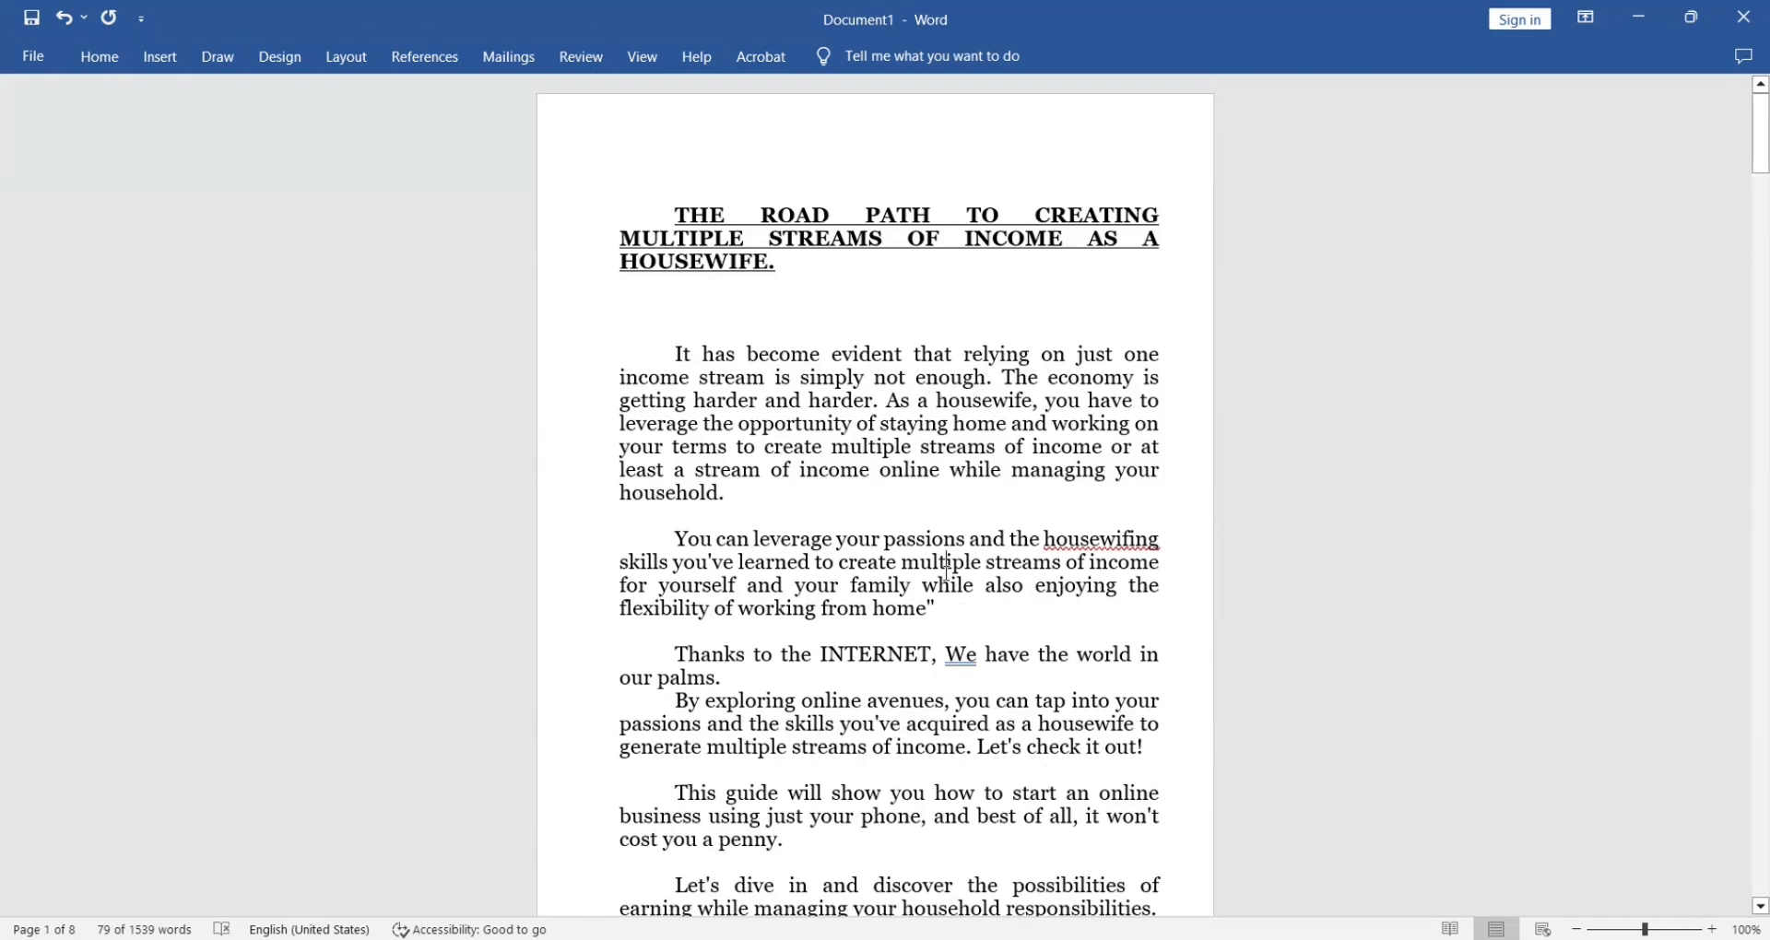
# Reduce the first-line indent of the entire manuscript to about 0.1" and deselect the text
pyautogui.hotkey('ctrl', 'a')
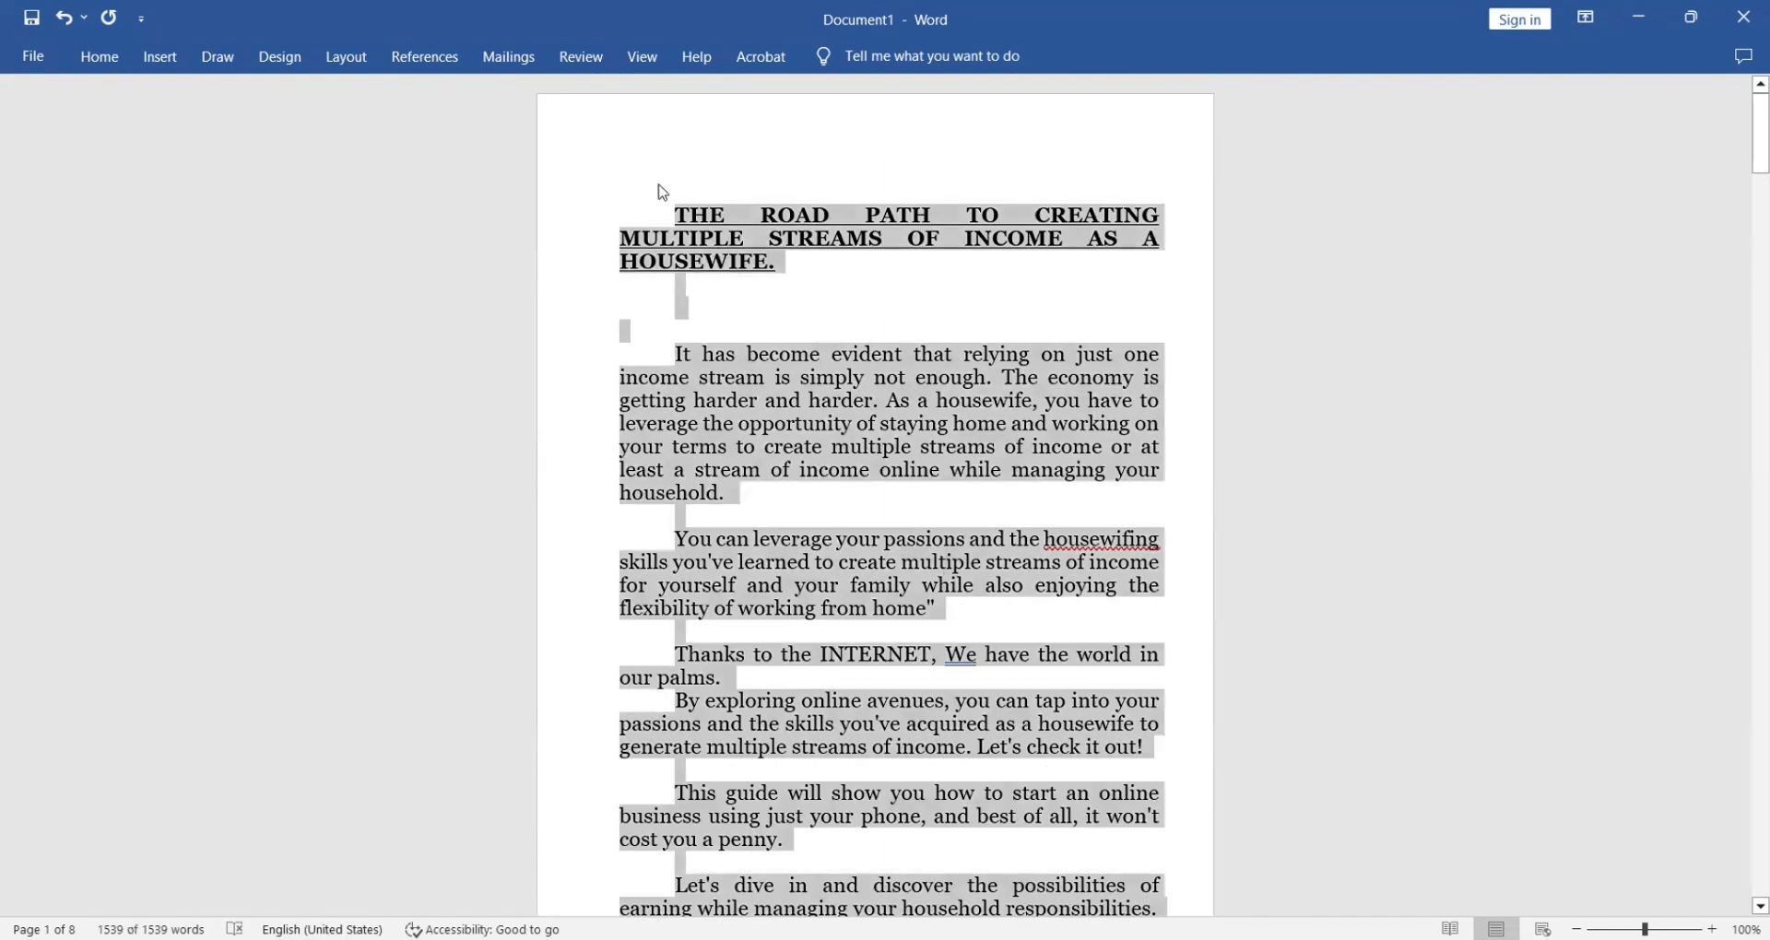
pyautogui.click(99, 56)
pyautogui.click(823, 168)
pyautogui.click(1621, 496)
pyautogui.click(1621, 364)
pyautogui.click(1551, 401)
pyautogui.click(1711, 369)
pyautogui.click(1711, 369)
pyautogui.click(1711, 369)
pyautogui.click(1710, 369)
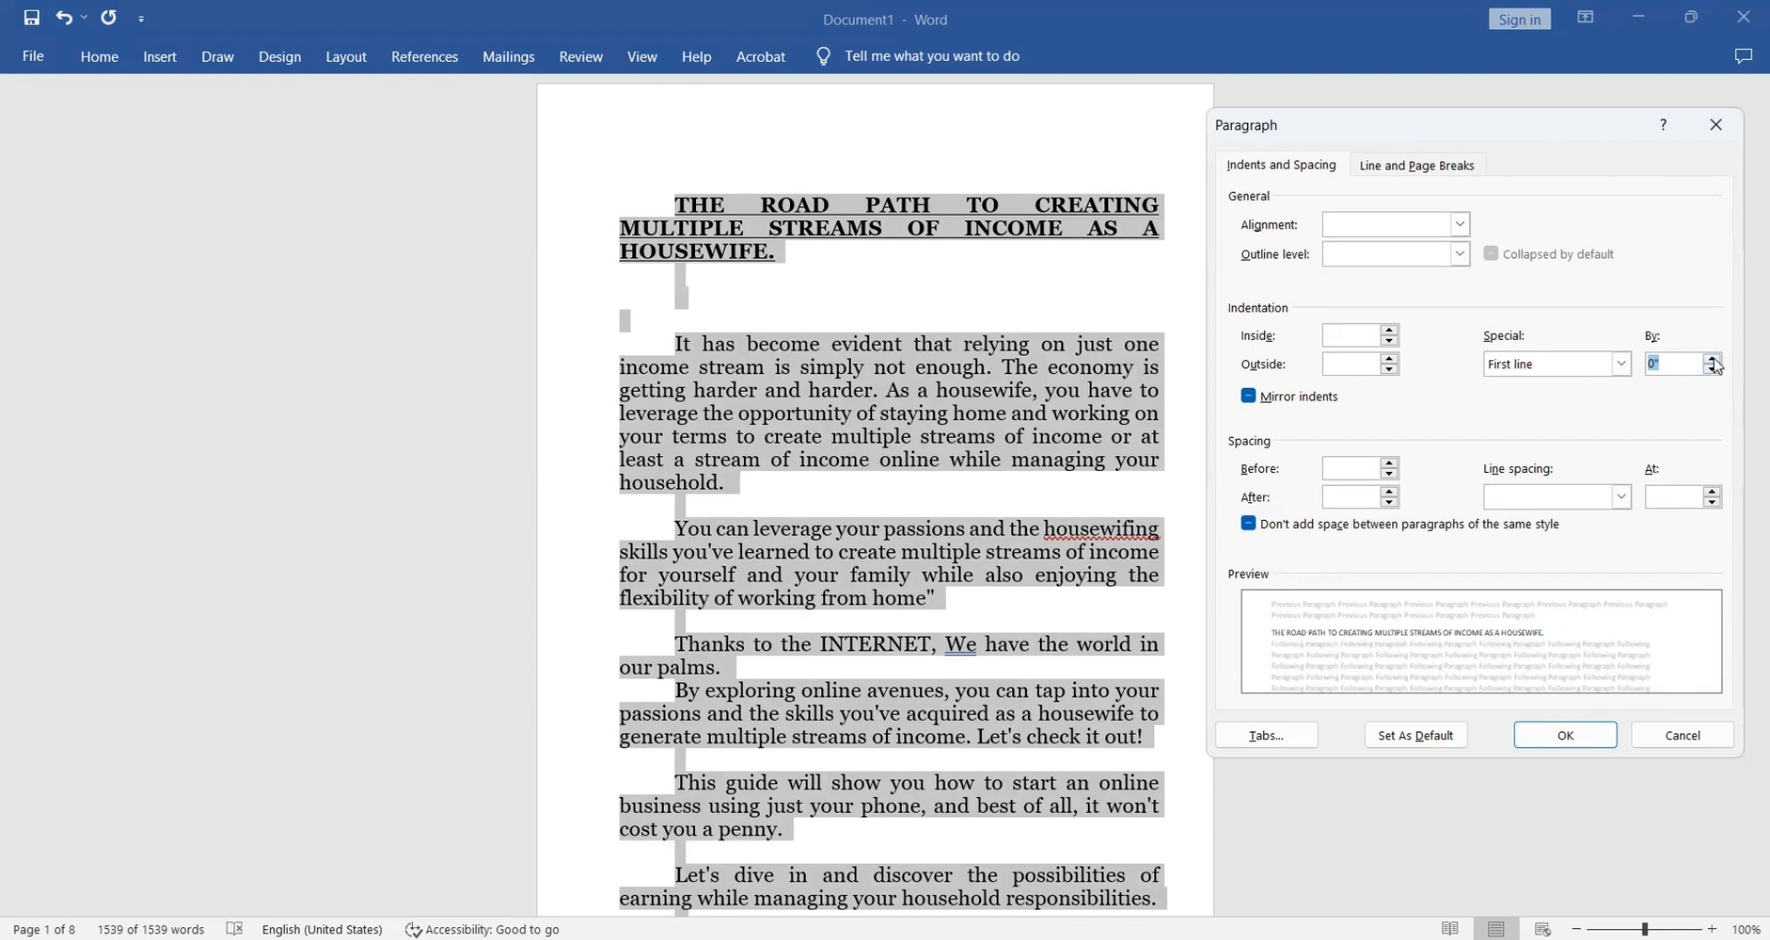
pyautogui.click(1567, 735)
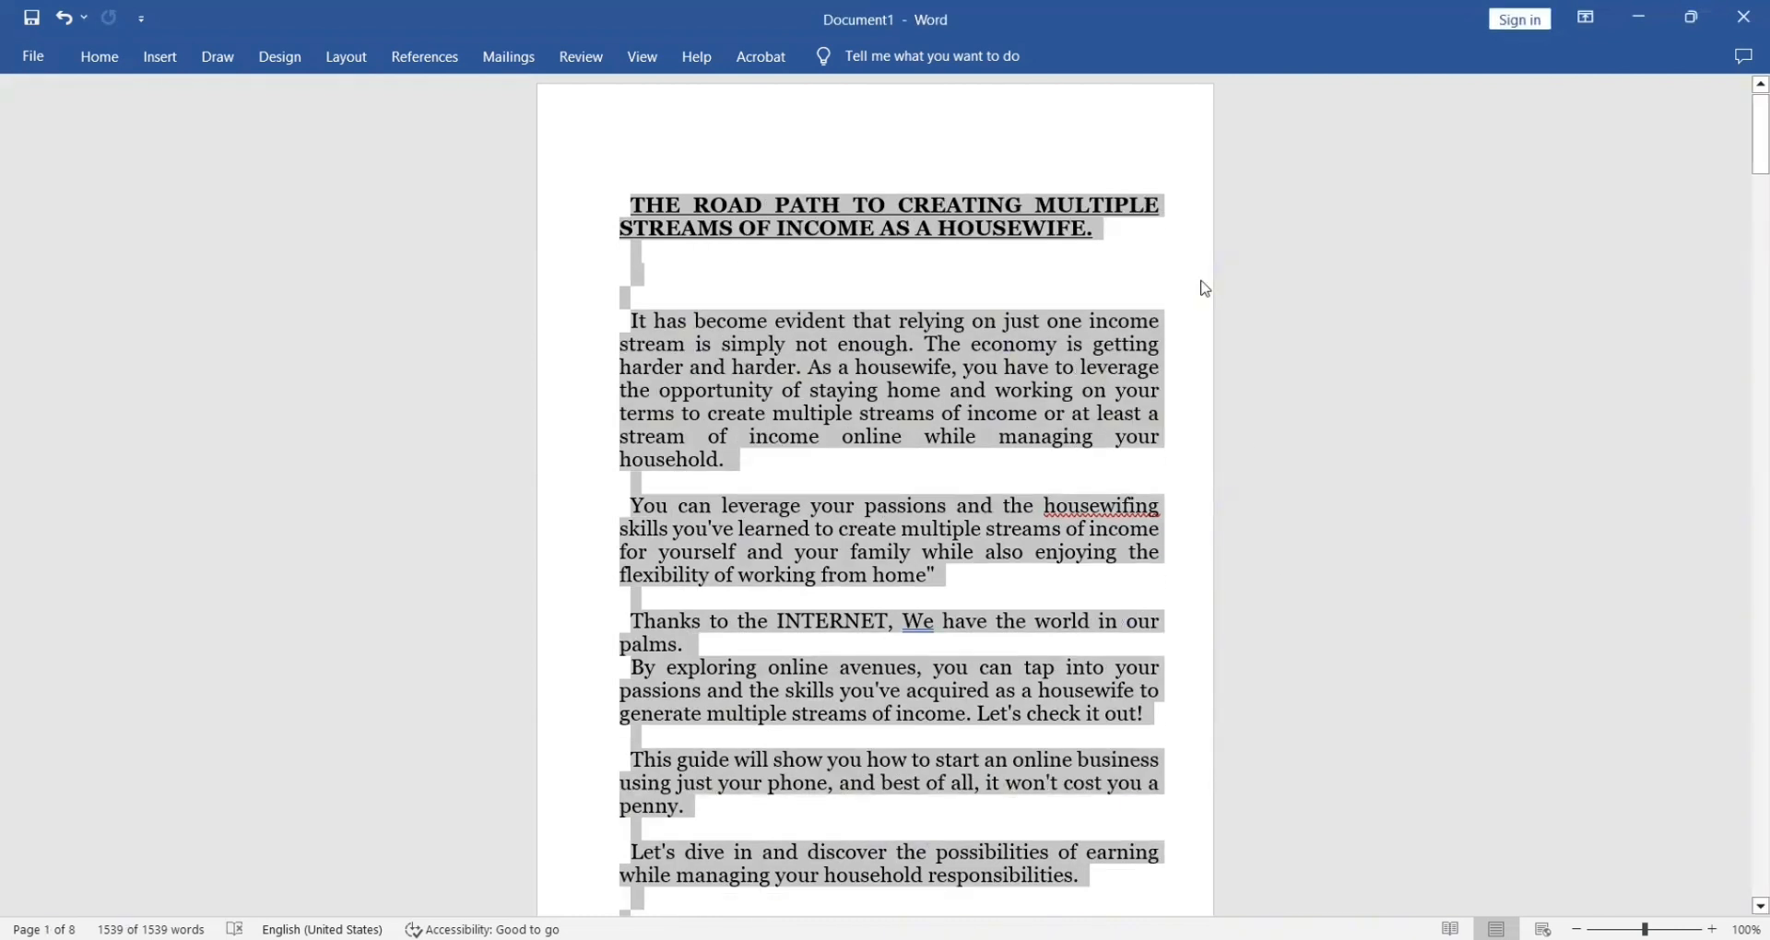
pyautogui.click(1201, 285)
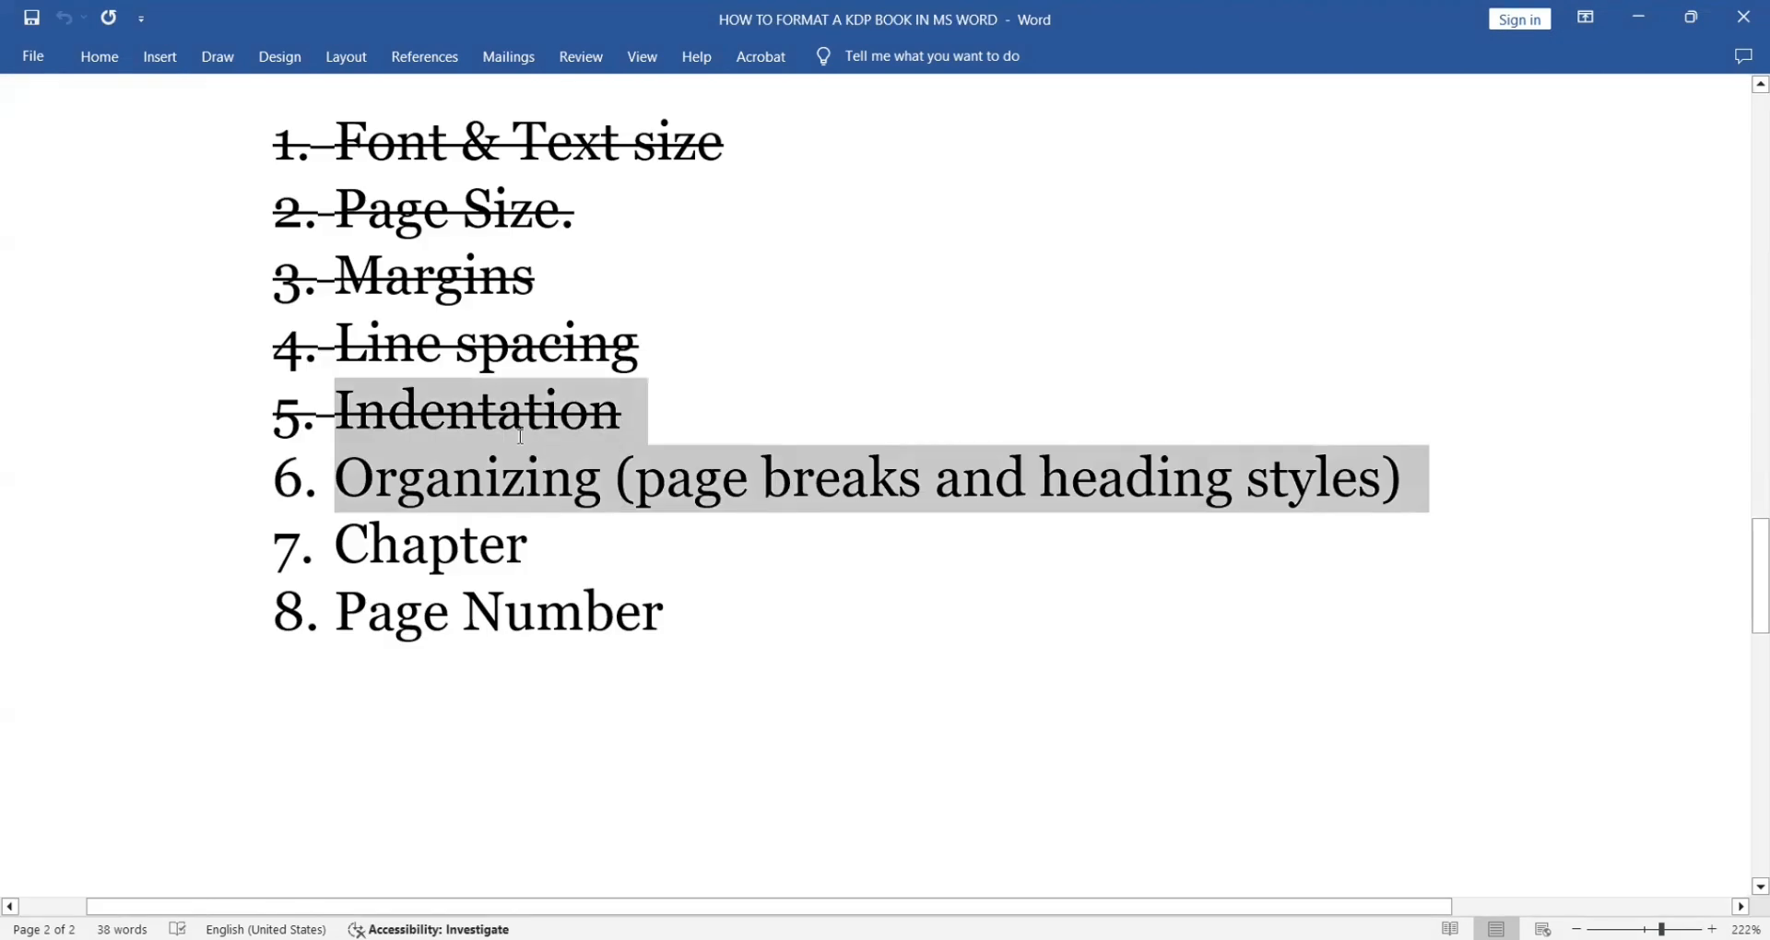
# Highlight "Organizing (page breaks and heading styles)" in the formatting checklist document, and look over the opening pages of the manuscript
pyautogui.moveTo(337, 415); pyautogui.dragTo(352, 469)
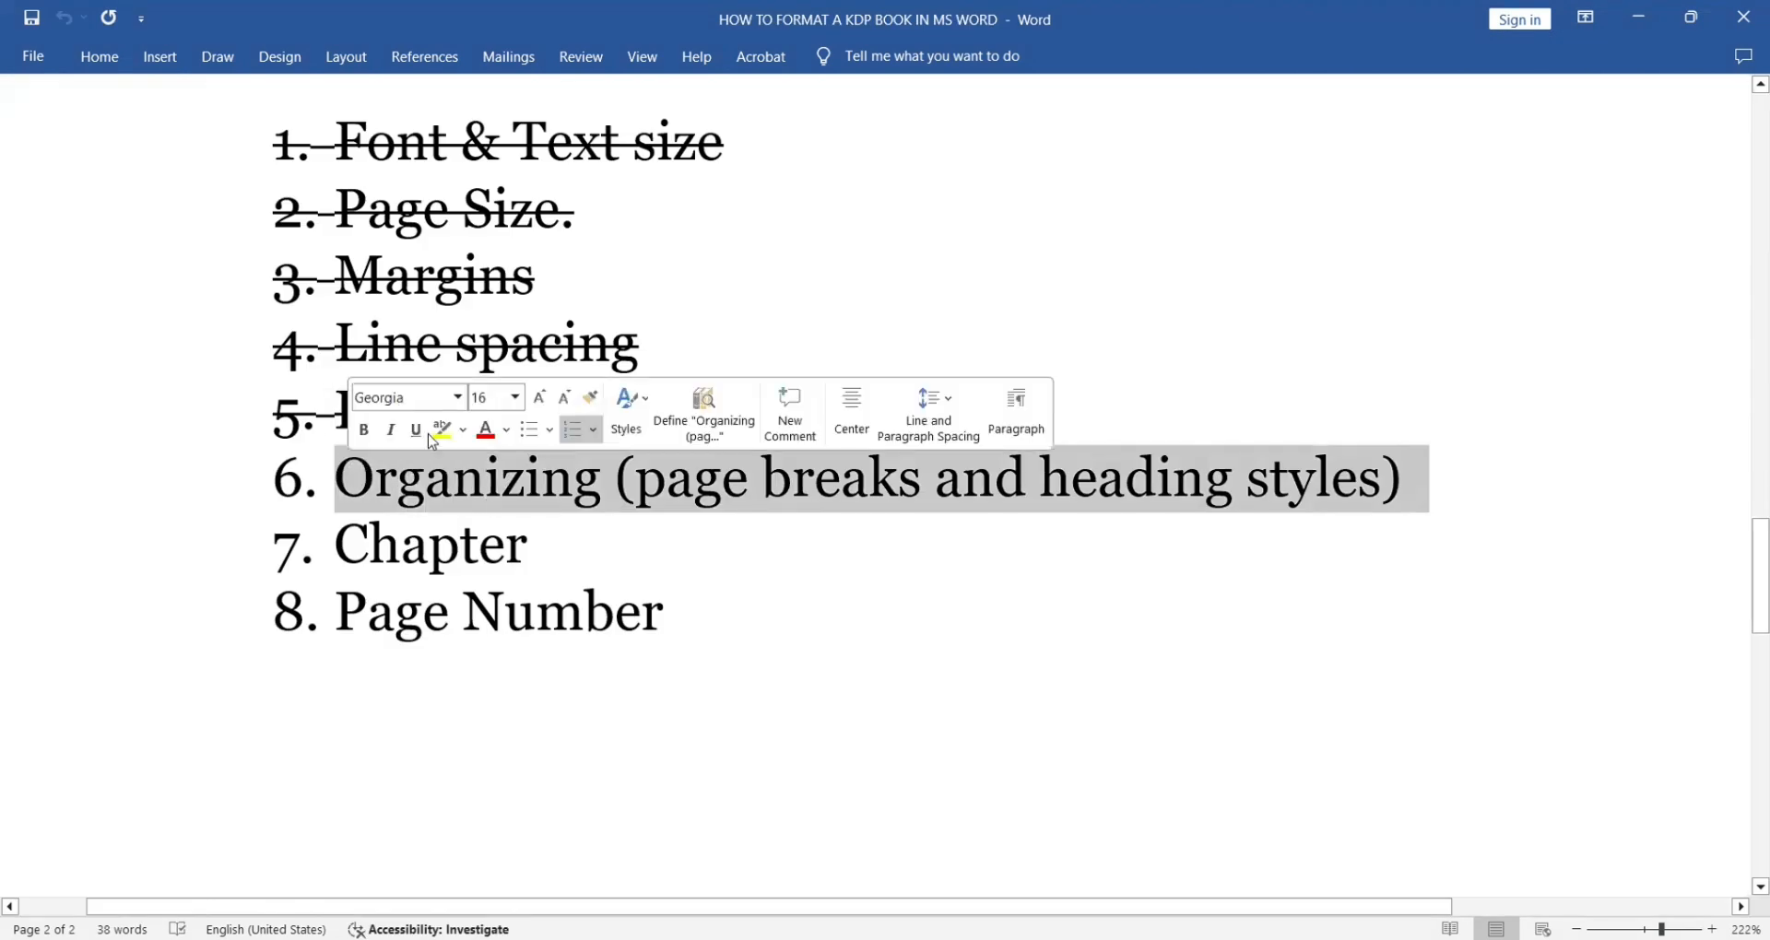
pyautogui.click(1615, 507)
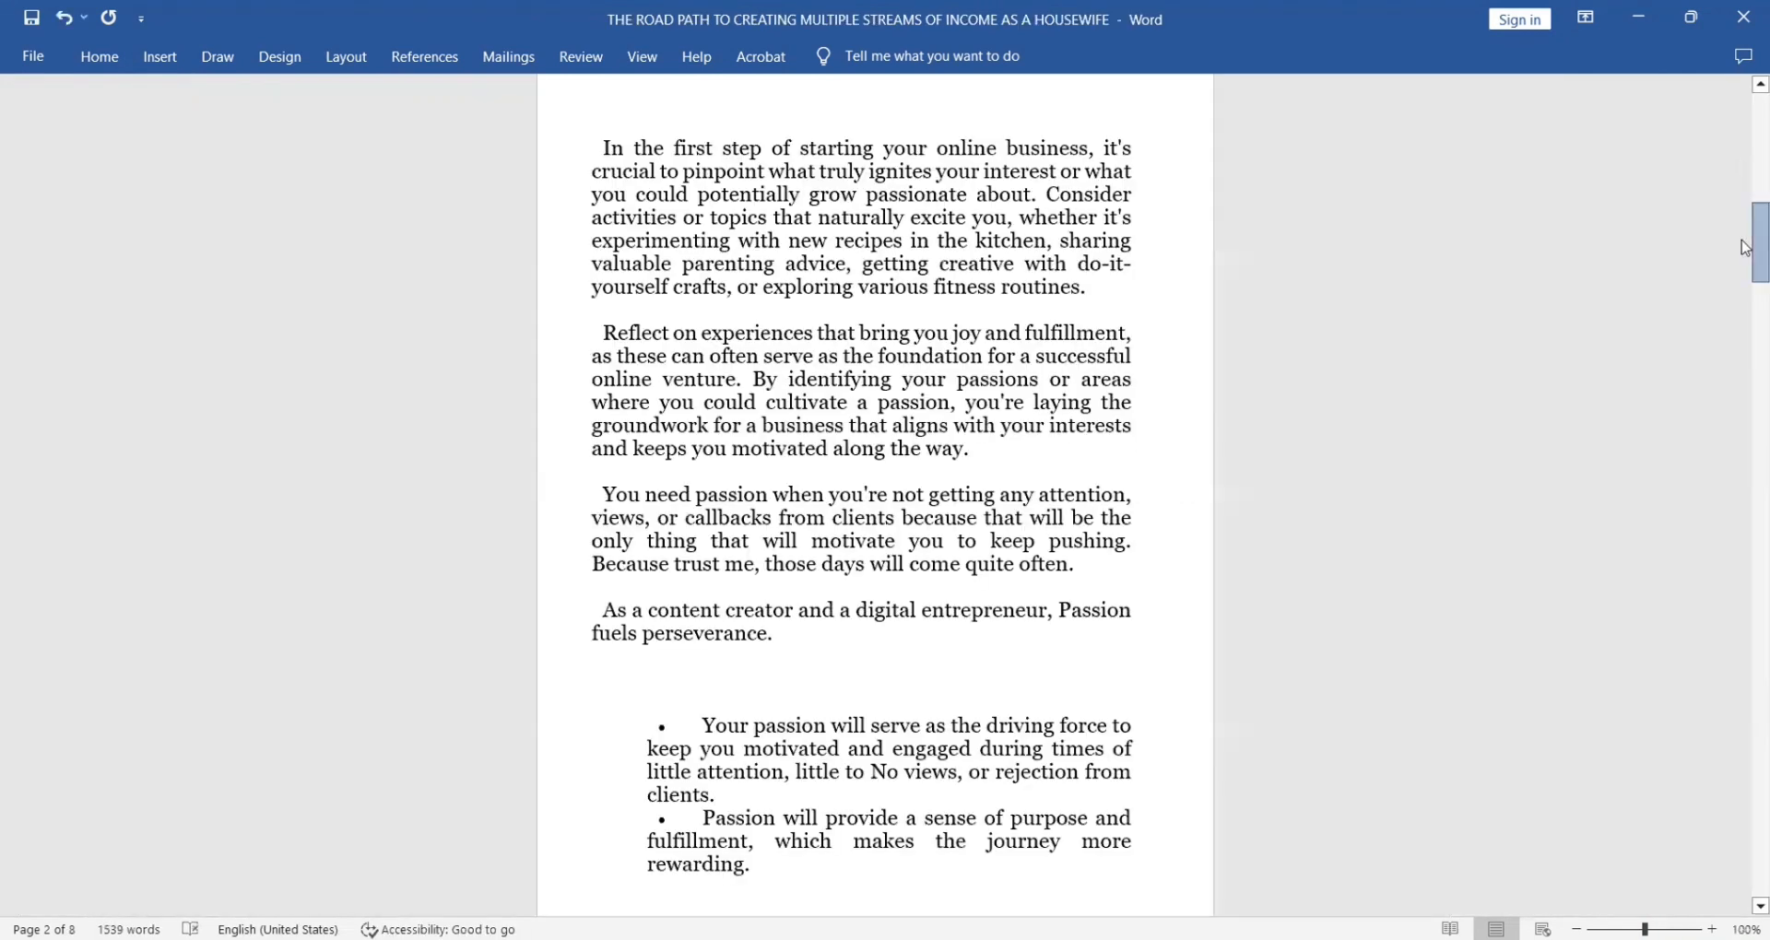
pyautogui.scroll(15, 1745, 149)
pyautogui.scroll(-8, 1745, 149)
pyautogui.scroll(8, 1745, 161)
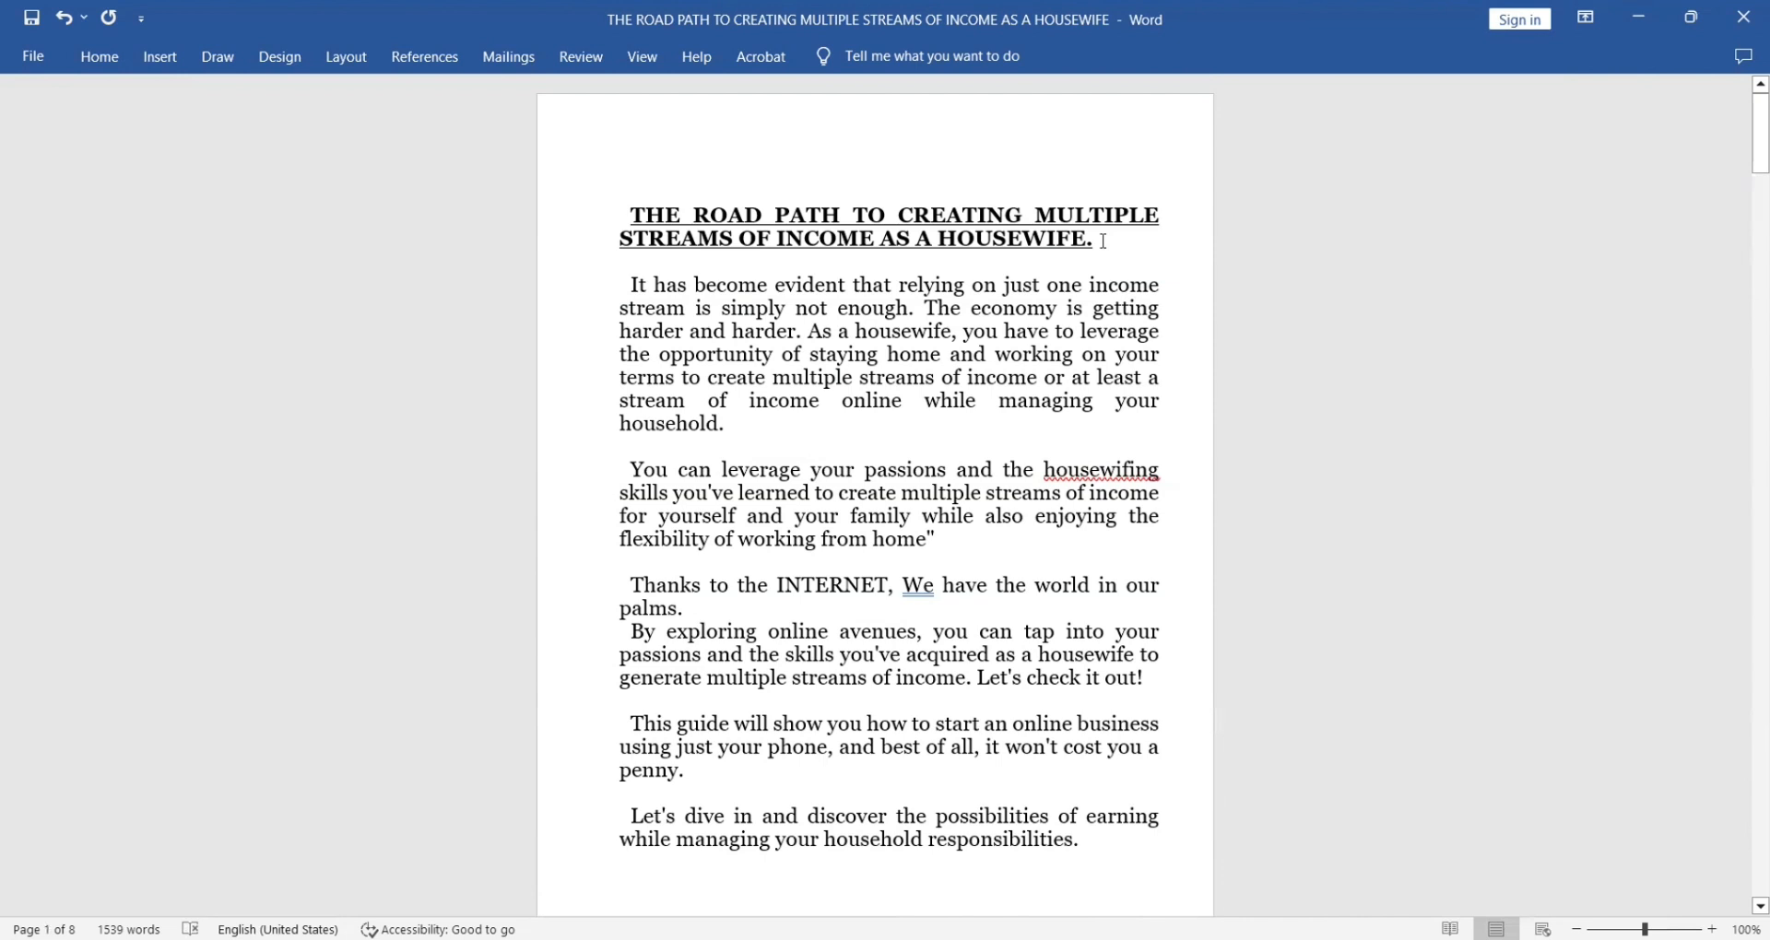
# Remove the underline from the book title at the start of the manuscript and deselect it
pyautogui.moveTo(1098, 241); pyautogui.dragTo(565, 206)
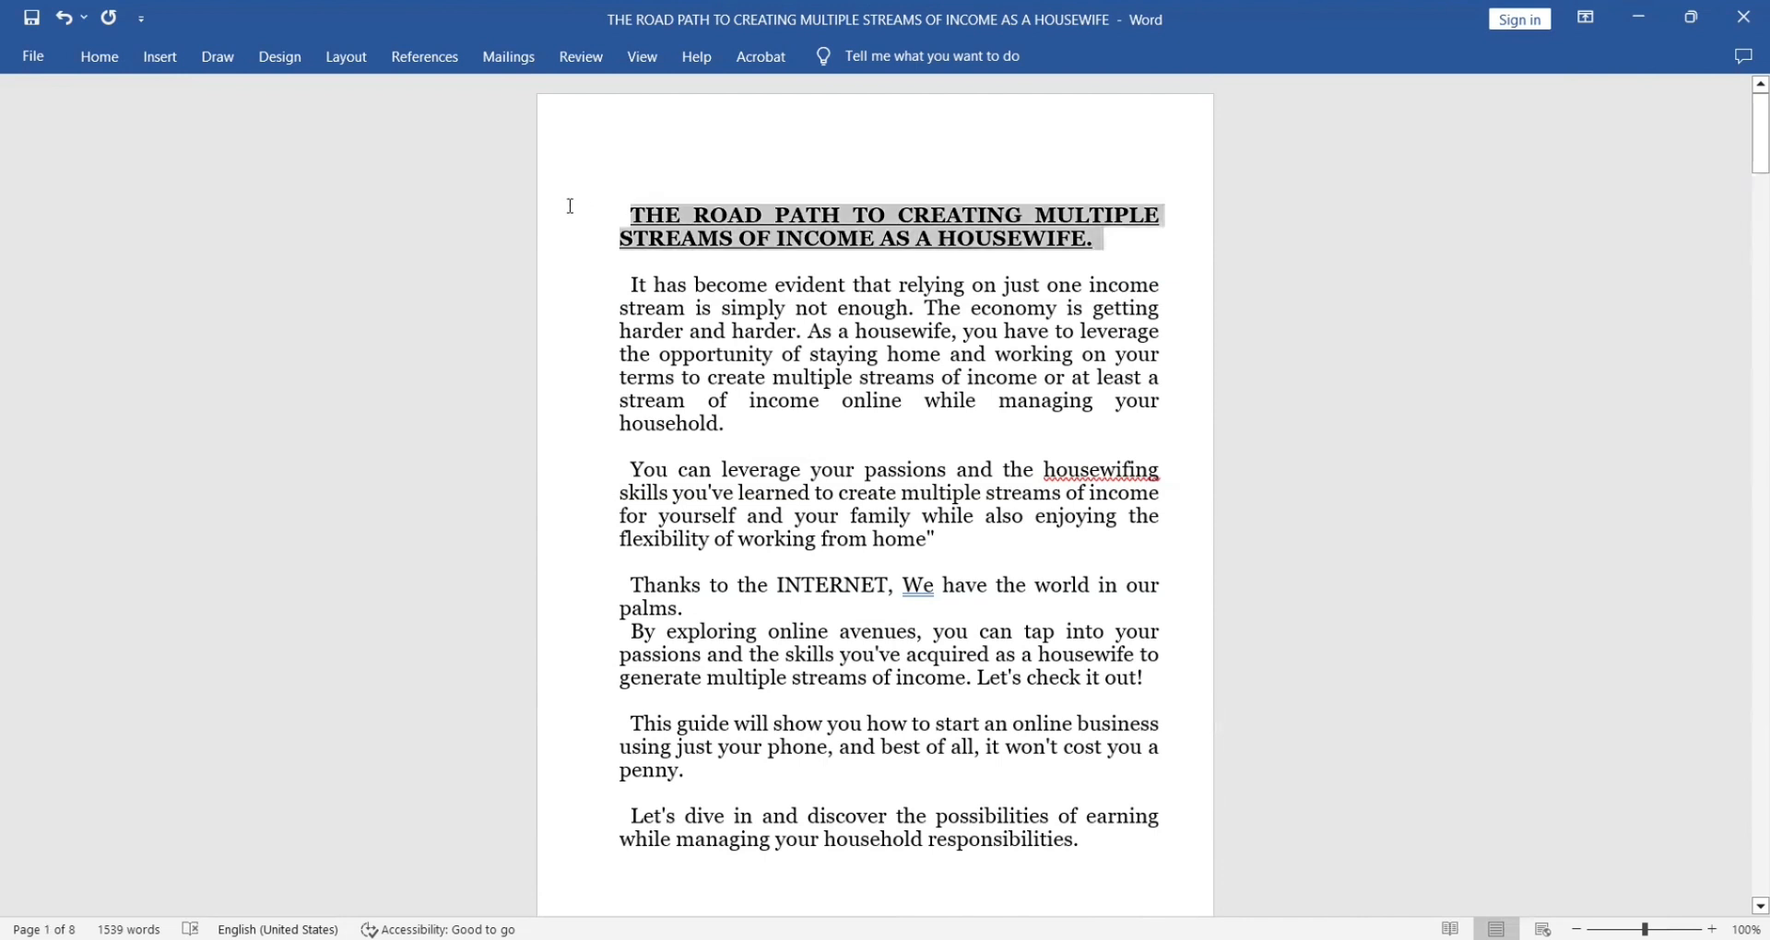
pyautogui.click(99, 57)
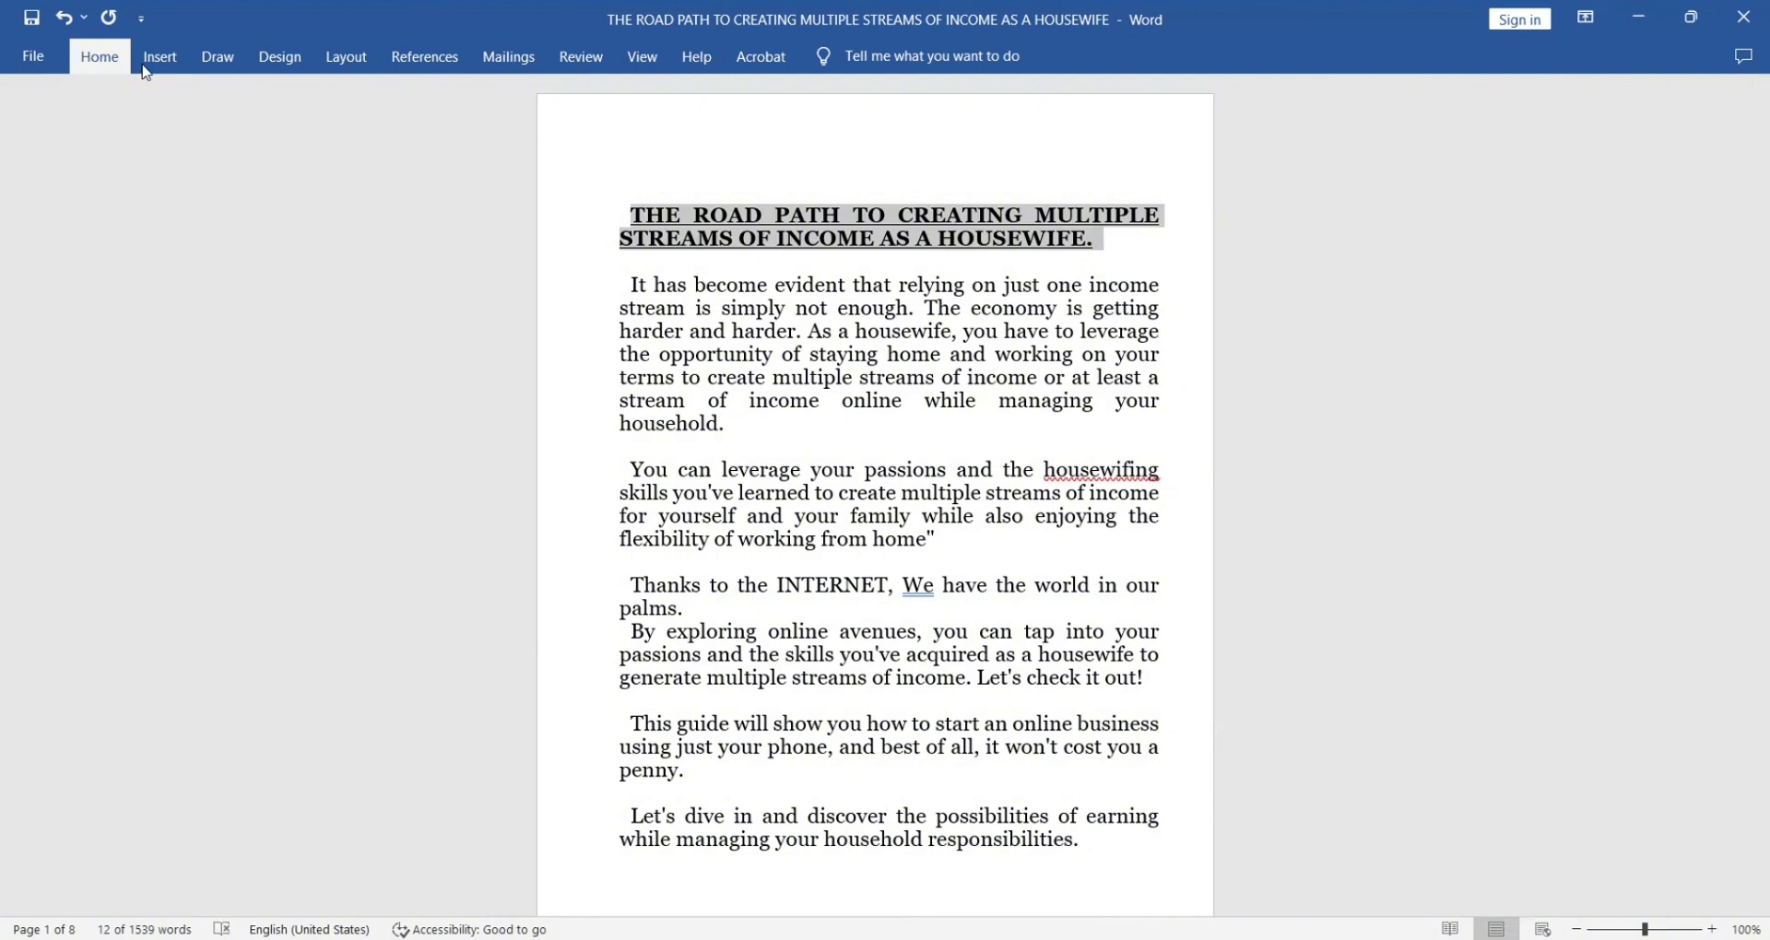
pyautogui.click(578, 328)
pyautogui.click(632, 243)
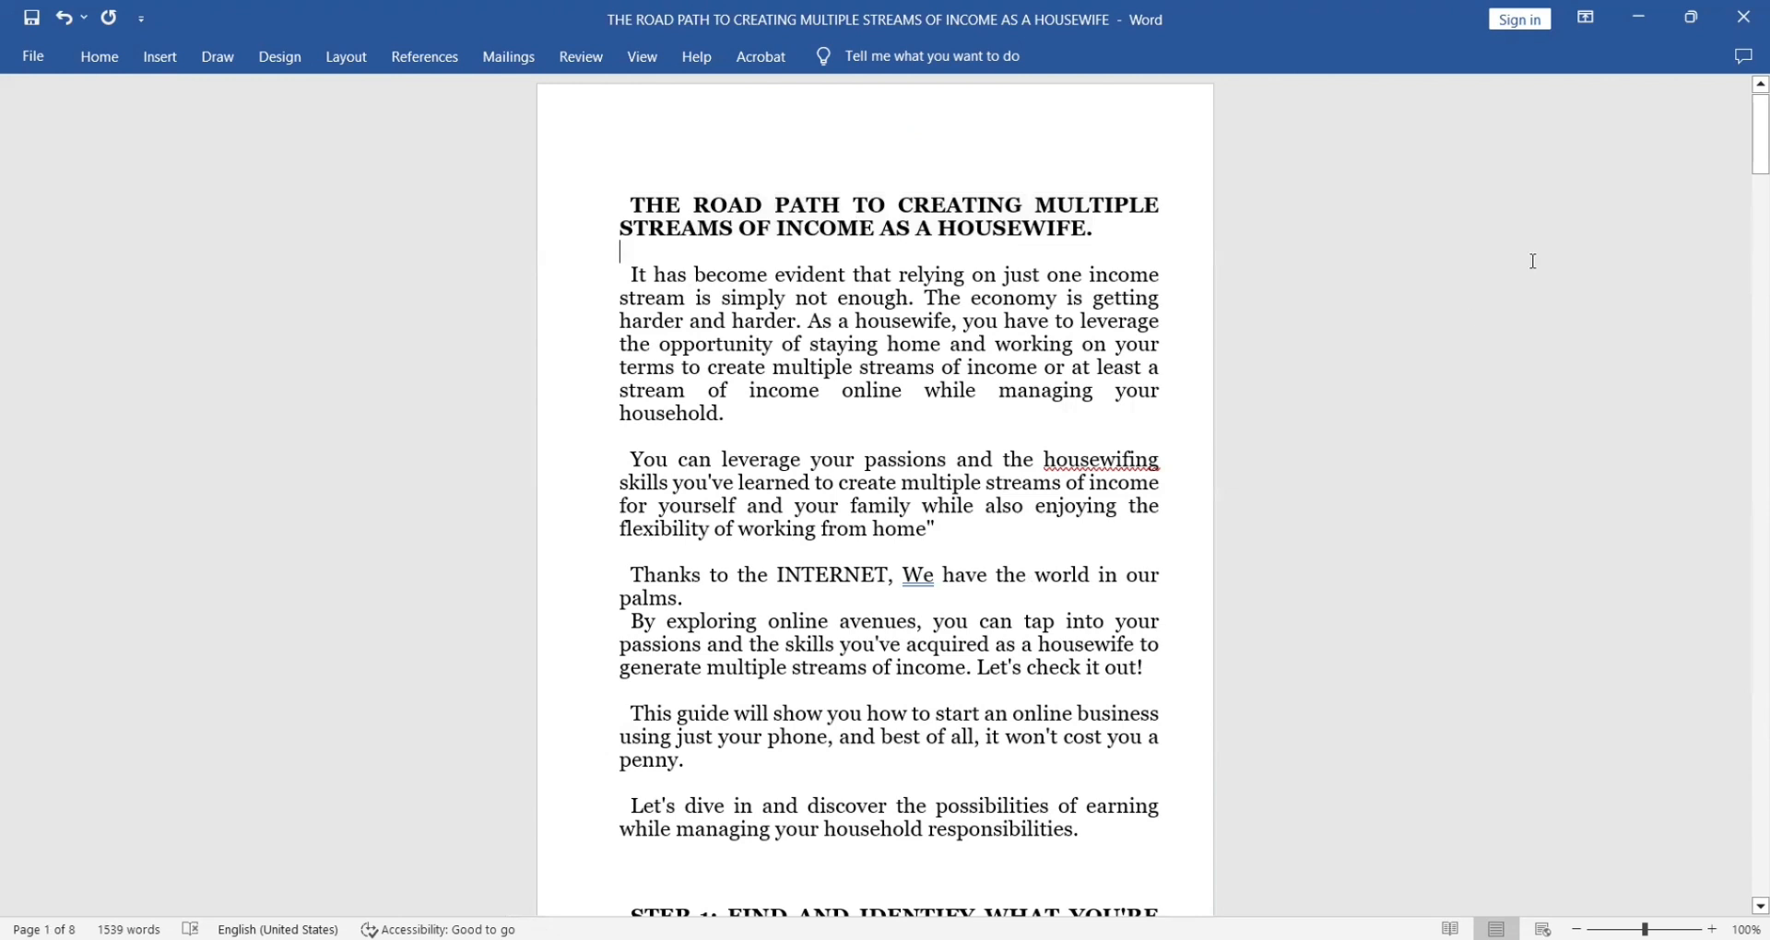
# Insert the picture OIG1 from the Desktop image folder on the line below the STEP 1 heading
pyautogui.moveTo(1745, 139); pyautogui.dragTo(1745, 201)
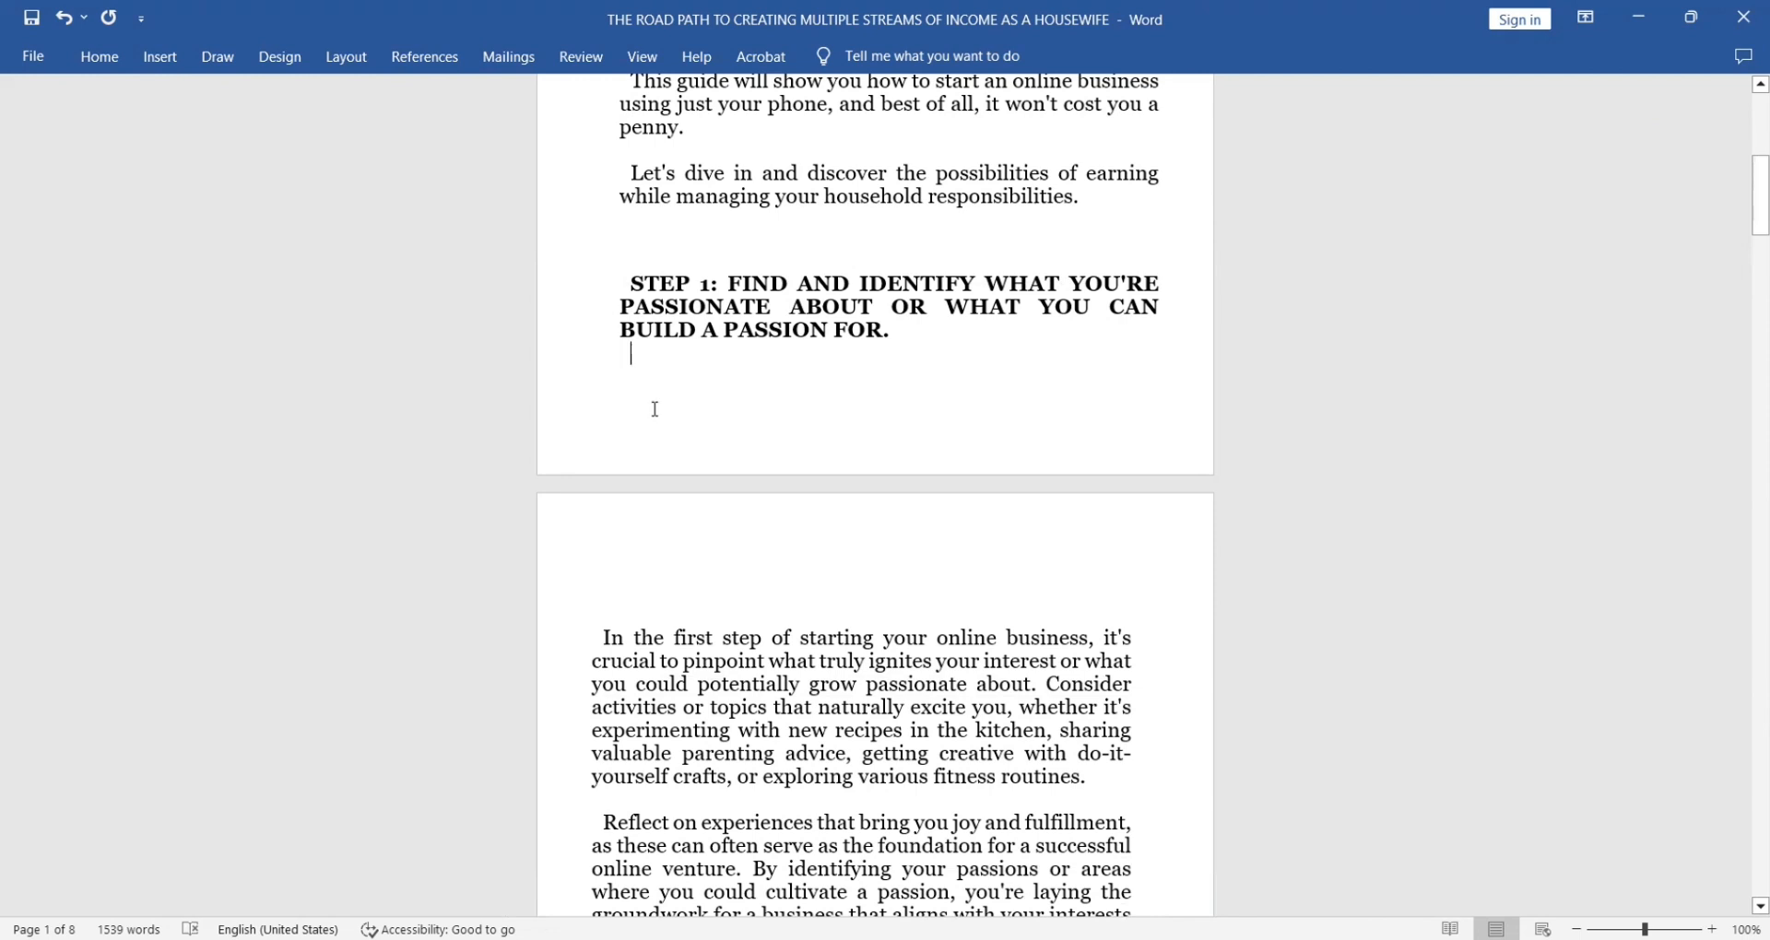
pyautogui.click(160, 58)
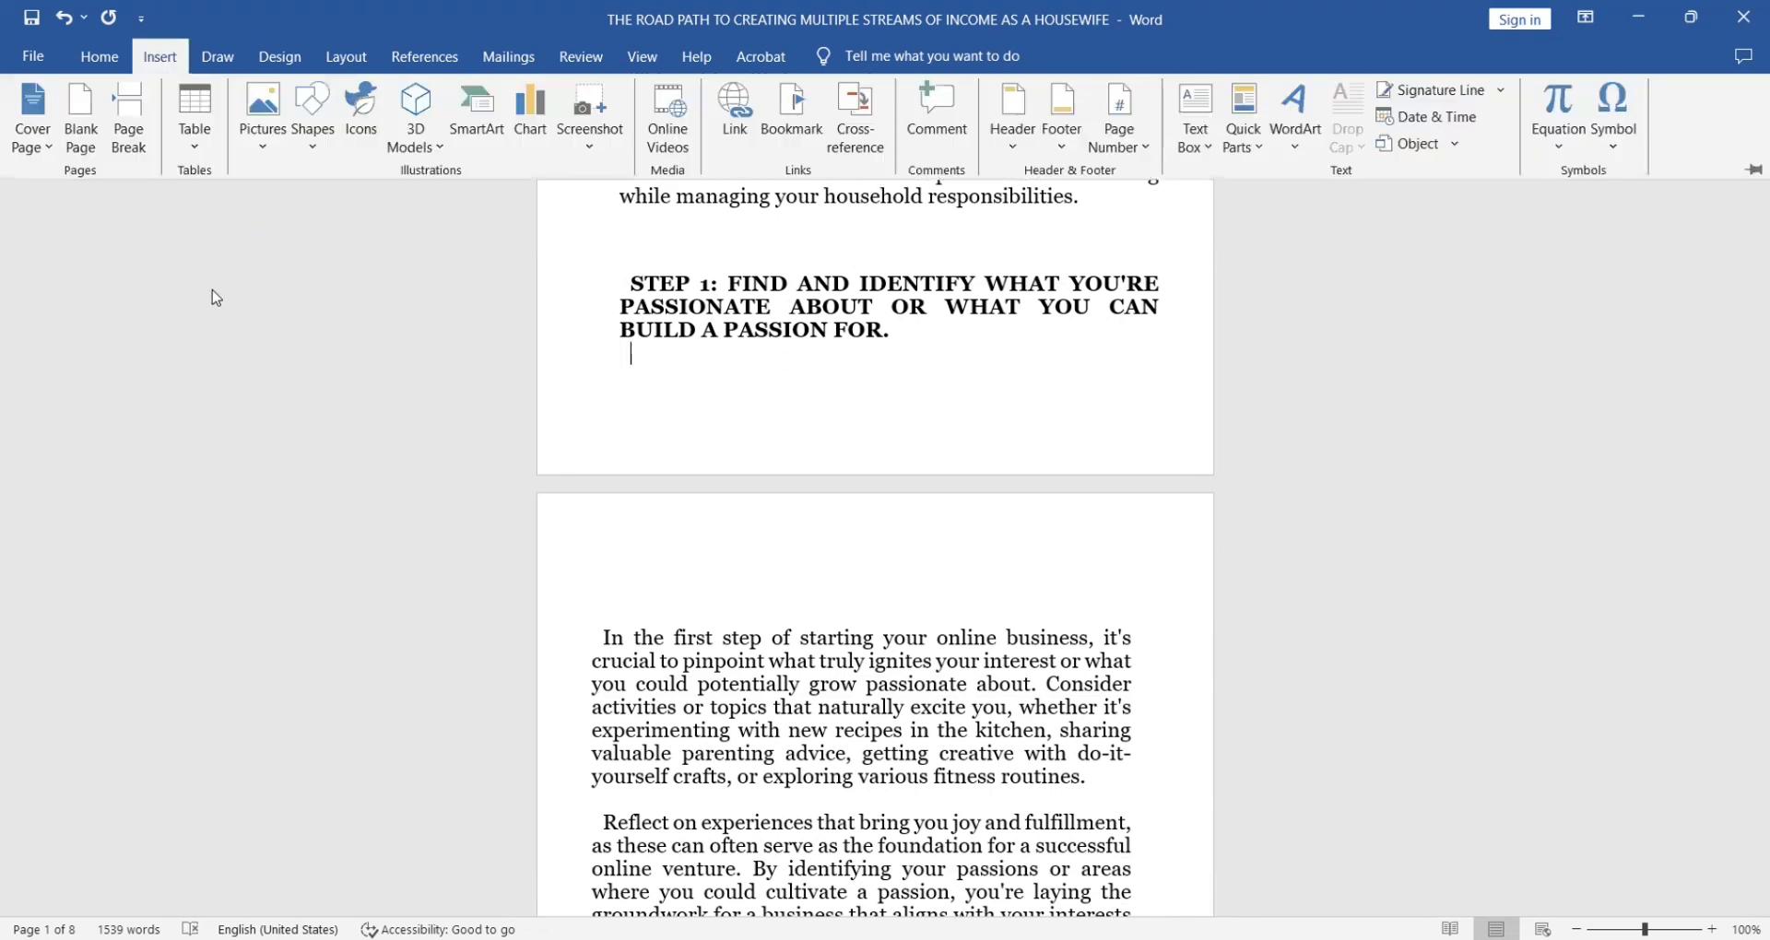
pyautogui.click(262, 138)
pyautogui.click(302, 205)
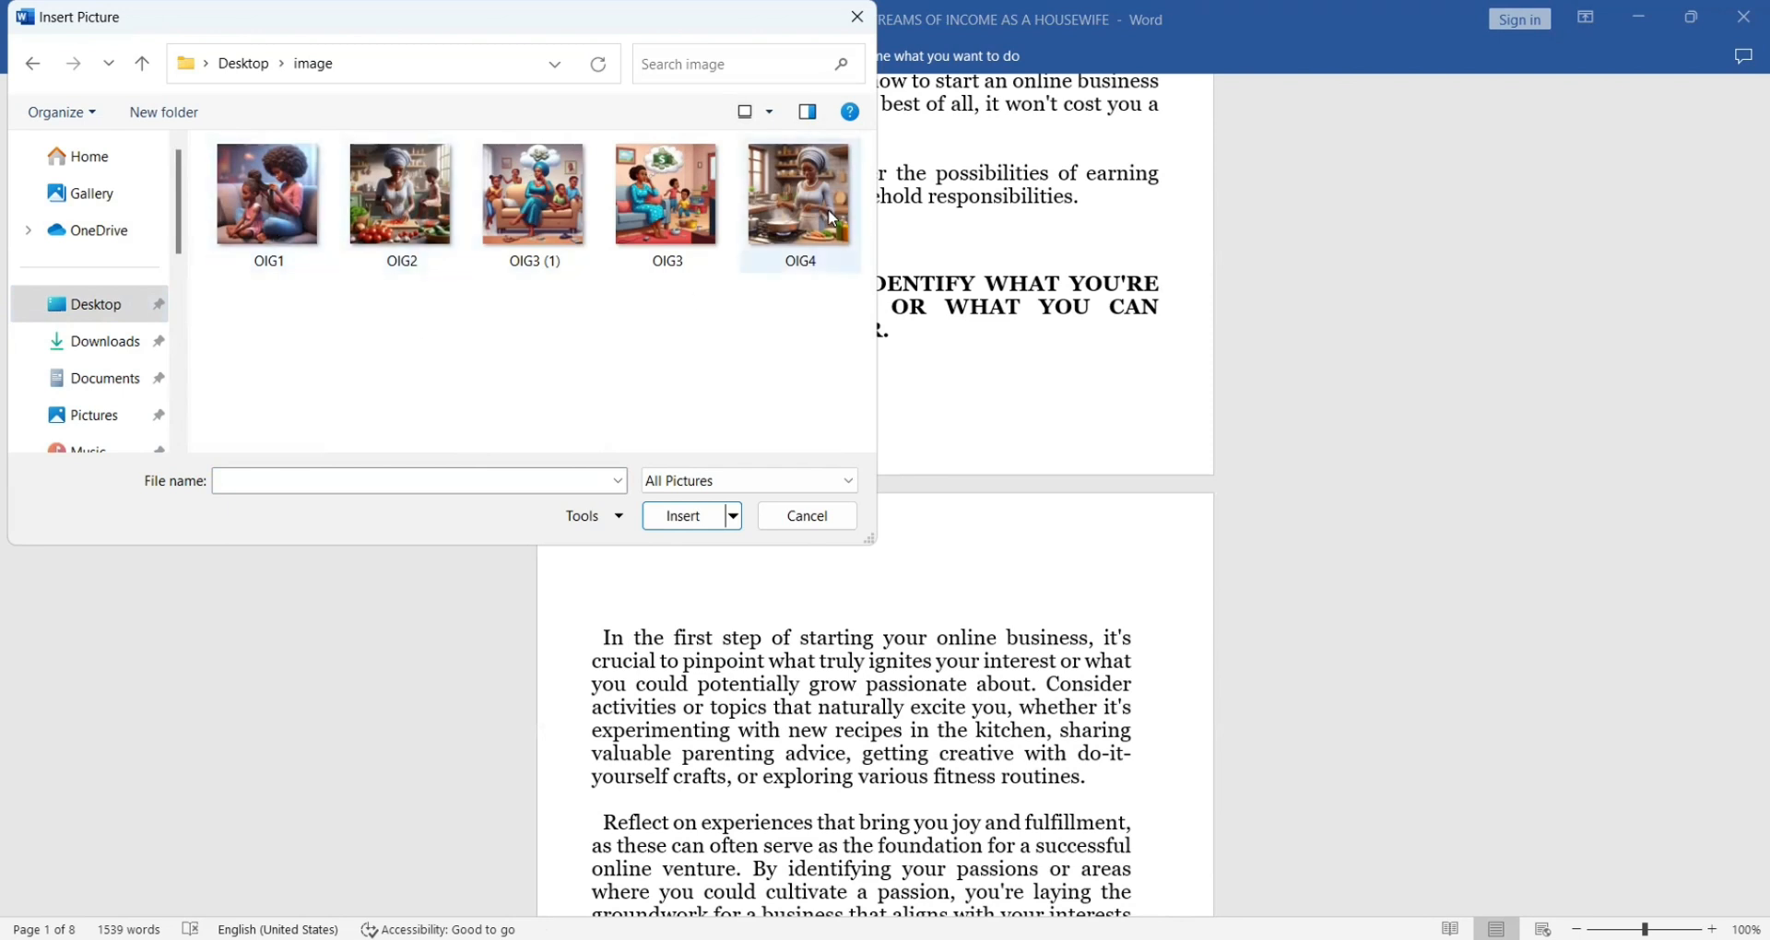
pyautogui.click(276, 205)
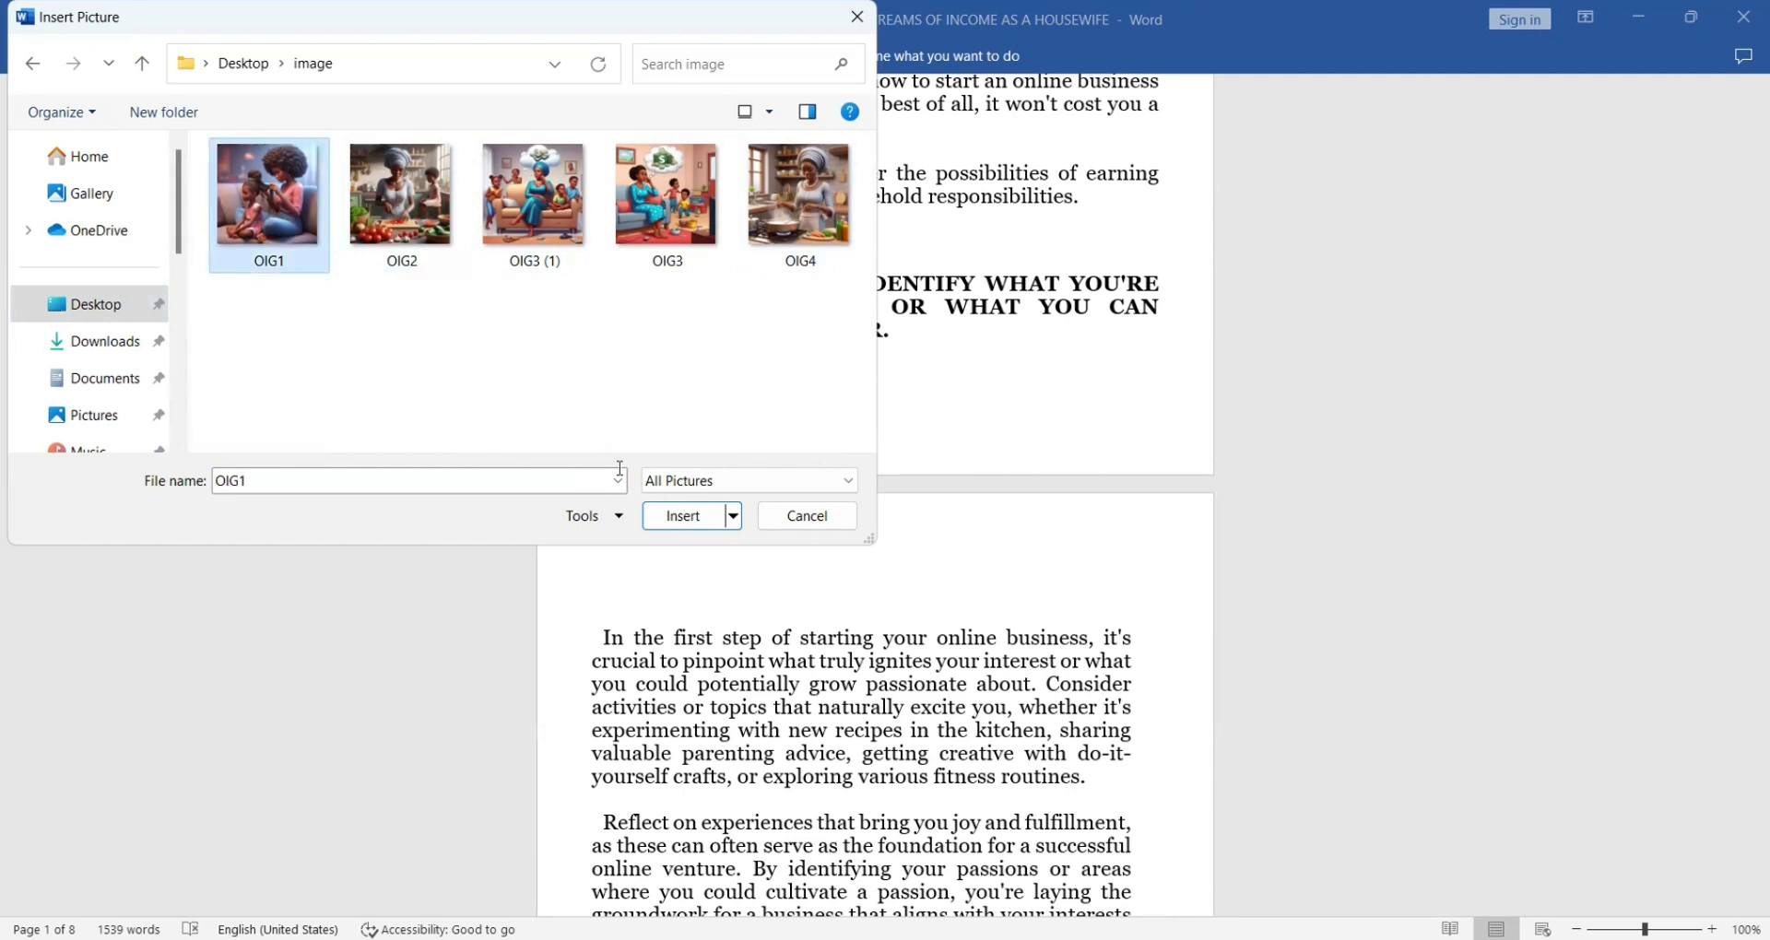
pyautogui.click(686, 516)
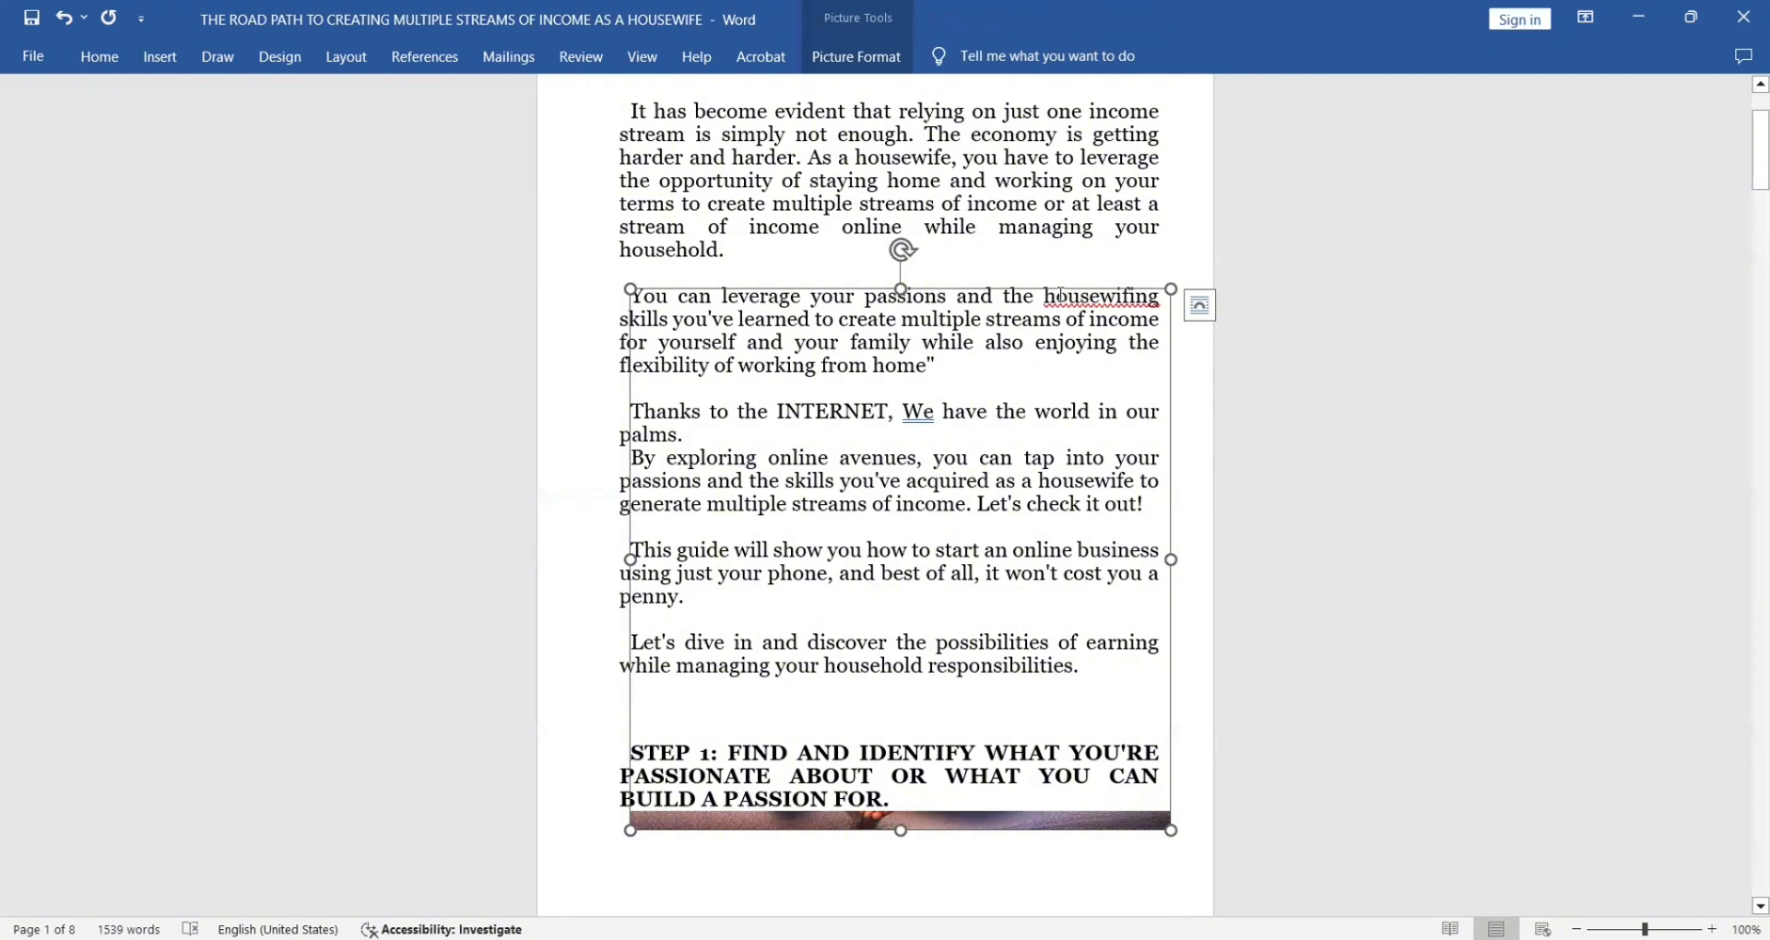
# Set the picture's text wrapping to Top and Bottom, and move it above the paragraph beginning "In the first step"
pyautogui.click(1199, 307)
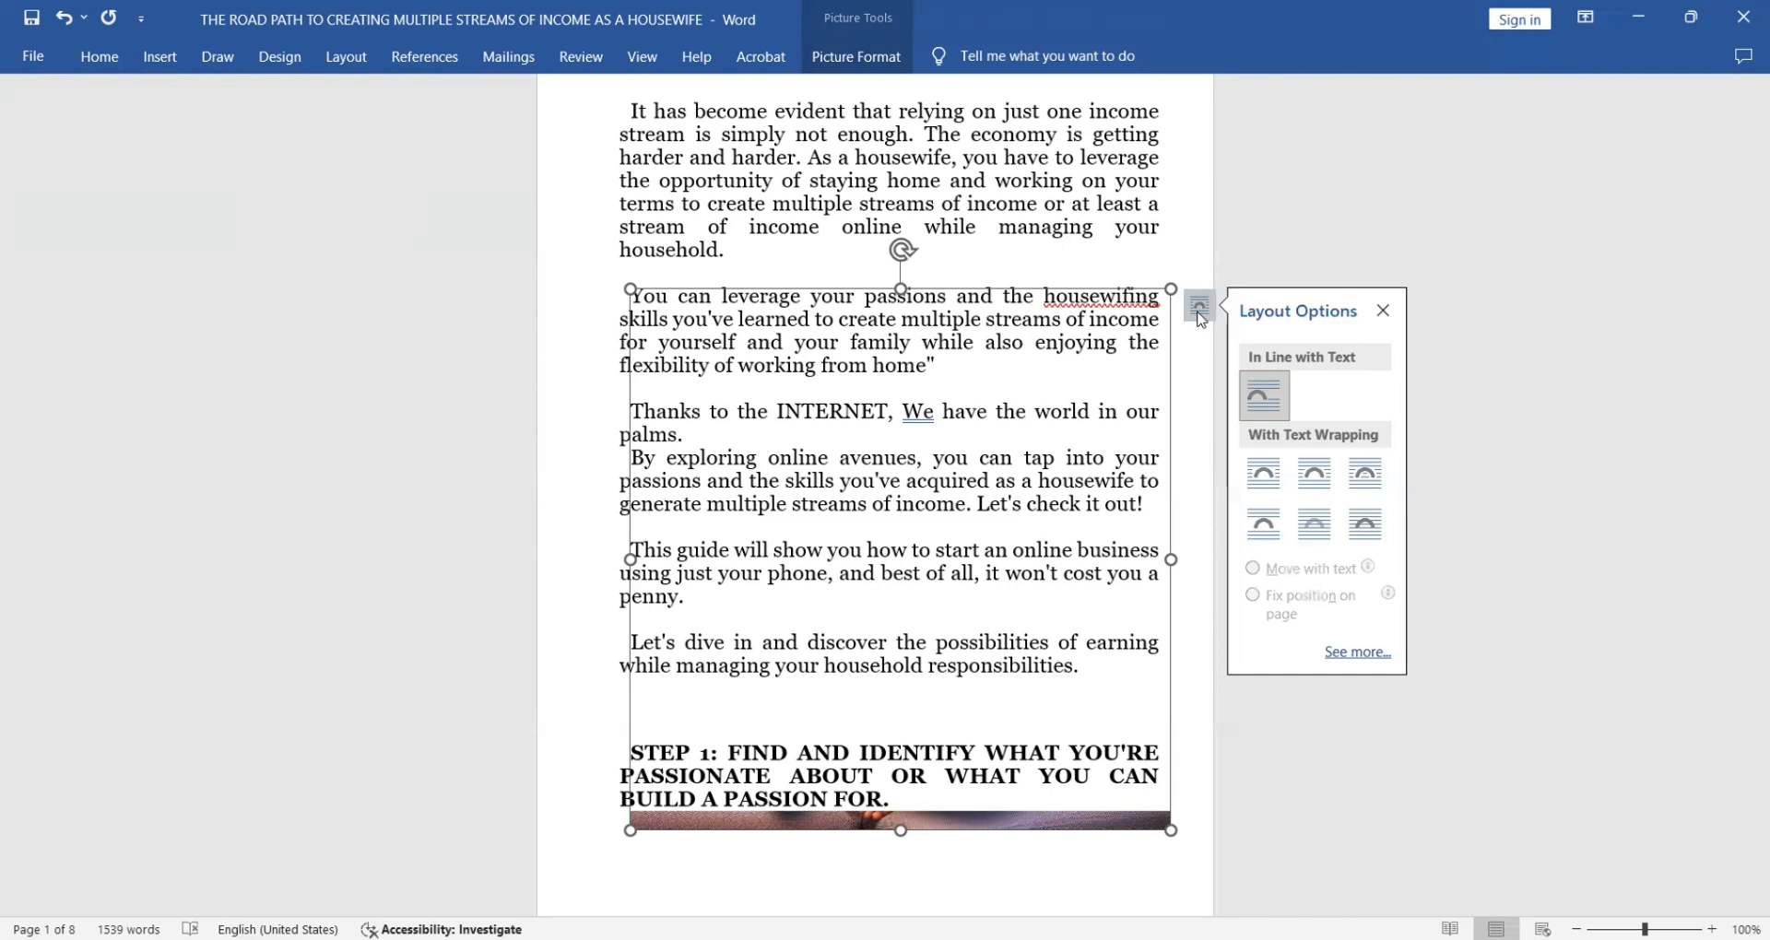
pyautogui.click(1262, 525)
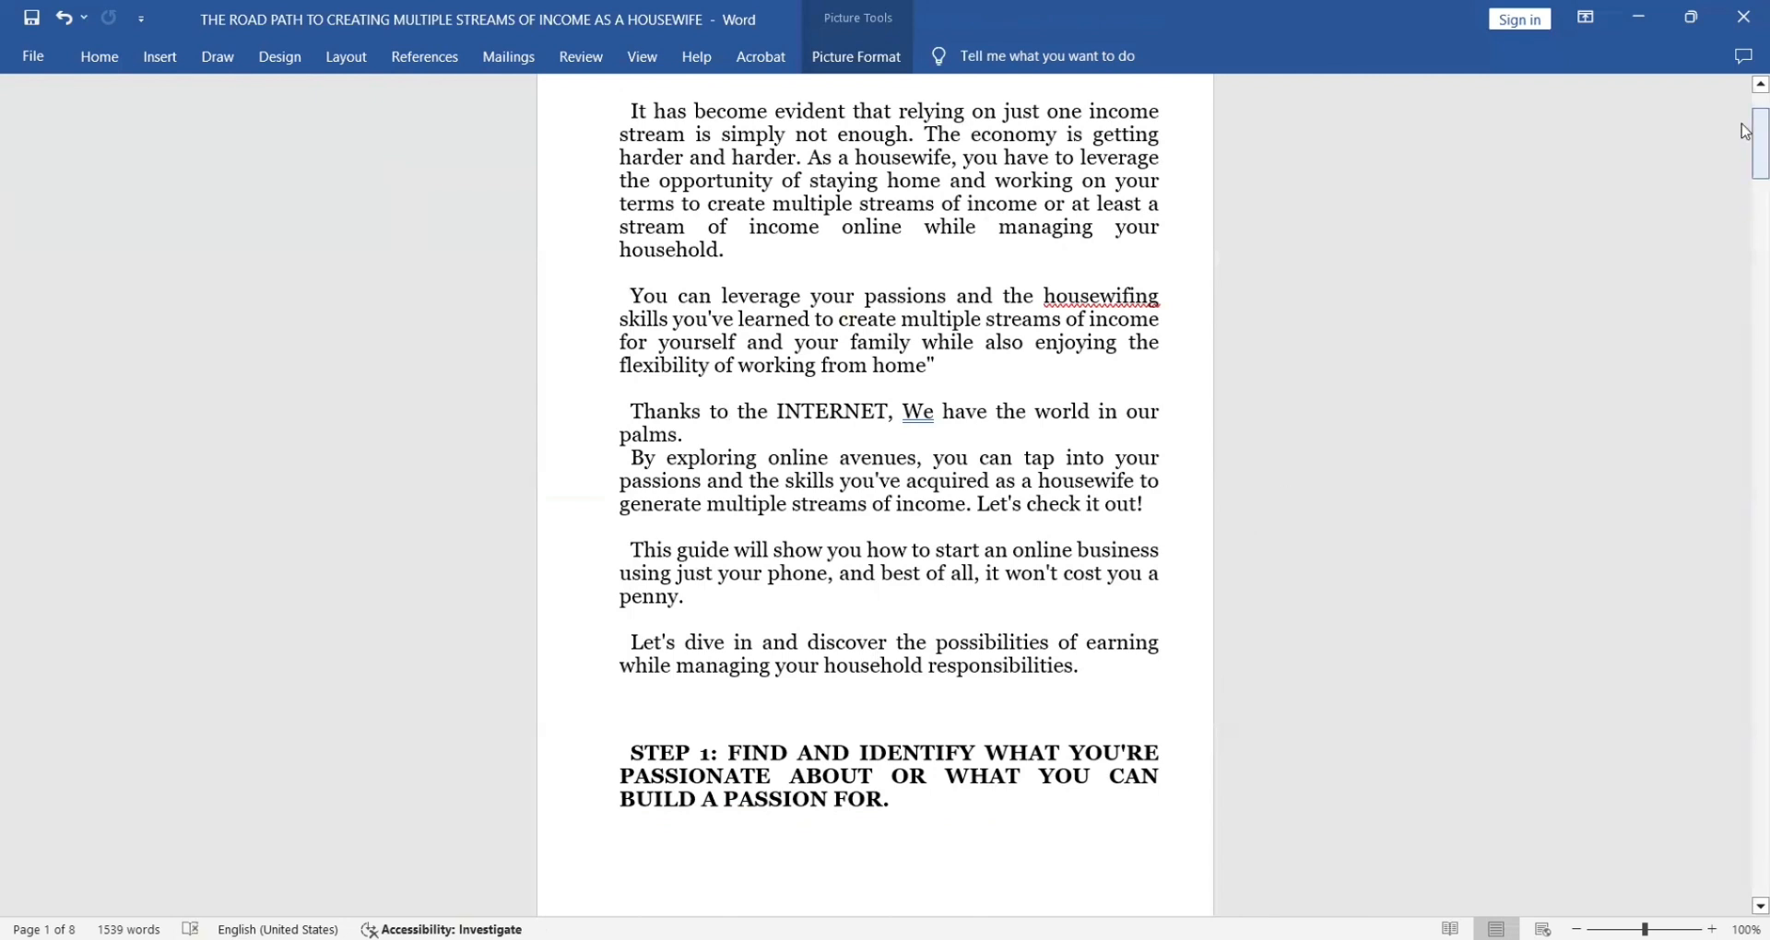
pyautogui.moveTo(1746, 166); pyautogui.dragTo(1745, 238)
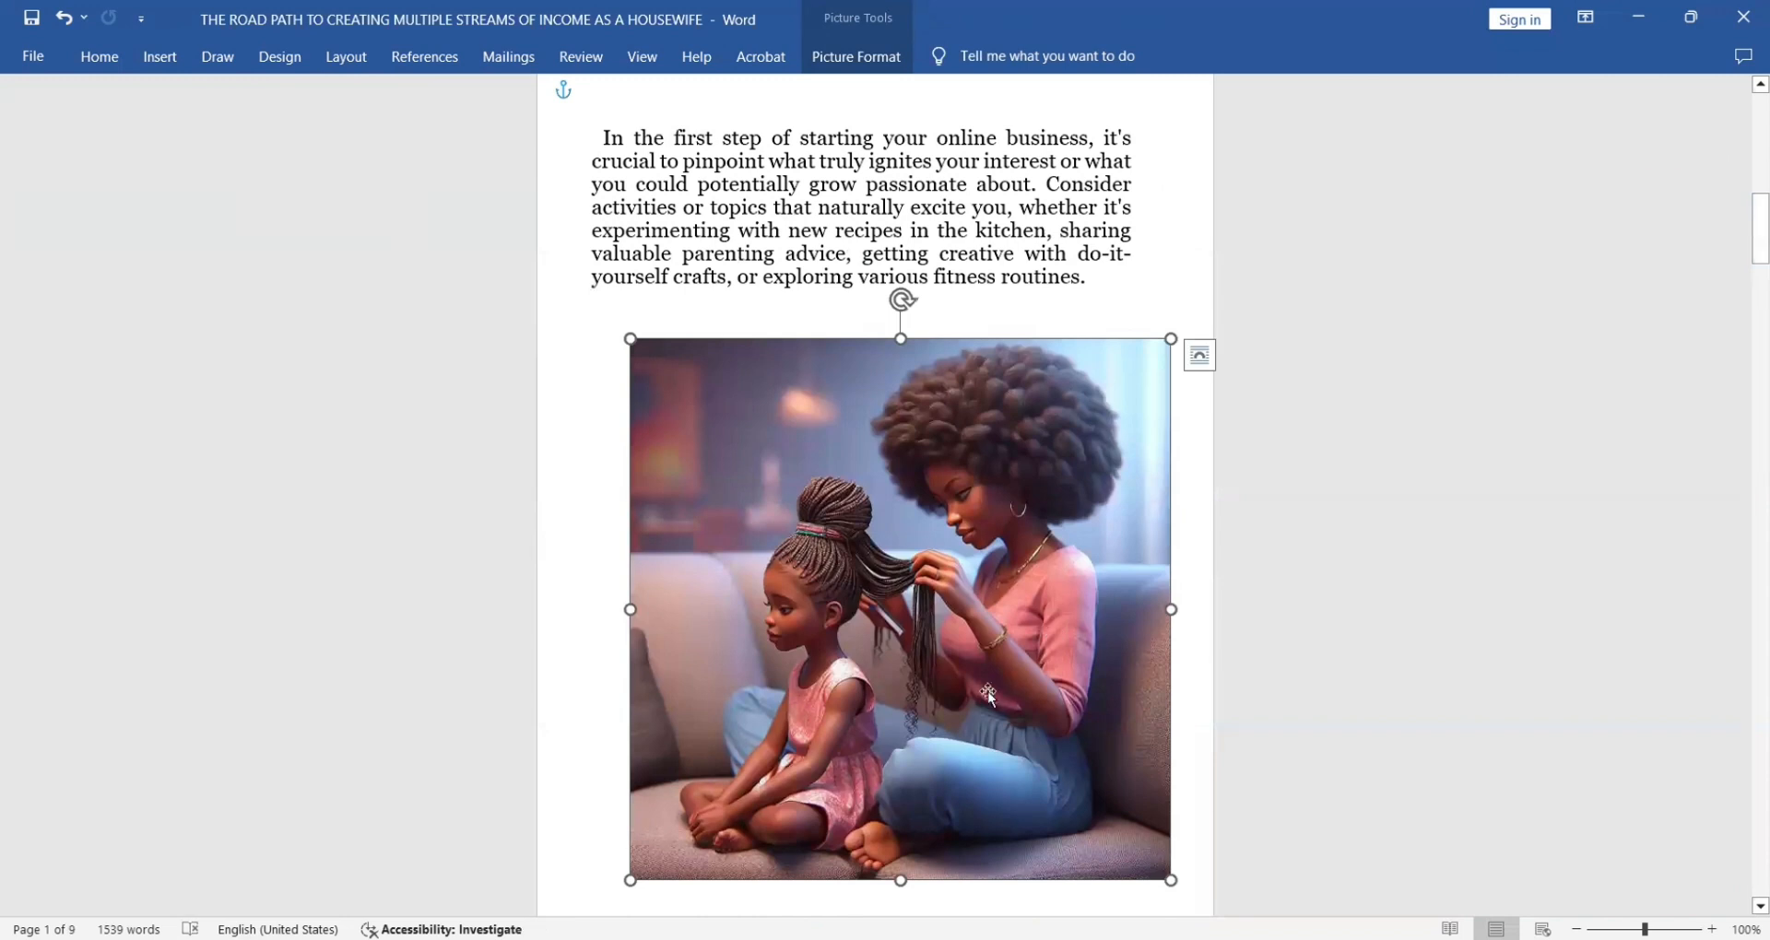
pyautogui.moveTo(980, 698); pyautogui.dragTo(965, 412)
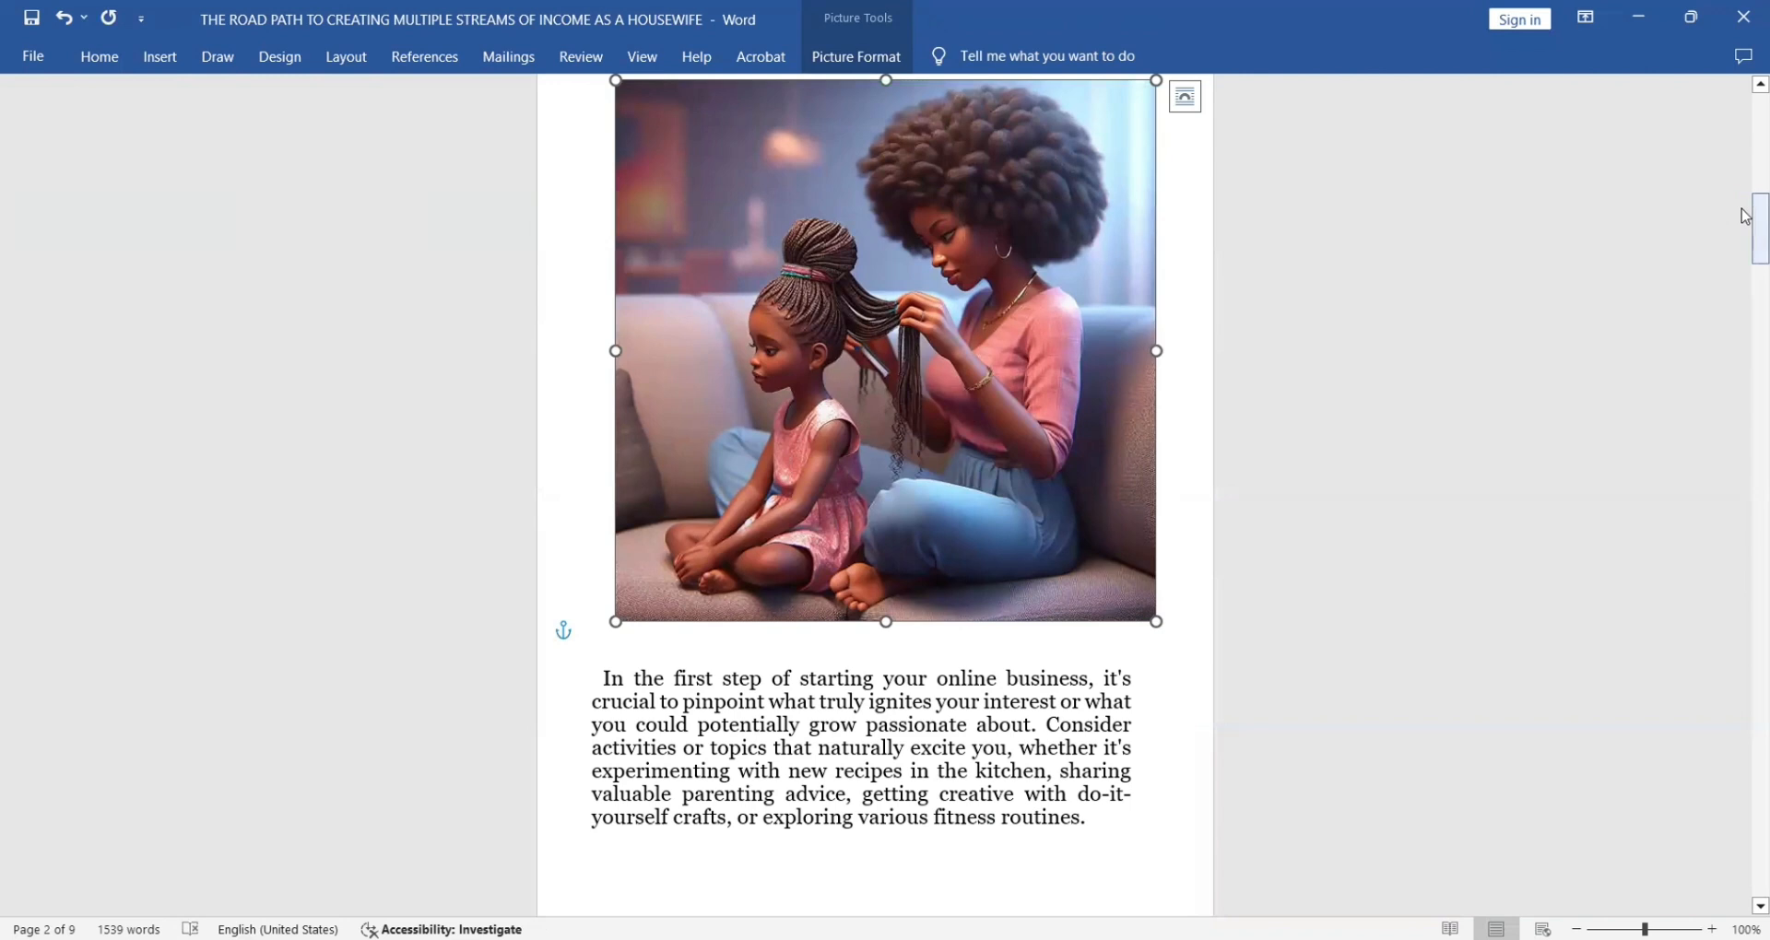
pyautogui.moveTo(1745, 216); pyautogui.dragTo(1745, 158)
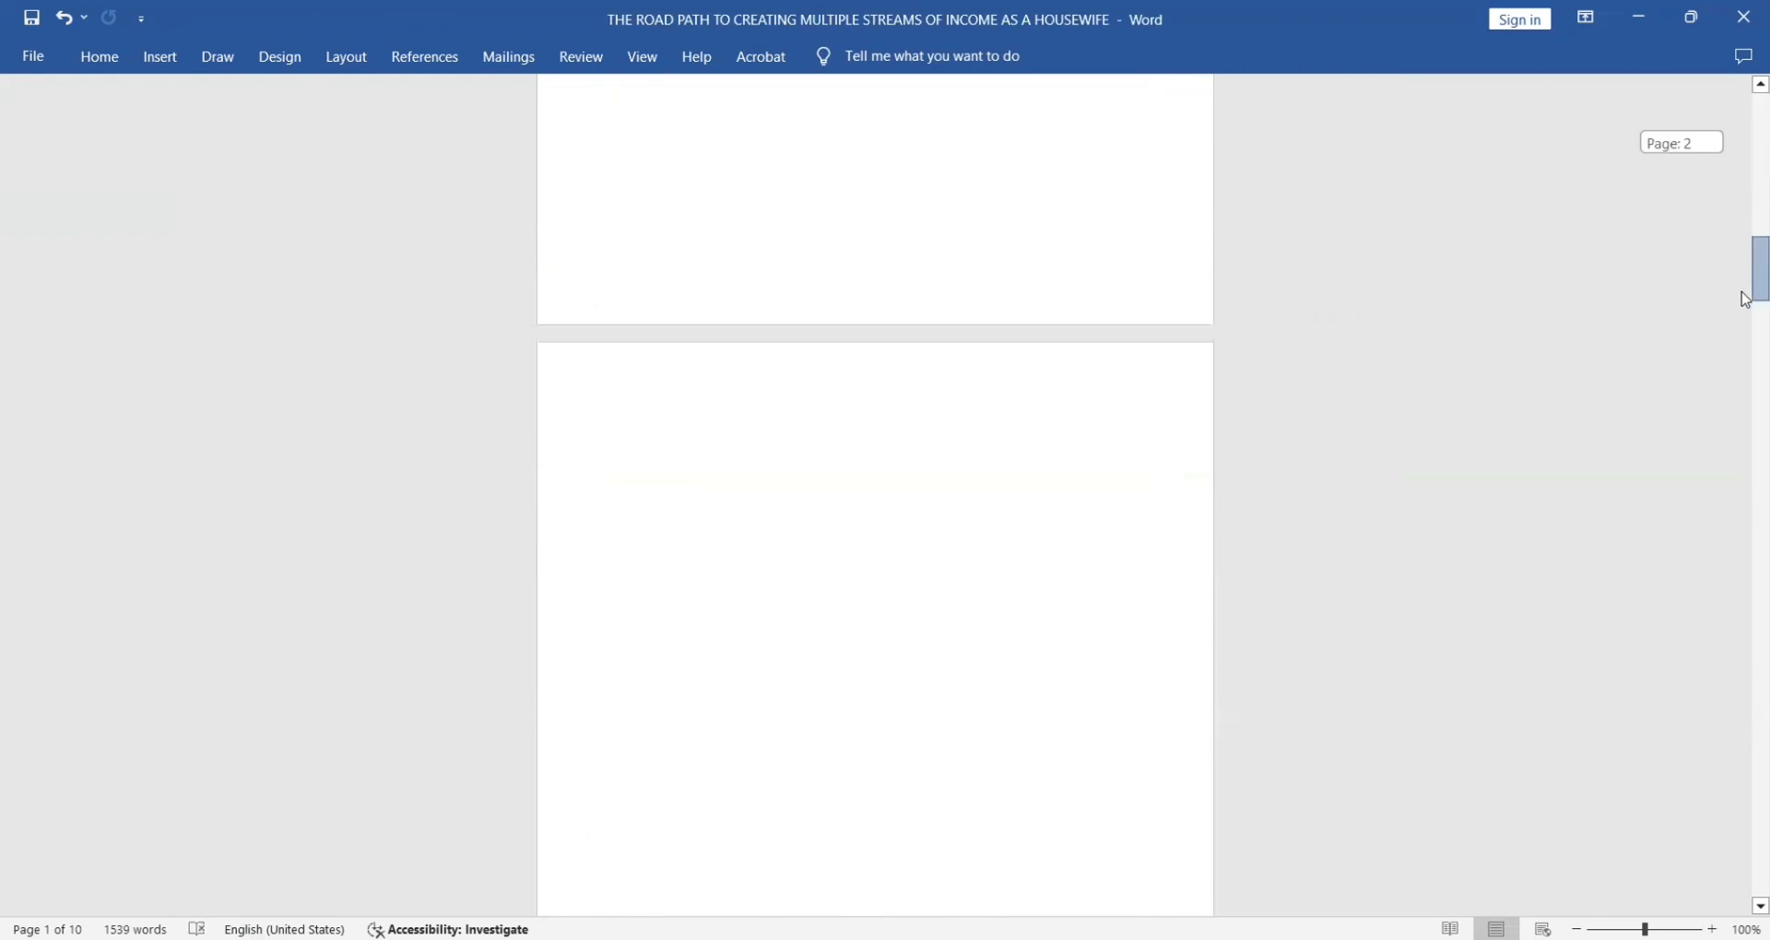
pyautogui.moveTo(1744, 297); pyautogui.dragTo(1745, 138)
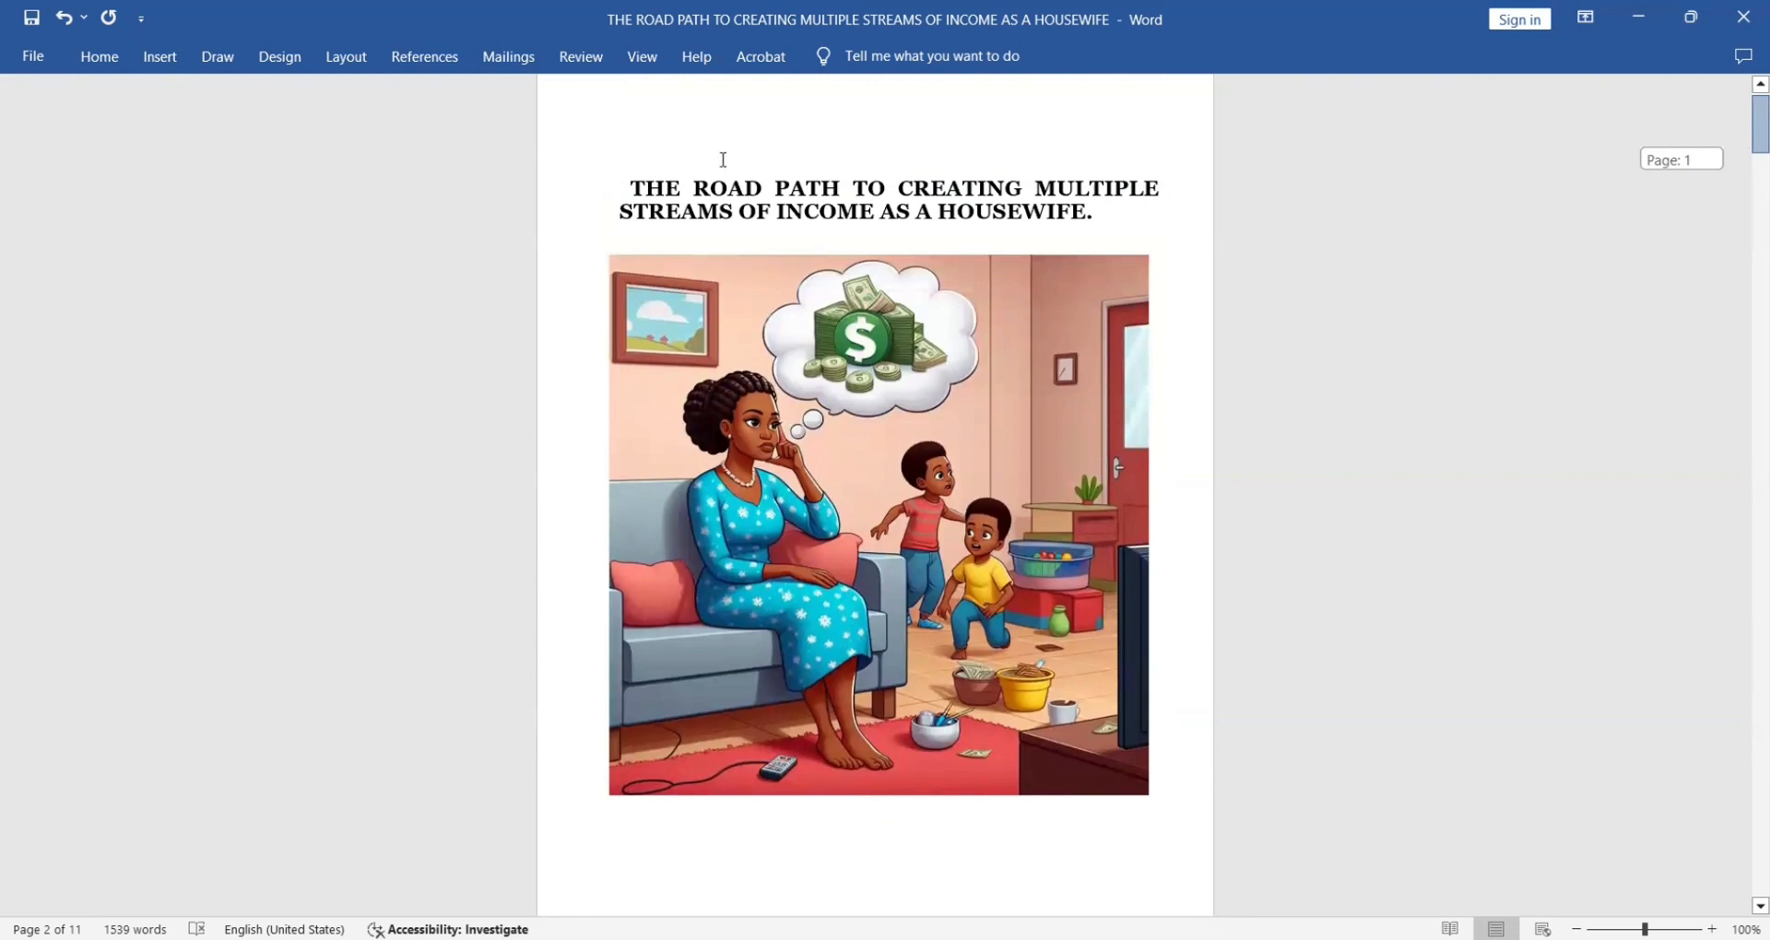
# Undo the last change, and insert a page break between the book title and the opening picture
pyautogui.click(59, 18)
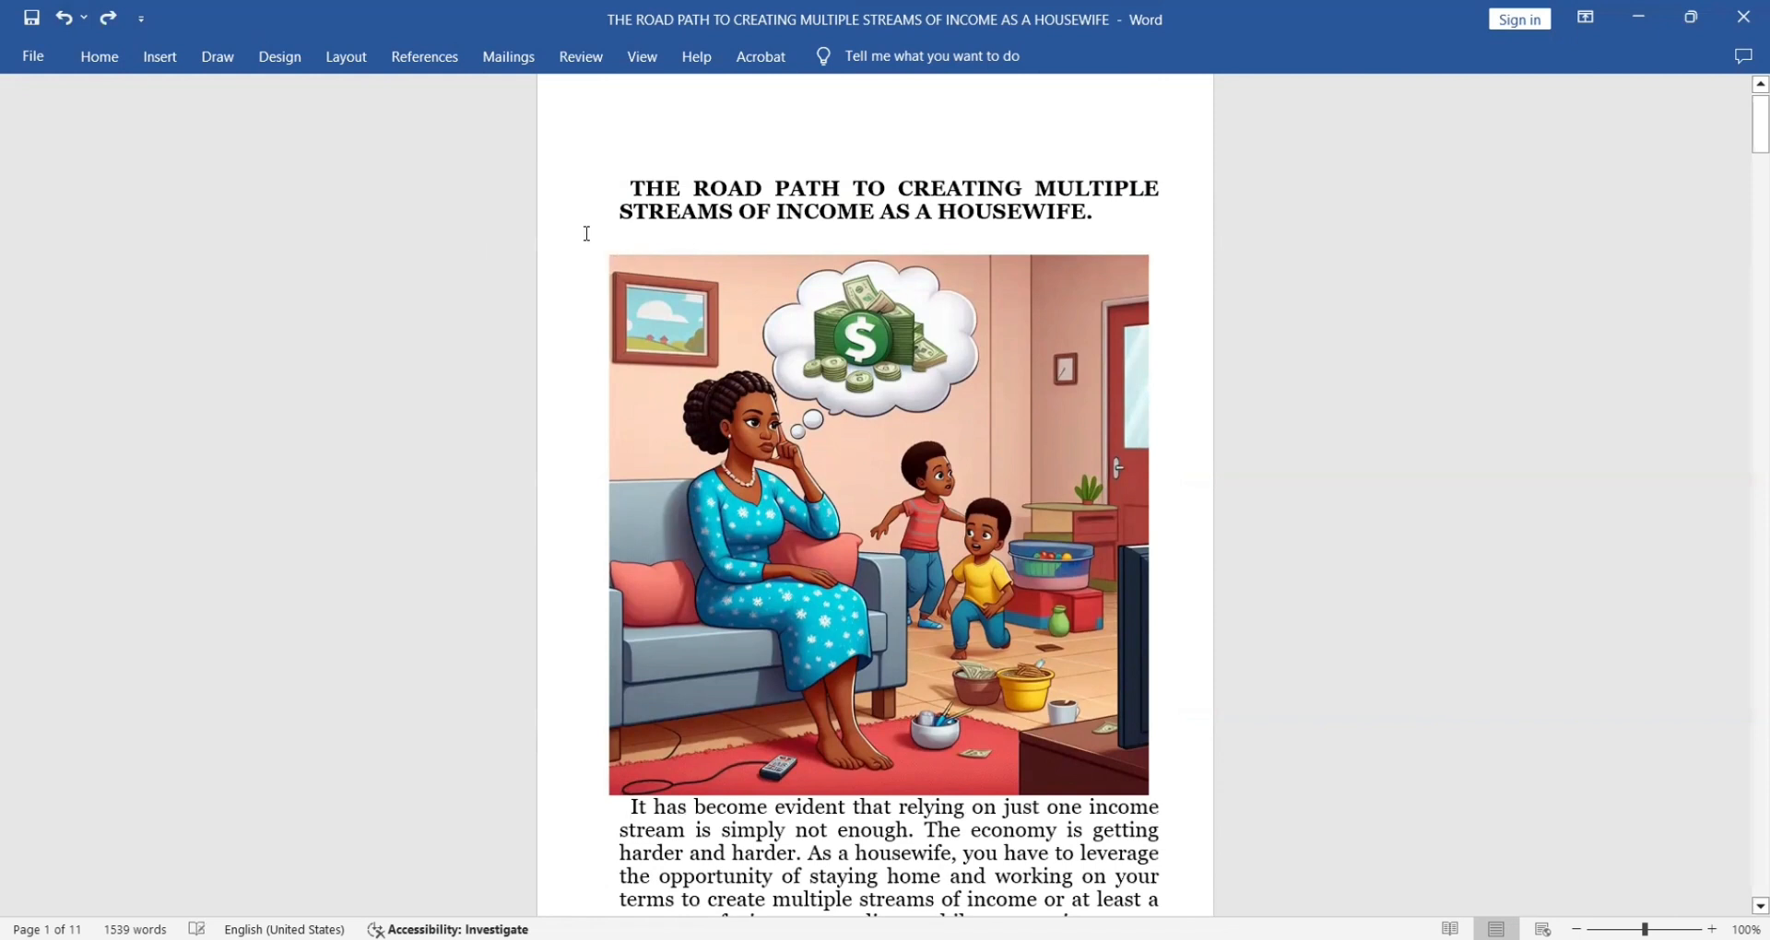
pyautogui.click(160, 57)
pyautogui.click(128, 138)
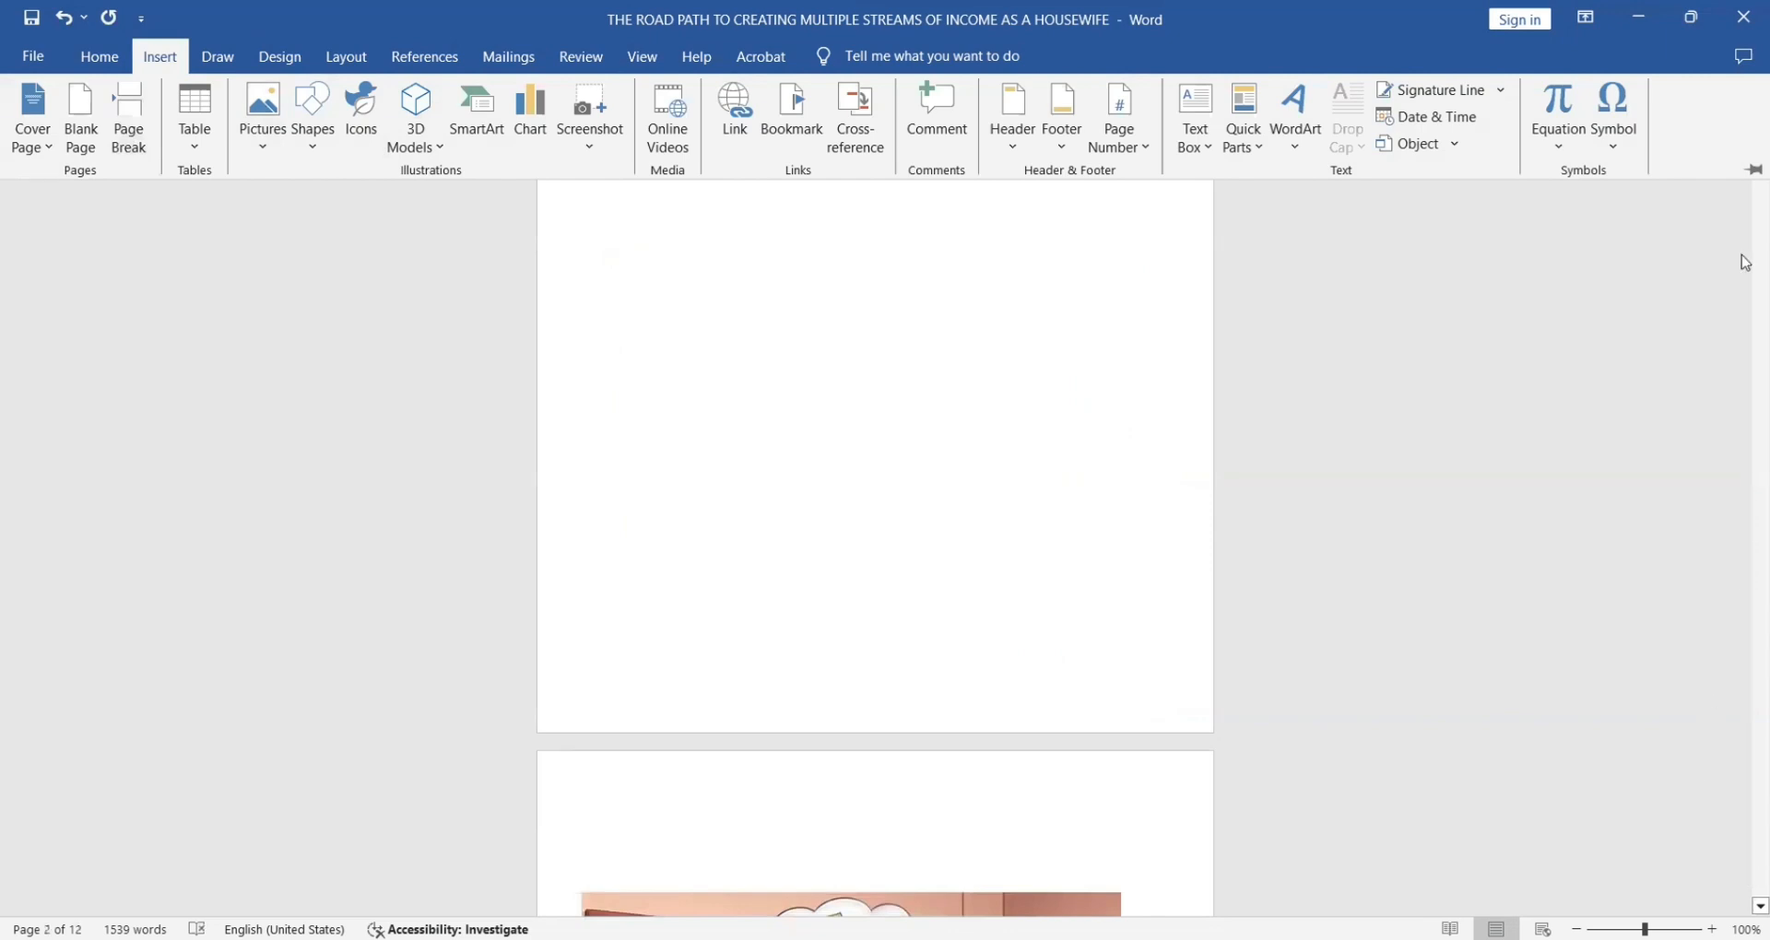
# Add blank lines above the book title to lower it to about the middle of the first page
pyautogui.click(1749, 192)
pyautogui.moveTo(1749, 192); pyautogui.dragTo(1745, 117)
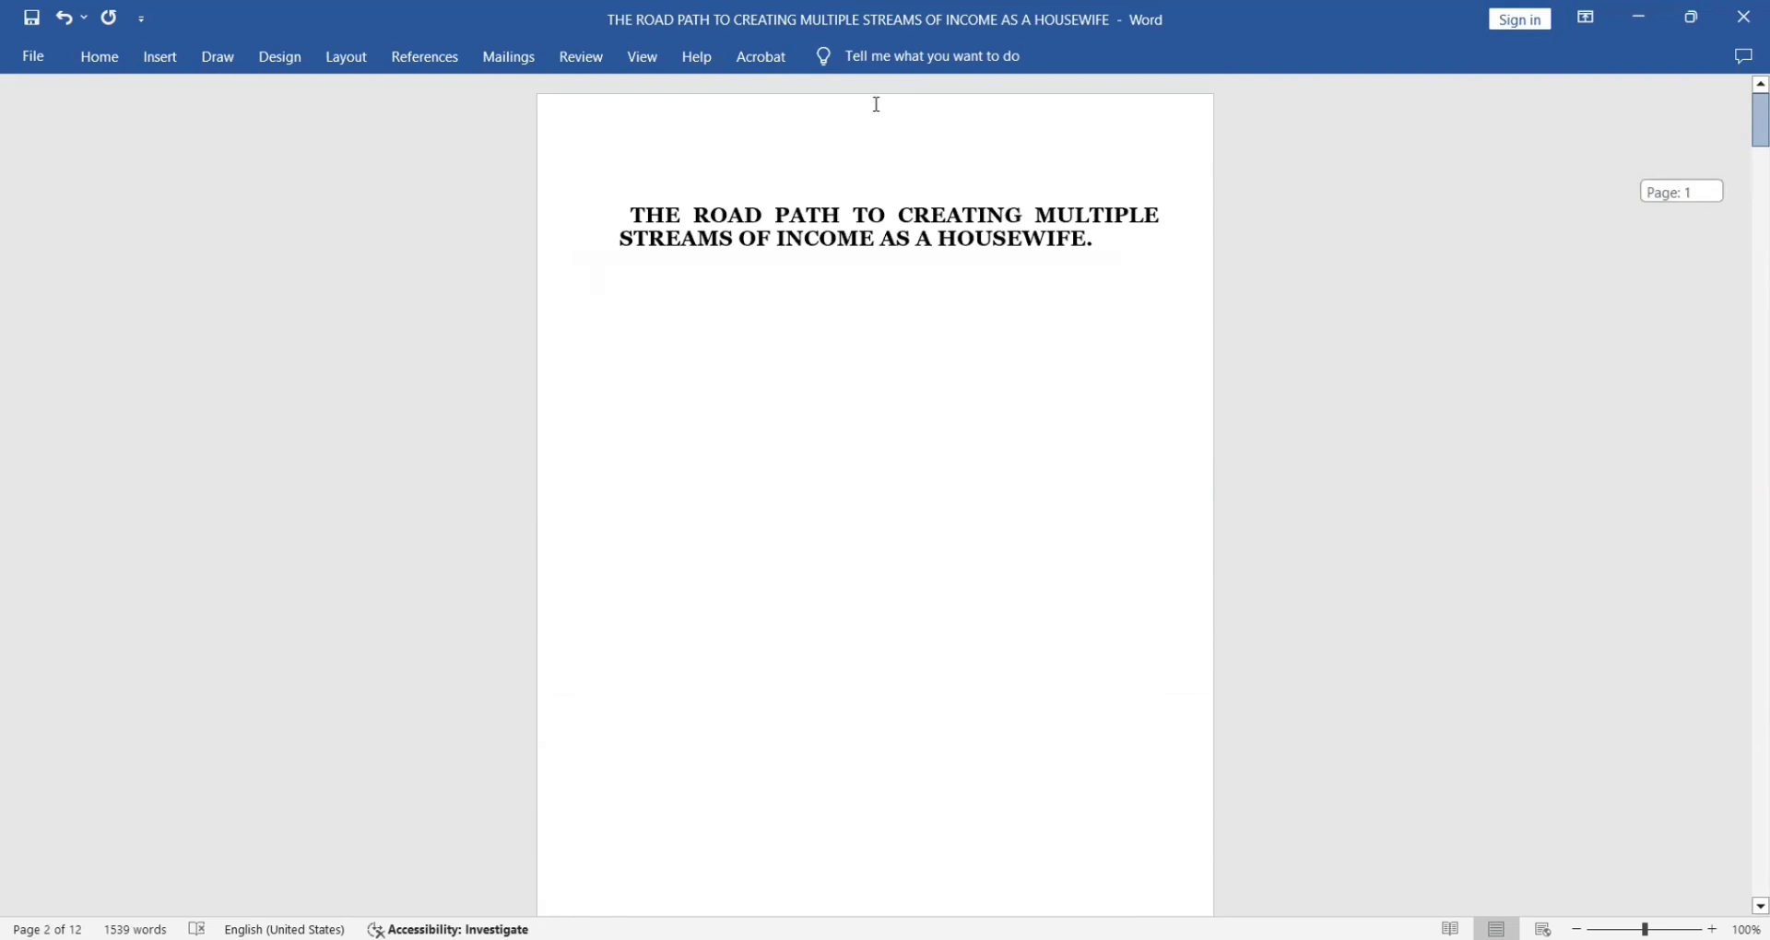
pyautogui.click(631, 178)
pyautogui.press('Return')
pyautogui.press('Return')
pyautogui.press('Return')
pyautogui.press('Return')
pyautogui.press('Return')
pyautogui.press('Return')
pyautogui.press('Return')
pyautogui.press('Return')
pyautogui.press('Return')
pyautogui.press('Return')
pyautogui.press('Return')
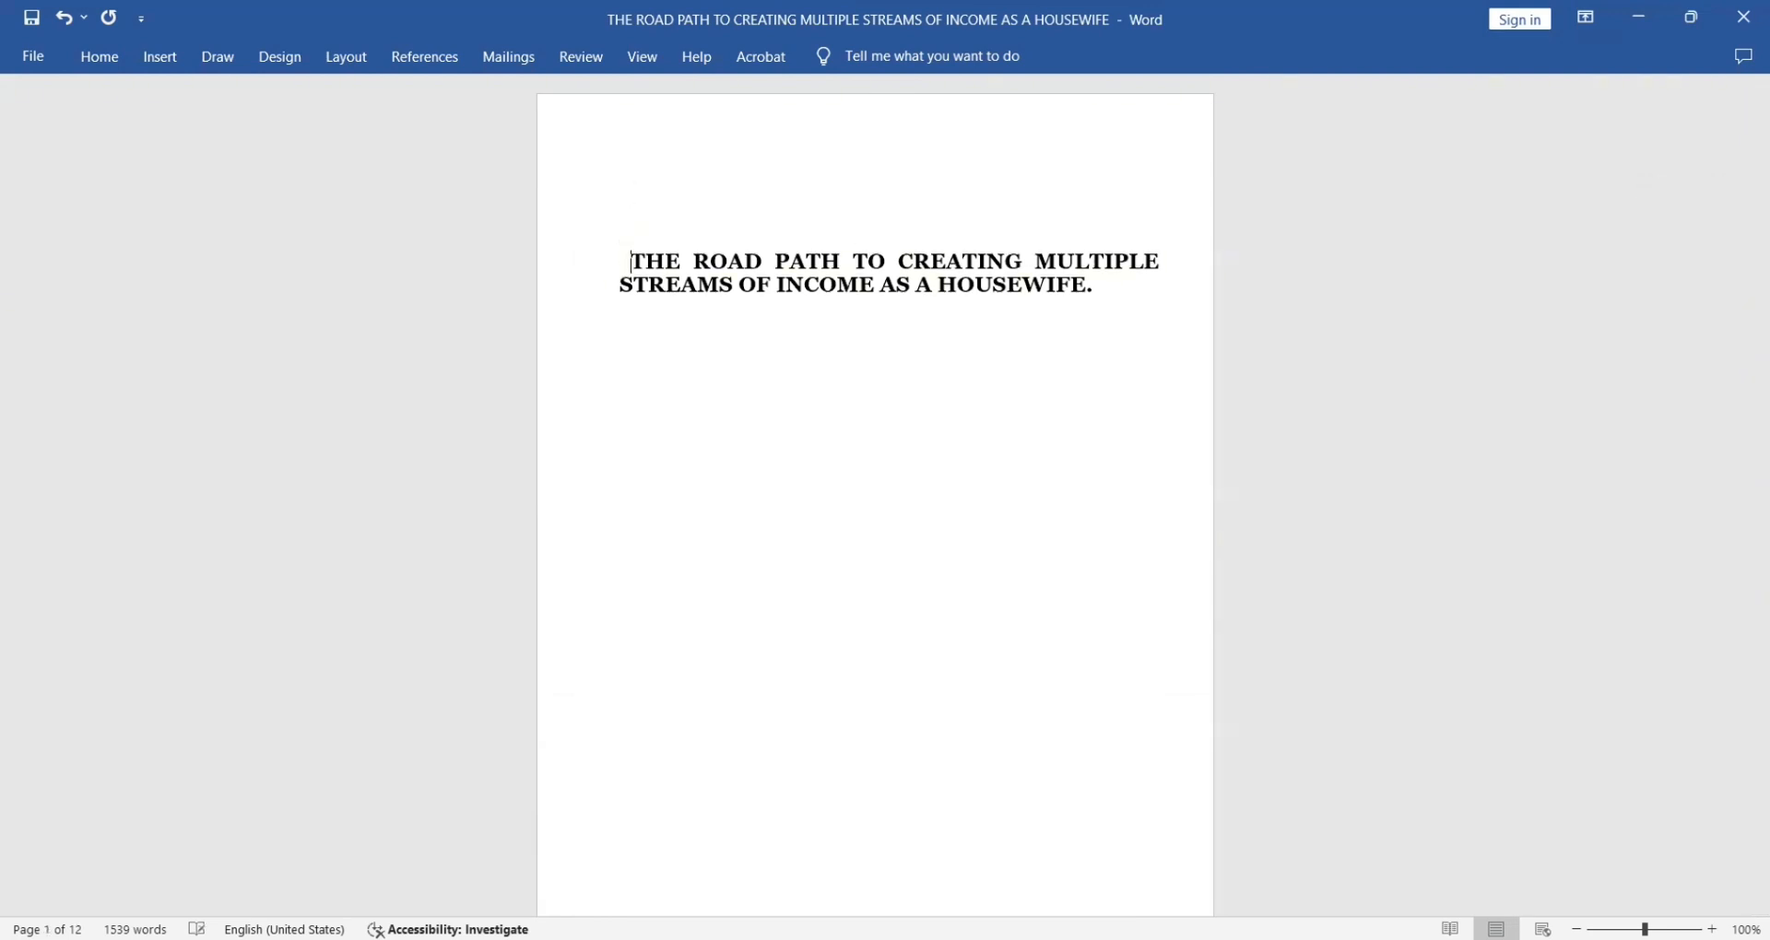
pyautogui.press('Return')
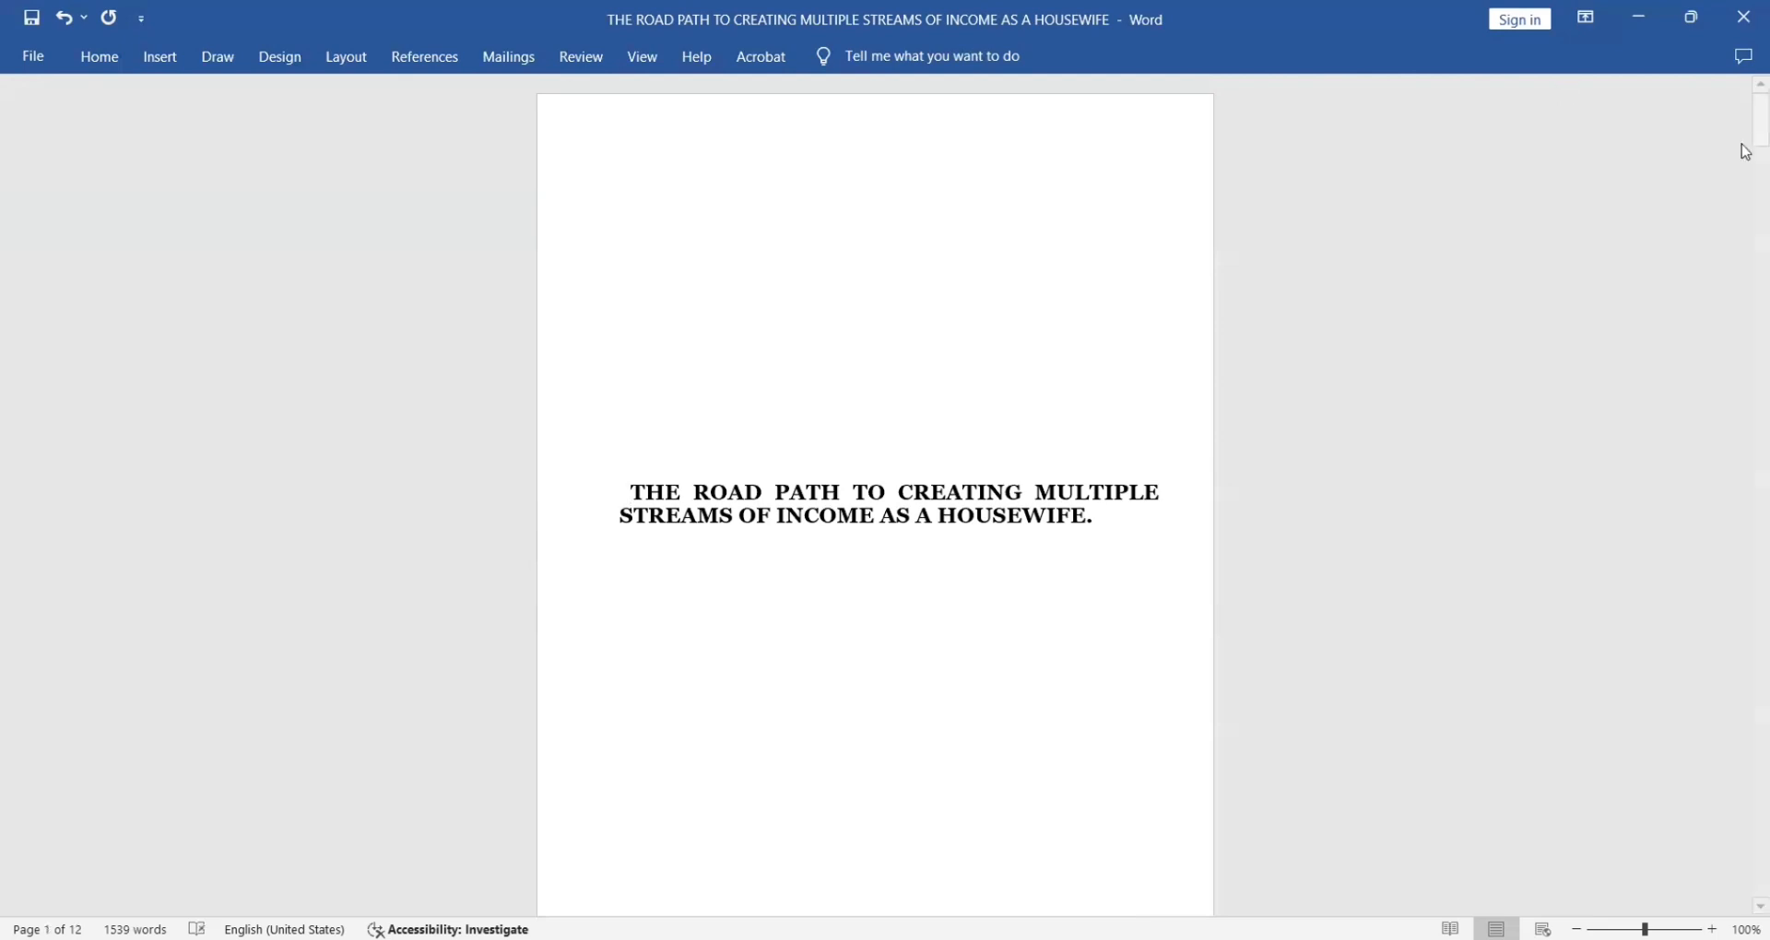
# Start STEP 1 on a new page with a page break, and adjust the blank lines above and below its heading
pyautogui.moveTo(1745, 147); pyautogui.dragTo(1745, 273)
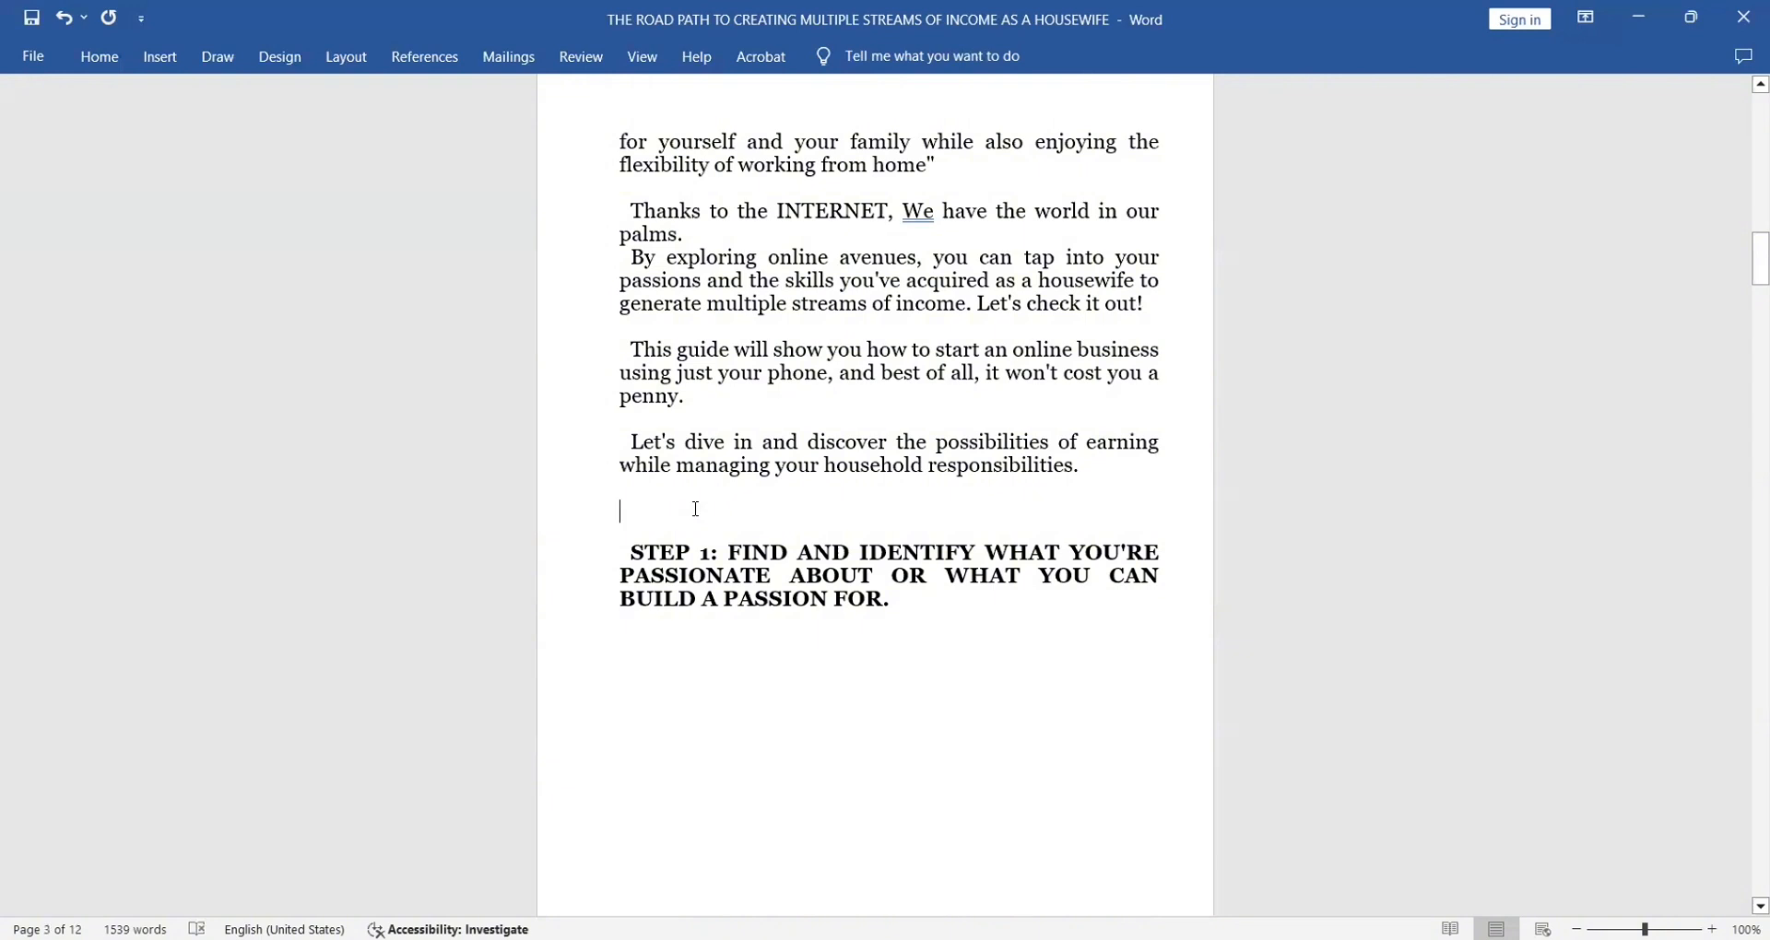
pyautogui.click(169, 69)
pyautogui.click(129, 118)
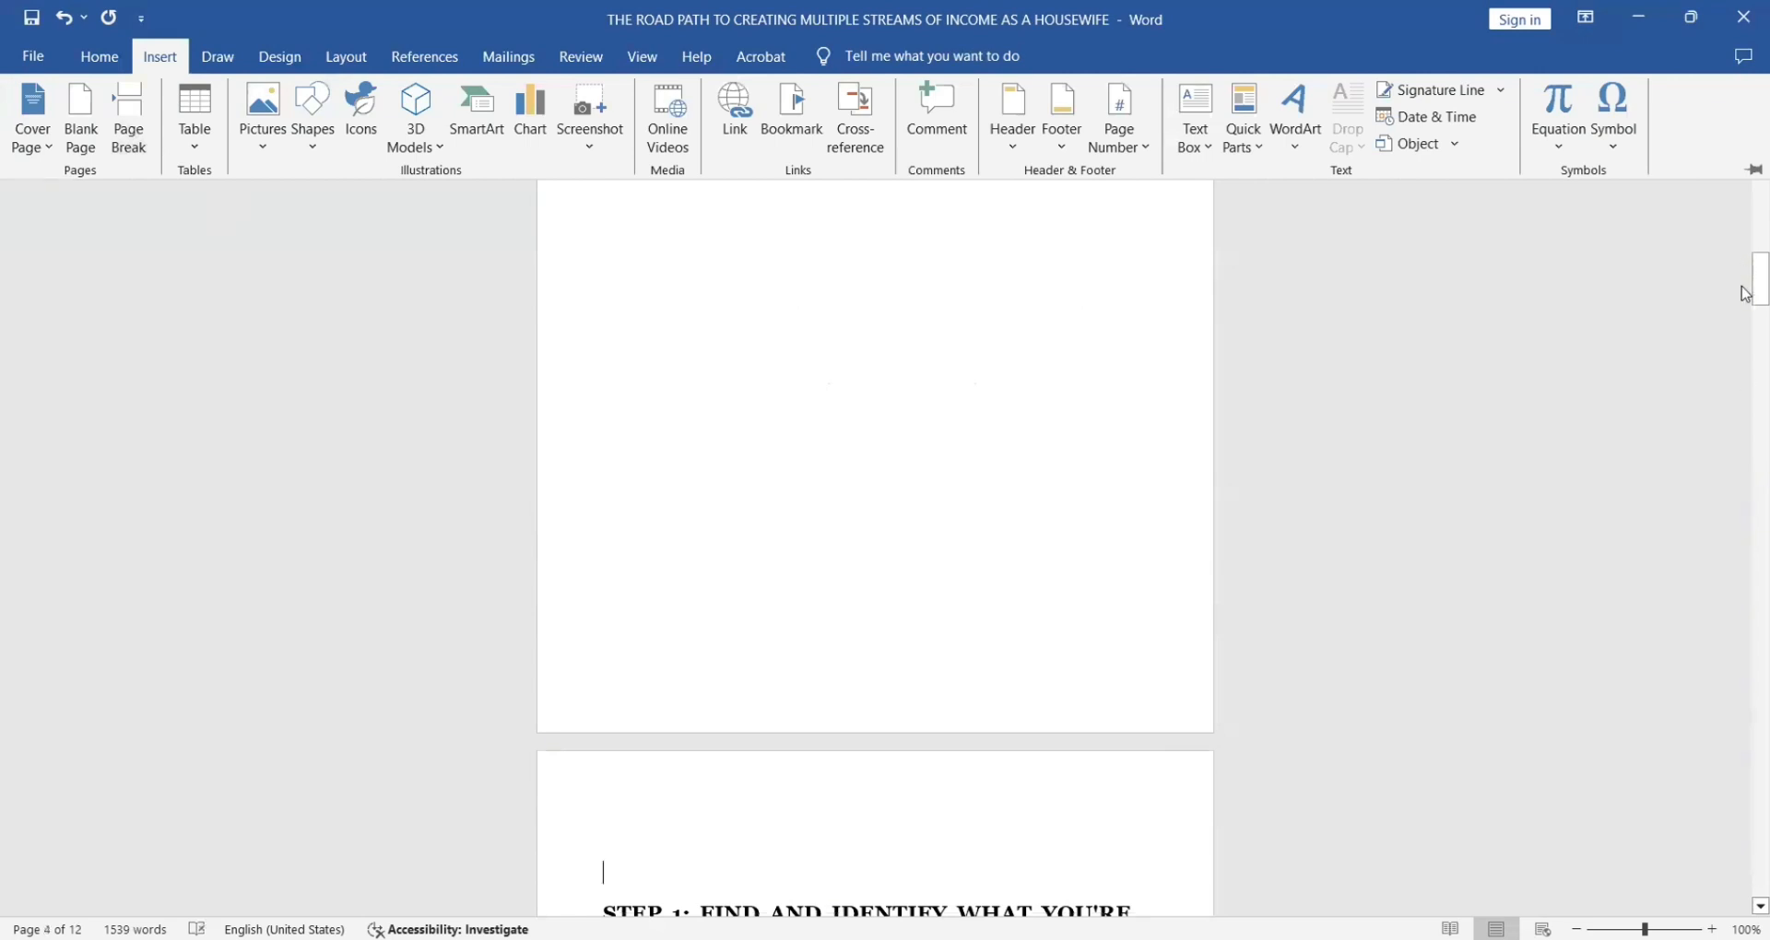
pyautogui.scroll(-5, 1745, 293)
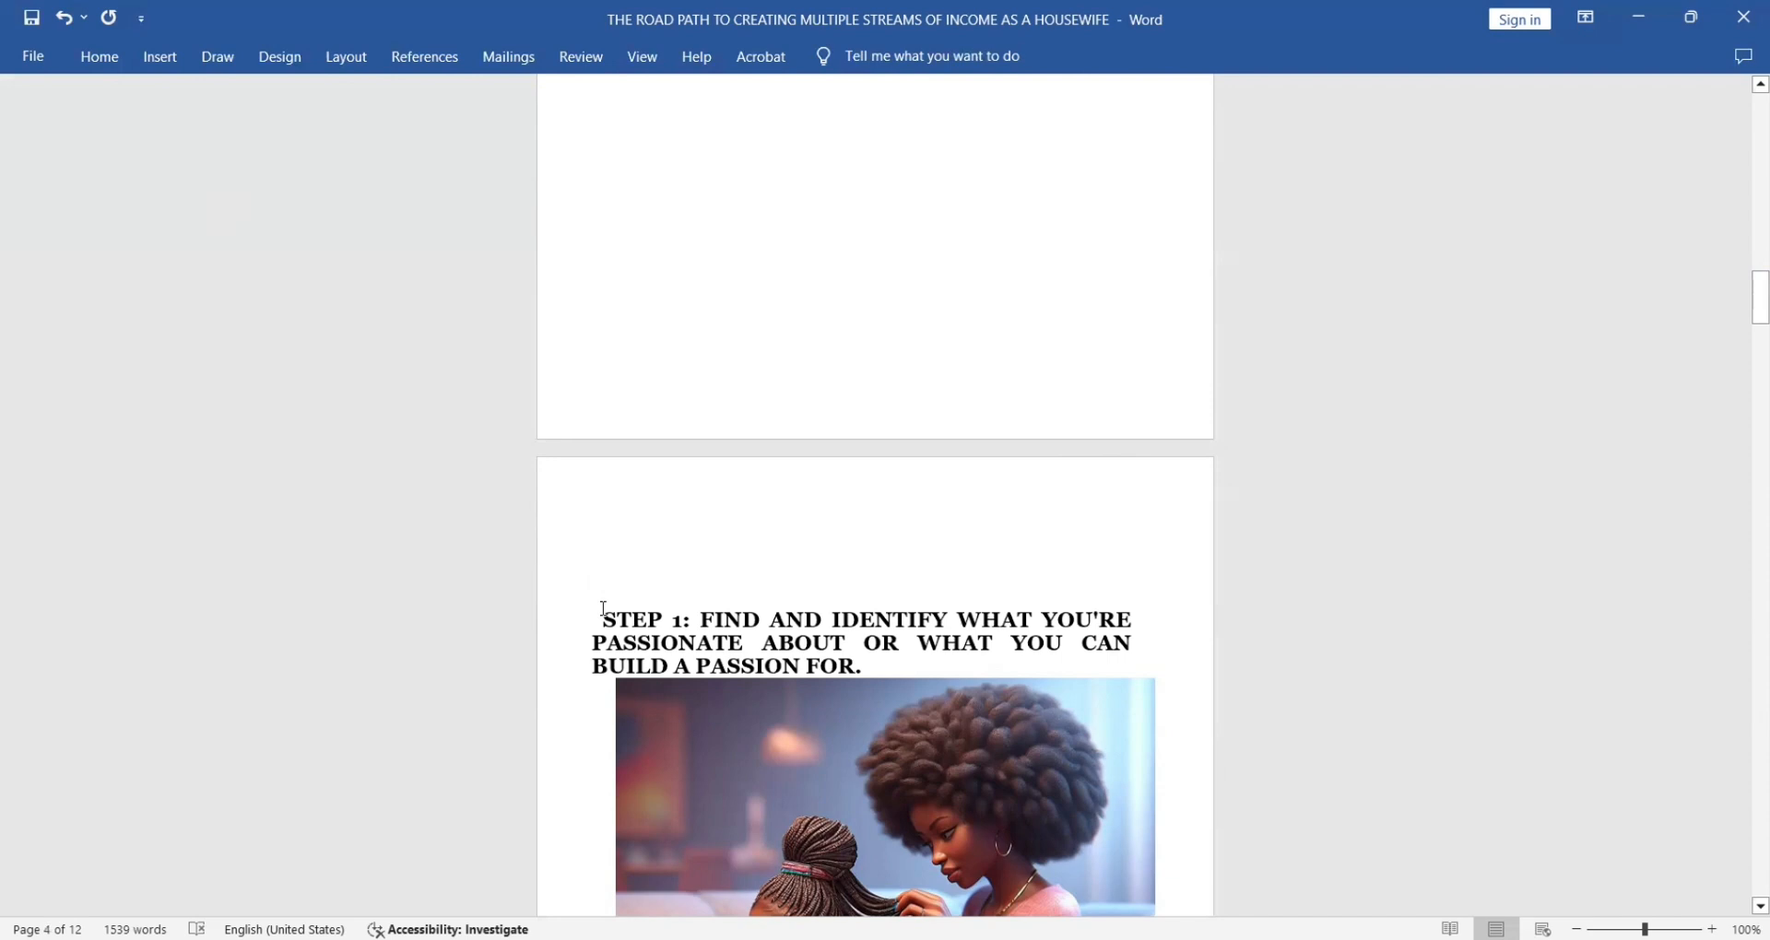
pyautogui.press('BackSpace')
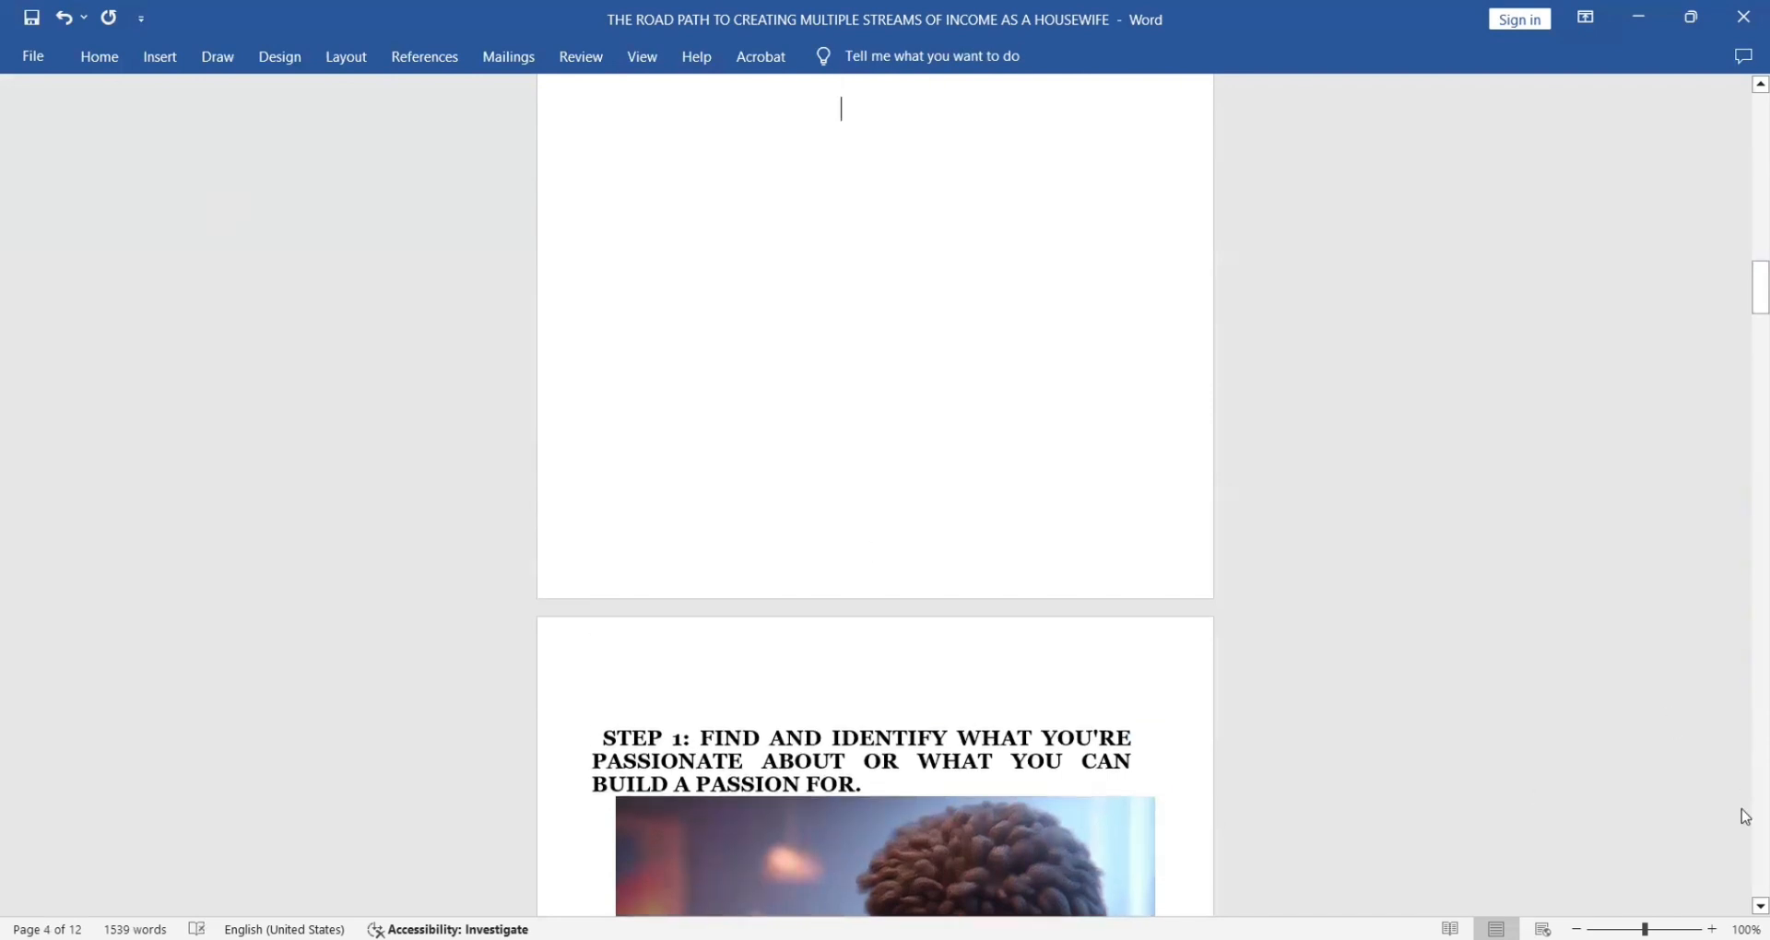
pyautogui.moveTo(1745, 283); pyautogui.dragTo(1746, 316)
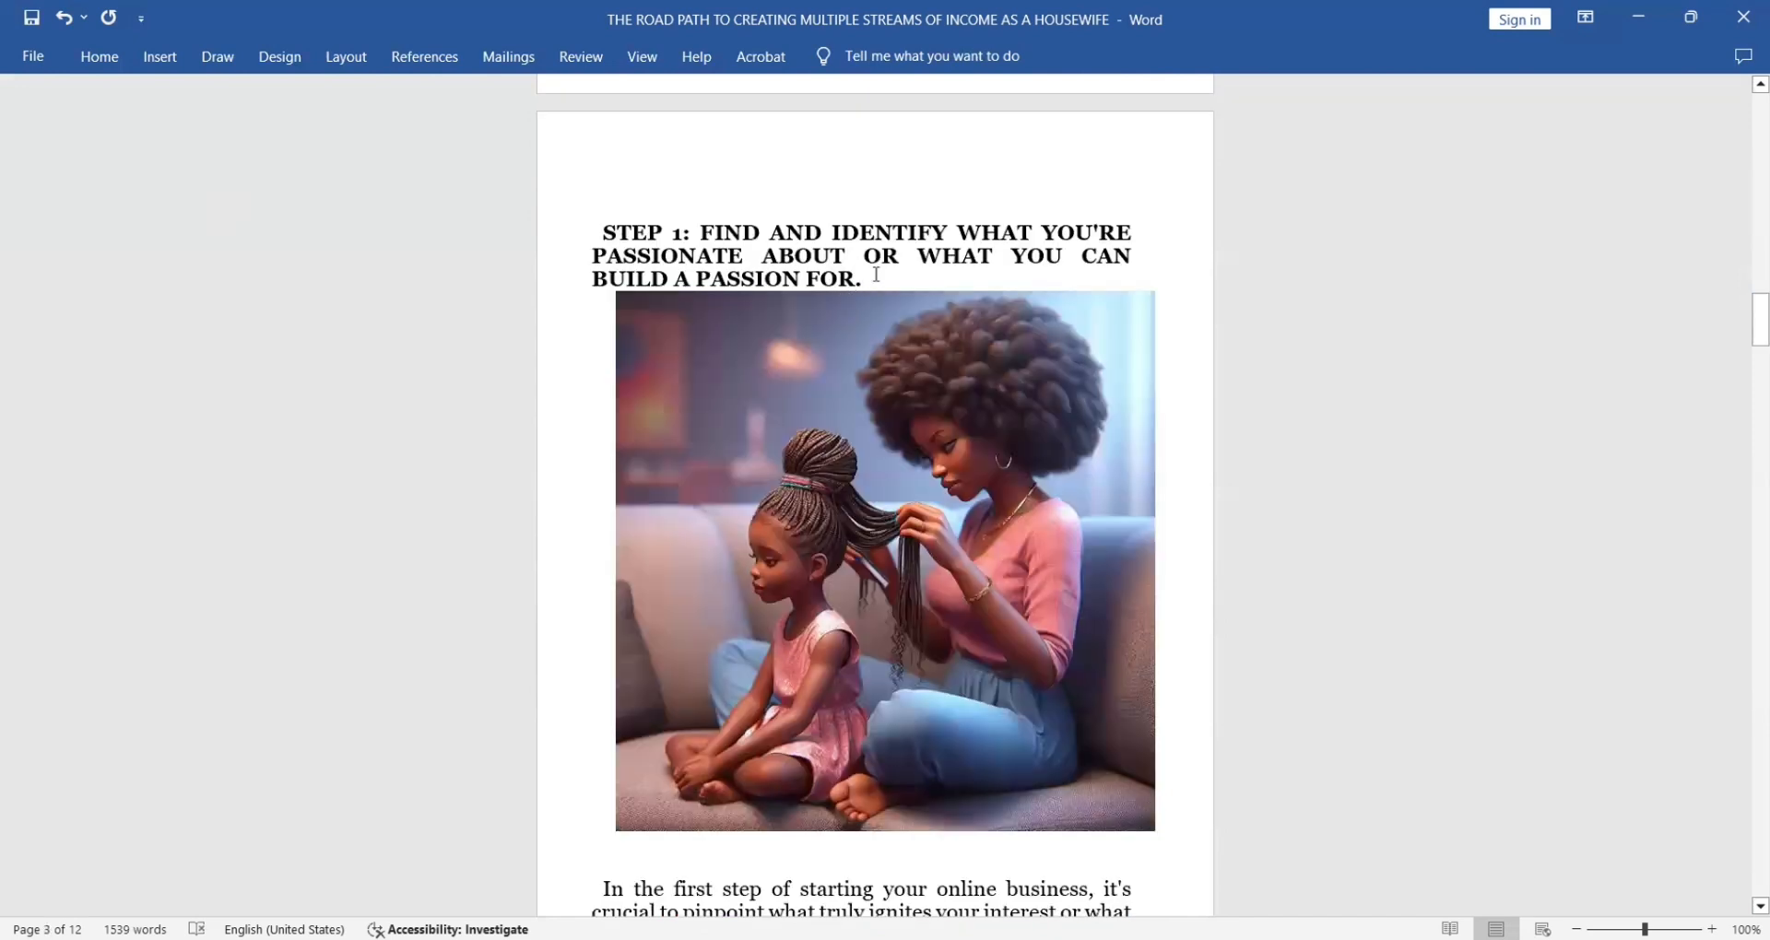
pyautogui.press('Return')
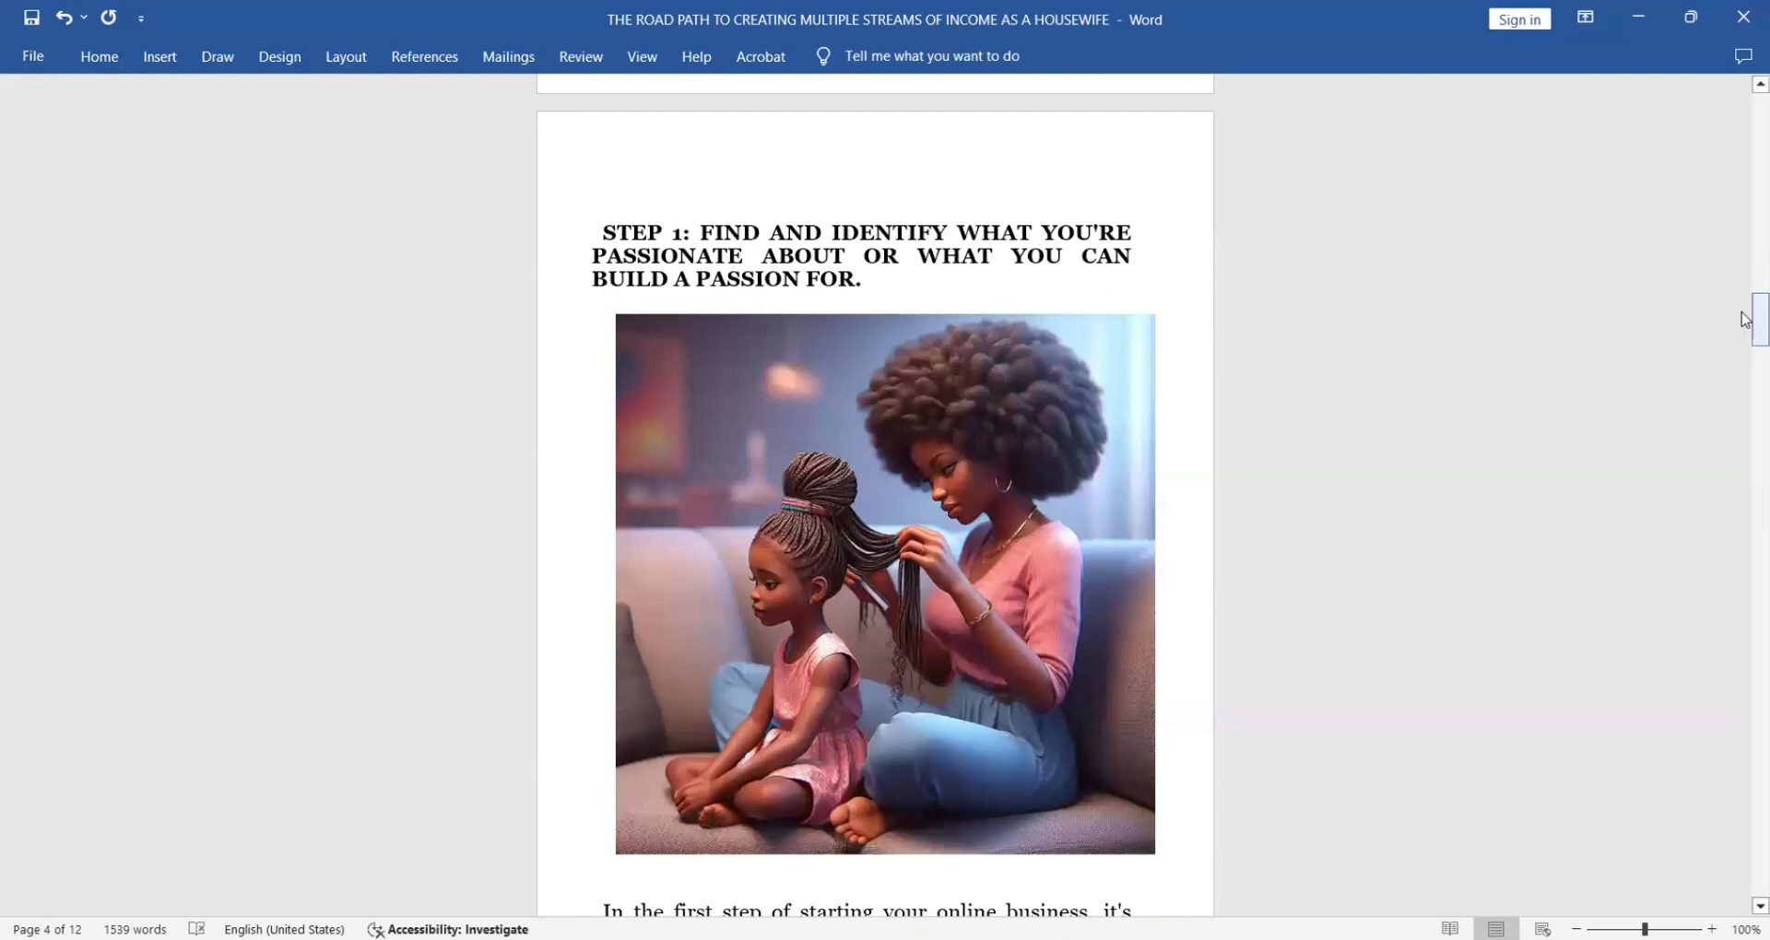
# Delete the extra blank lines above the STEP 2 heading and keep the heading at the start of a new page
pyautogui.moveTo(1745, 322); pyautogui.dragTo(1745, 452)
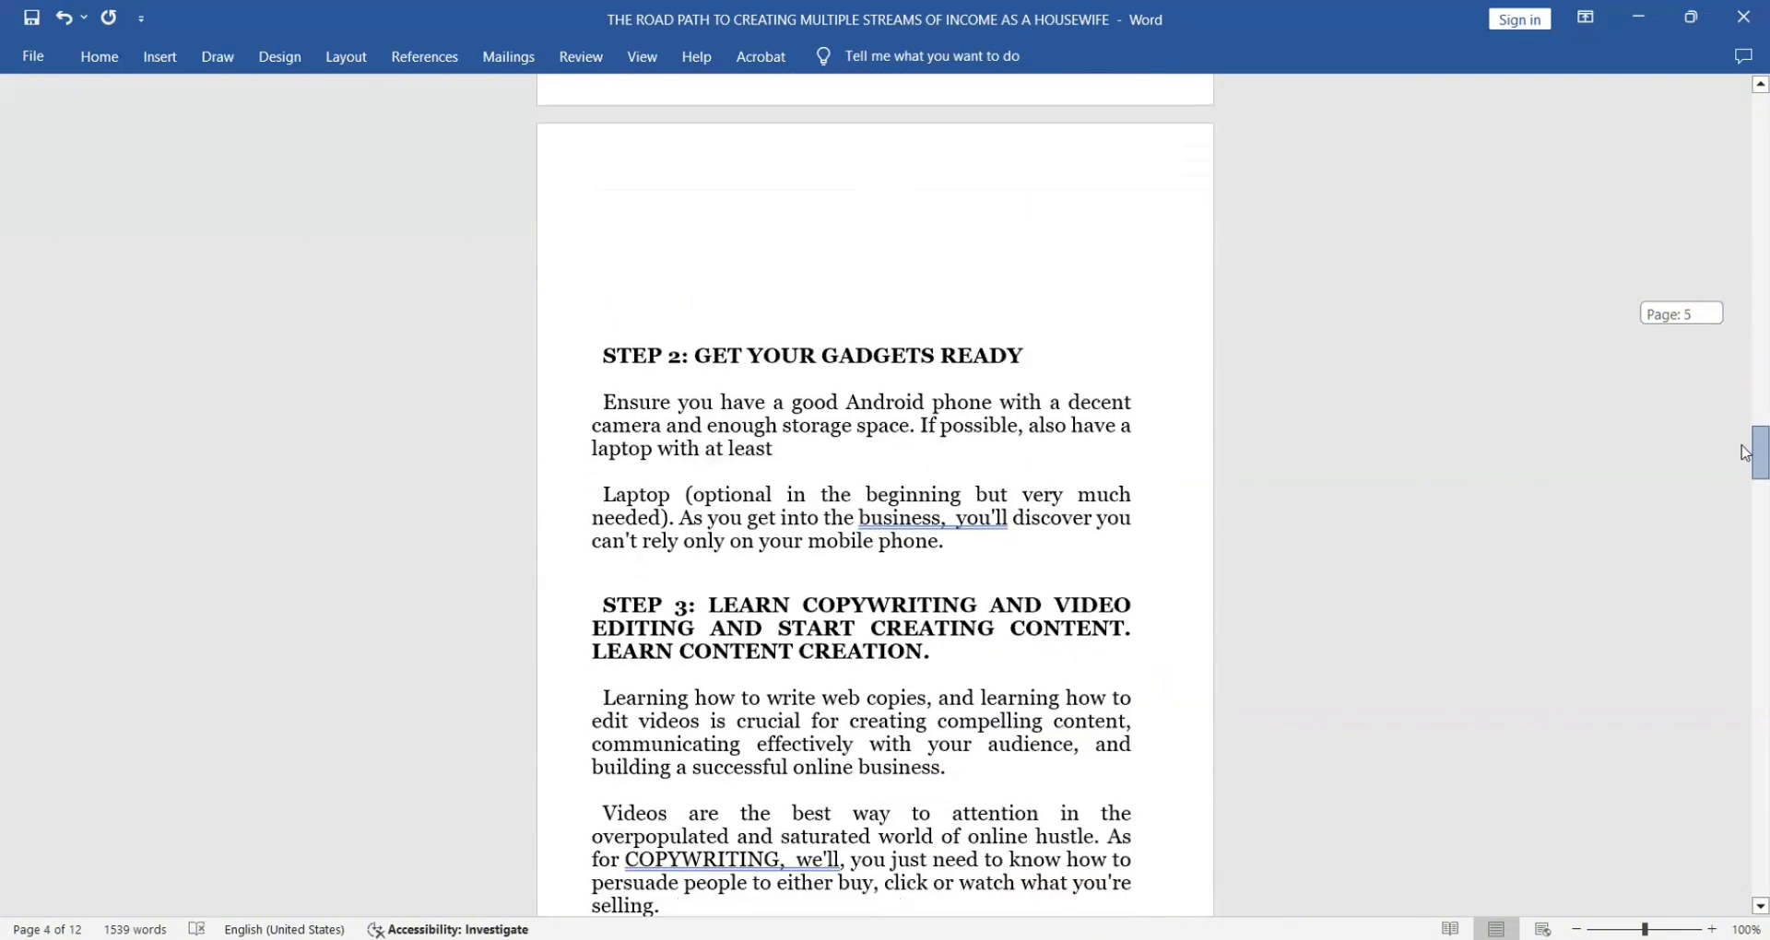
pyautogui.click(614, 277)
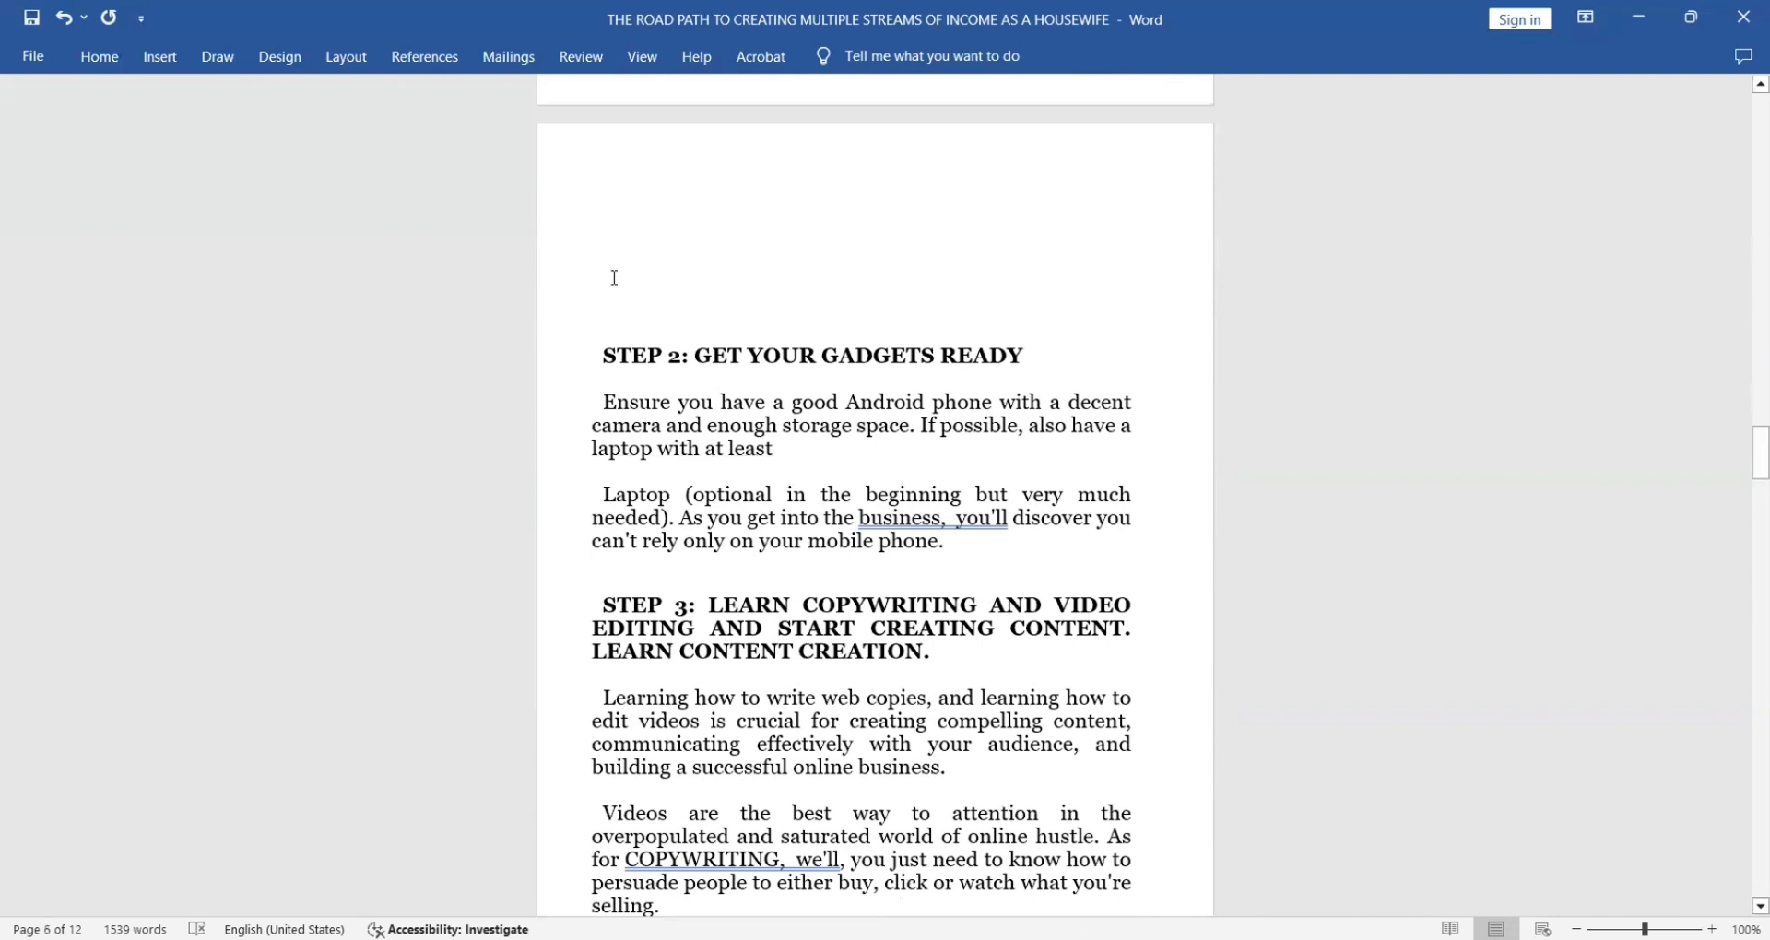
pyautogui.press('BackSpace')
pyautogui.press('BackSpace')
pyautogui.press('BackSpace')
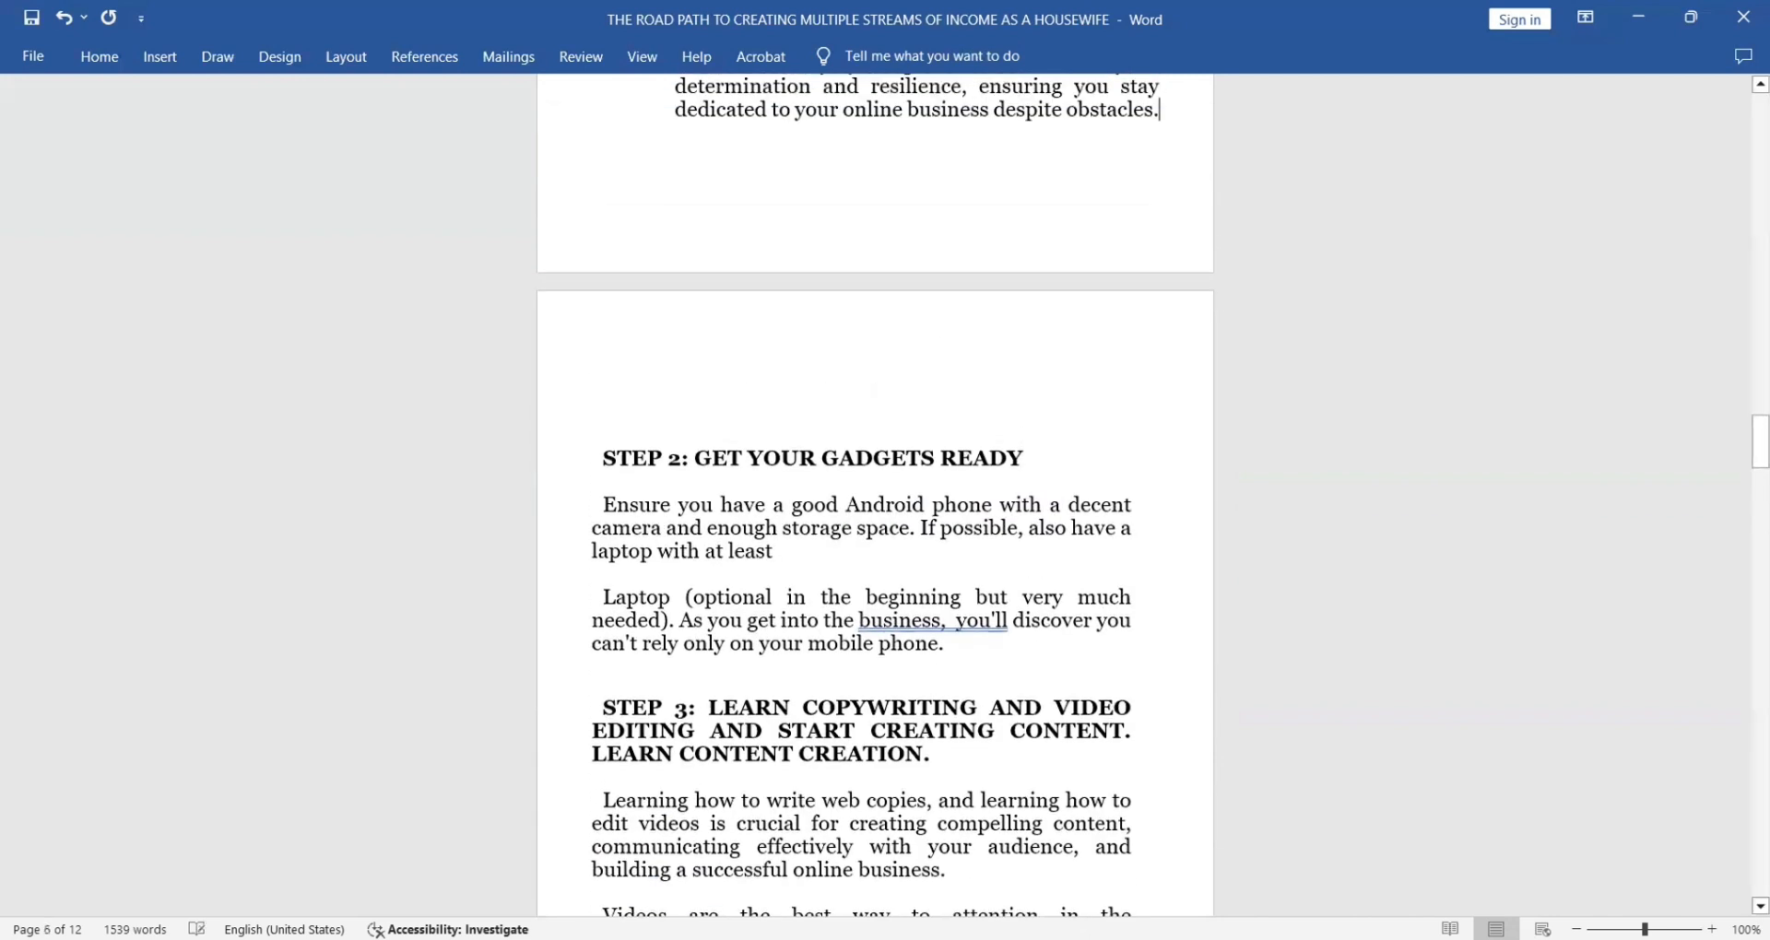
pyautogui.hotkey('ctrl', 'z')
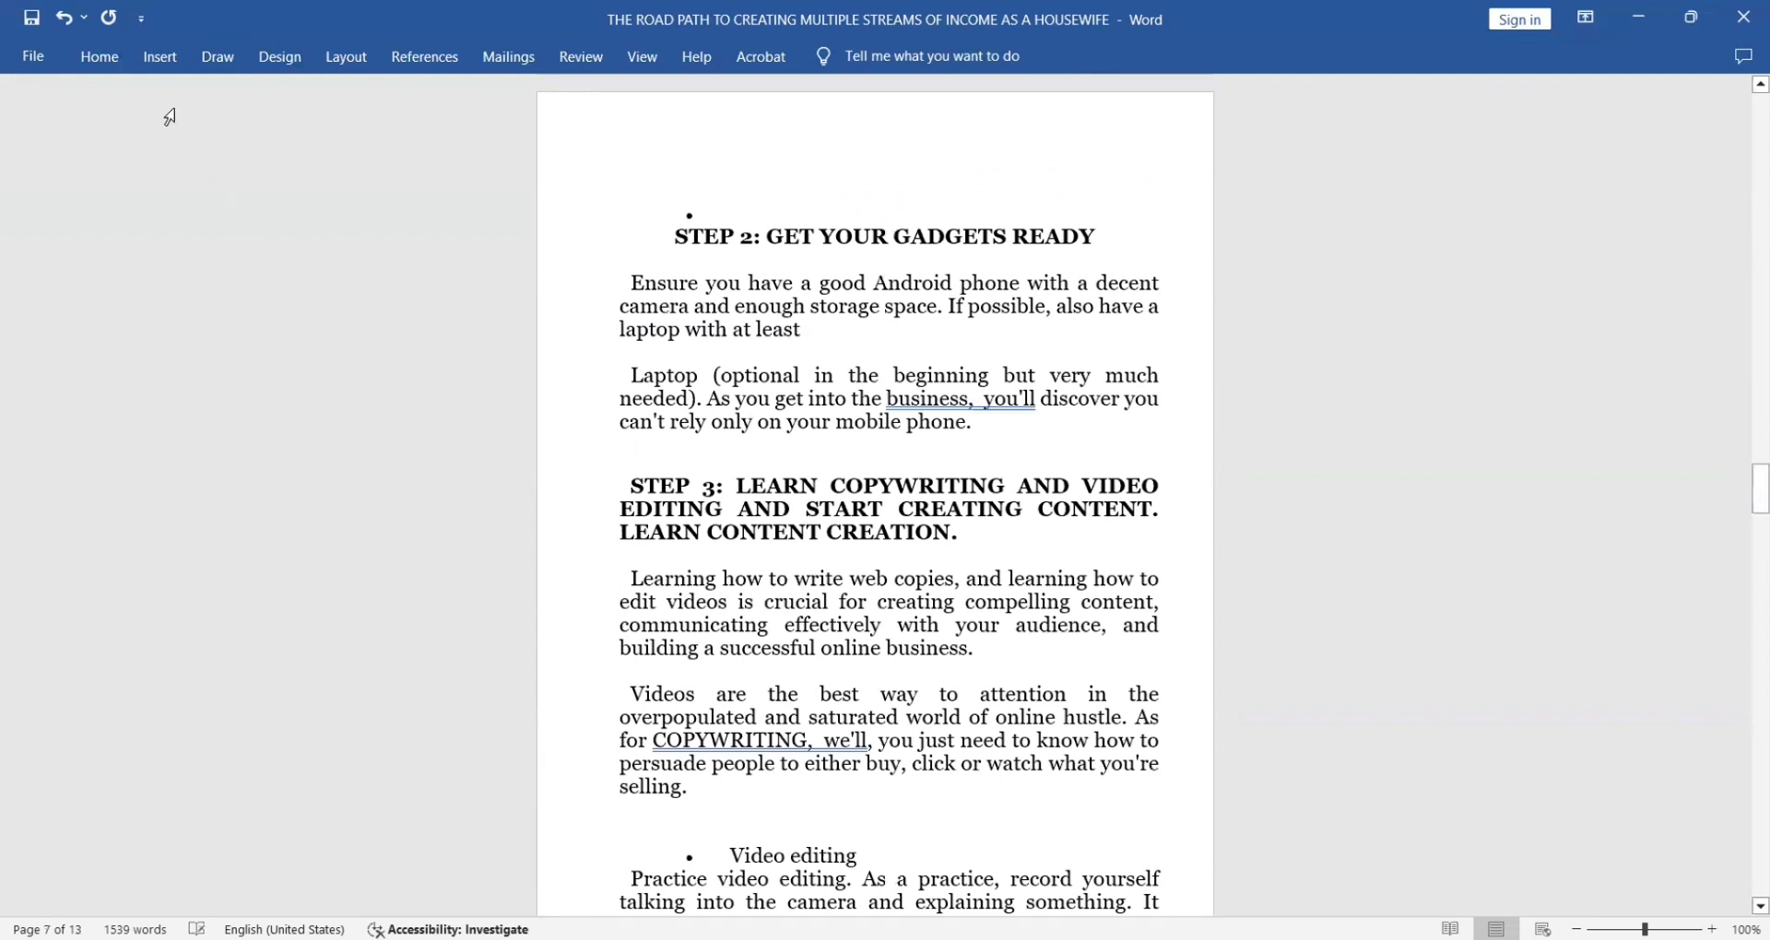
# Insert page breaks before the STEP 3 and STEP 4 headings so that each starts on a new page
pyautogui.click(159, 56)
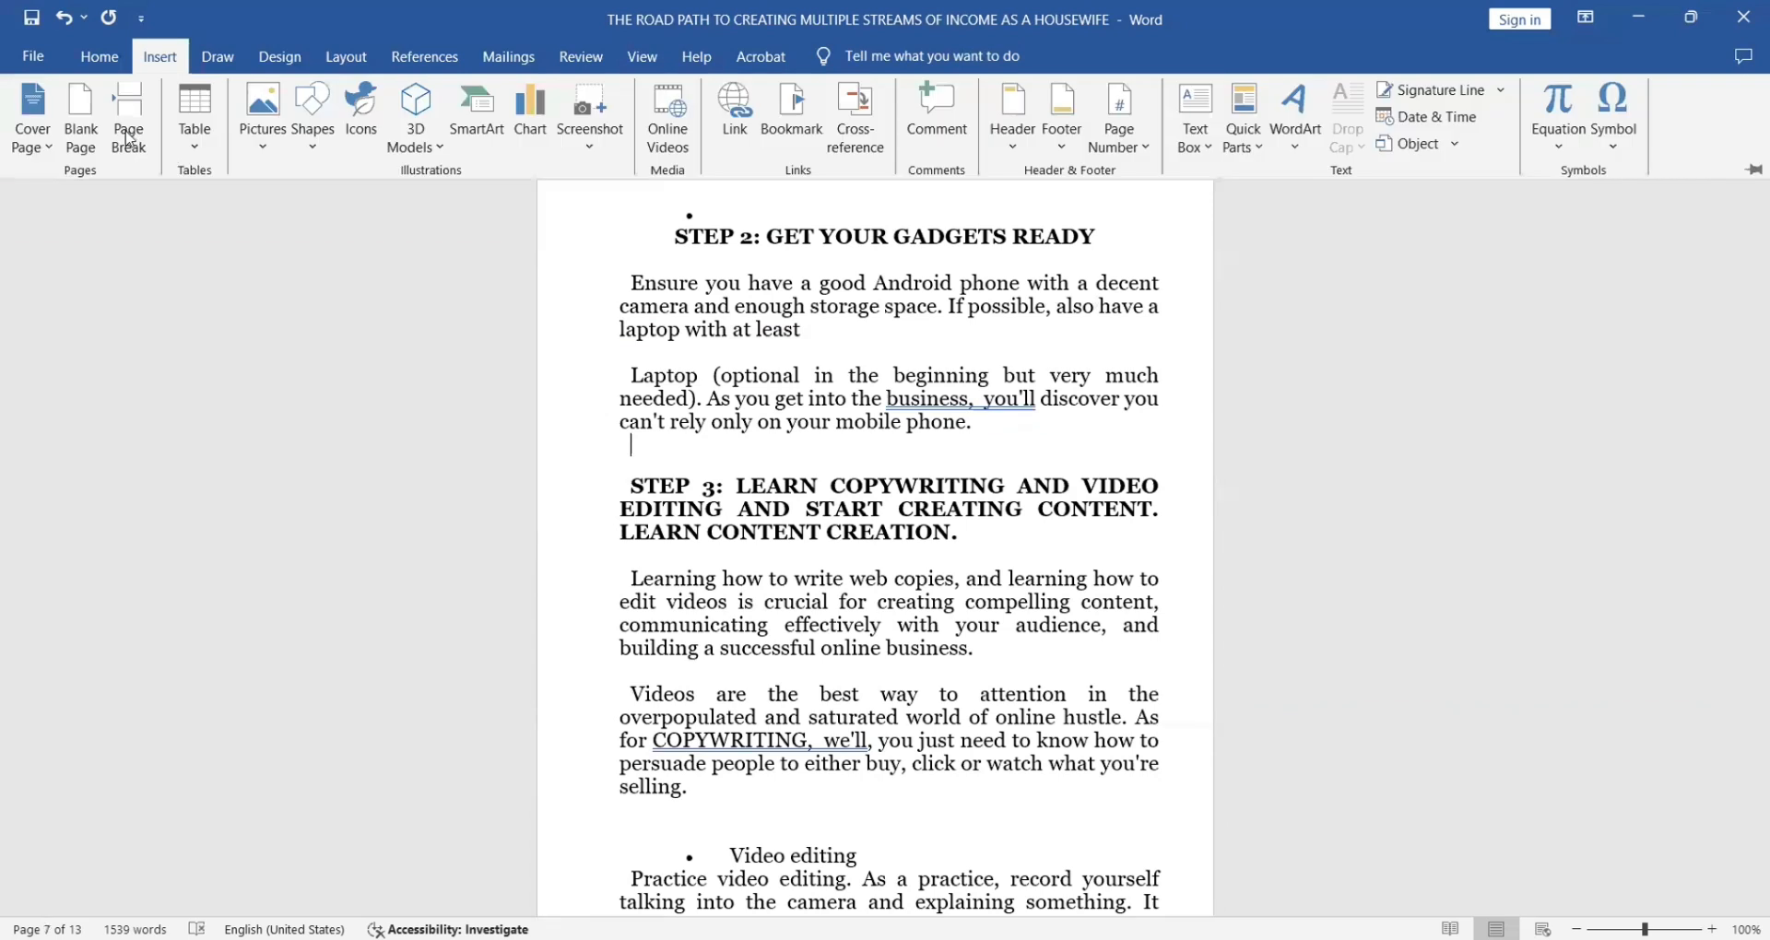
pyautogui.click(130, 134)
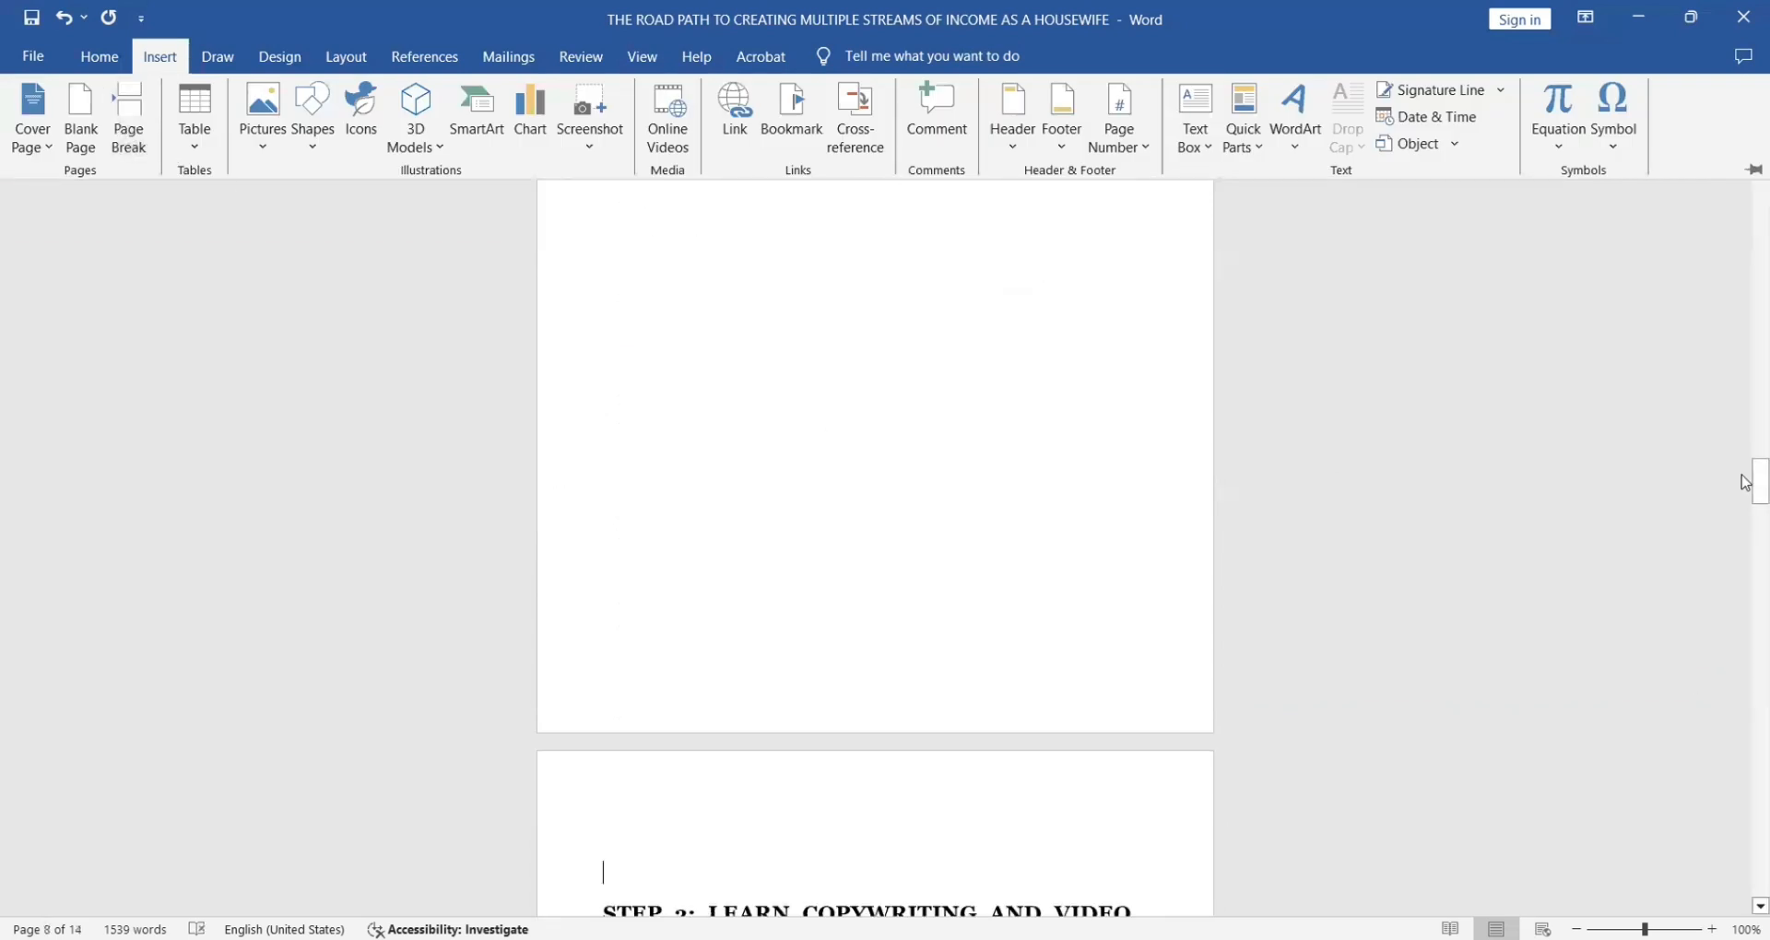
pyautogui.moveTo(1745, 522); pyautogui.dragTo(1745, 568)
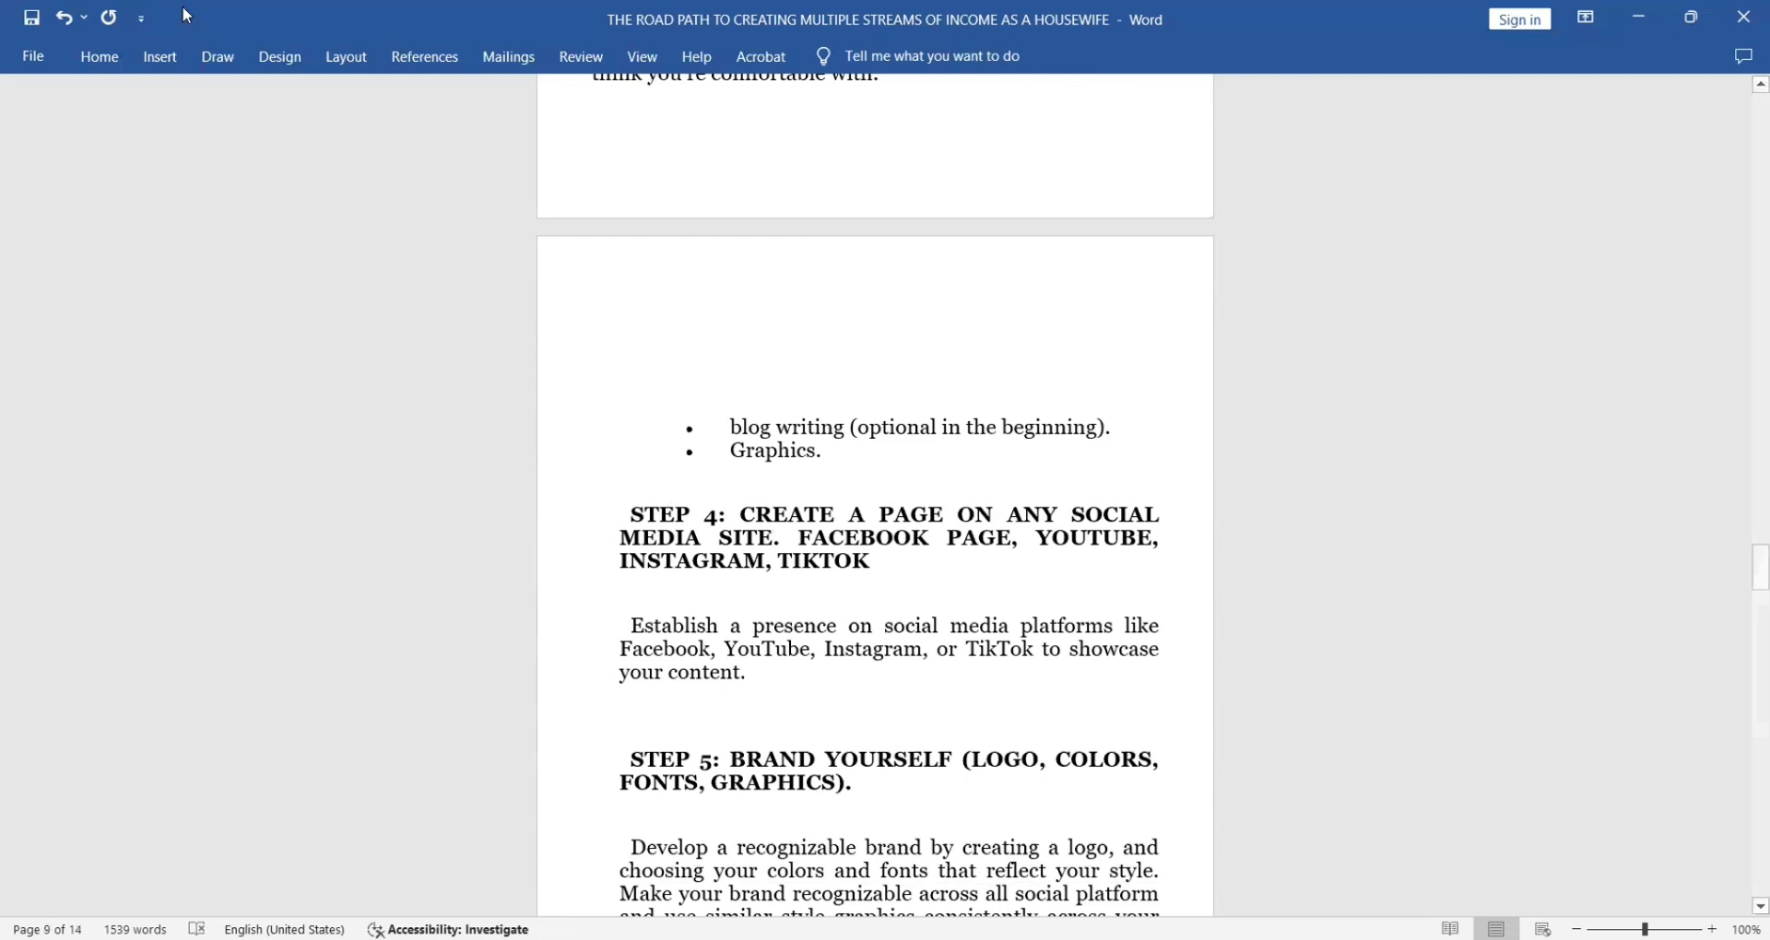
pyautogui.click(157, 56)
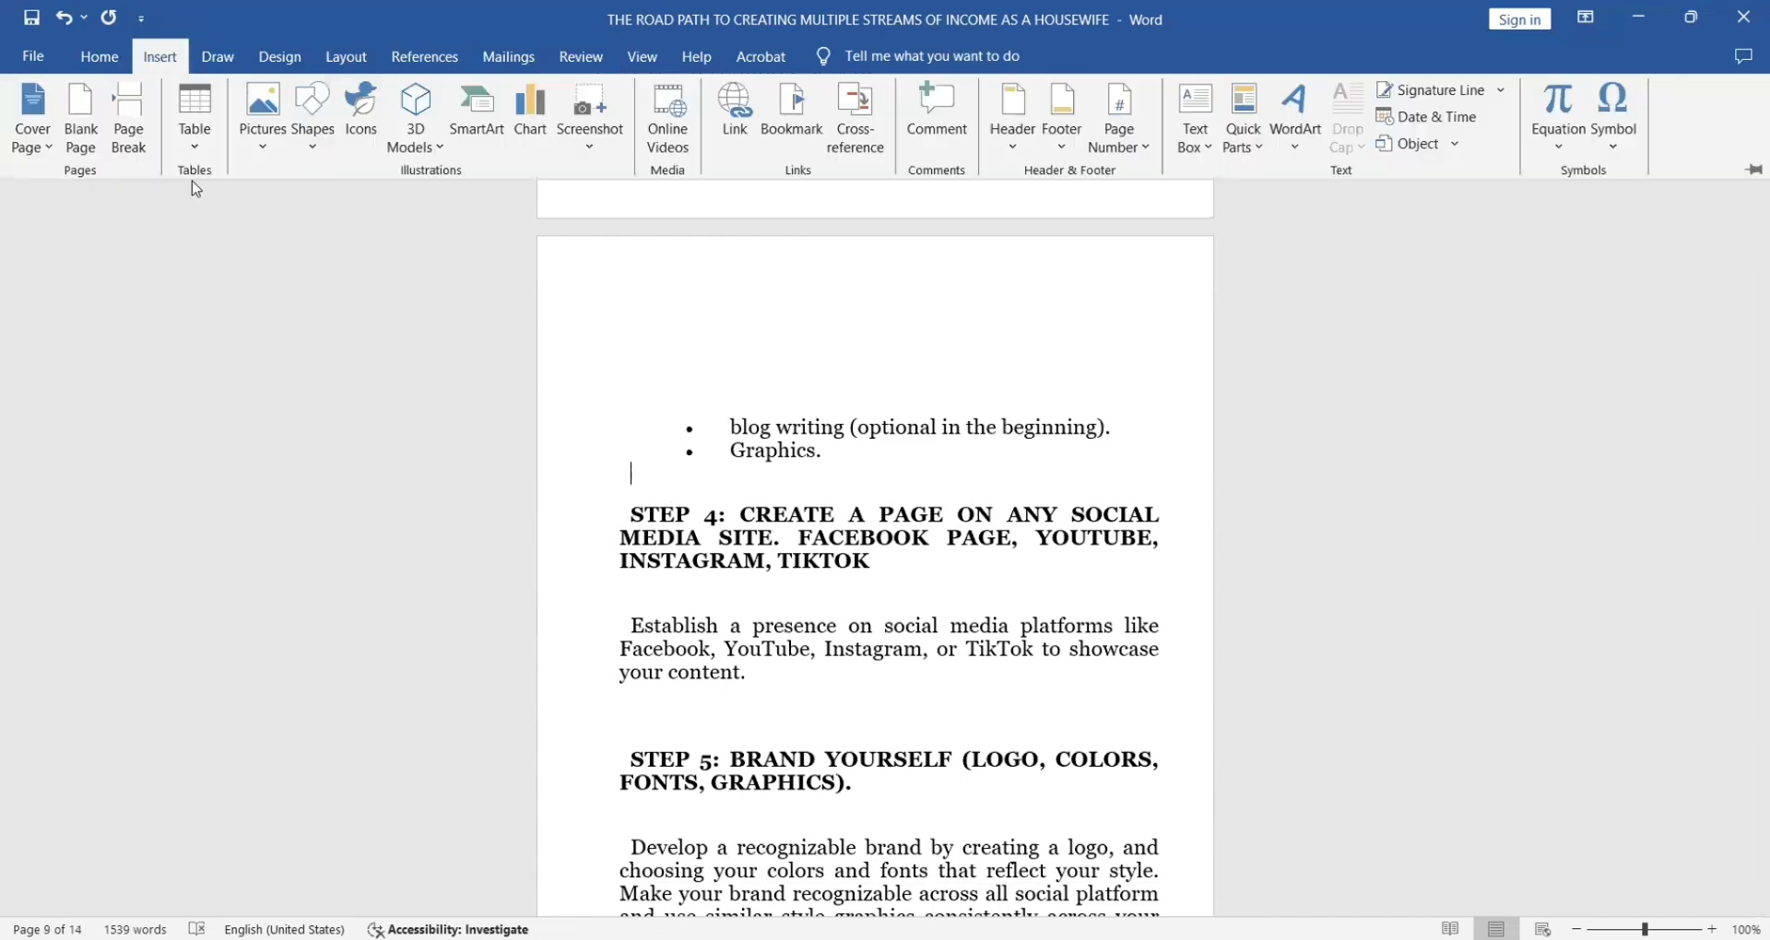
pyautogui.click(129, 118)
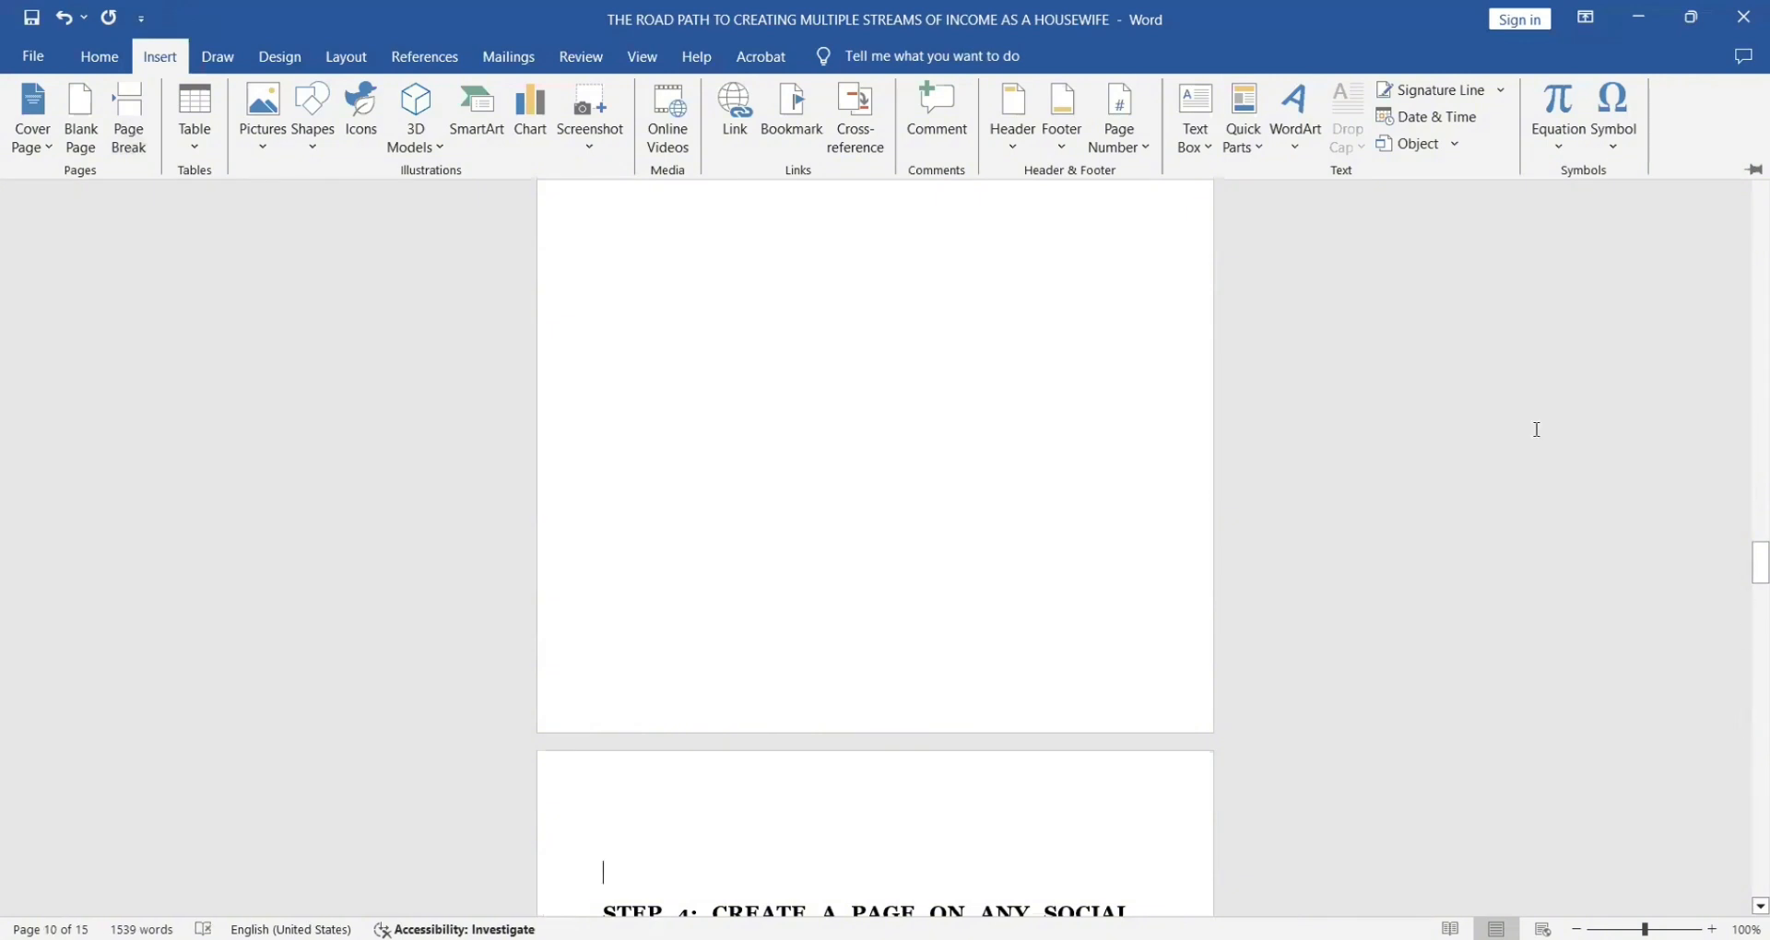
# Insert a page break before the heading "STEP 5: BRAND YOURSELF (LOGO, COLORS, FONTS, GRAPHICS)"
pyautogui.scroll(-10, 1537, 430)
pyautogui.hotkey('ctrl', 'F1')
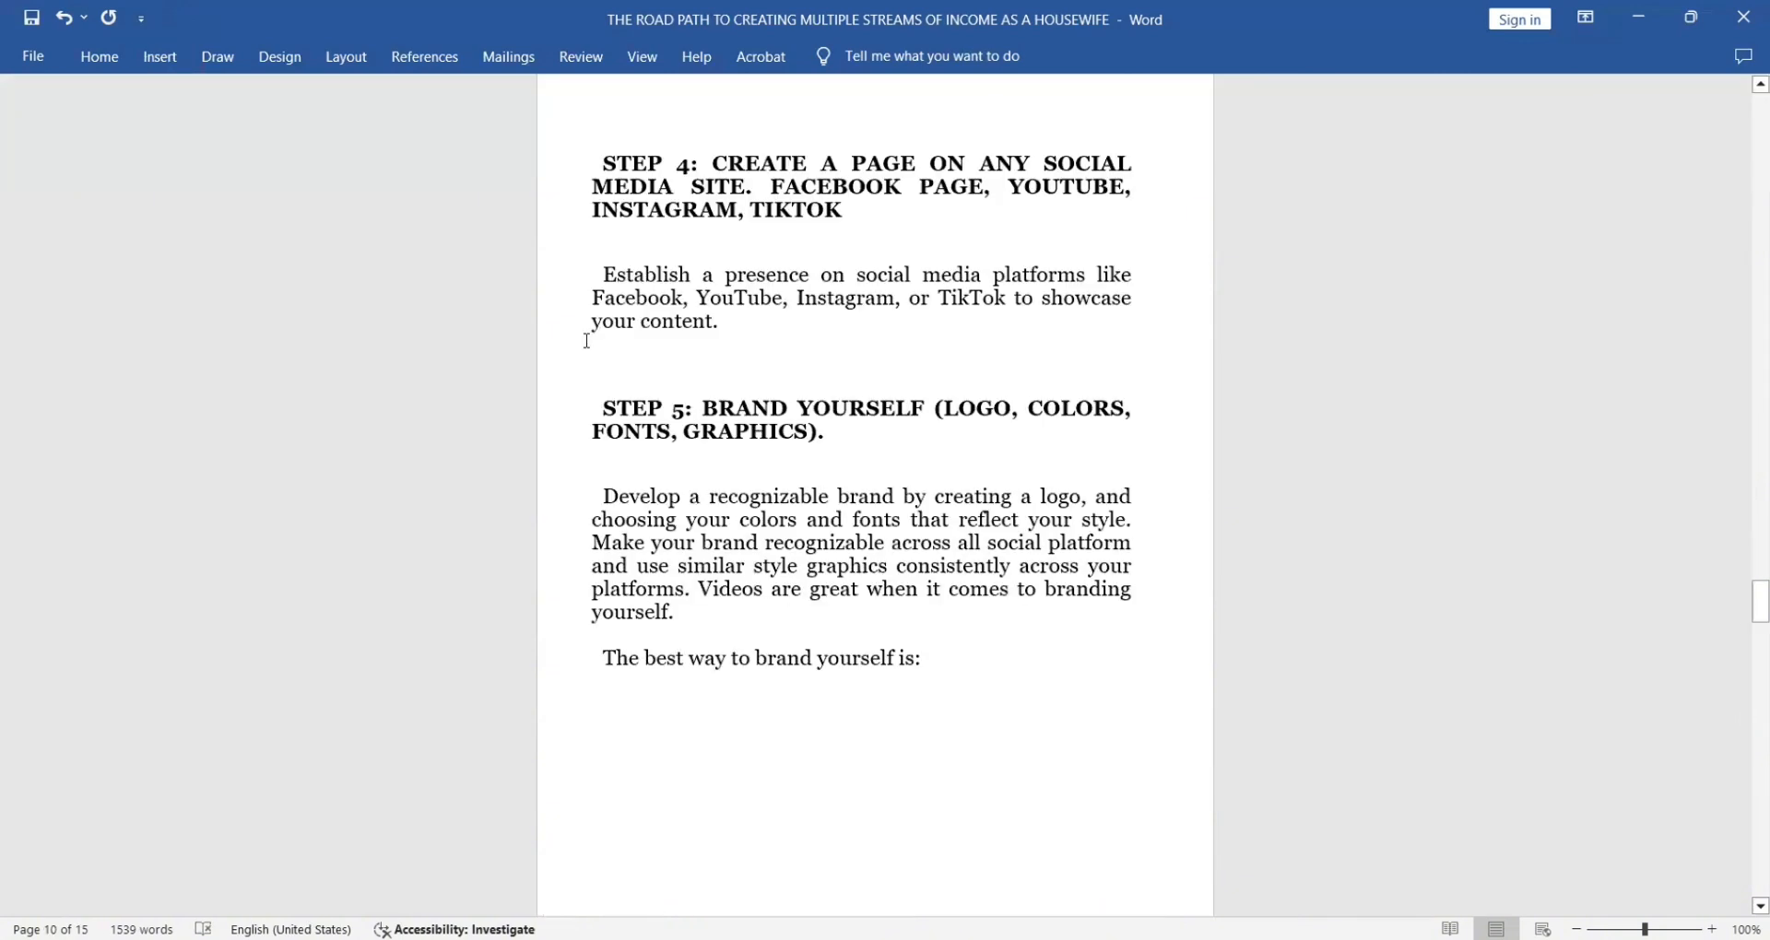
pyautogui.click(173, 51)
pyautogui.click(129, 116)
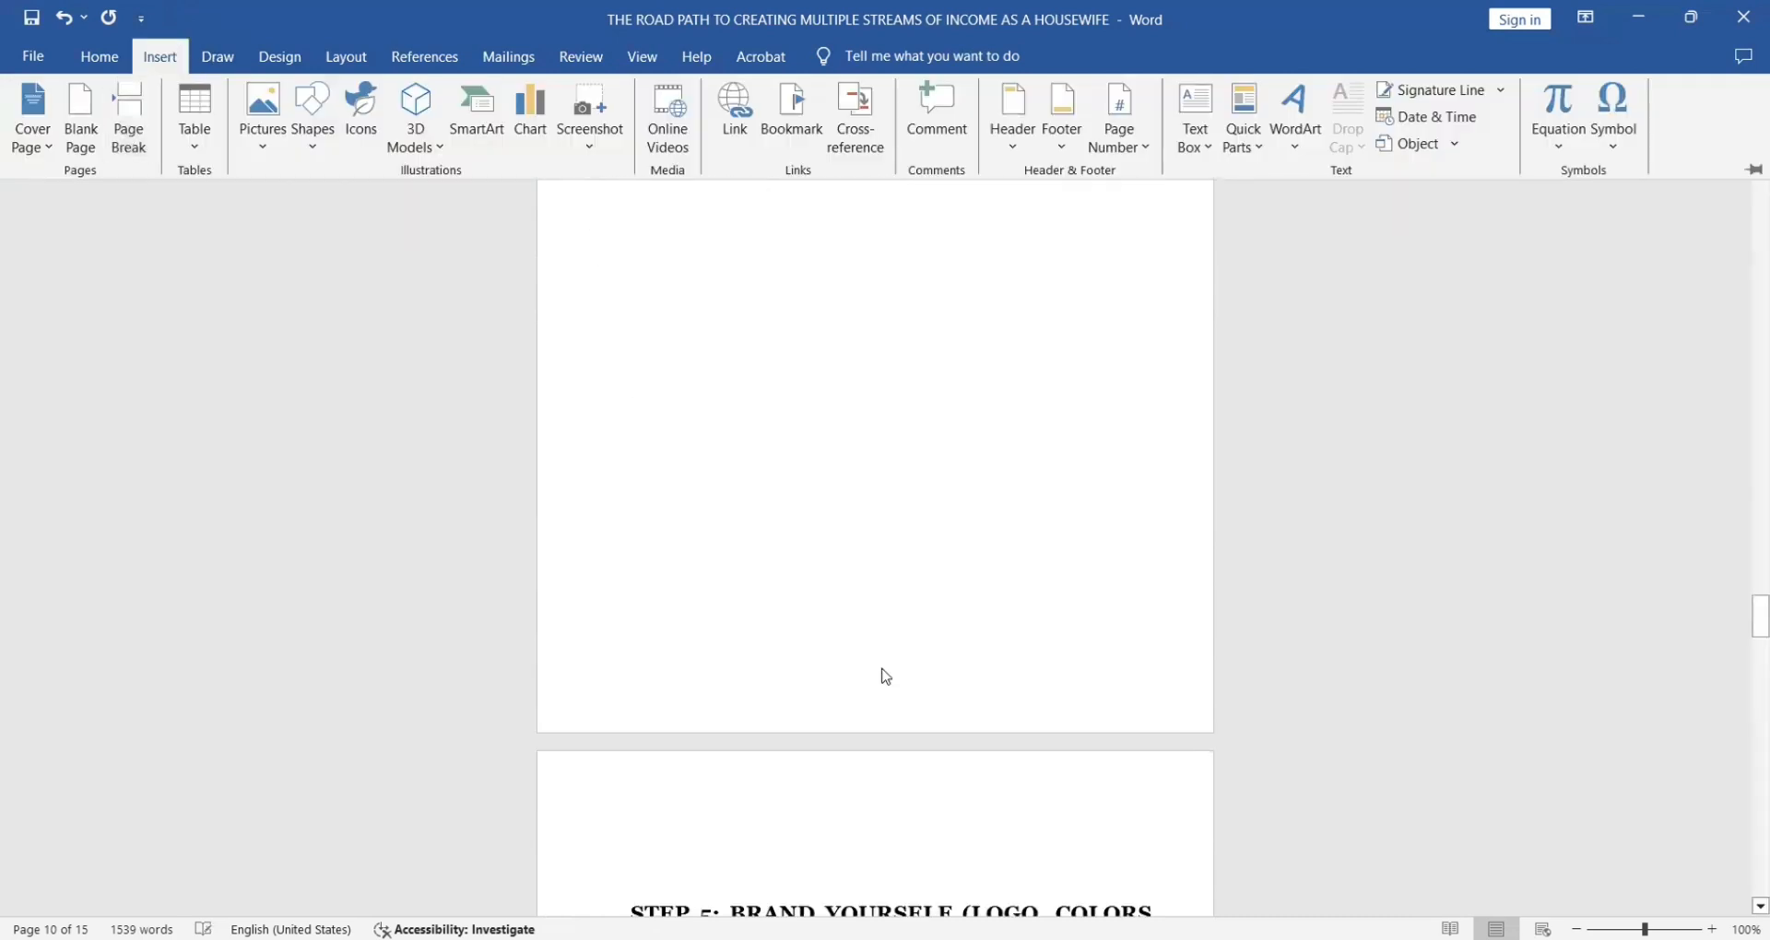
pyautogui.moveTo(1745, 605); pyautogui.dragTo(1745, 657)
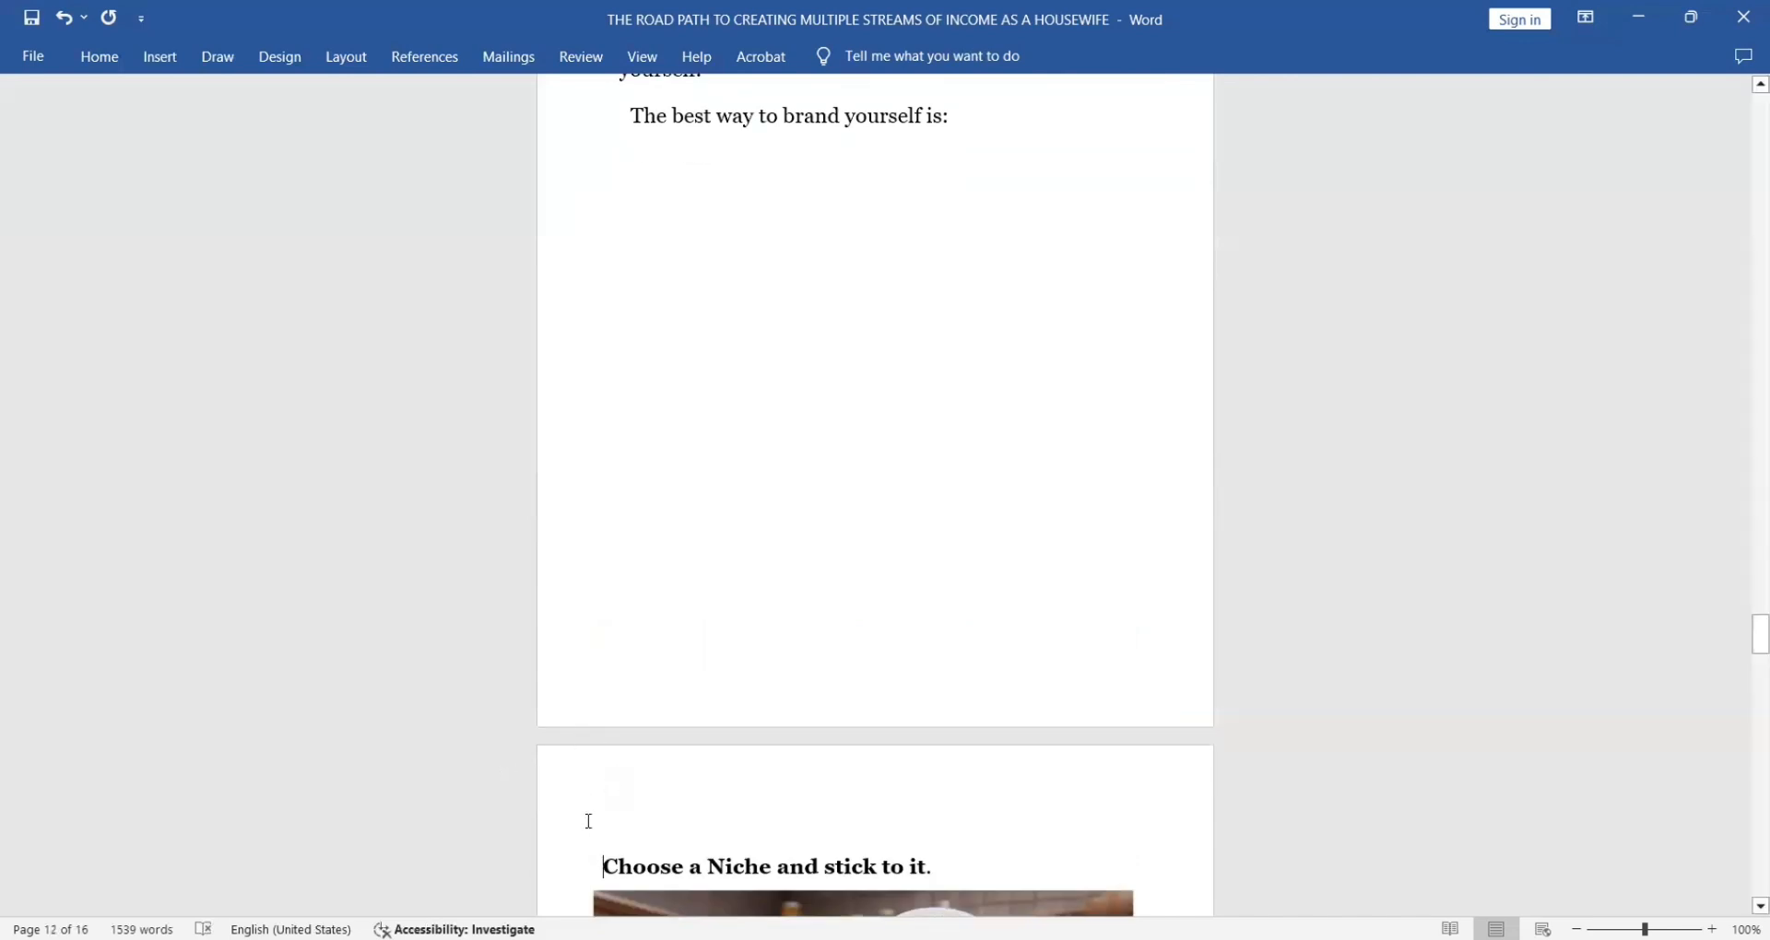
pyautogui.press('BackSpace')
pyautogui.press('BackSpace')
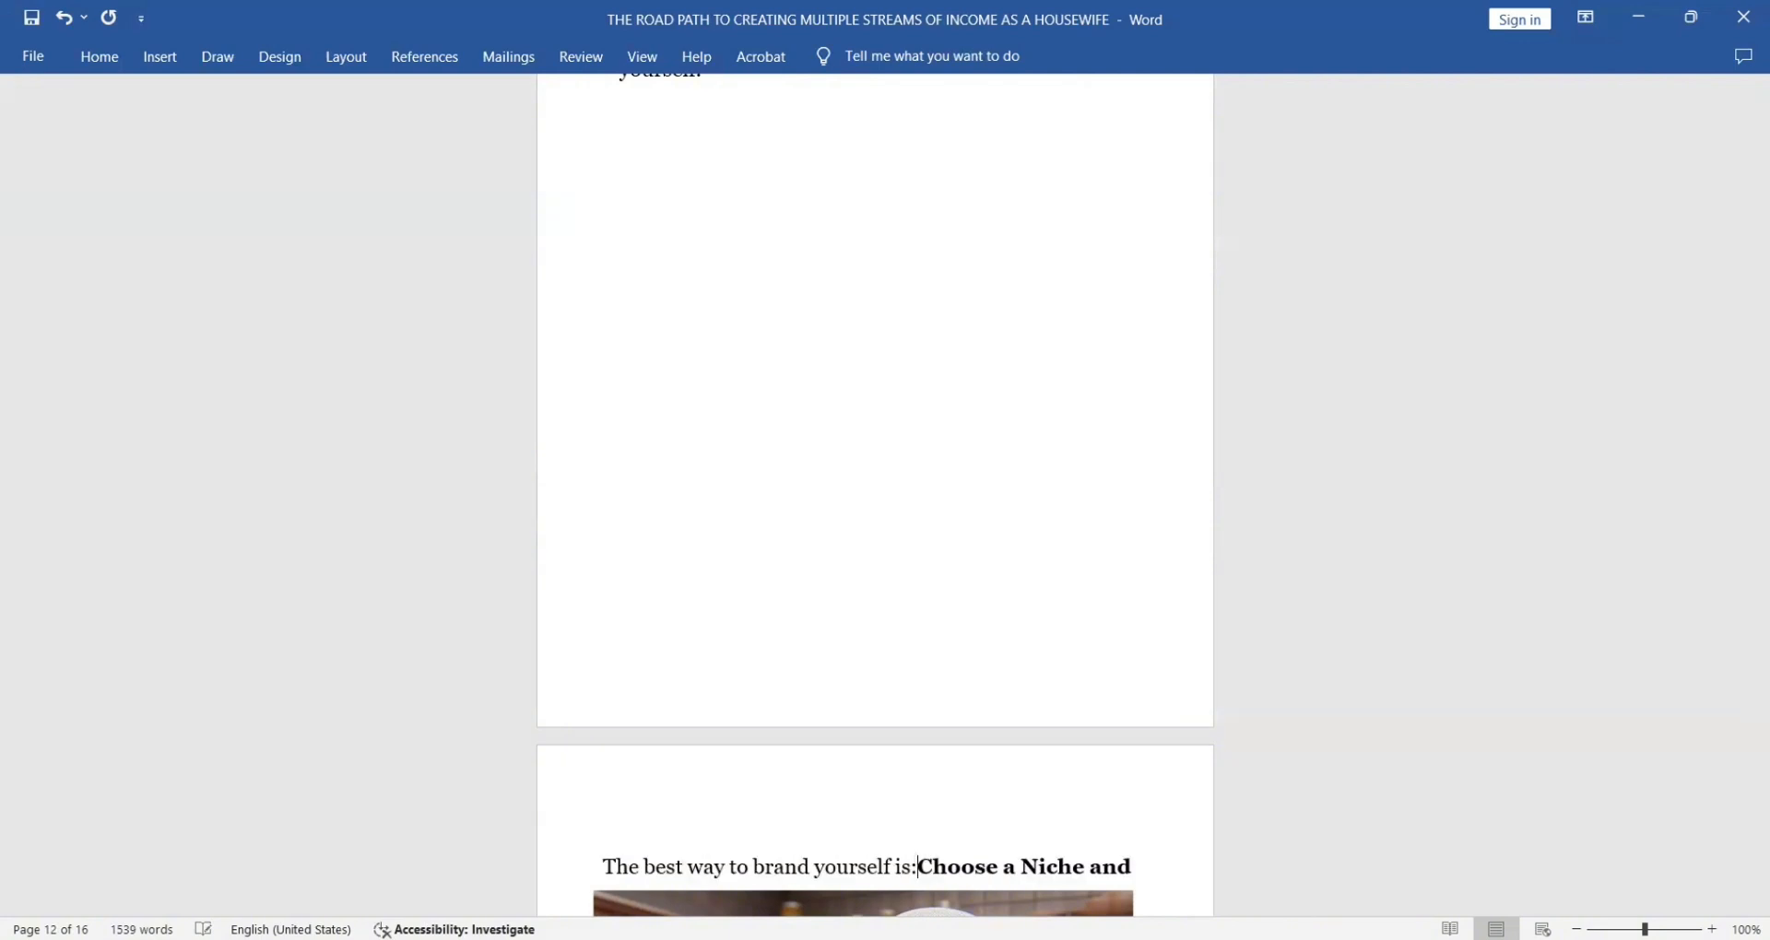
pyautogui.click(63, 22)
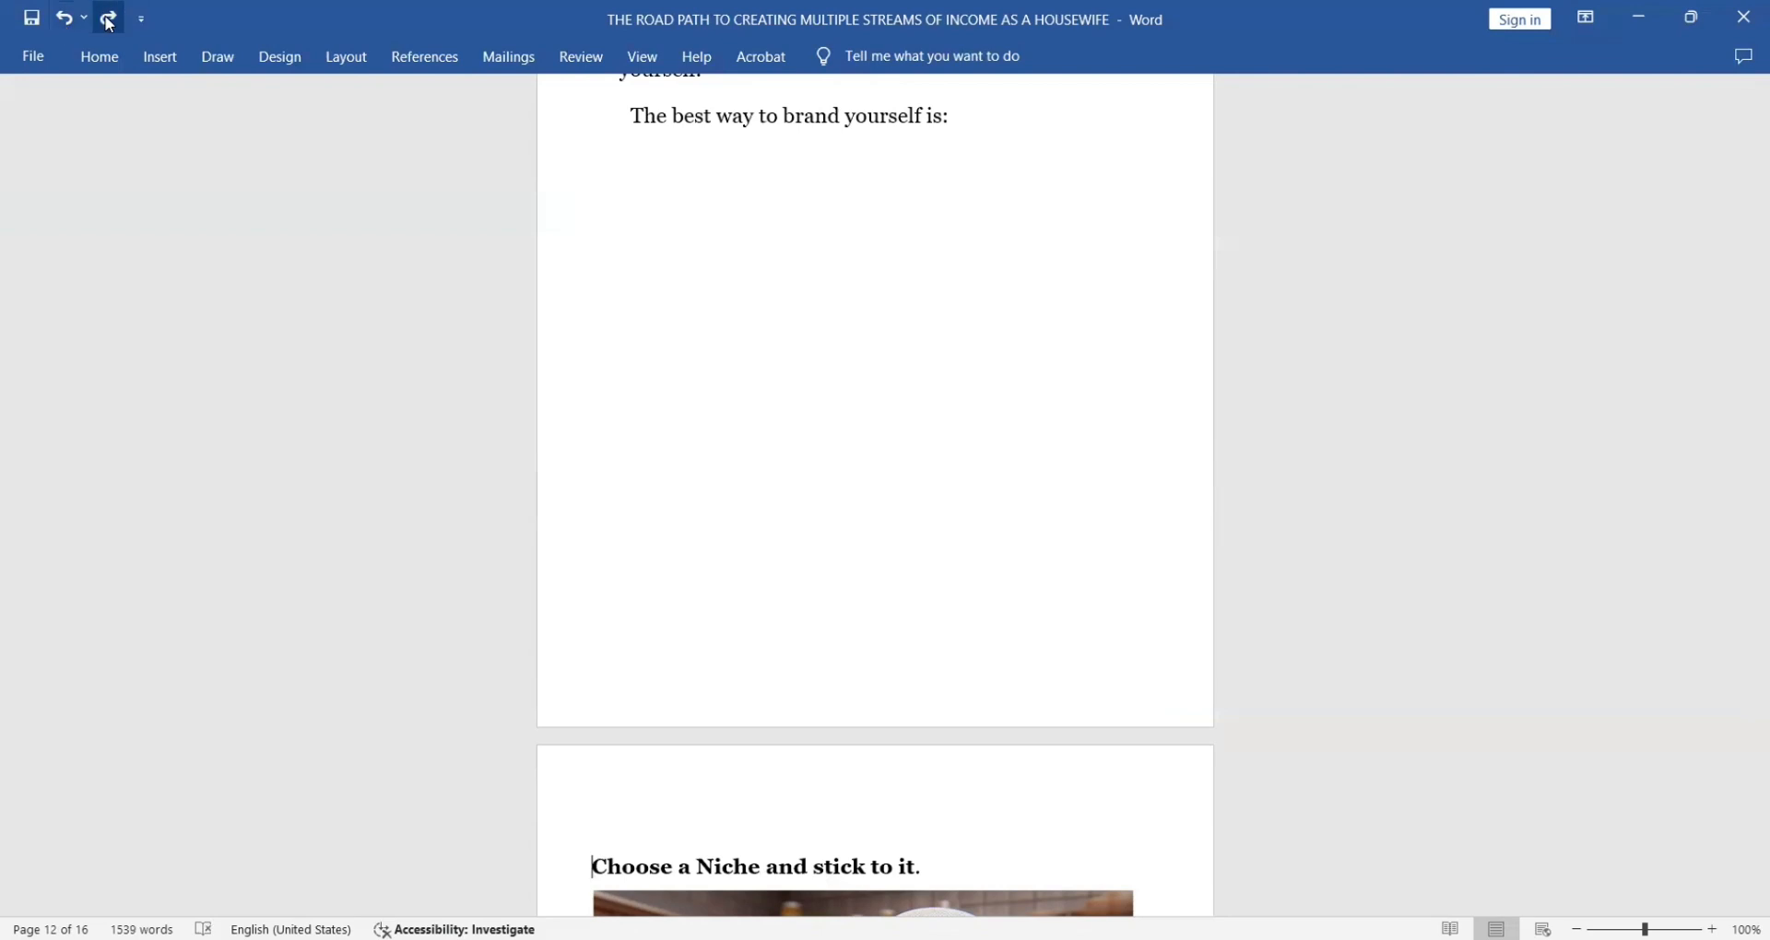
pyautogui.click(108, 17)
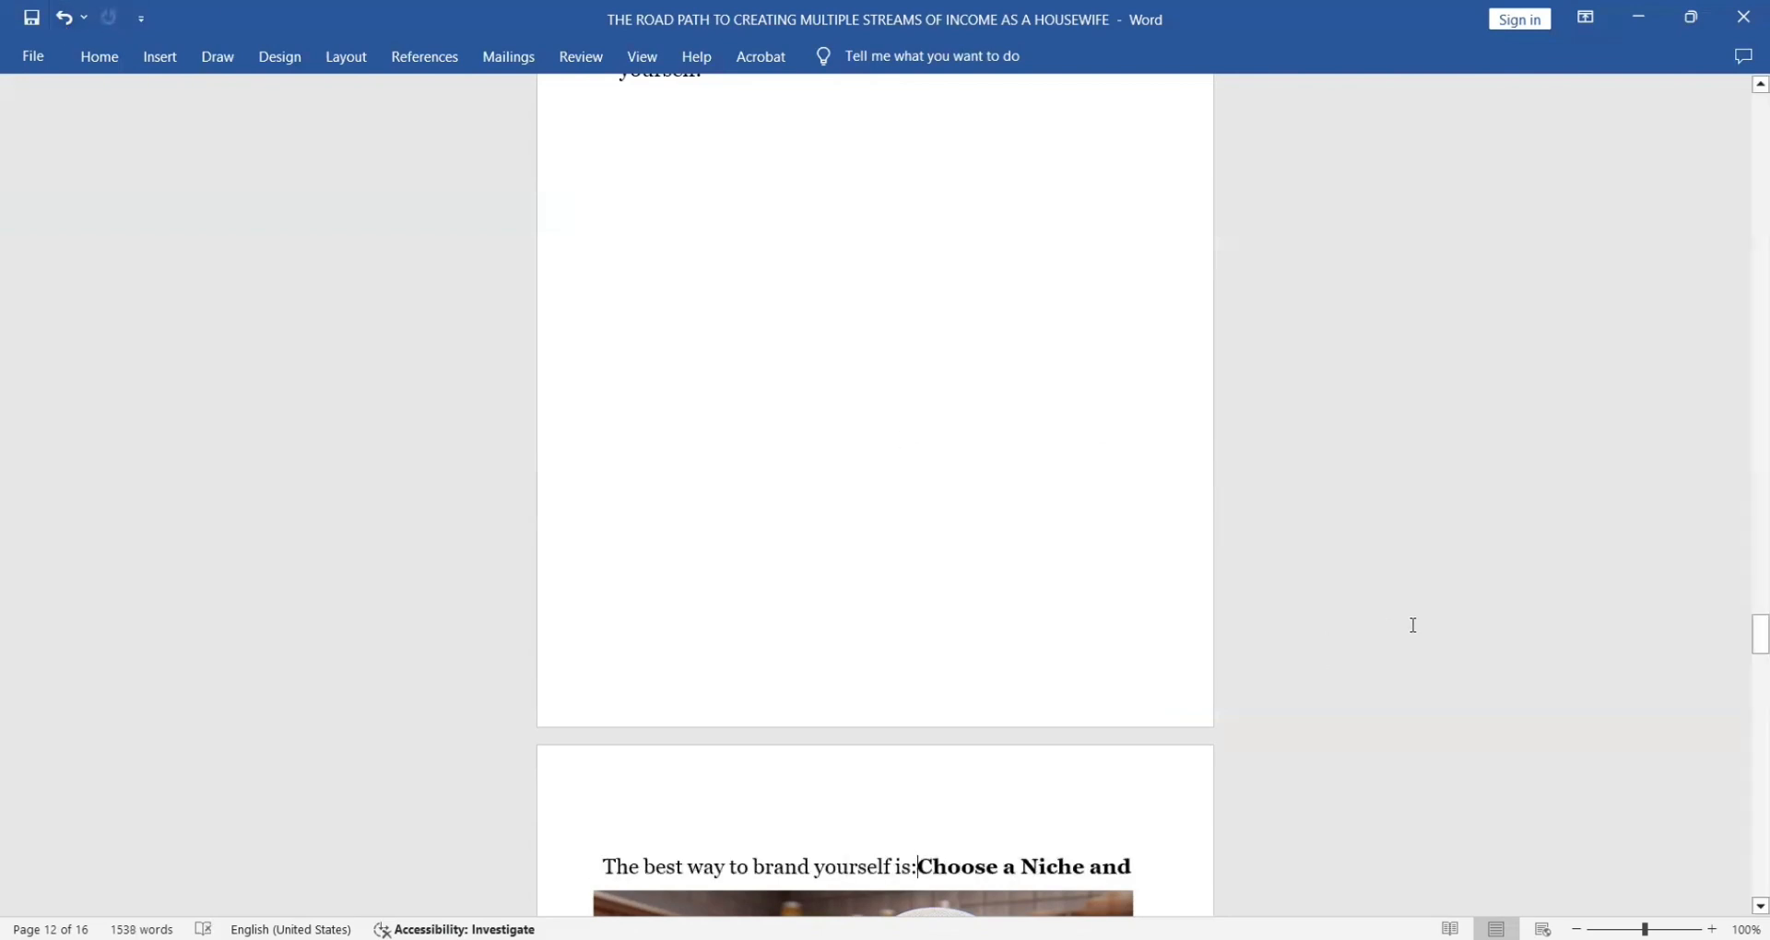
pyautogui.hotkey('ctrl', 'z')
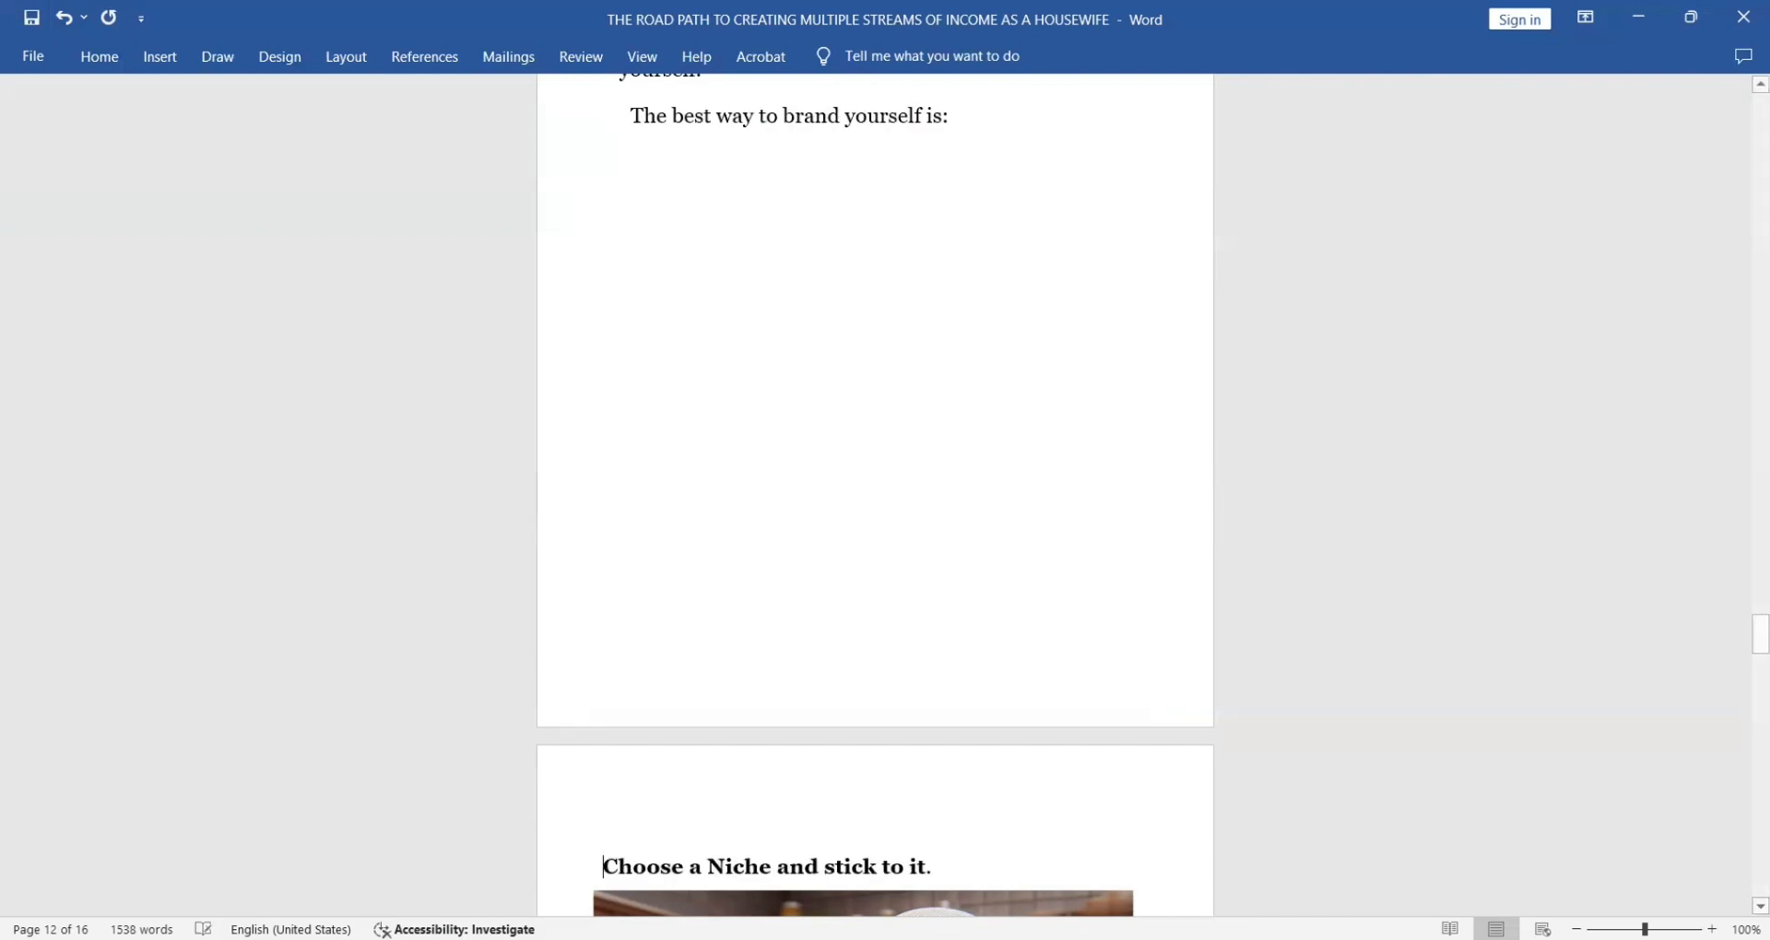
# Add the line "Disclaimer" below the book title on the first page, and move it to its own page with a page break
pyautogui.moveTo(1756, 645); pyautogui.dragTo(1742, 126)
pyautogui.moveTo(1755, 178)
pyautogui.mouseDown()
pyautogui.moveTo(1745, 874)
pyautogui.moveTo(1745, 181)
pyautogui.mouseUp()
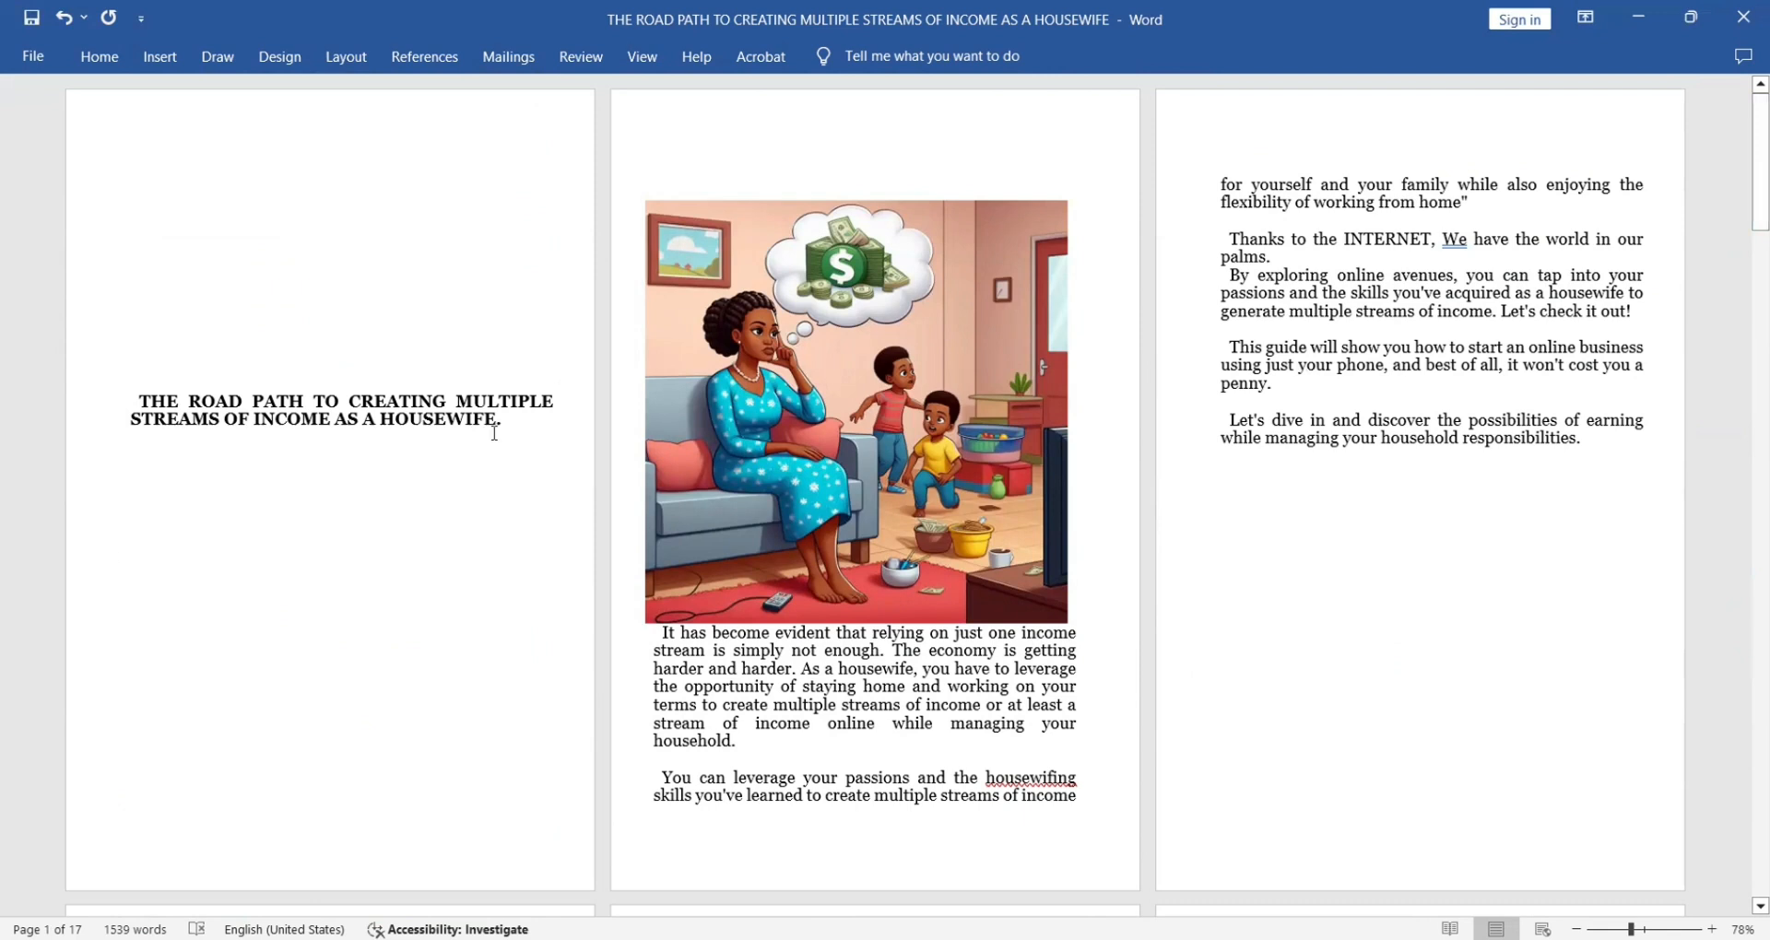
pyautogui.hotkey('ctrl', 'z')
pyautogui.hotkey('ctrl', 'y')
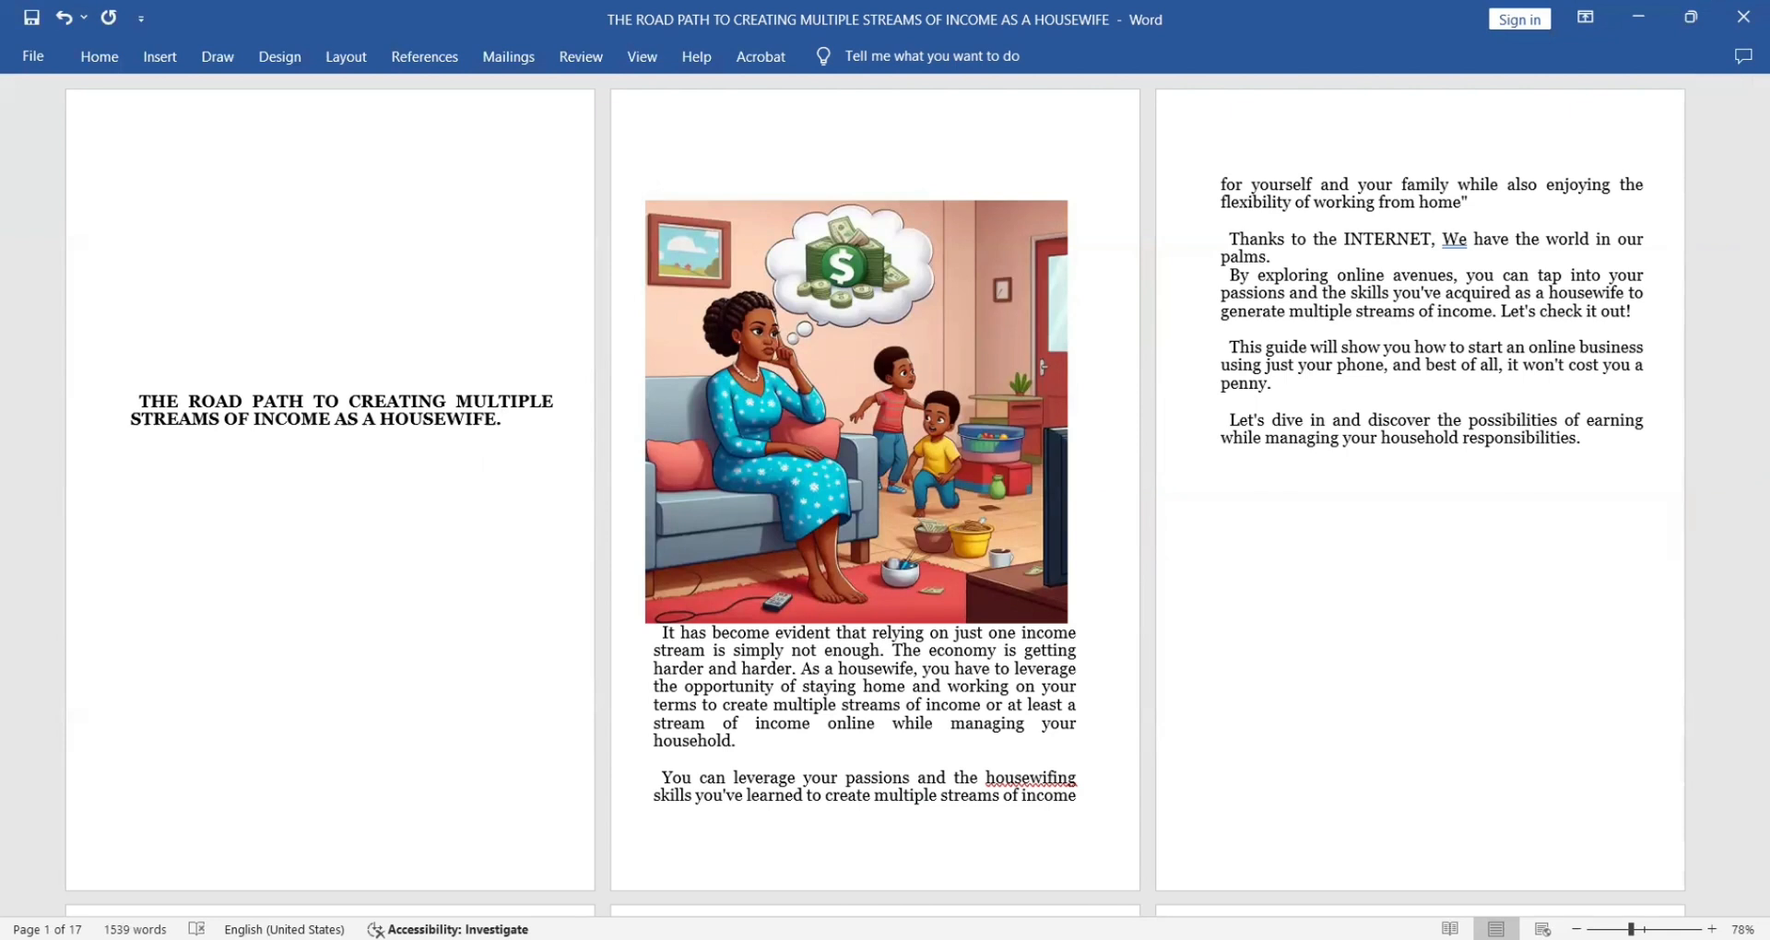
pyautogui.write('Disclaimer')
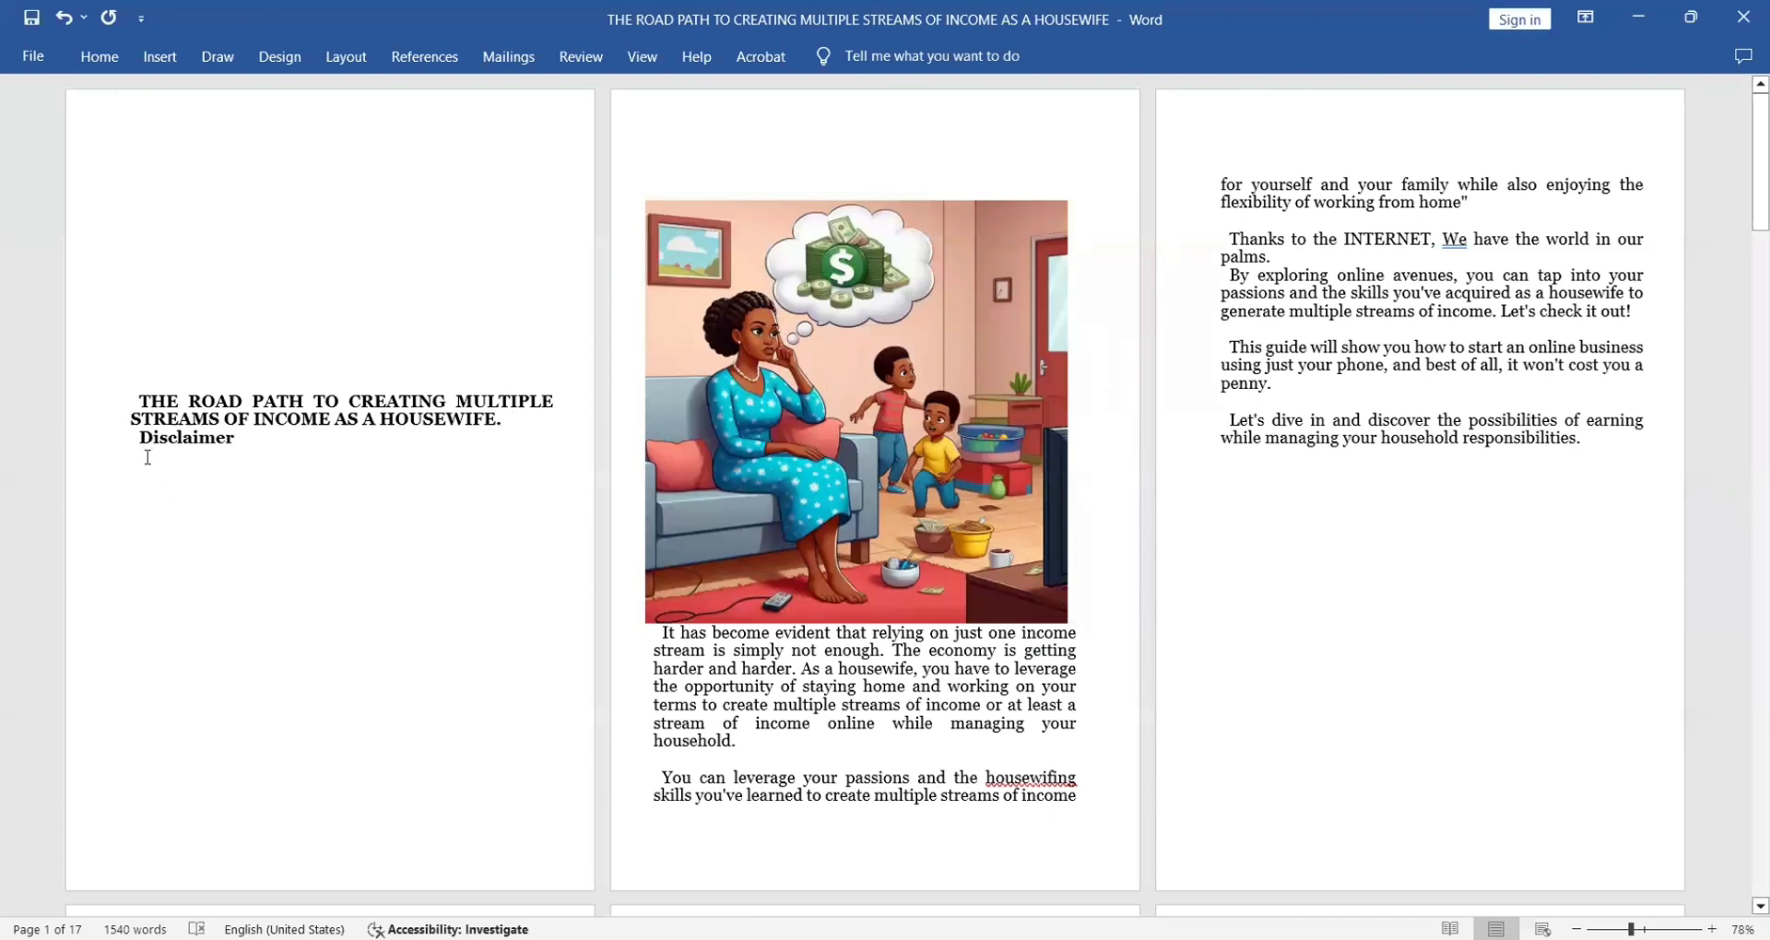
pyautogui.click(157, 57)
pyautogui.click(132, 118)
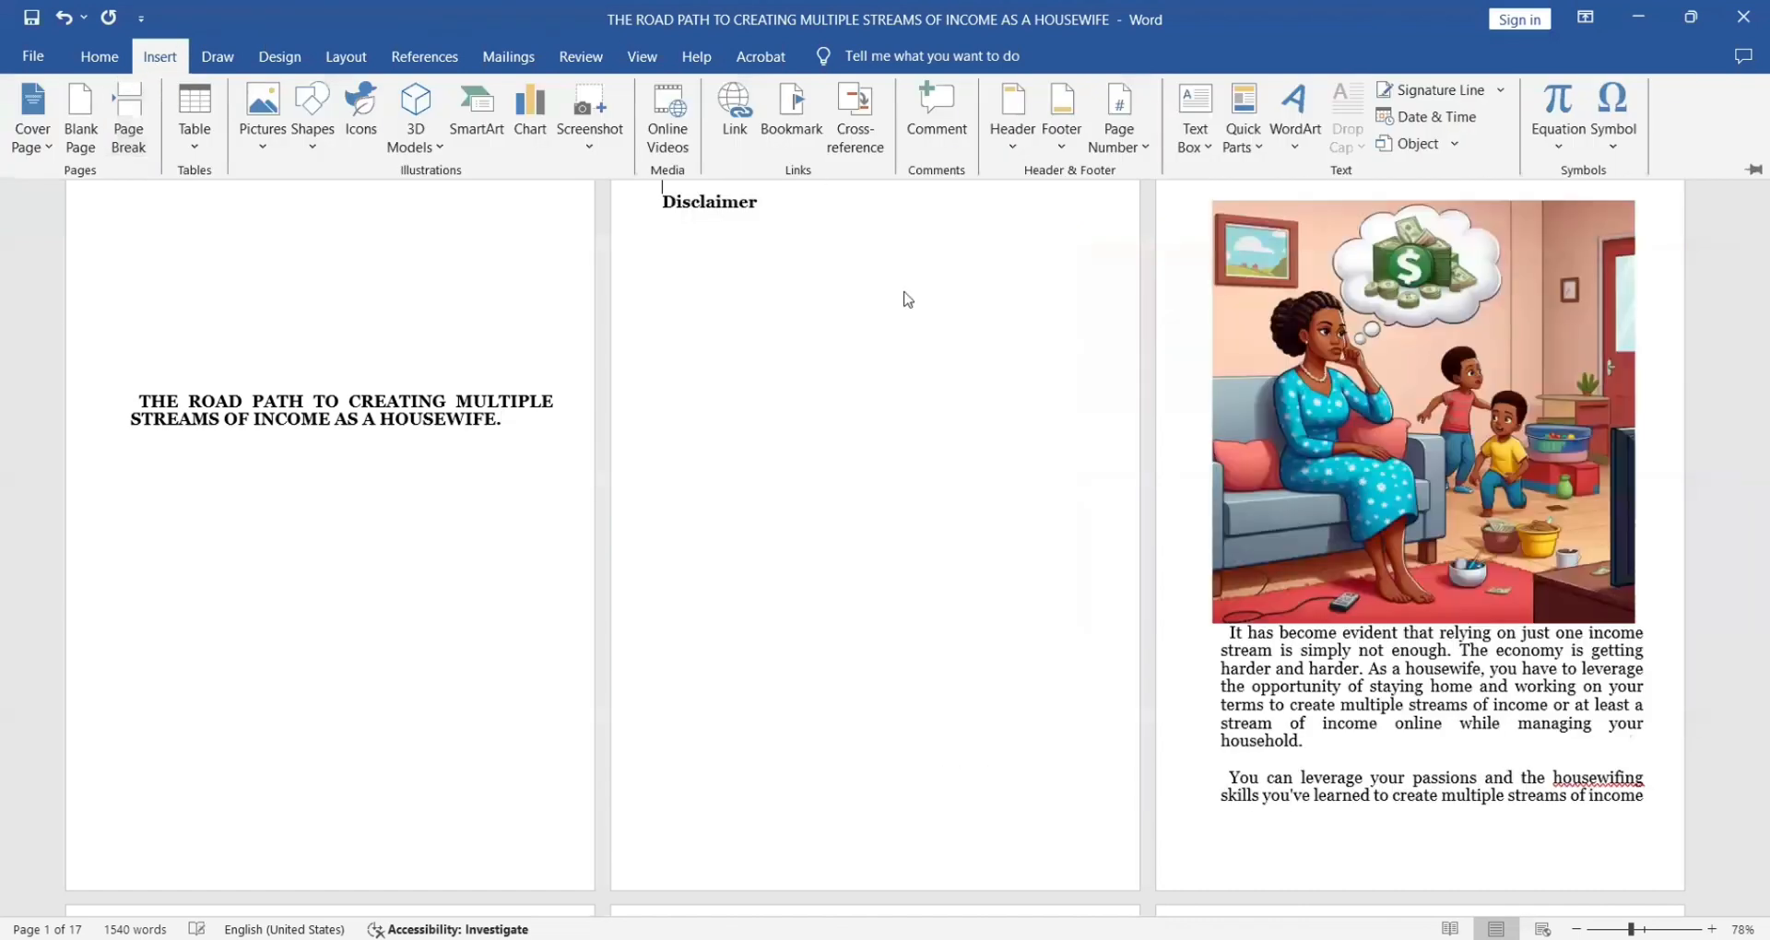
# Generate placeholder text below "Disclaimer" with =rand(2,2), and insert a blank line between the heading and the text
pyautogui.click(1741, 213)
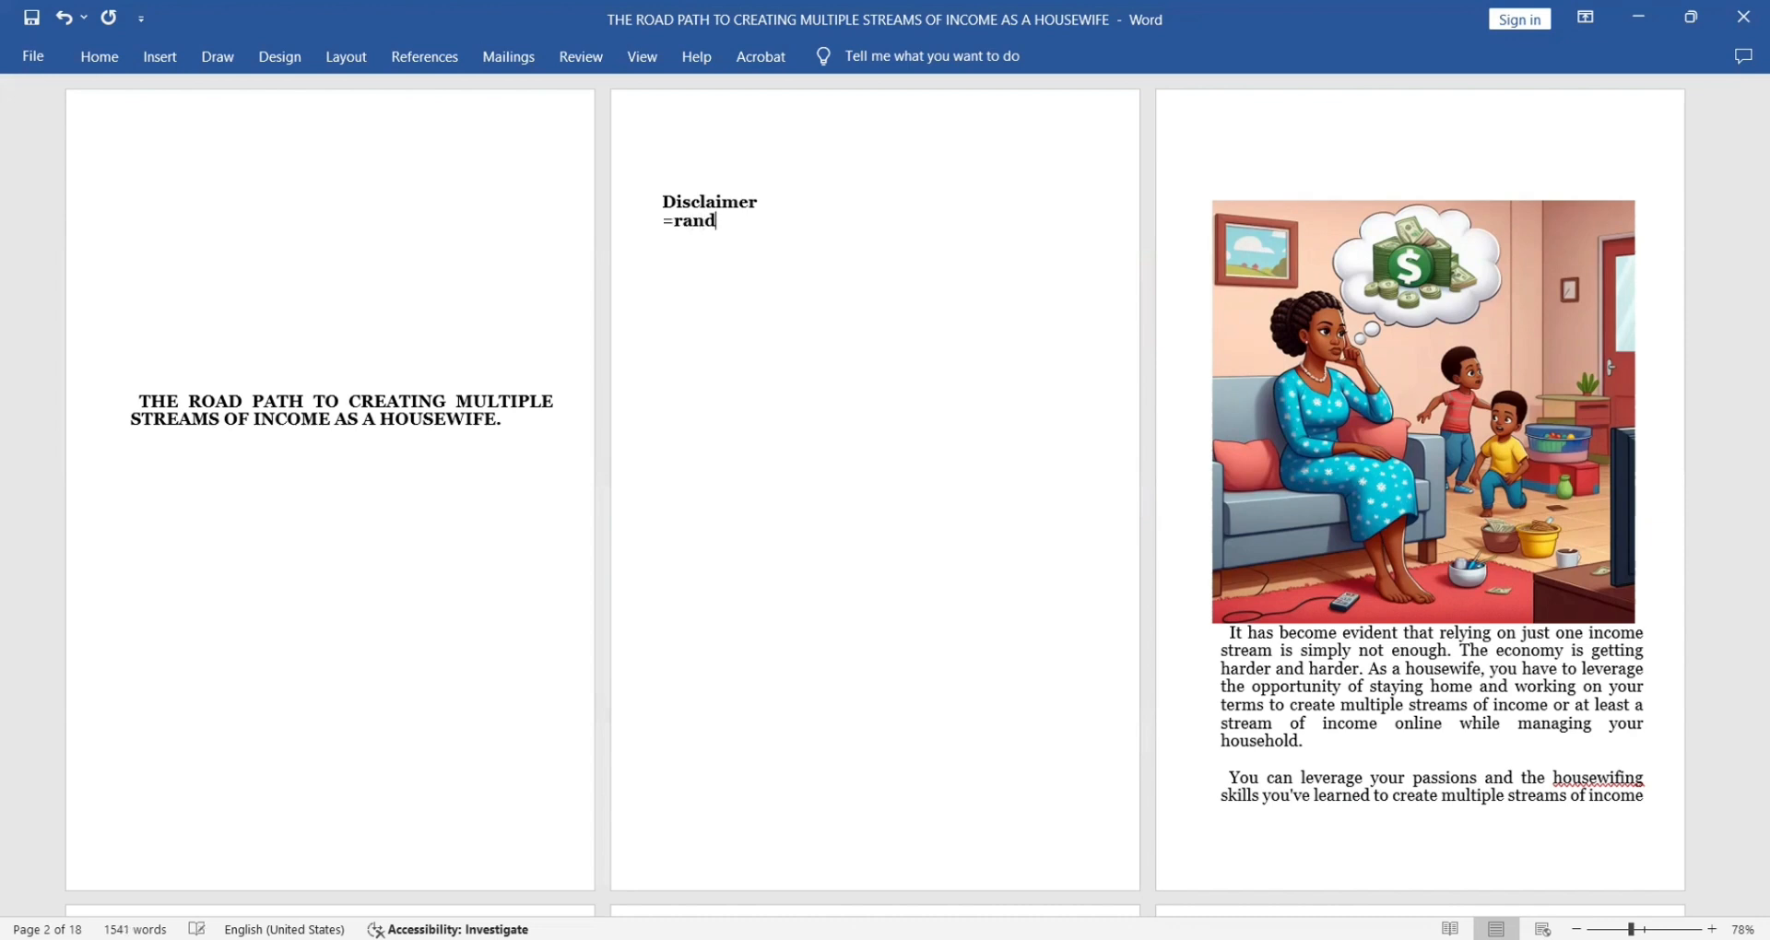
pyautogui.write('(')
pyautogui.write('2,2)')
pyautogui.press('Return')
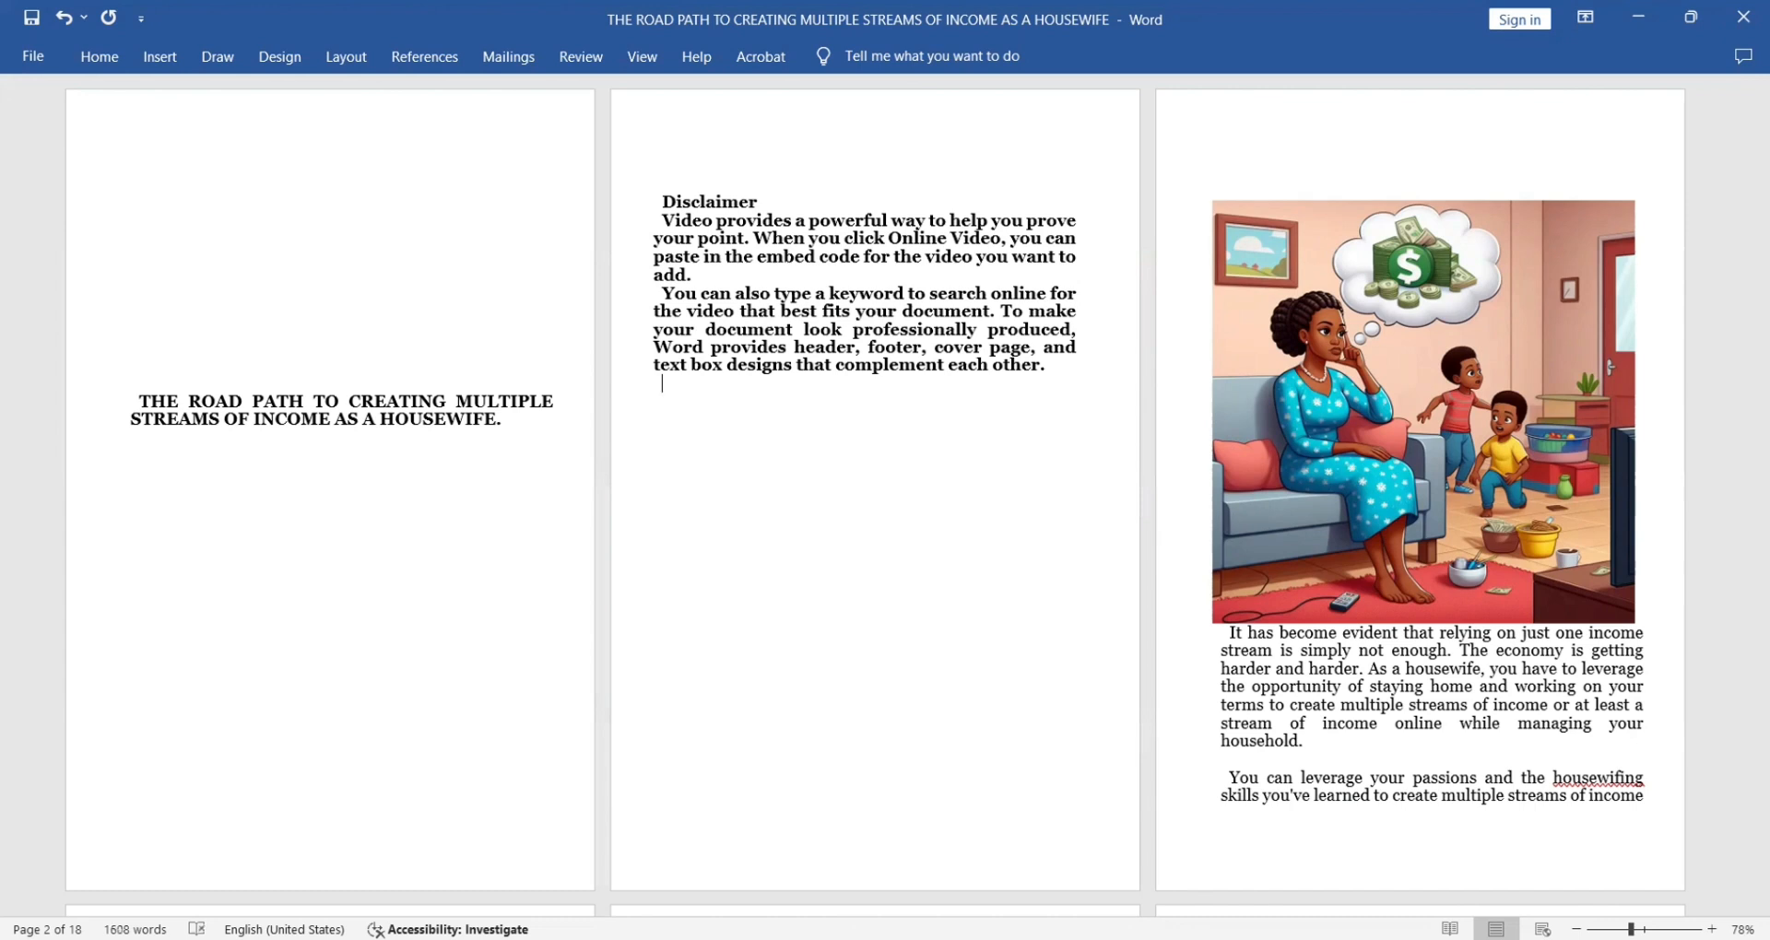
pyautogui.click(760, 203)
pyautogui.press('Return')
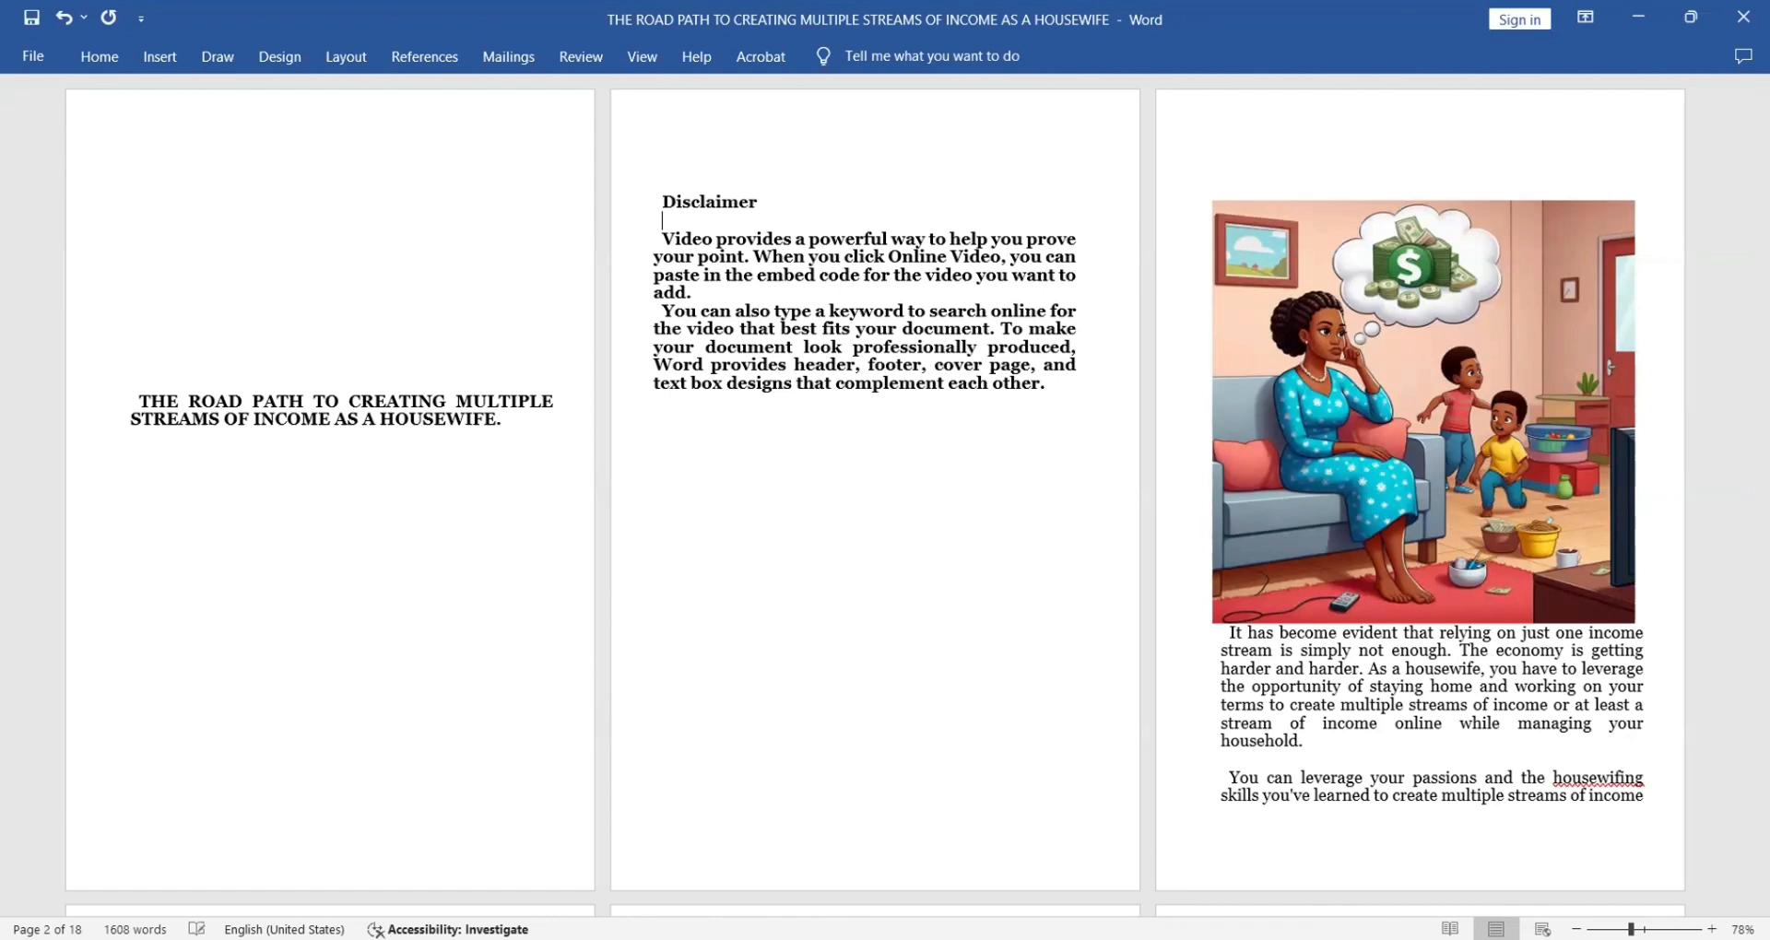
# Remove the bold formatting from the two placeholder paragraphs below the "Disclaimer" heading
pyautogui.moveTo(1054, 384); pyautogui.dragTo(656, 236)
pyautogui.click(114, 60)
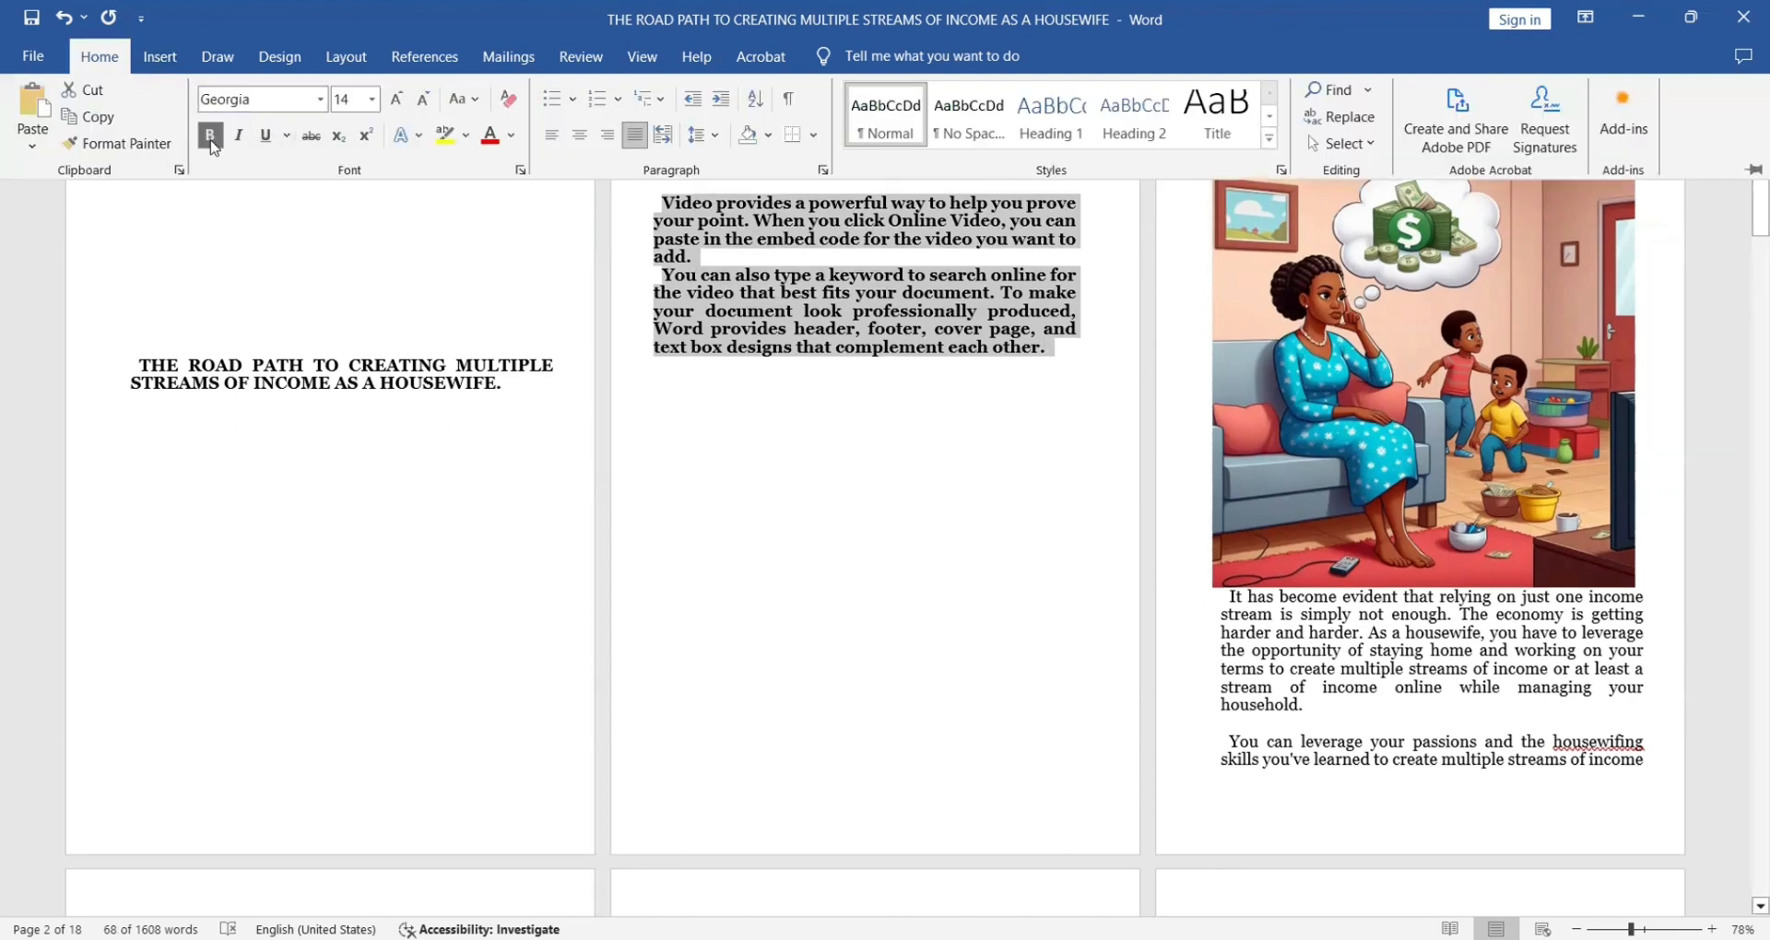
pyautogui.click(210, 135)
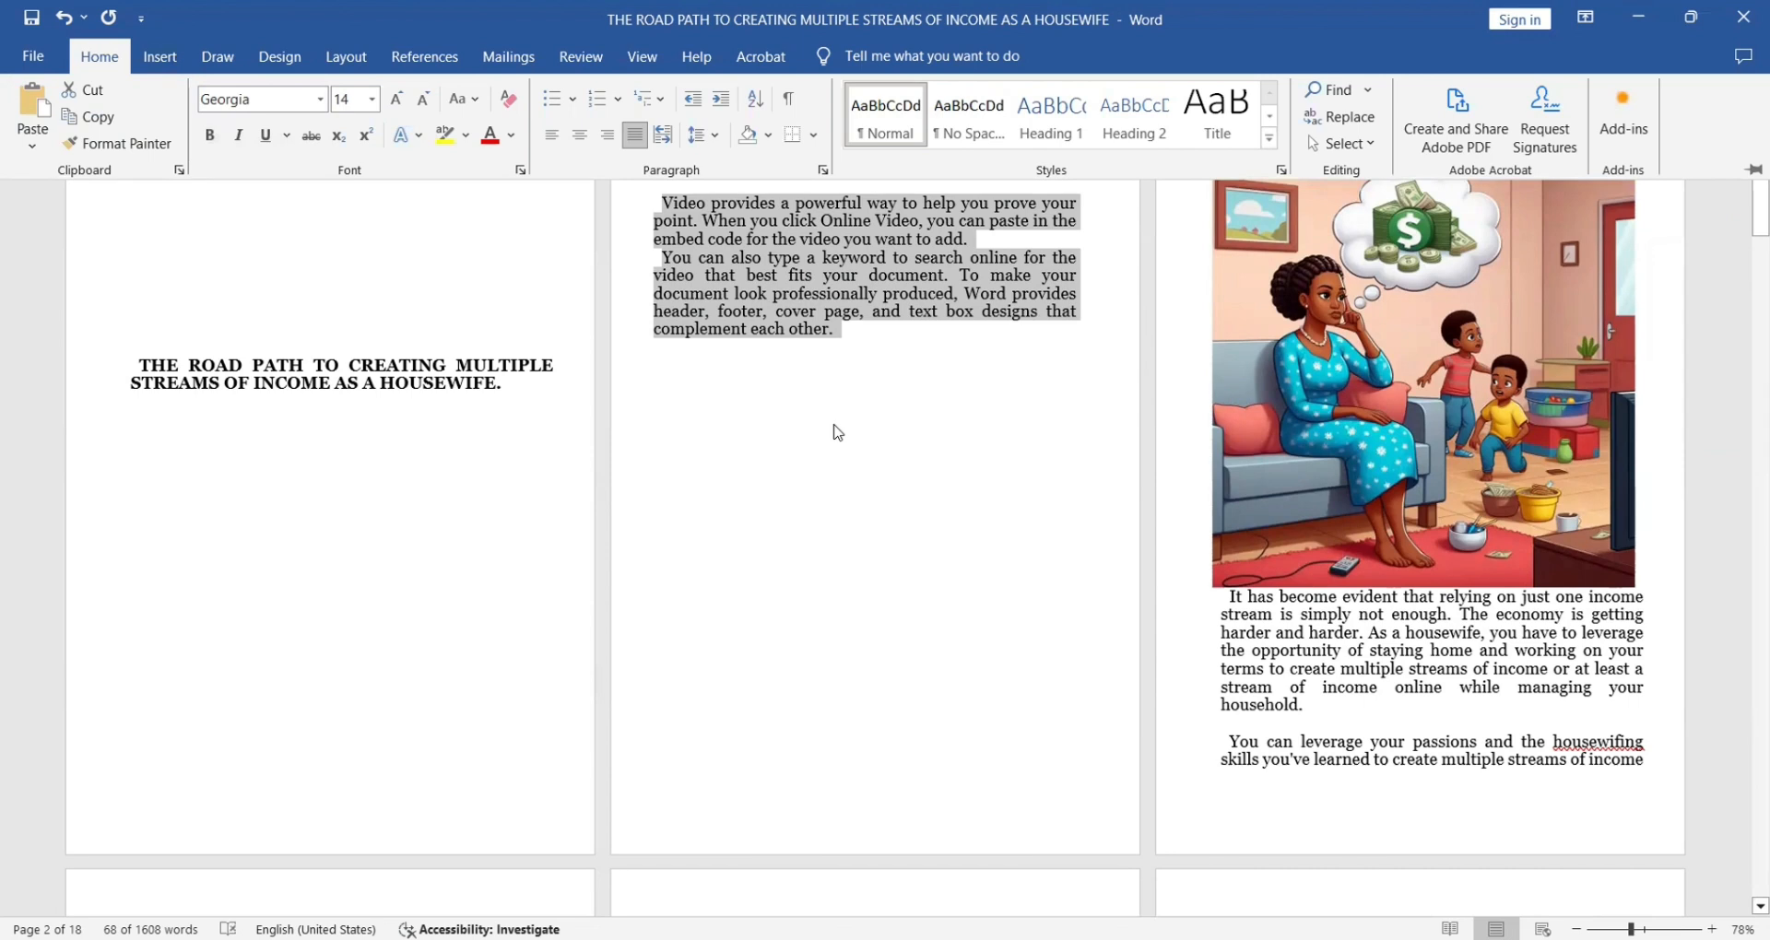
pyautogui.click(827, 366)
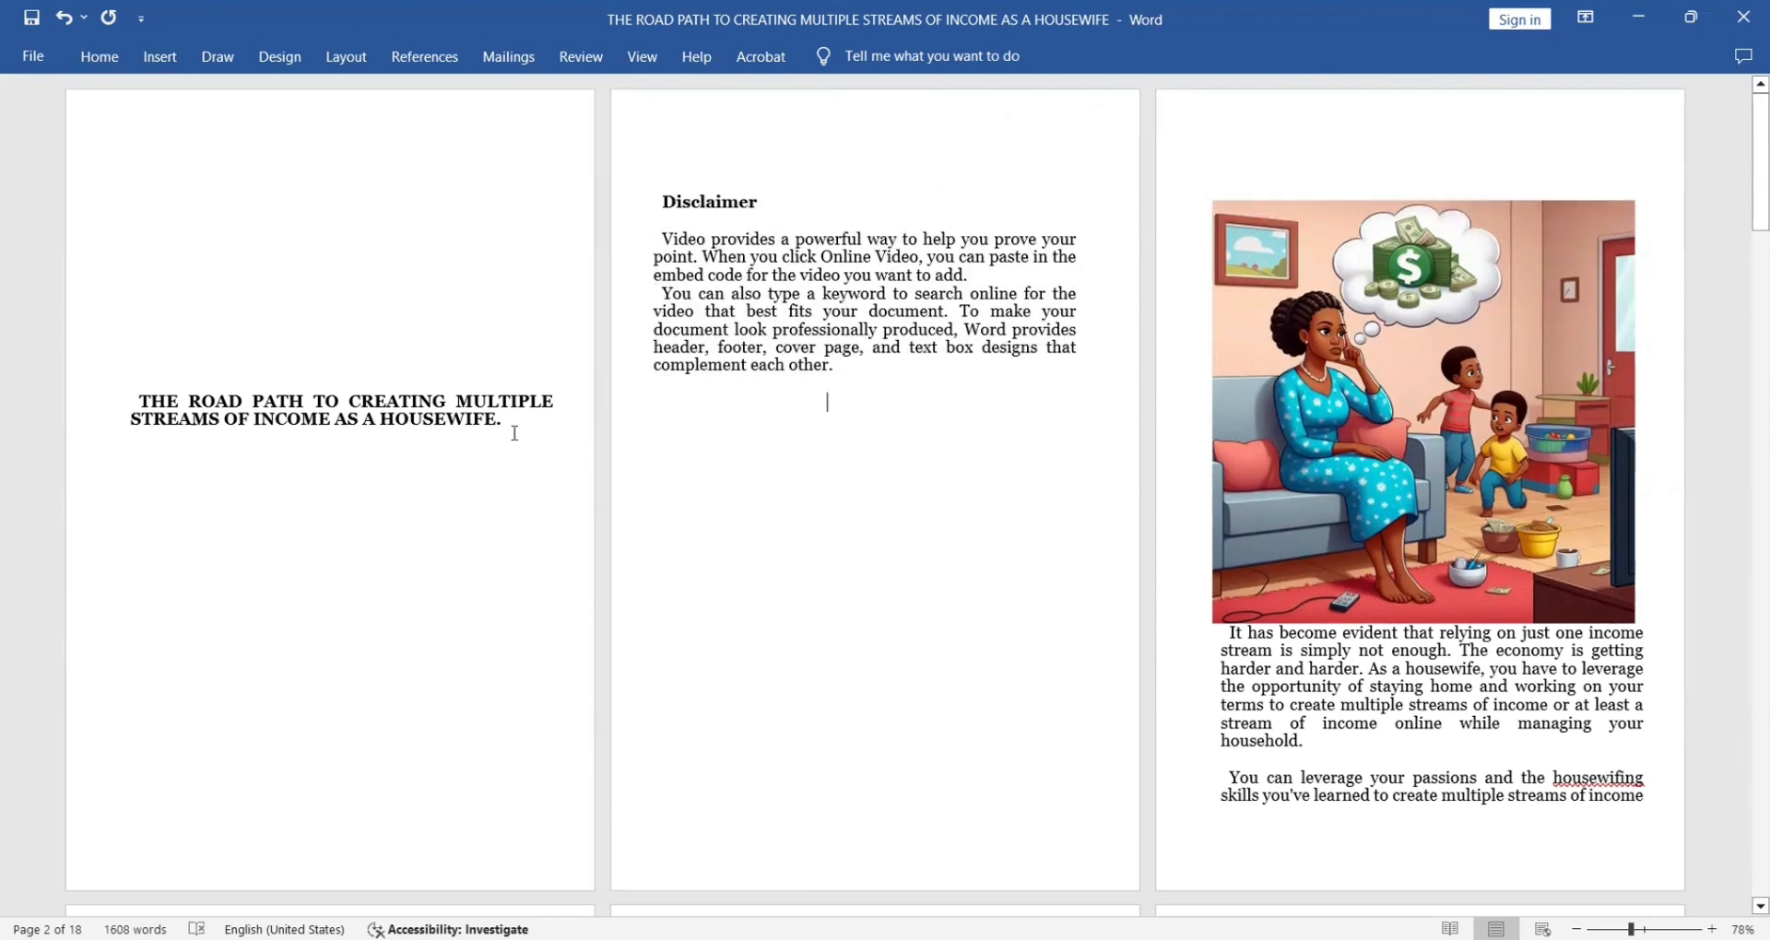
# Apply the Heading 1 style to the book title on the first page
pyautogui.moveTo(306, 448); pyautogui.dragTo(203, 378)
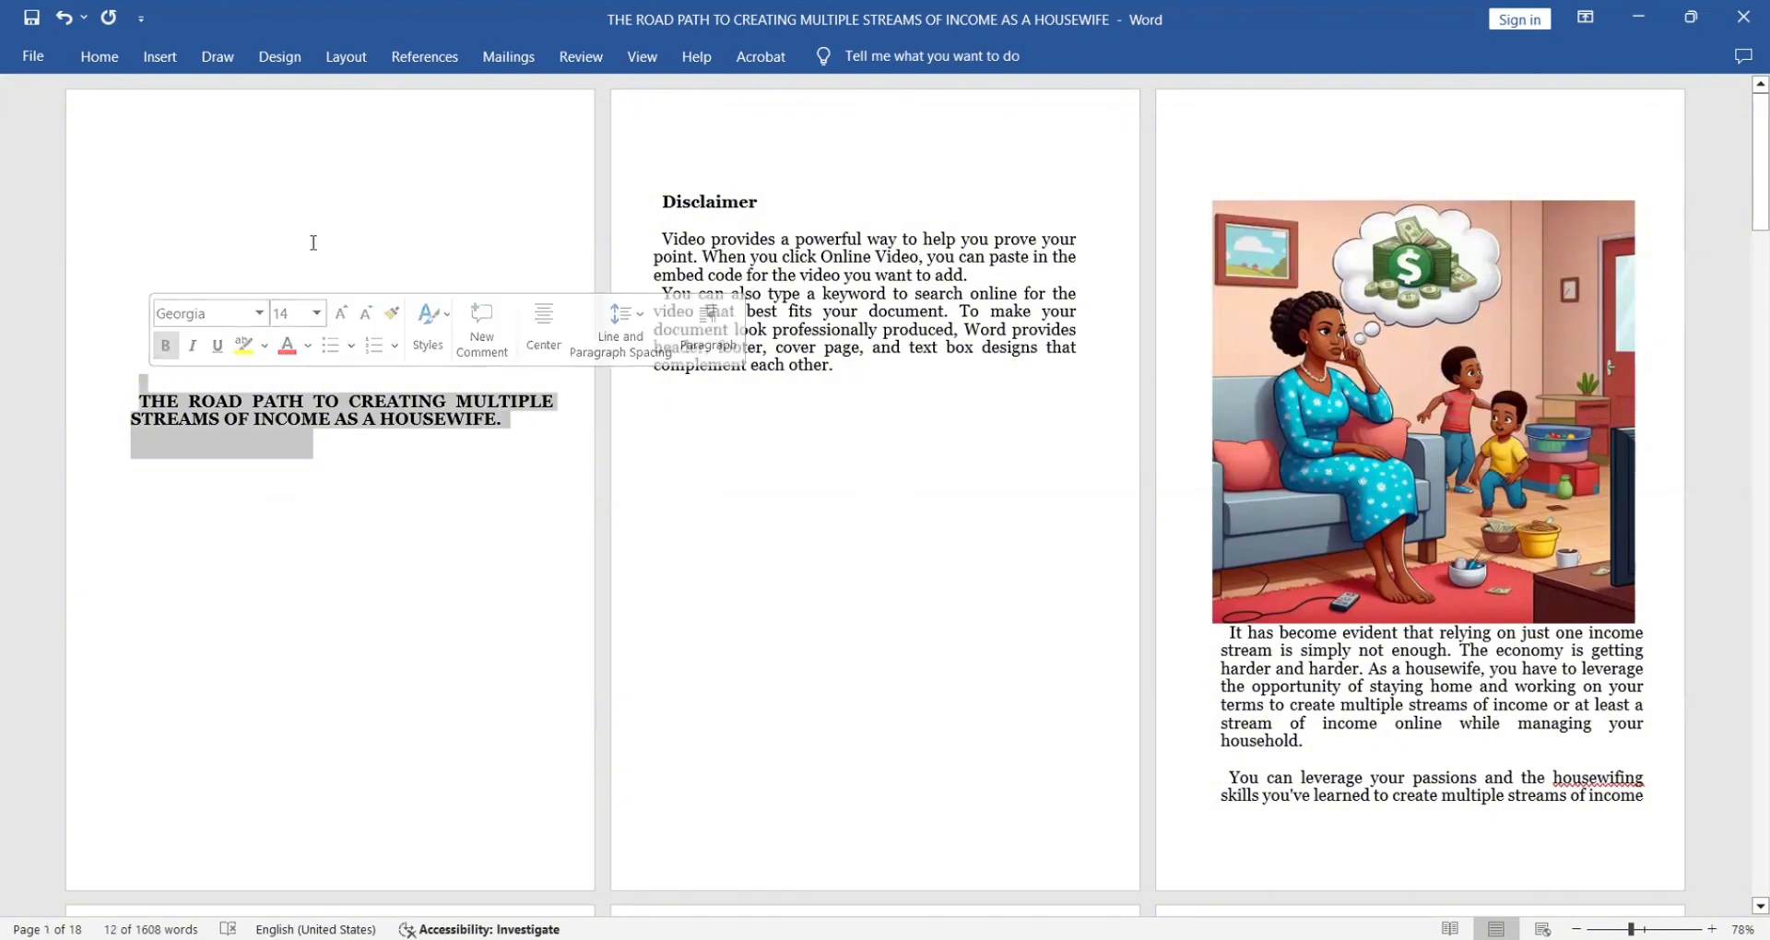
pyautogui.click(100, 57)
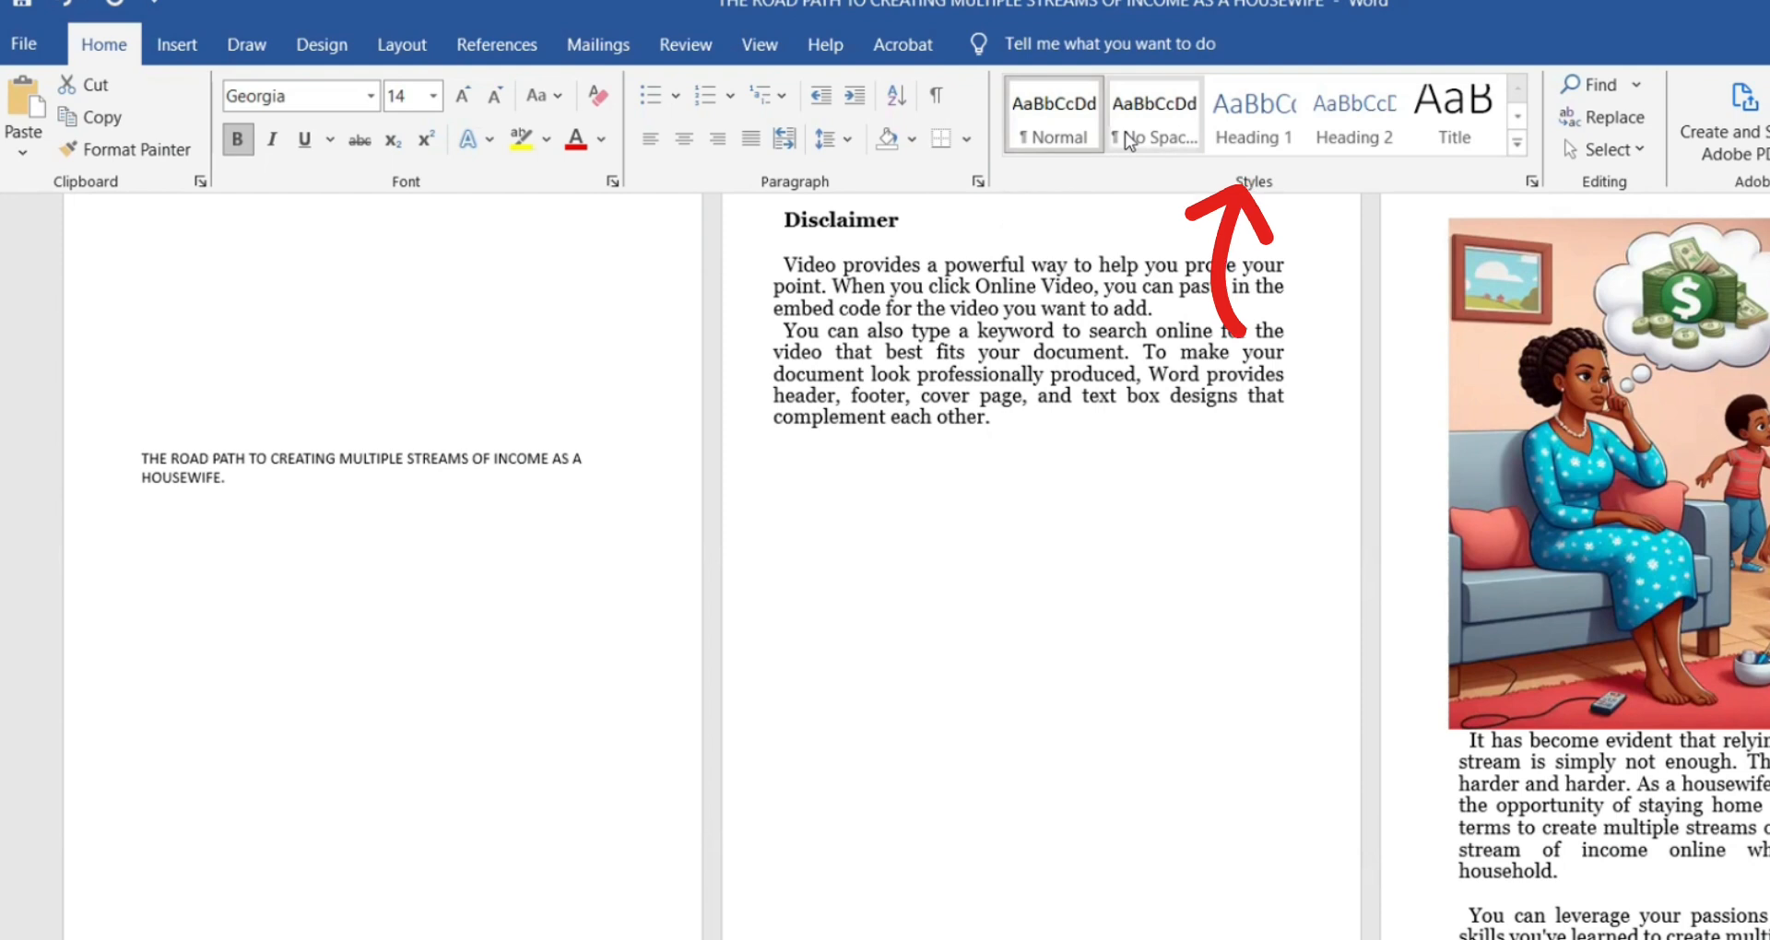
pyautogui.click(1270, 136)
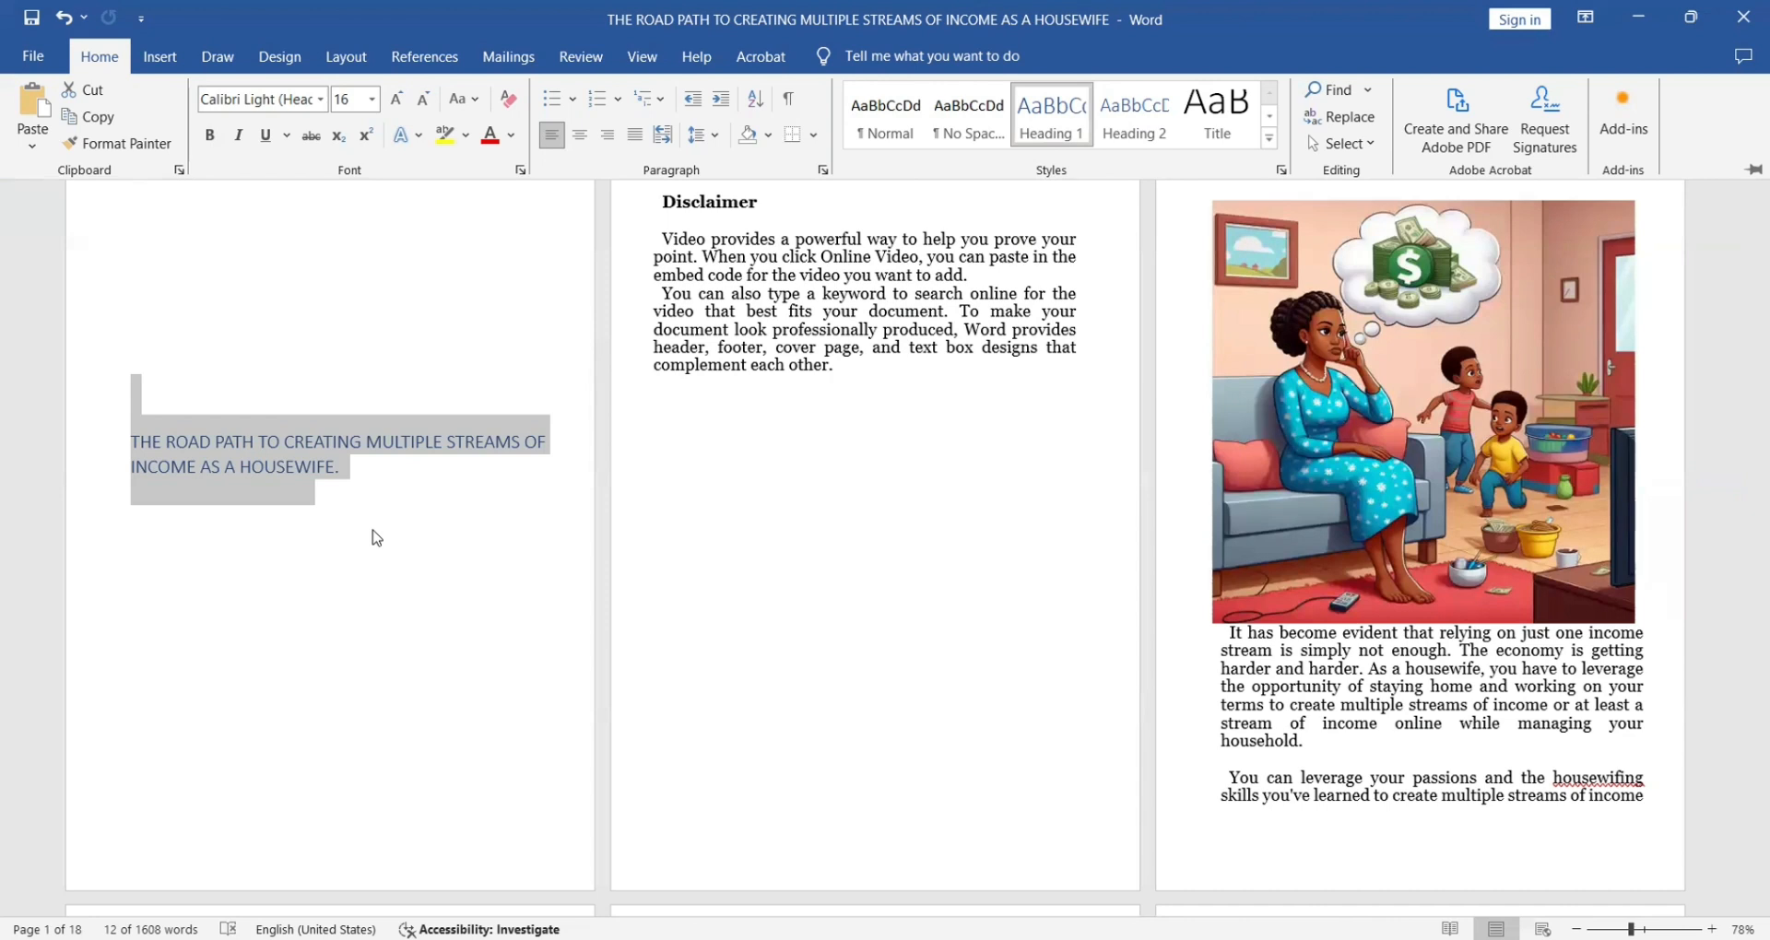
pyautogui.hotkey('ctrl', 'z')
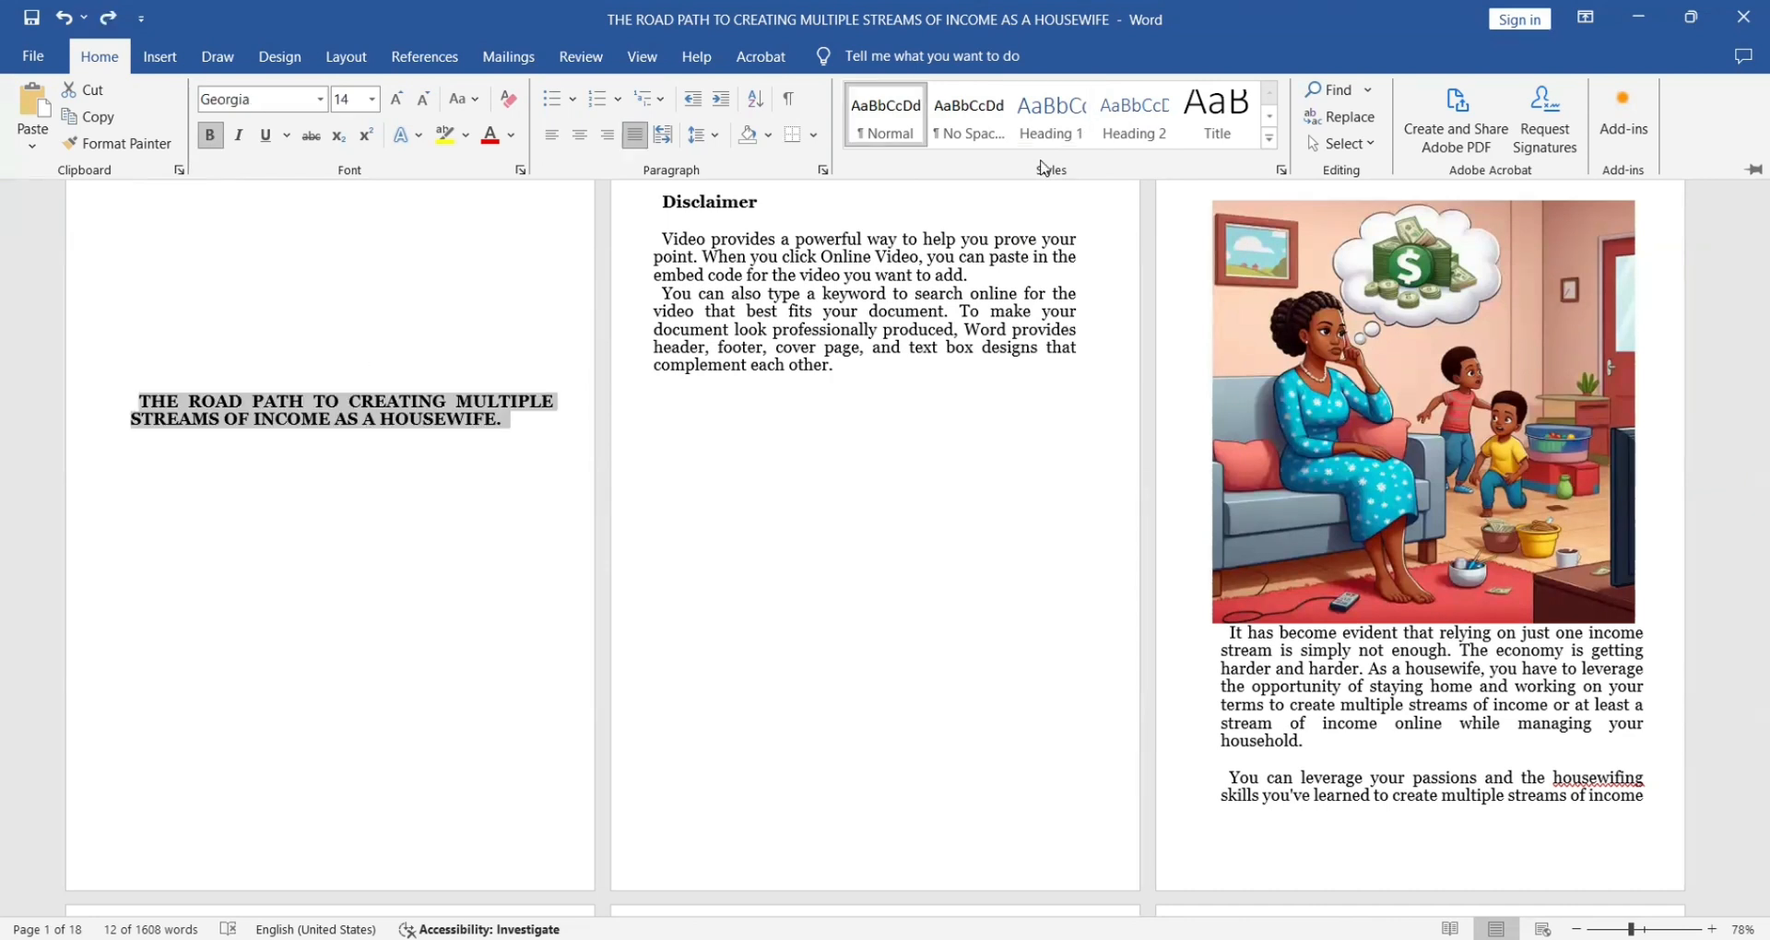
pyautogui.click(1044, 111)
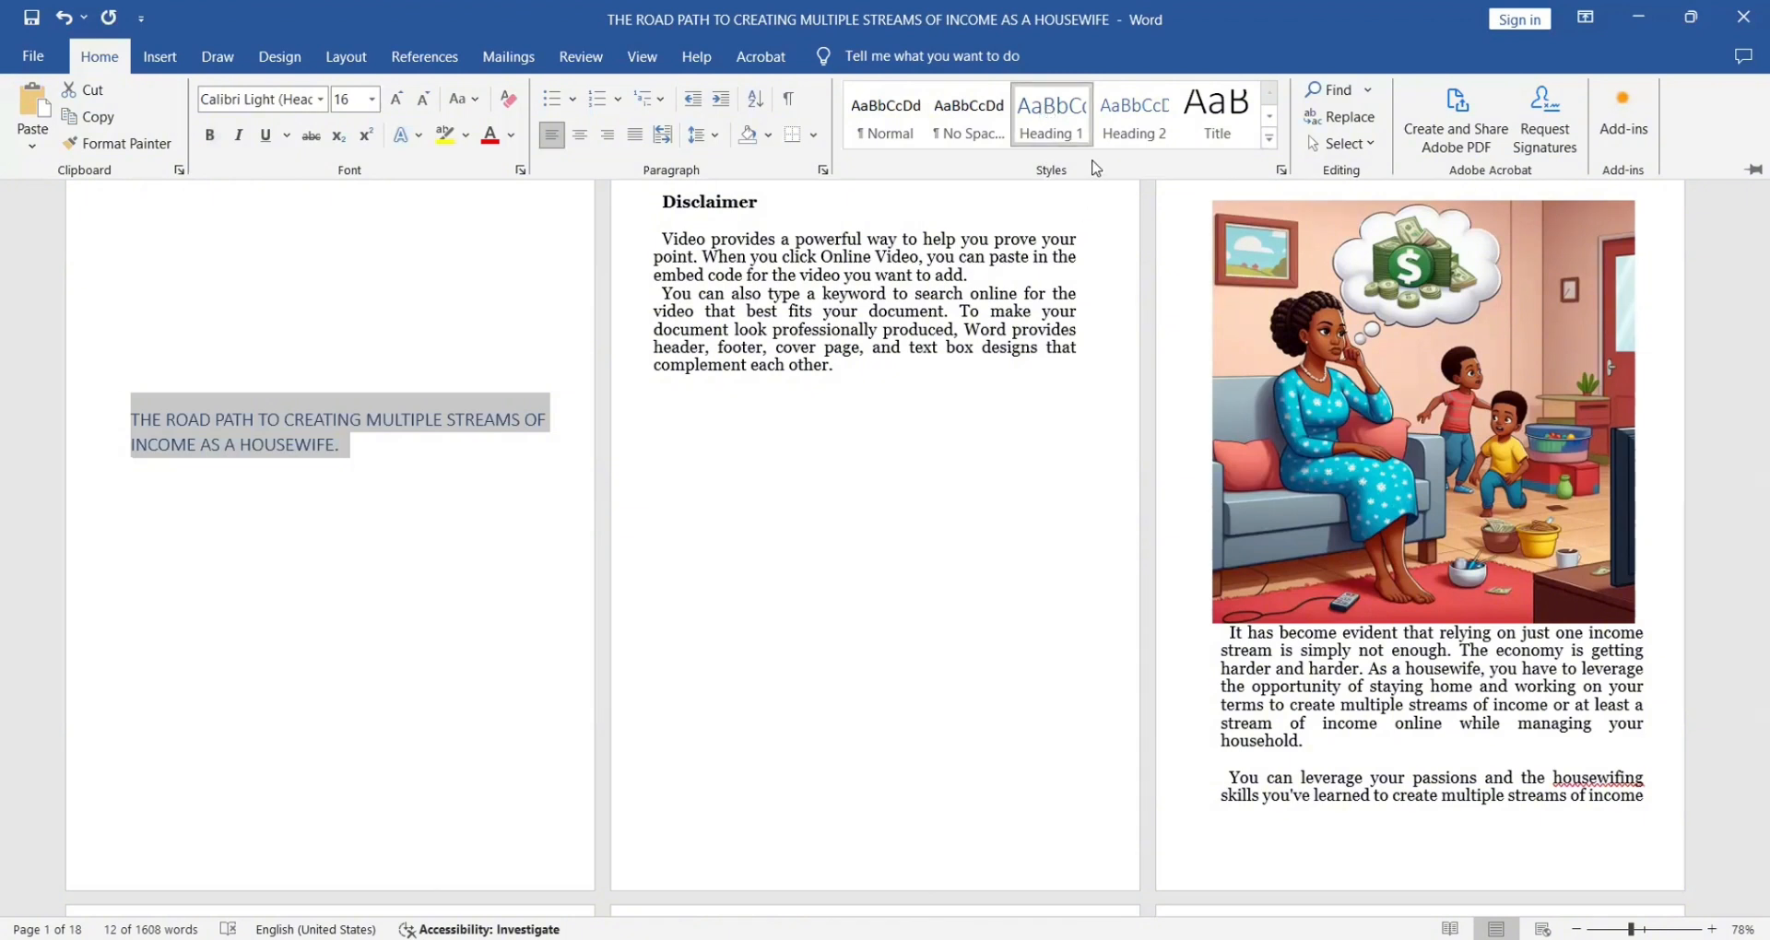
# Modify the Heading 1 style to use Times New Roman, 20 pt, bold, in black
pyautogui.rightClick(1065, 140)
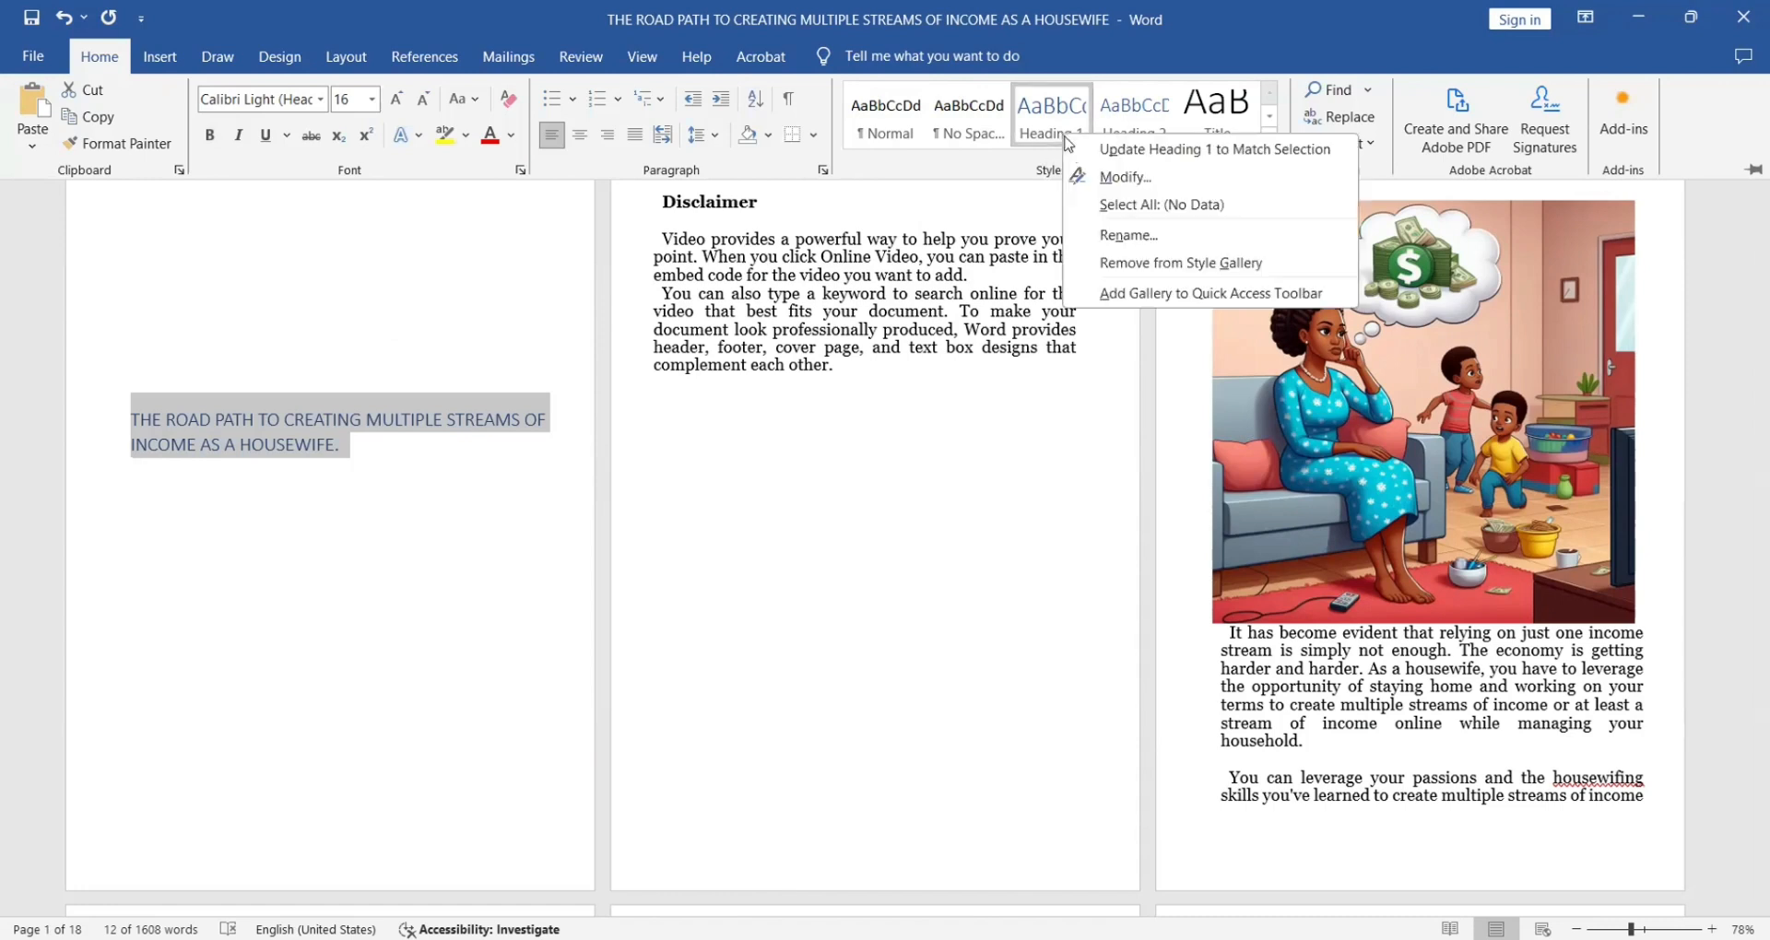
pyautogui.click(1124, 178)
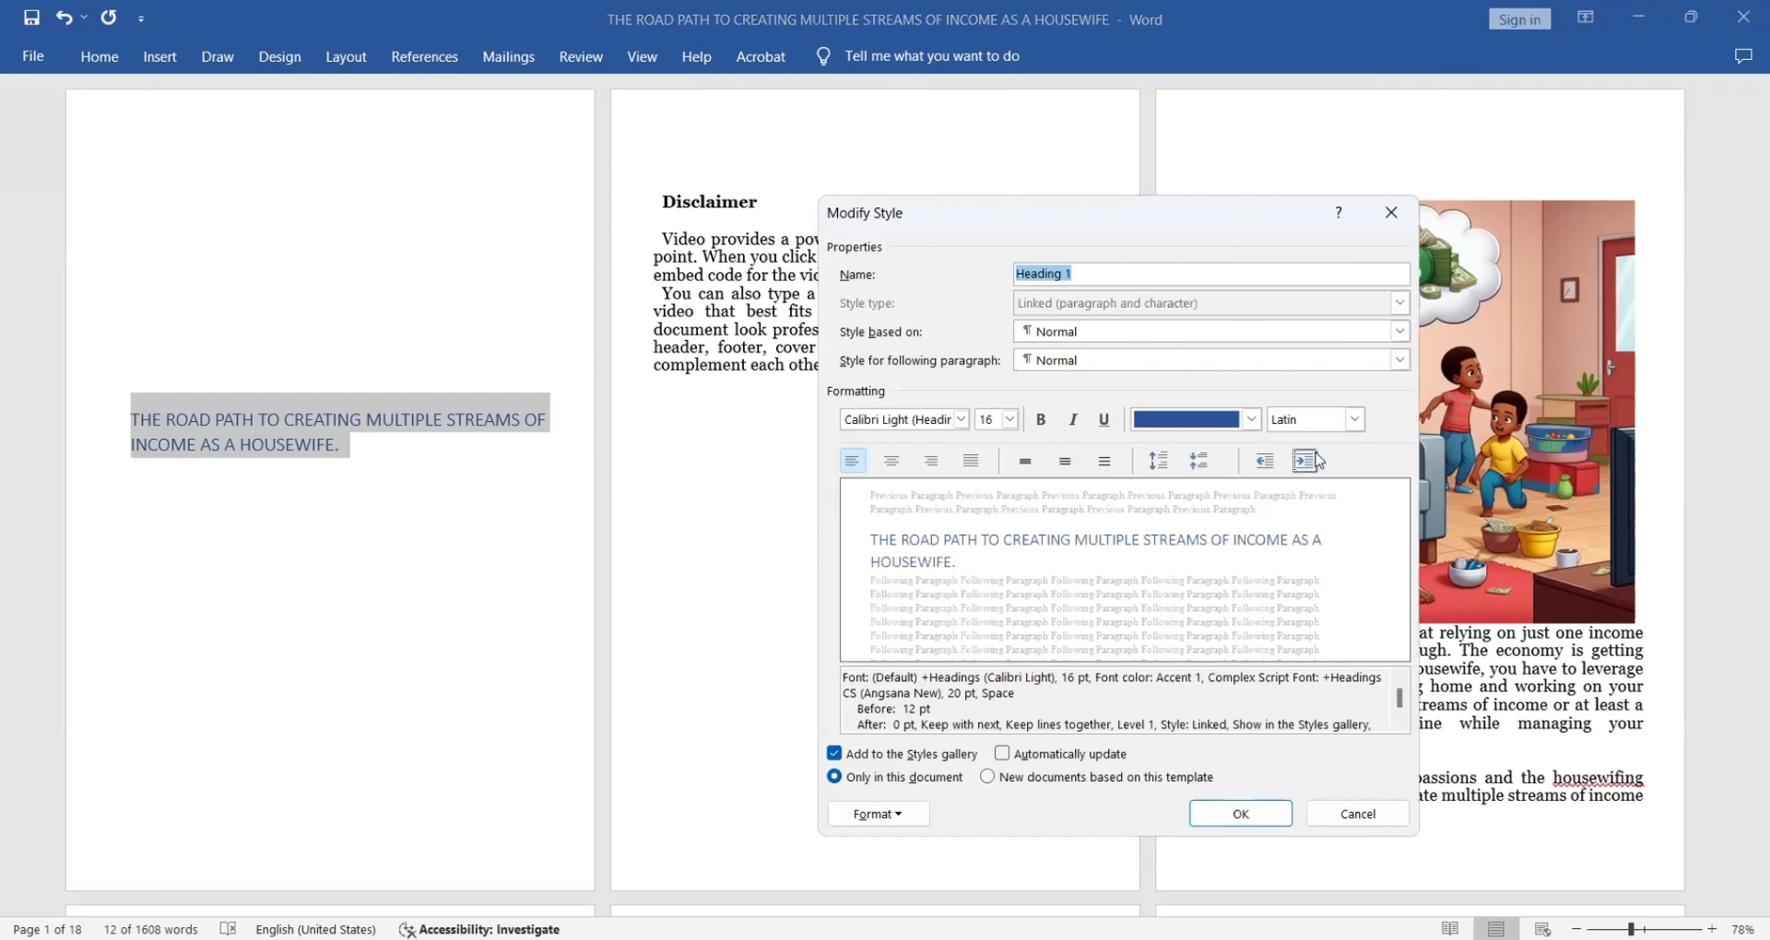
pyautogui.click(1254, 422)
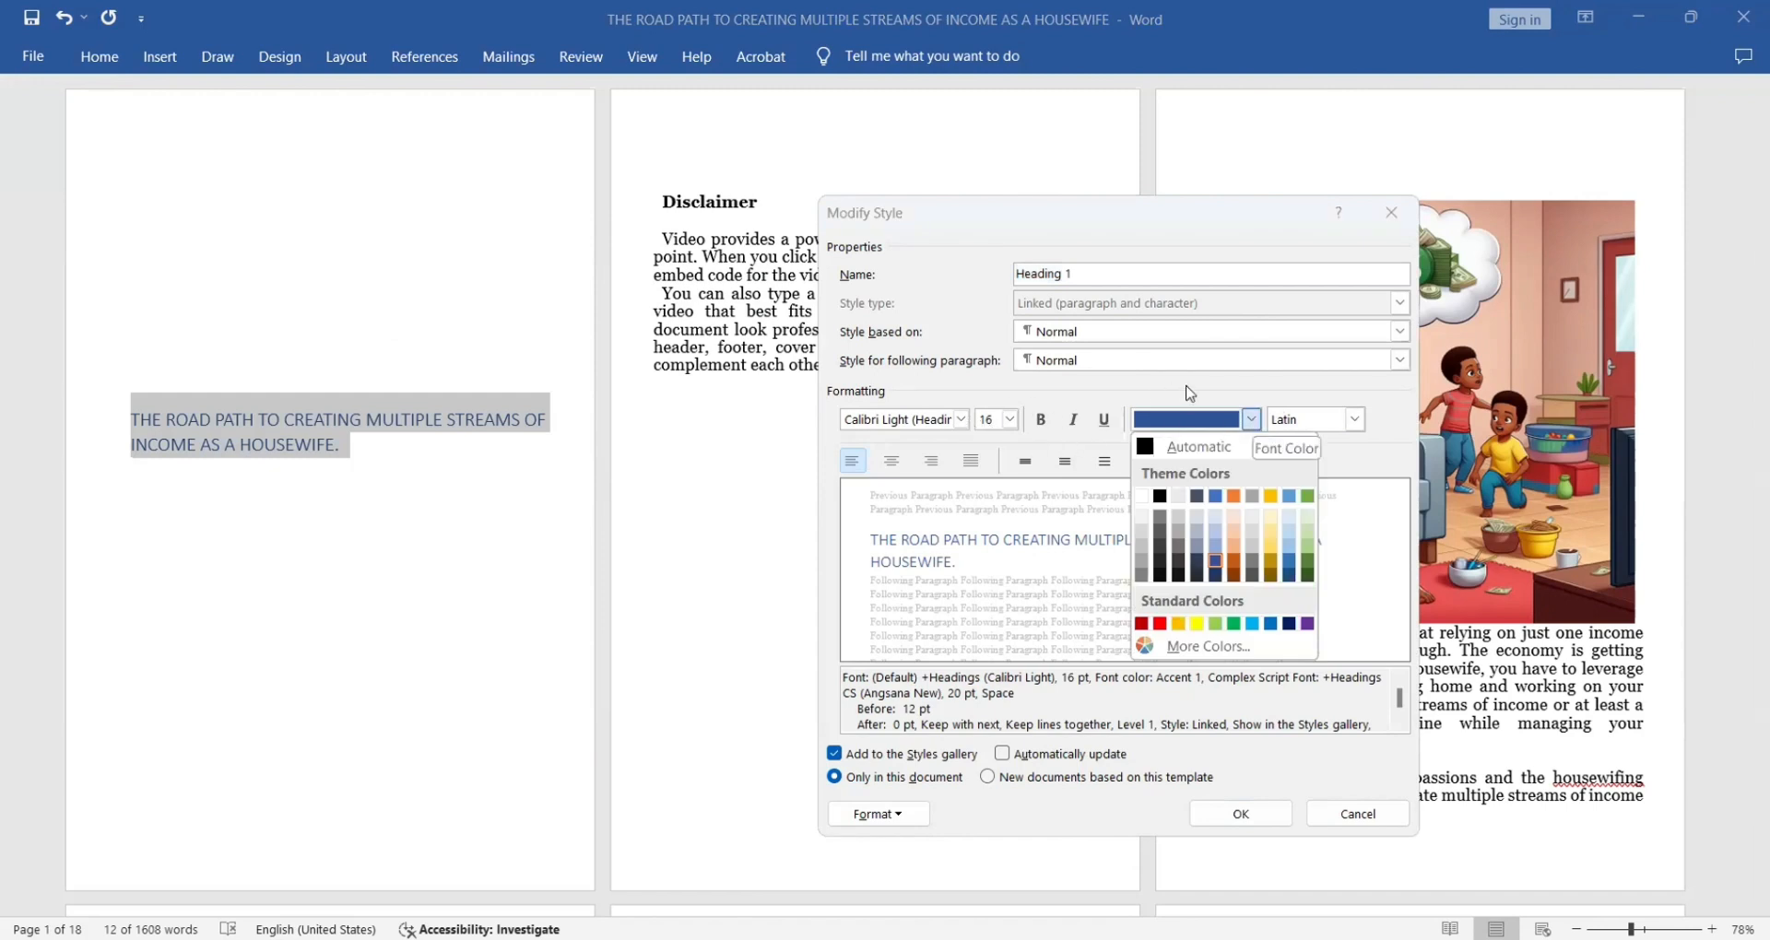
pyautogui.click(1254, 422)
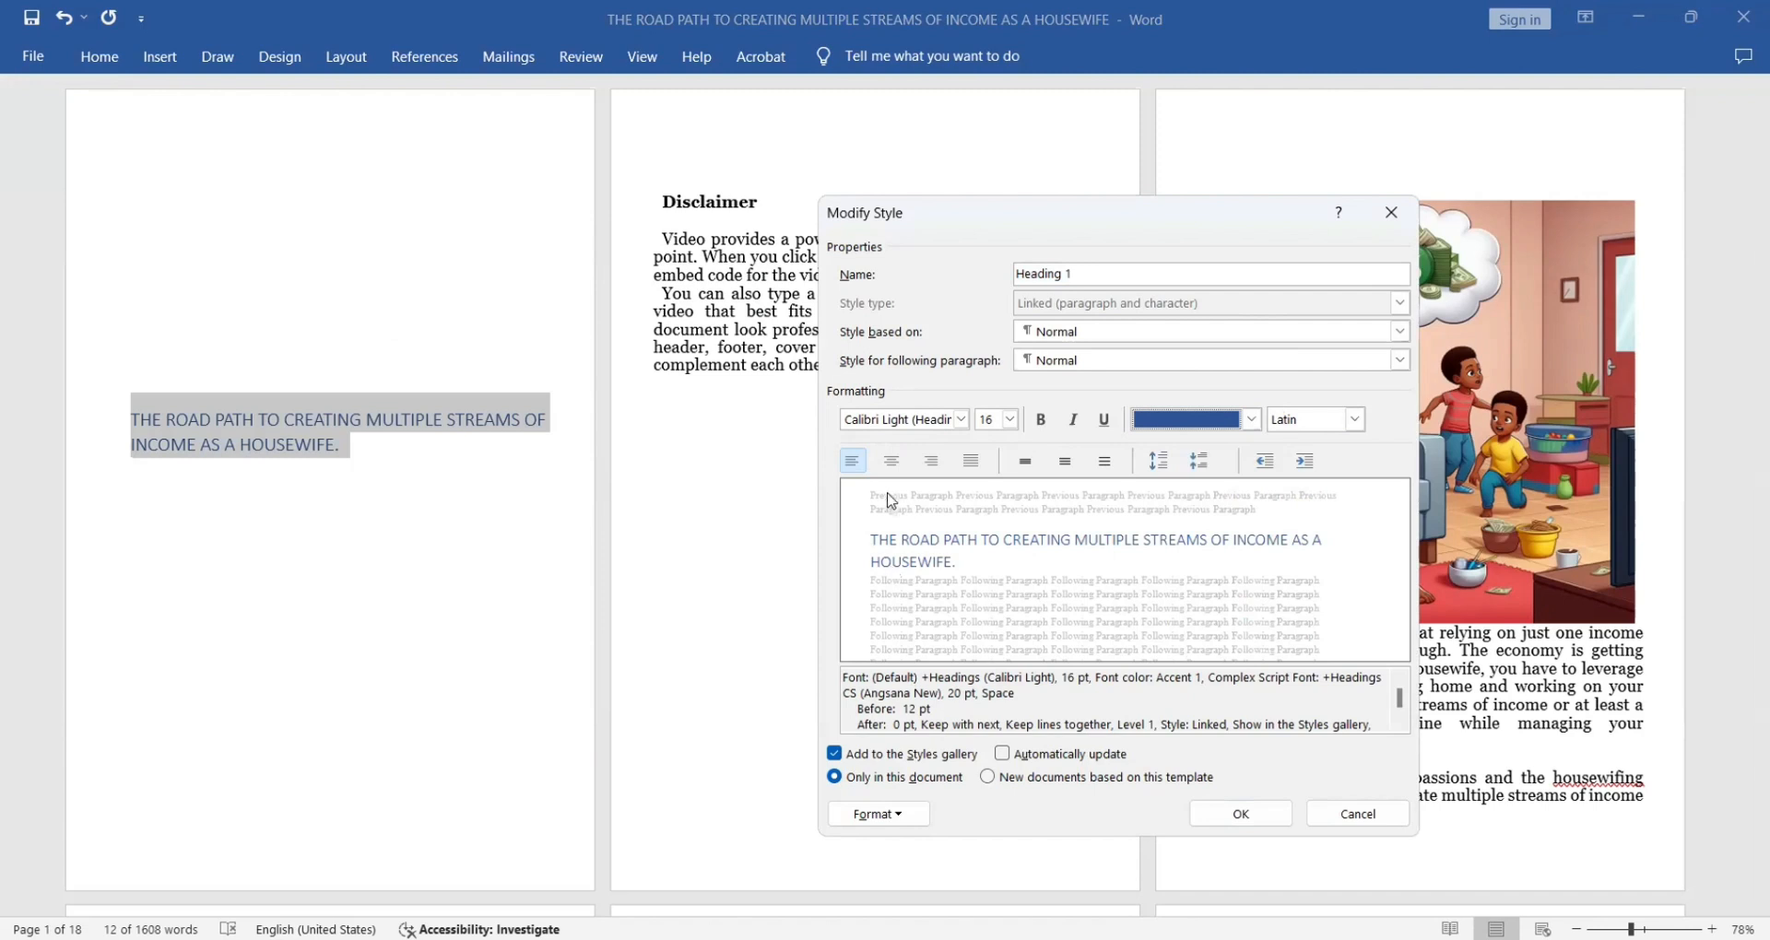
pyautogui.click(955, 422)
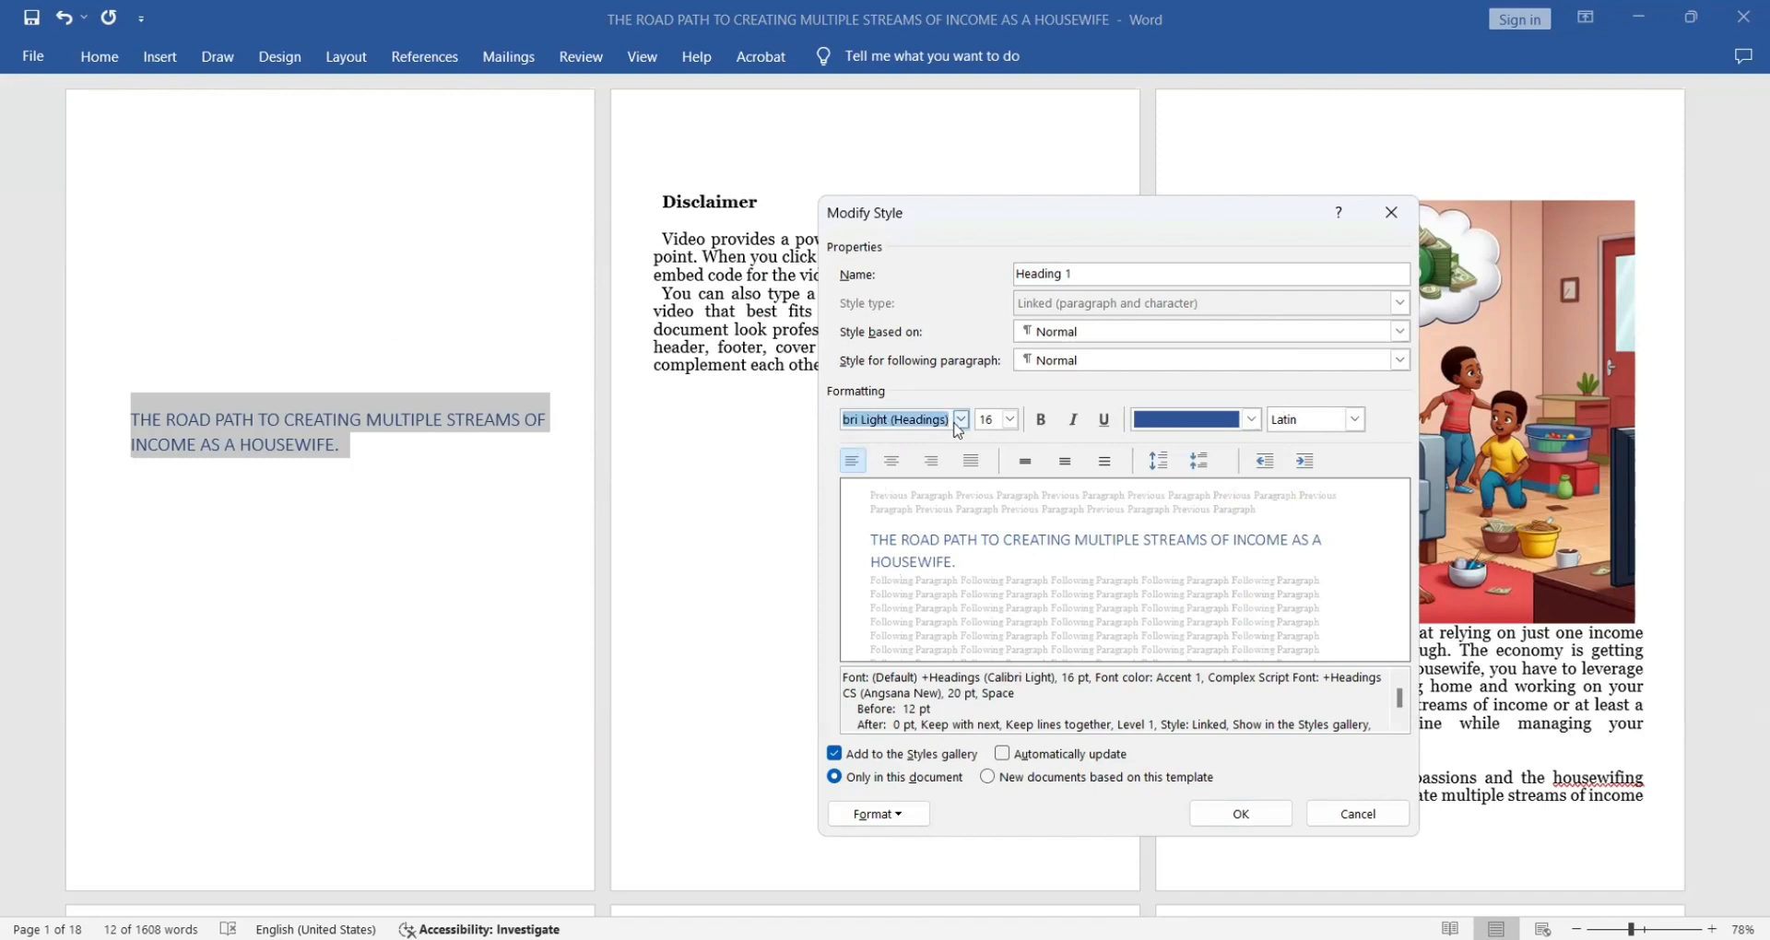
pyautogui.write('A')
pyautogui.press('BackSpace')
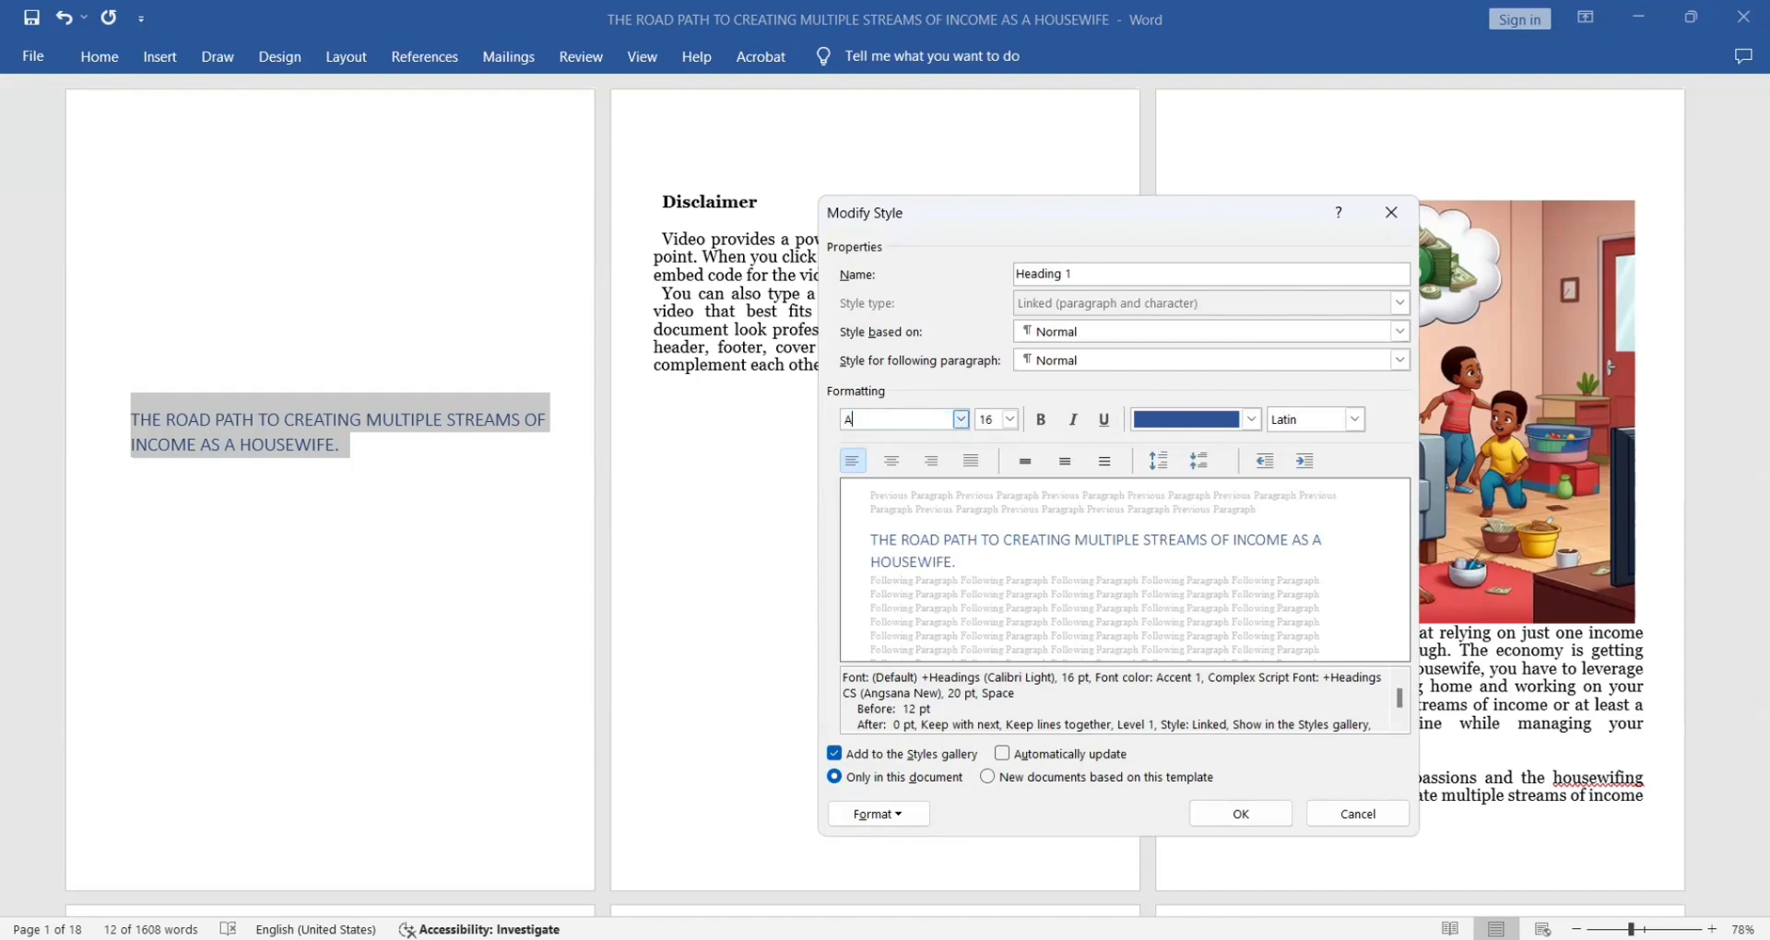
pyautogui.write('Times New Roman')
pyautogui.click(1010, 419)
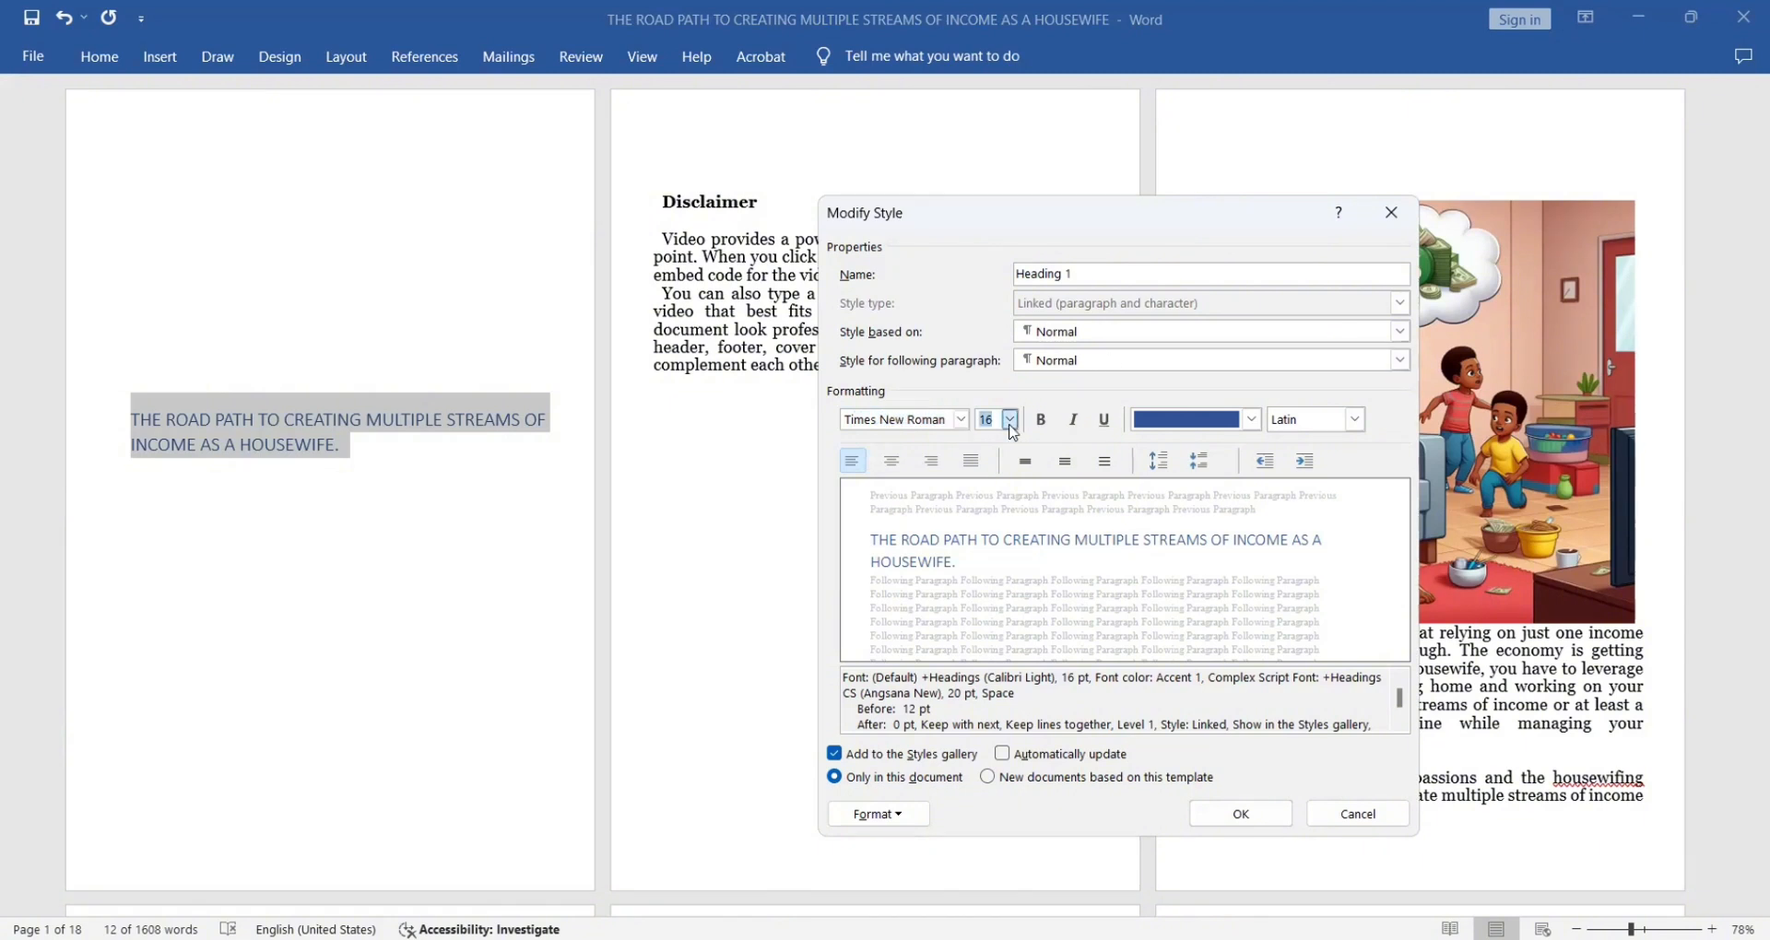
pyautogui.click(985, 566)
pyautogui.click(1041, 419)
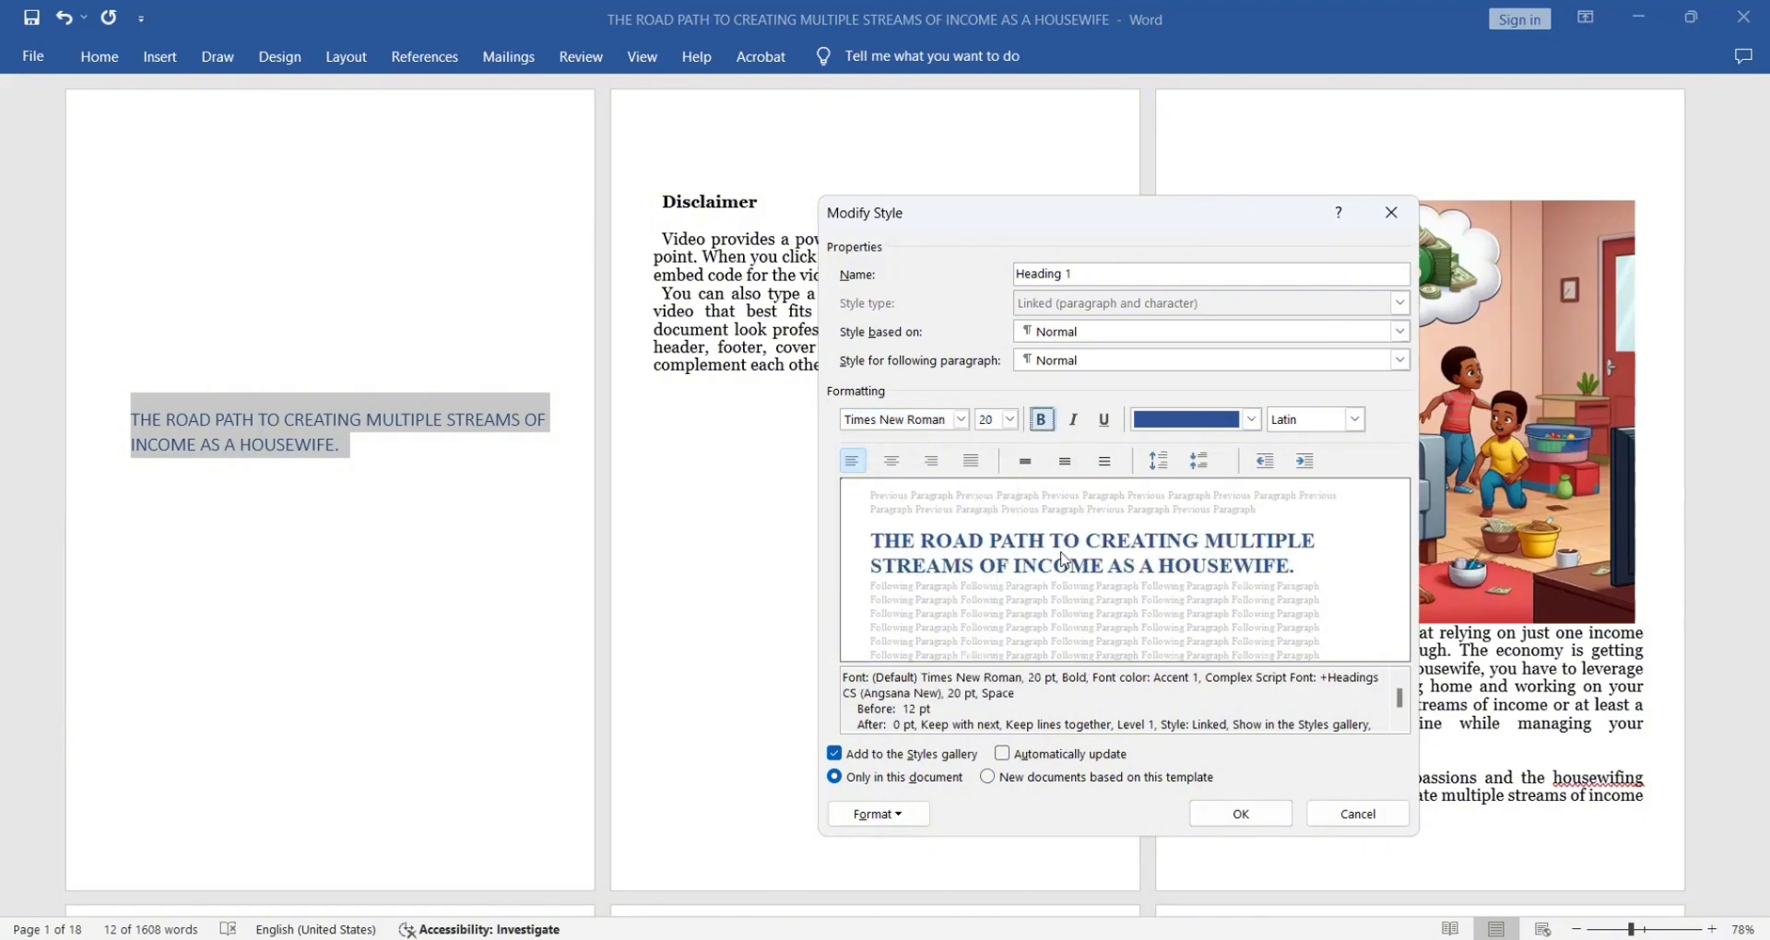
pyautogui.click(1251, 419)
pyautogui.click(1160, 496)
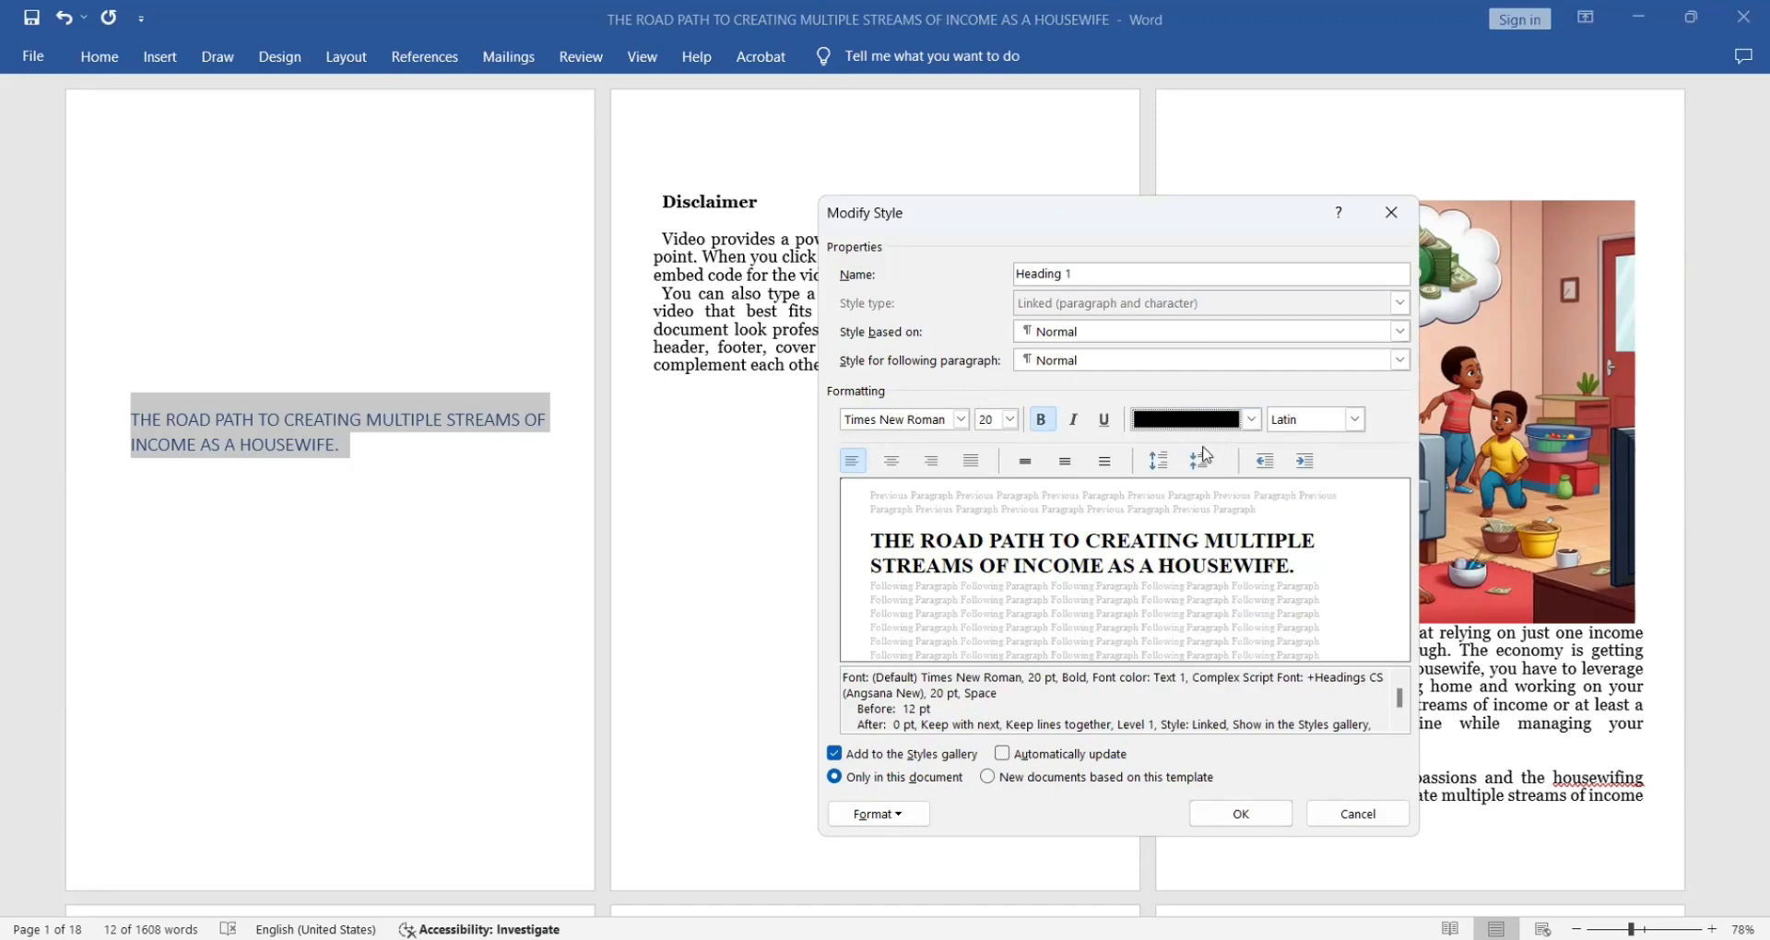
# Center the Heading 1 style with 1.5 line spacing, 6 pt spacing before and after, and no left indent
pyautogui.click(1163, 469)
pyautogui.click(1199, 465)
pyautogui.click(1166, 463)
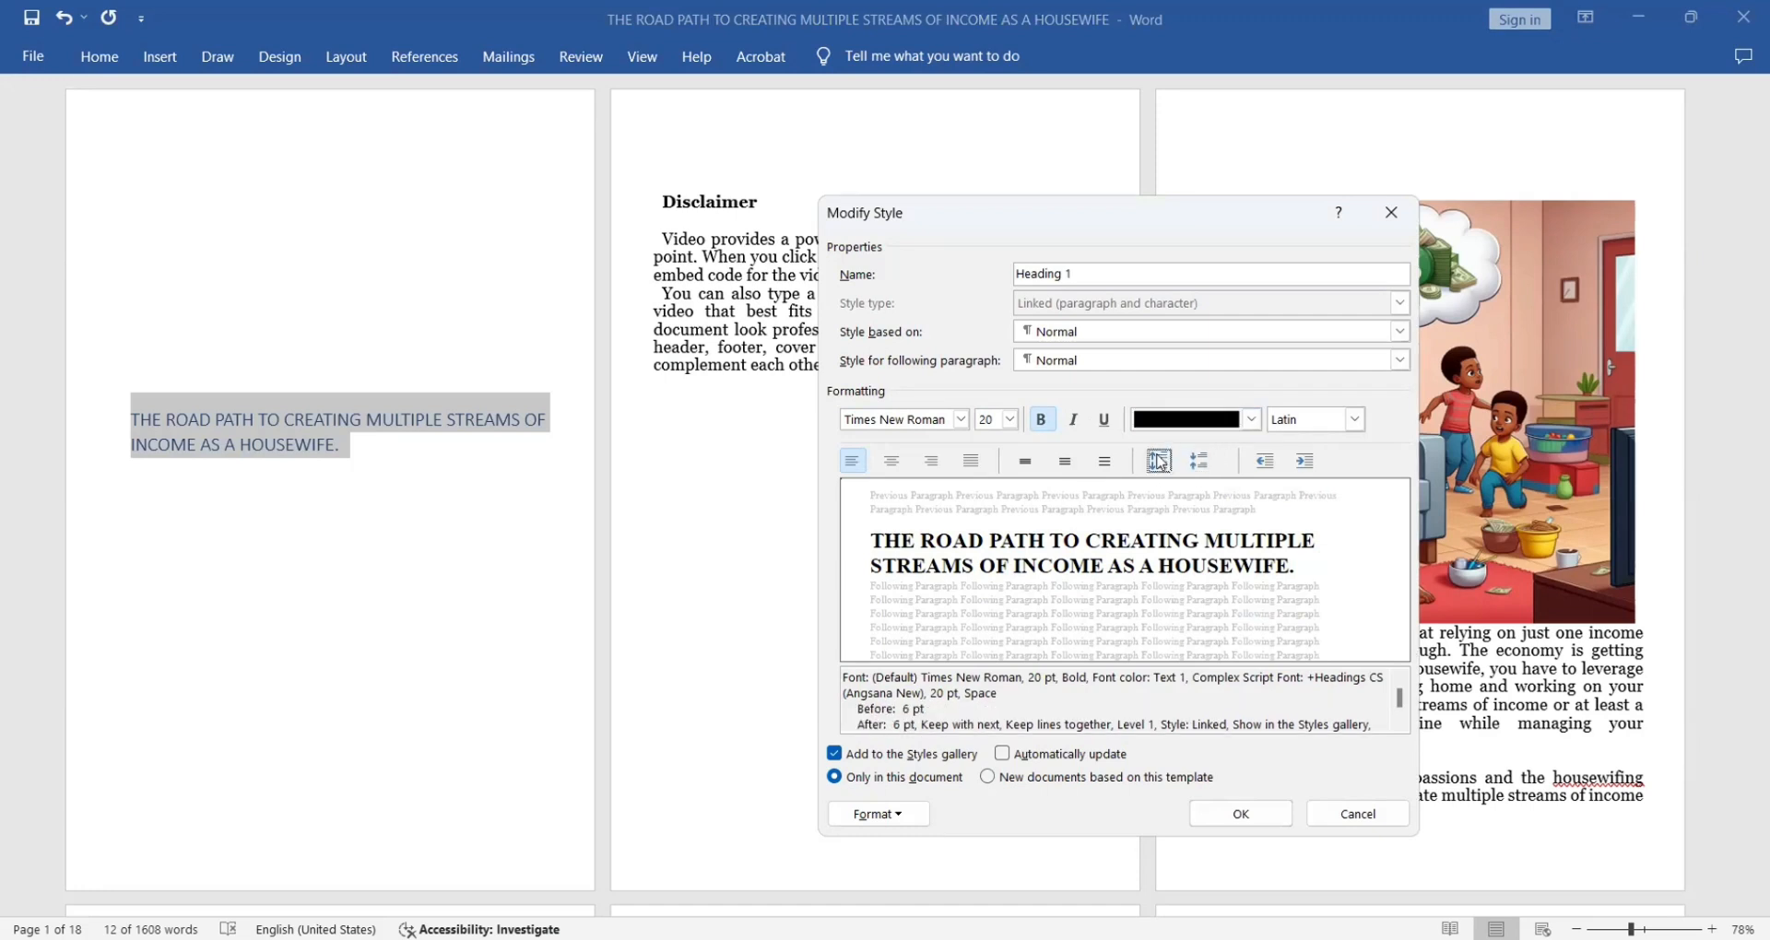
pyautogui.click(1070, 467)
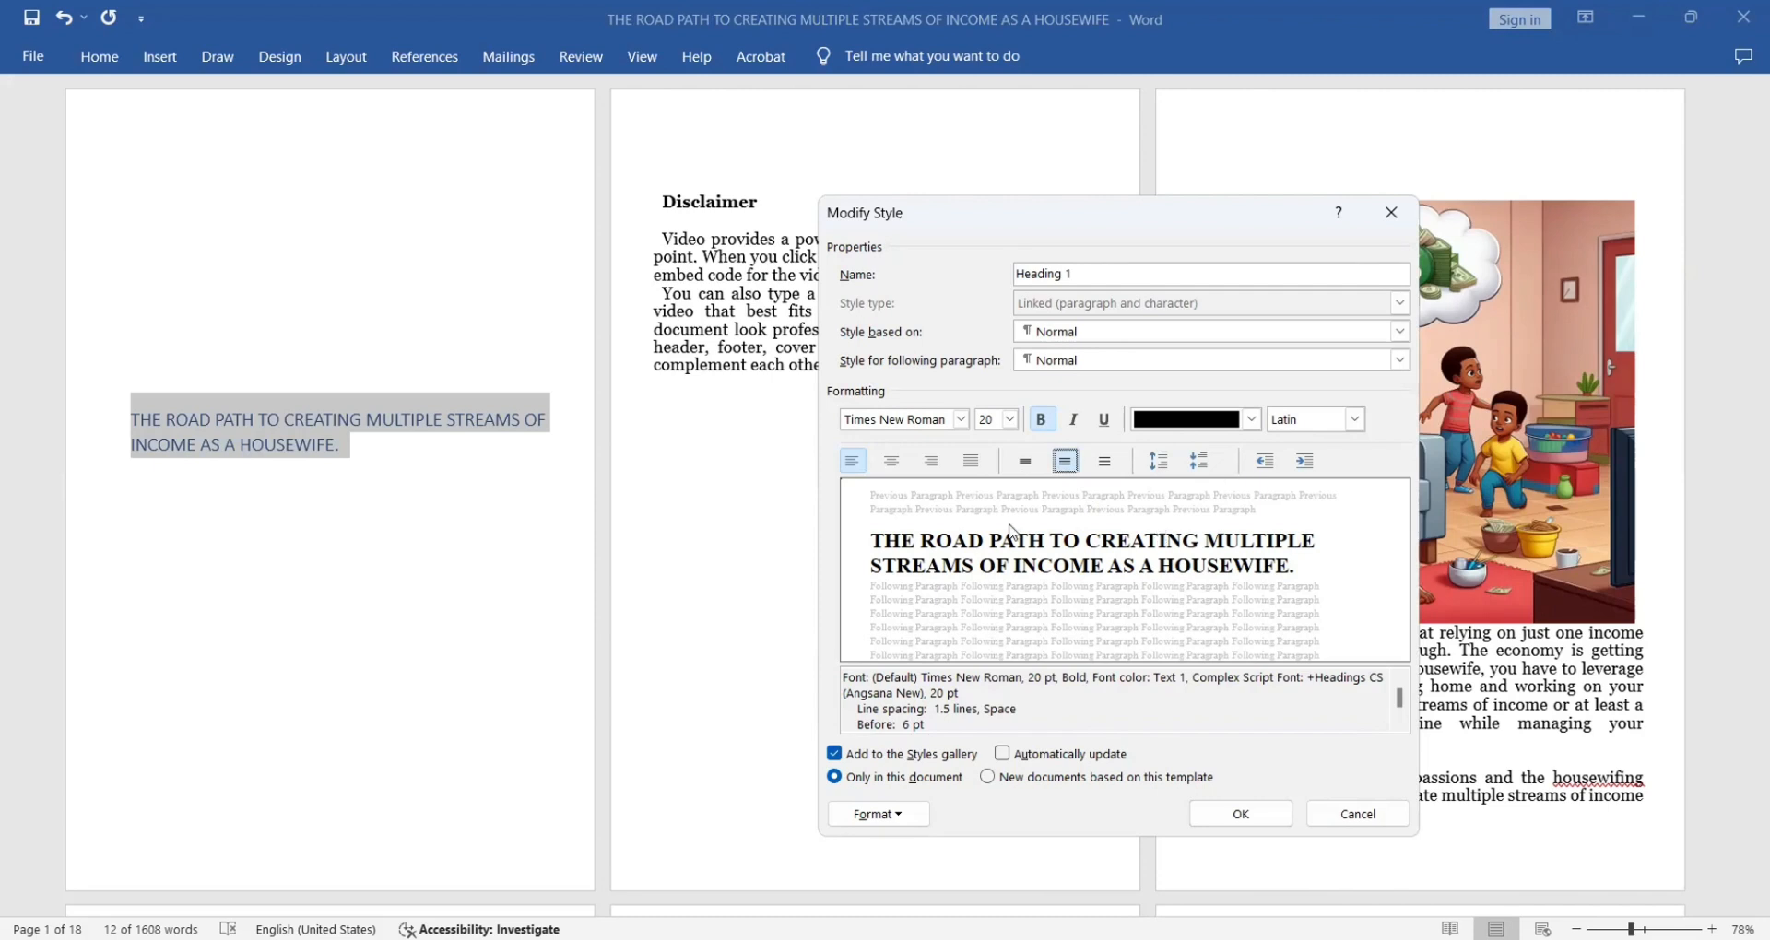
pyautogui.click(889, 464)
pyautogui.click(1266, 464)
pyautogui.click(1301, 467)
pyautogui.click(1265, 467)
pyautogui.click(1263, 467)
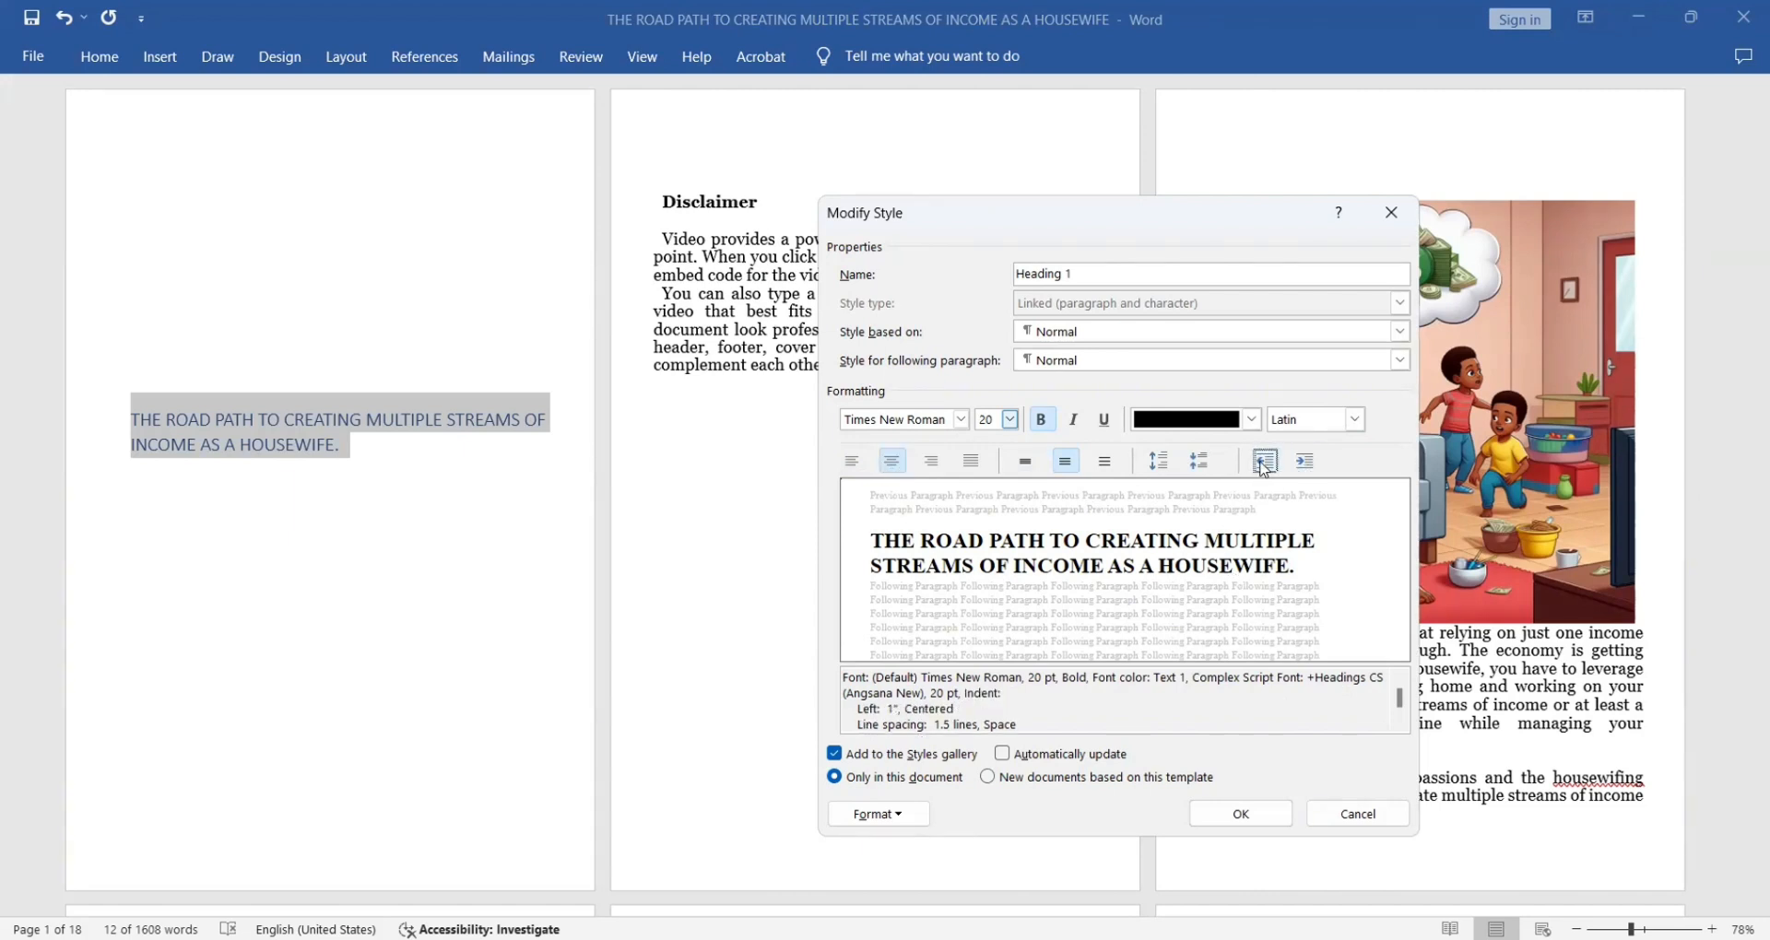
pyautogui.click(1264, 468)
# Set the Heading 1 style's line spacing to exactly 25 pt with Auto spacing before and after, and apply the style changes
pyautogui.click(917, 814)
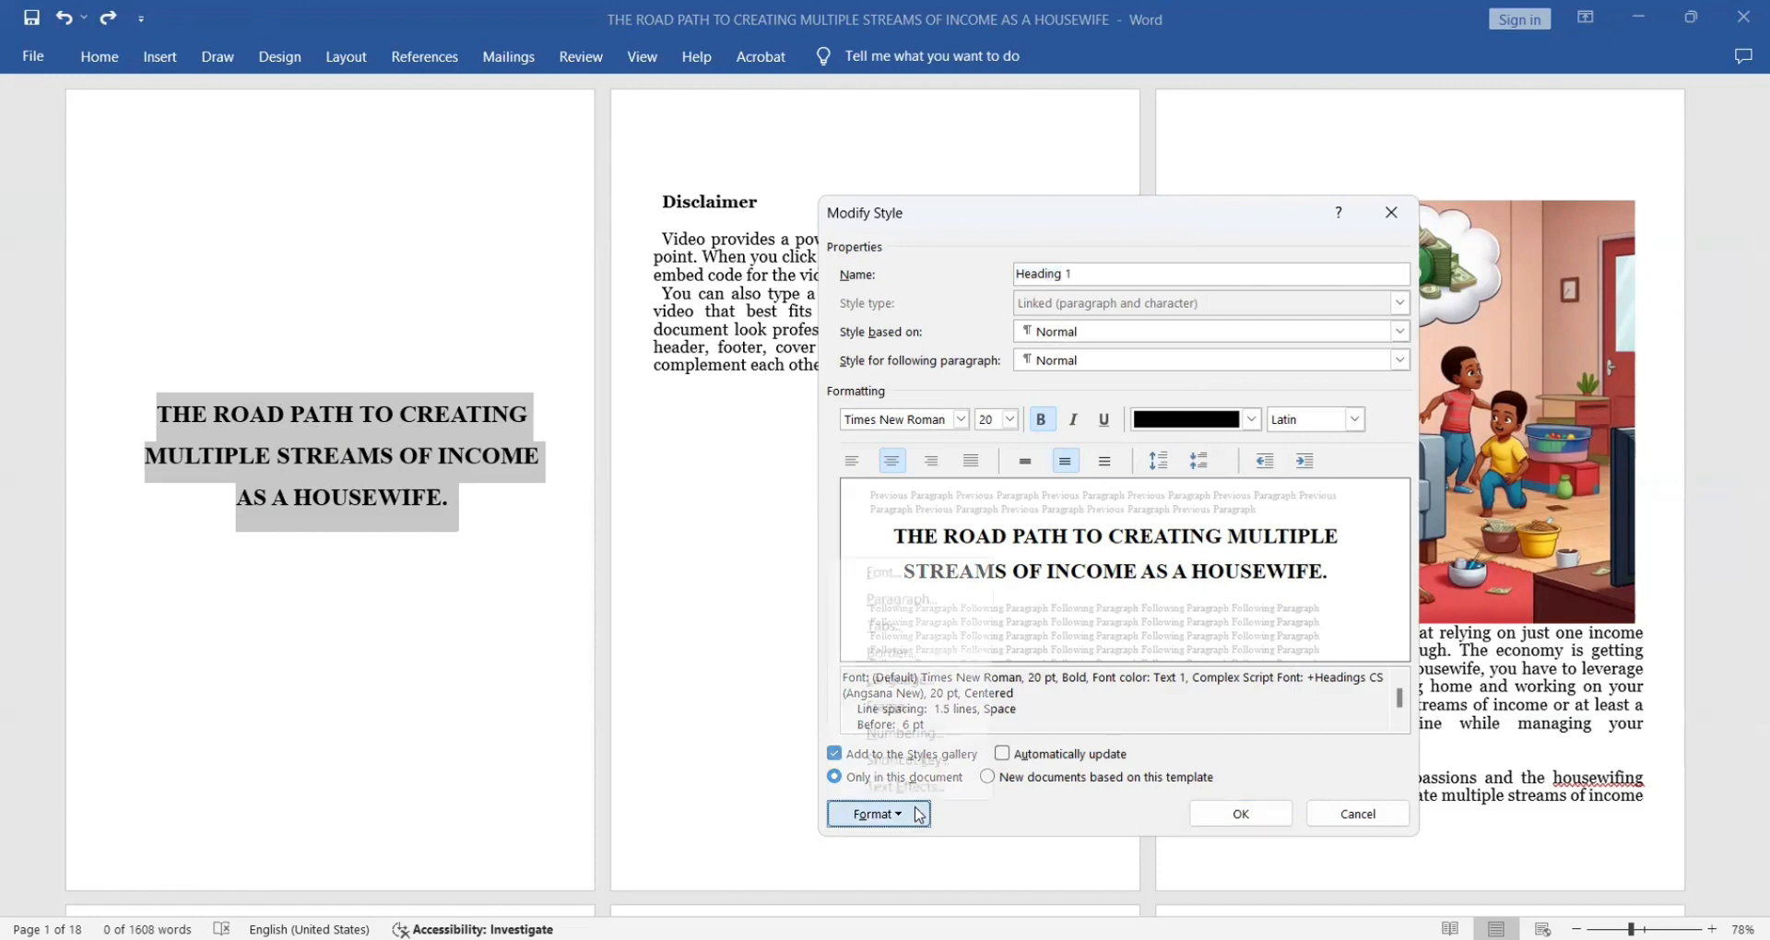
pyautogui.click(900, 600)
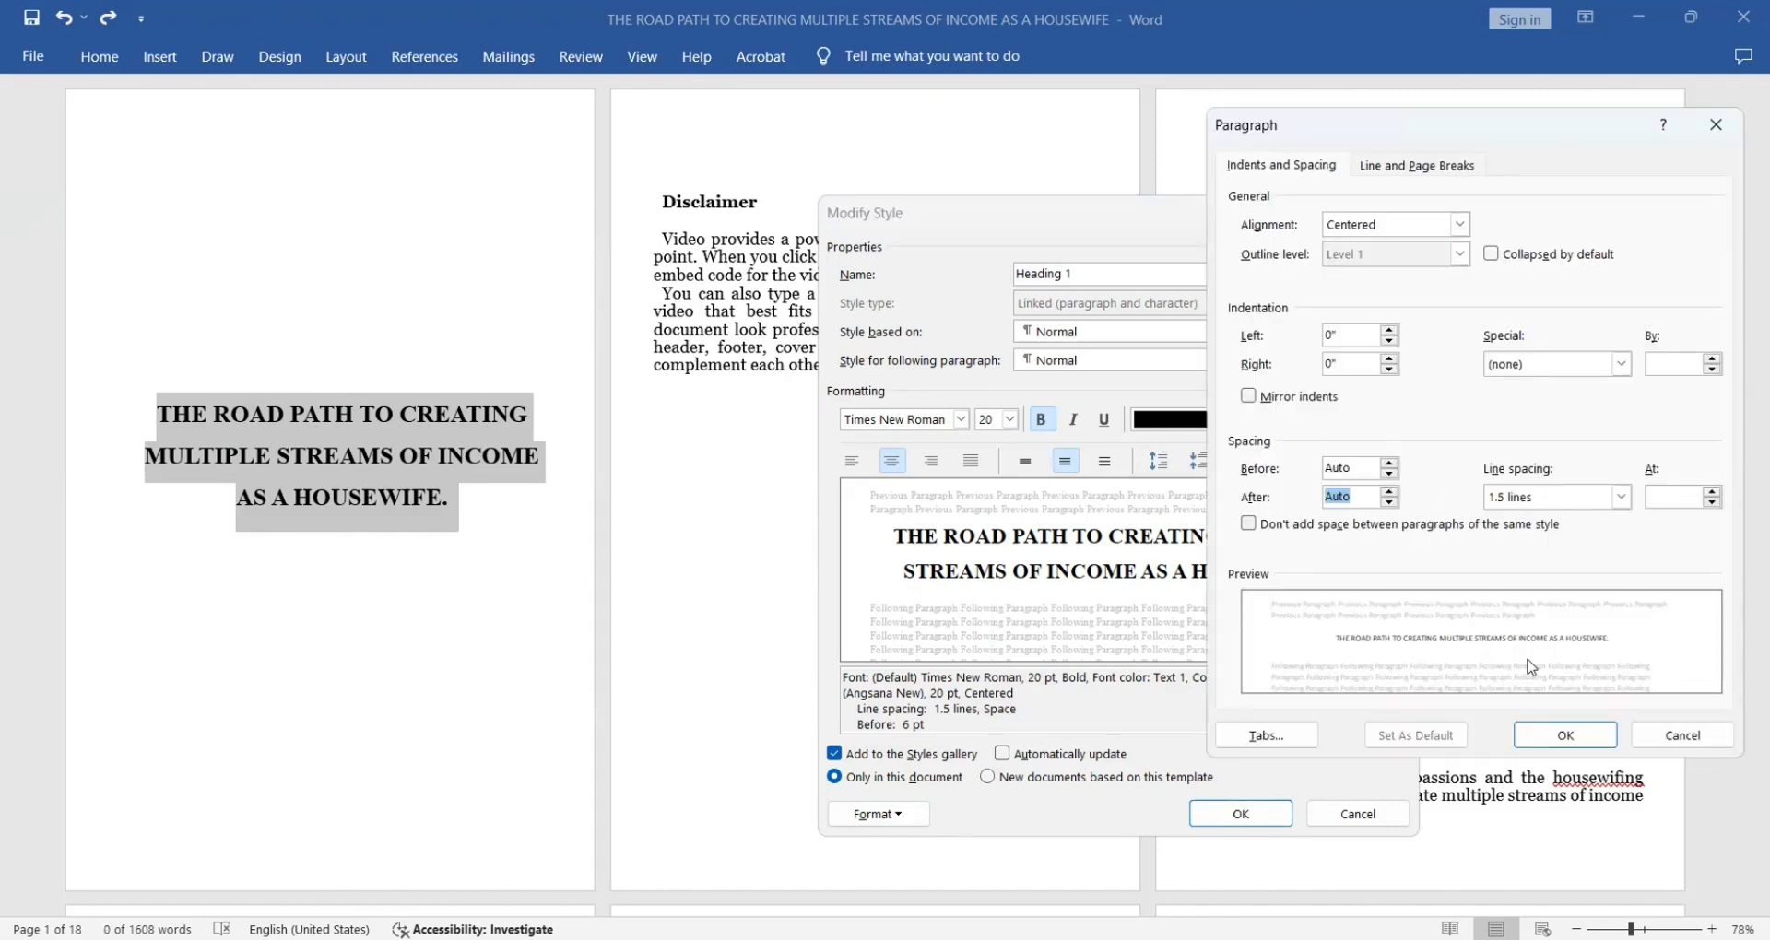
pyautogui.click(1620, 497)
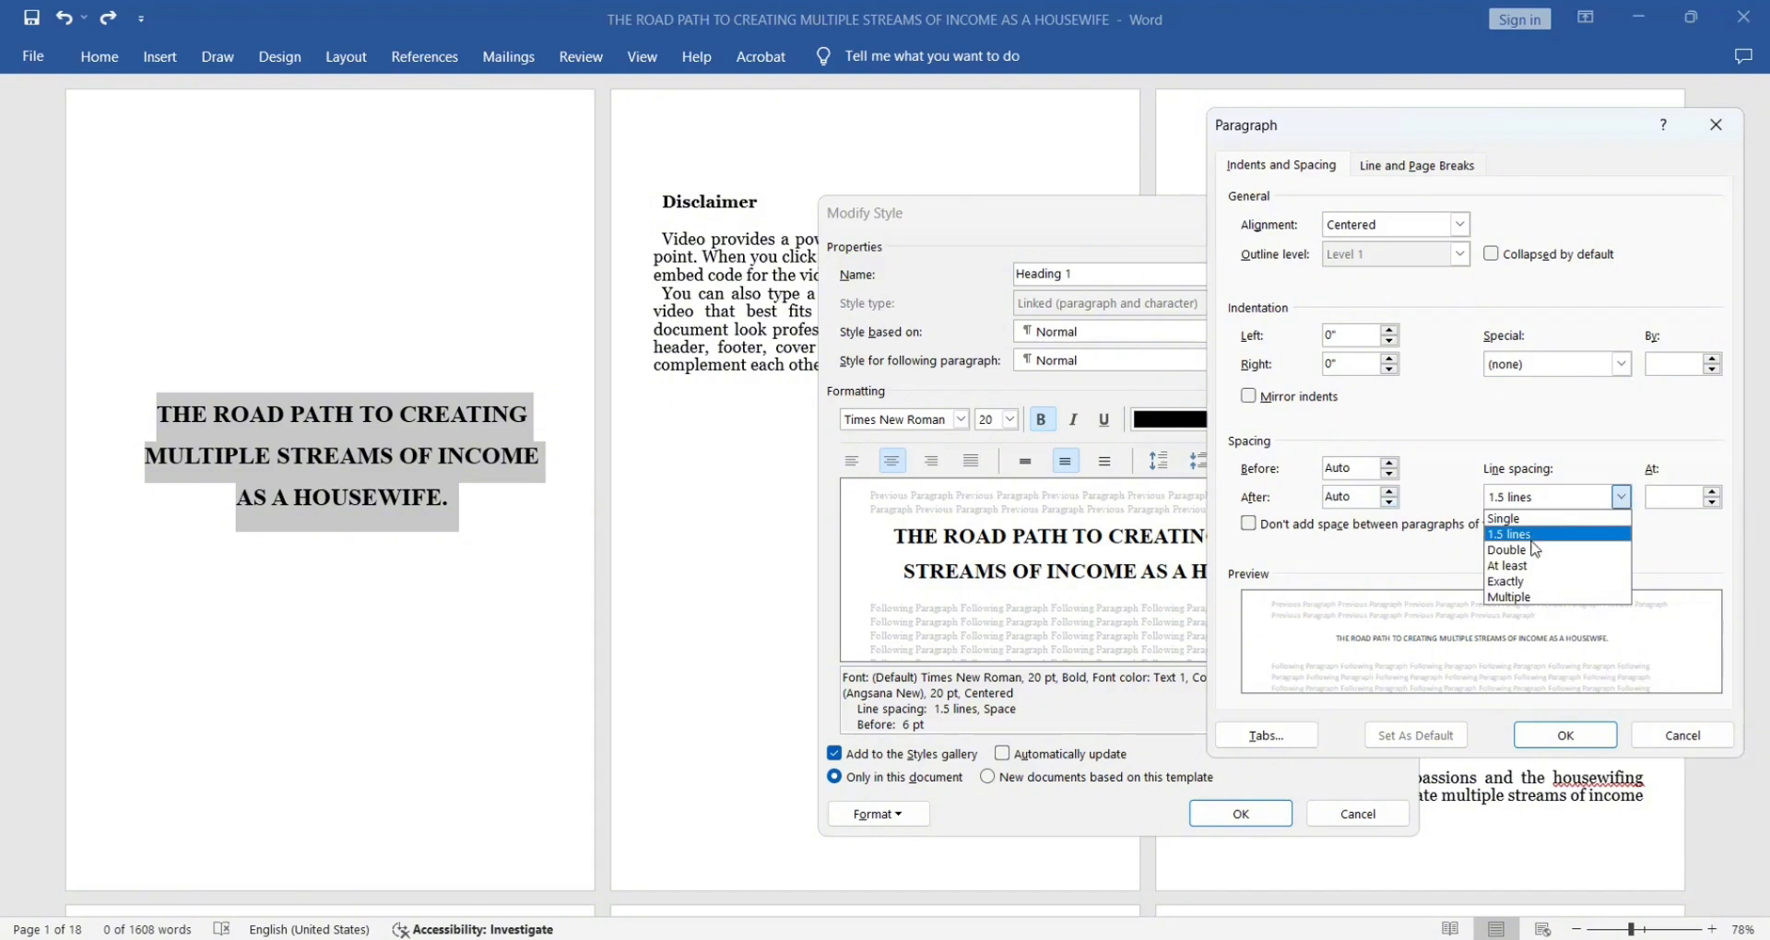
pyautogui.click(1510, 582)
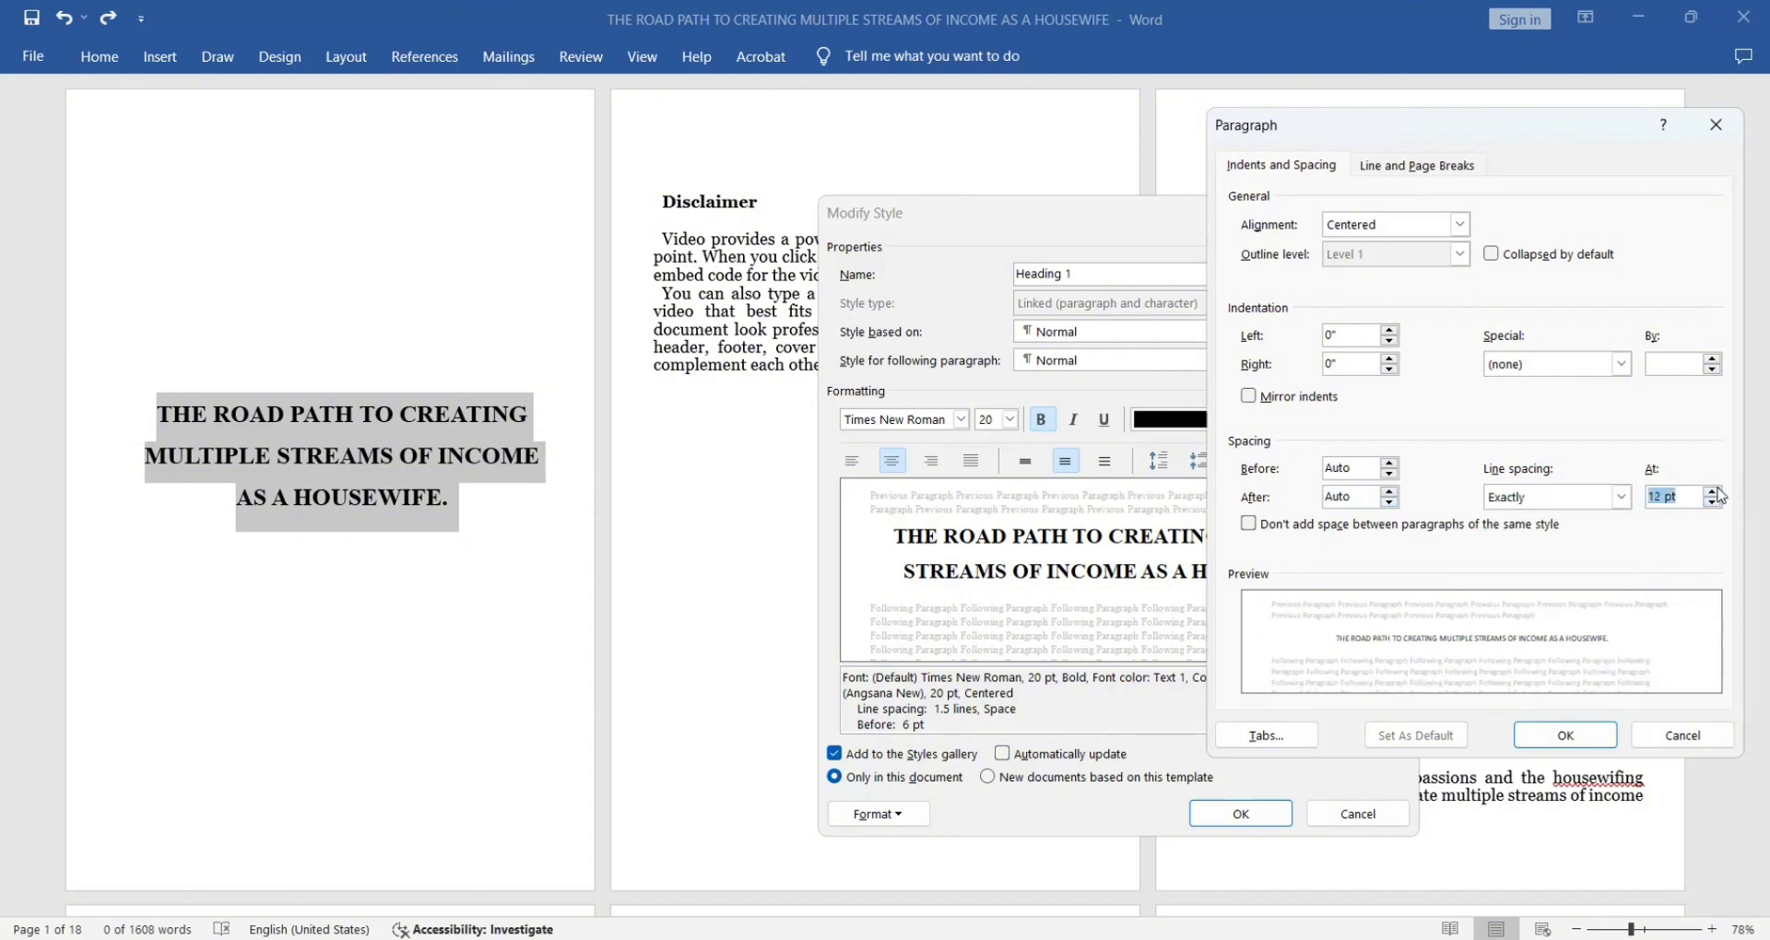
pyautogui.click(1715, 491)
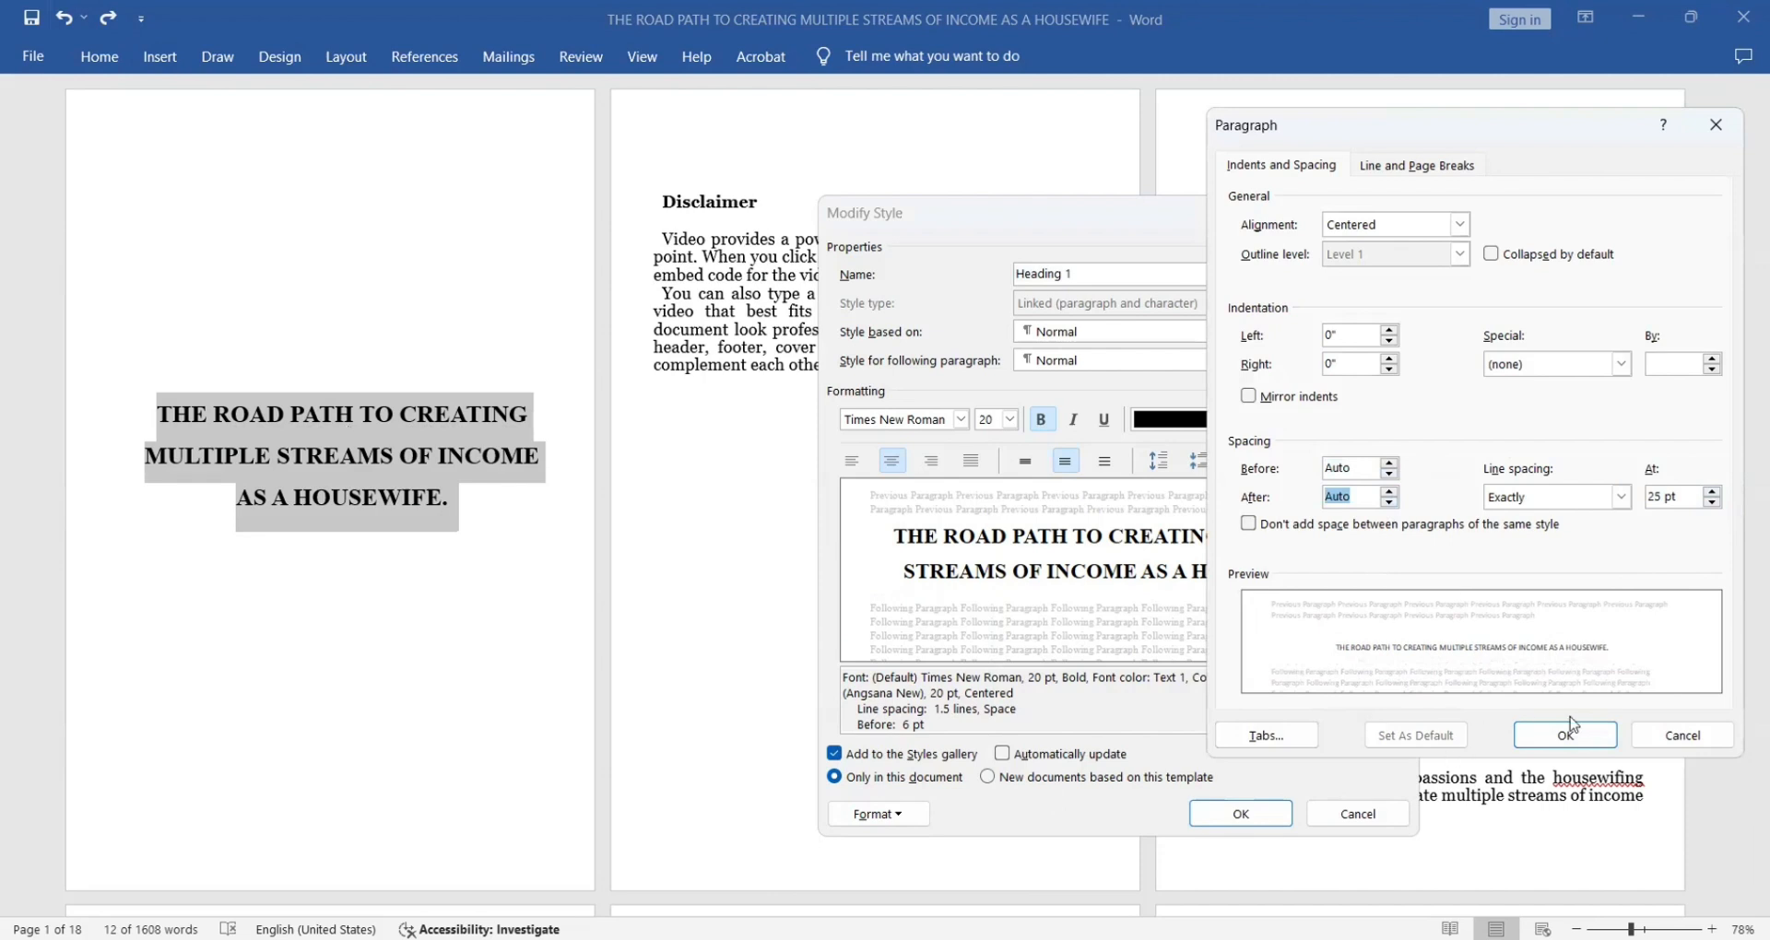
pyautogui.click(1558, 742)
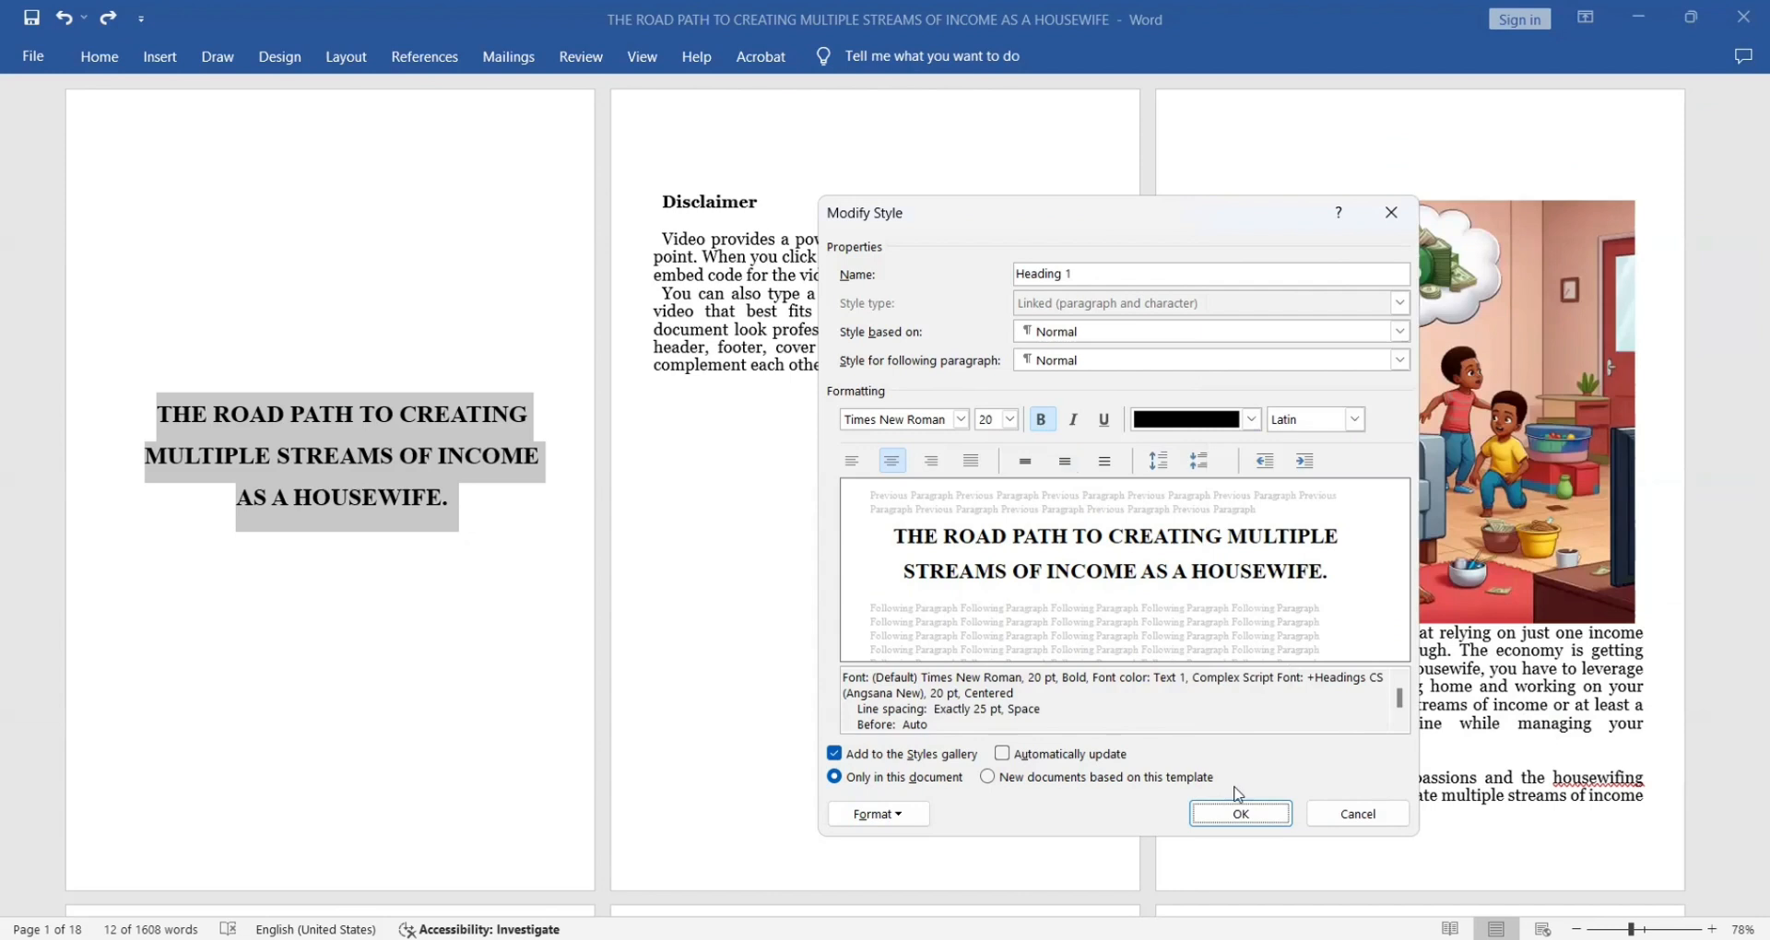
pyautogui.click(1234, 822)
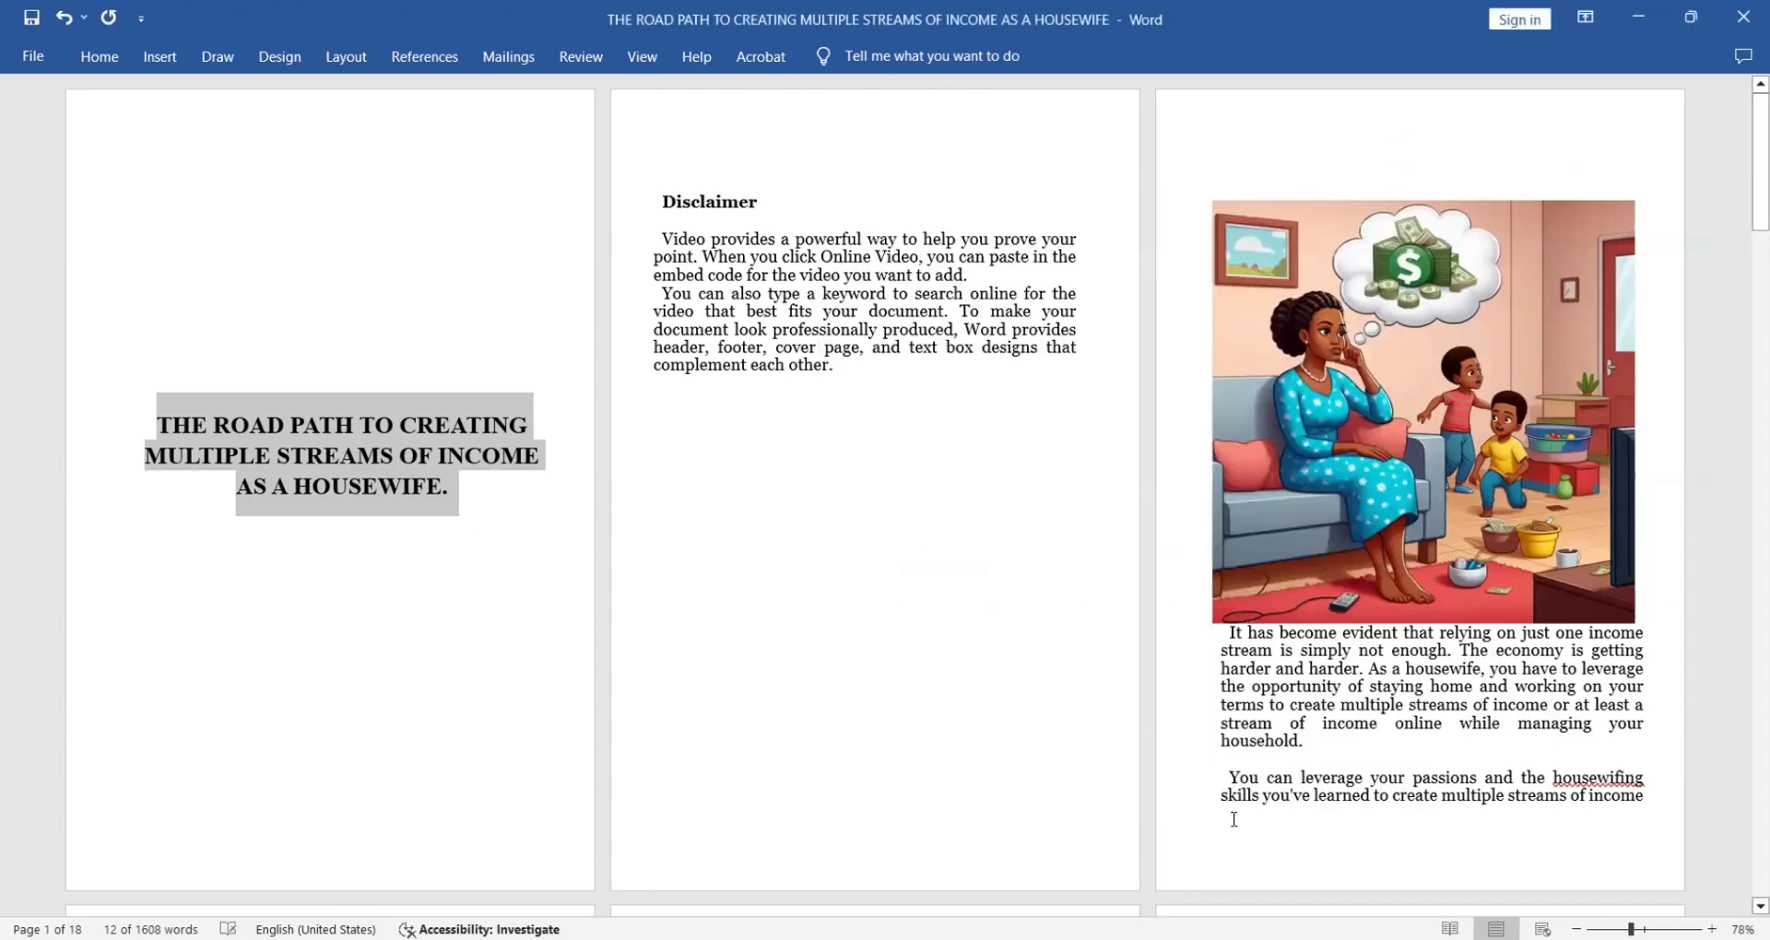
# Add a "Written by" line with the author's name below the book title
pyautogui.click(466, 488)
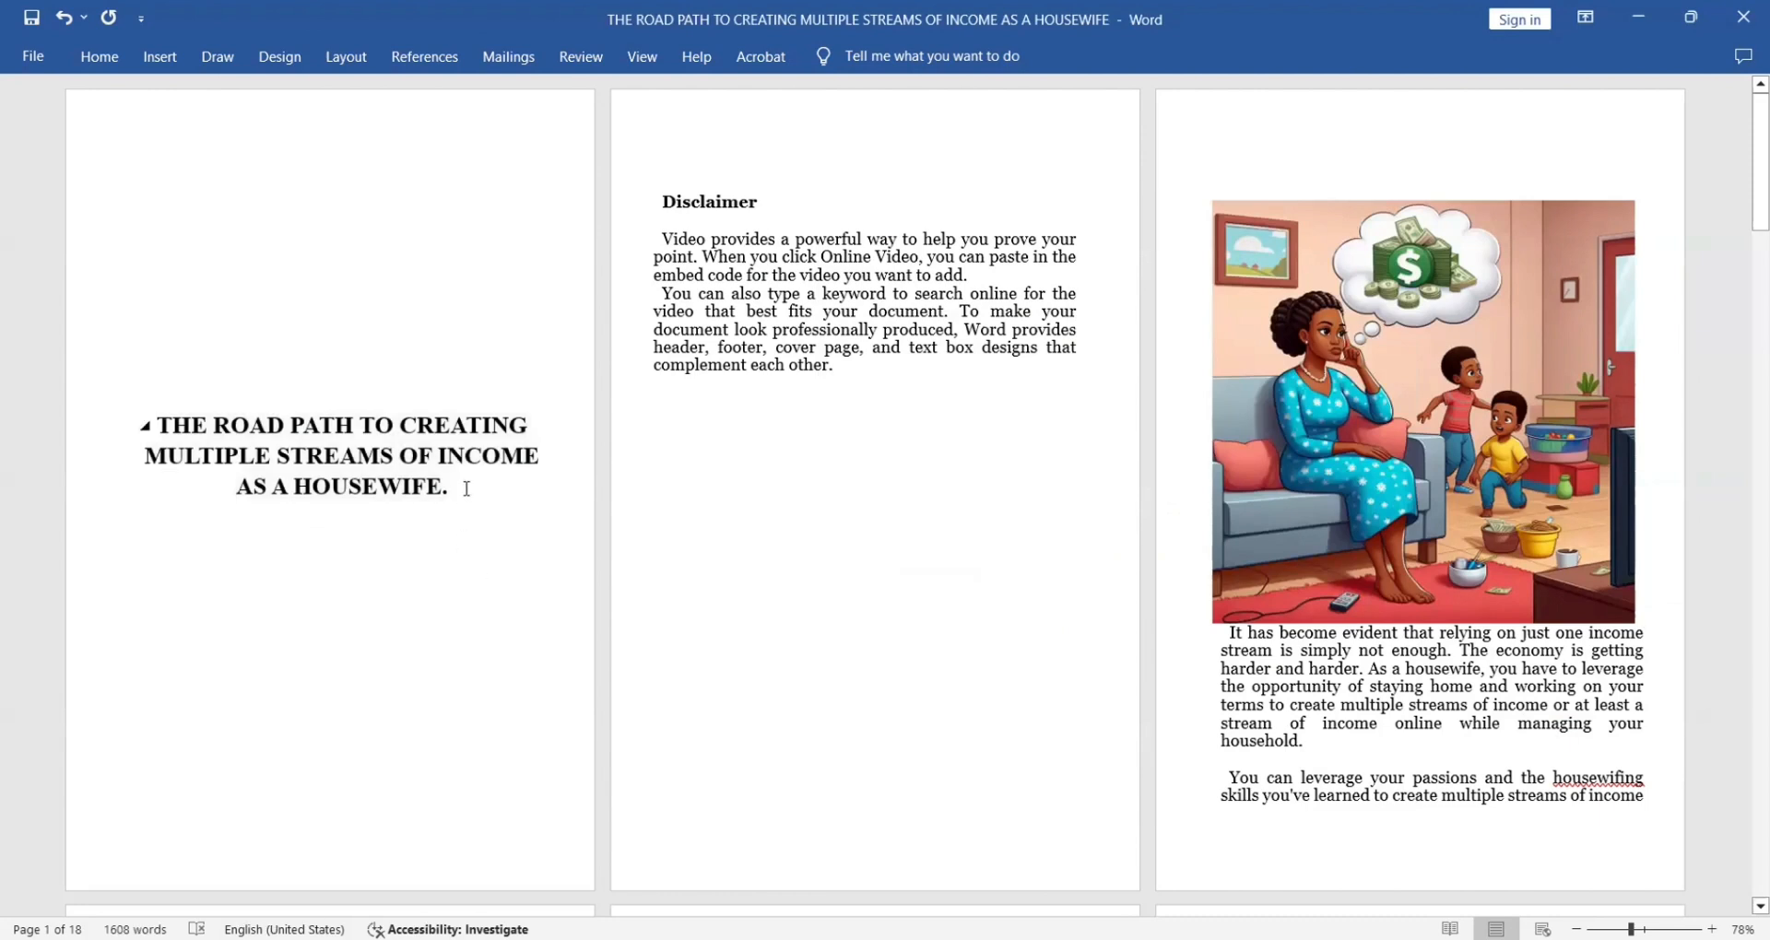
pyautogui.press('Return')
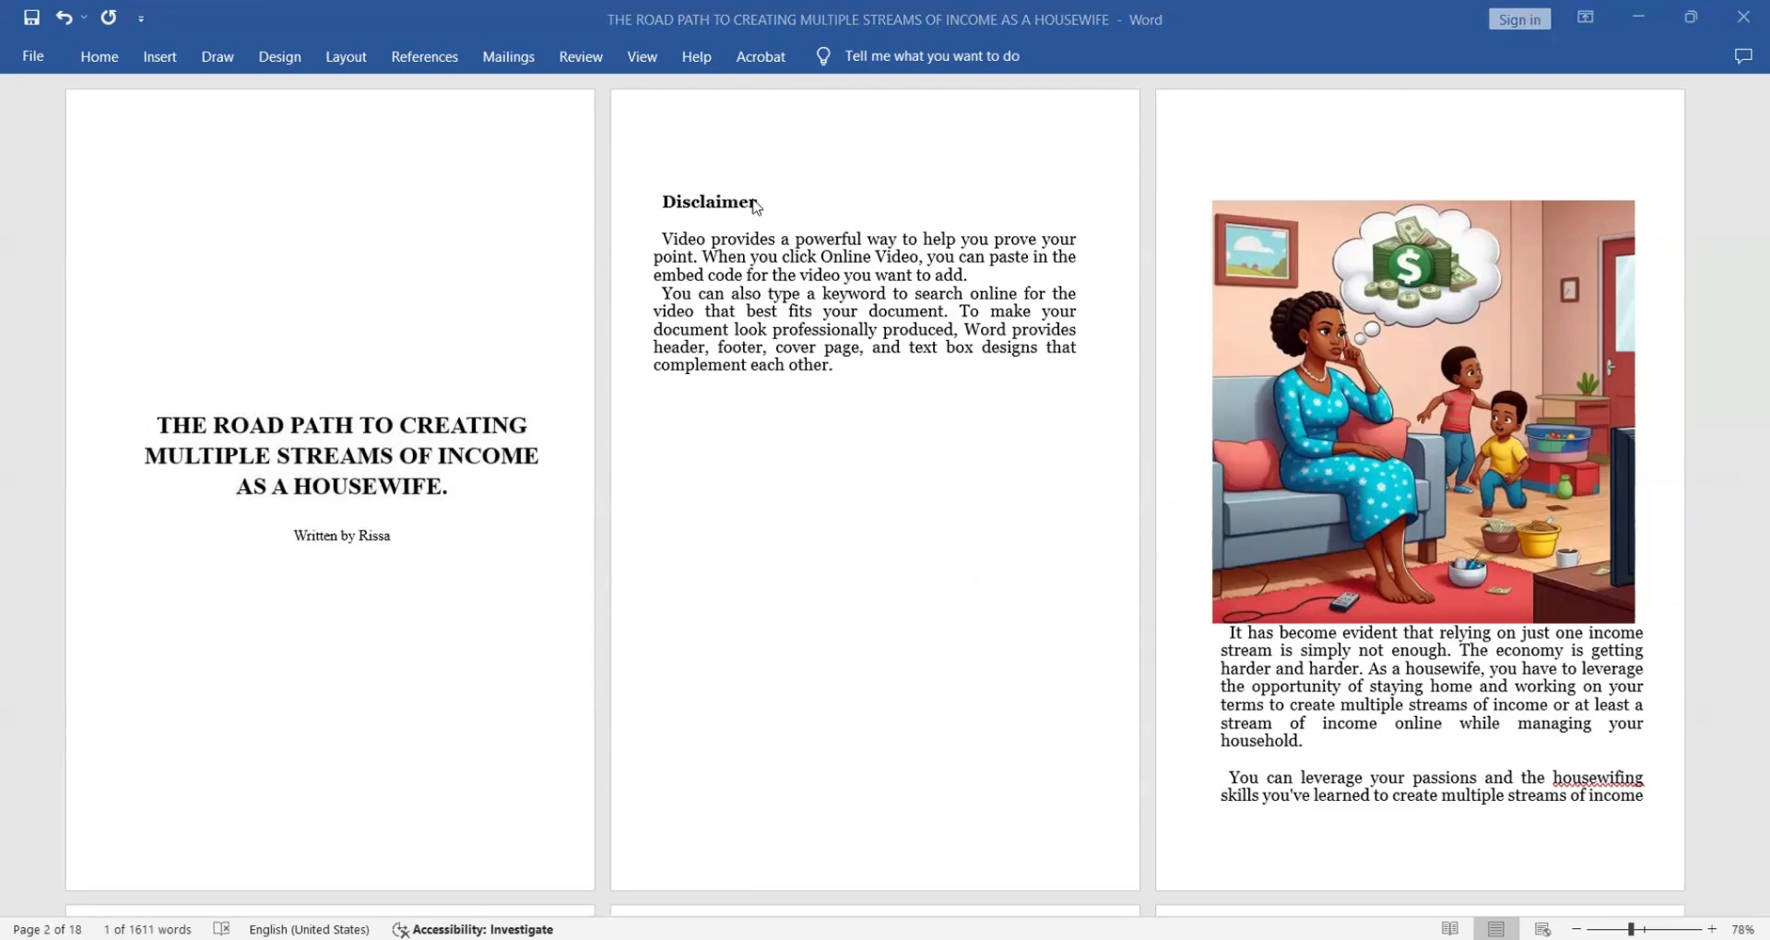
# Apply the Heading 2 style to "Disclaimer" and set that style's font color to Automatic
pyautogui.click(99, 56)
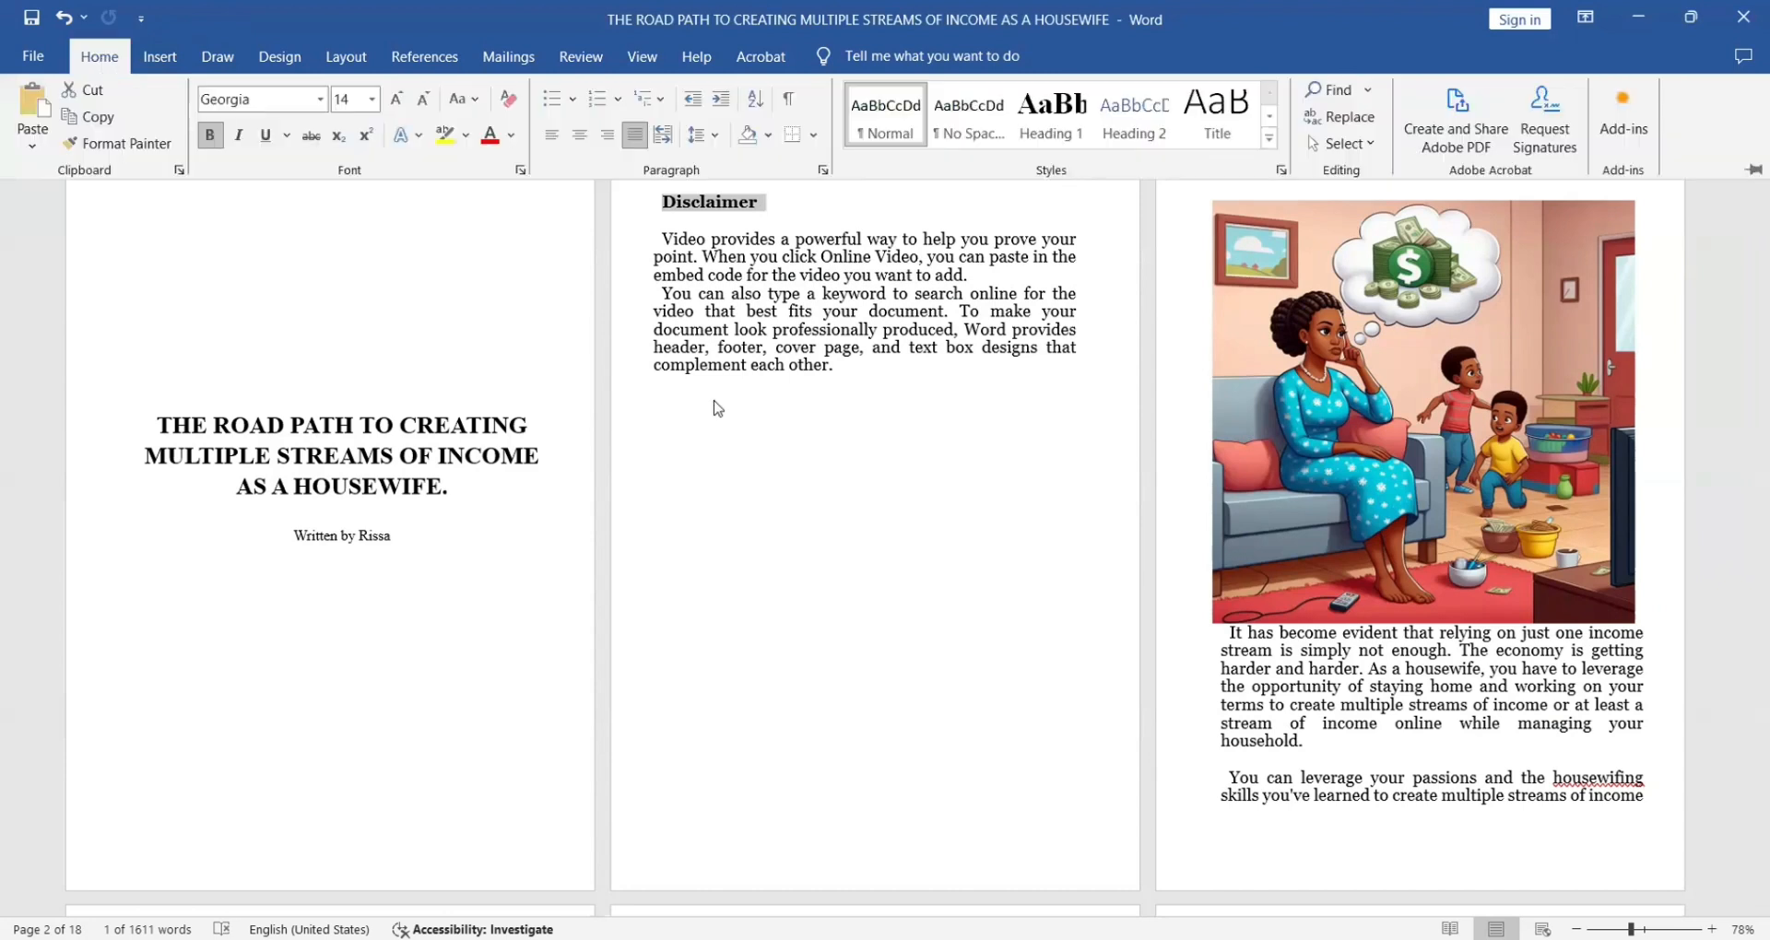
pyautogui.click(1139, 129)
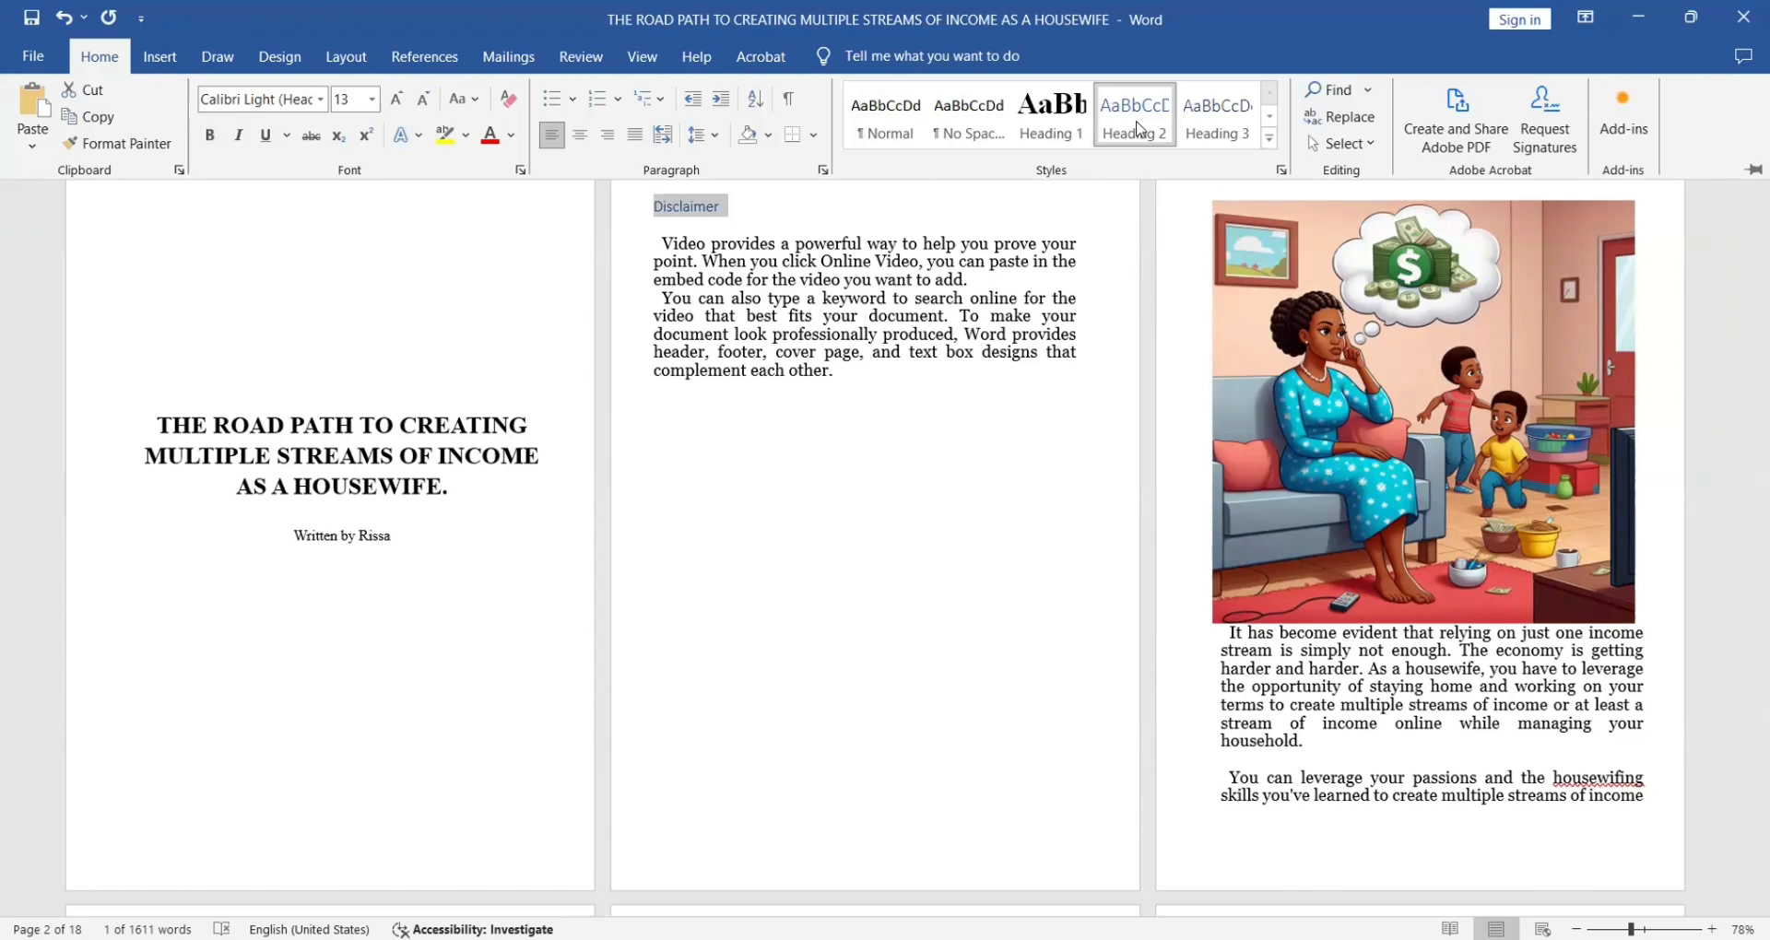
pyautogui.rightClick(1139, 129)
pyautogui.click(1180, 163)
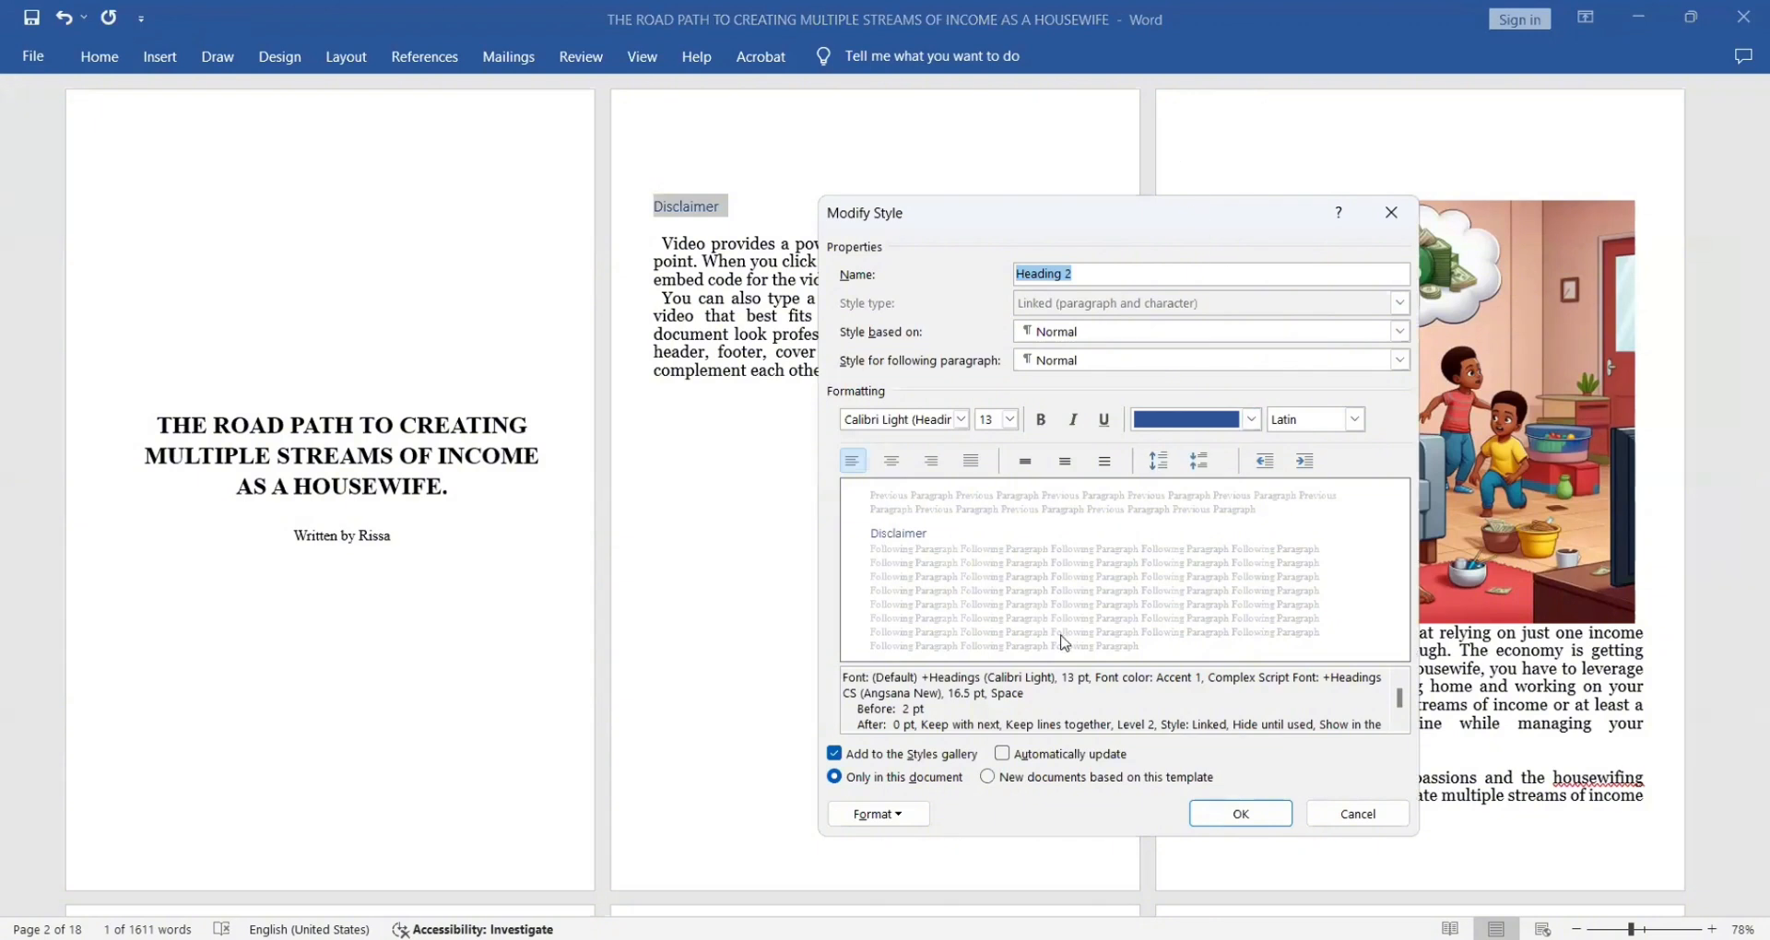
pyautogui.click(1252, 419)
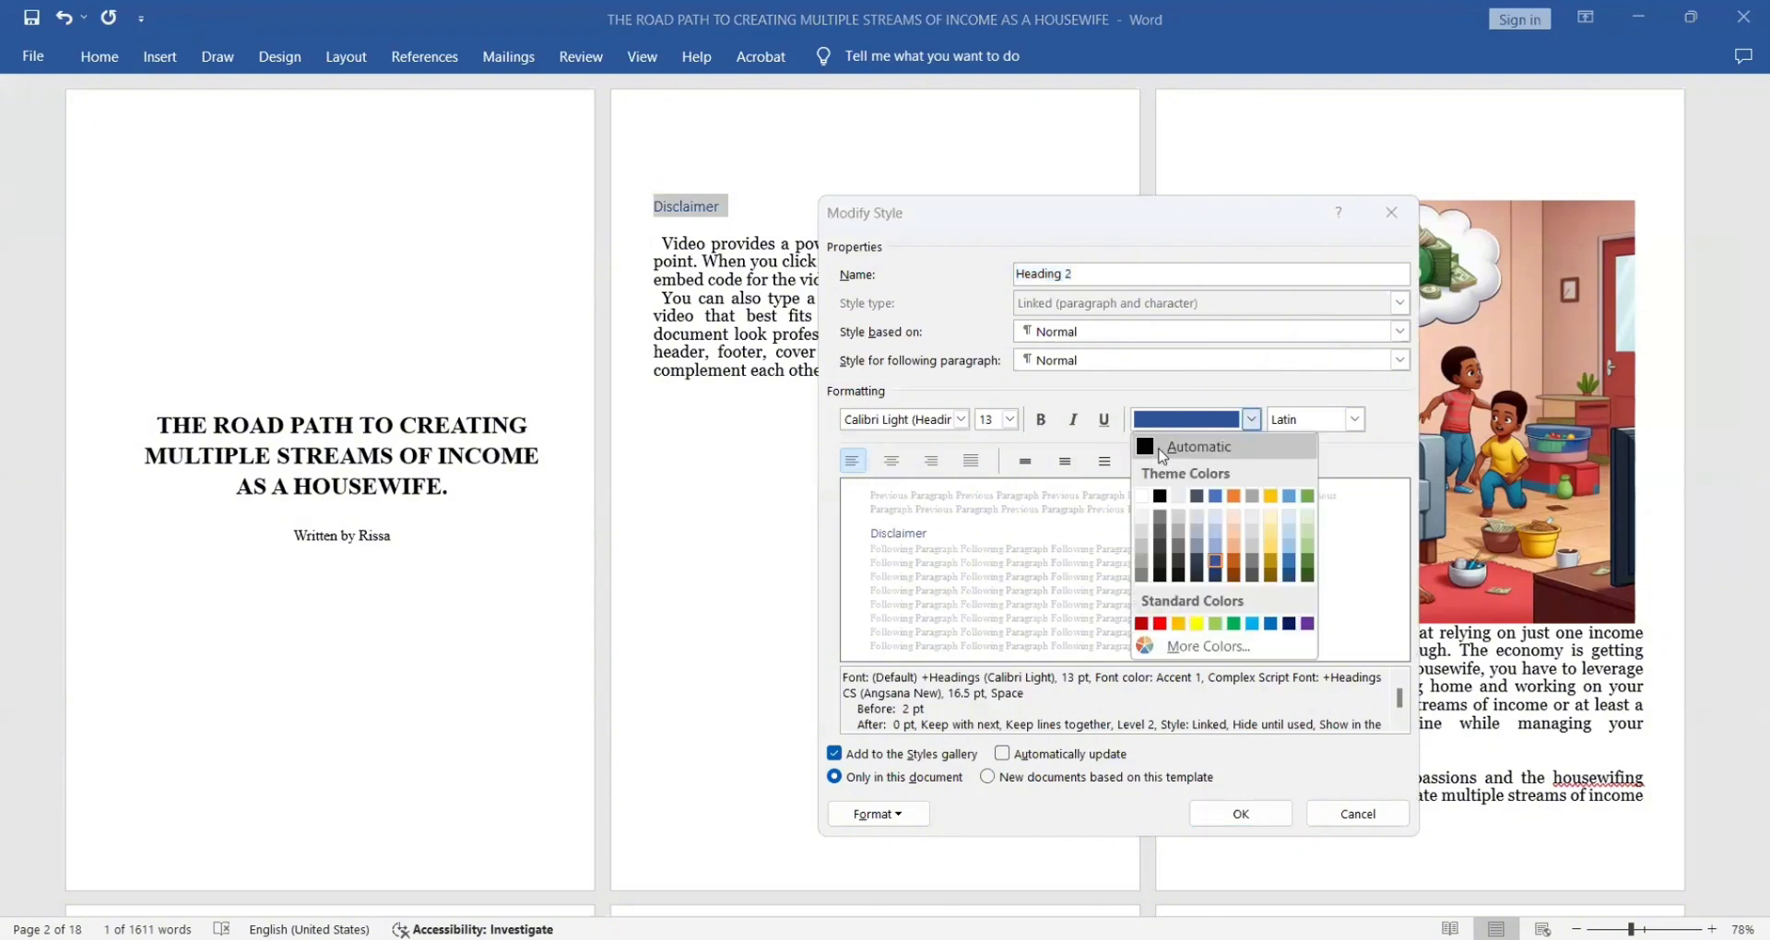
pyautogui.click(1162, 451)
# Set the Heading 2 style to Times New Roman, 18 pt, bold, centered with single line spacing, and apply the changes
pyautogui.click(960, 420)
pyautogui.click(968, 552)
pyautogui.click(1010, 419)
pyautogui.click(988, 555)
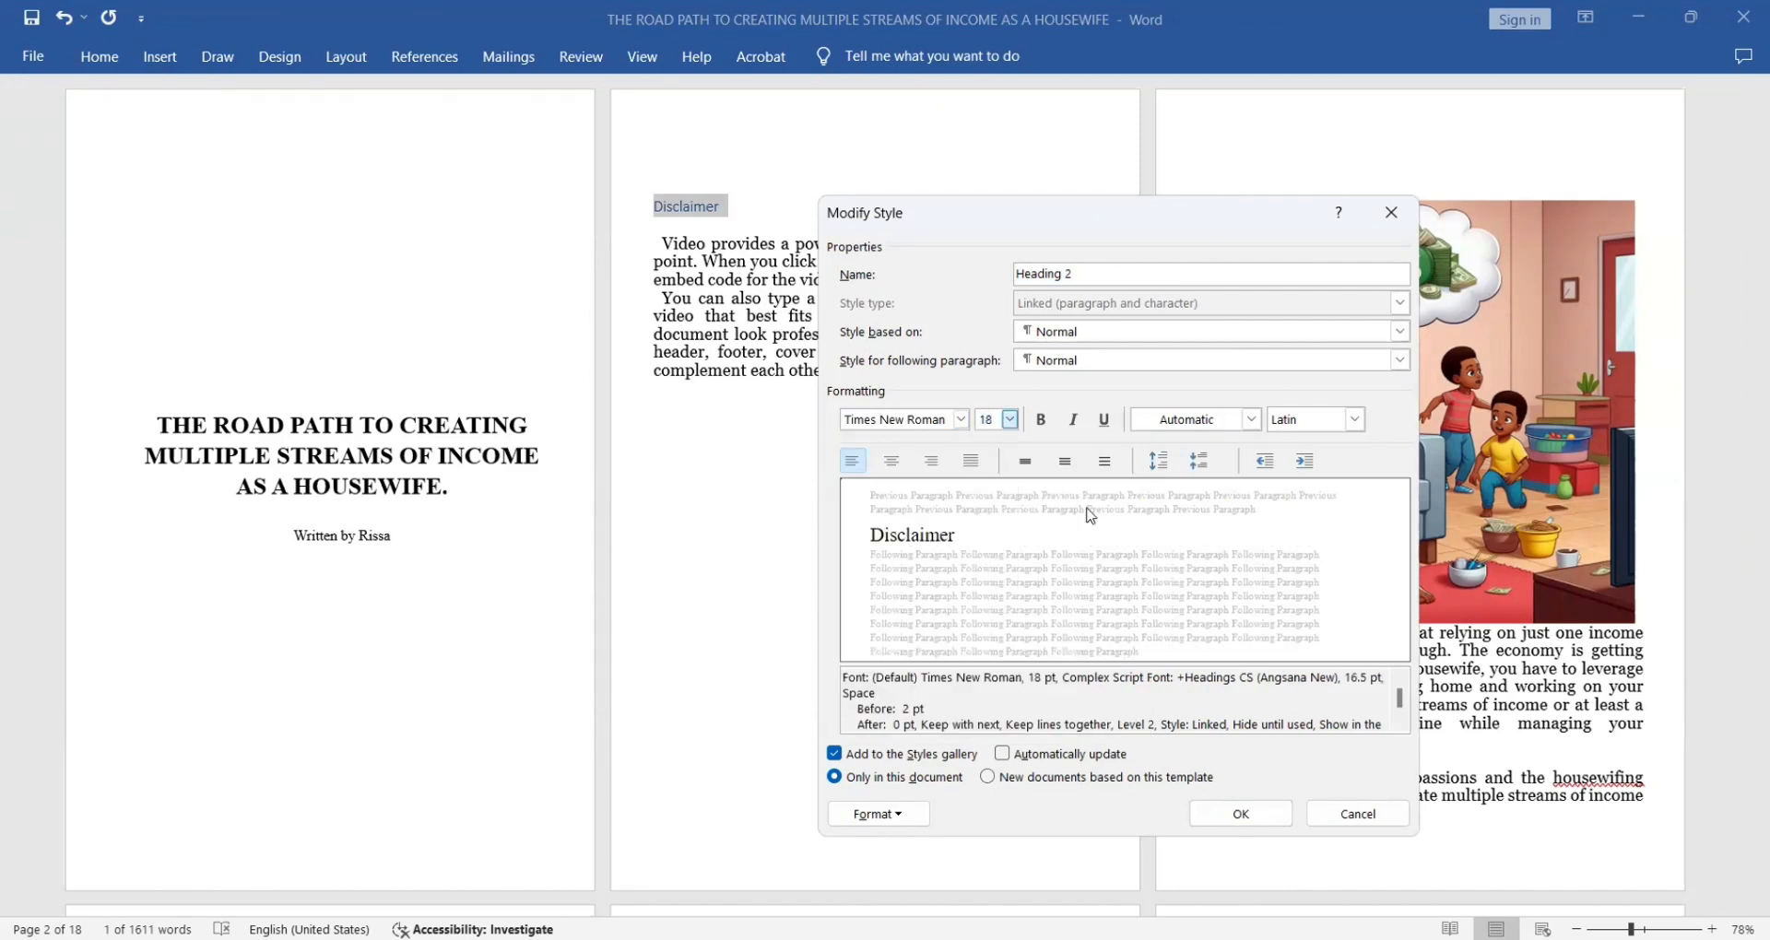
pyautogui.hotkey('ctrl', 'b')
pyautogui.hotkey('ctrl', 'e')
pyautogui.hotkey('ctrl', '1')
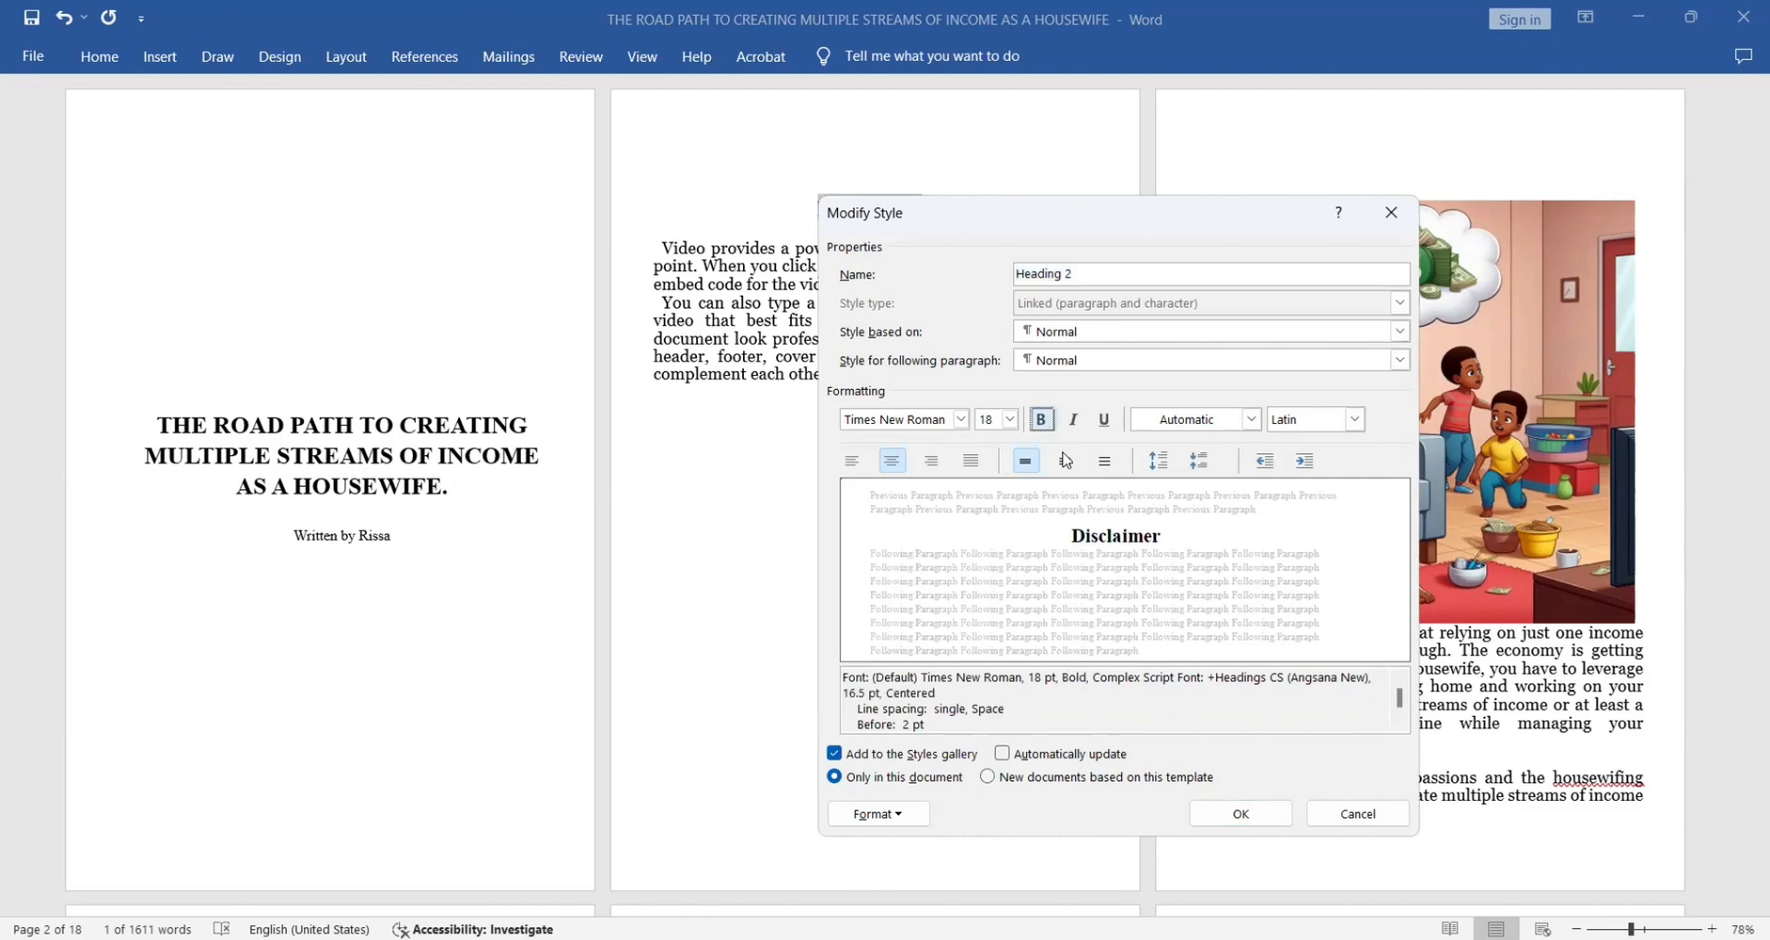
pyautogui.click(1241, 813)
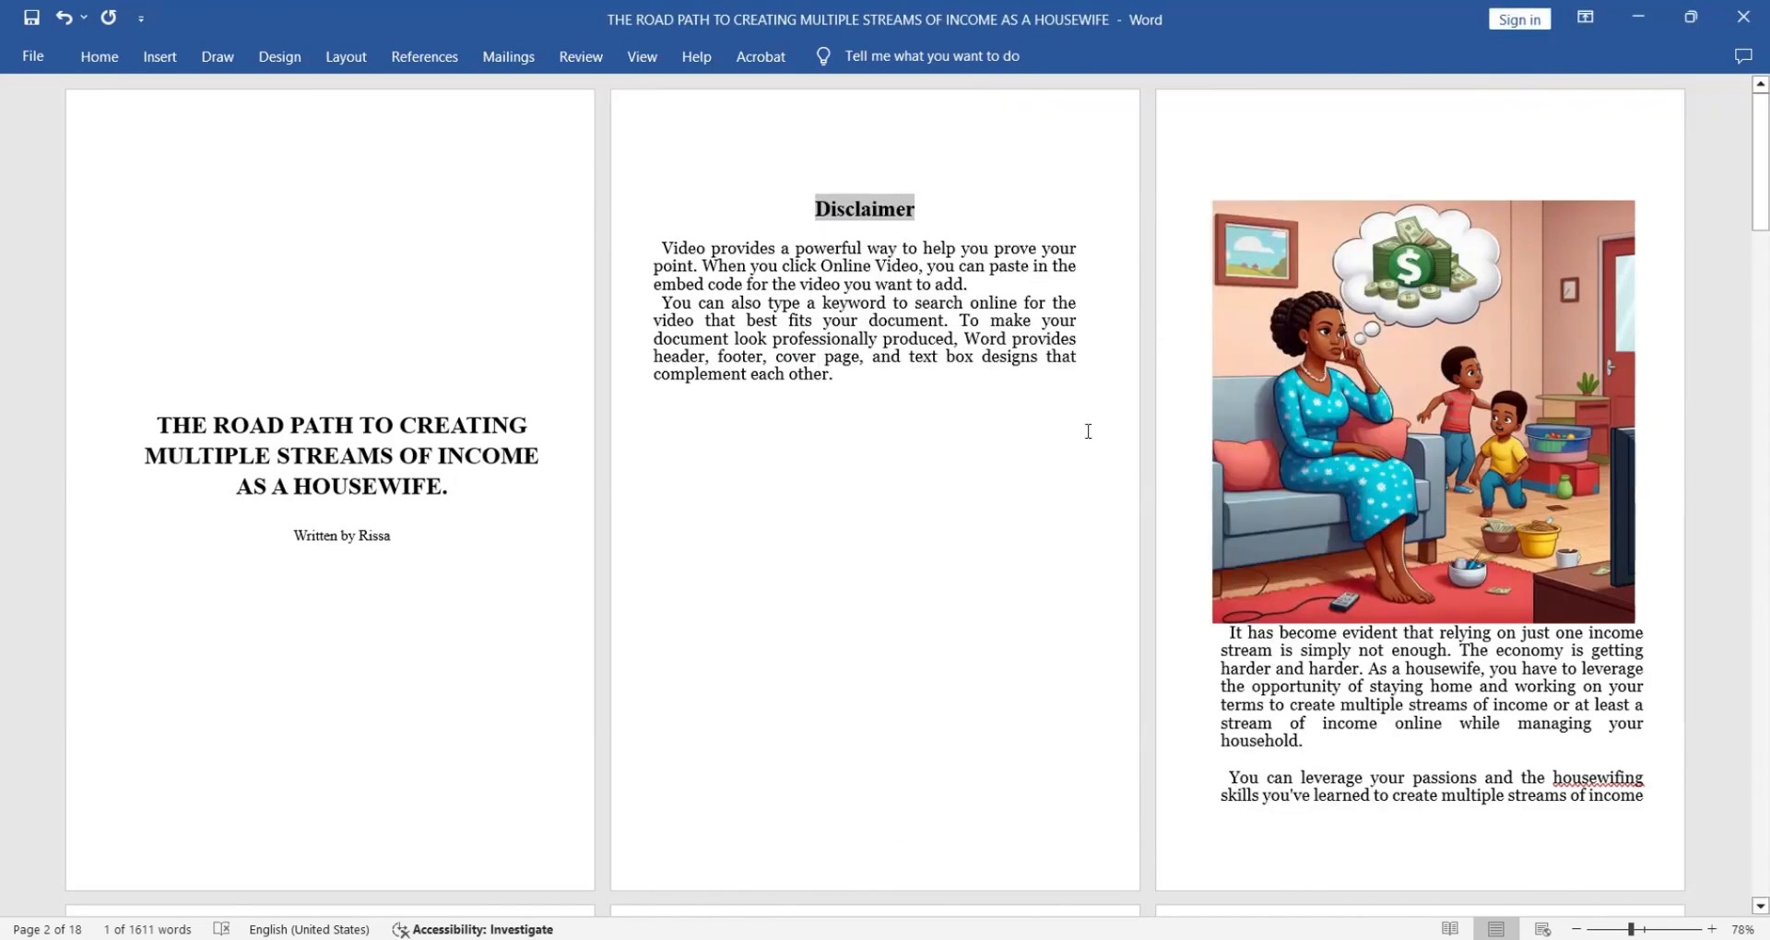
# Apply the Heading 3 style to the "STEP 1: FIND AND IDENTIFY WHAT YOU'RE PASSIONATE ABOUT" heading
pyautogui.moveTo(1756, 143); pyautogui.dragTo(1745, 237)
pyautogui.tripleClick(900, 498)
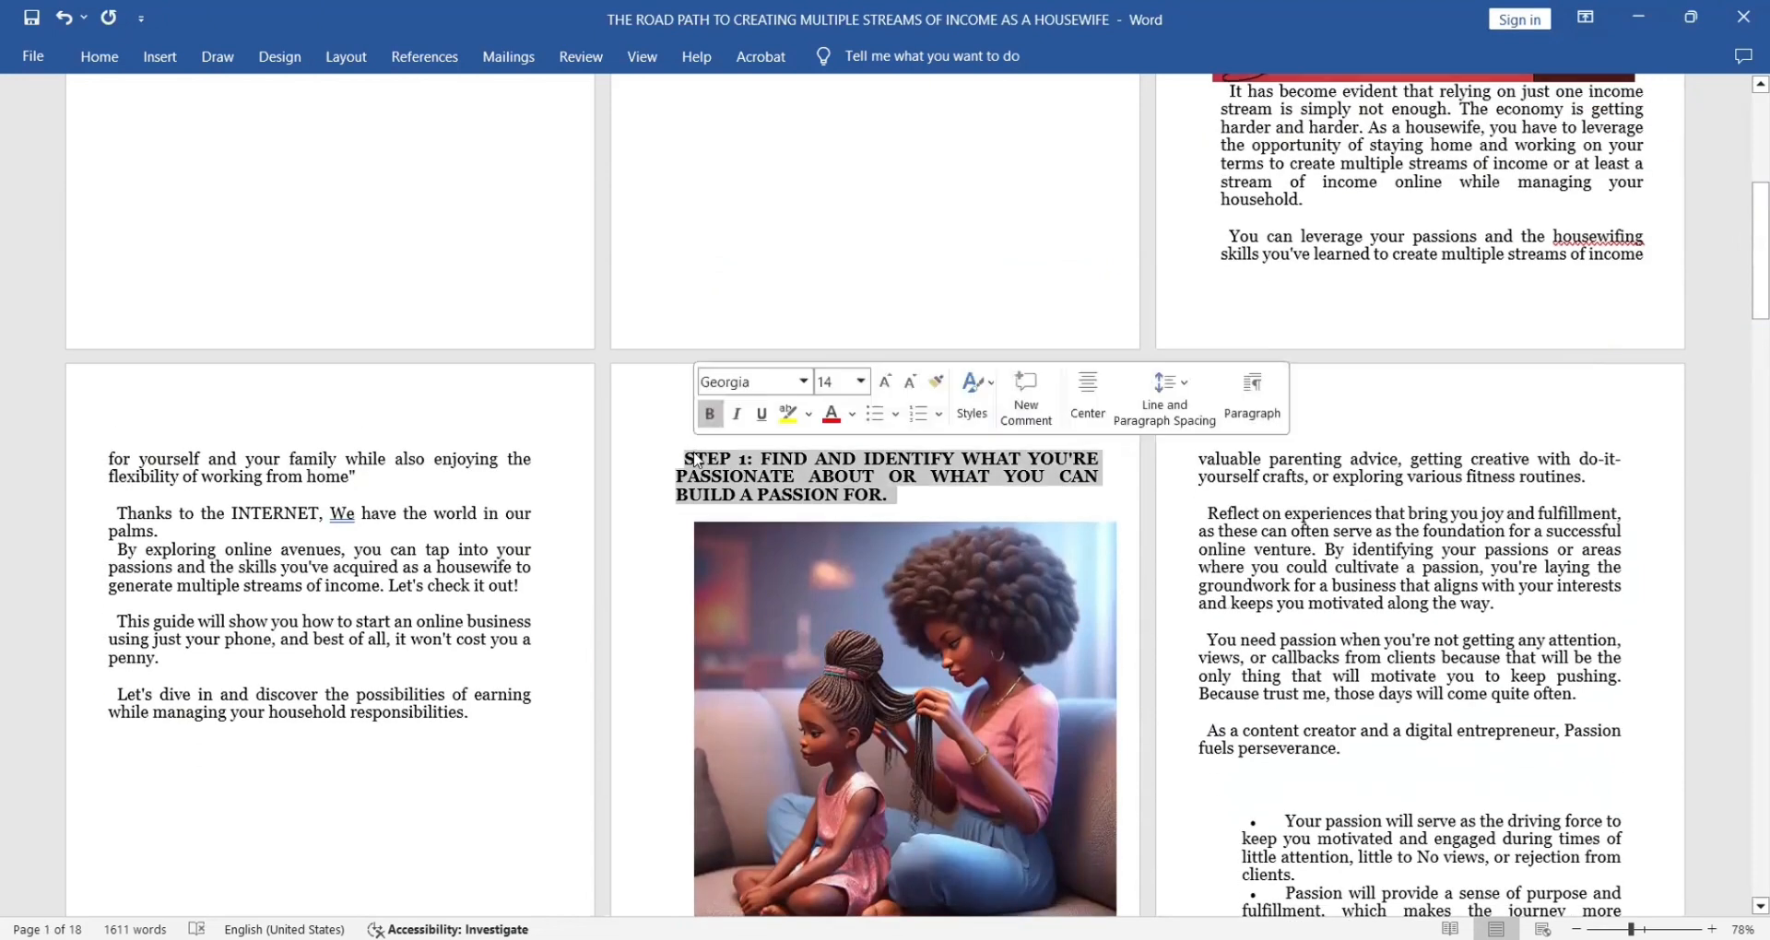
pyautogui.hotkey('ctrl', 'F1')
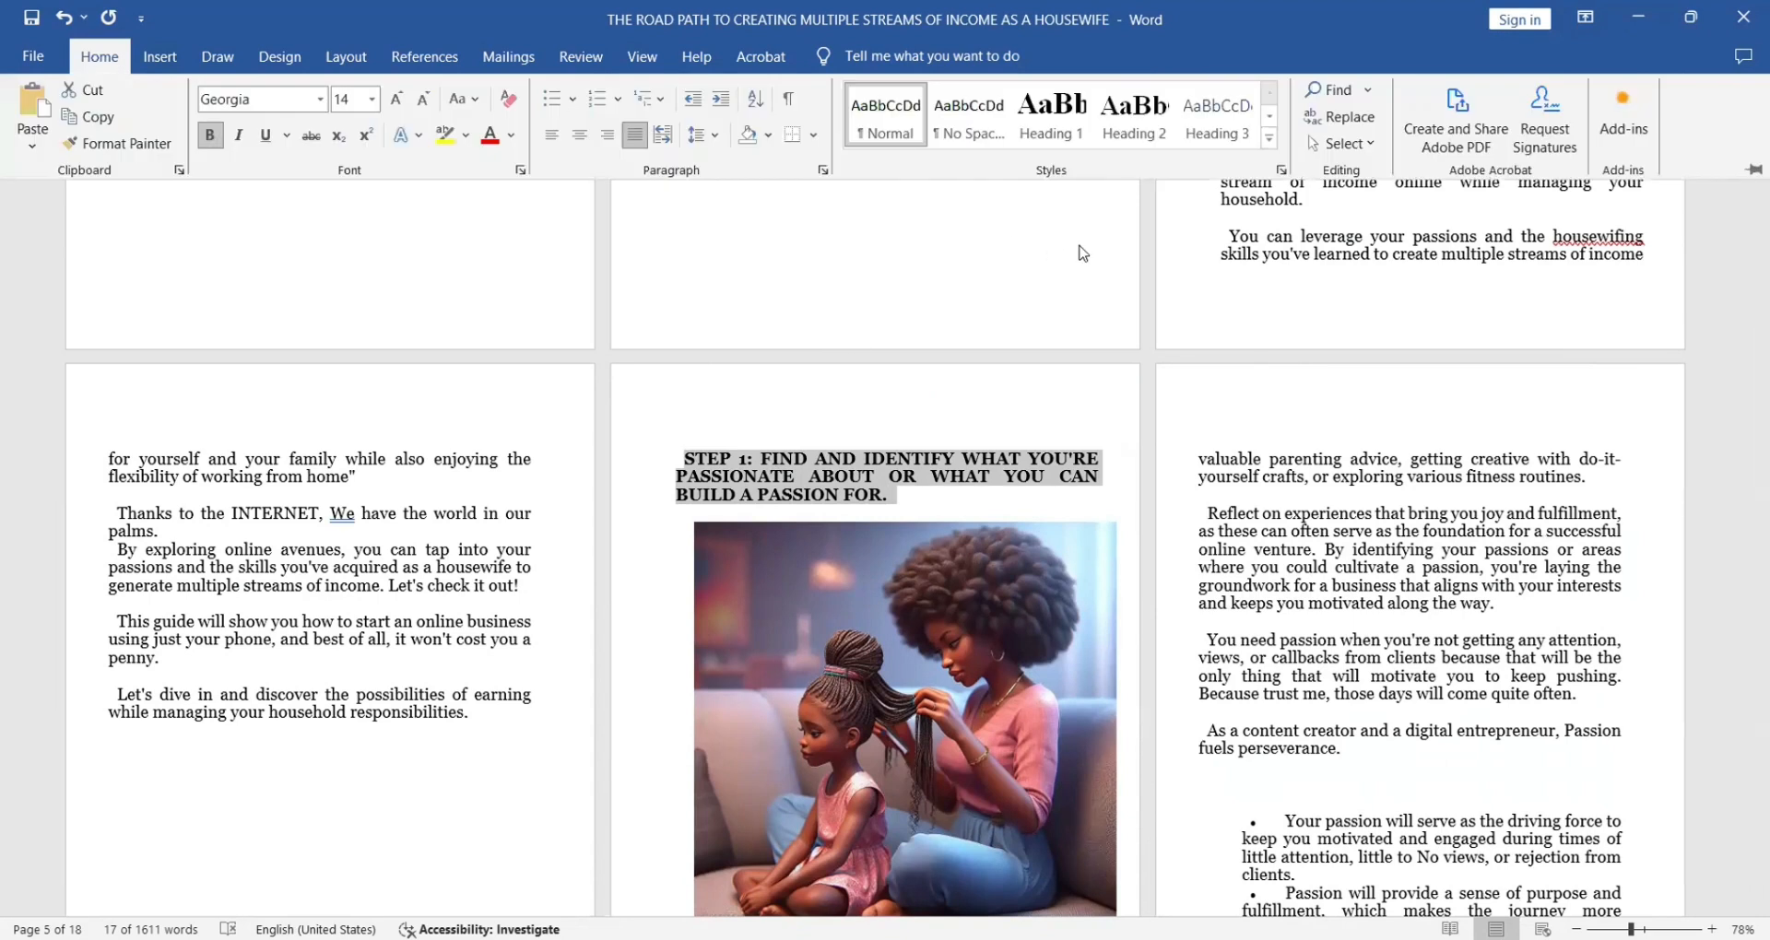
pyautogui.click(1224, 129)
# Modify the Heading 3 style to Times New Roman, 18 pt, bold, centered with single line spacing
pyautogui.rightClick(1225, 129)
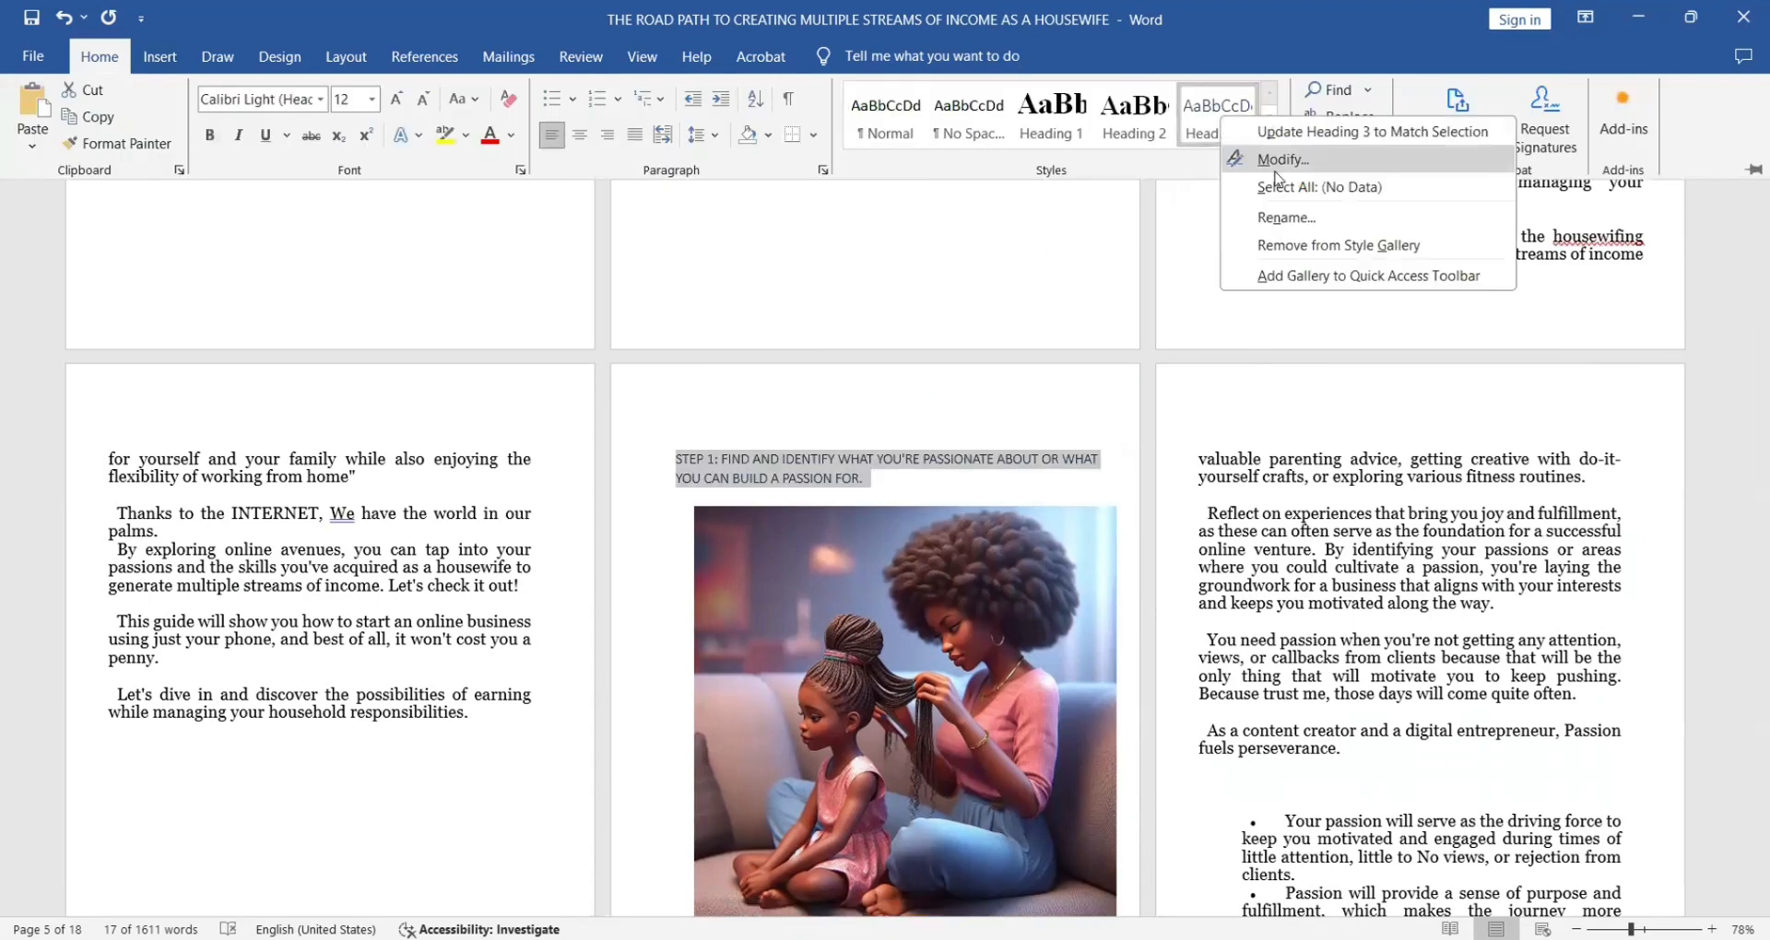
pyautogui.click(1270, 161)
pyautogui.click(962, 420)
pyautogui.click(927, 548)
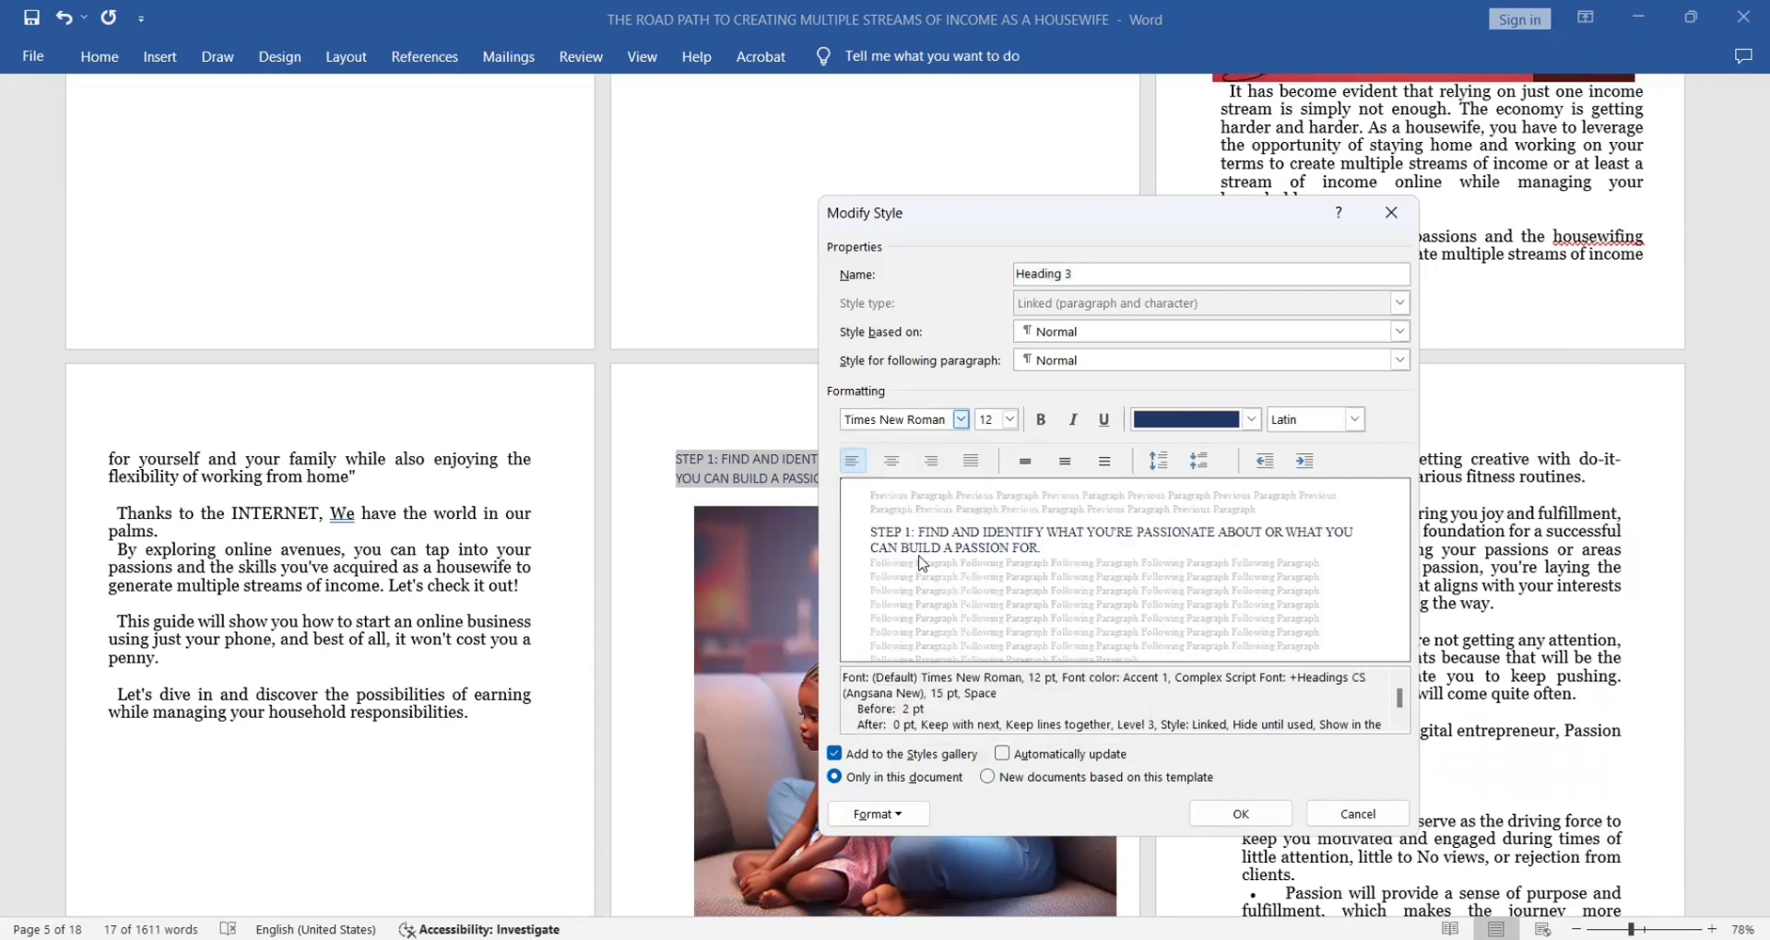
pyautogui.click(1009, 419)
pyautogui.click(986, 561)
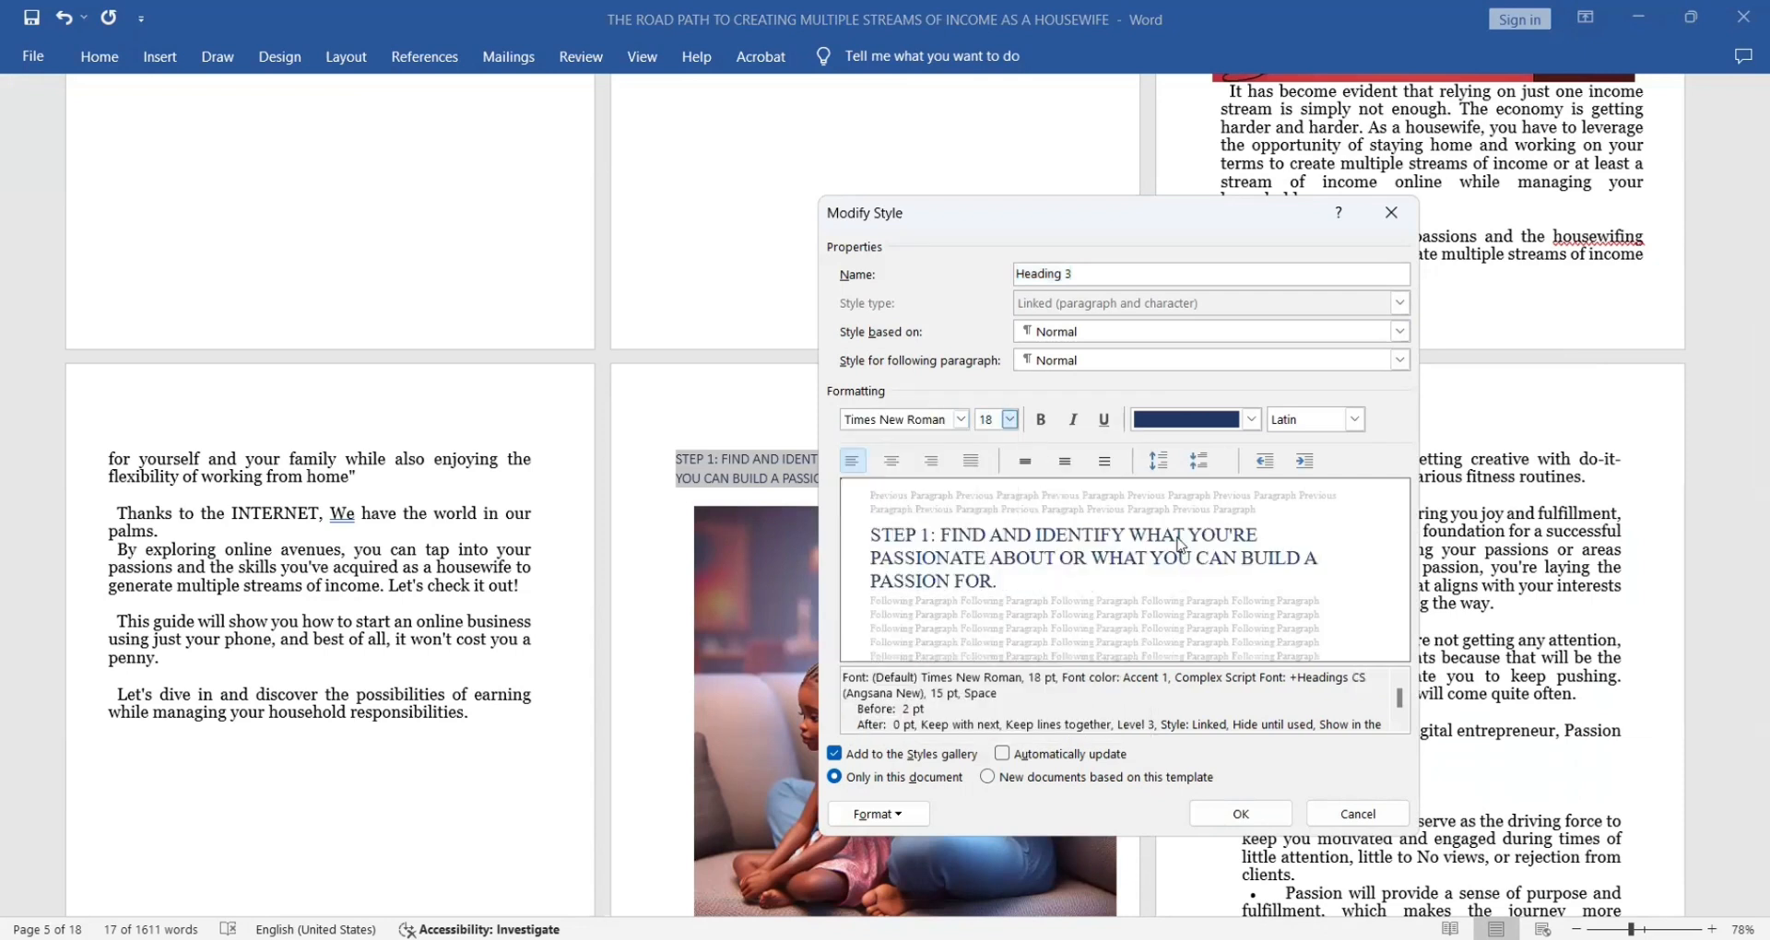
pyautogui.click(1041, 420)
pyautogui.click(891, 460)
pyautogui.click(1026, 463)
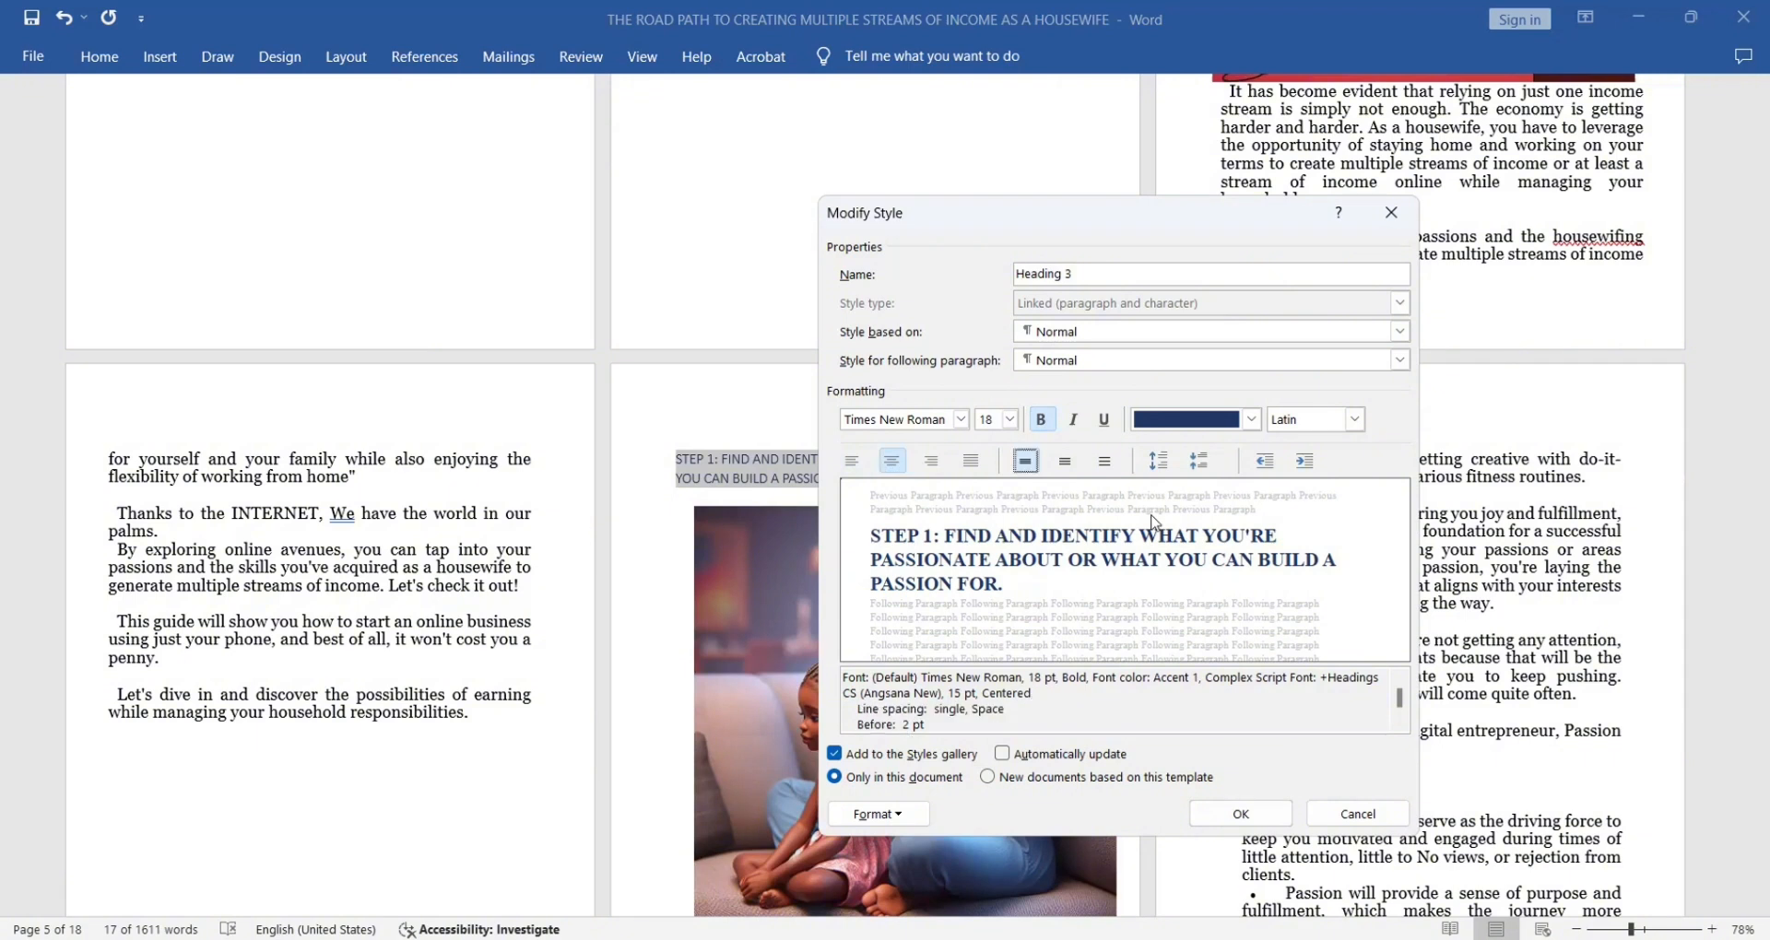
# Set the Heading 3 style's spacing before and after to Auto and its line spacing to exactly 18 pt, and apply the style changes
pyautogui.click(908, 818)
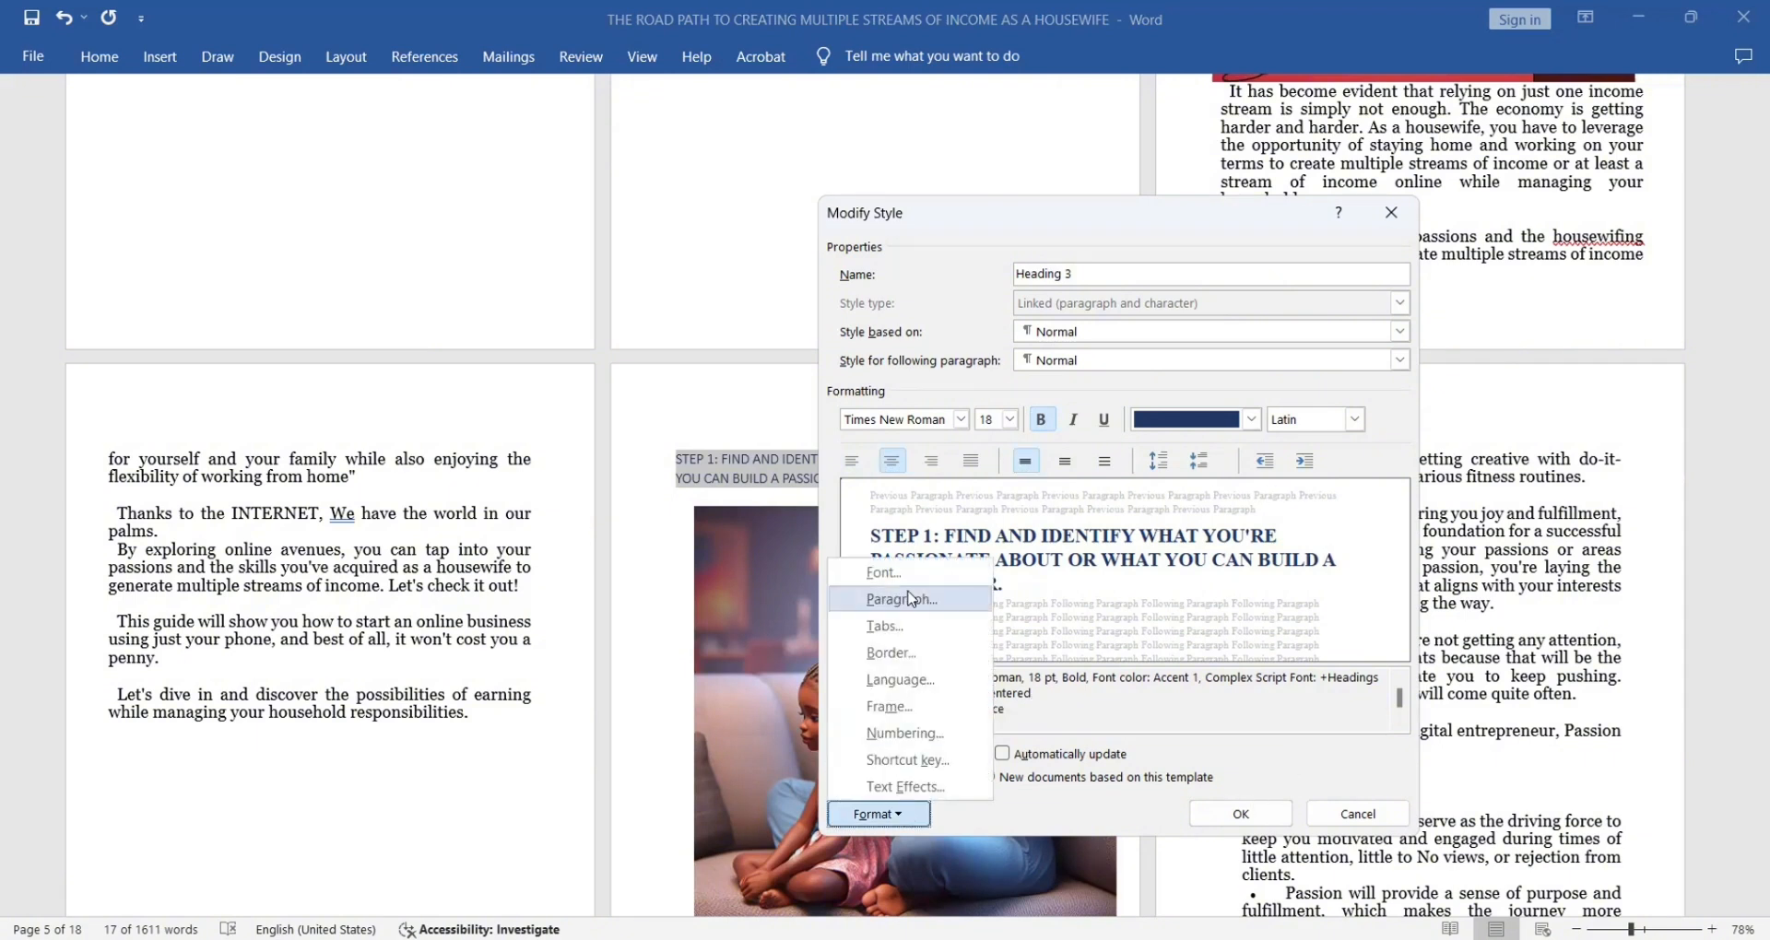
pyautogui.click(912, 740)
pyautogui.click(1389, 474)
pyautogui.click(1390, 474)
pyautogui.click(1389, 502)
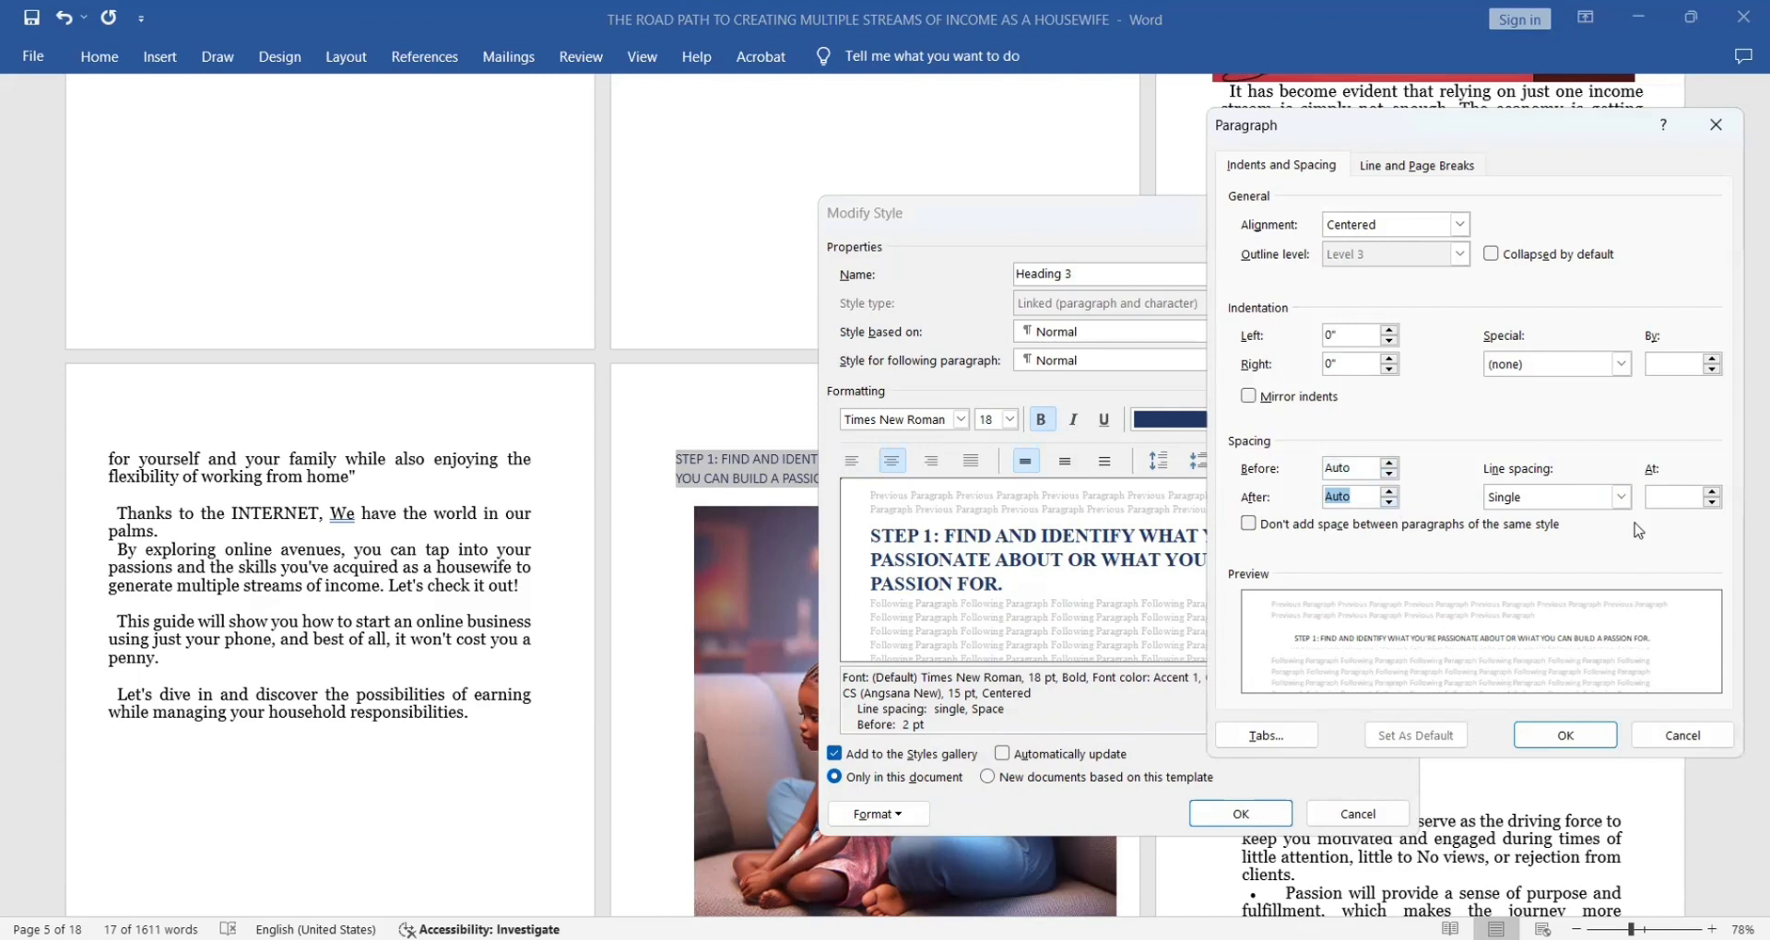
pyautogui.click(1620, 497)
pyautogui.click(1548, 582)
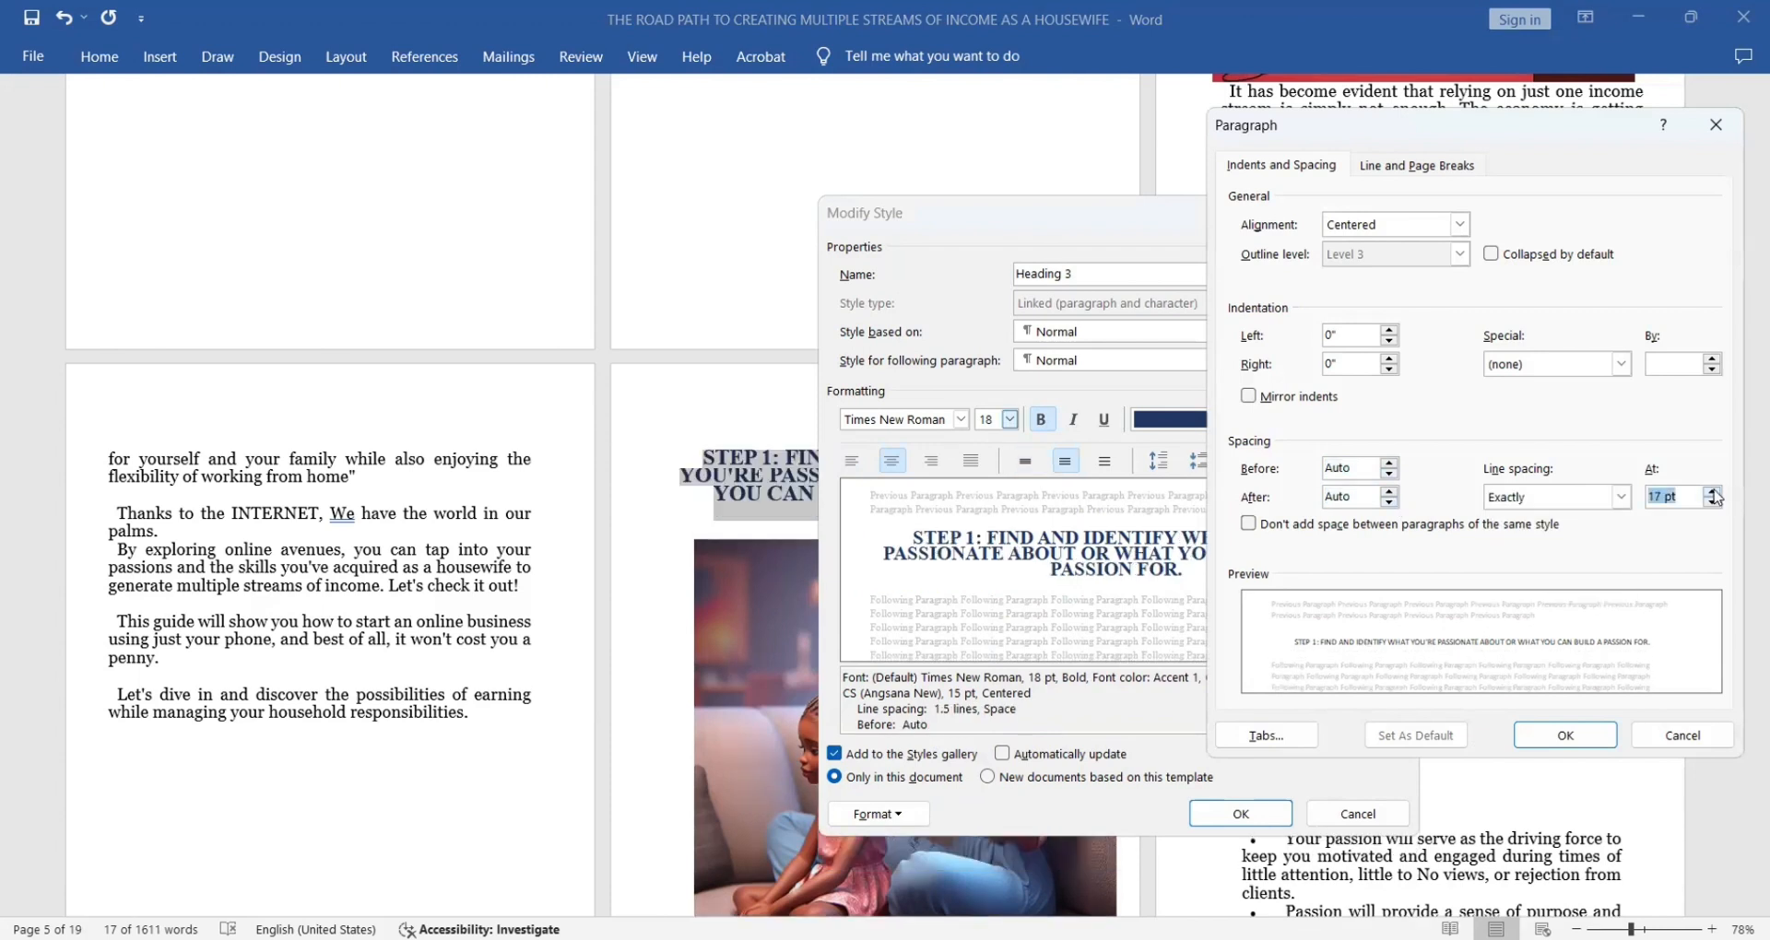
pyautogui.click(1713, 492)
pyautogui.click(1566, 734)
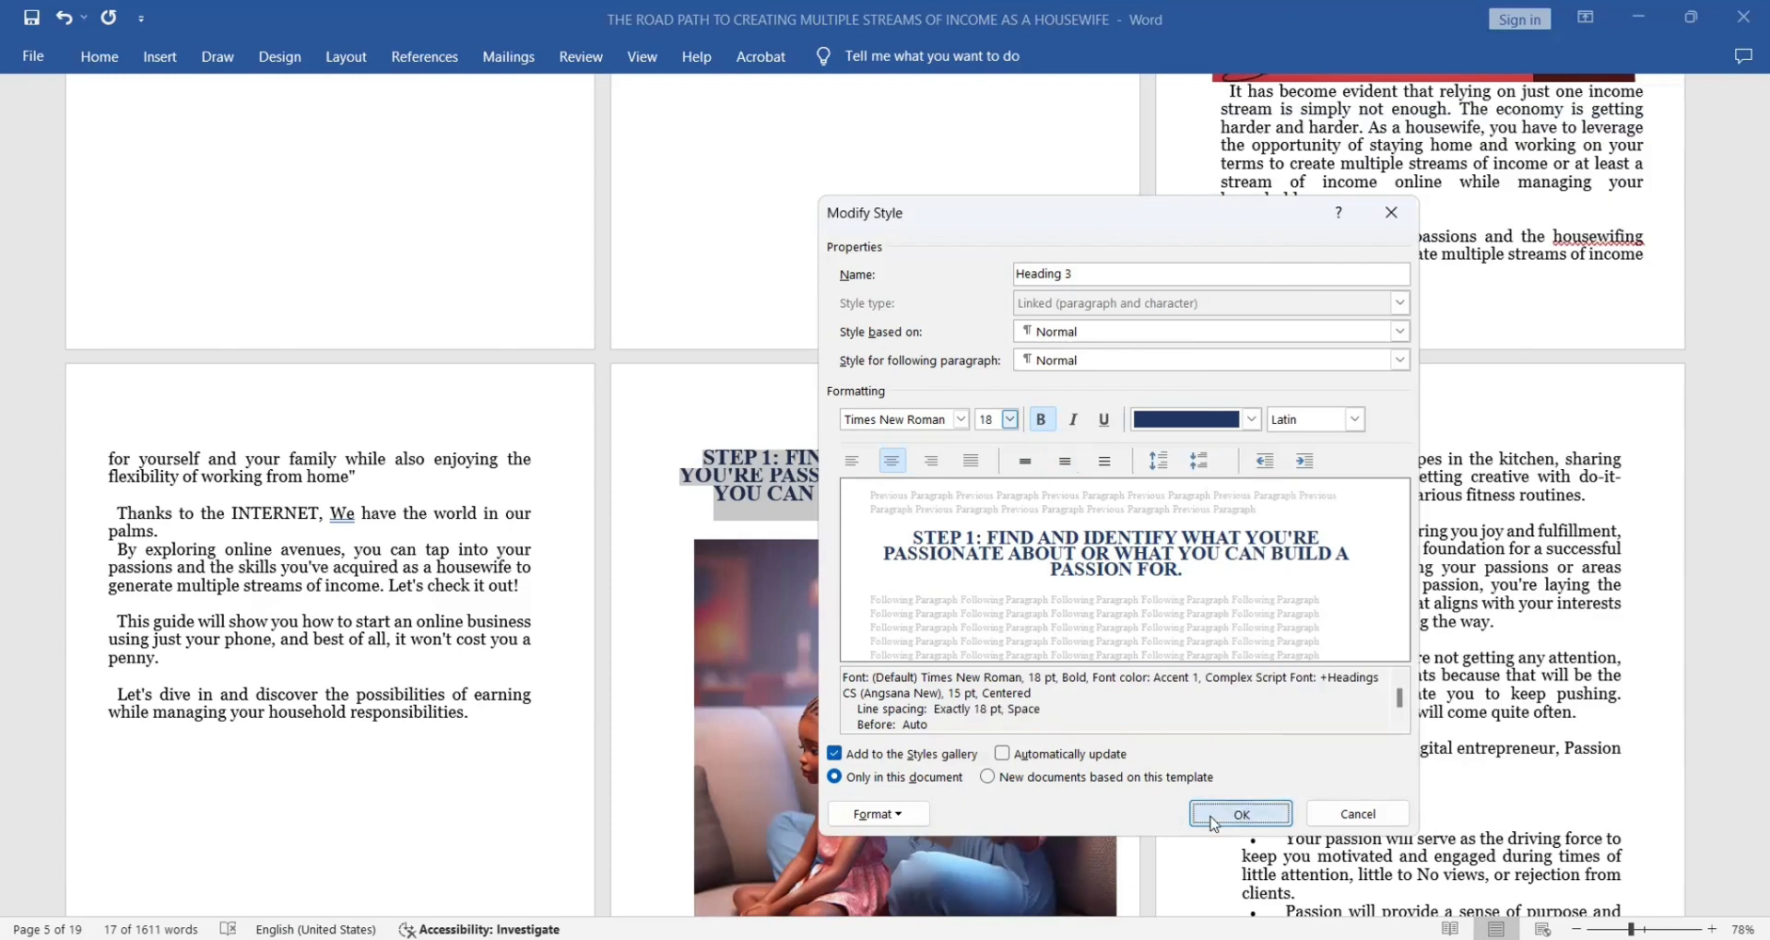
pyautogui.click(1241, 814)
pyautogui.click(1135, 511)
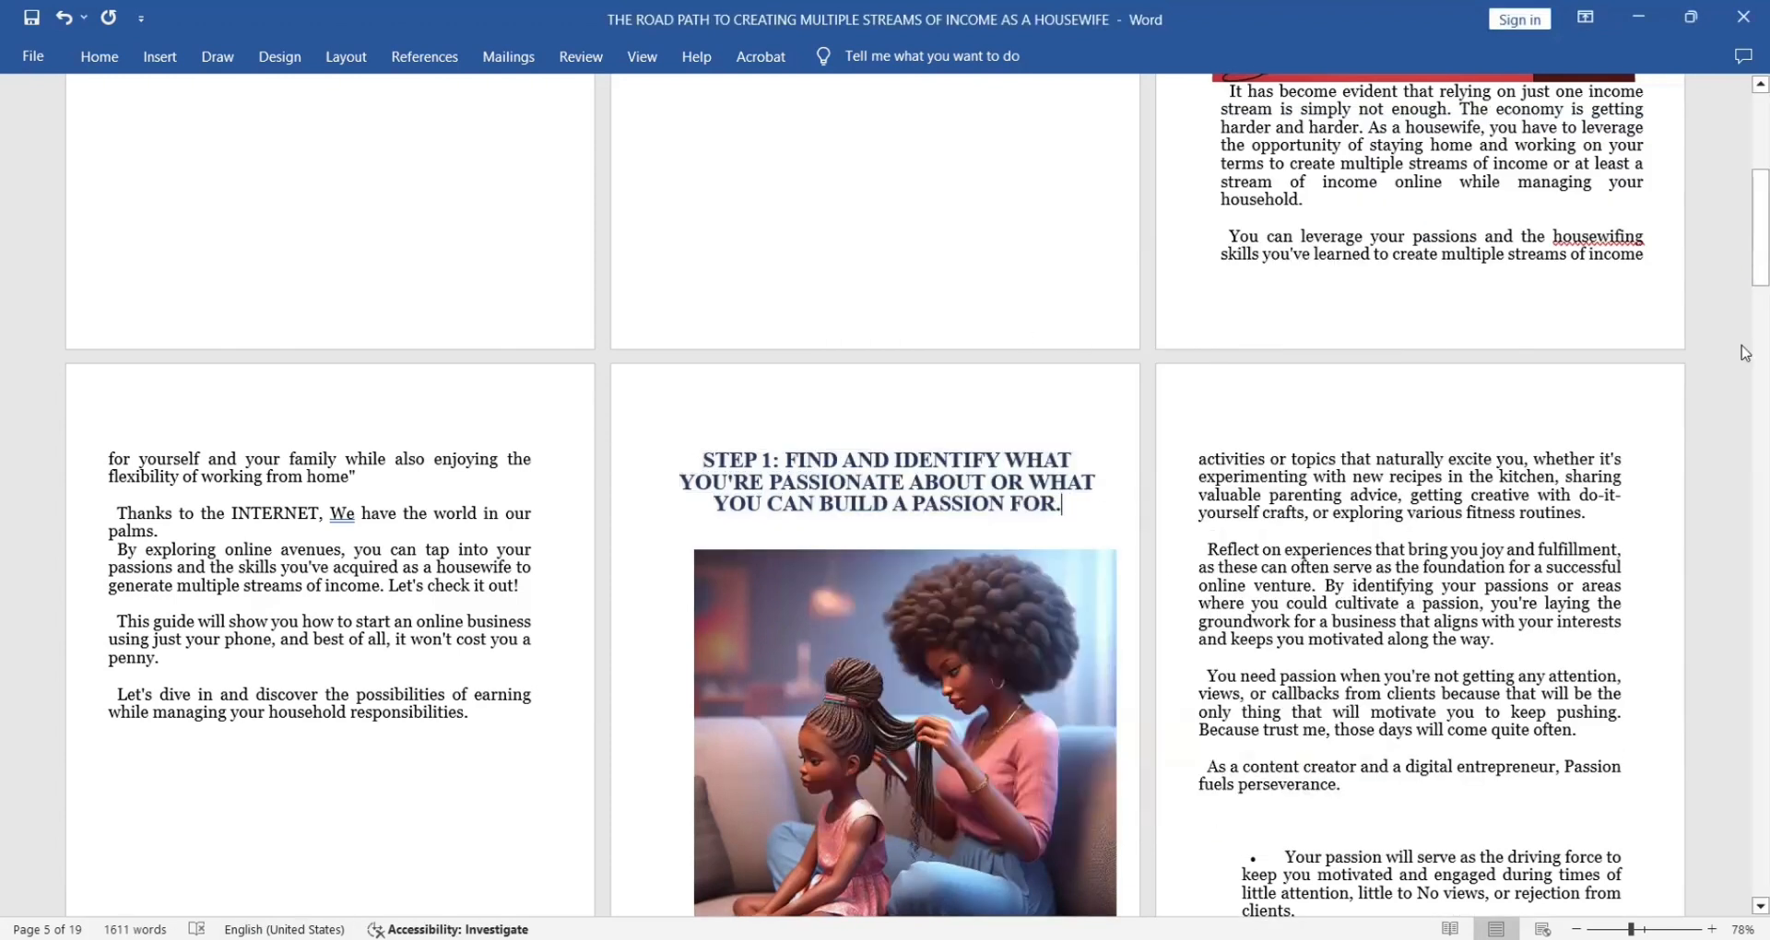
# Apply the Heading 3 style to the "STEP 2: GET YOUR GADGETS READY" heading
pyautogui.moveTo(1755, 252); pyautogui.dragTo(1742, 342)
pyautogui.doubleClick(988, 674)
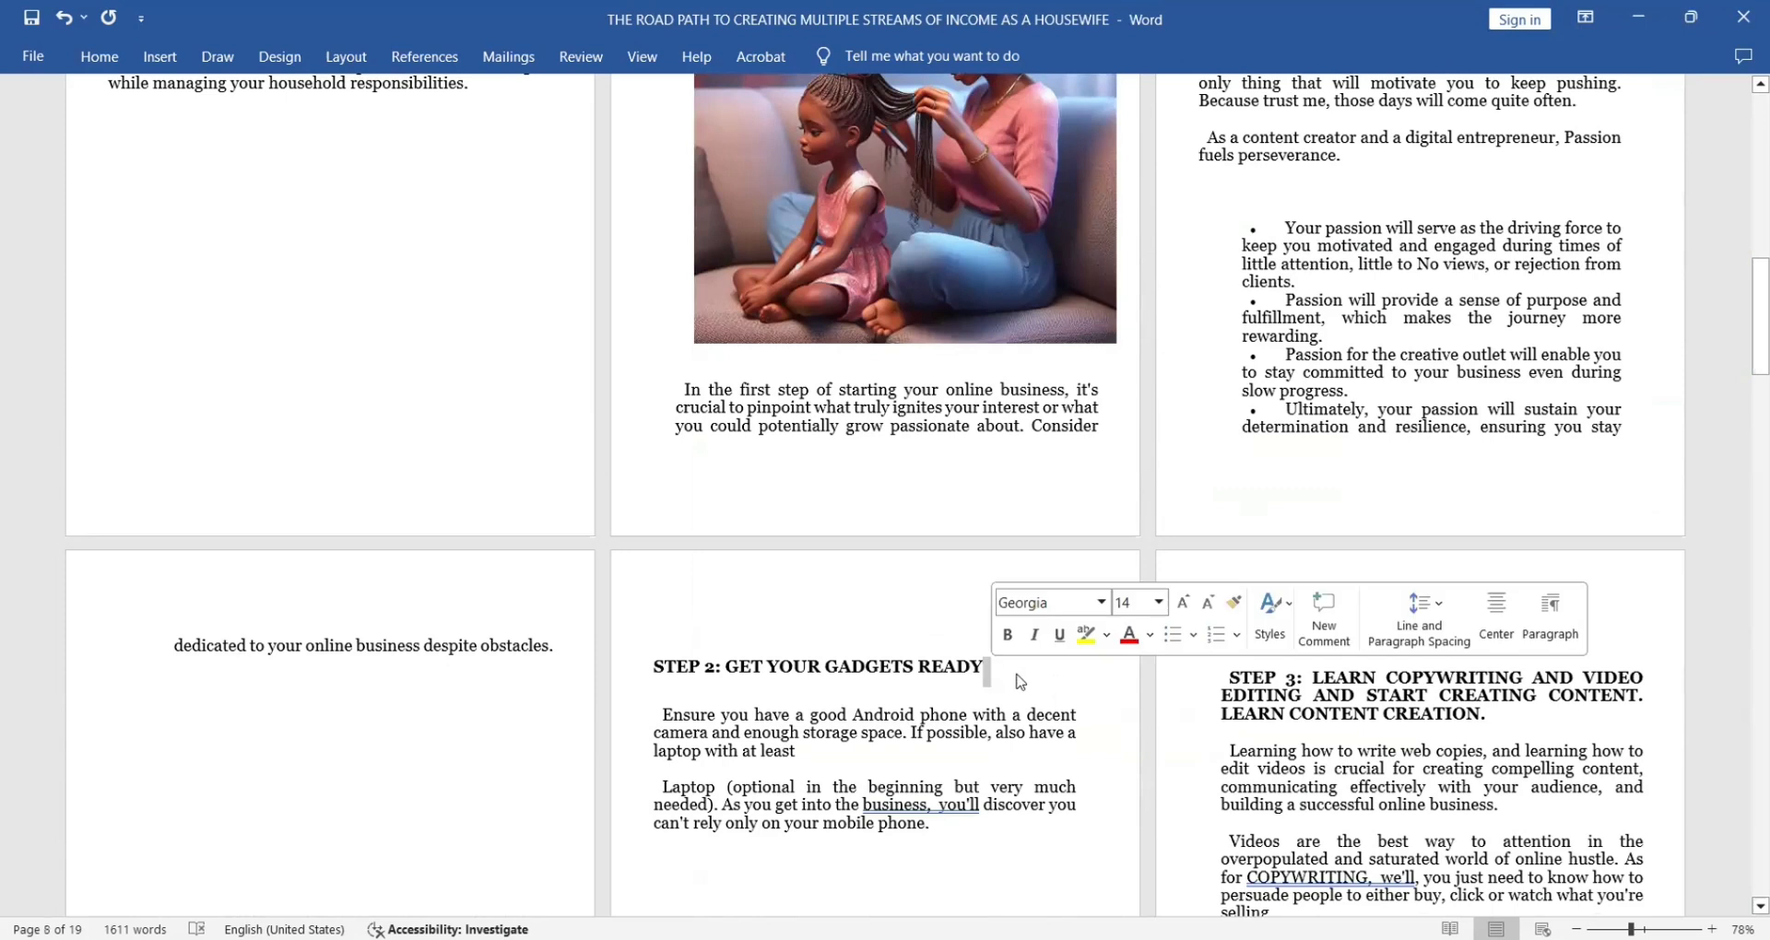
pyautogui.tripleClick(888, 675)
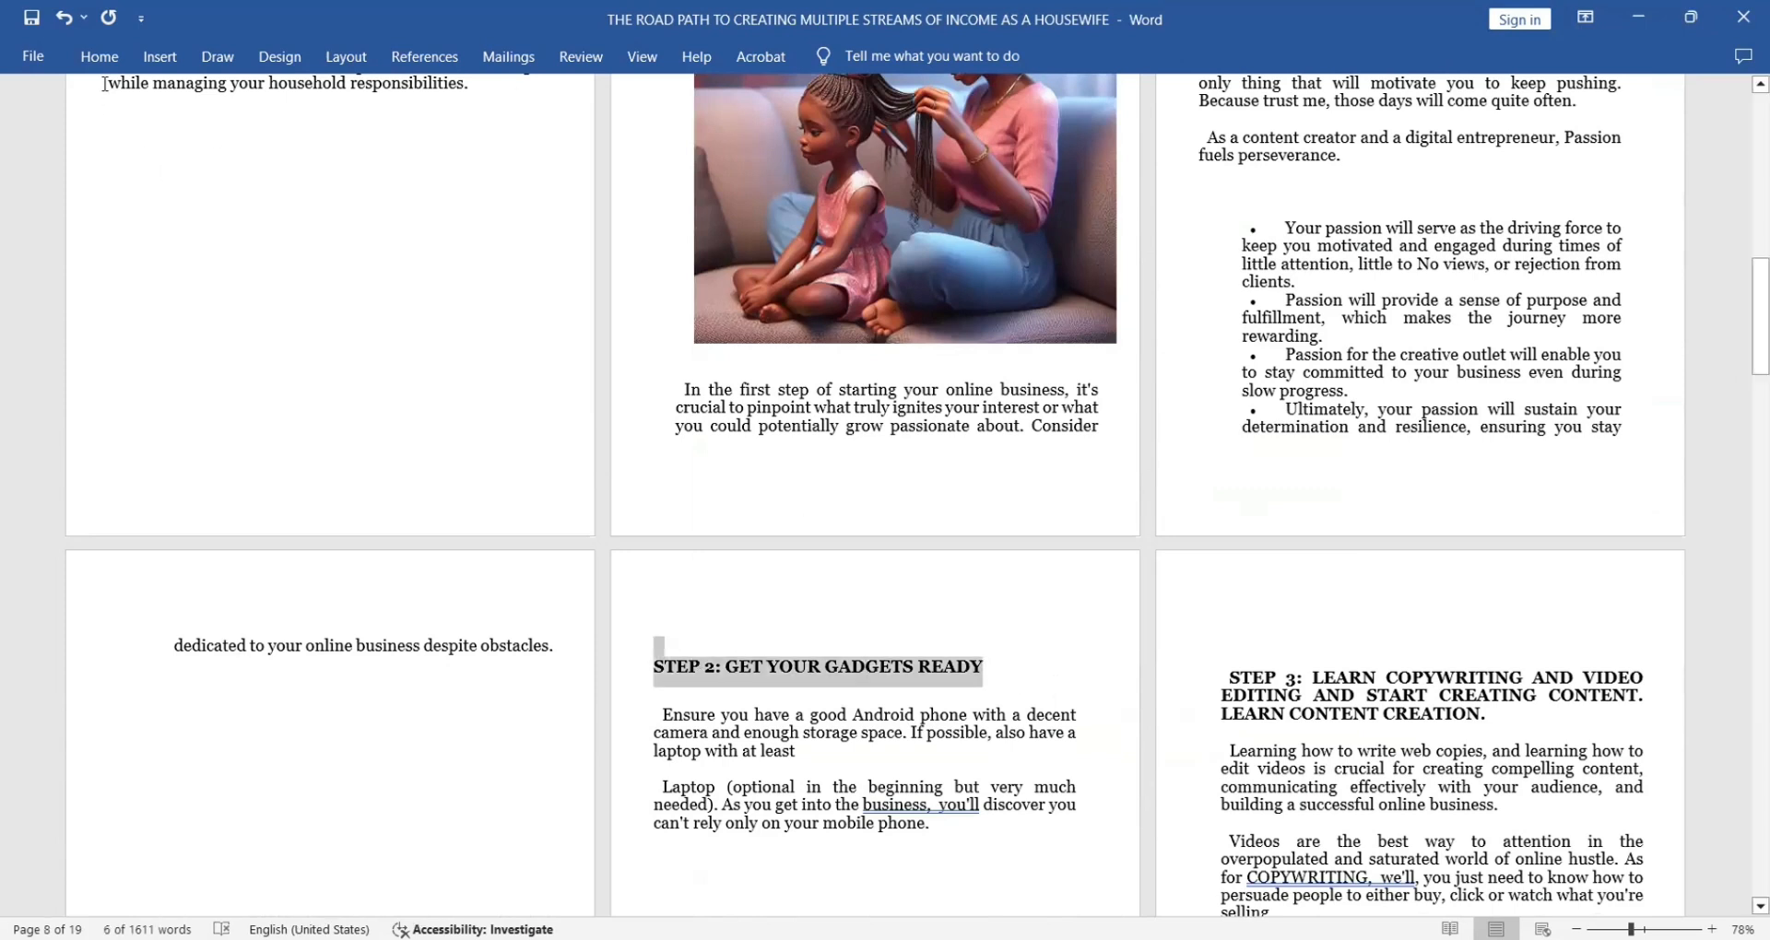
pyautogui.click(99, 56)
pyautogui.click(1201, 139)
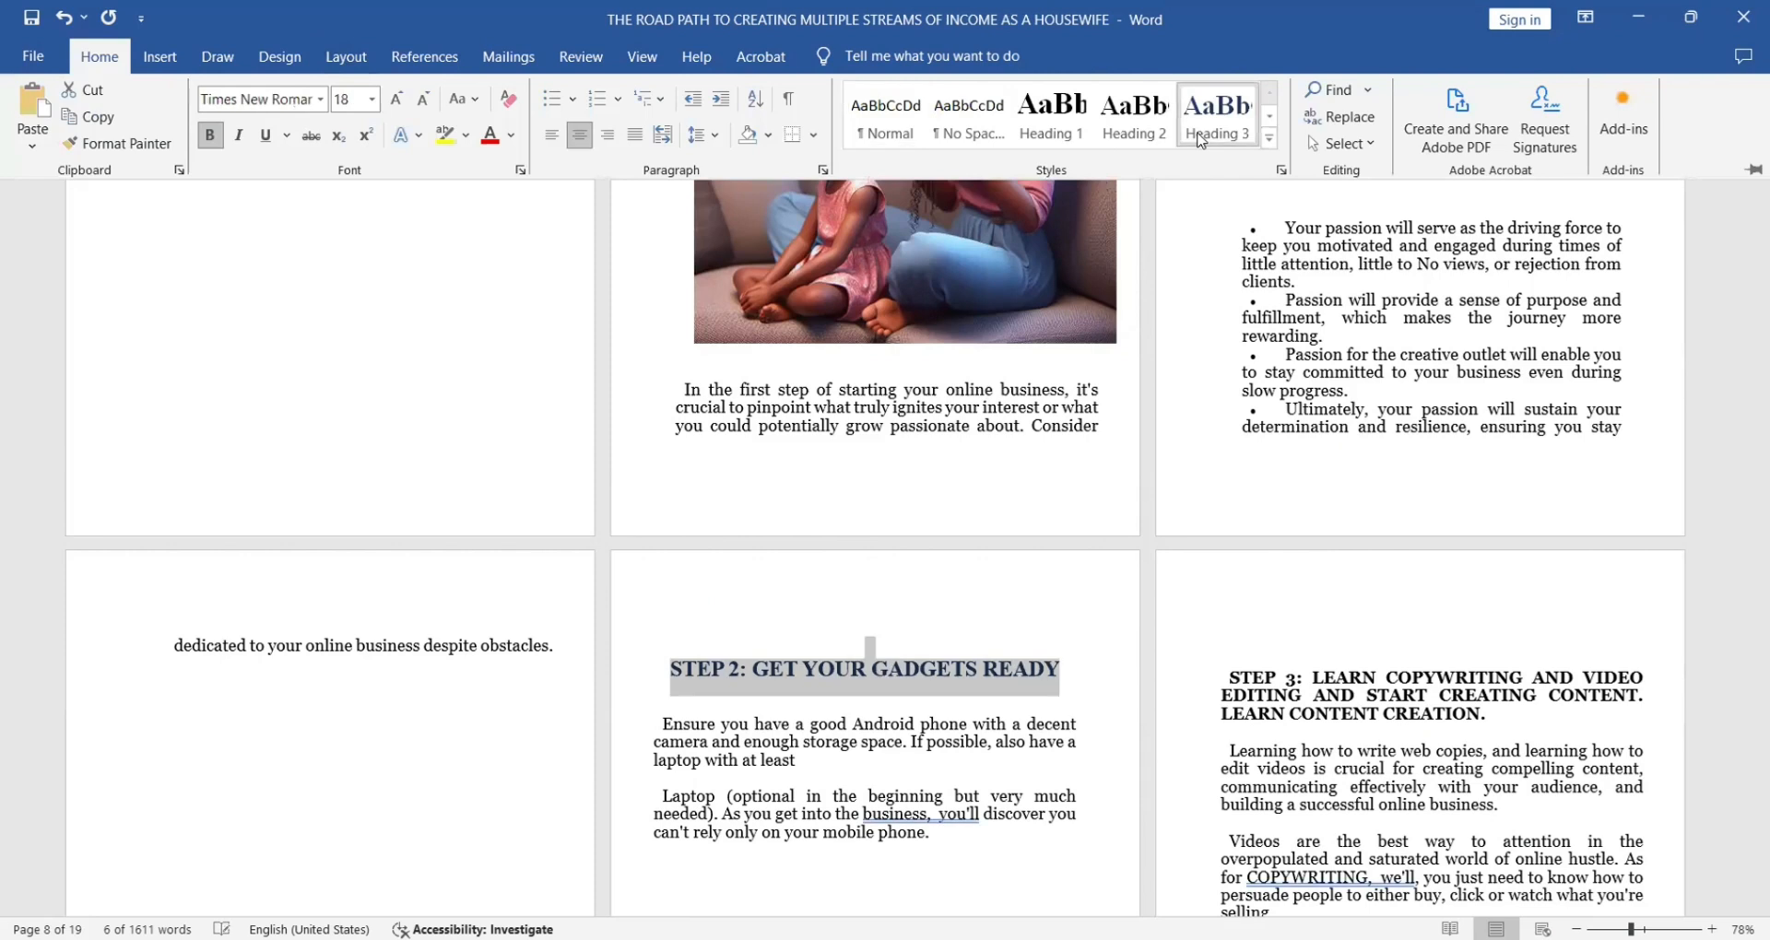
# Apply the Heading 3 style to the STEP 3 and STEP 4 headings
pyautogui.moveTo(1489, 719); pyautogui.dragTo(1235, 675)
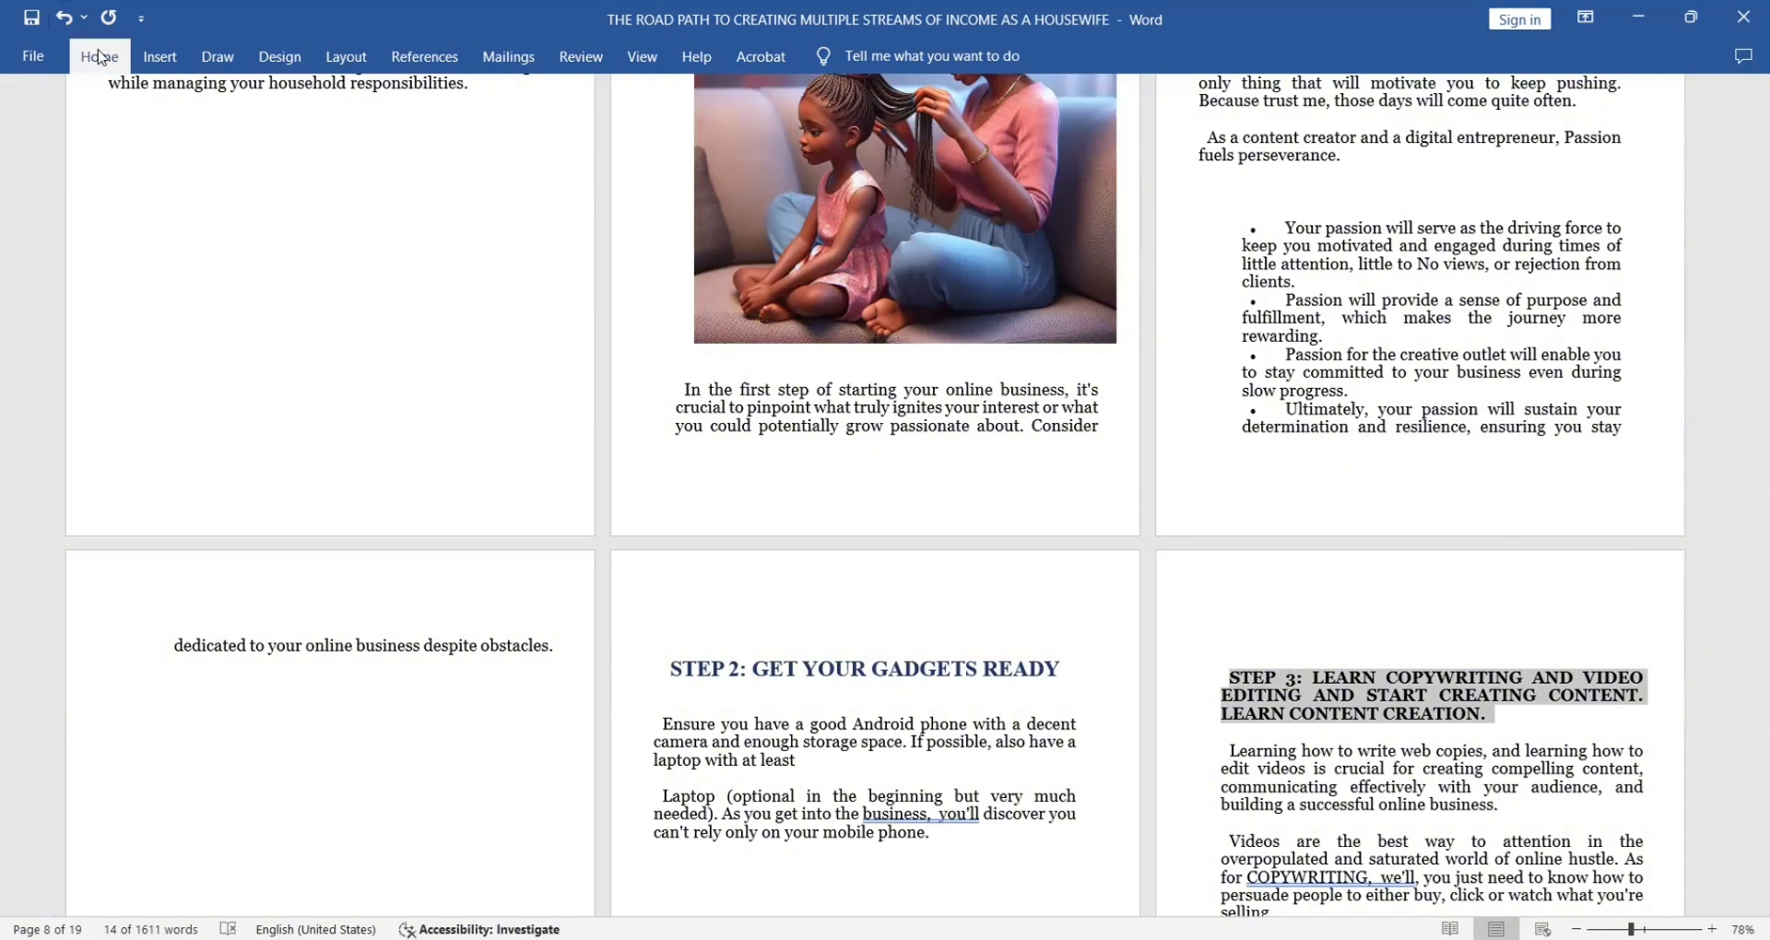
pyautogui.click(98, 56)
pyautogui.click(1216, 120)
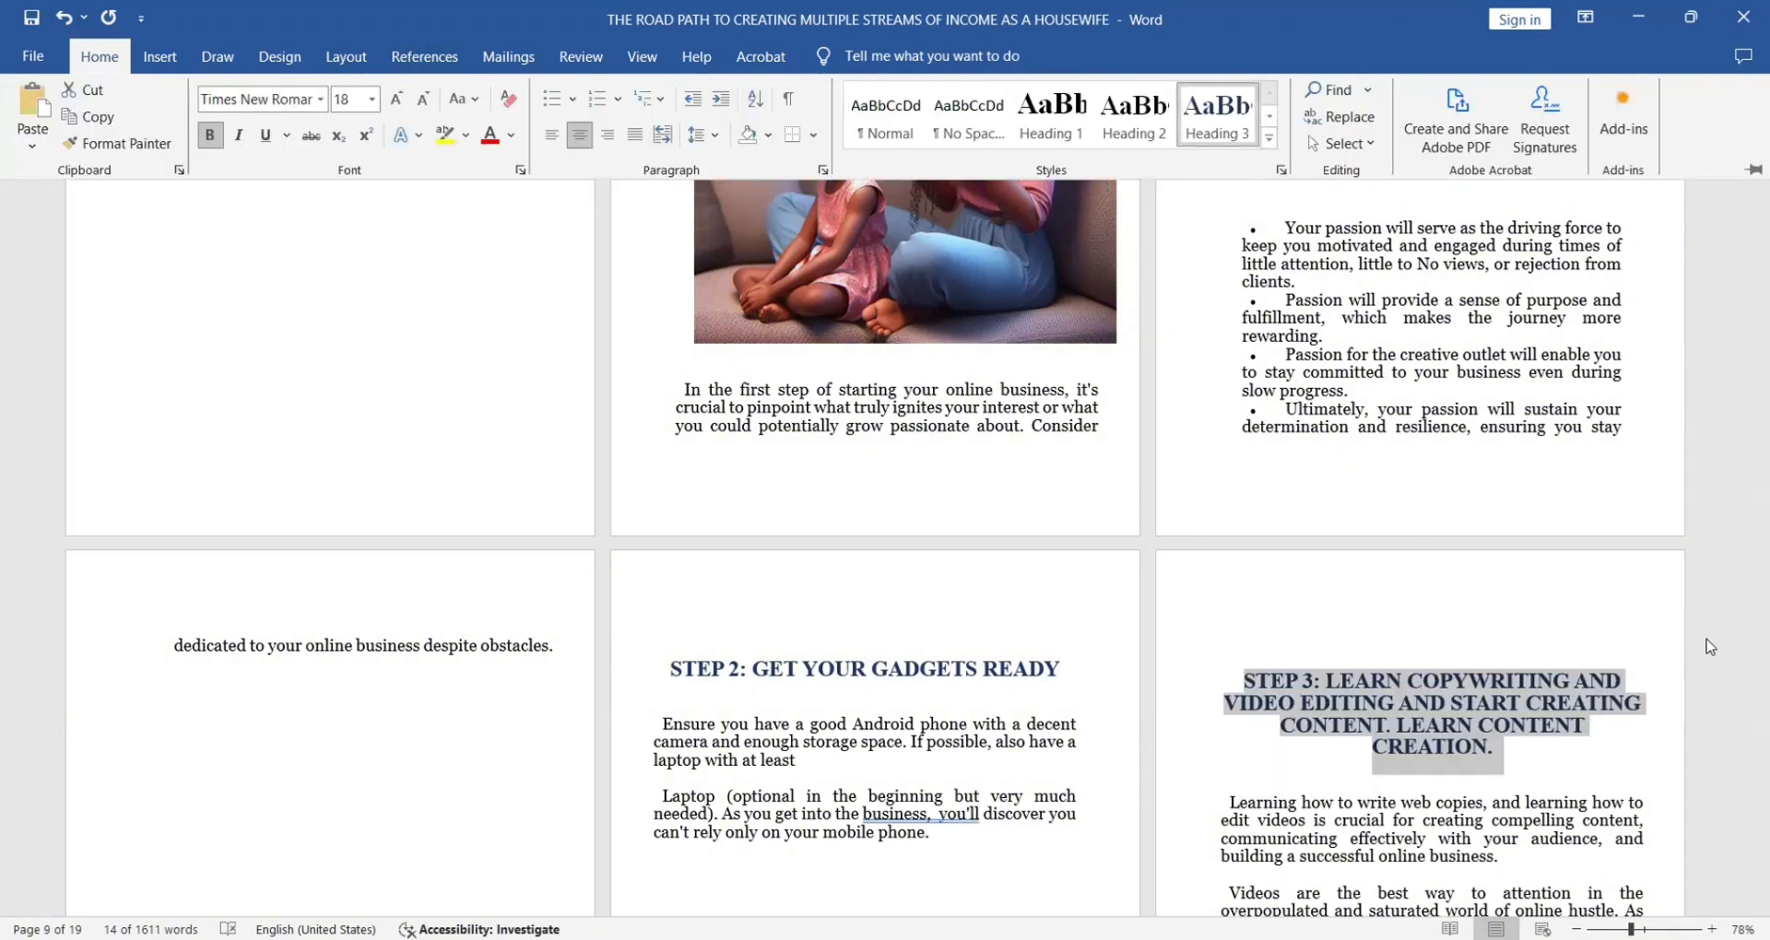
pyautogui.click(1756, 386)
pyautogui.moveTo(1759, 316); pyautogui.dragTo(1747, 544)
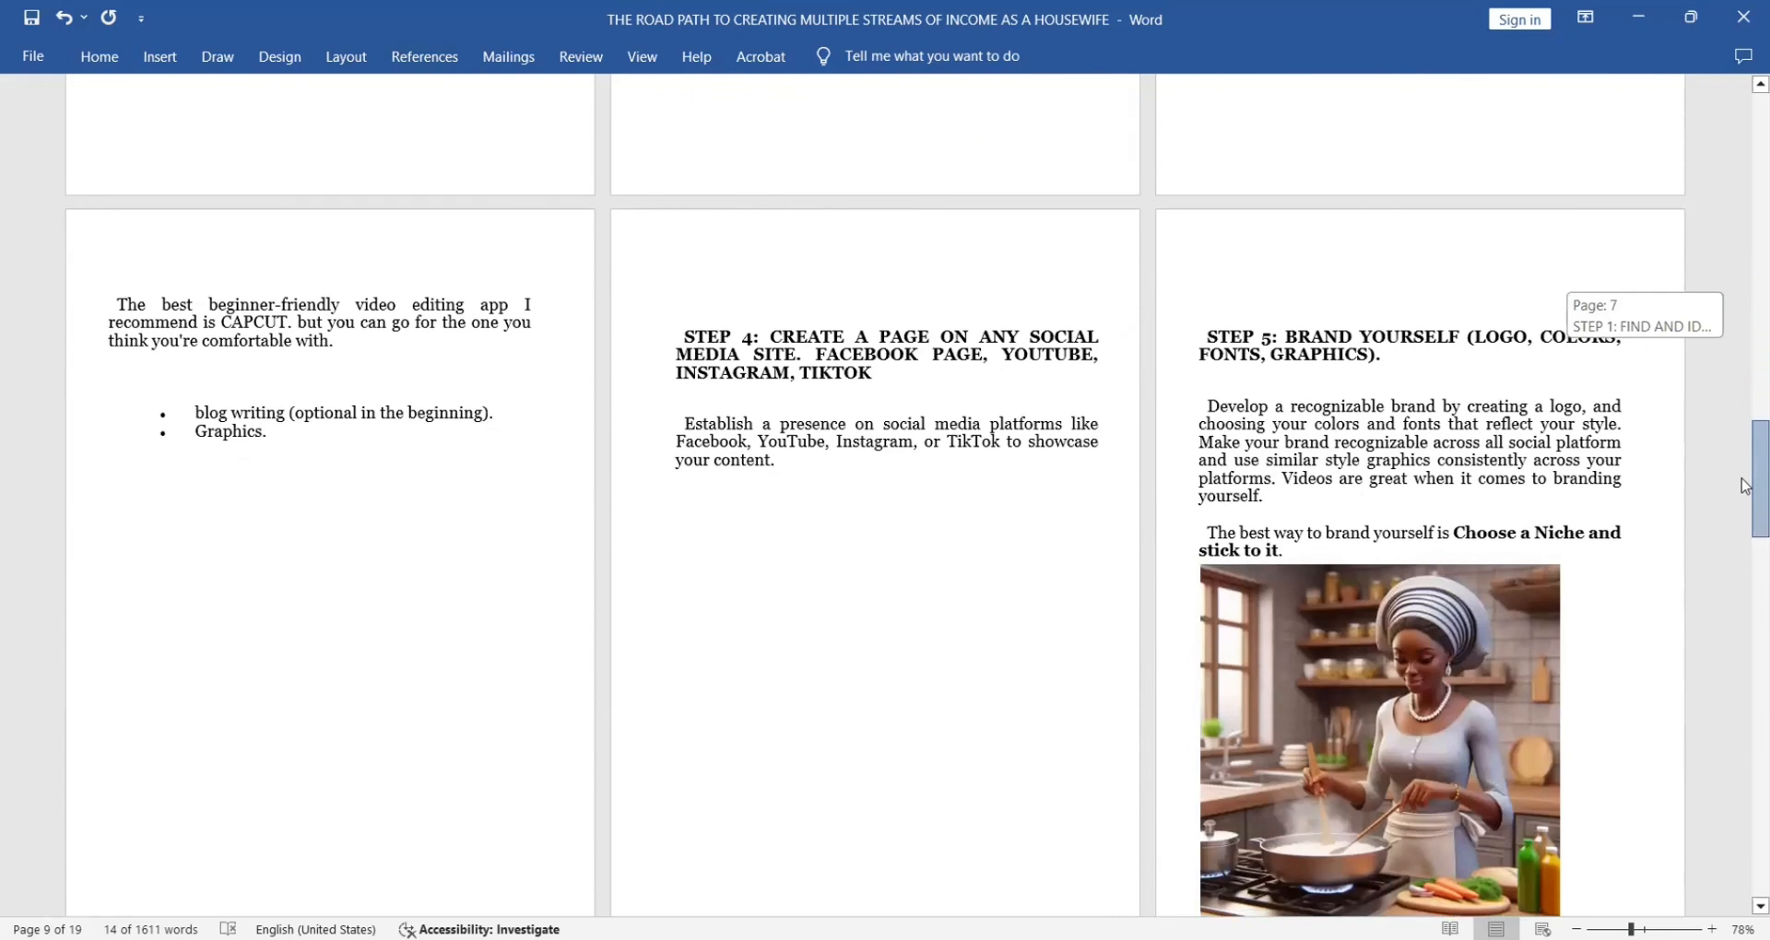
pyautogui.click(887, 372)
pyautogui.tripleClick(886, 371)
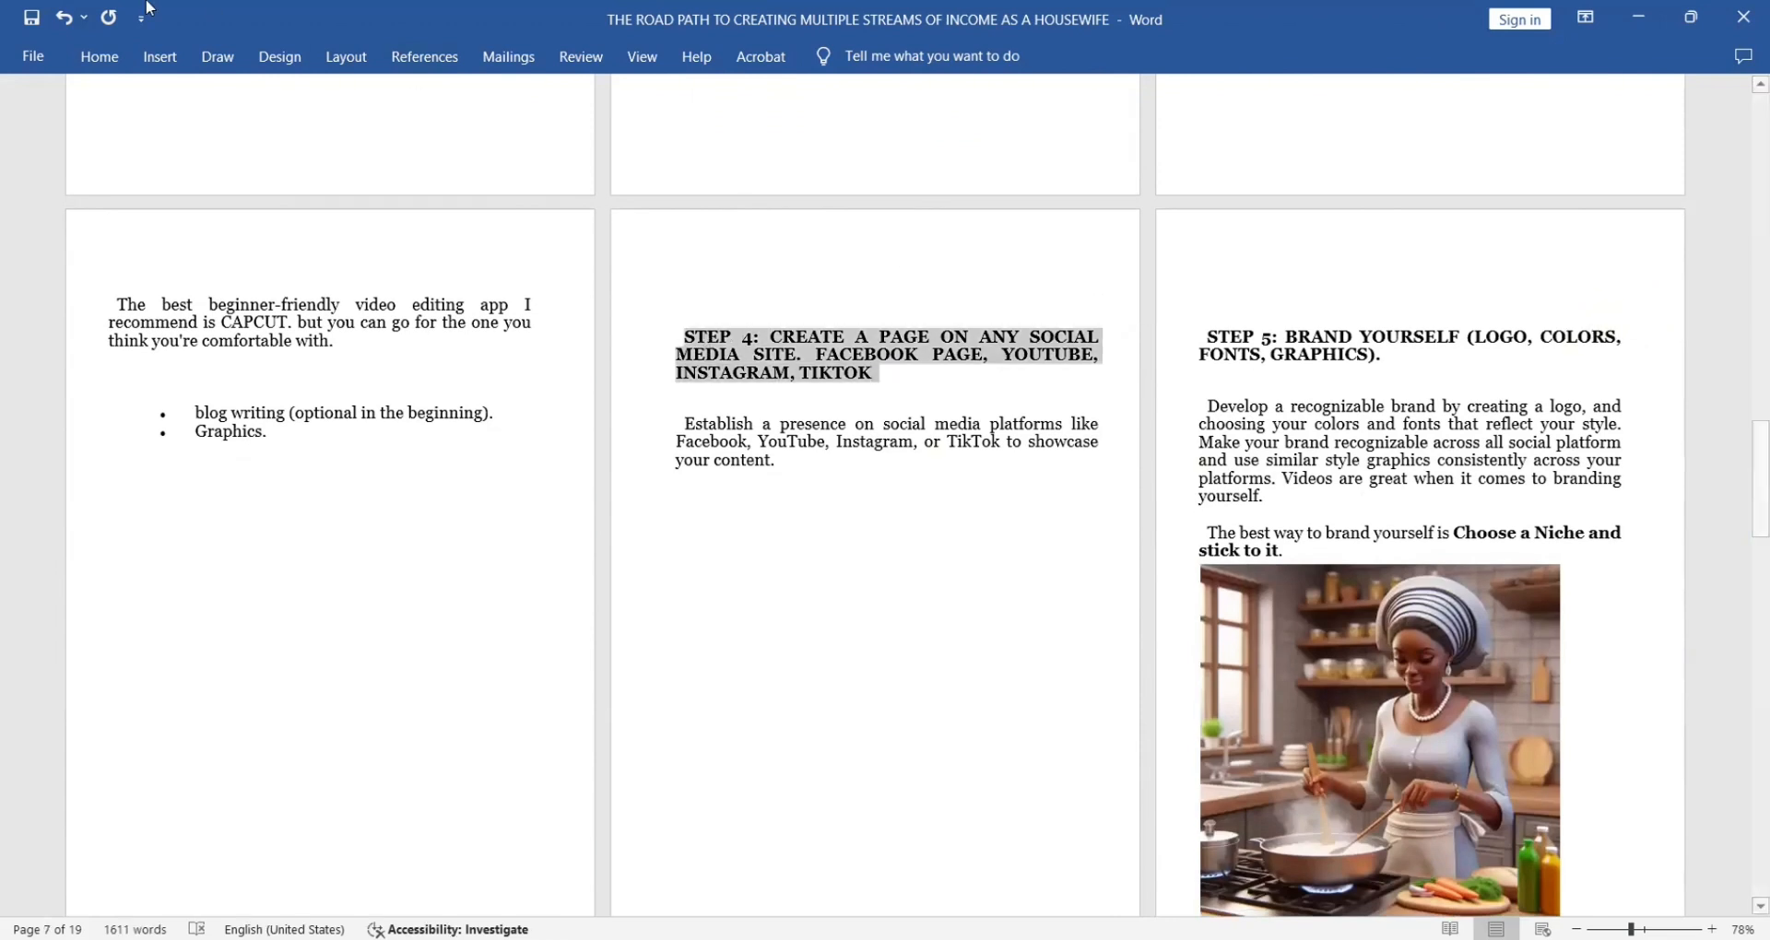
pyautogui.click(98, 56)
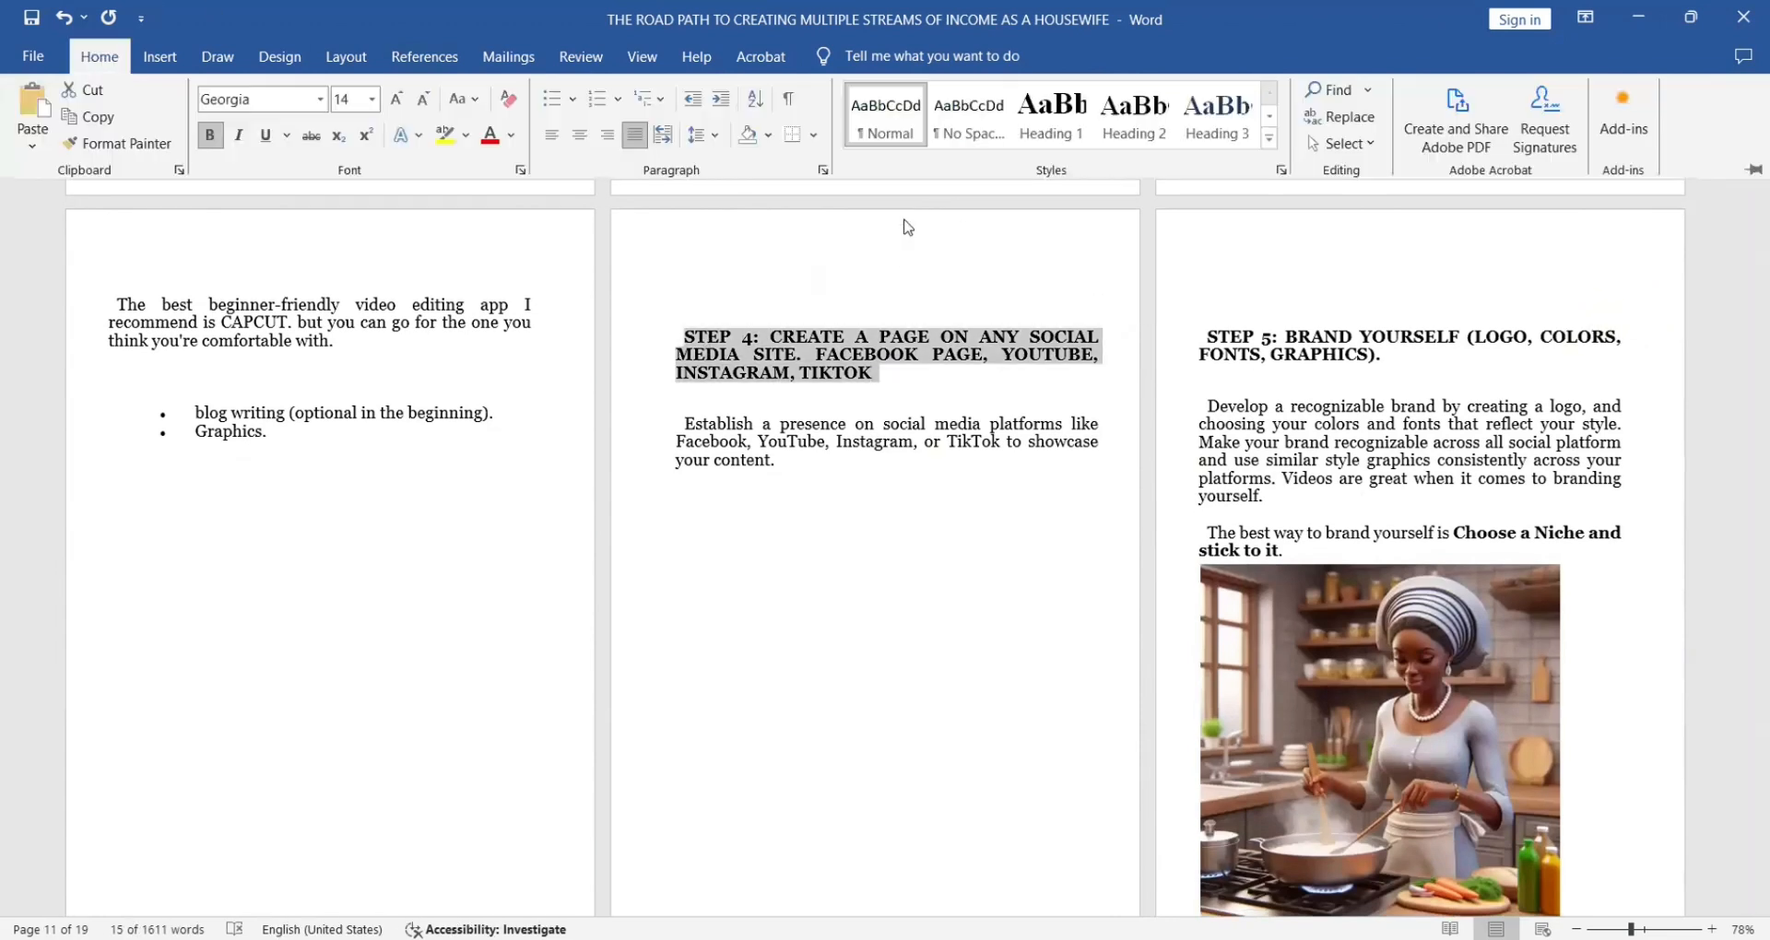
pyautogui.click(1216, 115)
# Apply the Heading 3 style to the "STEP 3: LEARN COPYWRITING AND VIDEO EDITING" heading
pyautogui.tripleClick(1388, 358)
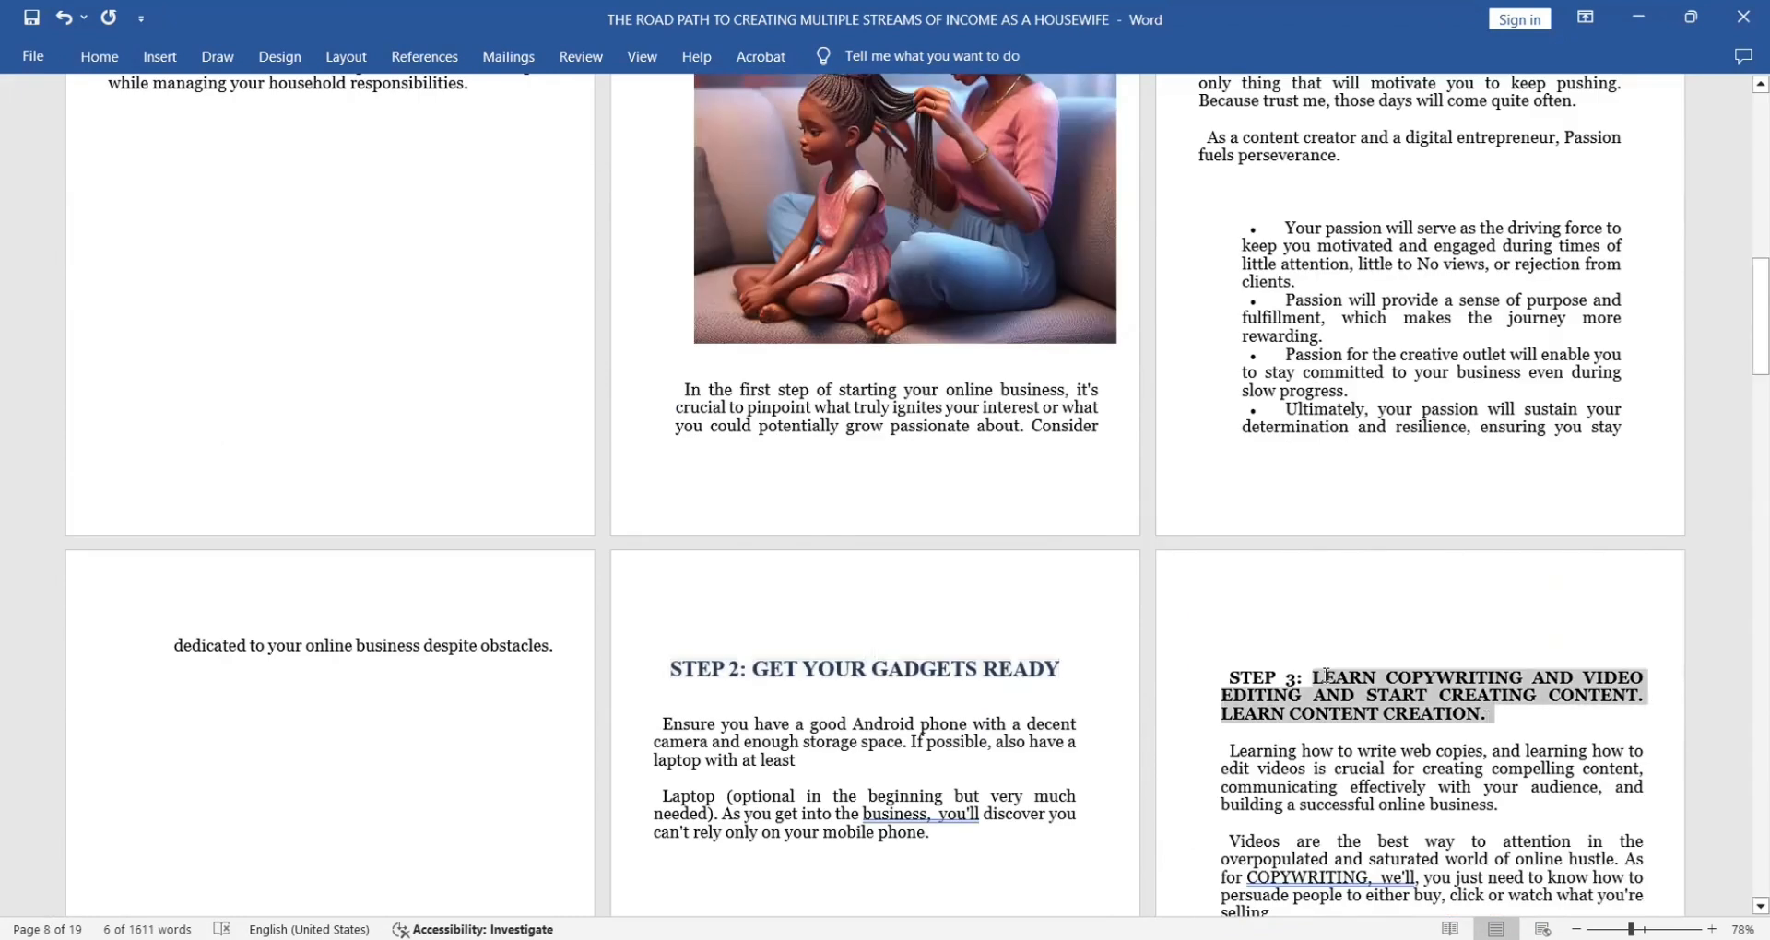
pyautogui.click(100, 57)
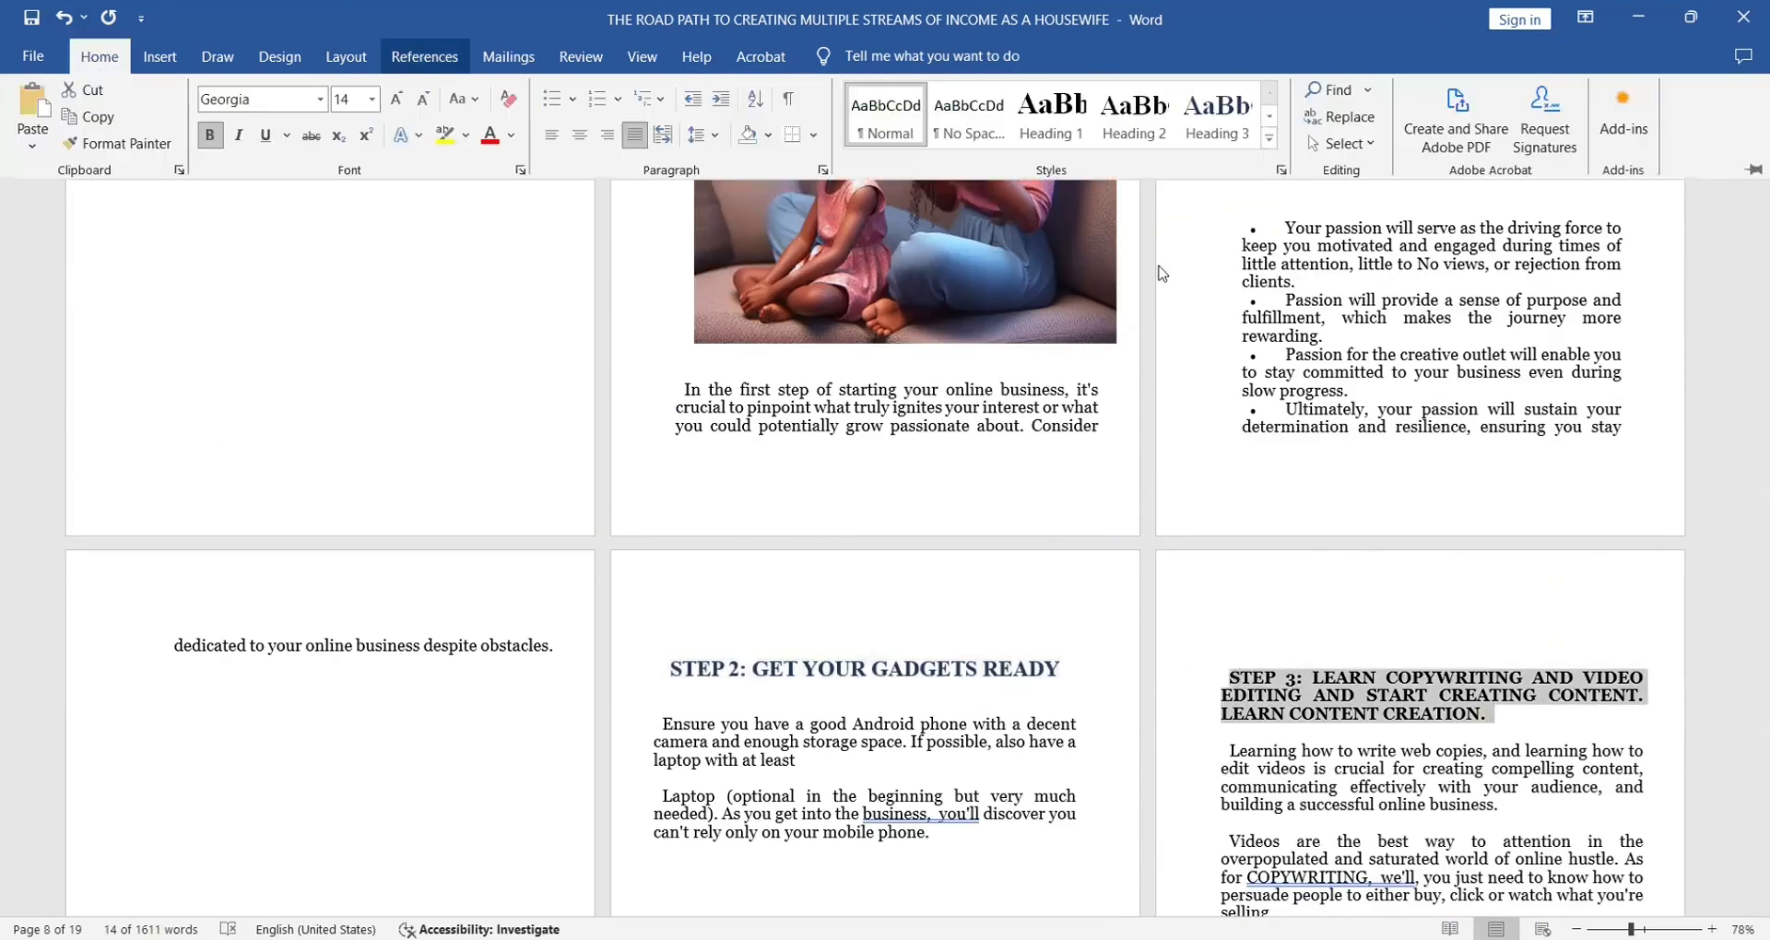
pyautogui.click(1251, 145)
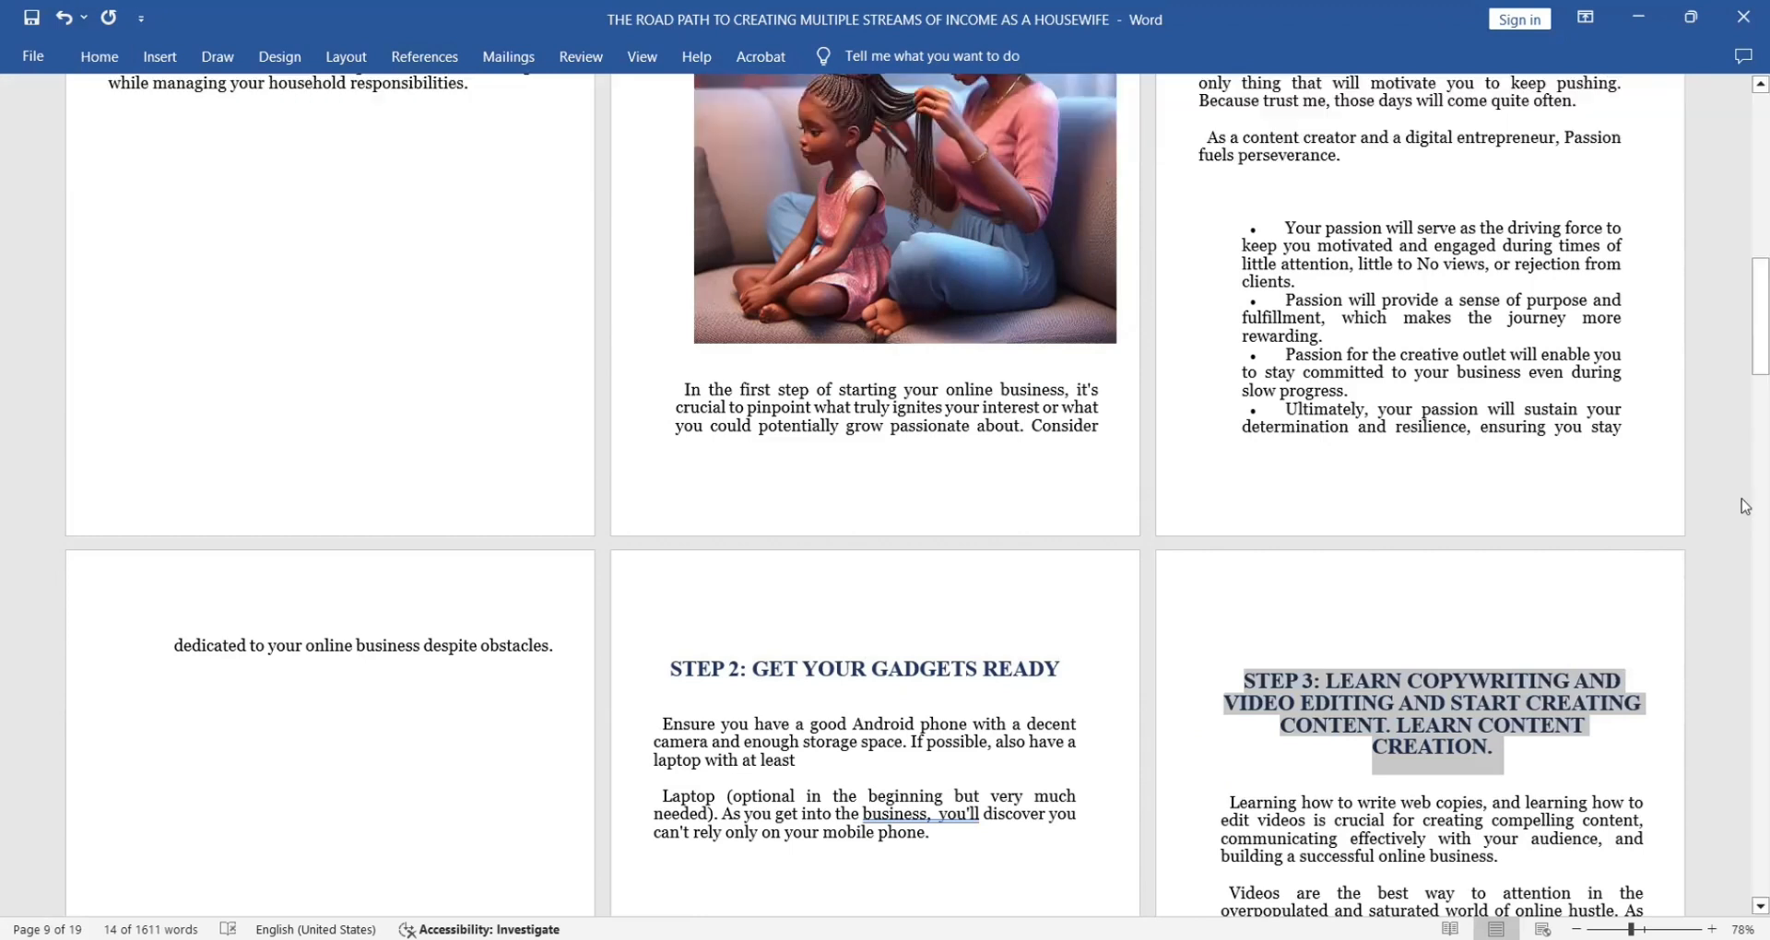
# Apply the Heading 3 style to the "STEP 4: CREATE A PAGE ON ANY SOCIAL MEDIA SITE" heading
pyautogui.moveTo(1745, 323); pyautogui.dragTo(1745, 486)
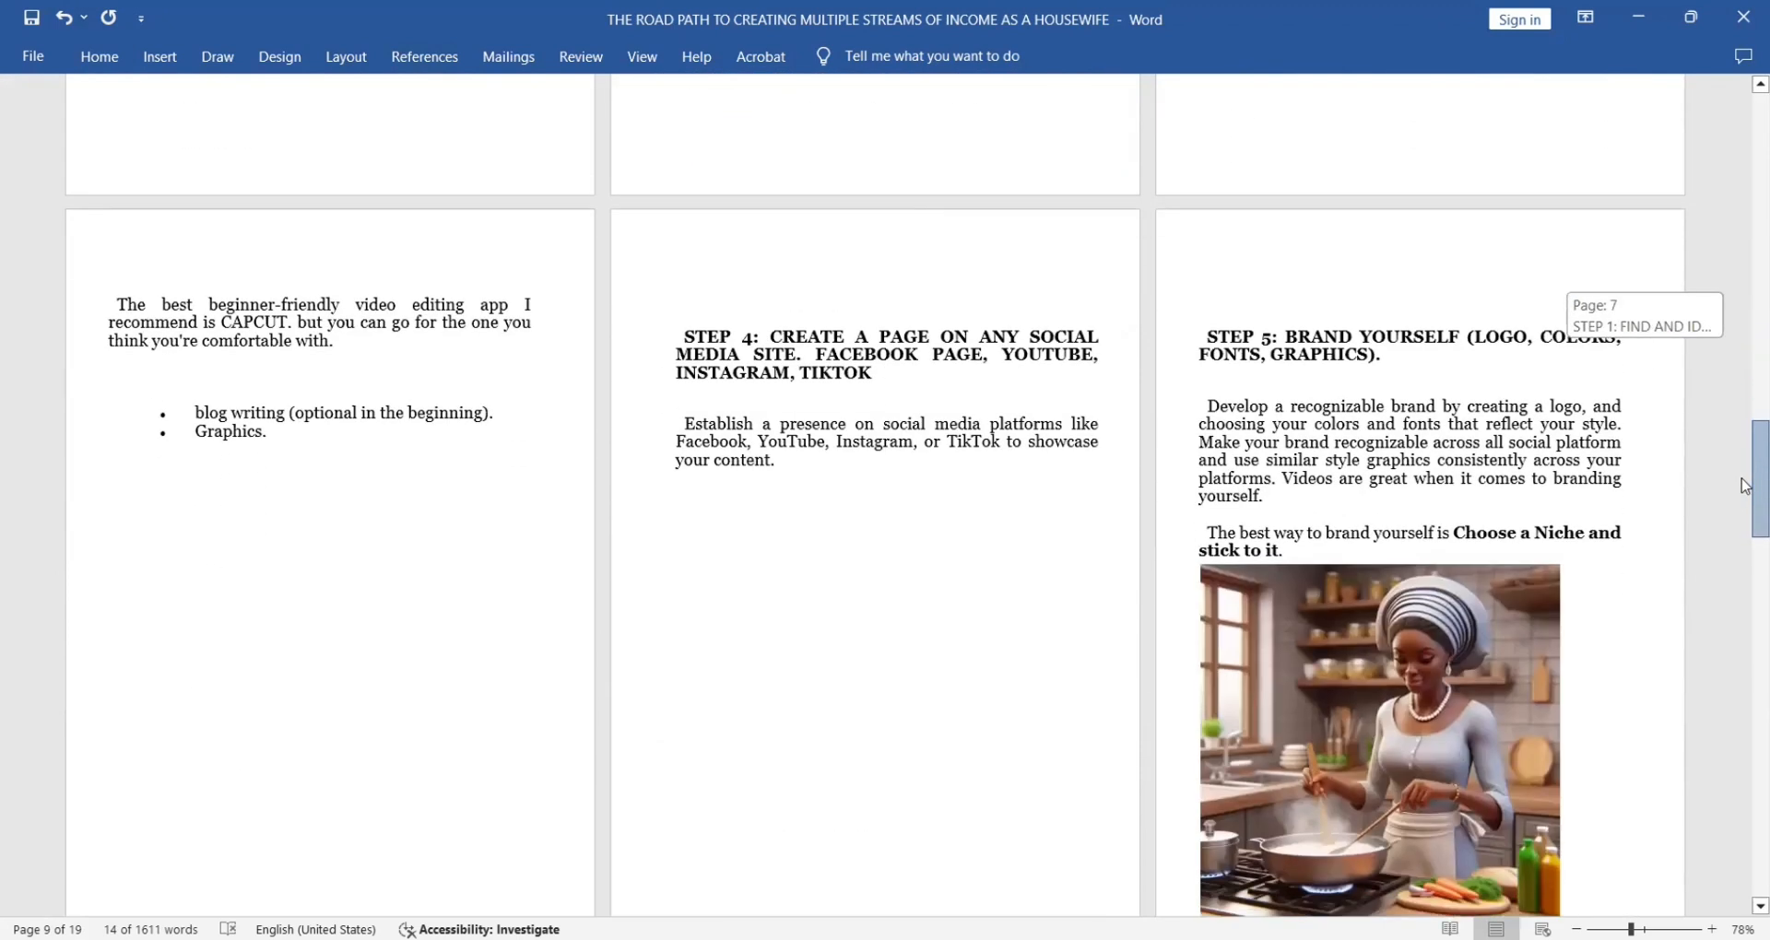
pyautogui.moveTo(887, 371); pyautogui.dragTo(684, 335)
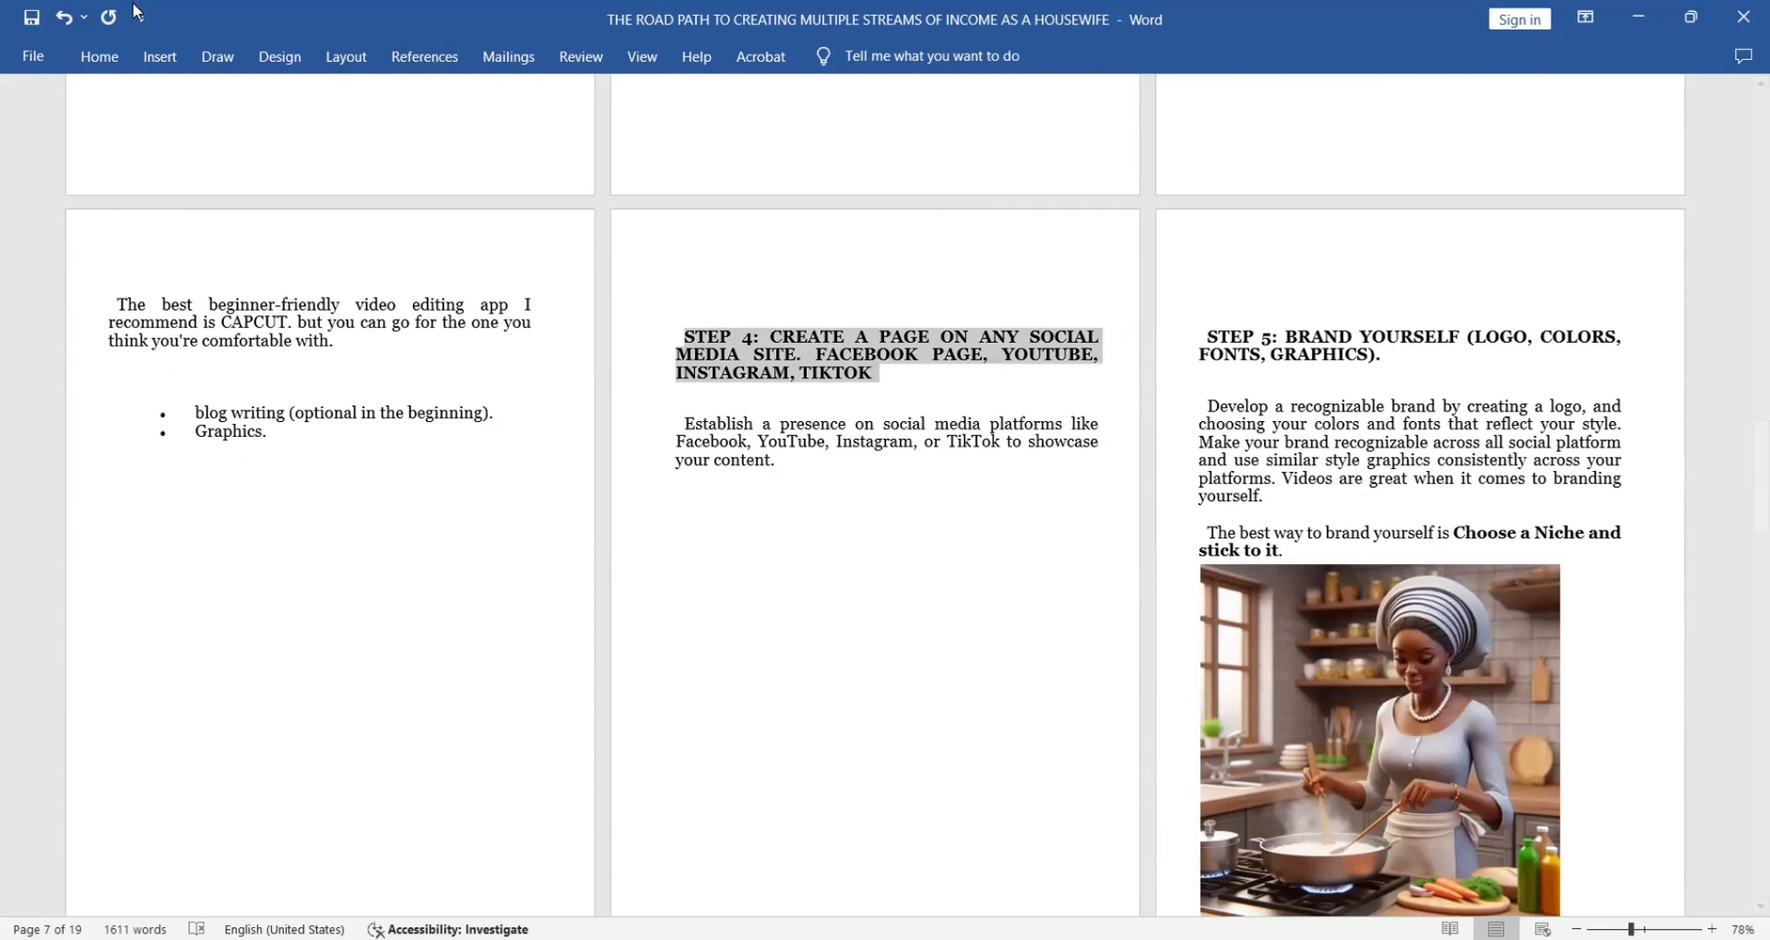
pyautogui.click(99, 57)
pyautogui.click(1209, 124)
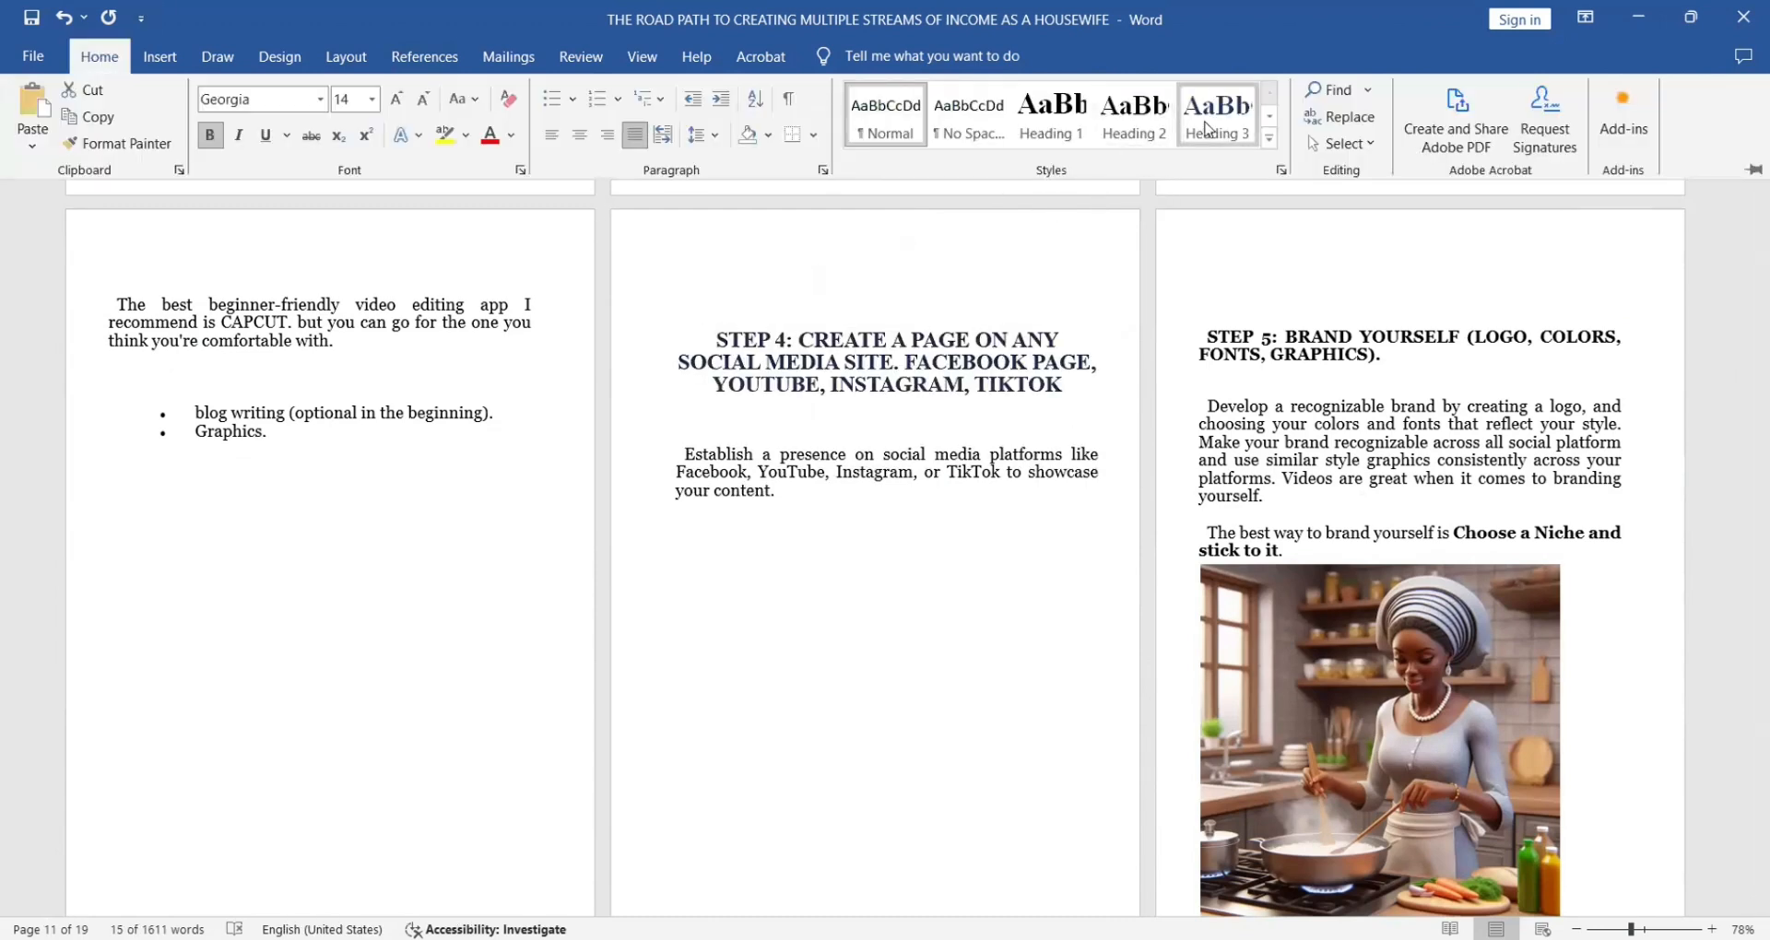
# Apply the Heading 3 style to the "STEP 5: BRAND YOURSELF (LOGO, COLORS, FONTS, GRAPHICS)" heading
pyautogui.click(1390, 361)
pyautogui.moveTo(1390, 361); pyautogui.dragTo(1215, 337)
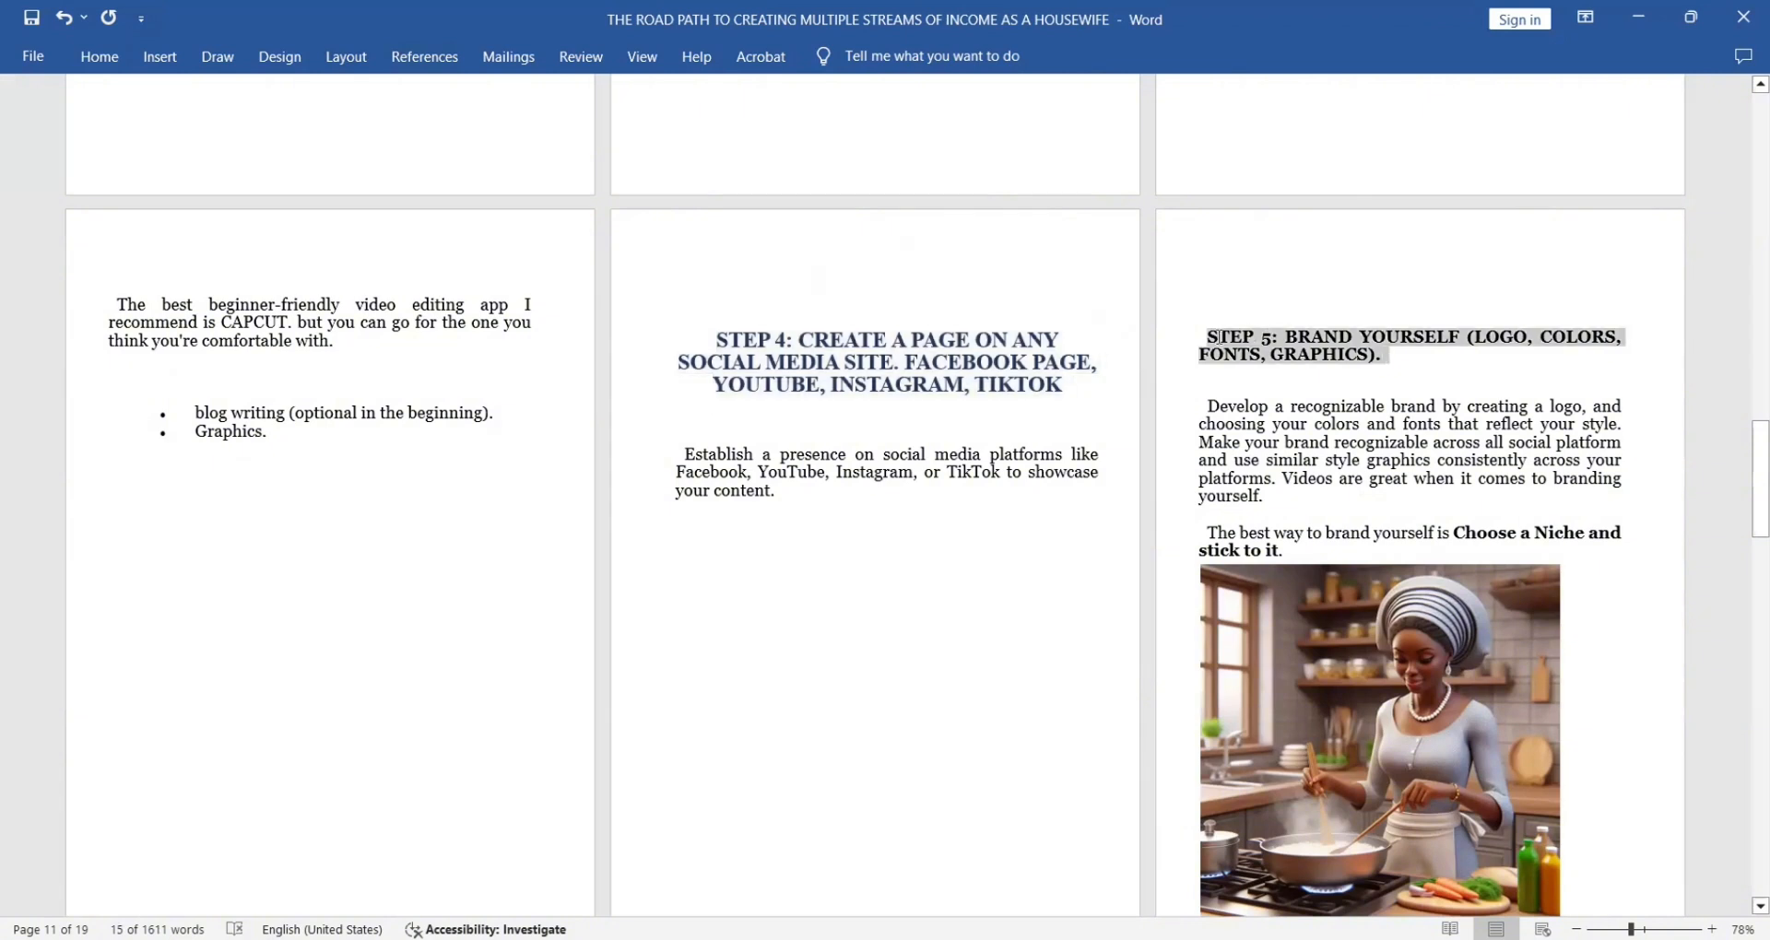
pyautogui.click(100, 56)
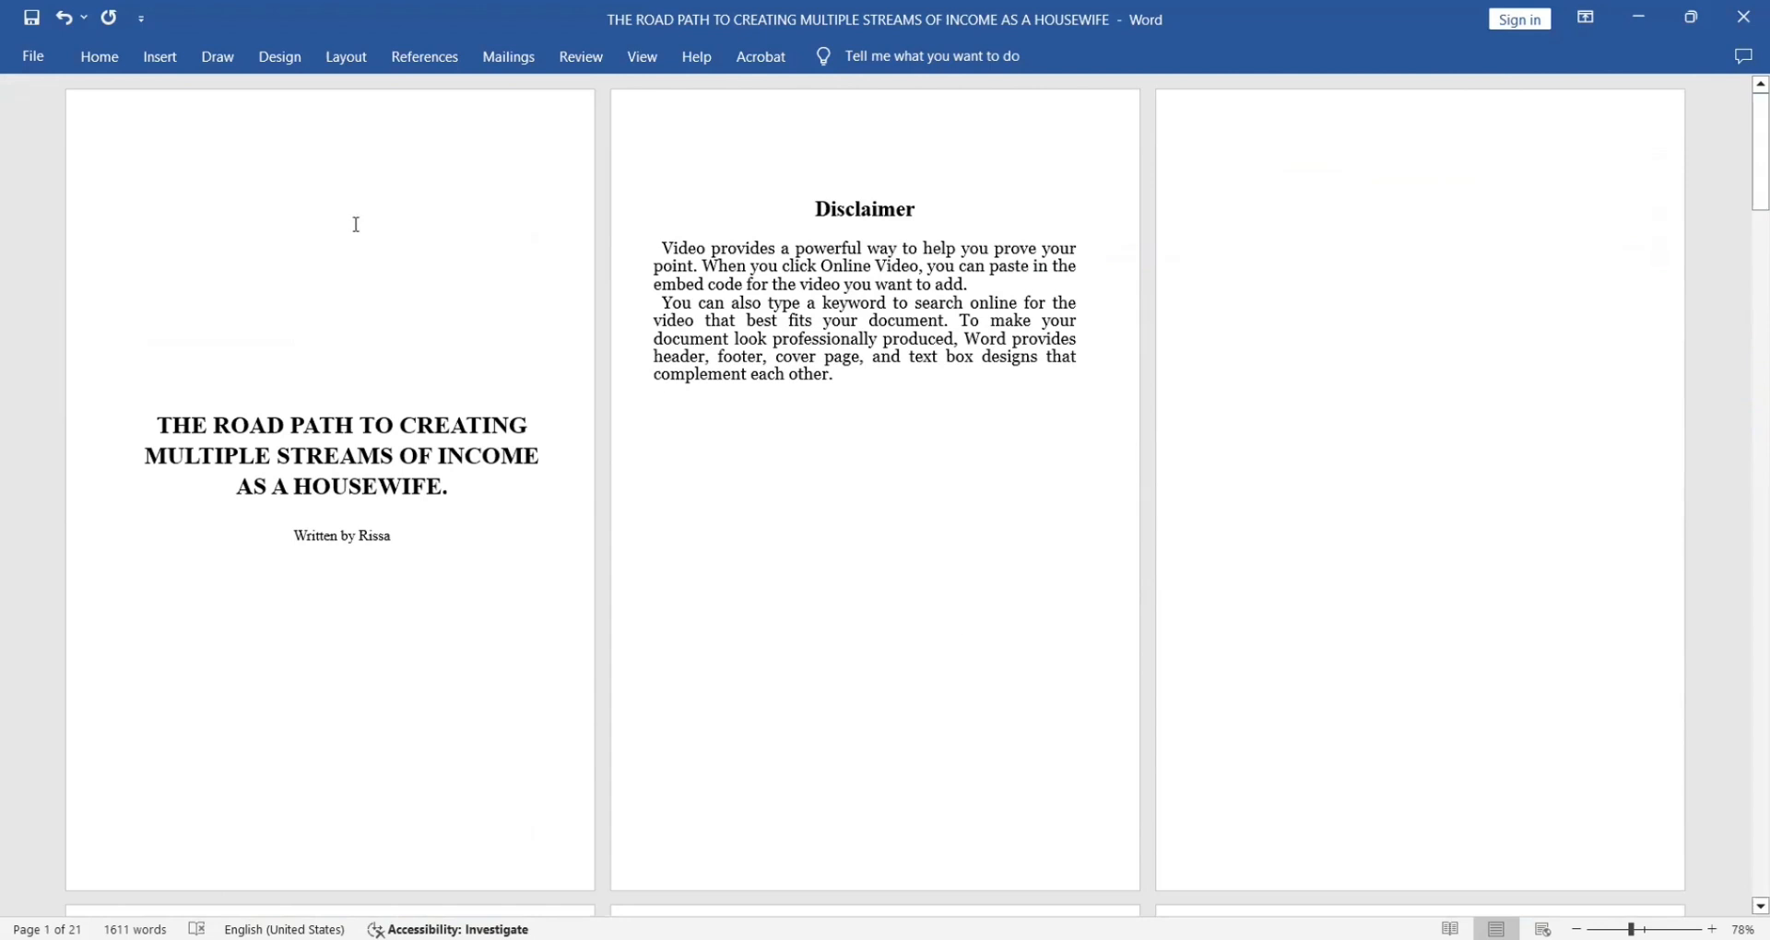
# Insert a page break ahead of the book title to create a blank first page
pyautogui.click(160, 57)
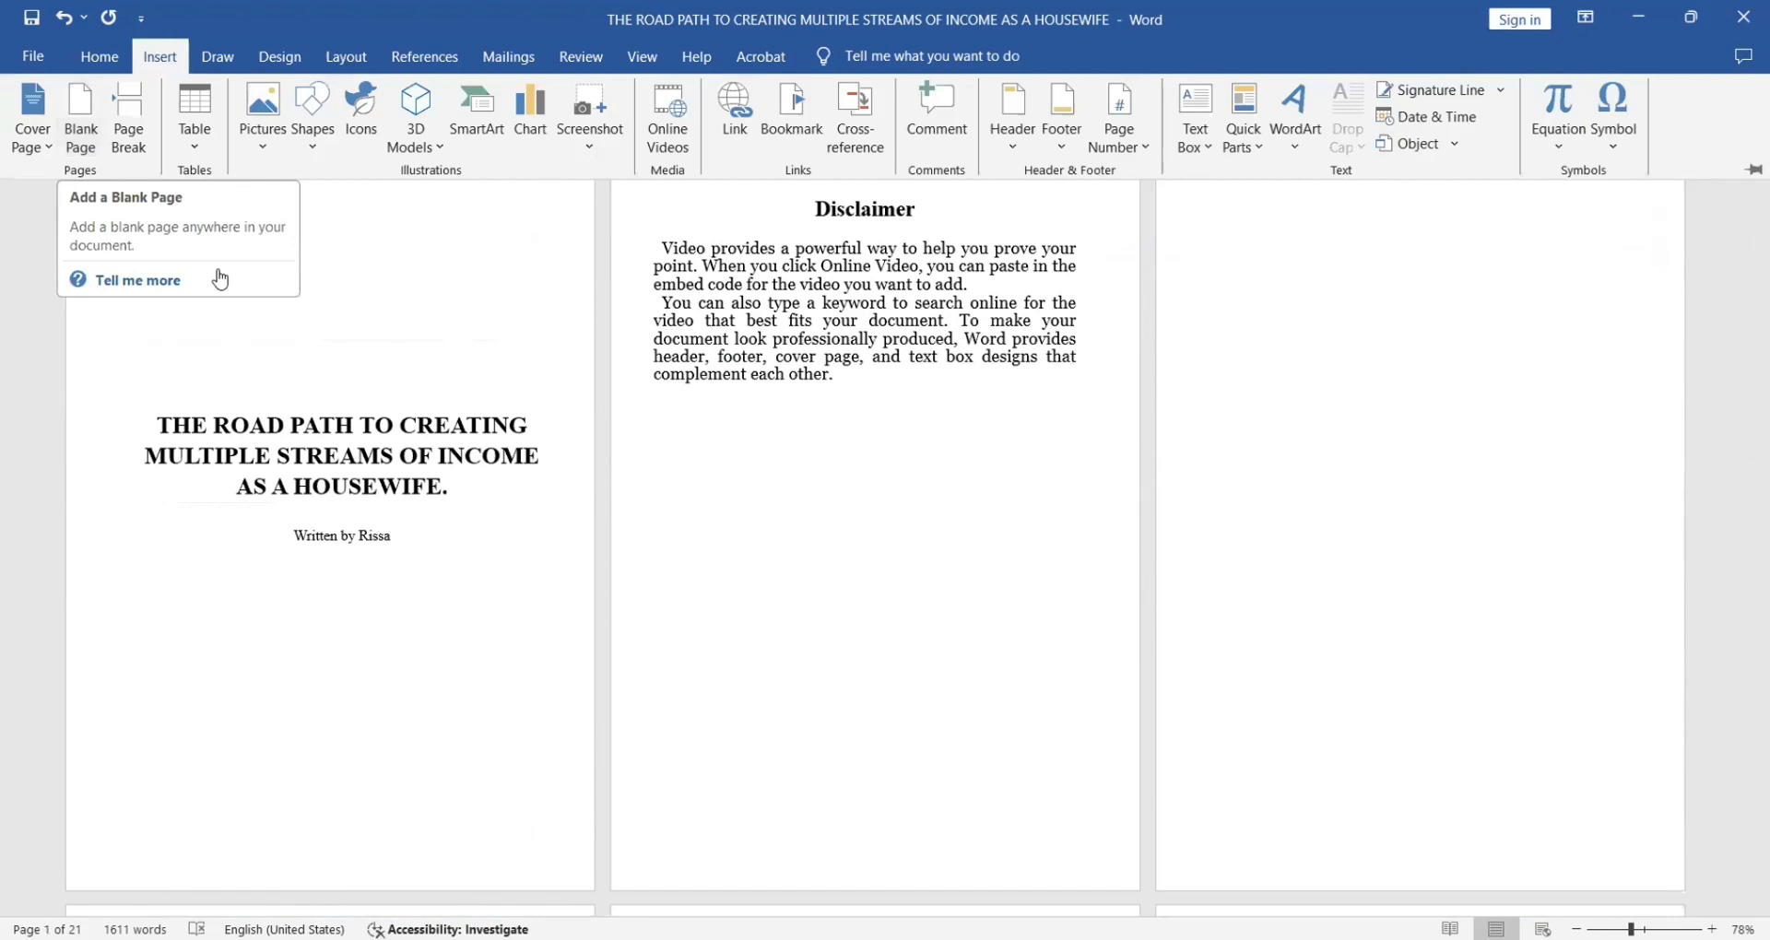
pyautogui.click(129, 118)
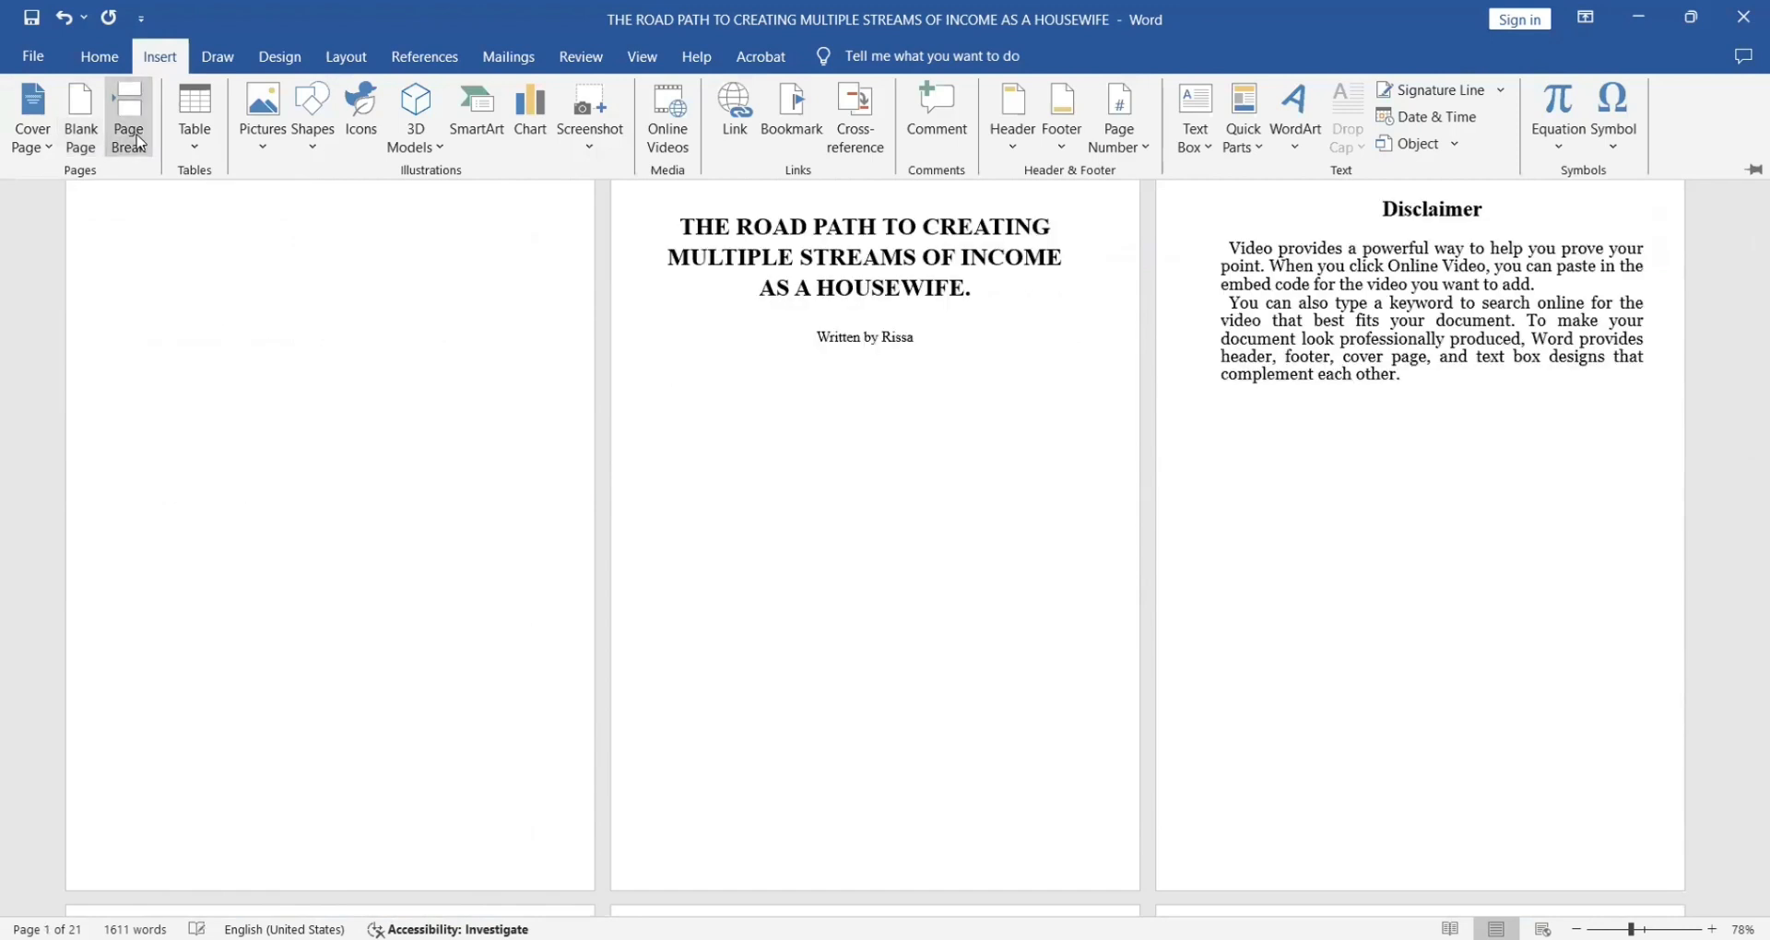
# Set up a custom table of contents on the blank first page with page numbers shown and a dotted tab leader
pyautogui.click(136, 242)
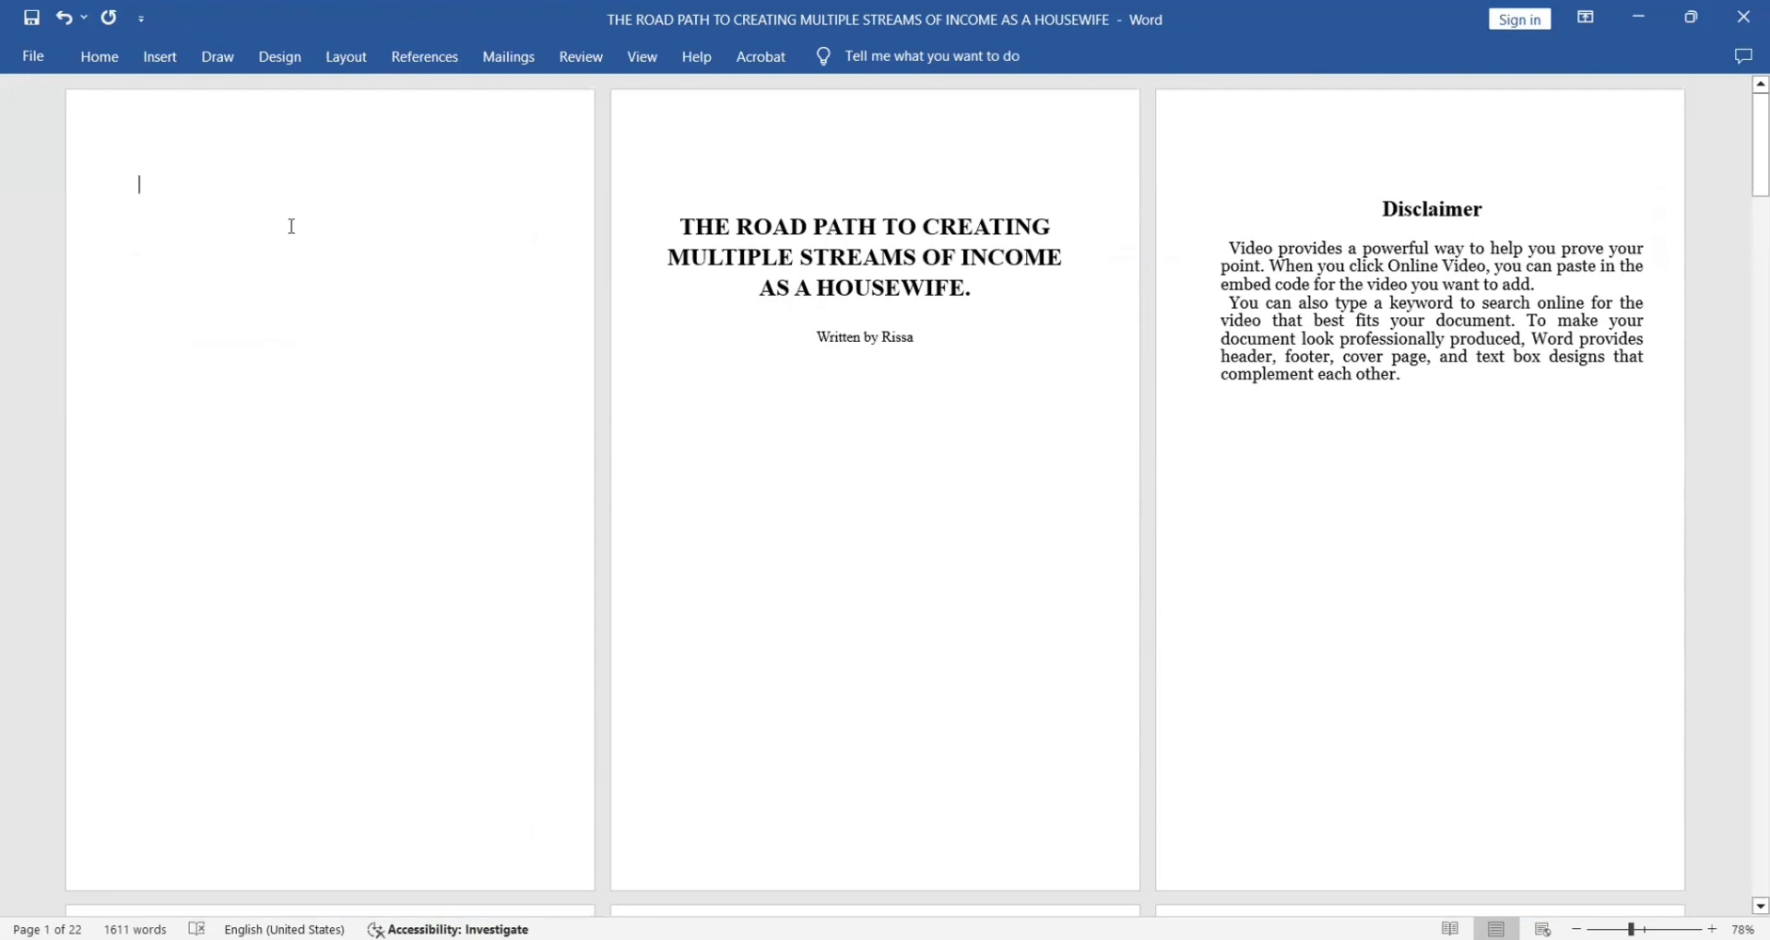
pyautogui.click(435, 51)
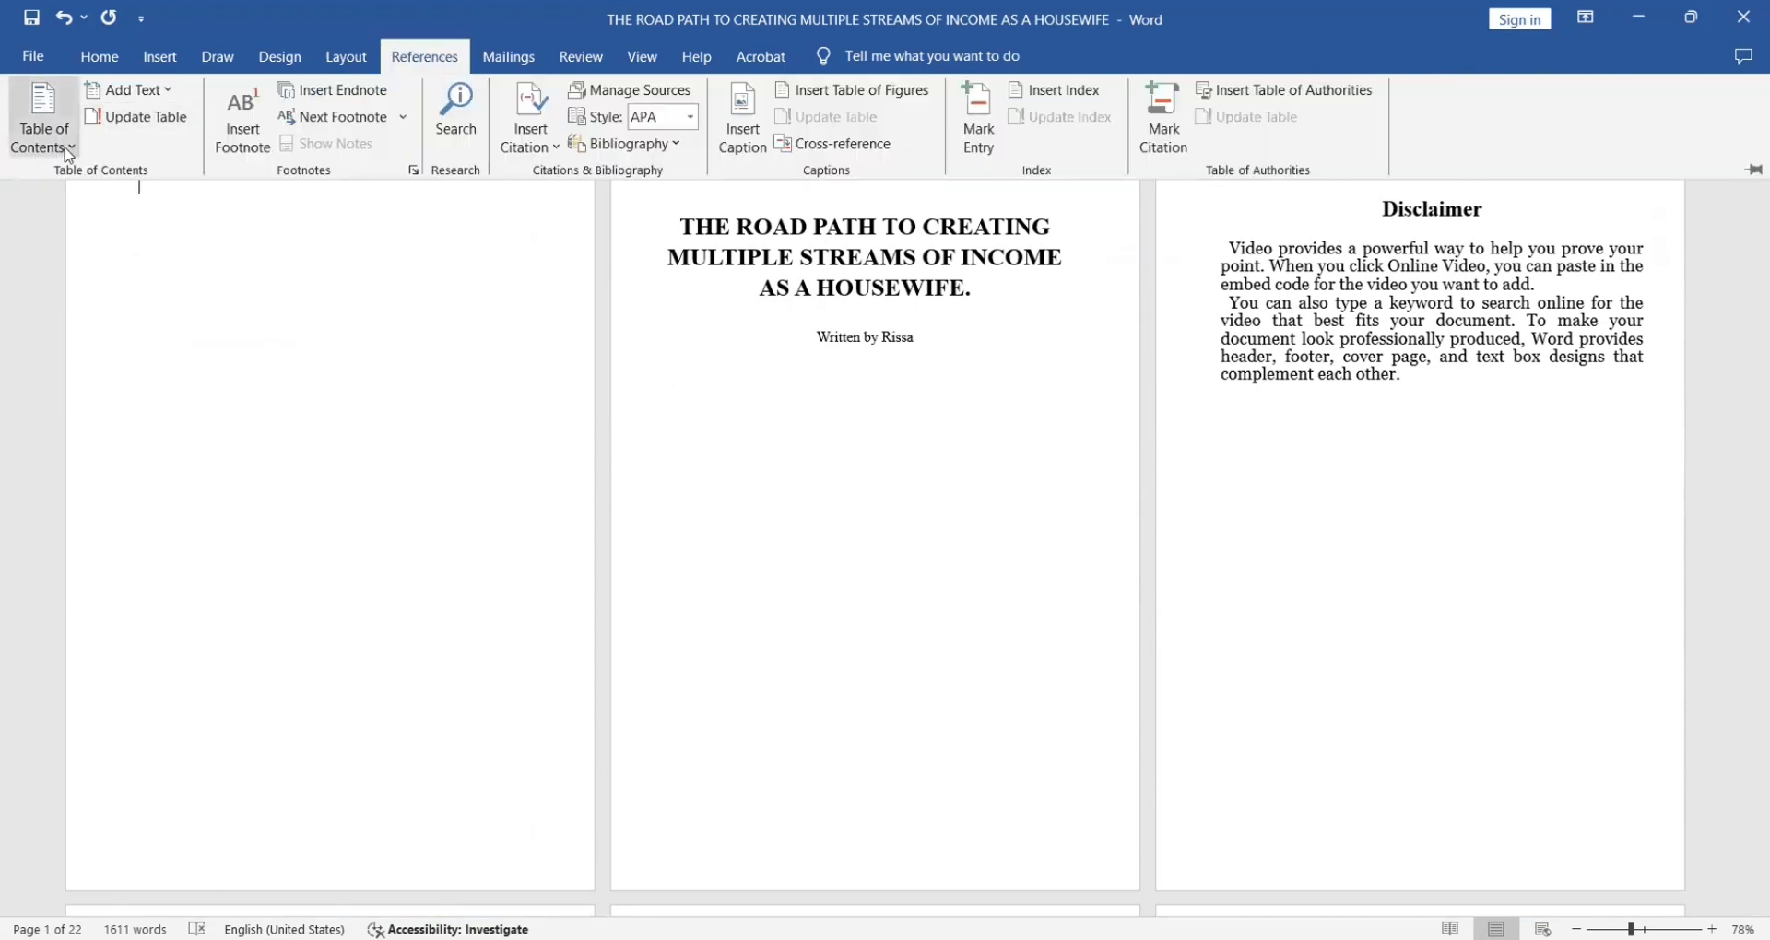
pyautogui.click(68, 153)
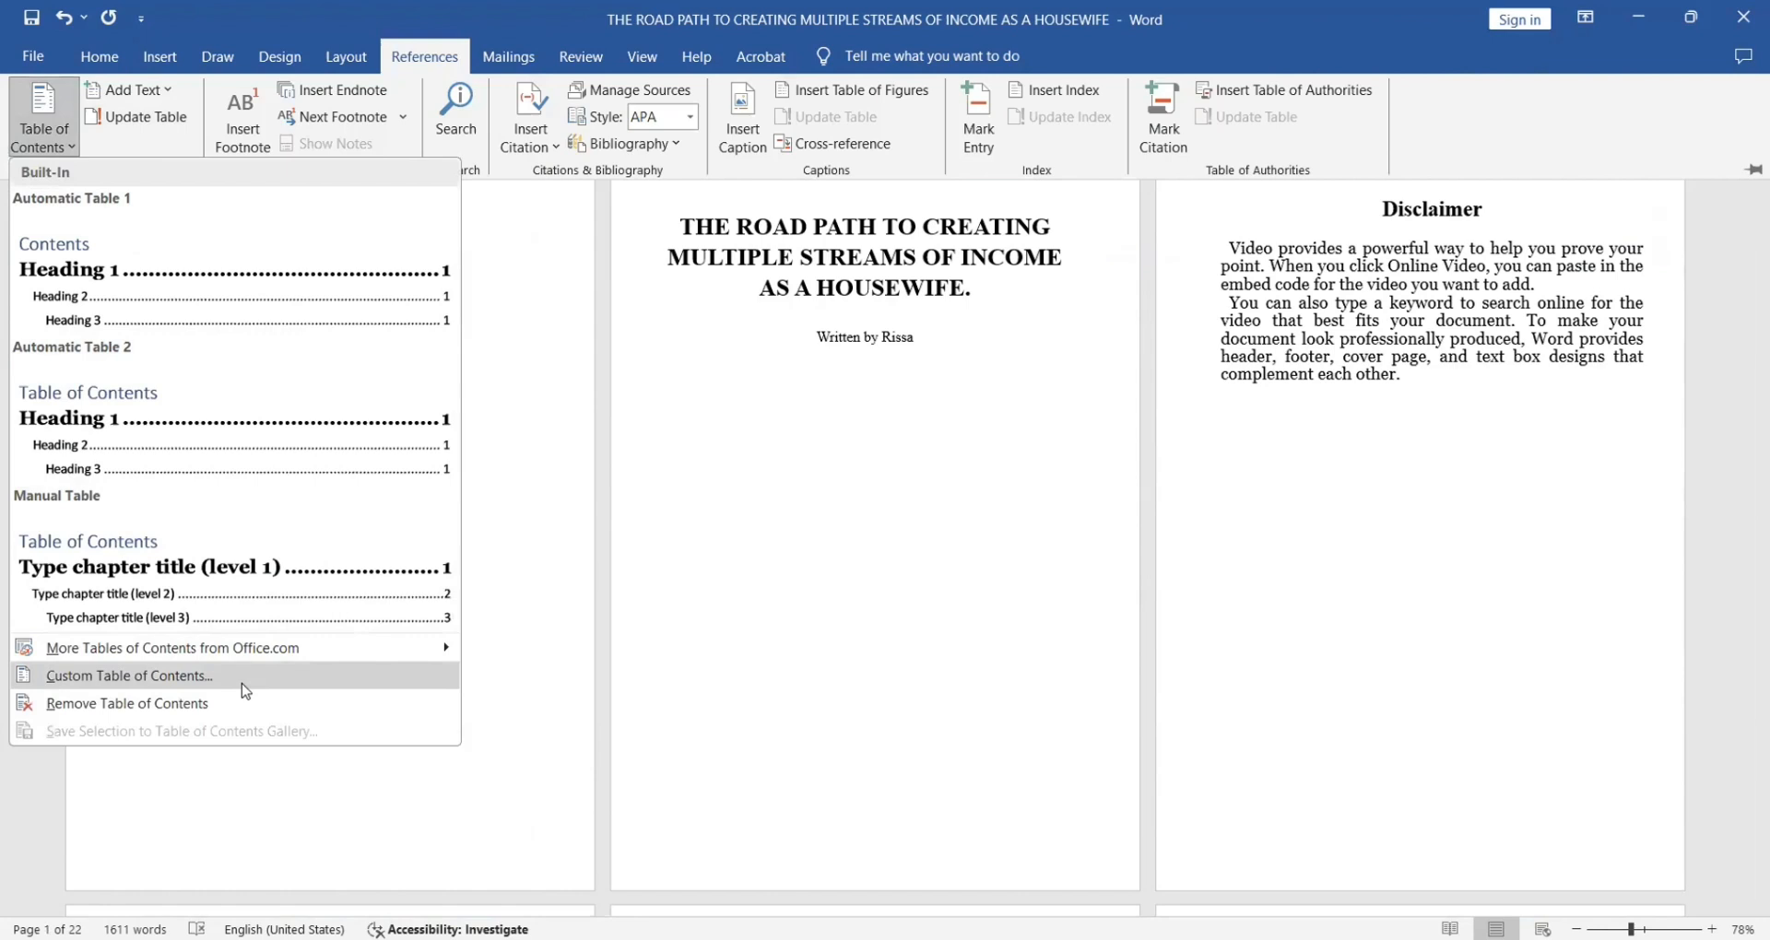
pyautogui.click(313, 684)
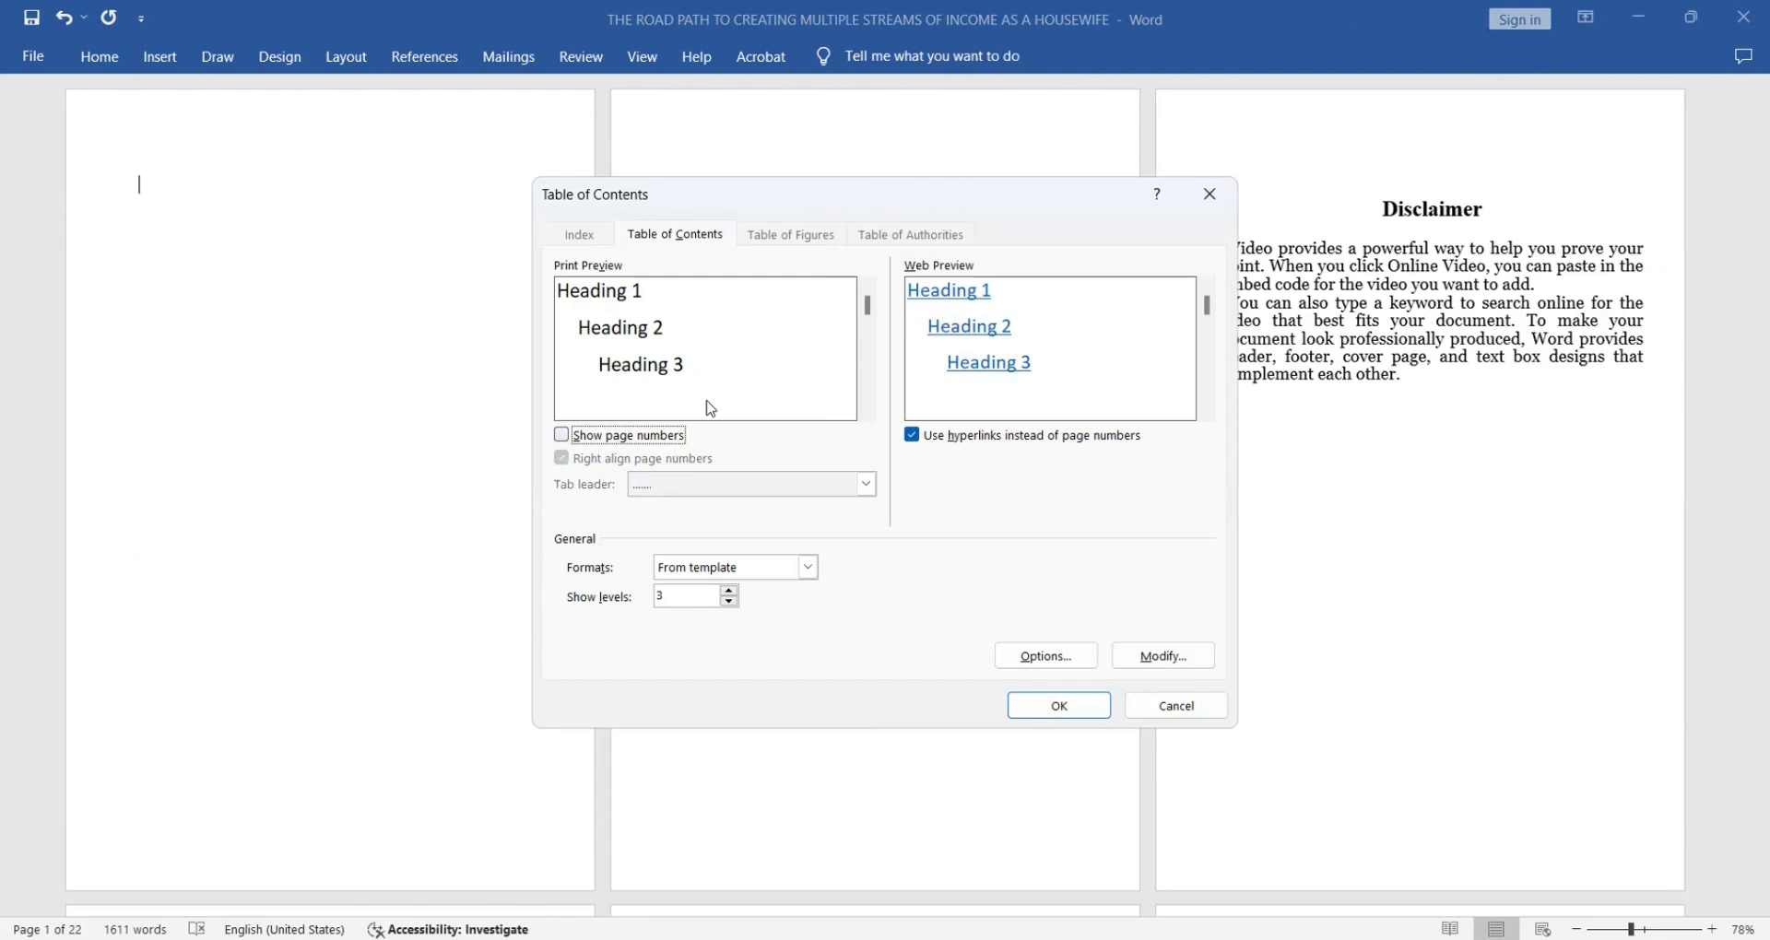
pyautogui.click(561, 436)
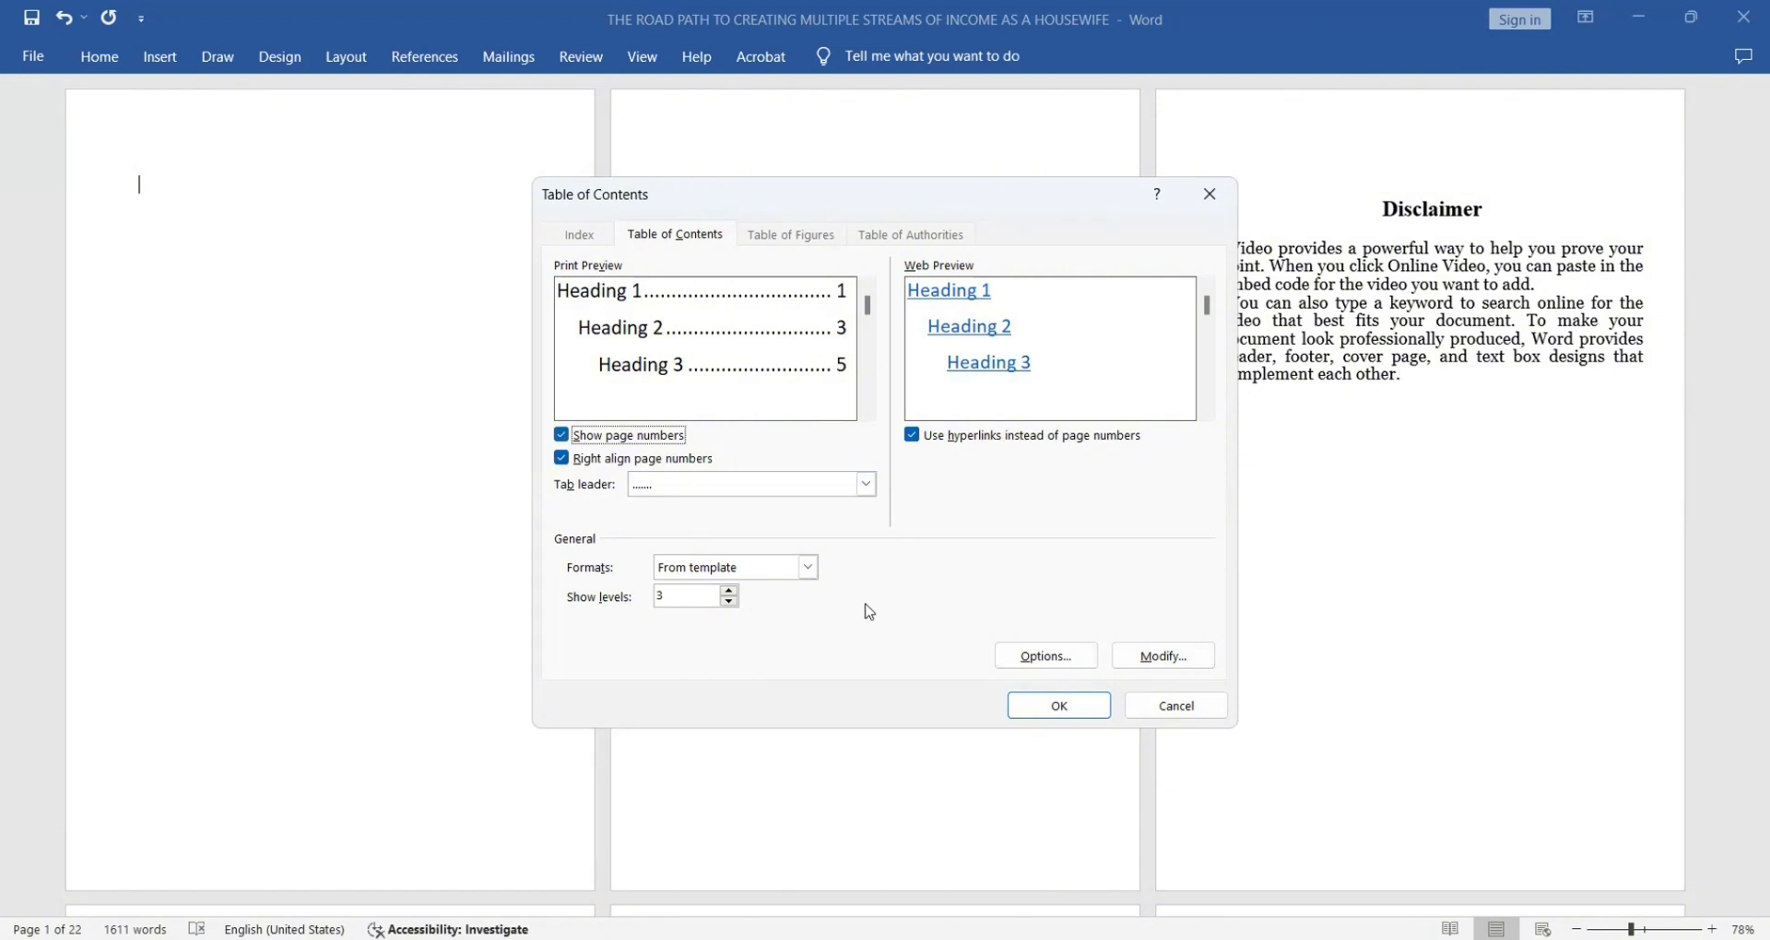
pyautogui.click(865, 484)
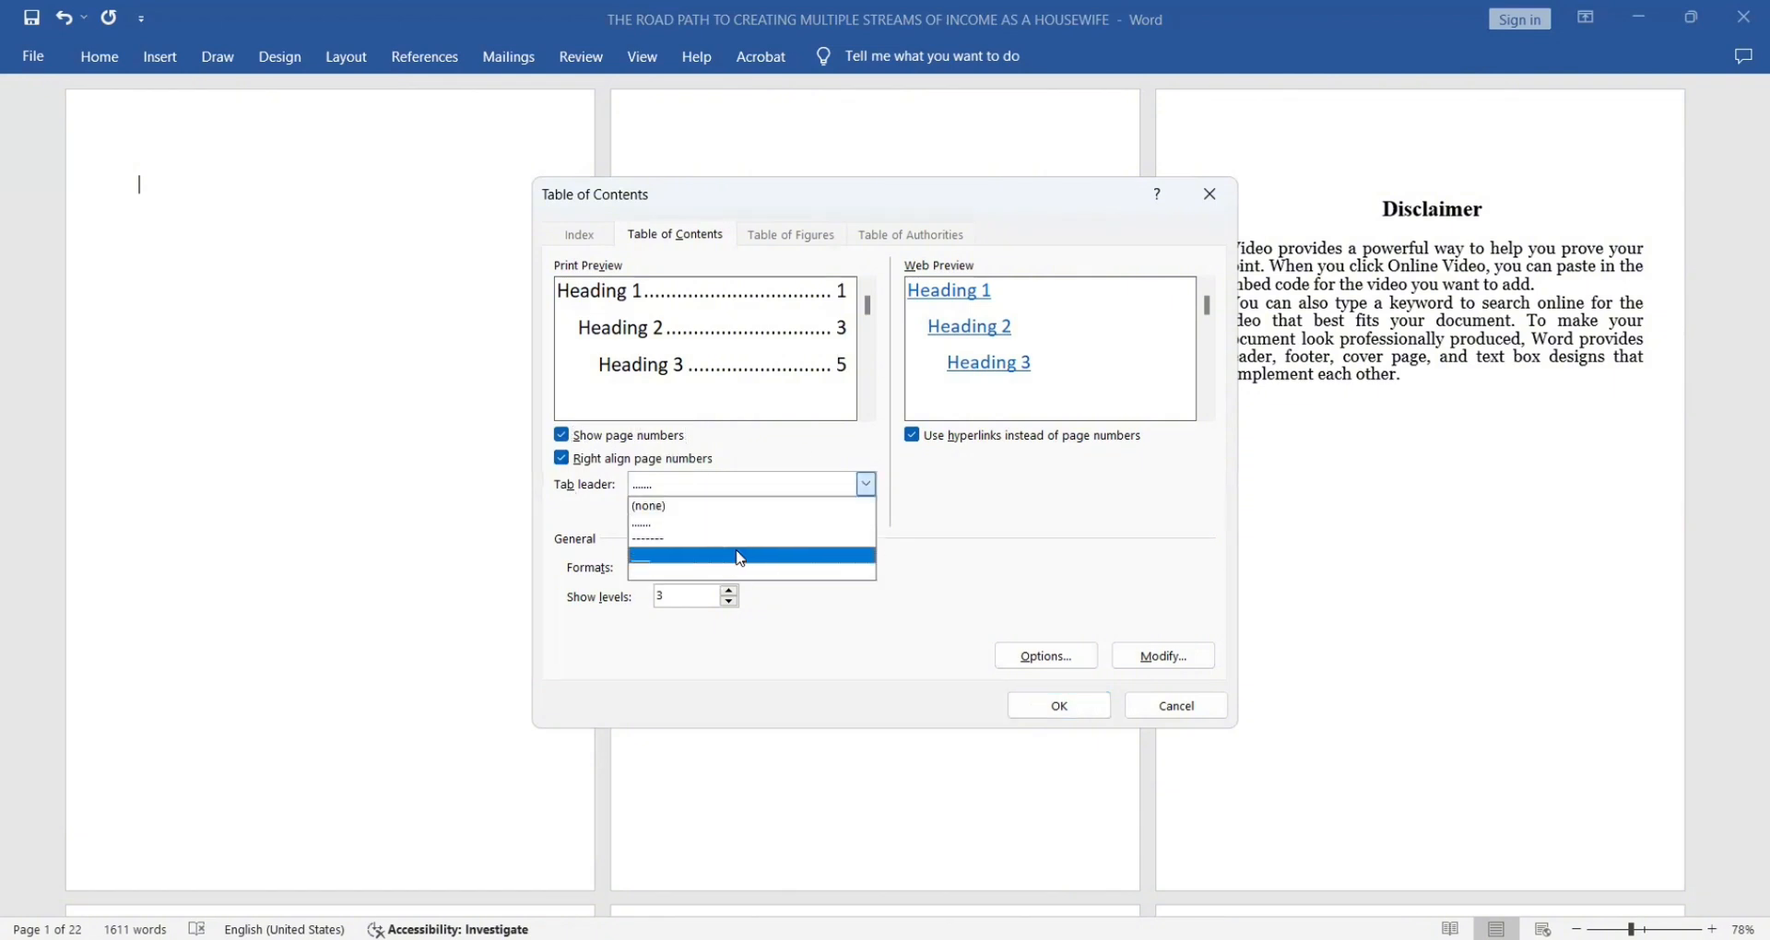
pyautogui.click(742, 559)
pyautogui.click(867, 483)
pyautogui.click(737, 523)
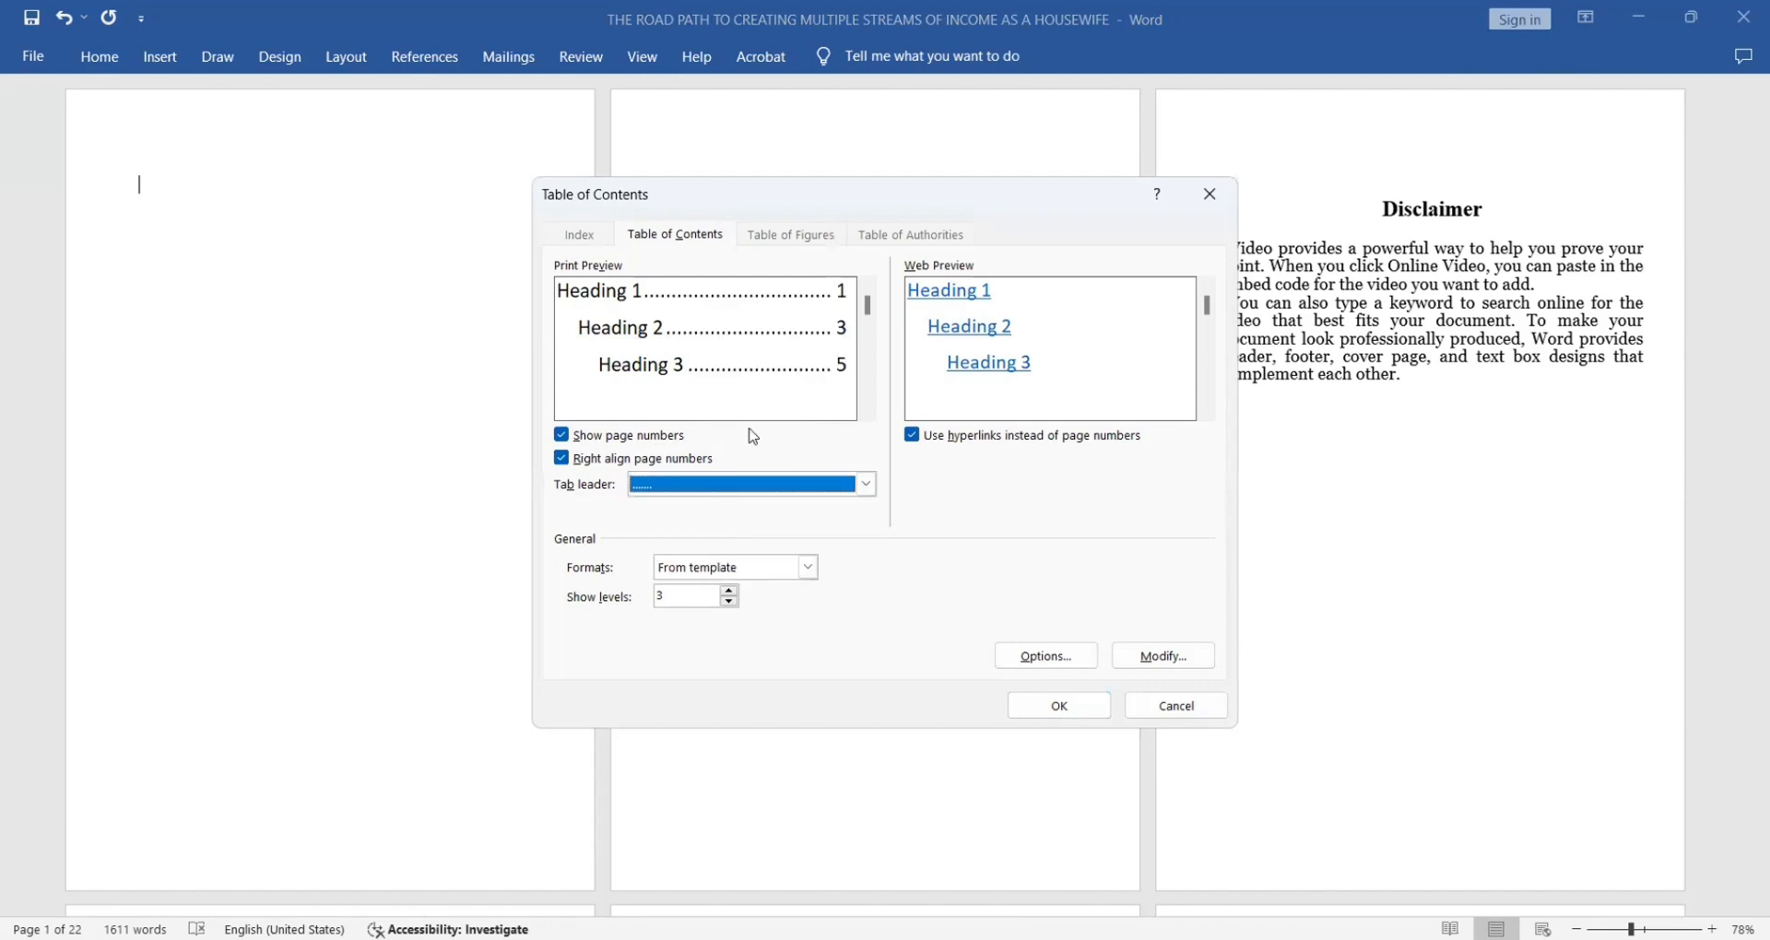
# Try showing 7 heading levels in the table of contents preview, and set the levels back to 3
pyautogui.click(734, 590)
pyautogui.click(734, 590)
pyautogui.click(734, 590)
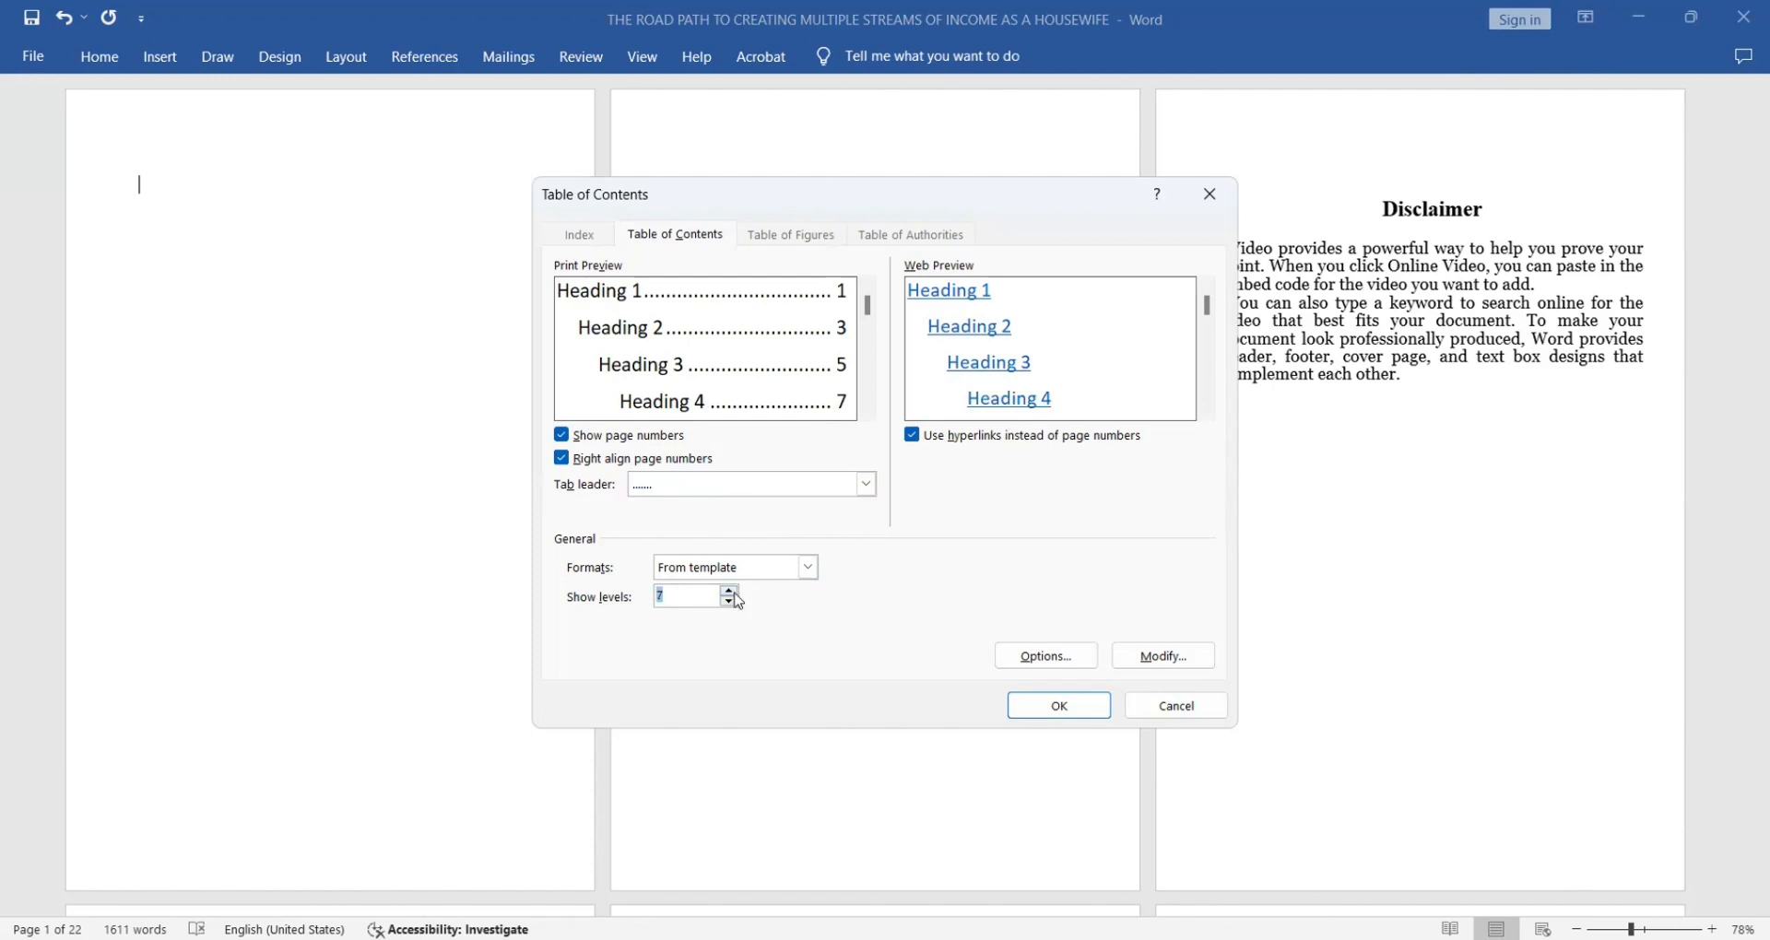
pyautogui.moveTo(1207, 305); pyautogui.dragTo(1208, 345)
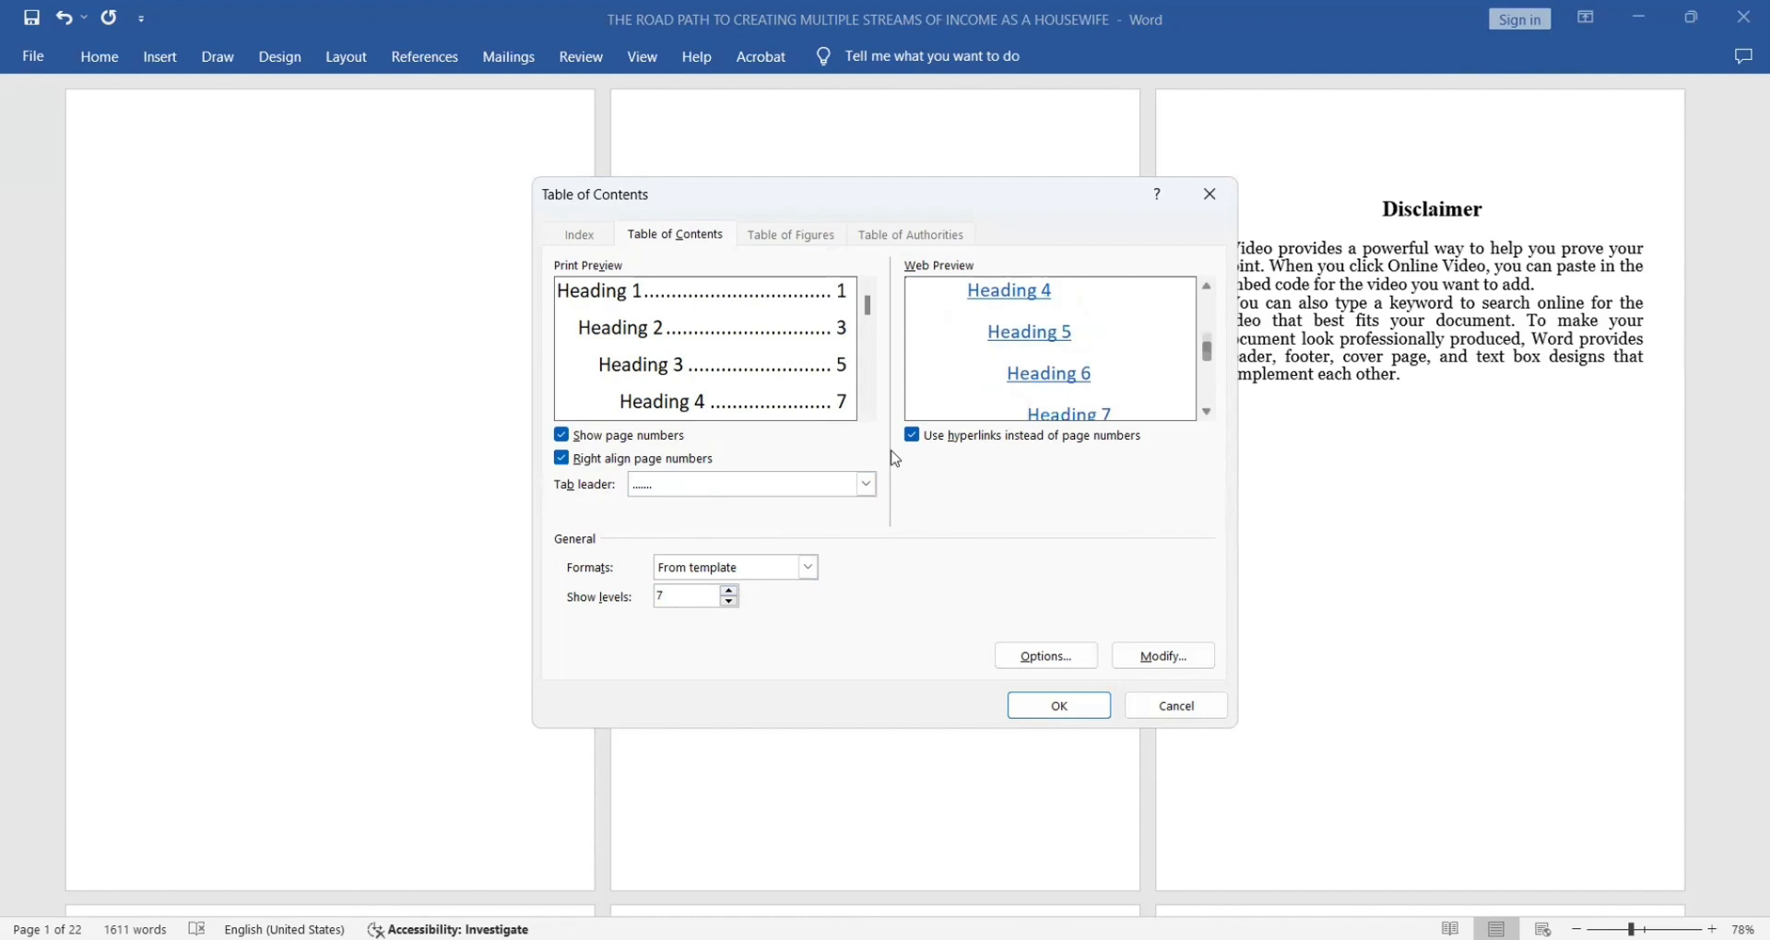
pyautogui.click(728, 603)
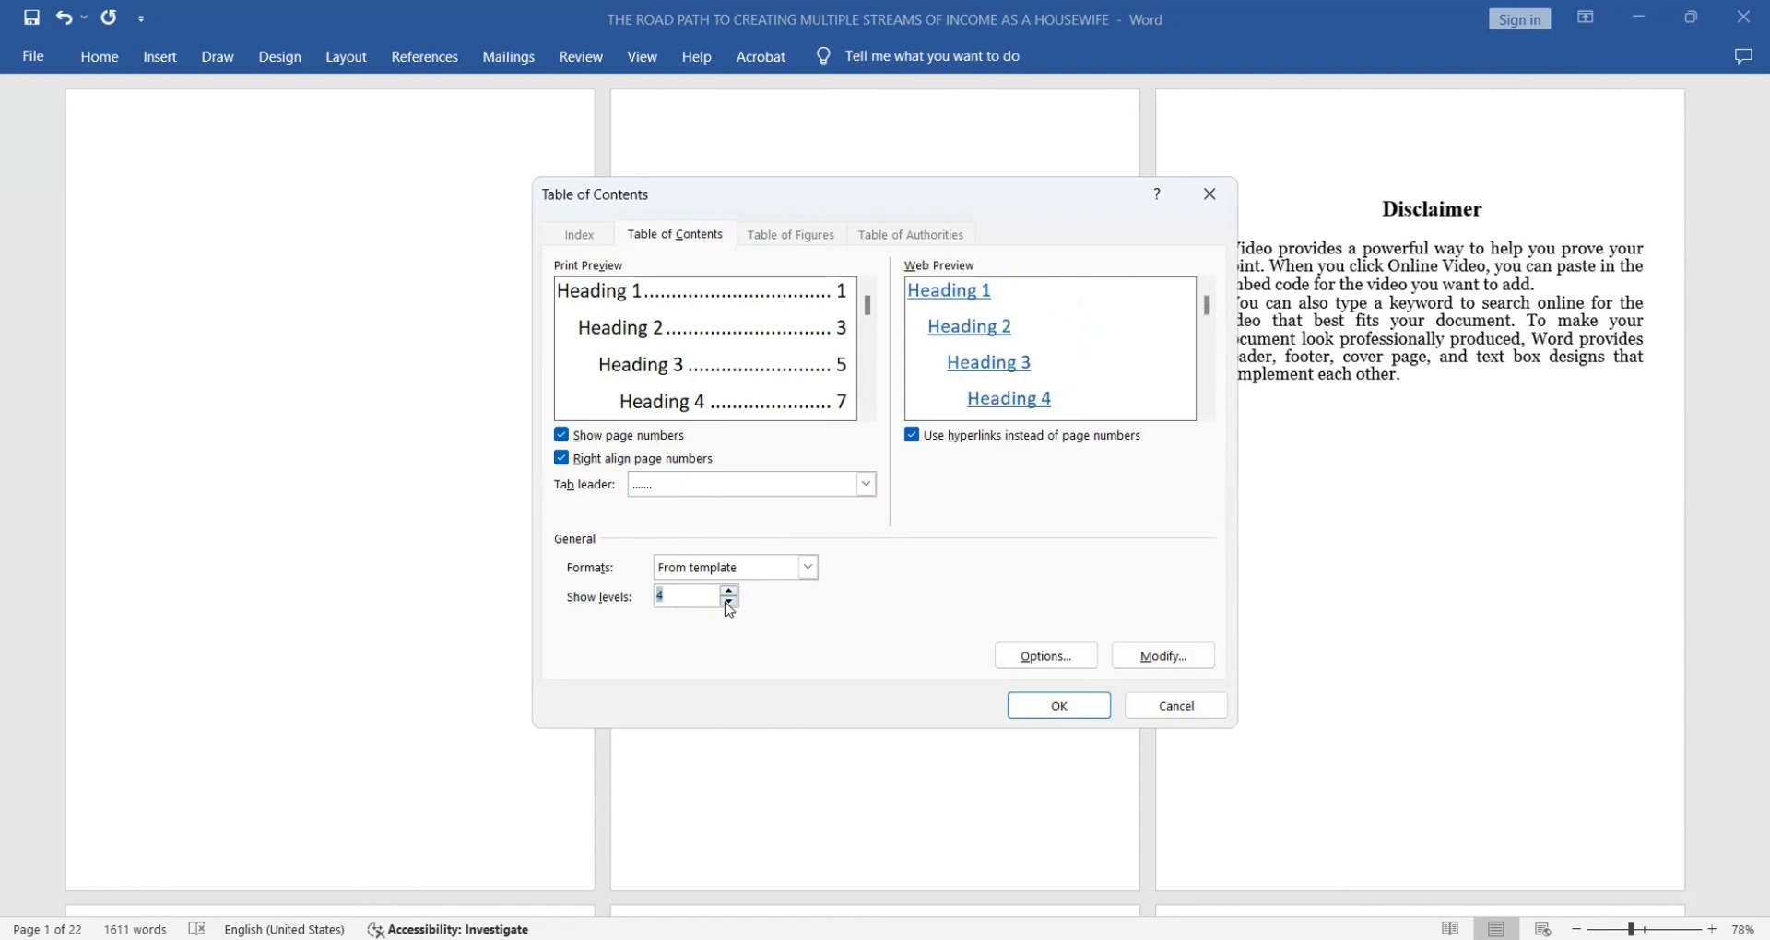
pyautogui.click(728, 603)
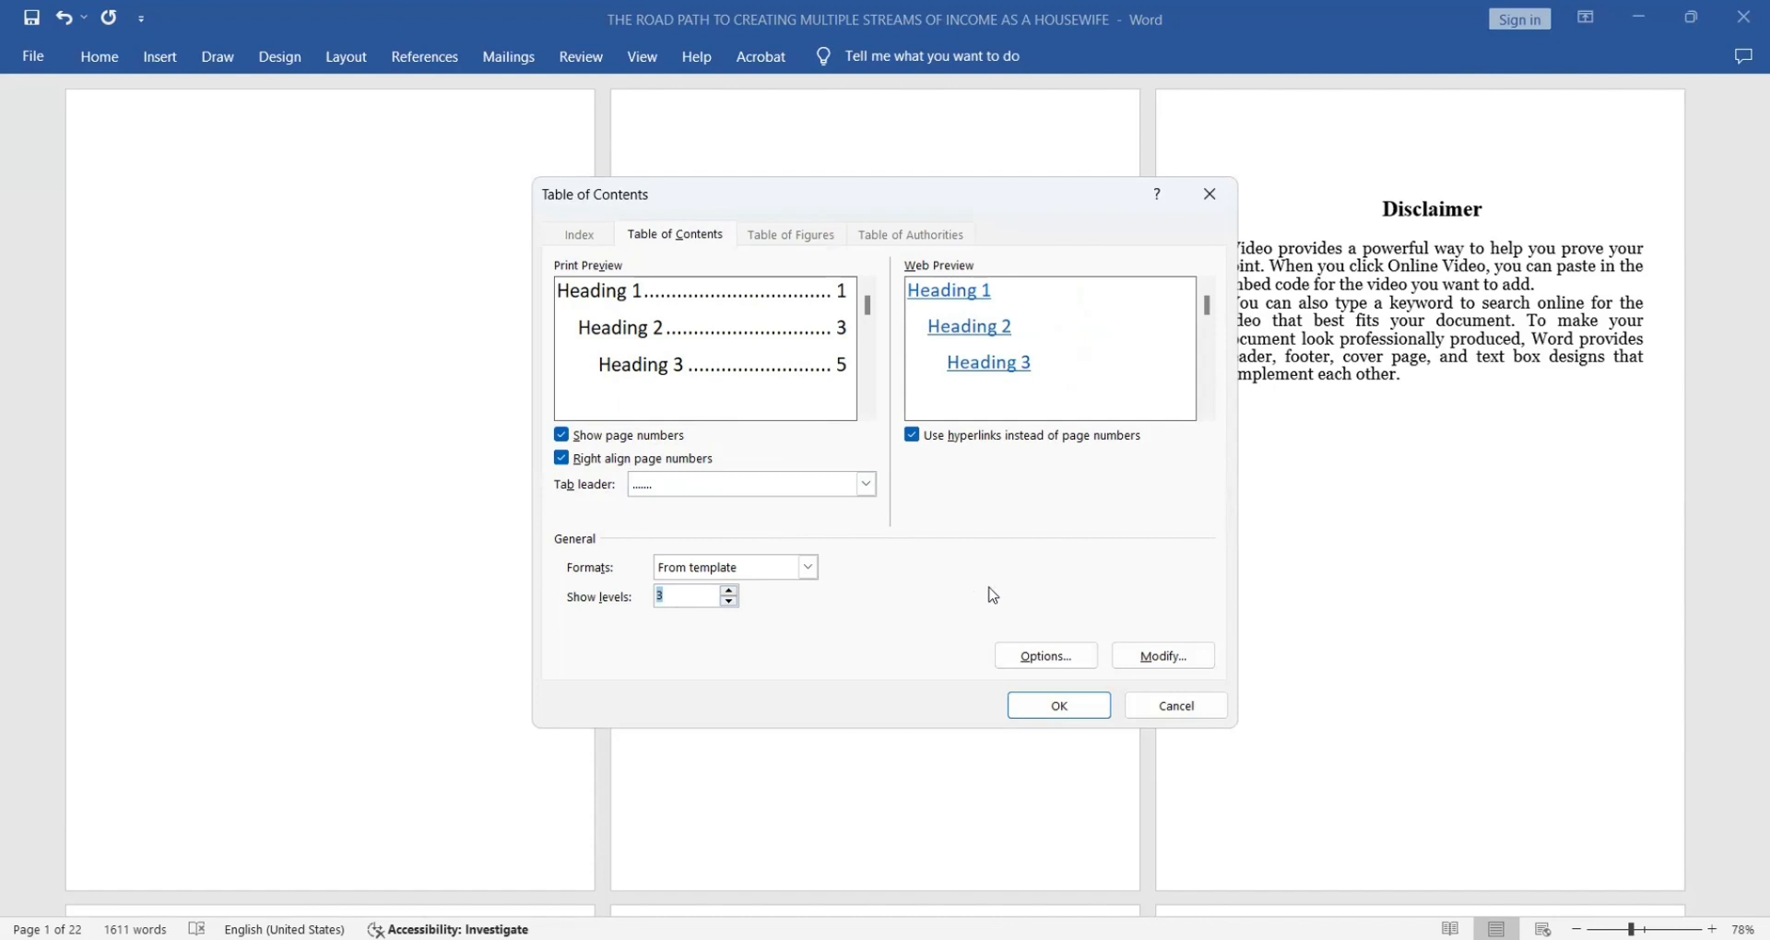
# Change the font of the TOC 1 style to Georgia, without bold
pyautogui.click(1163, 656)
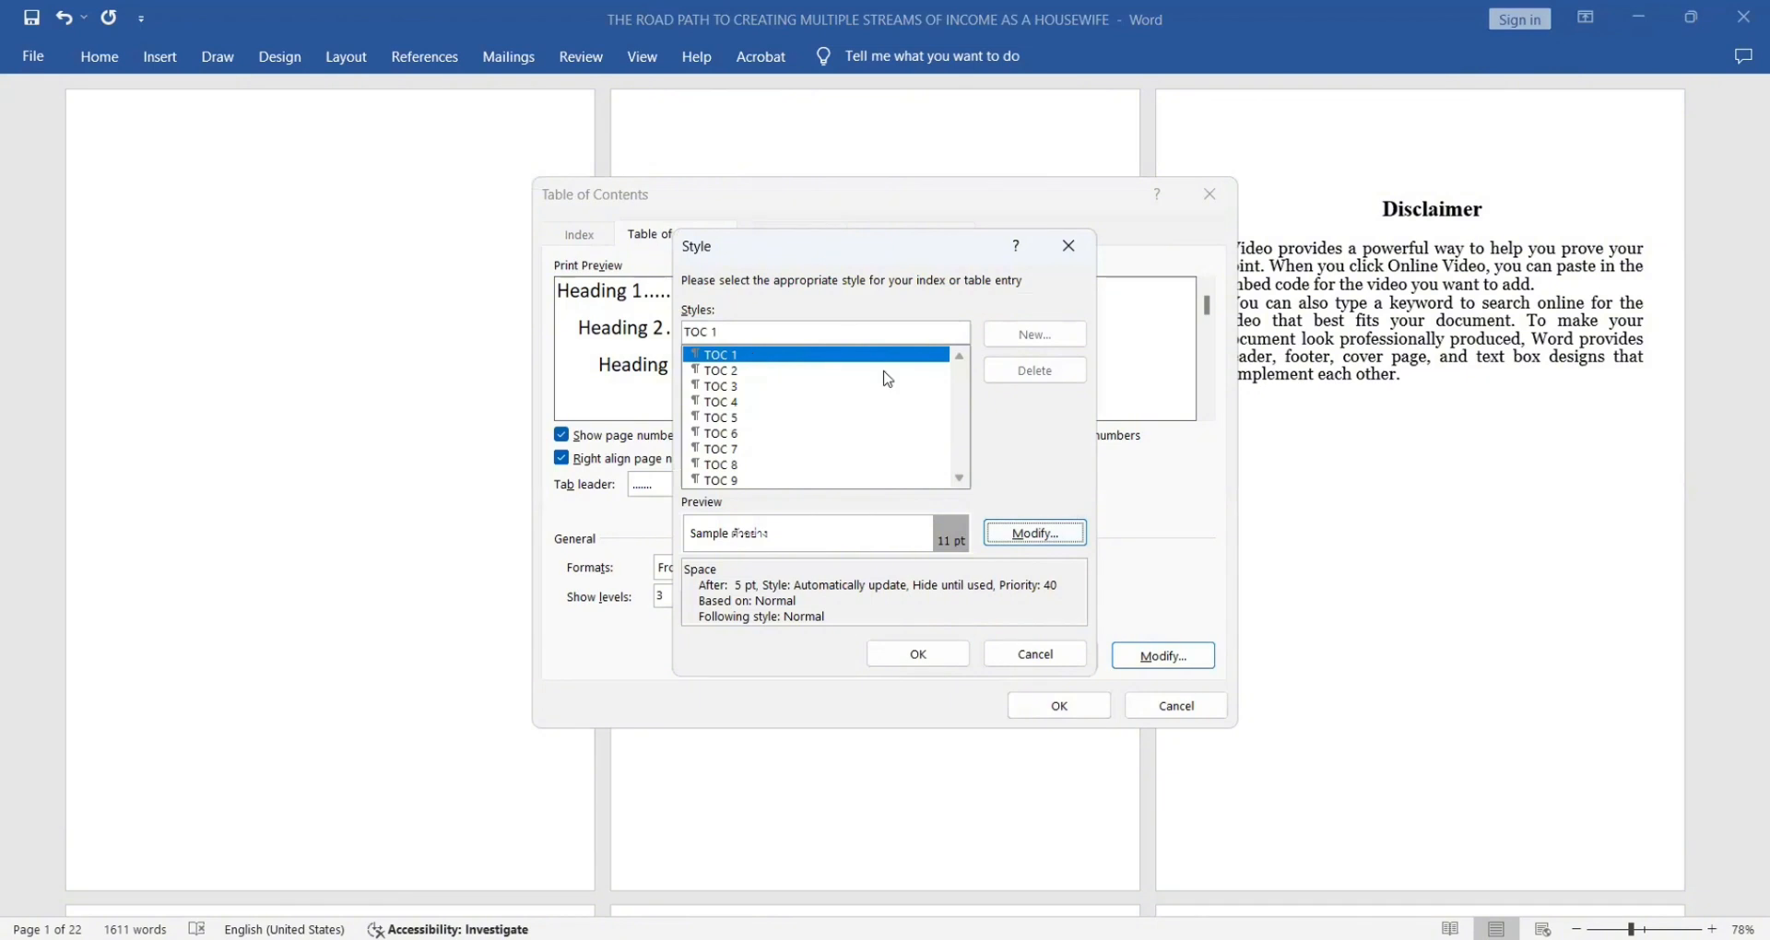
pyautogui.click(746, 371)
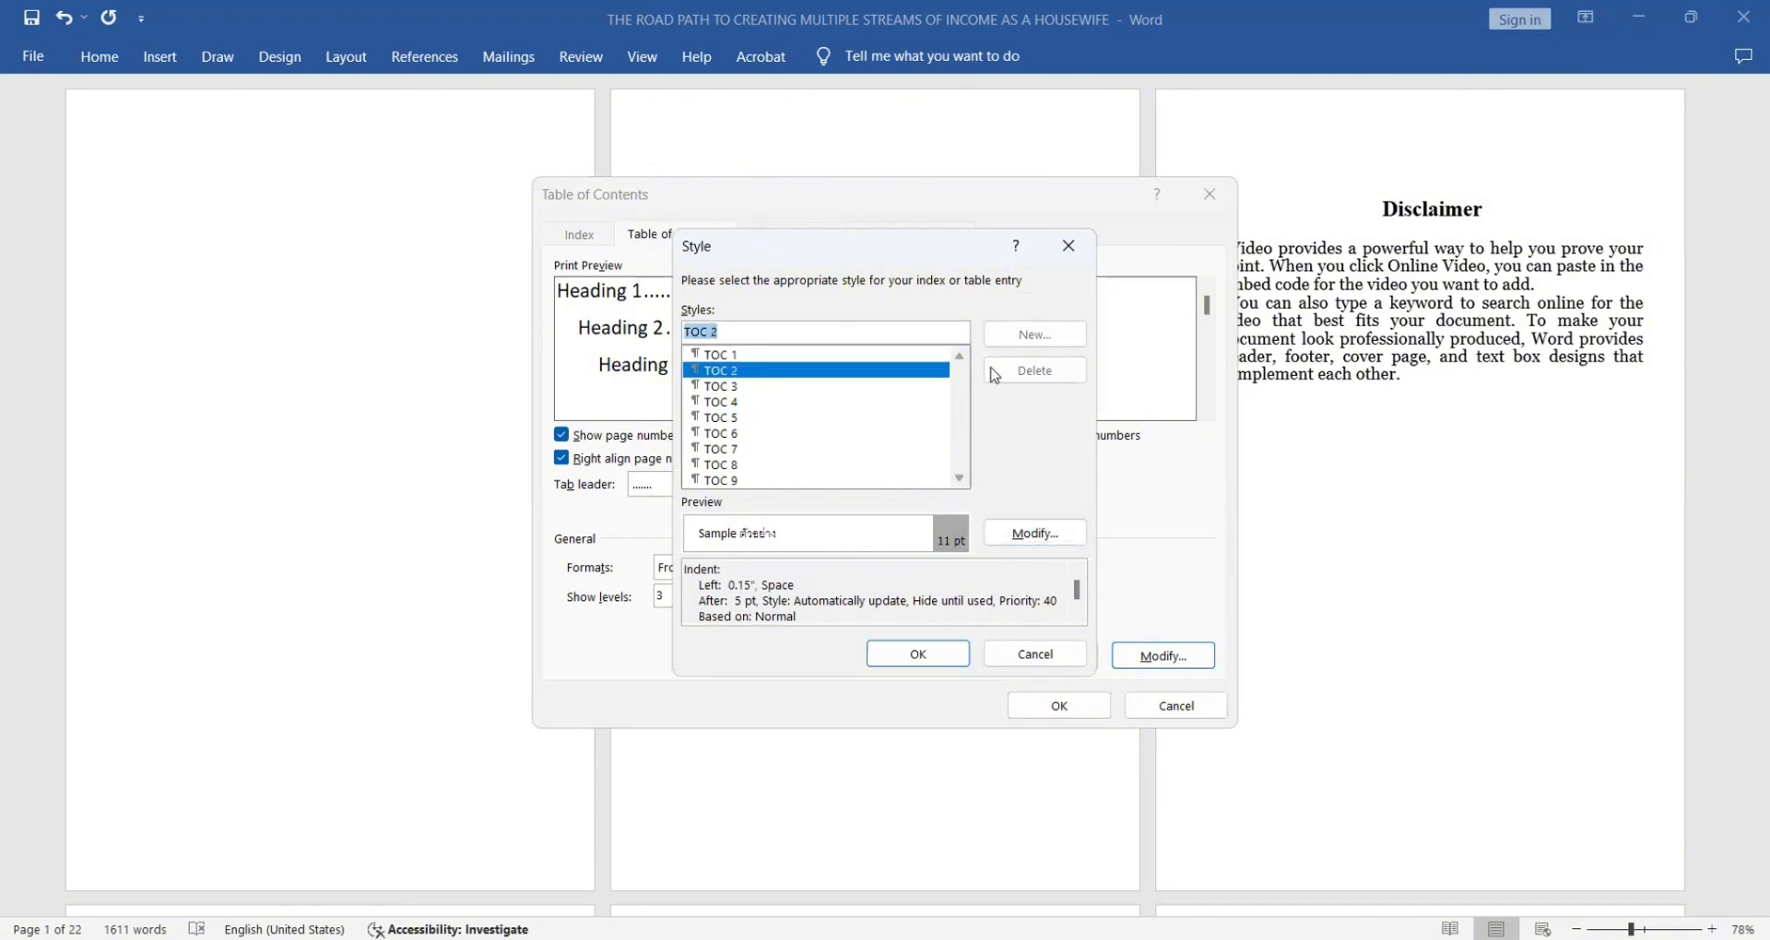
pyautogui.click(742, 359)
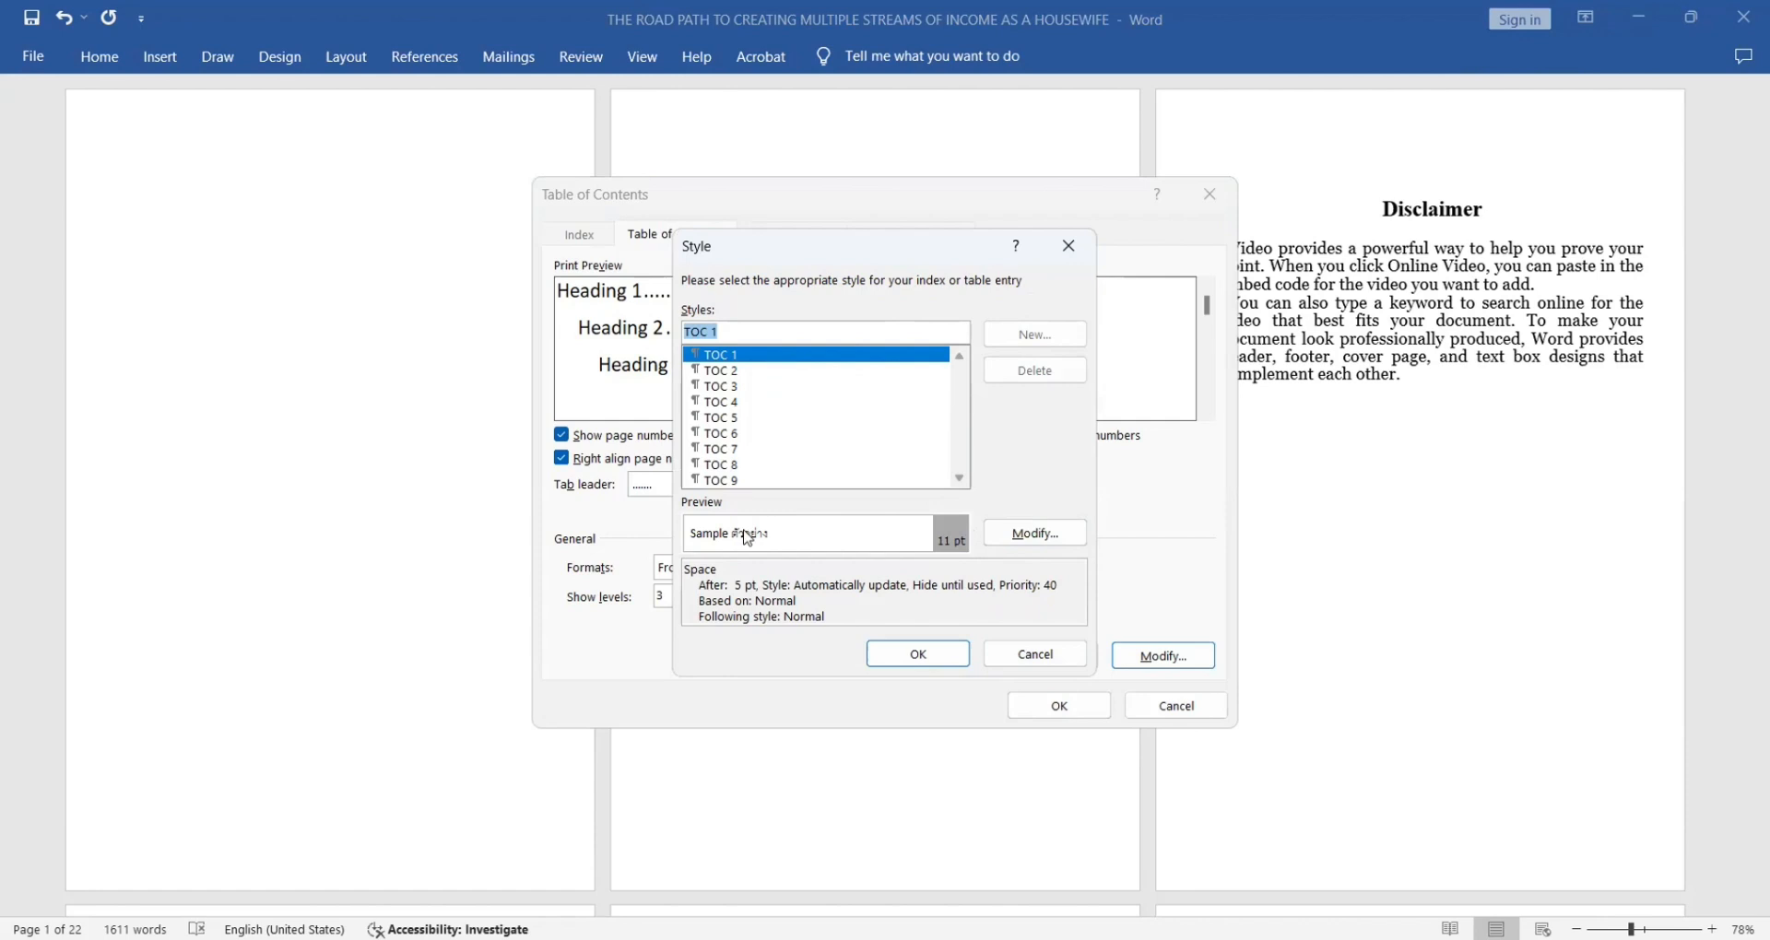
pyautogui.click(1017, 544)
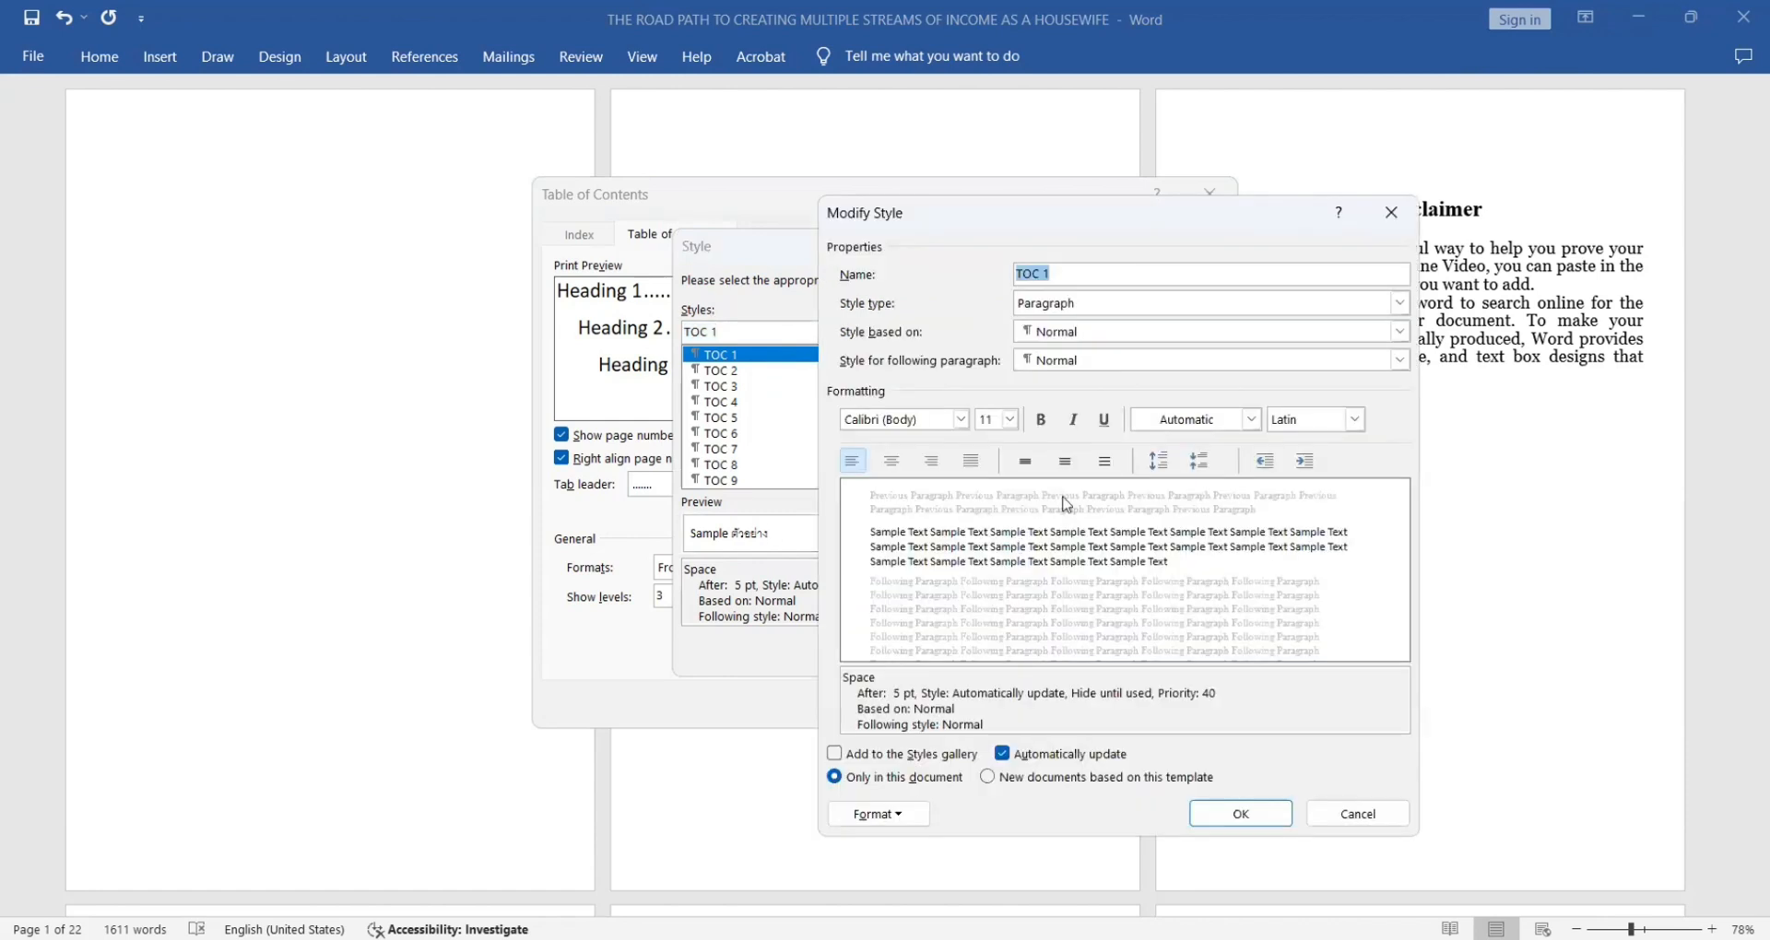
pyautogui.click(960, 419)
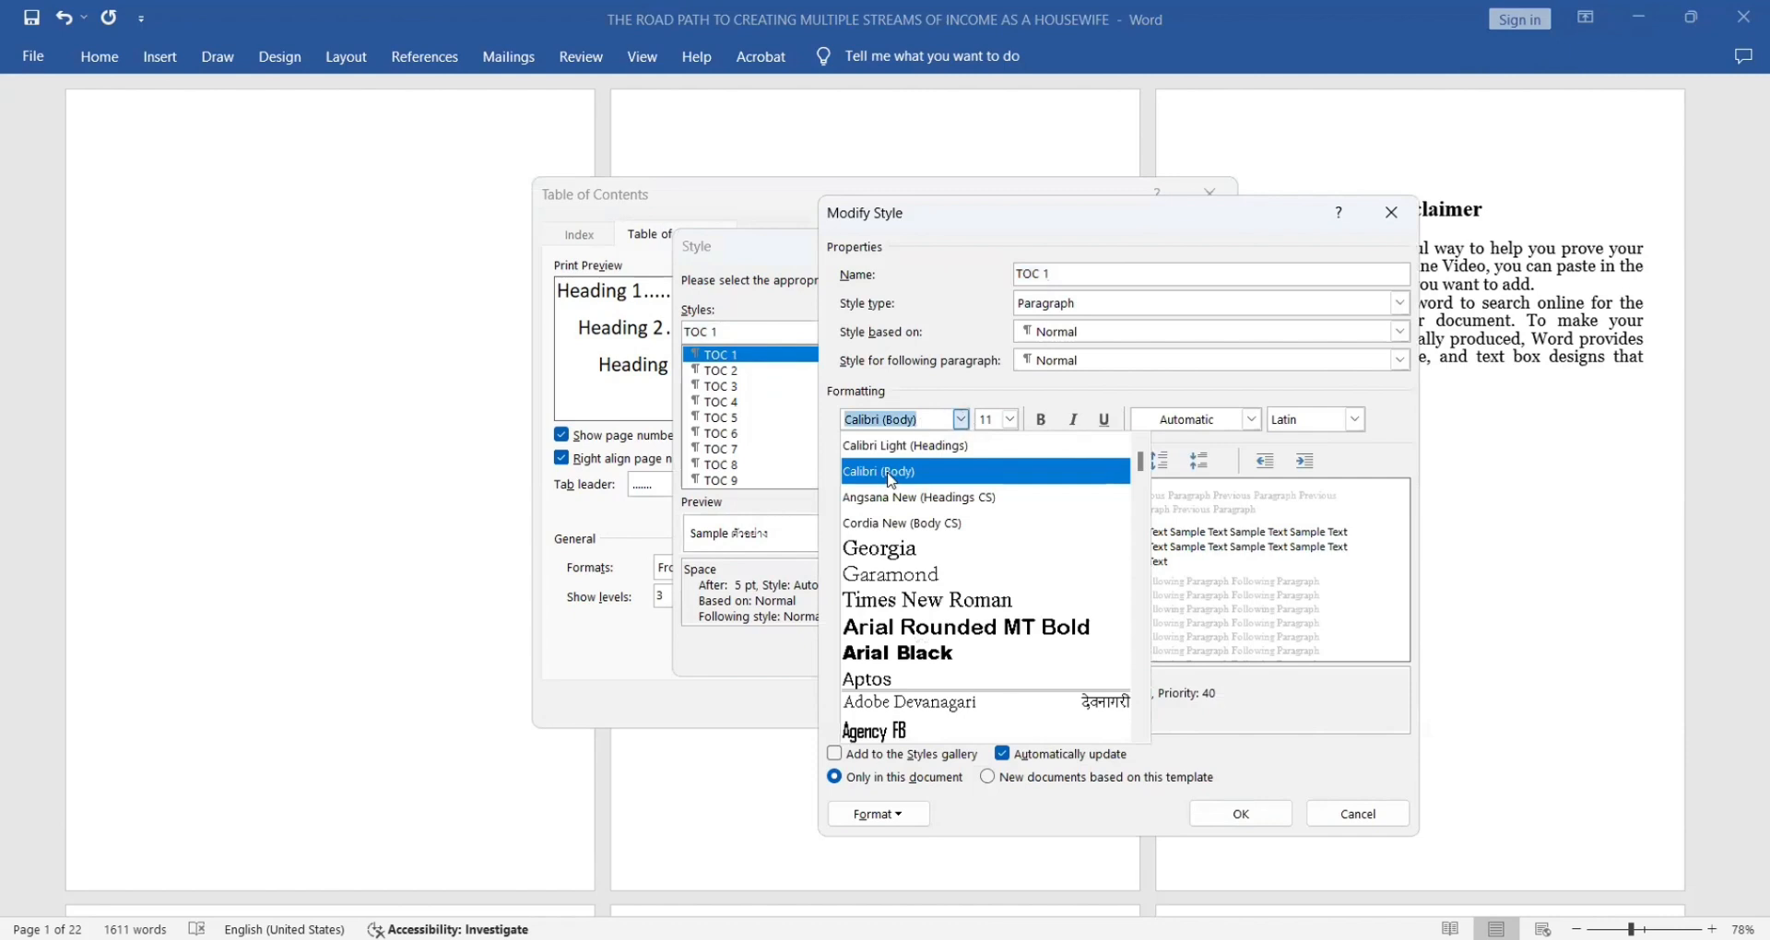
pyautogui.click(934, 550)
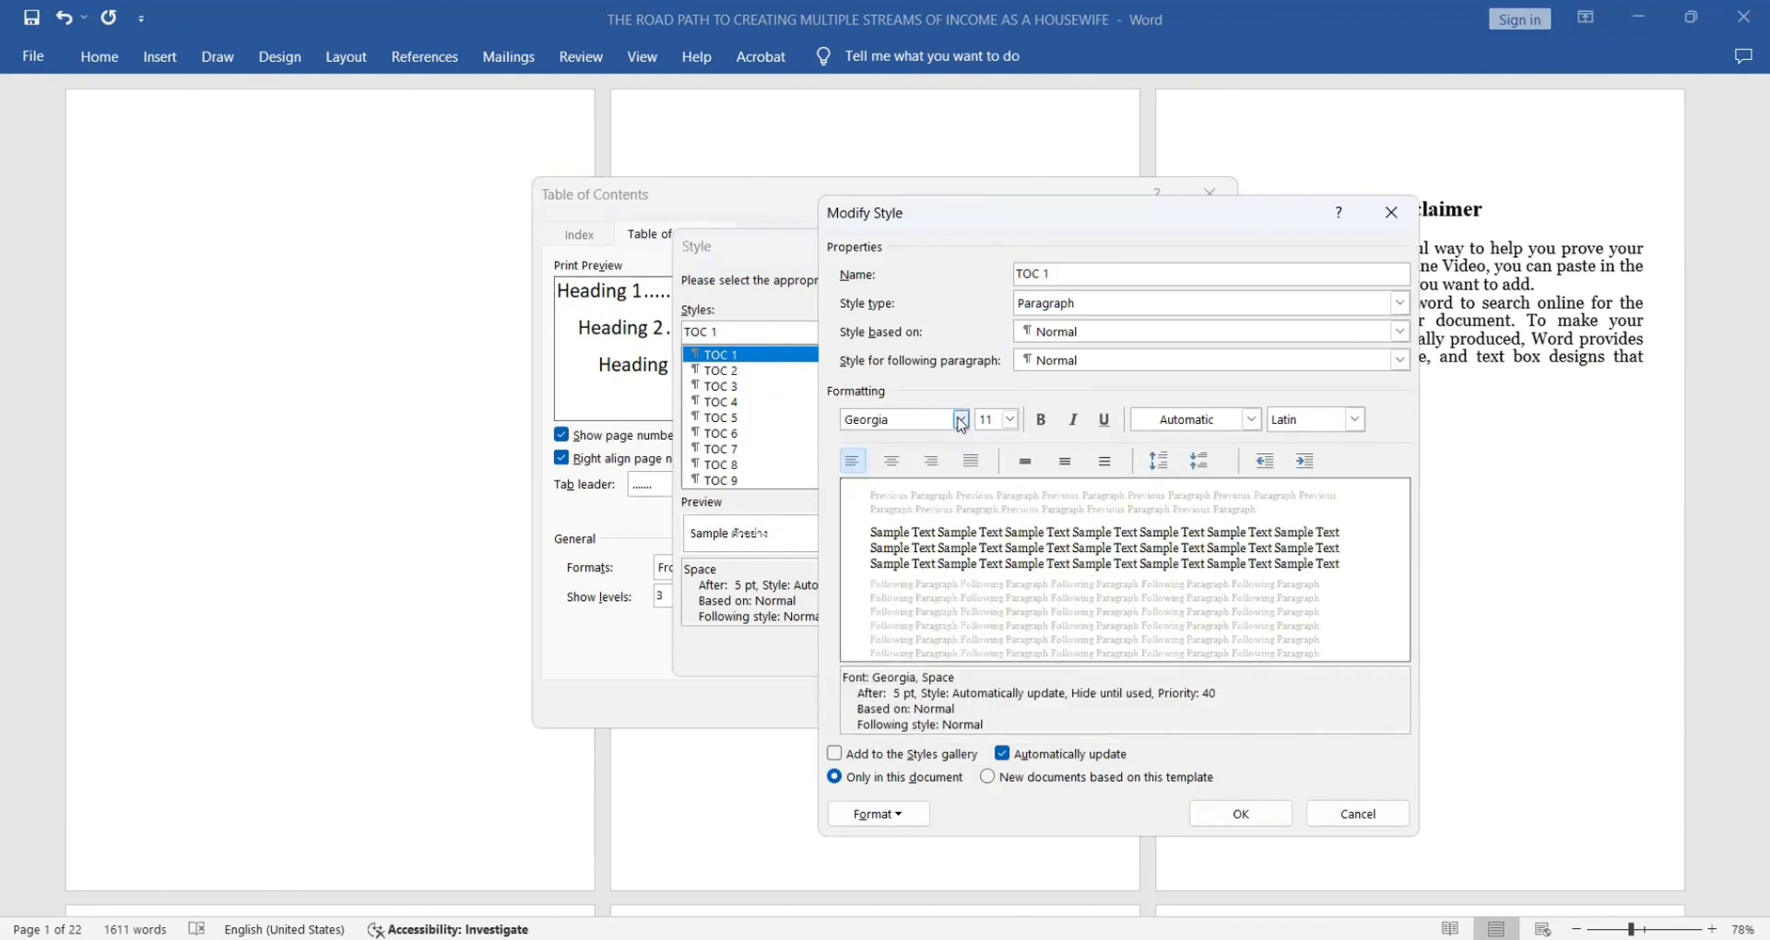
pyautogui.click(1041, 420)
pyautogui.click(1040, 419)
# Set the TOC 1 style's font size to 14 pt and its font color to Black, Text 1
pyautogui.click(1010, 419)
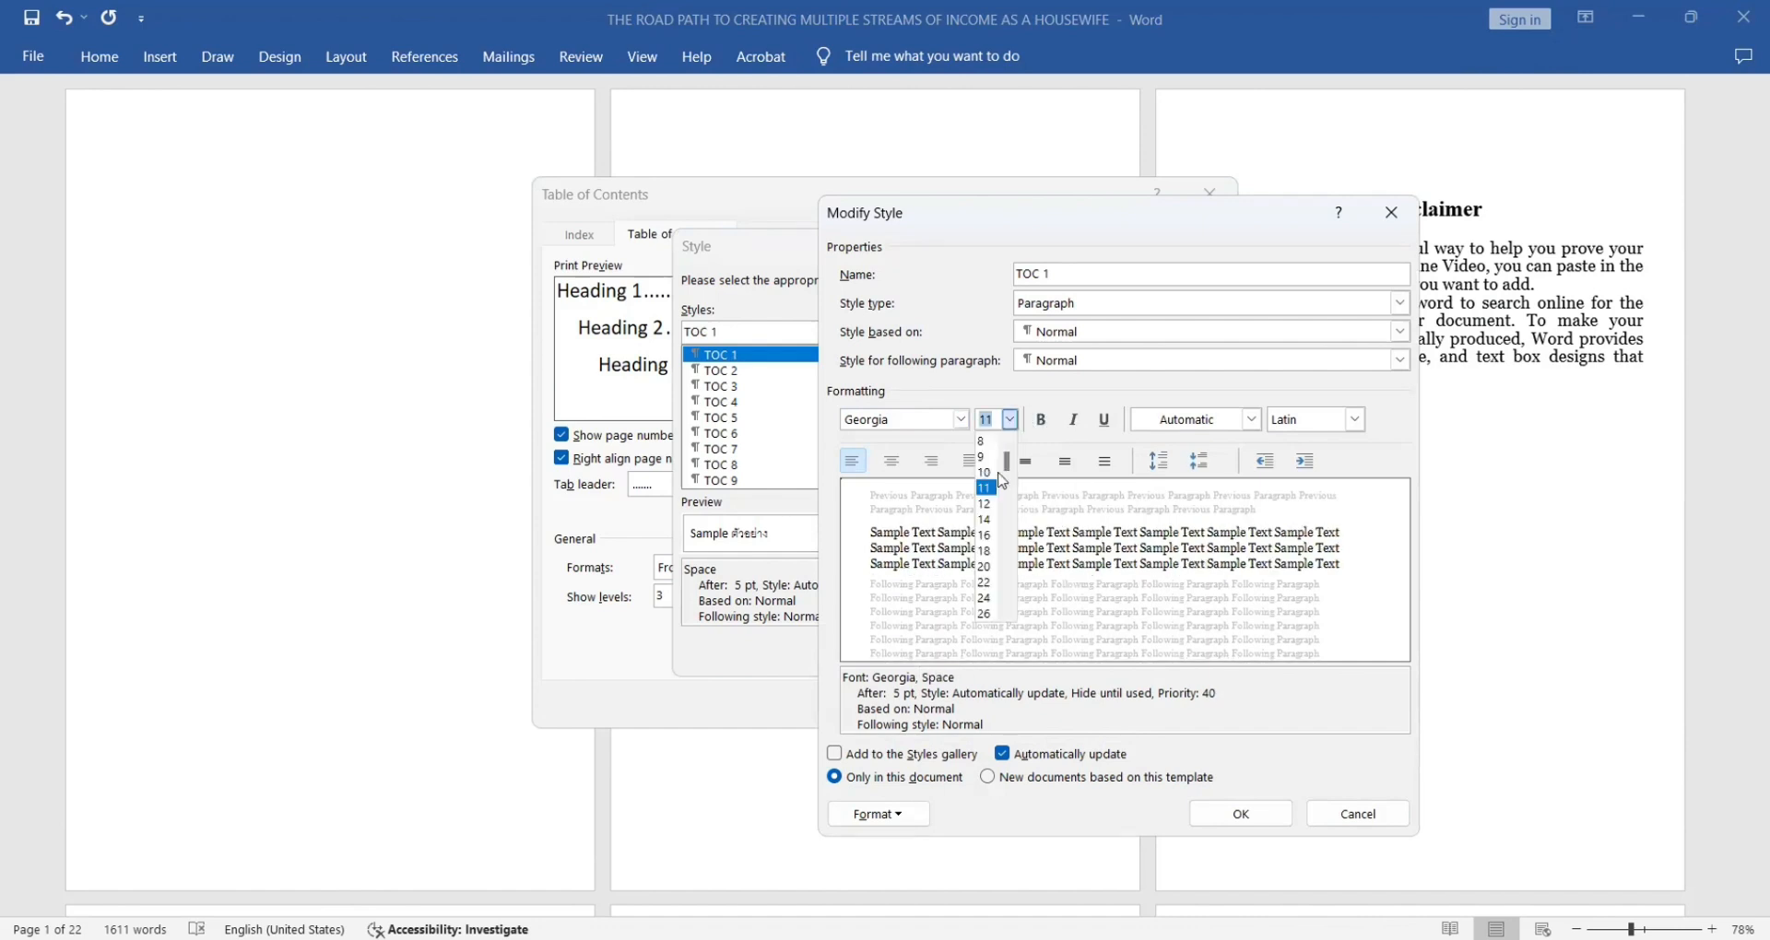
pyautogui.click(984, 520)
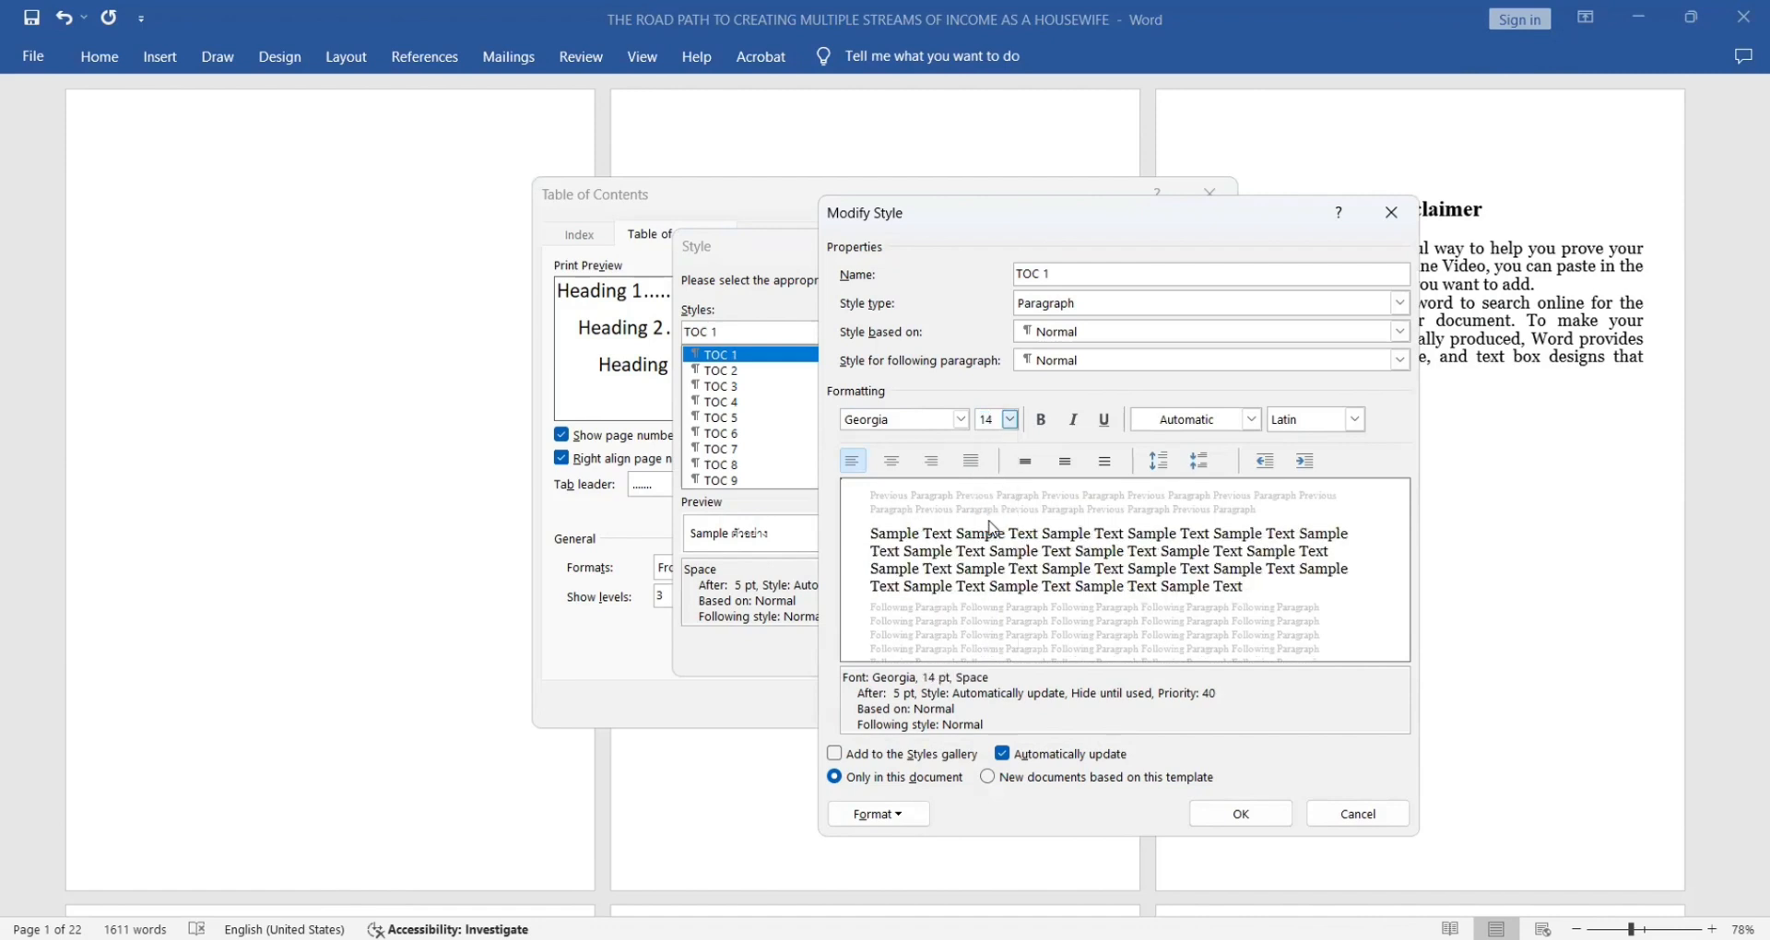
pyautogui.click(1252, 420)
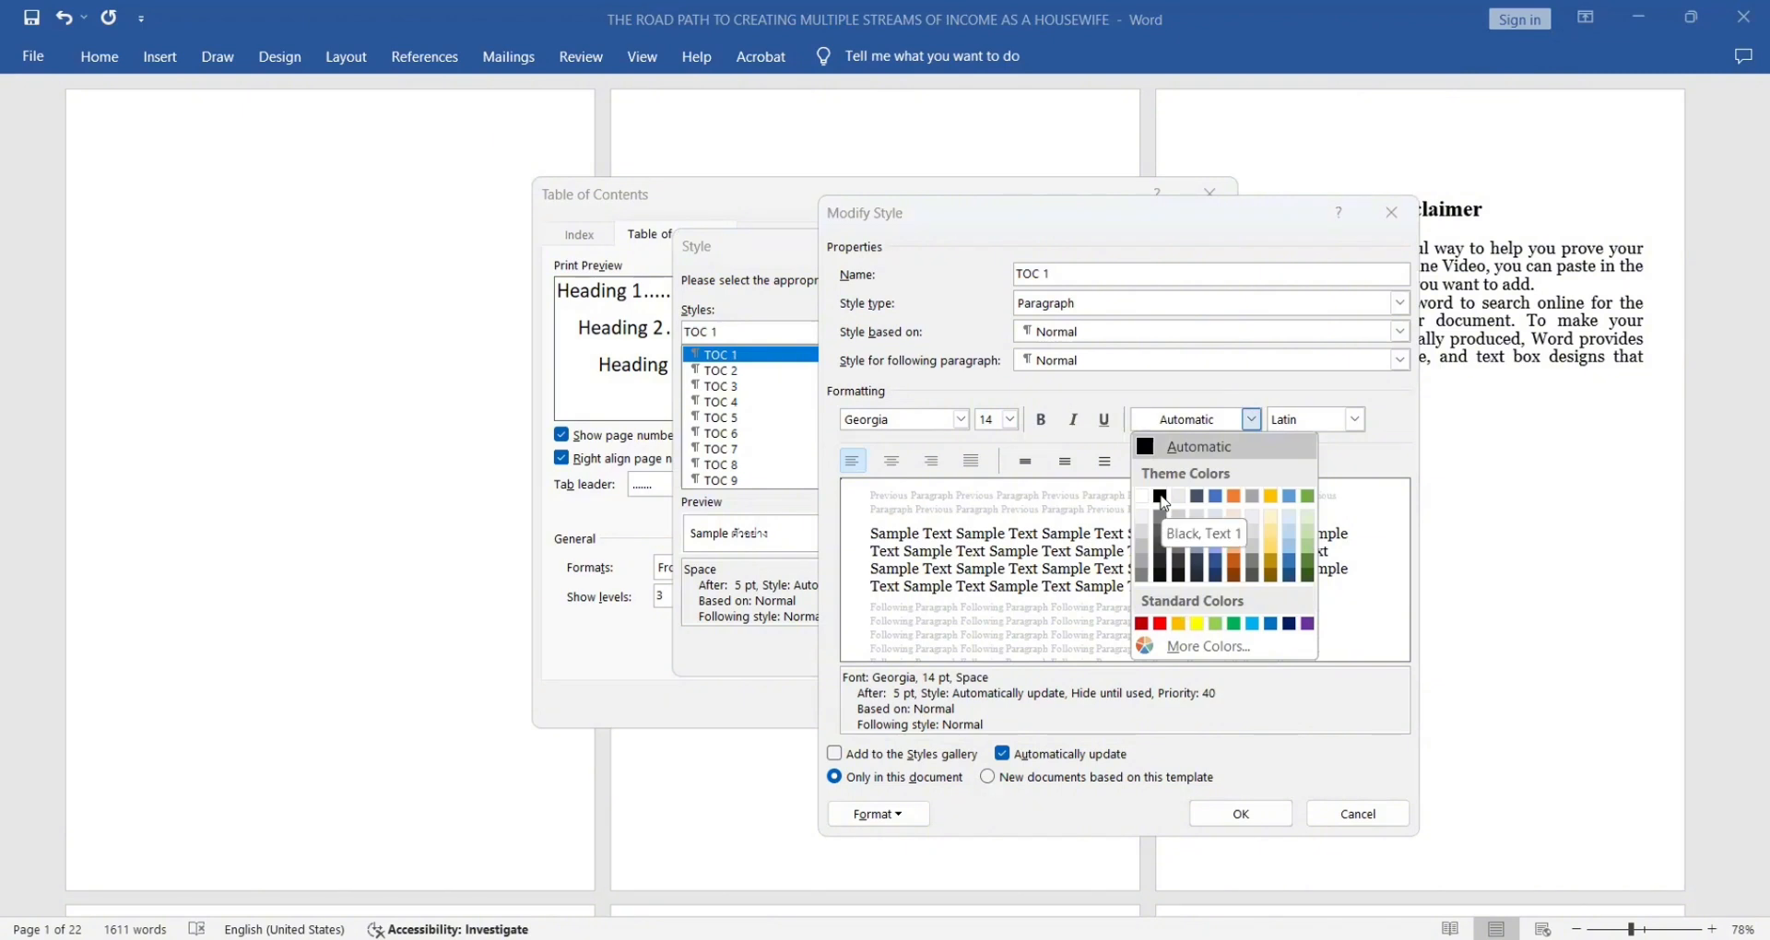
pyautogui.click(1161, 498)
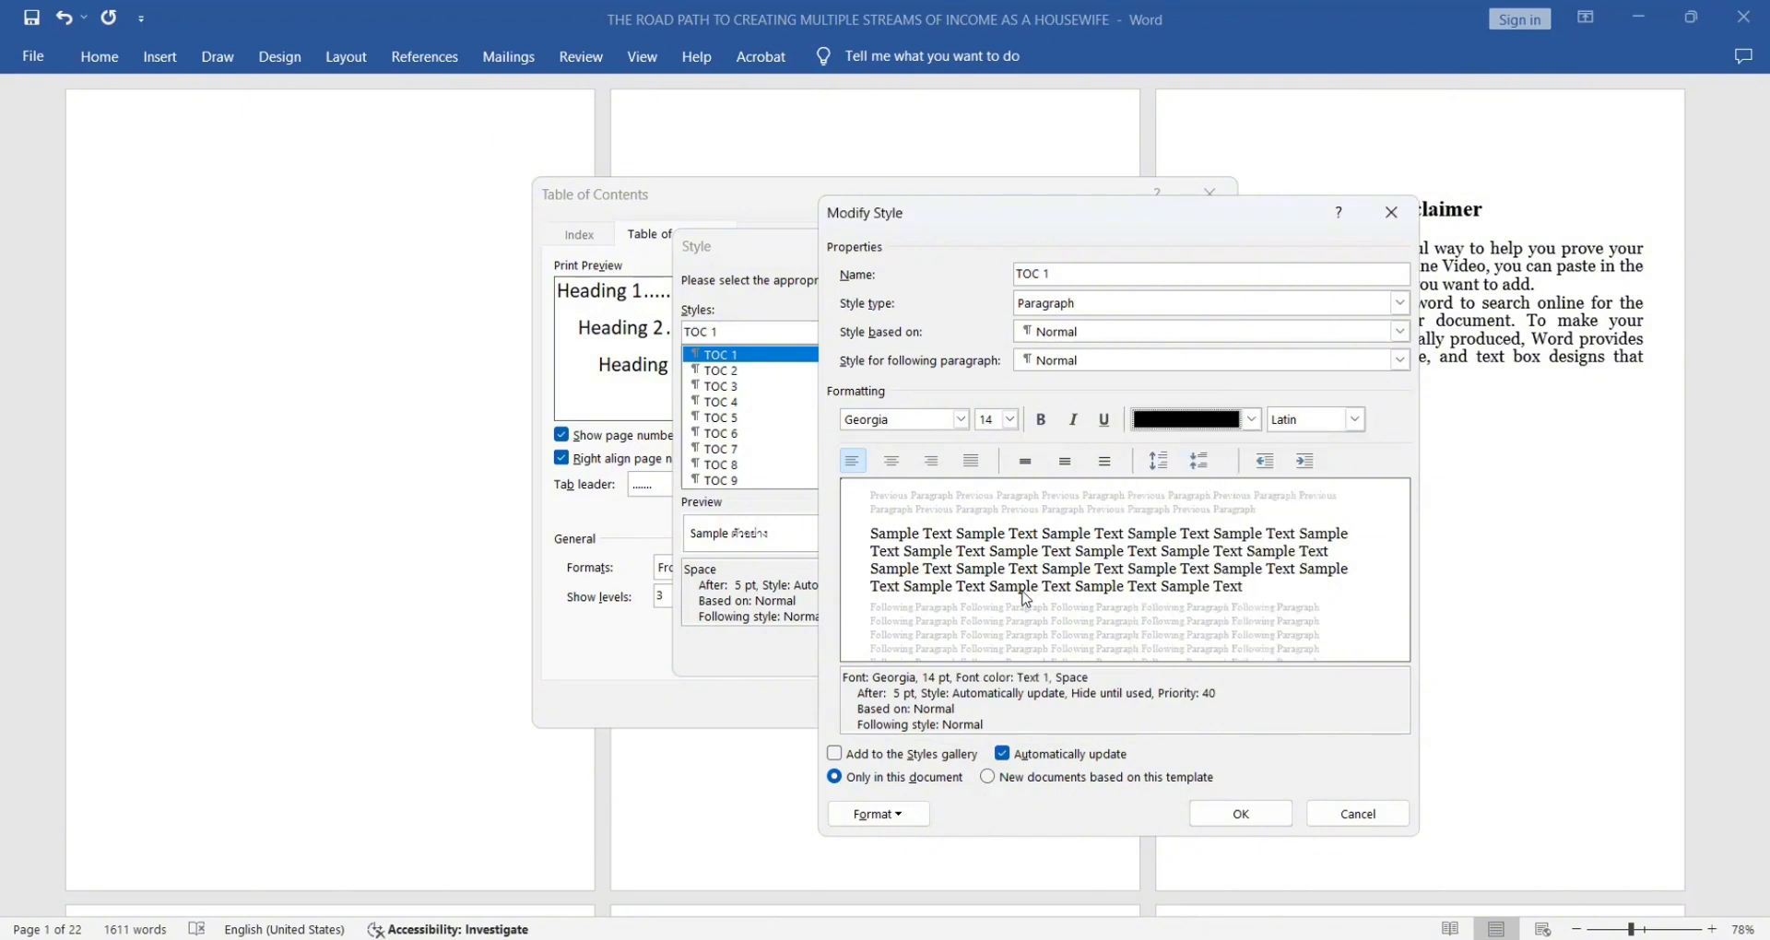
pyautogui.click(1239, 814)
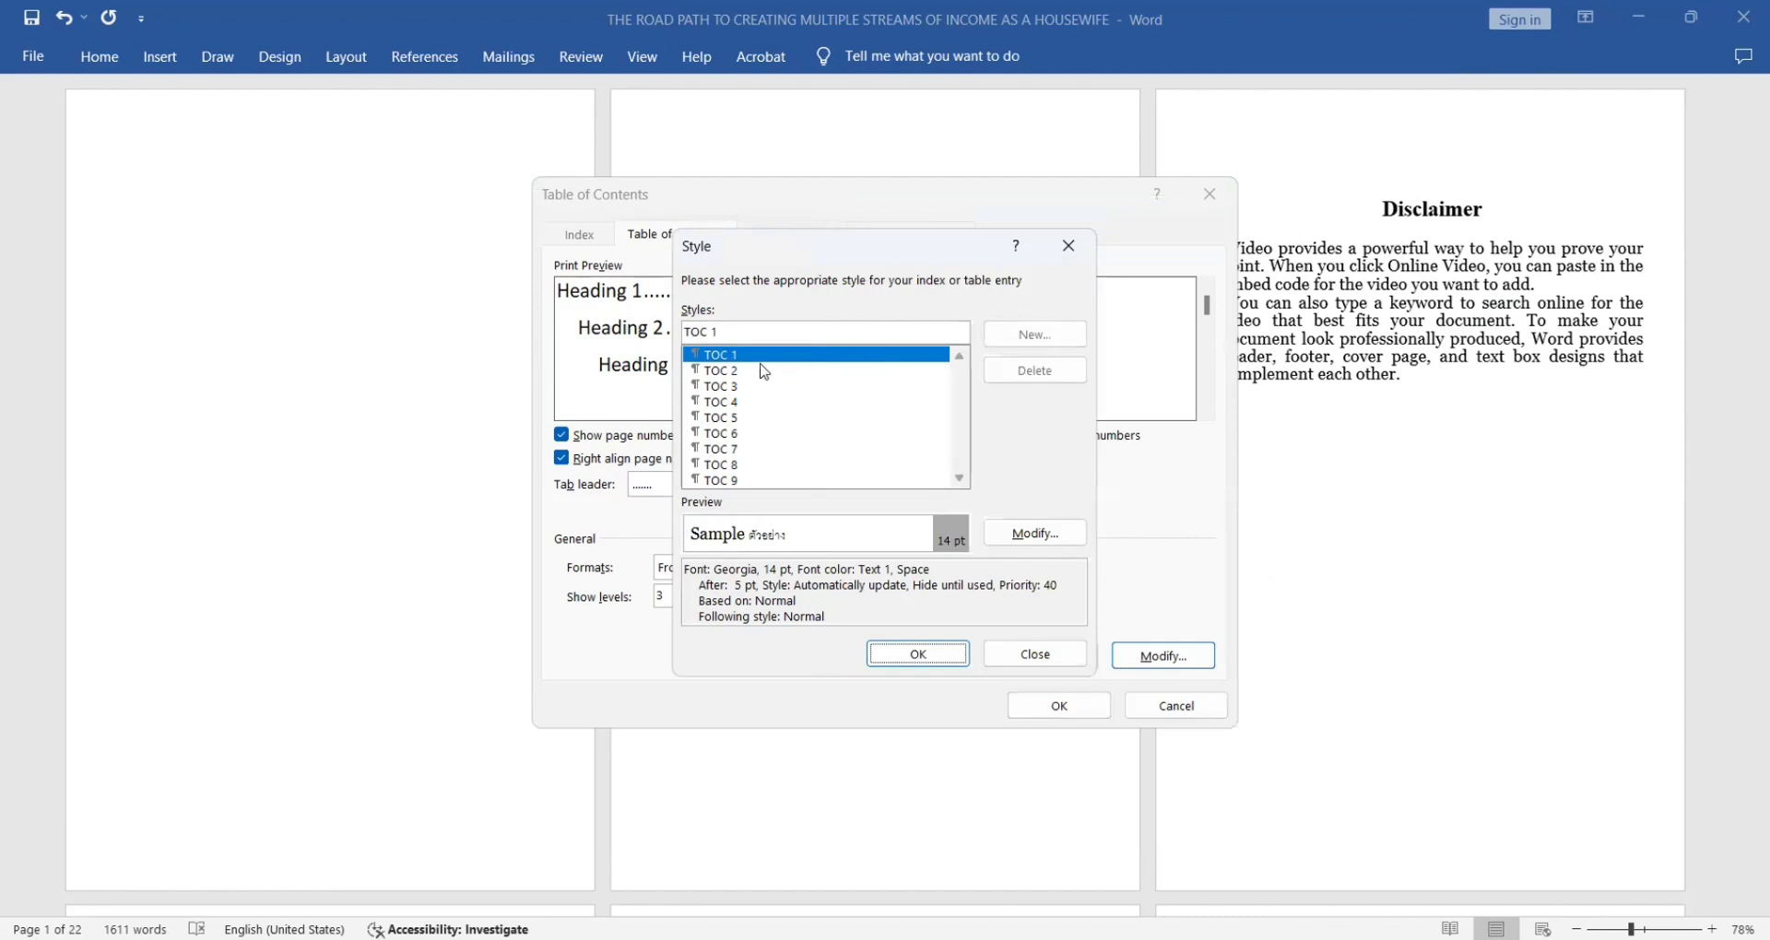
# Modify the TOC 2 style to use the Georgia font at 14 pt
pyautogui.click(752, 372)
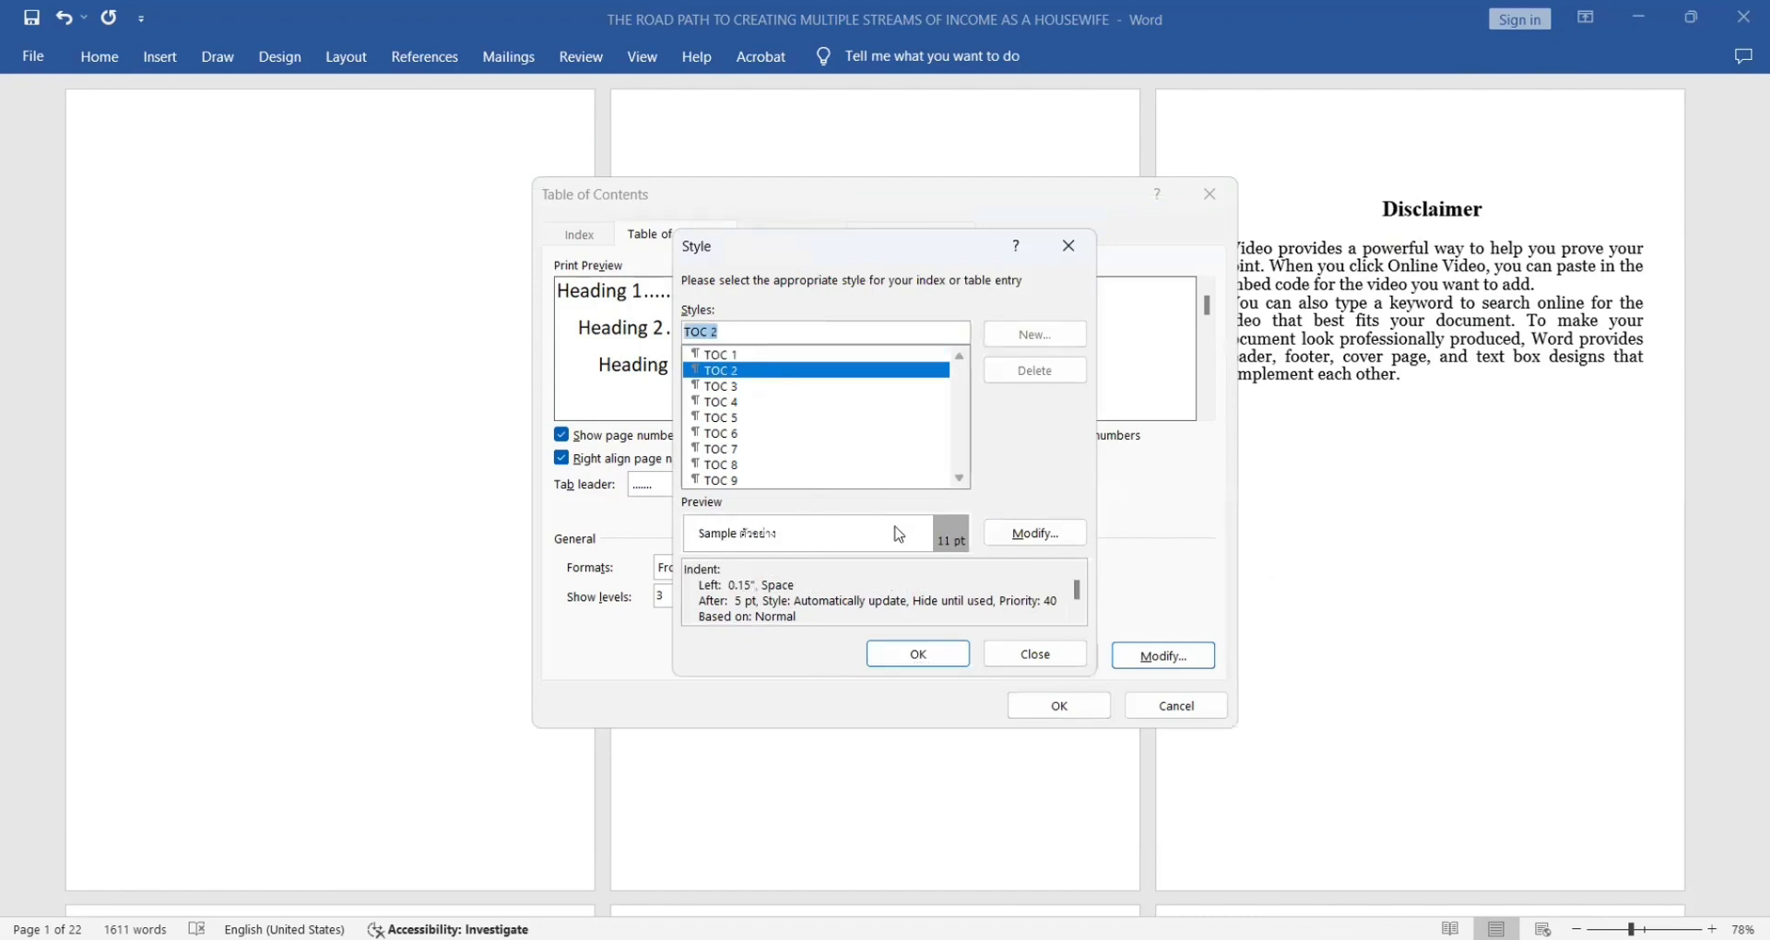
pyautogui.click(1035, 533)
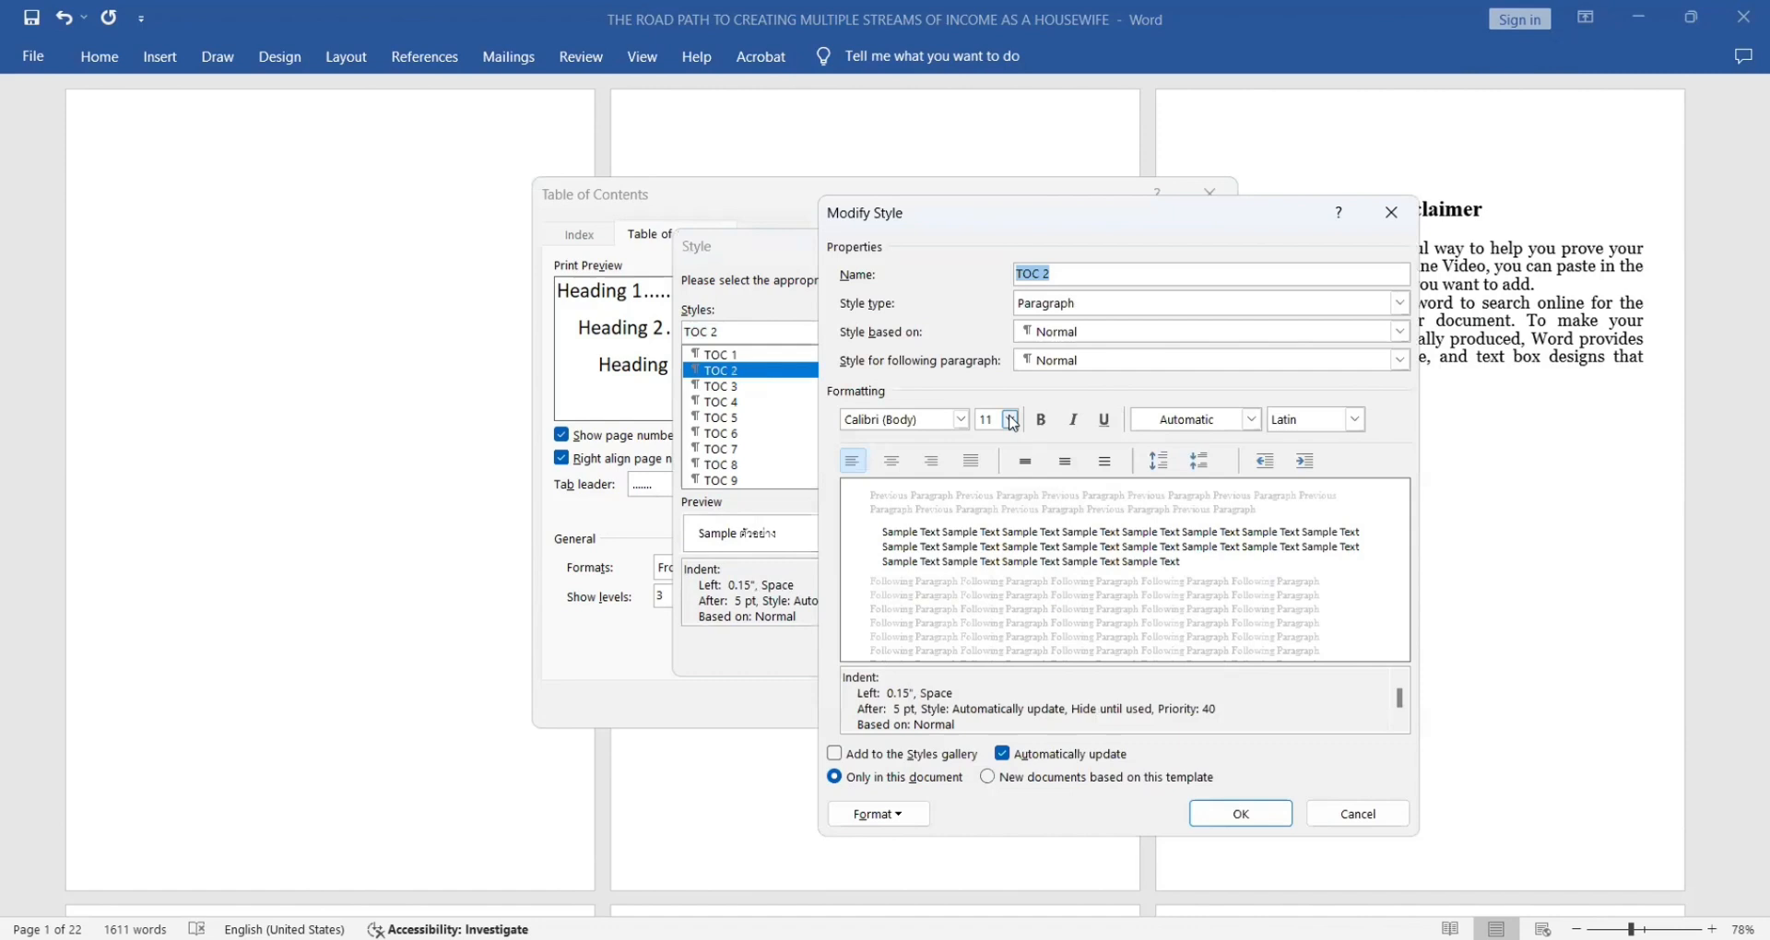
pyautogui.click(960, 419)
pyautogui.click(913, 548)
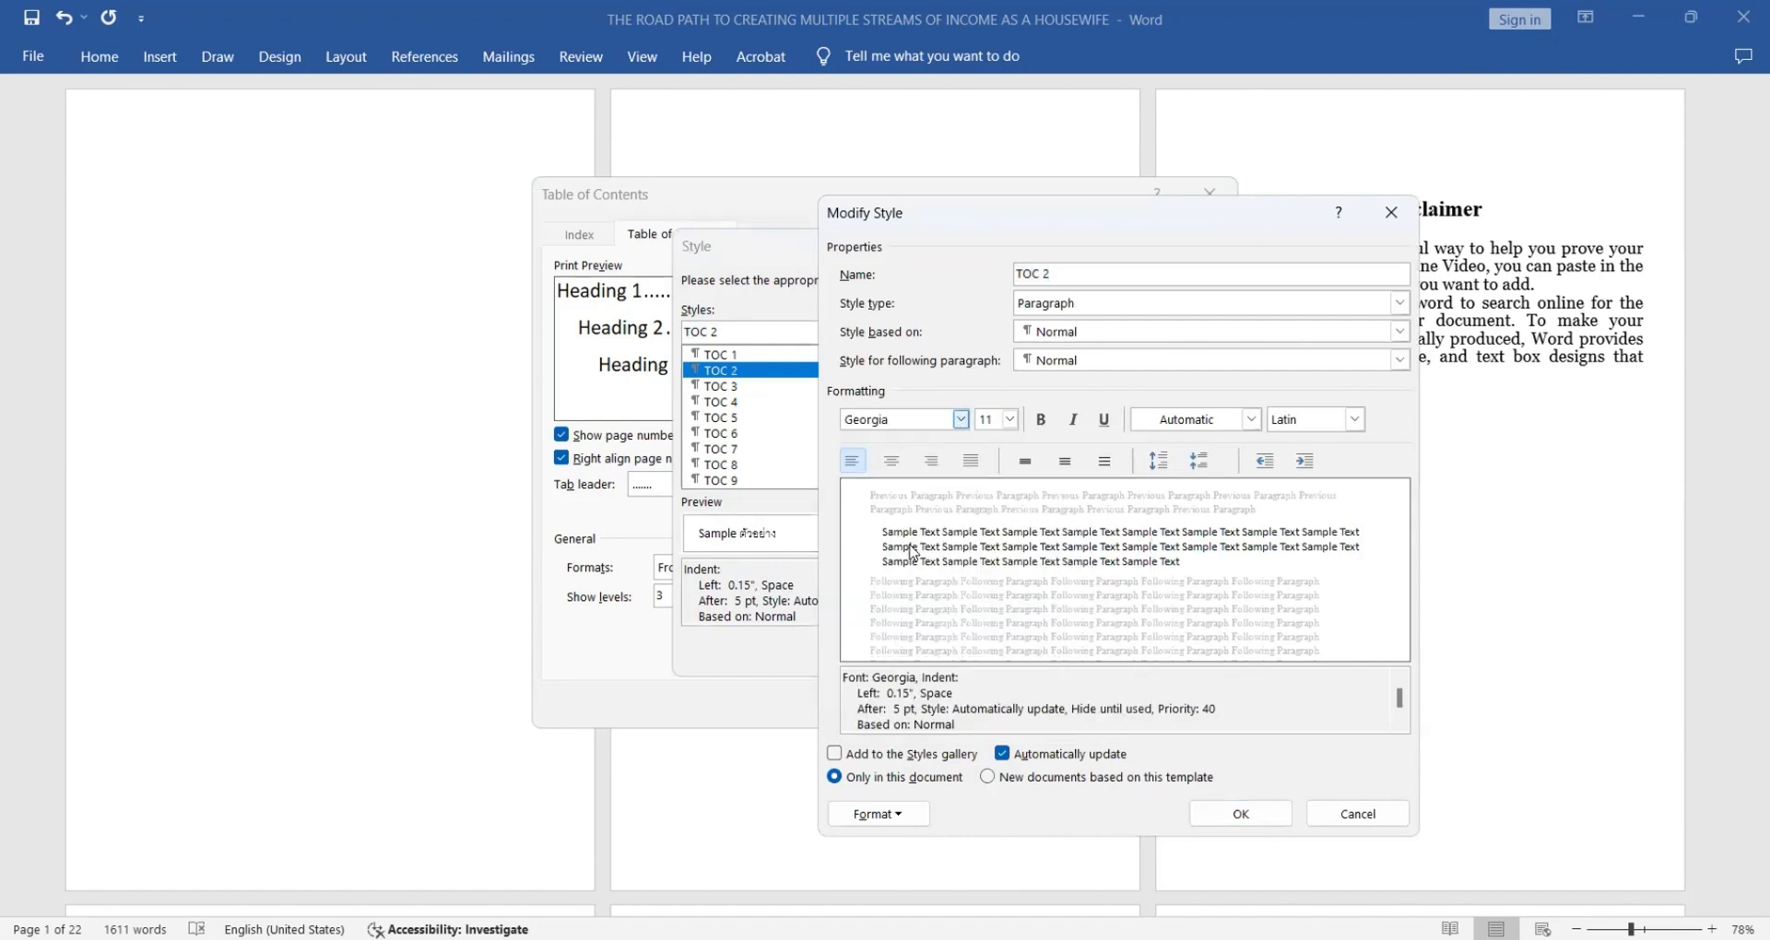
pyautogui.click(1010, 420)
pyautogui.click(986, 520)
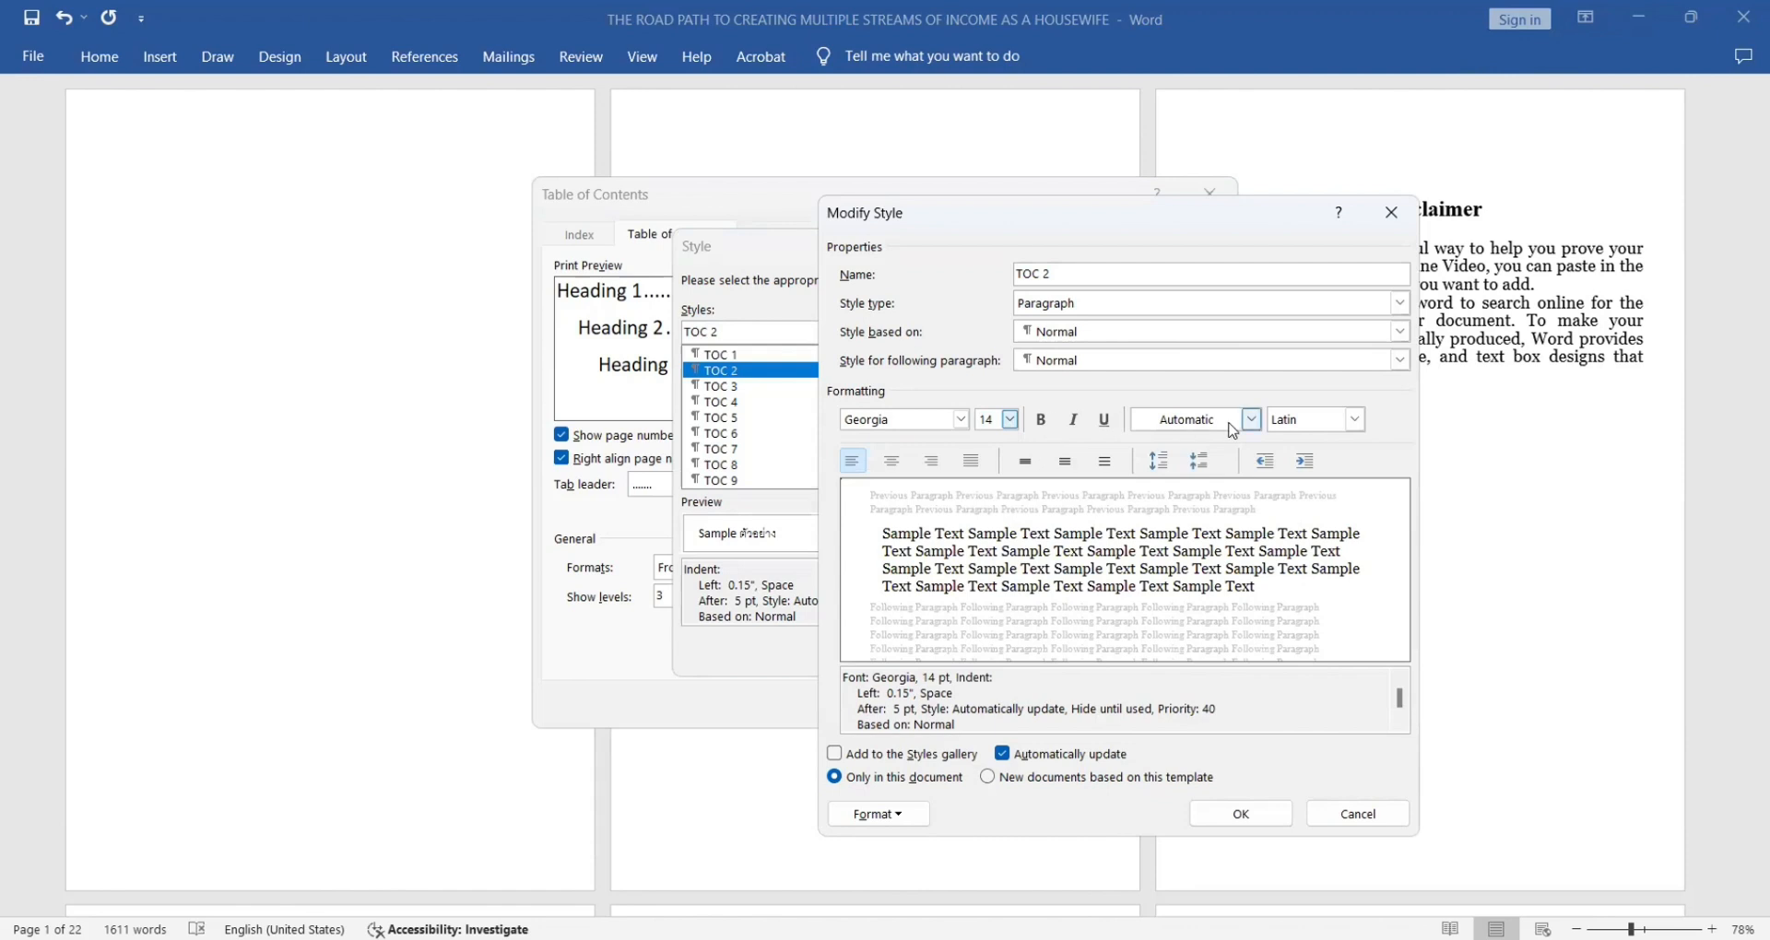
pyautogui.click(1244, 812)
# Modify the TOC 3 style to use the Georgia font at 14 pt
pyautogui.click(729, 388)
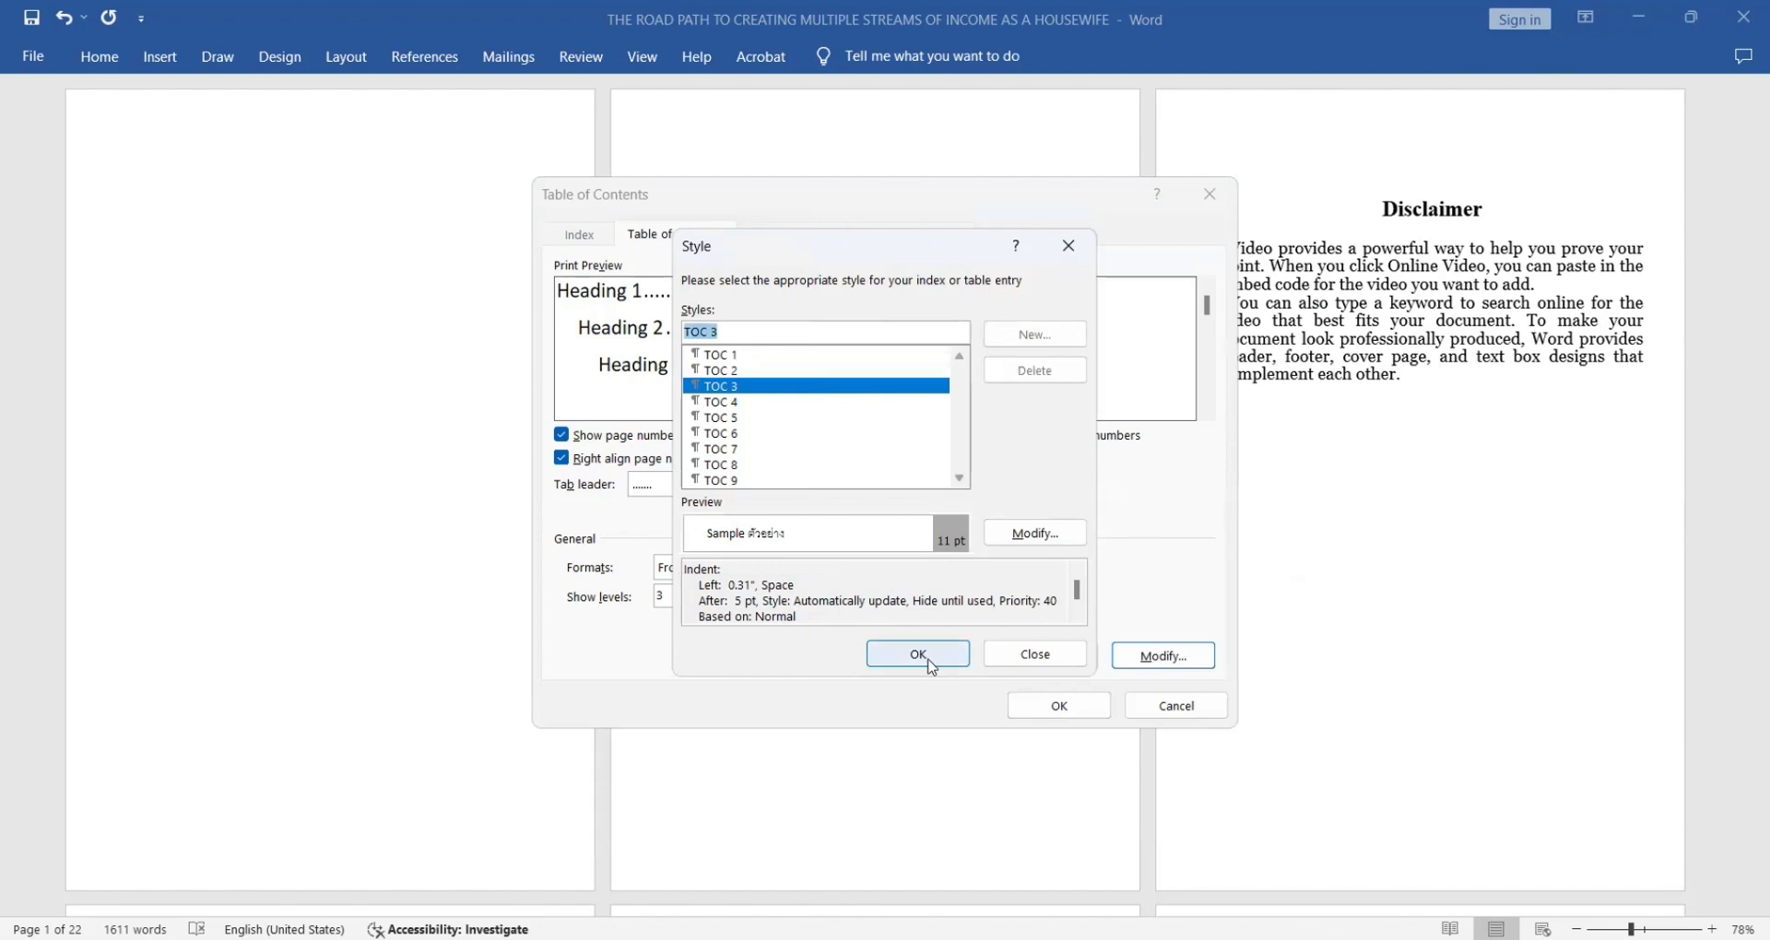
pyautogui.click(1037, 532)
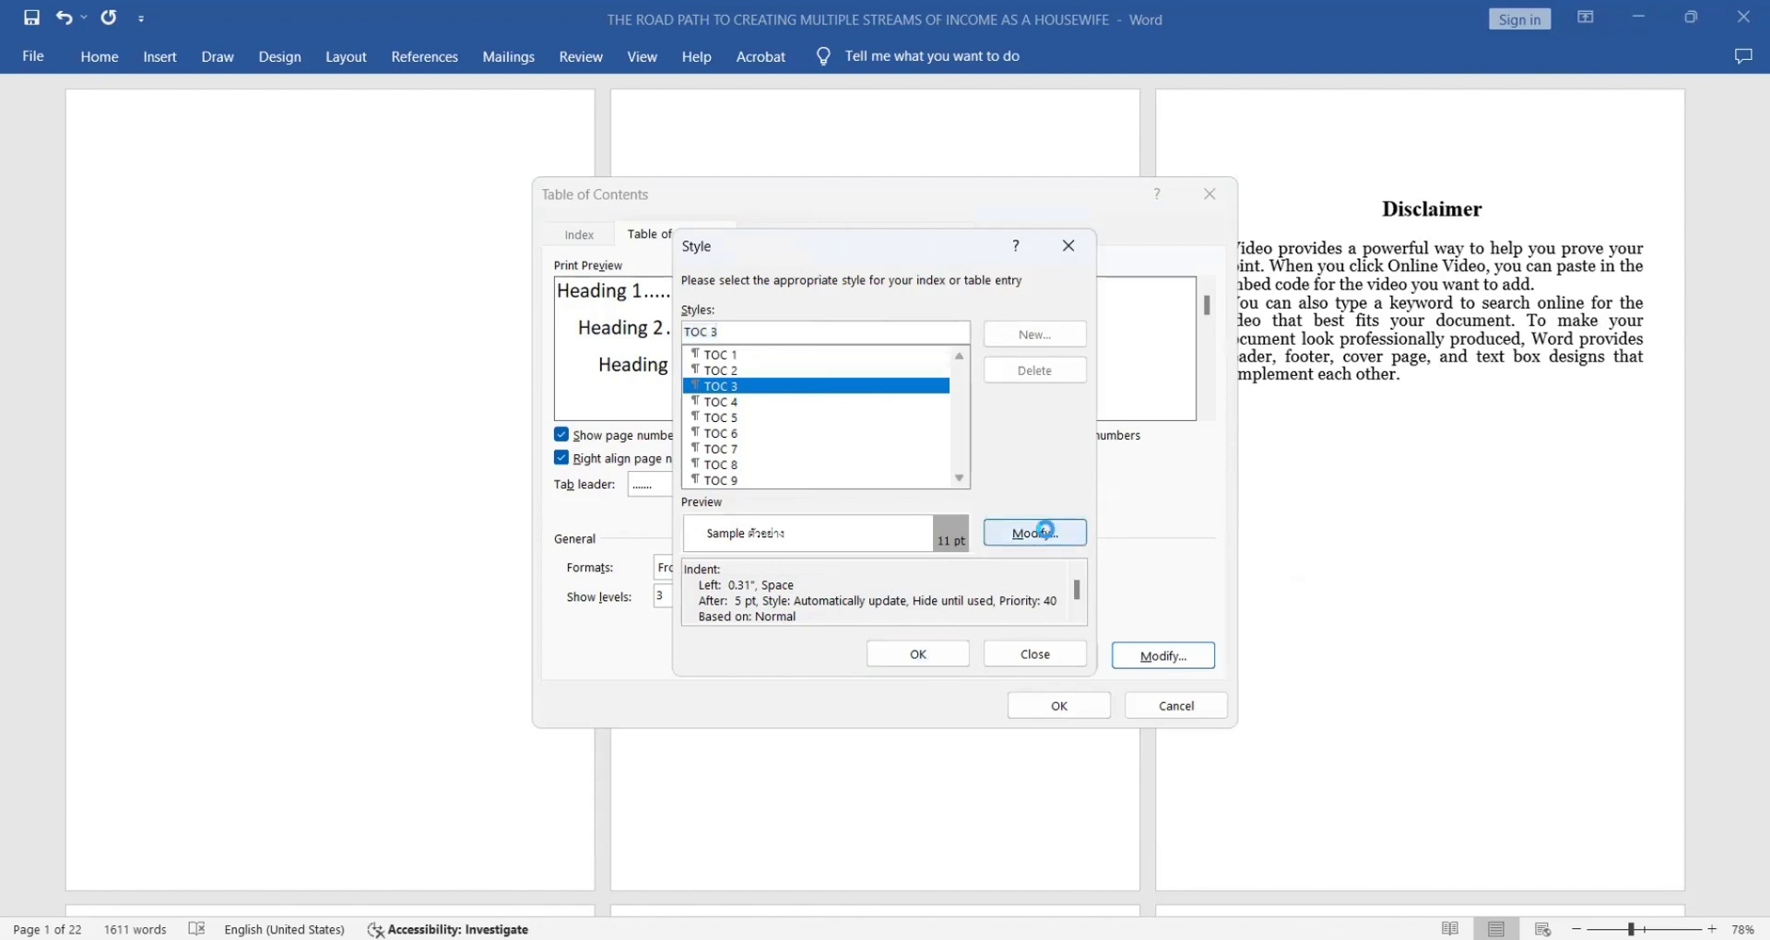
pyautogui.click(1010, 420)
pyautogui.click(992, 520)
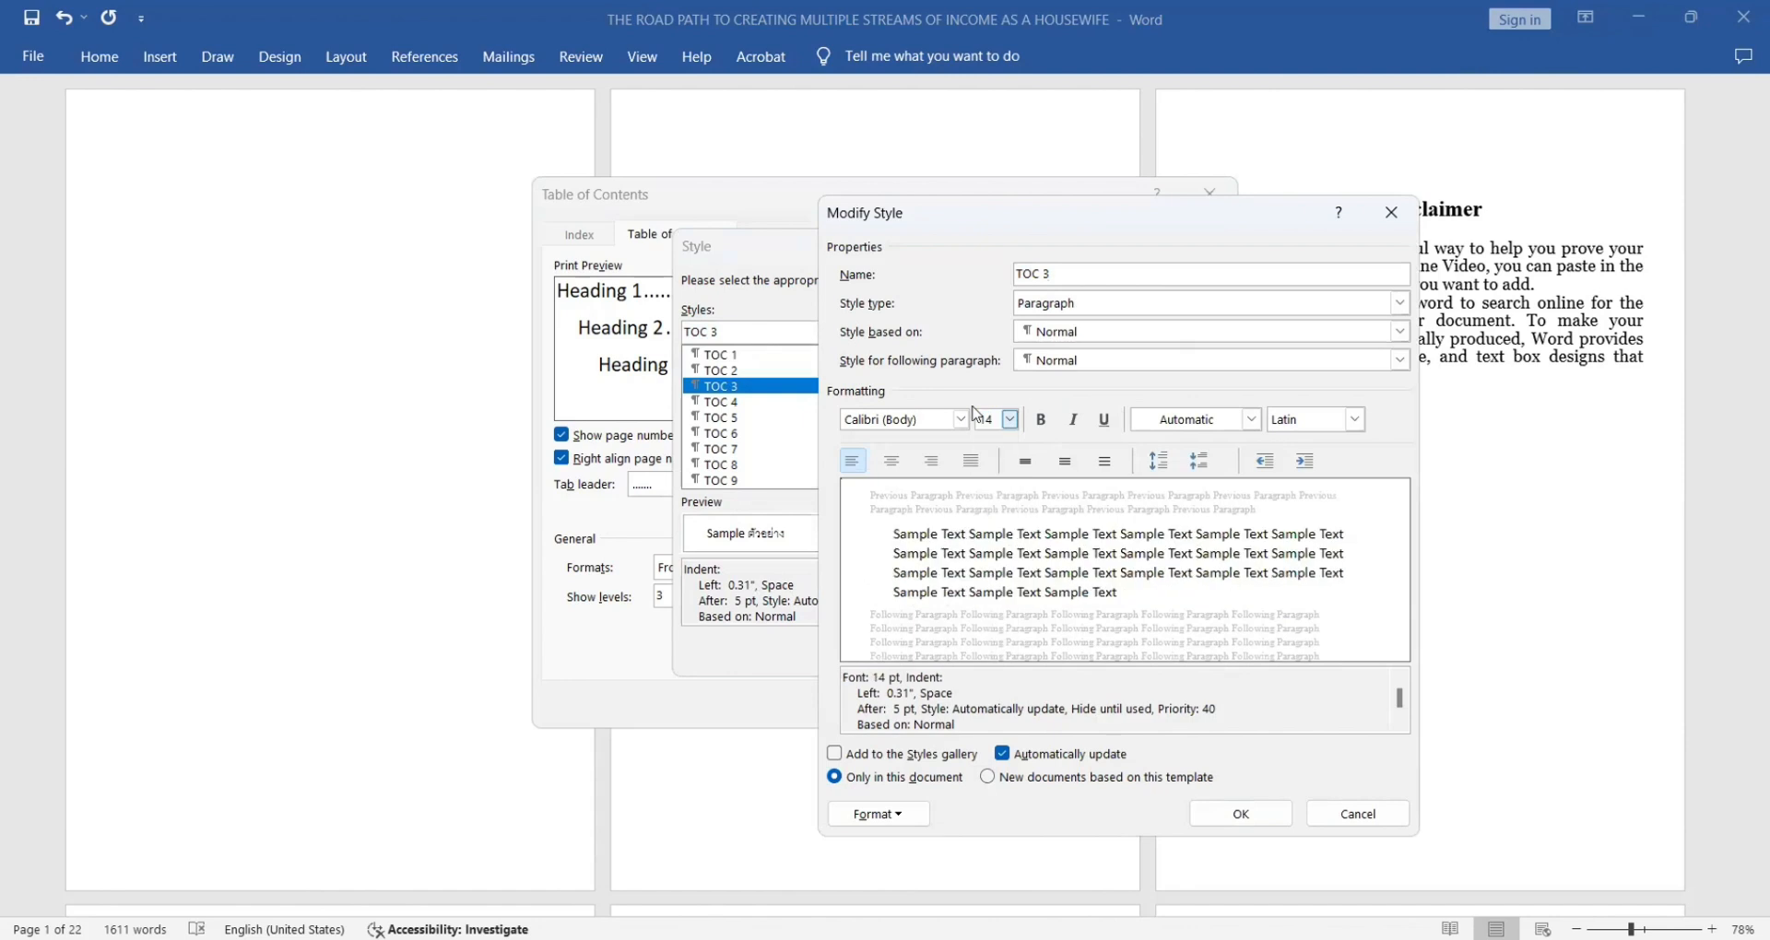
pyautogui.click(961, 419)
pyautogui.click(879, 548)
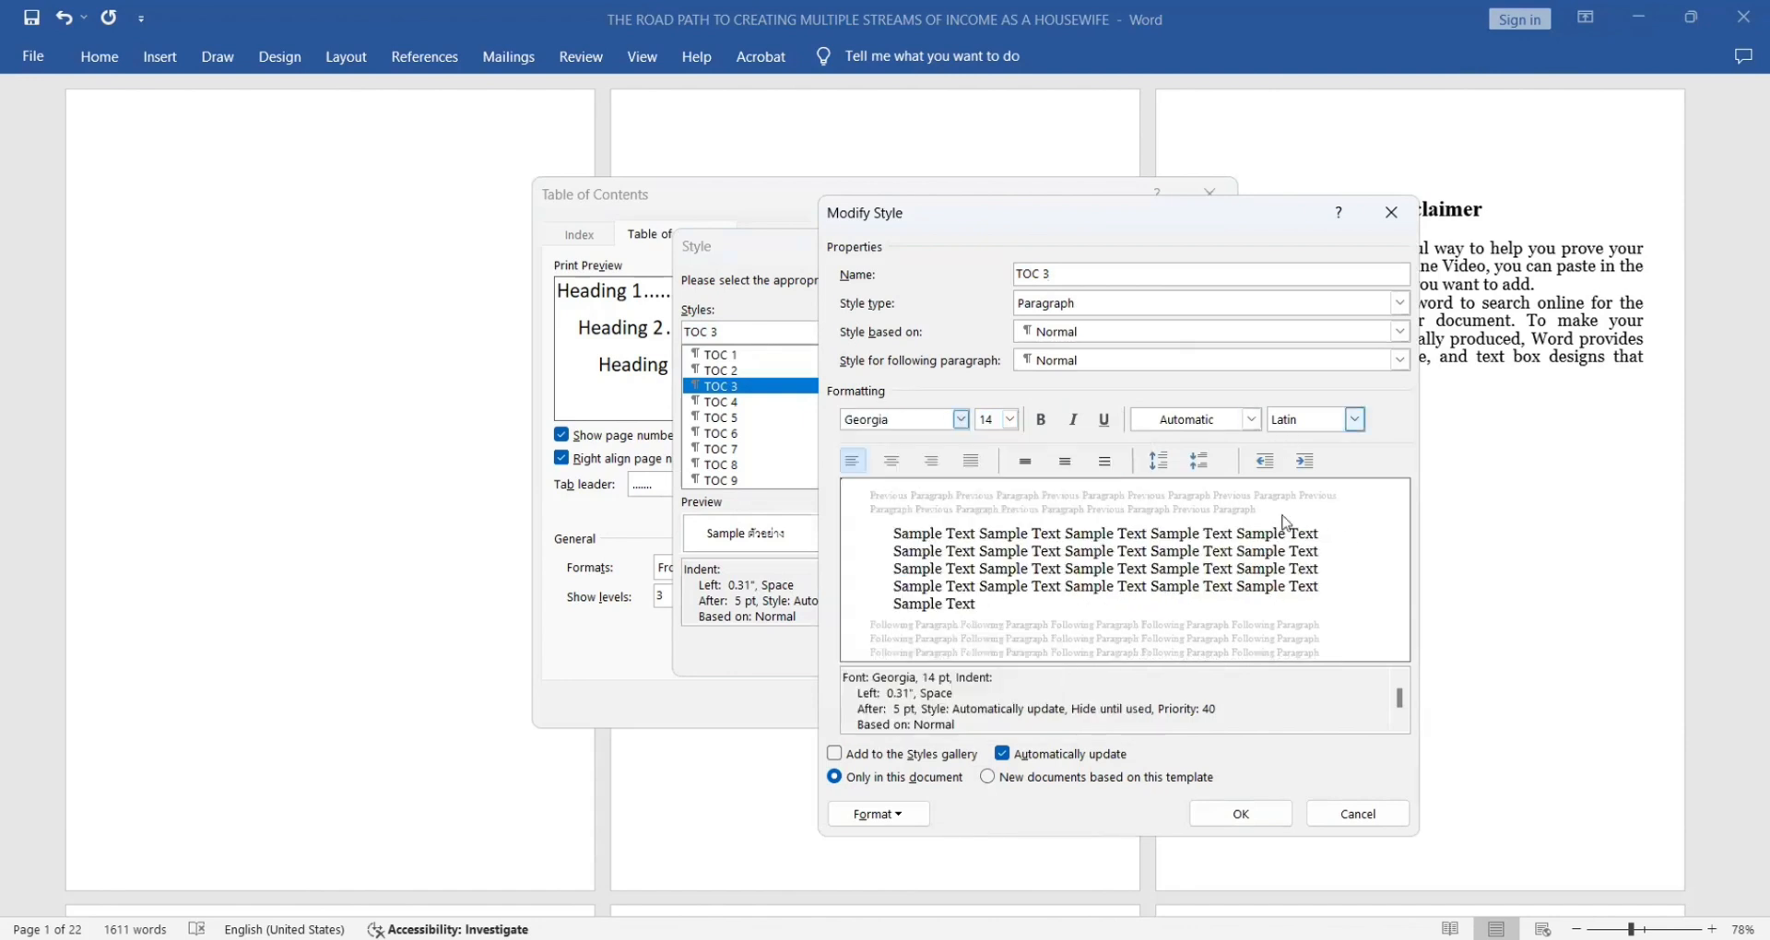
pyautogui.click(1264, 821)
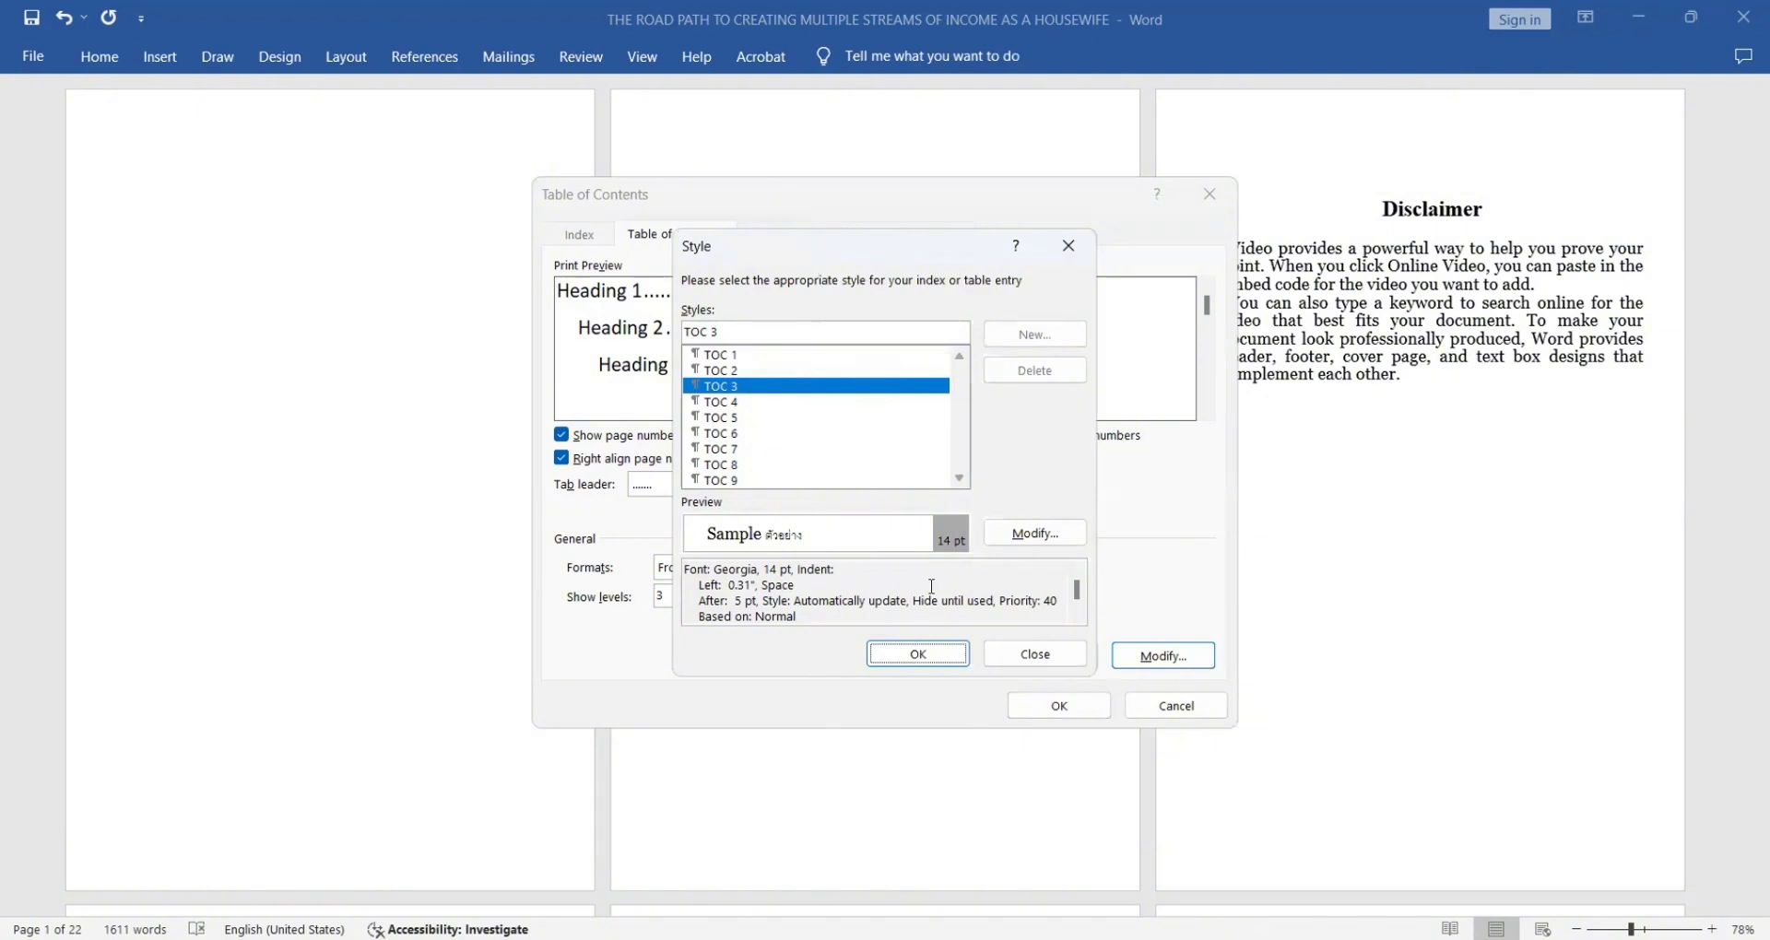
# Accept the modified TOC styles and insert the three-level table of contents on the blank first page
pyautogui.click(933, 656)
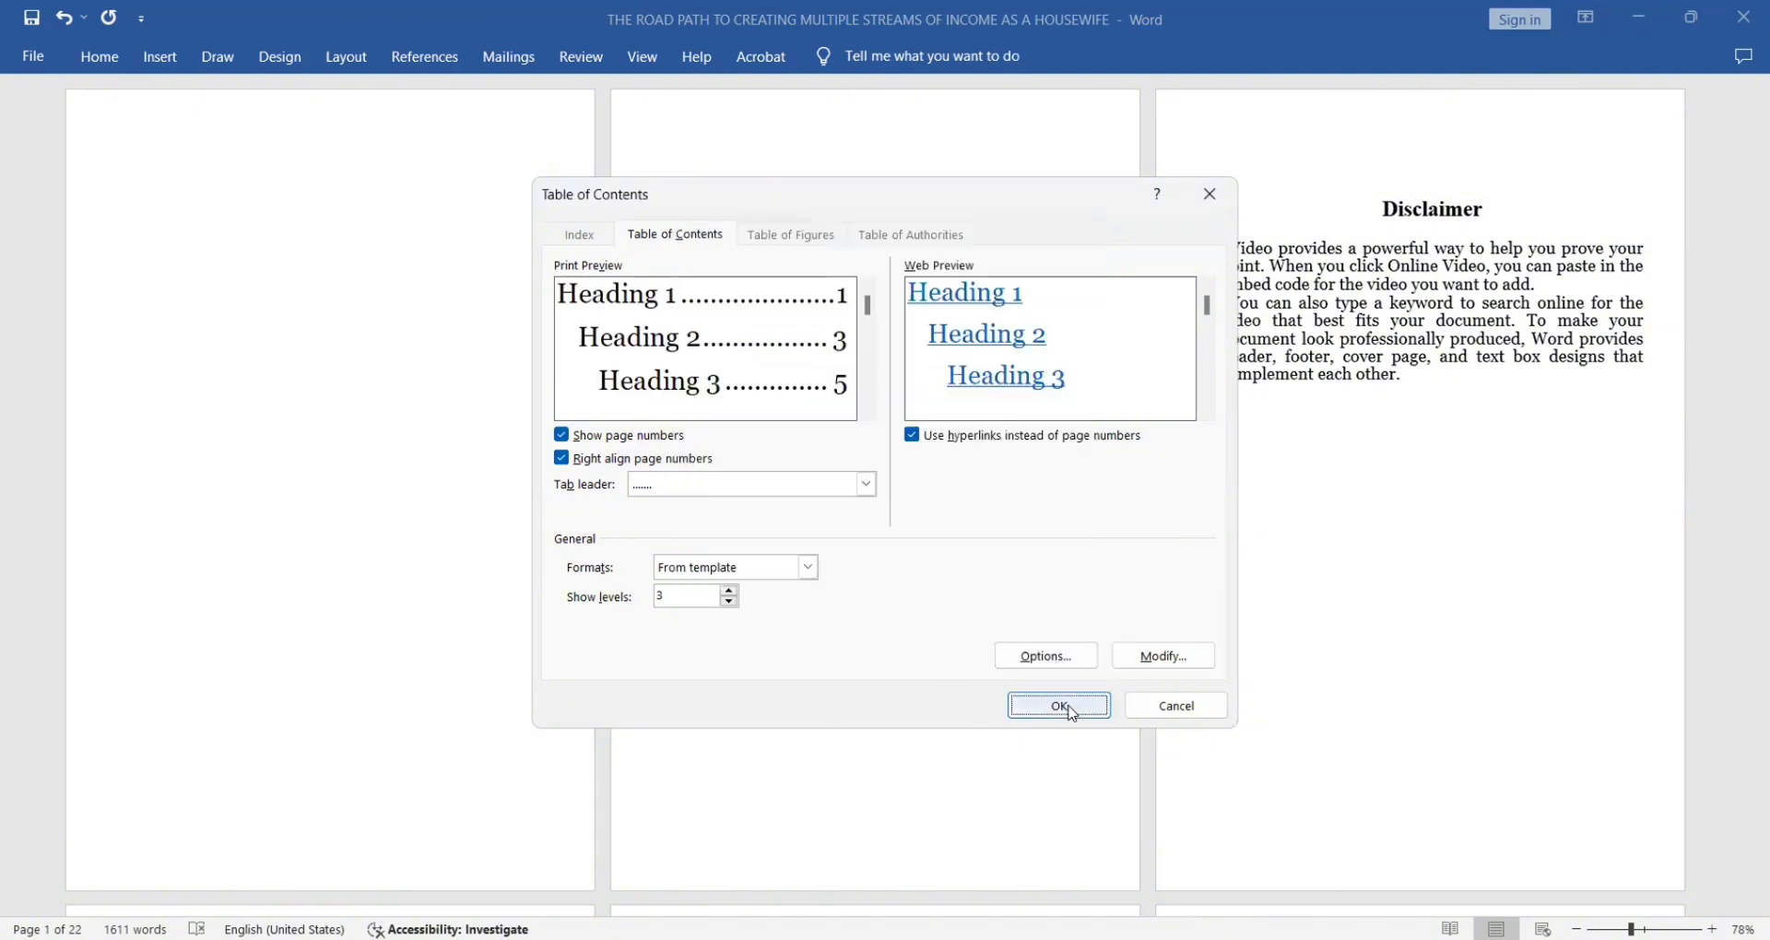
pyautogui.click(1061, 706)
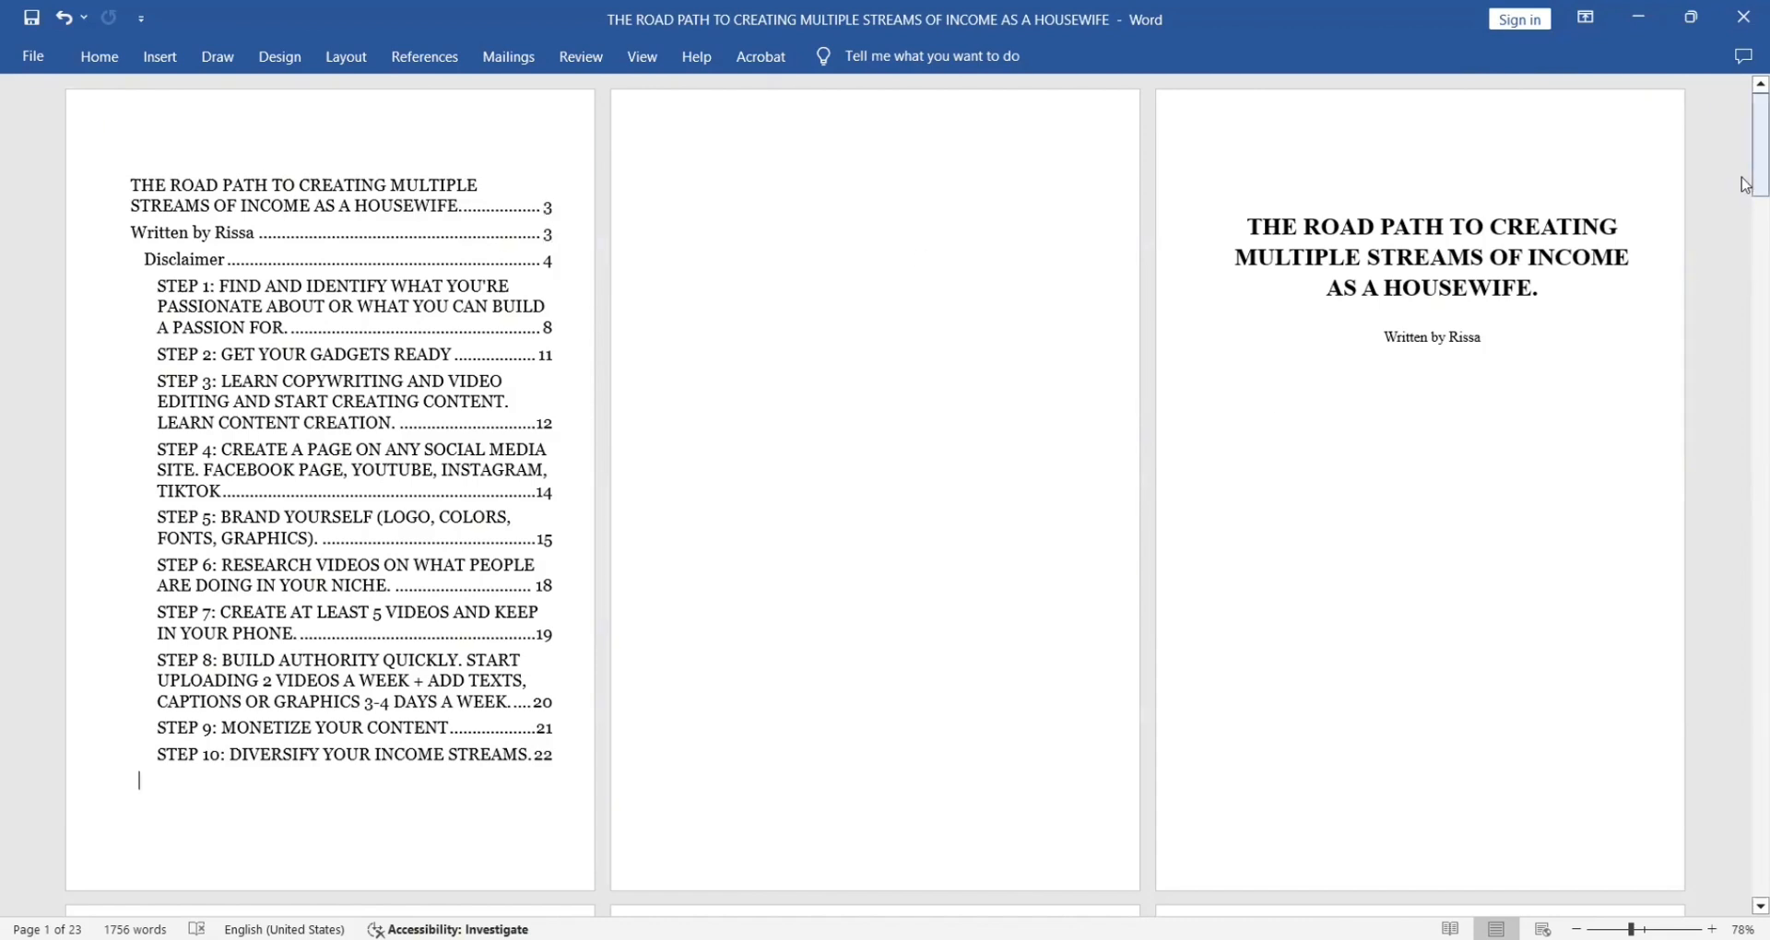
pyautogui.moveTo(1745, 183); pyautogui.dragTo(1422, 304)
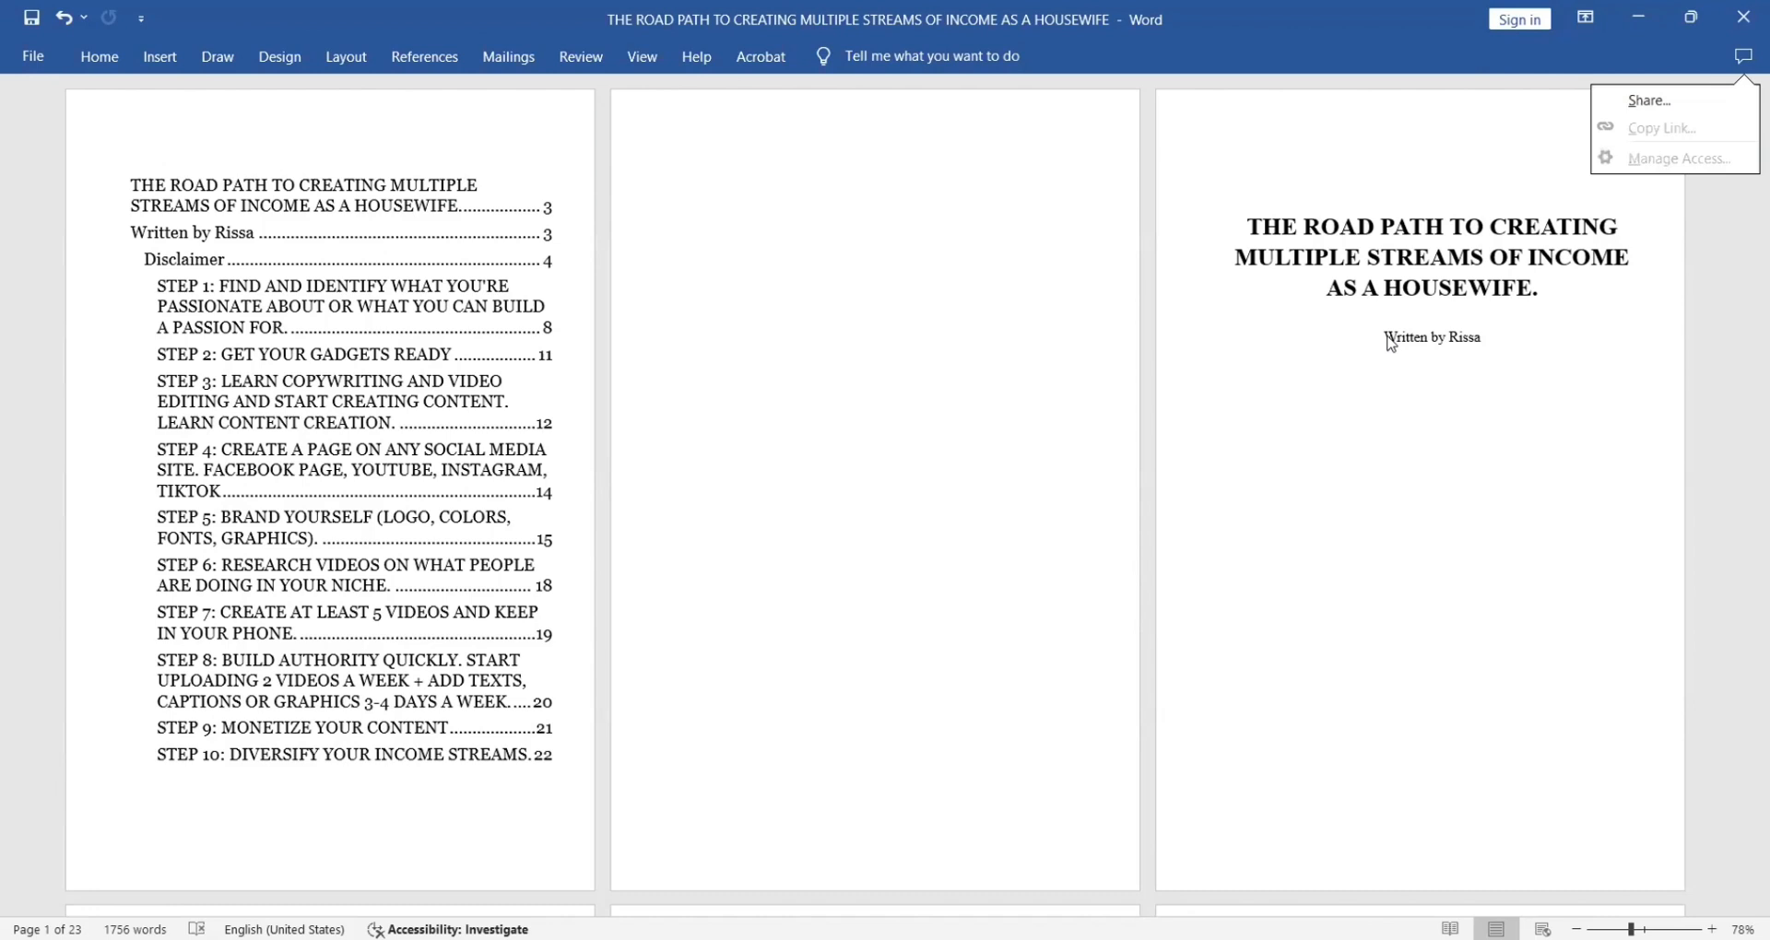
pyautogui.press('Escape')
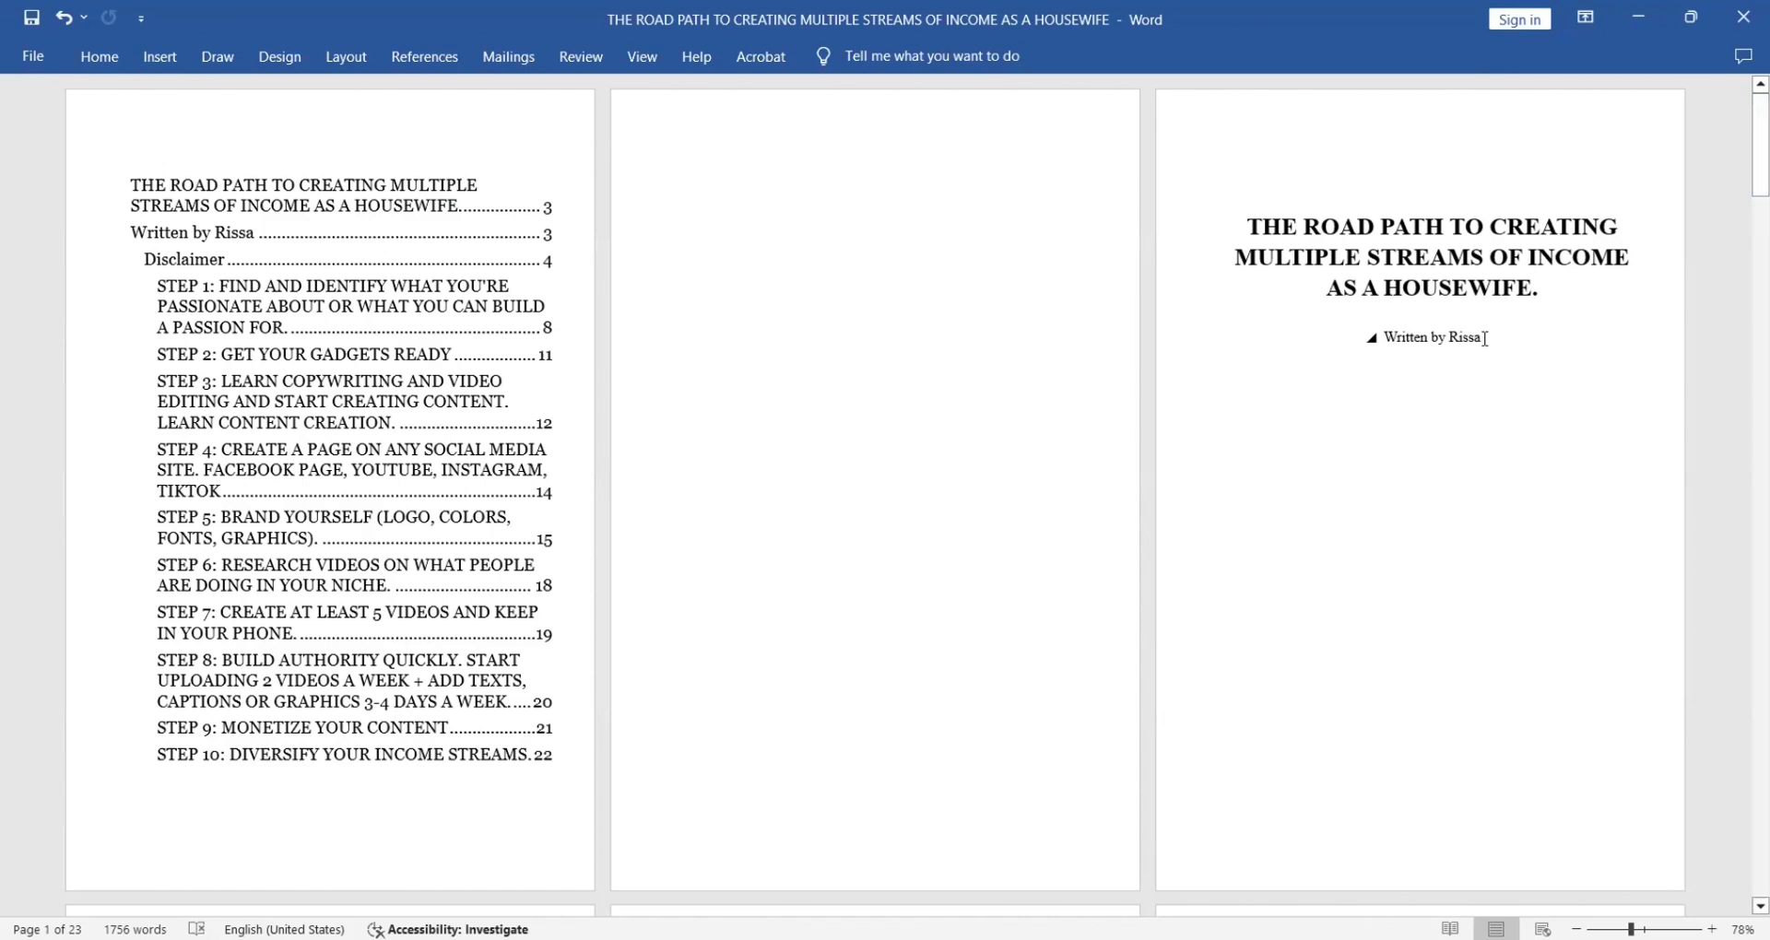
# Apply the Normal style to the author byline under the book title and center it
pyautogui.moveTo(1485, 337); pyautogui.dragTo(1380, 339)
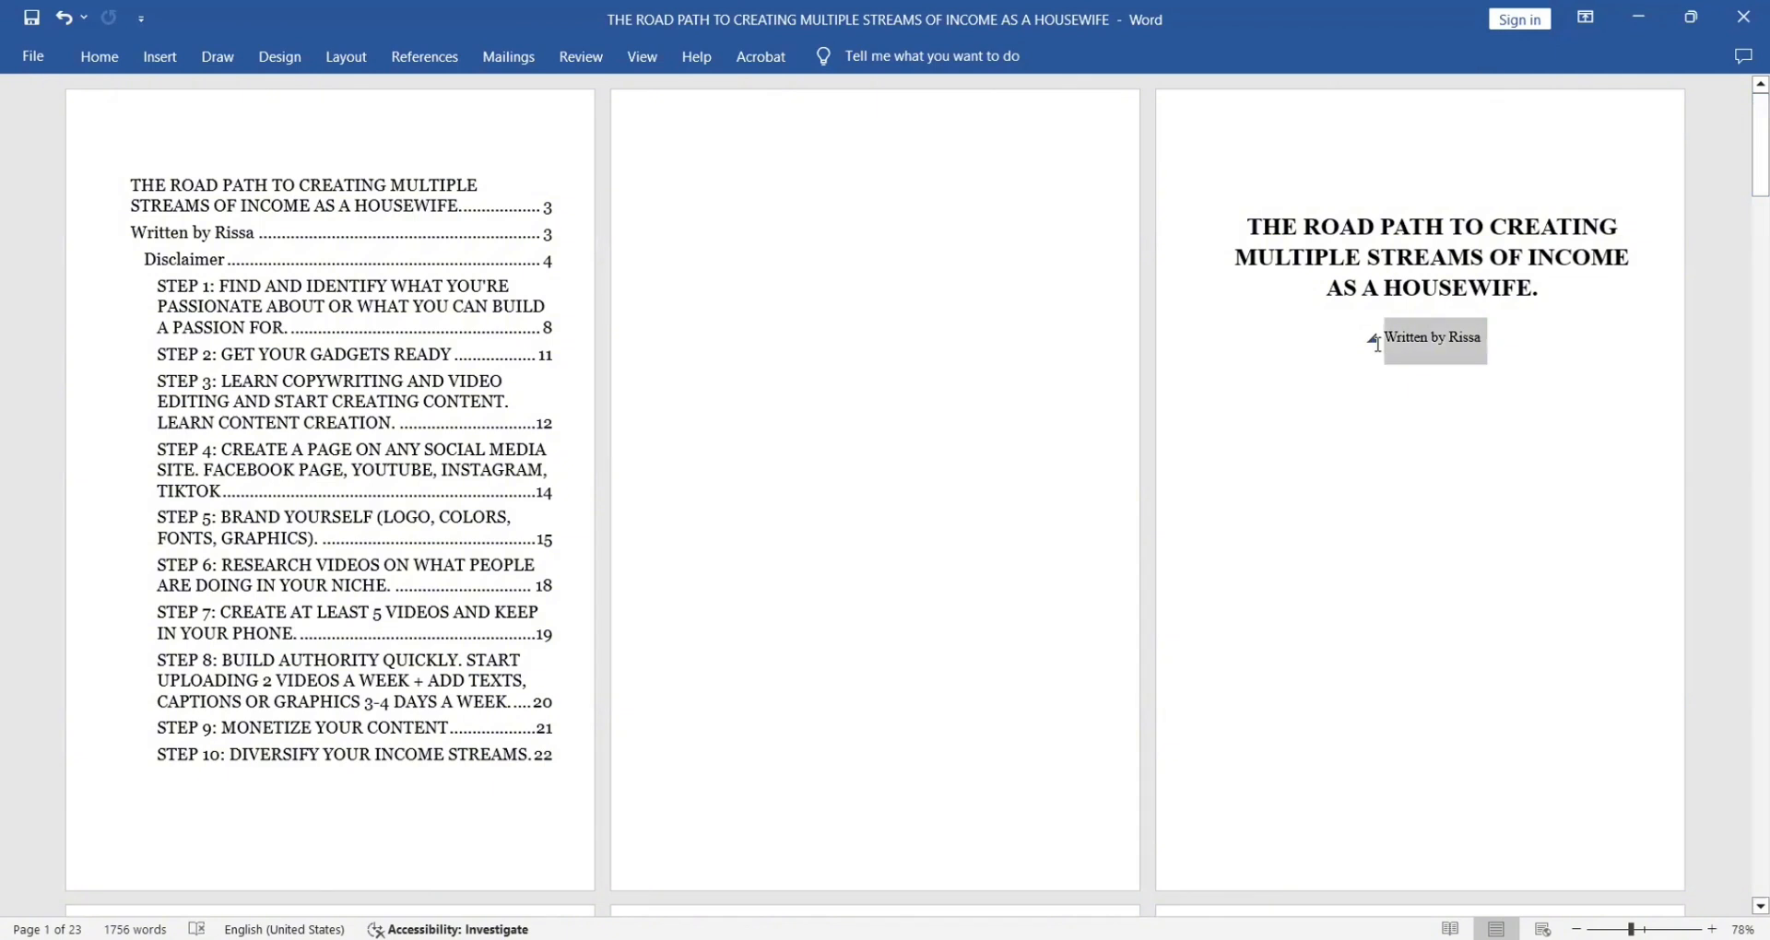
pyautogui.click(98, 56)
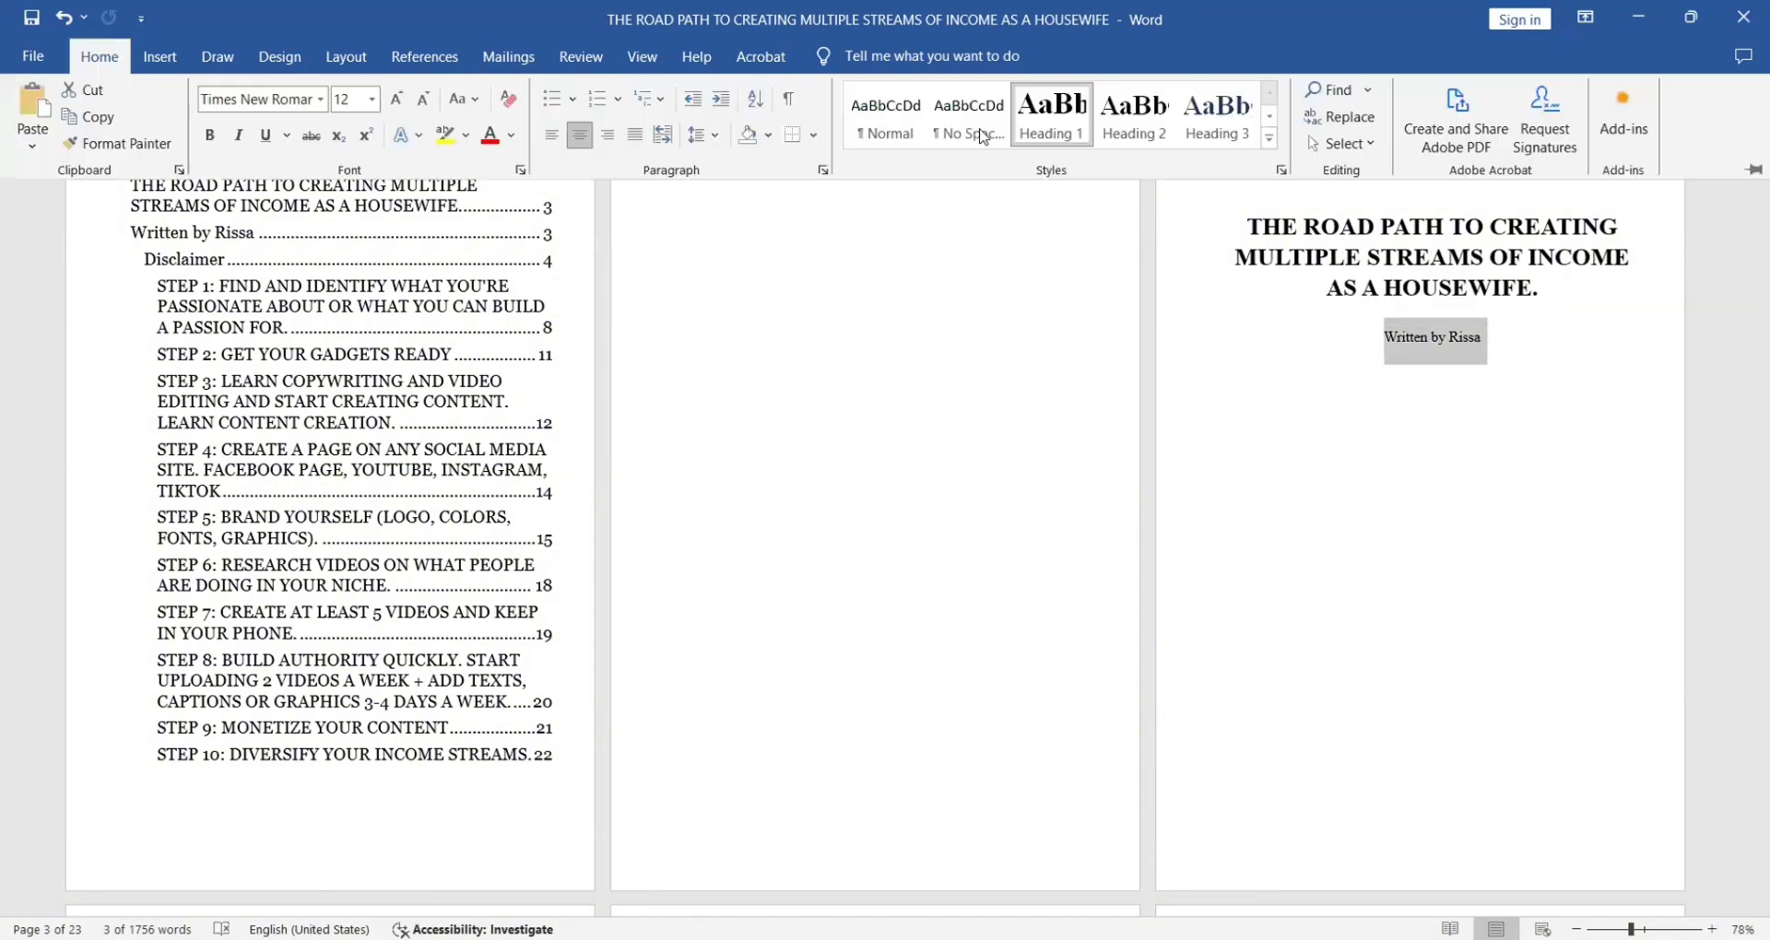
pyautogui.click(894, 118)
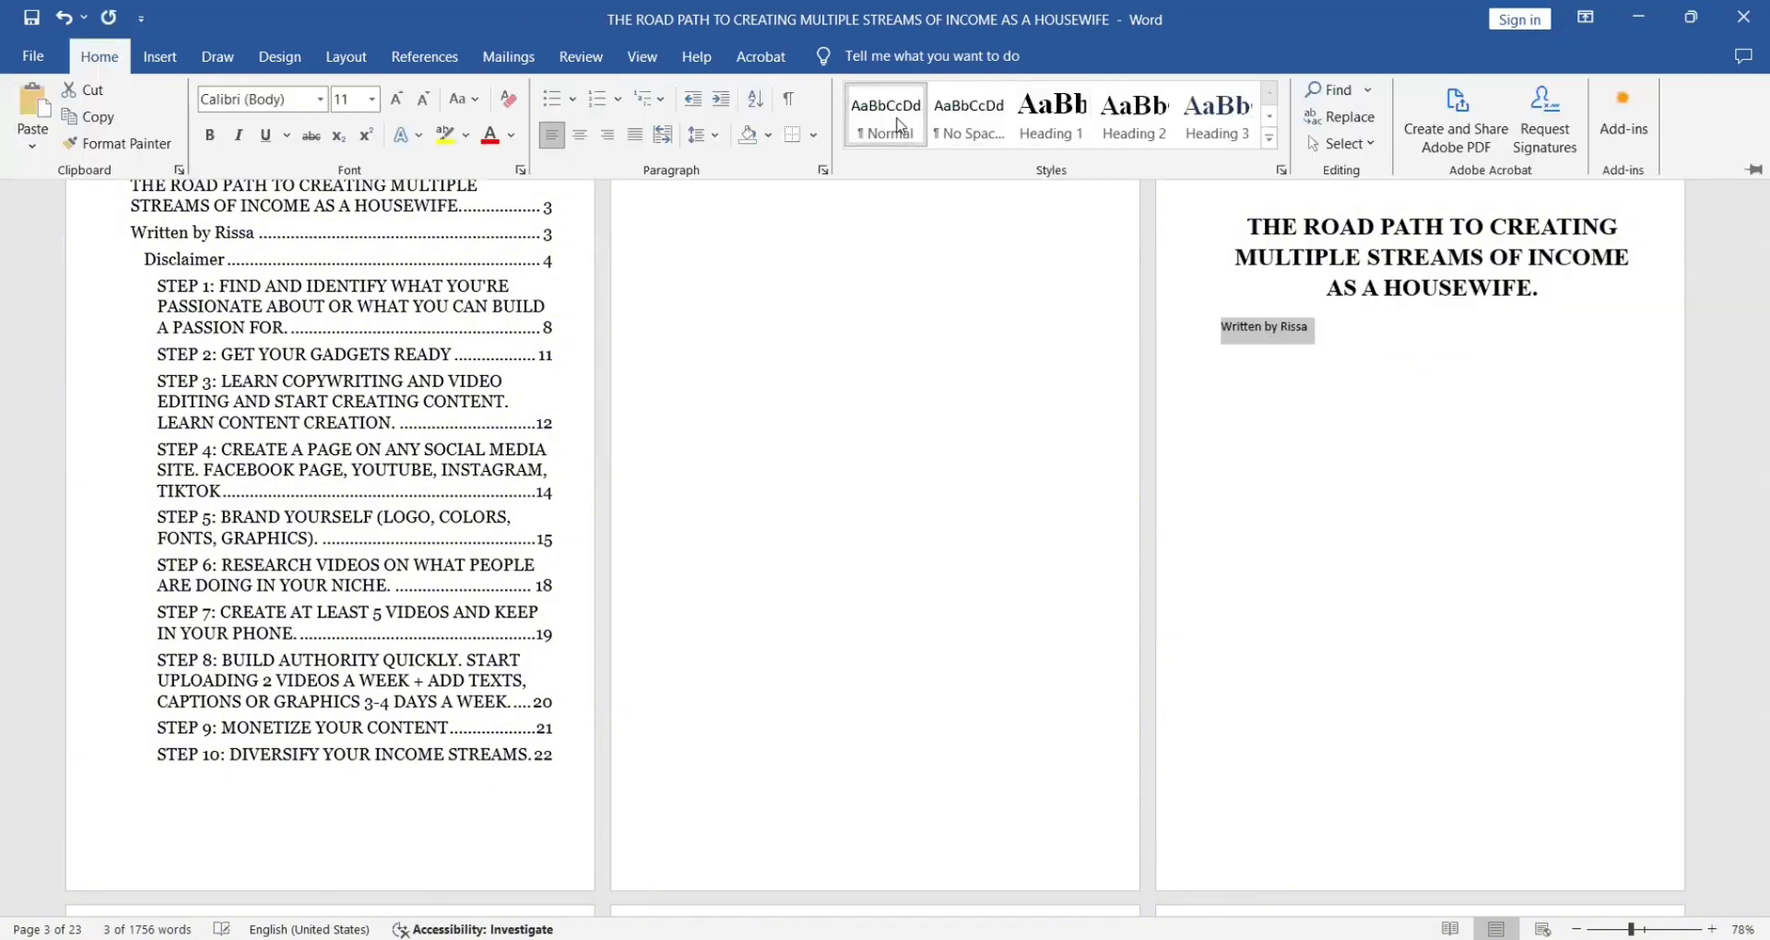
pyautogui.click(579, 135)
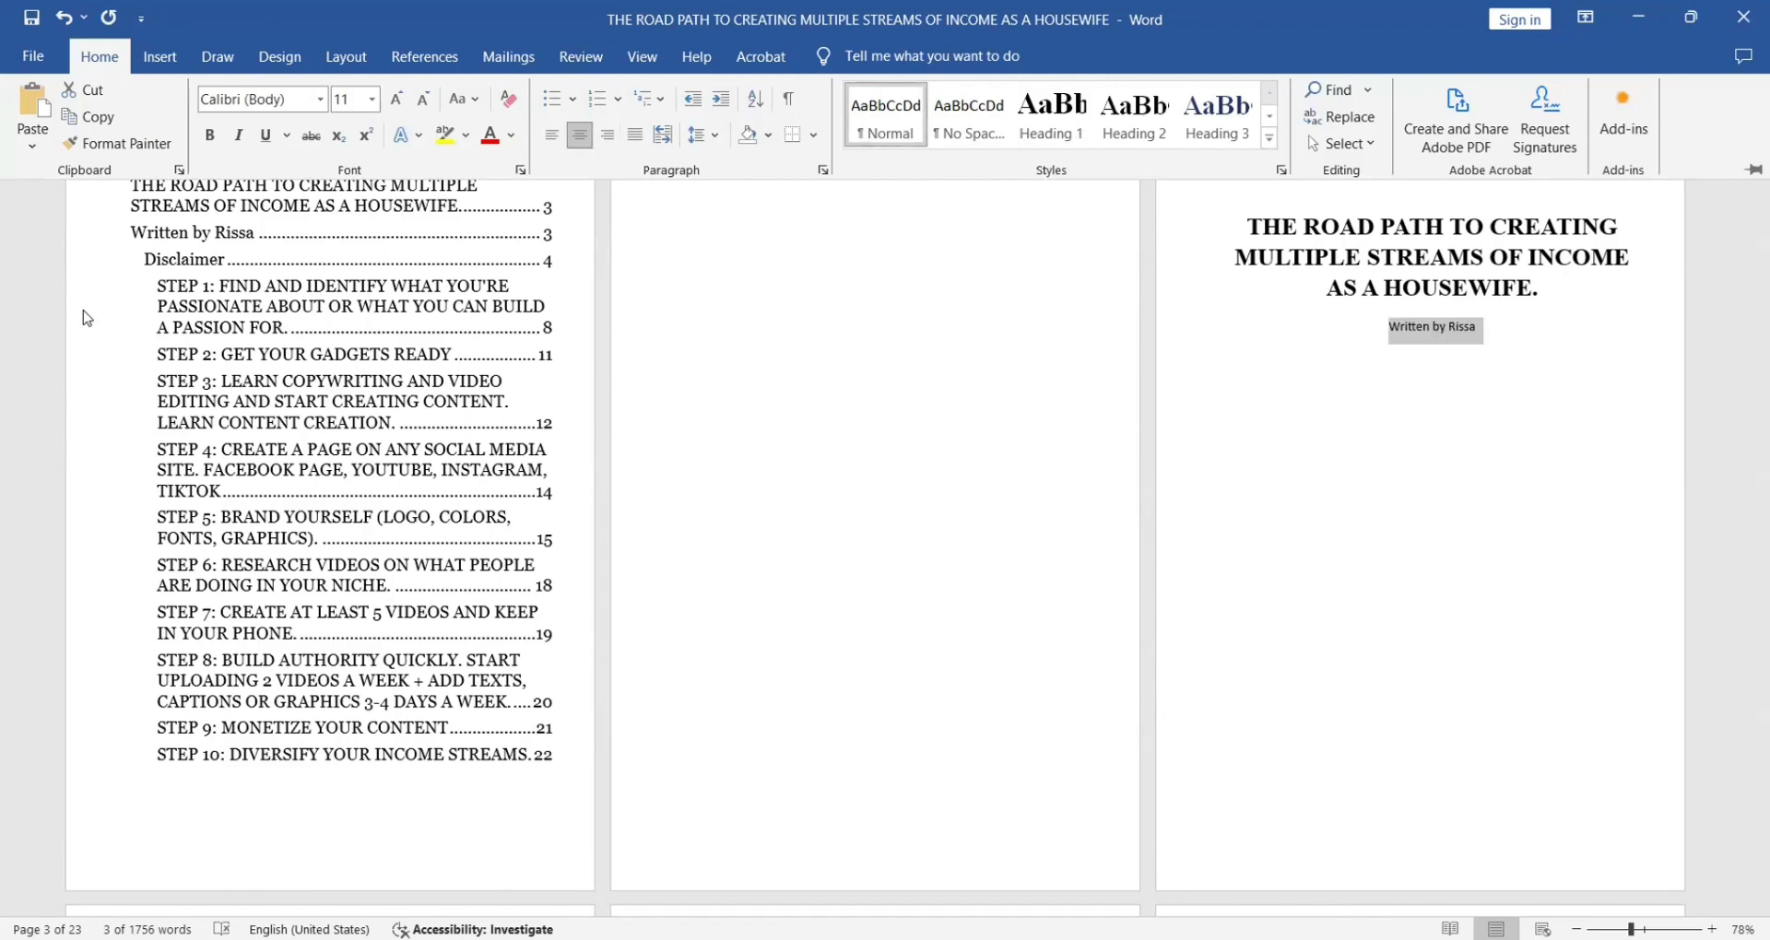
pyautogui.click(1149, 365)
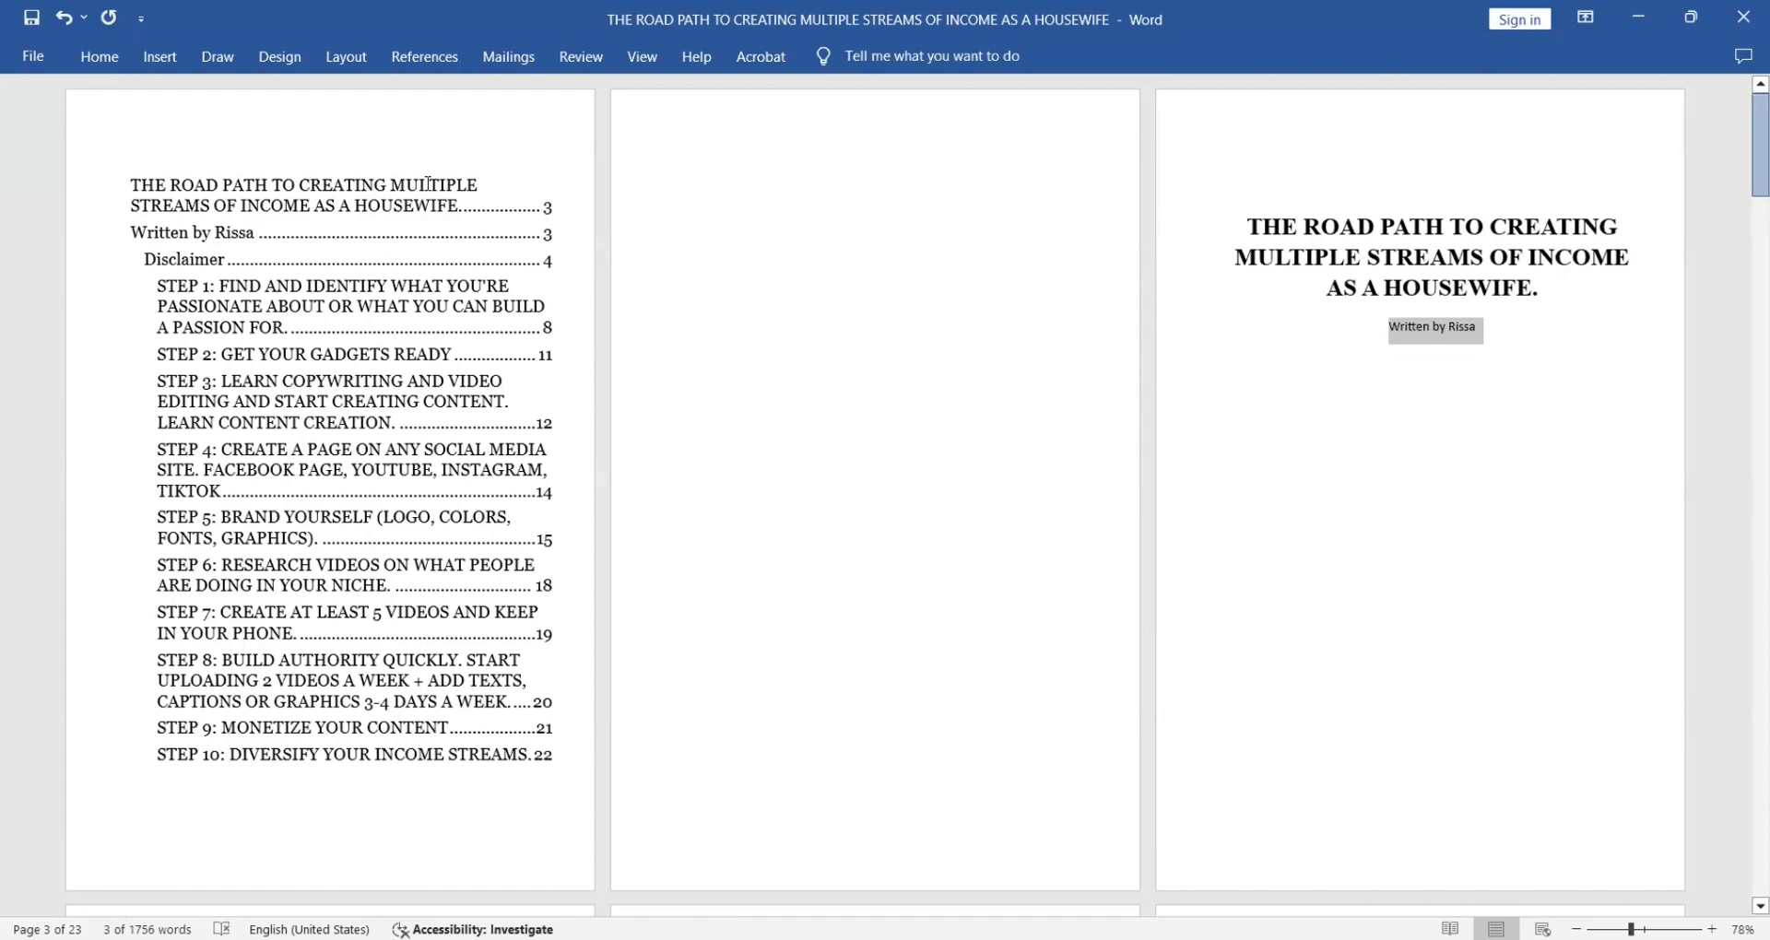
# Update the entire table of contents to reflect the byline's style change
pyautogui.click(152, 153)
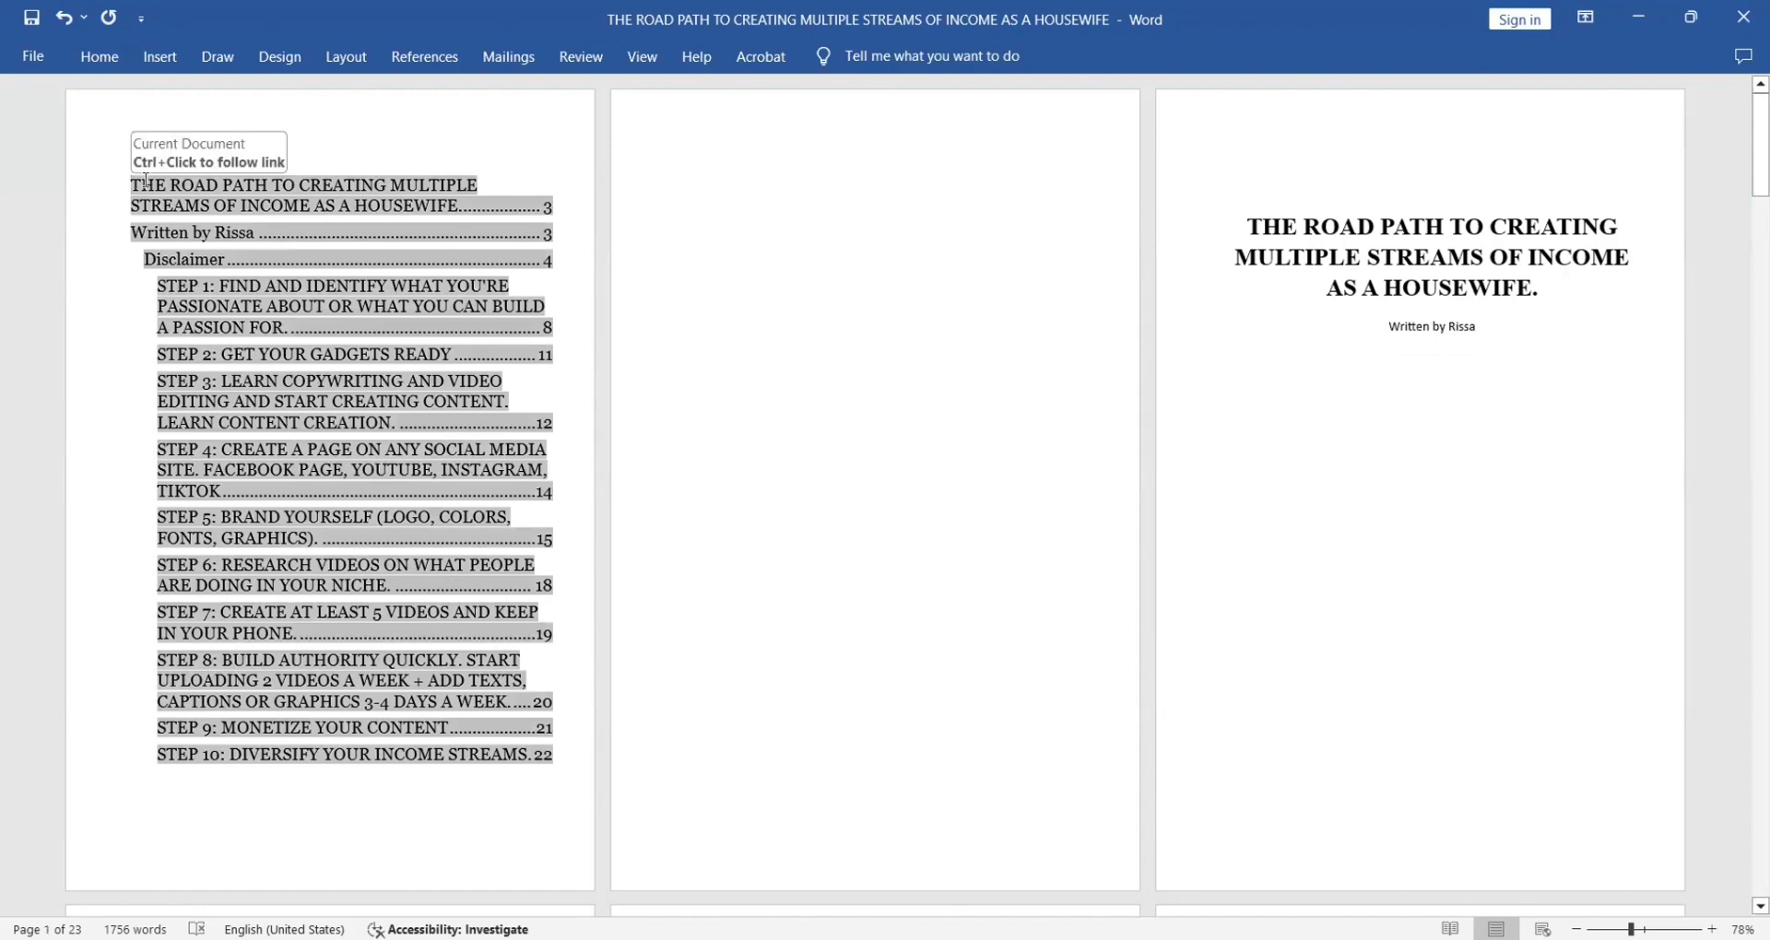
pyautogui.rightClick(147, 189)
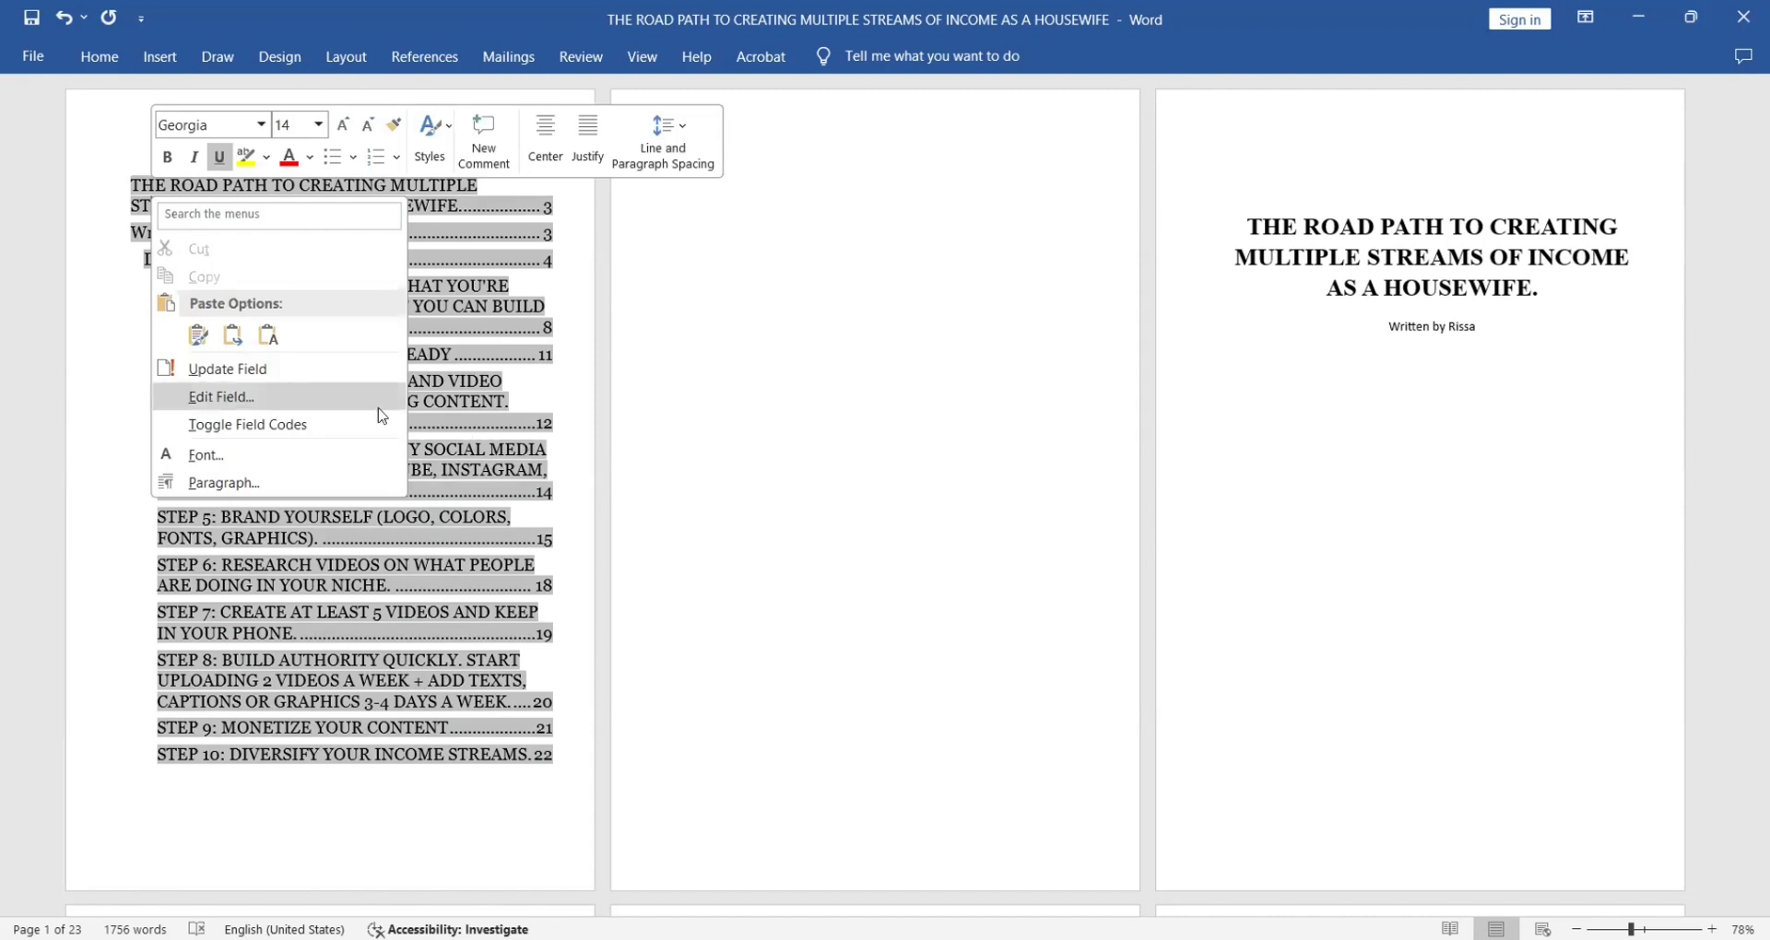
pyautogui.click(297, 372)
pyautogui.click(733, 479)
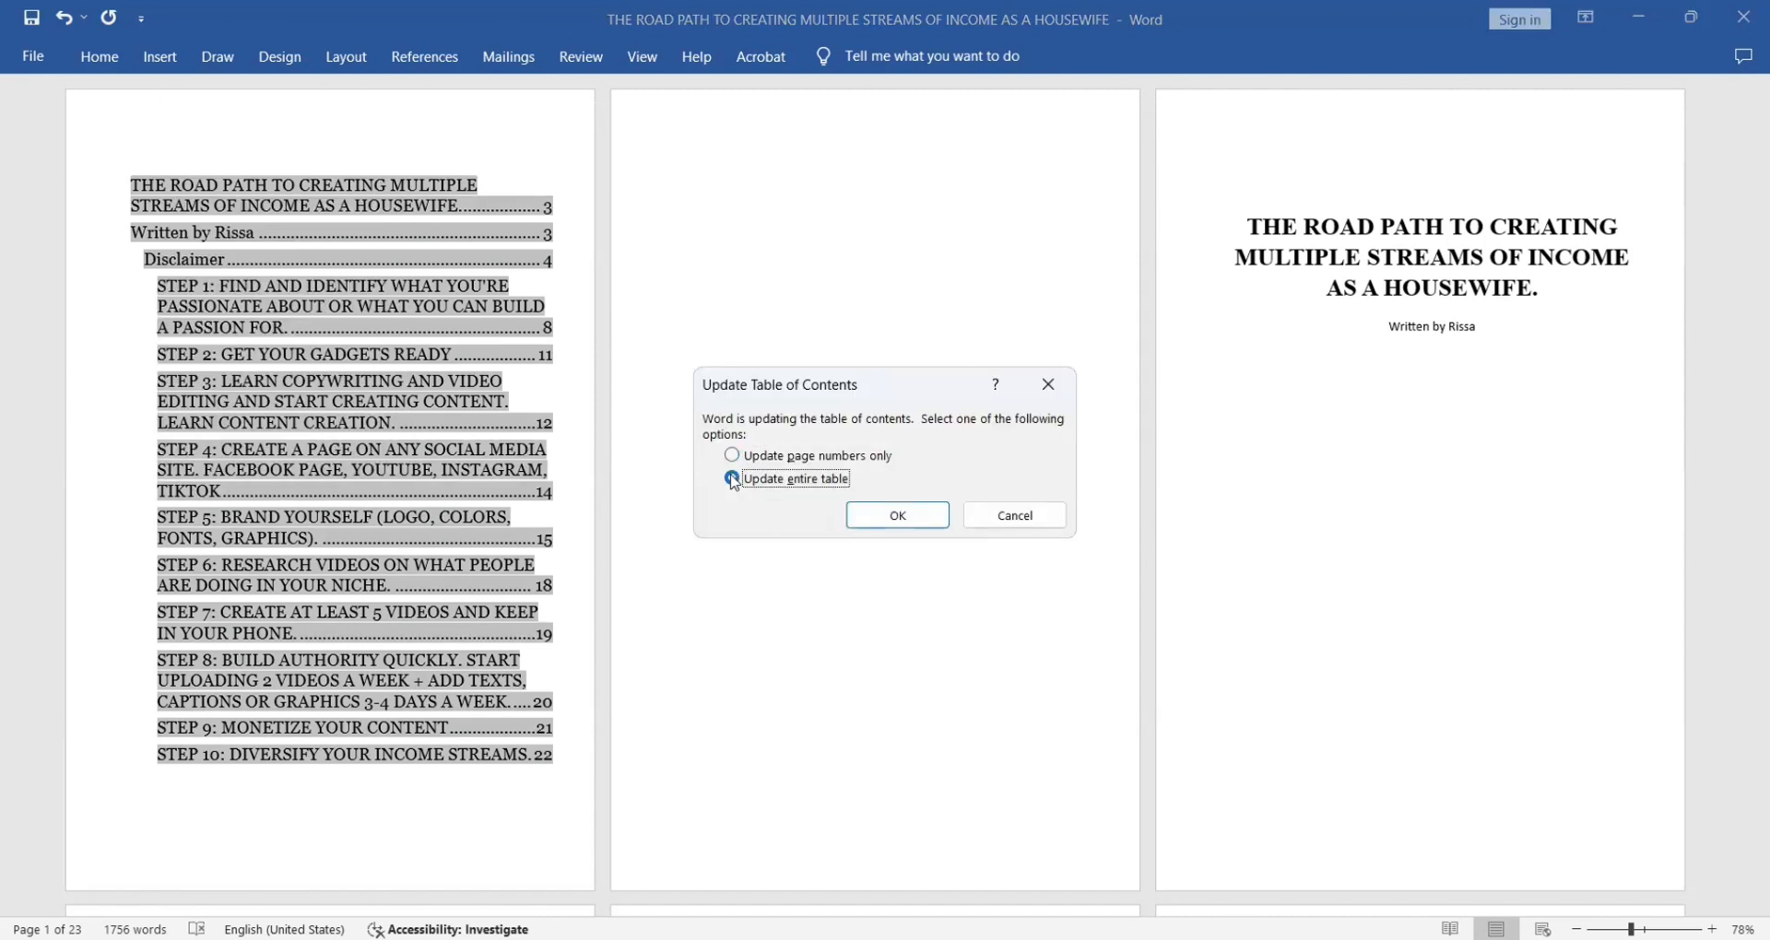
pyautogui.click(927, 522)
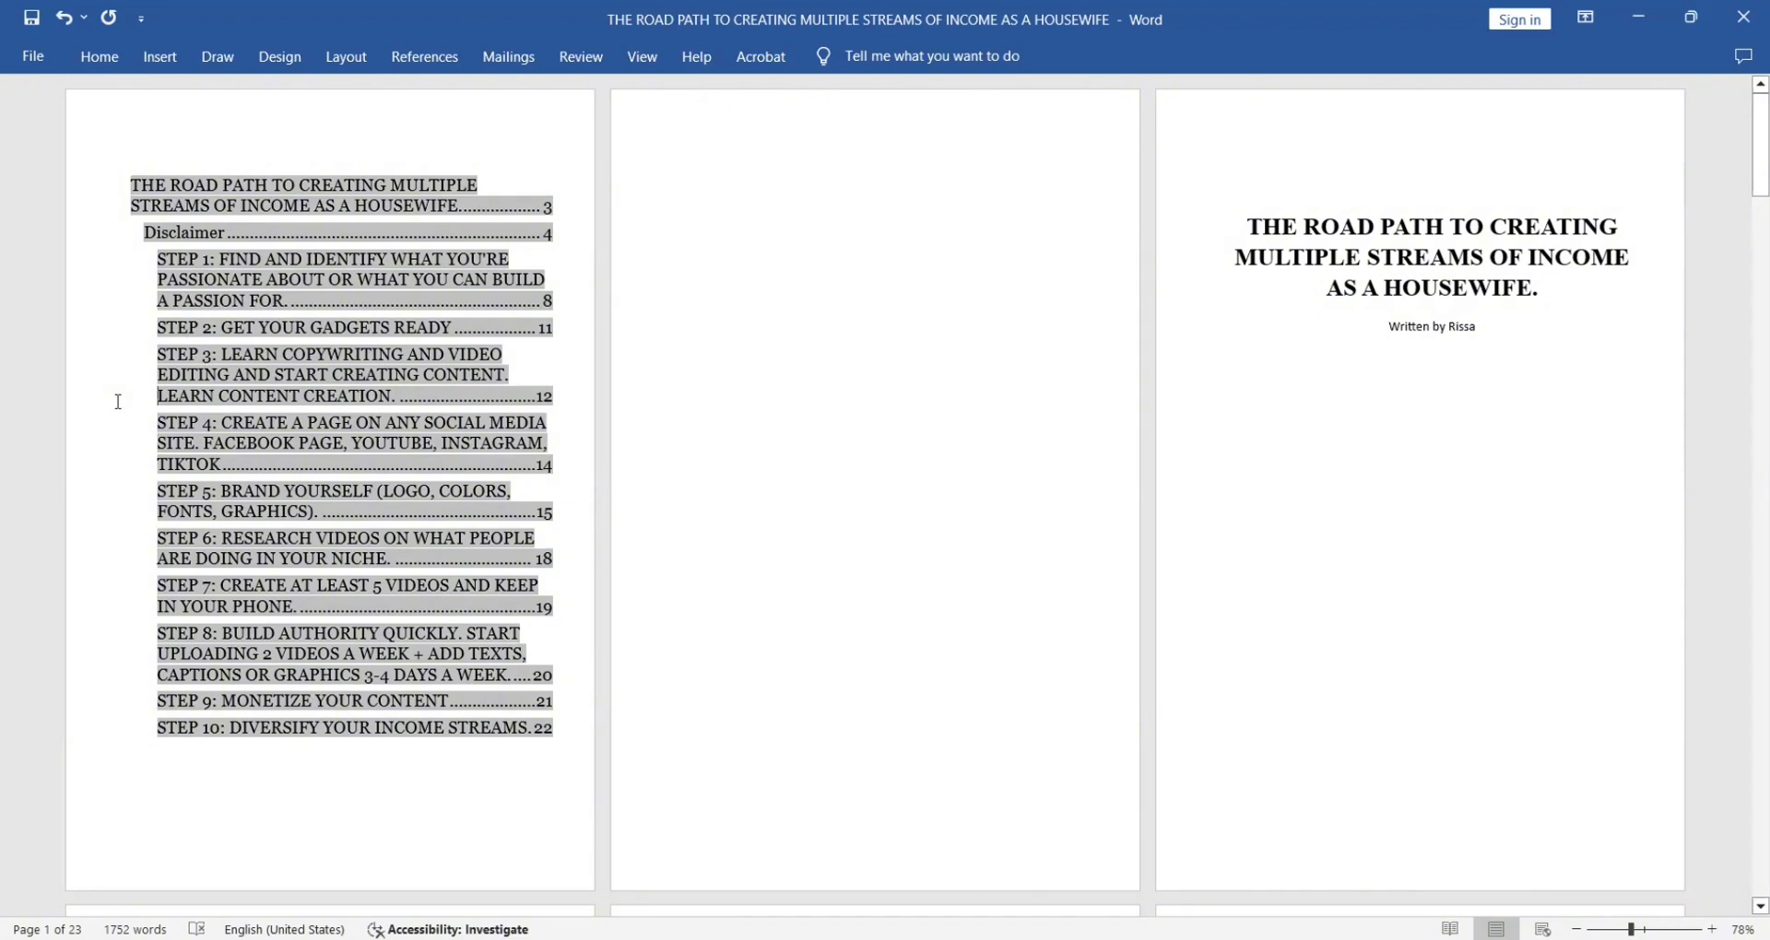
pyautogui.click(556, 794)
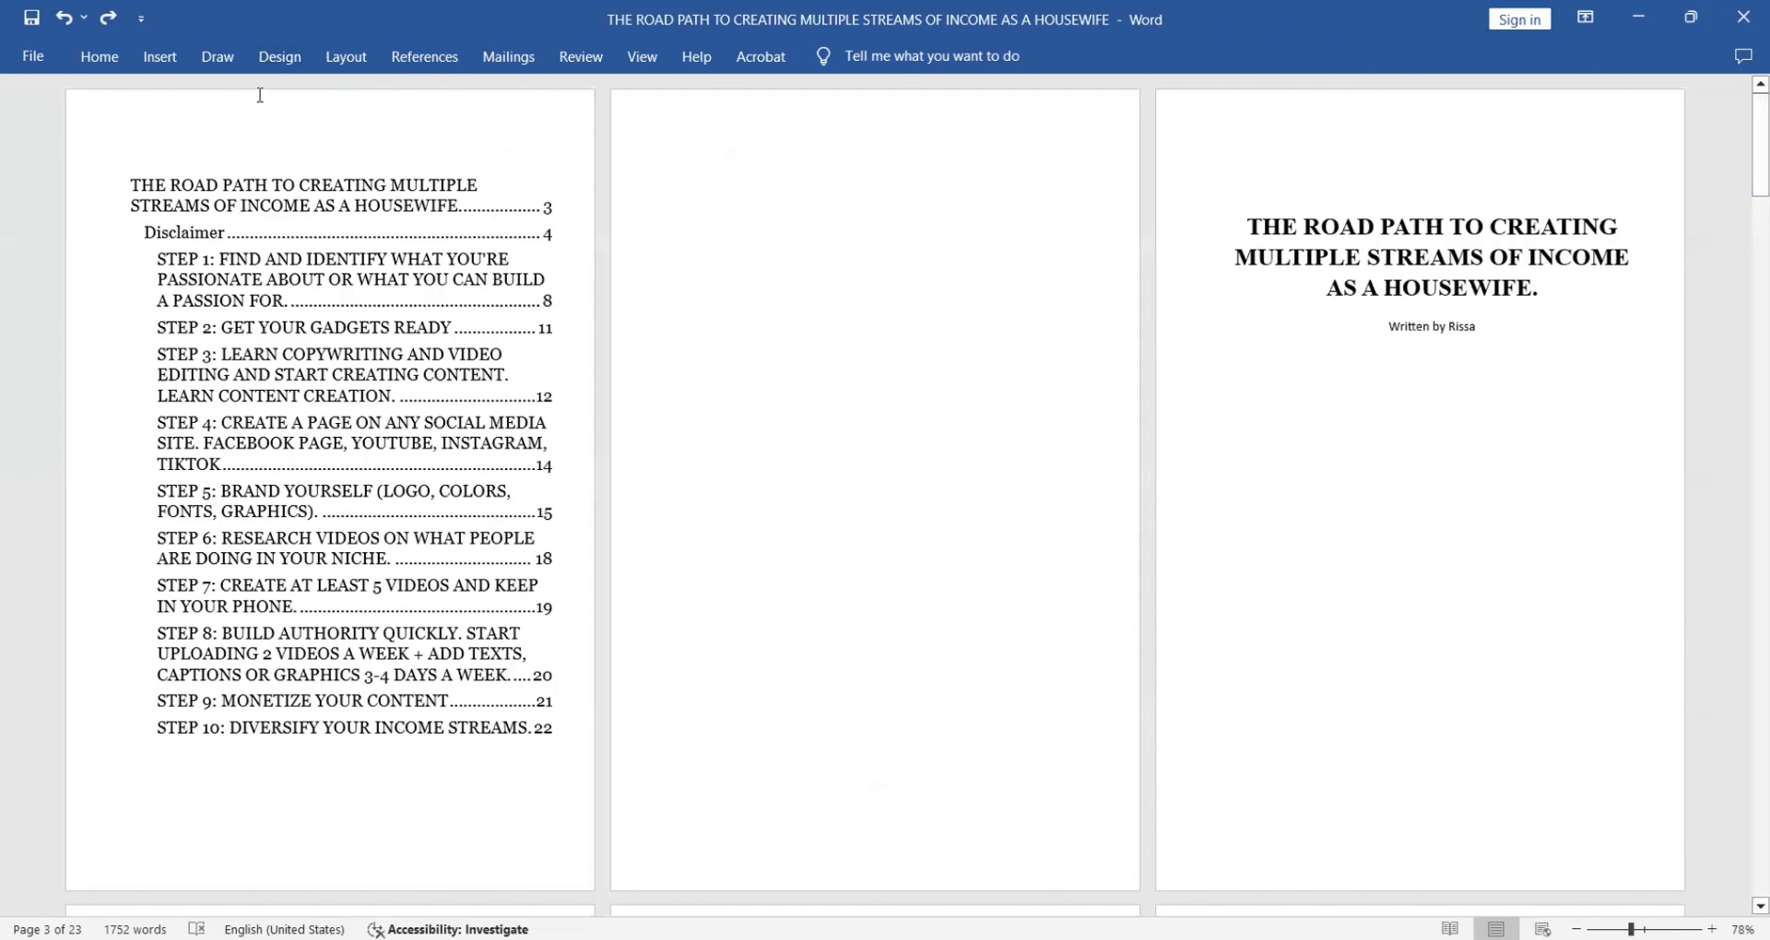
# Insert a Blank header reading "The road path to creating multiple streams of income as a housewife."
pyautogui.click(160, 57)
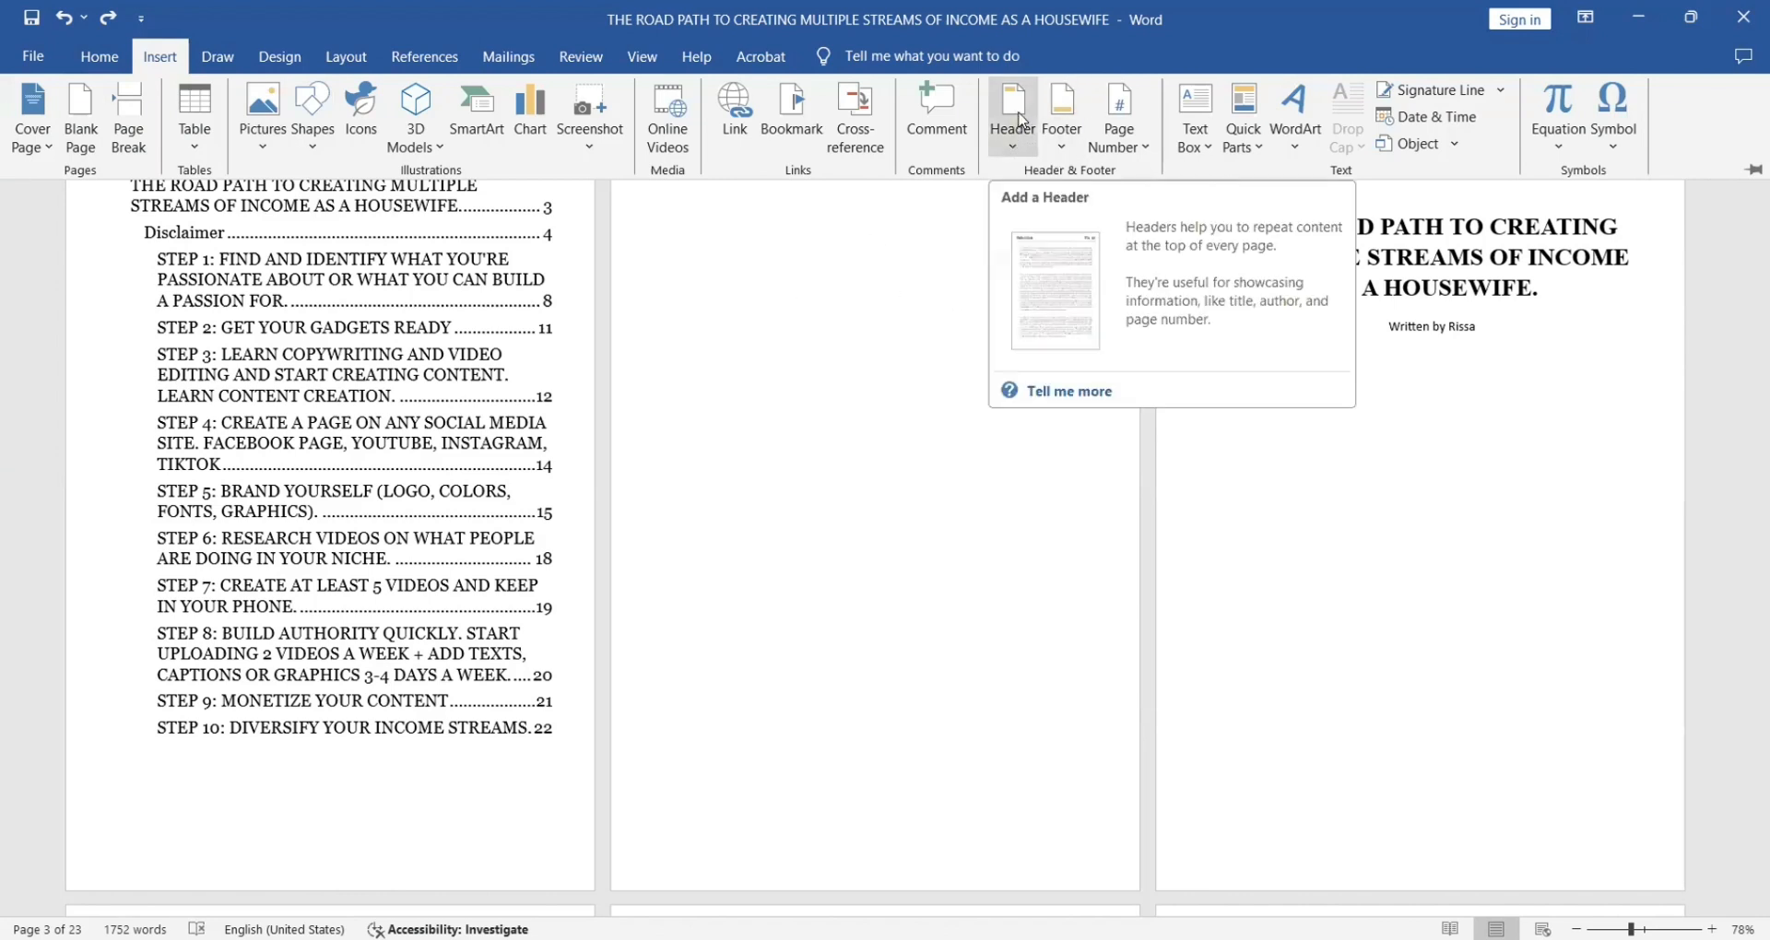
pyautogui.click(1018, 120)
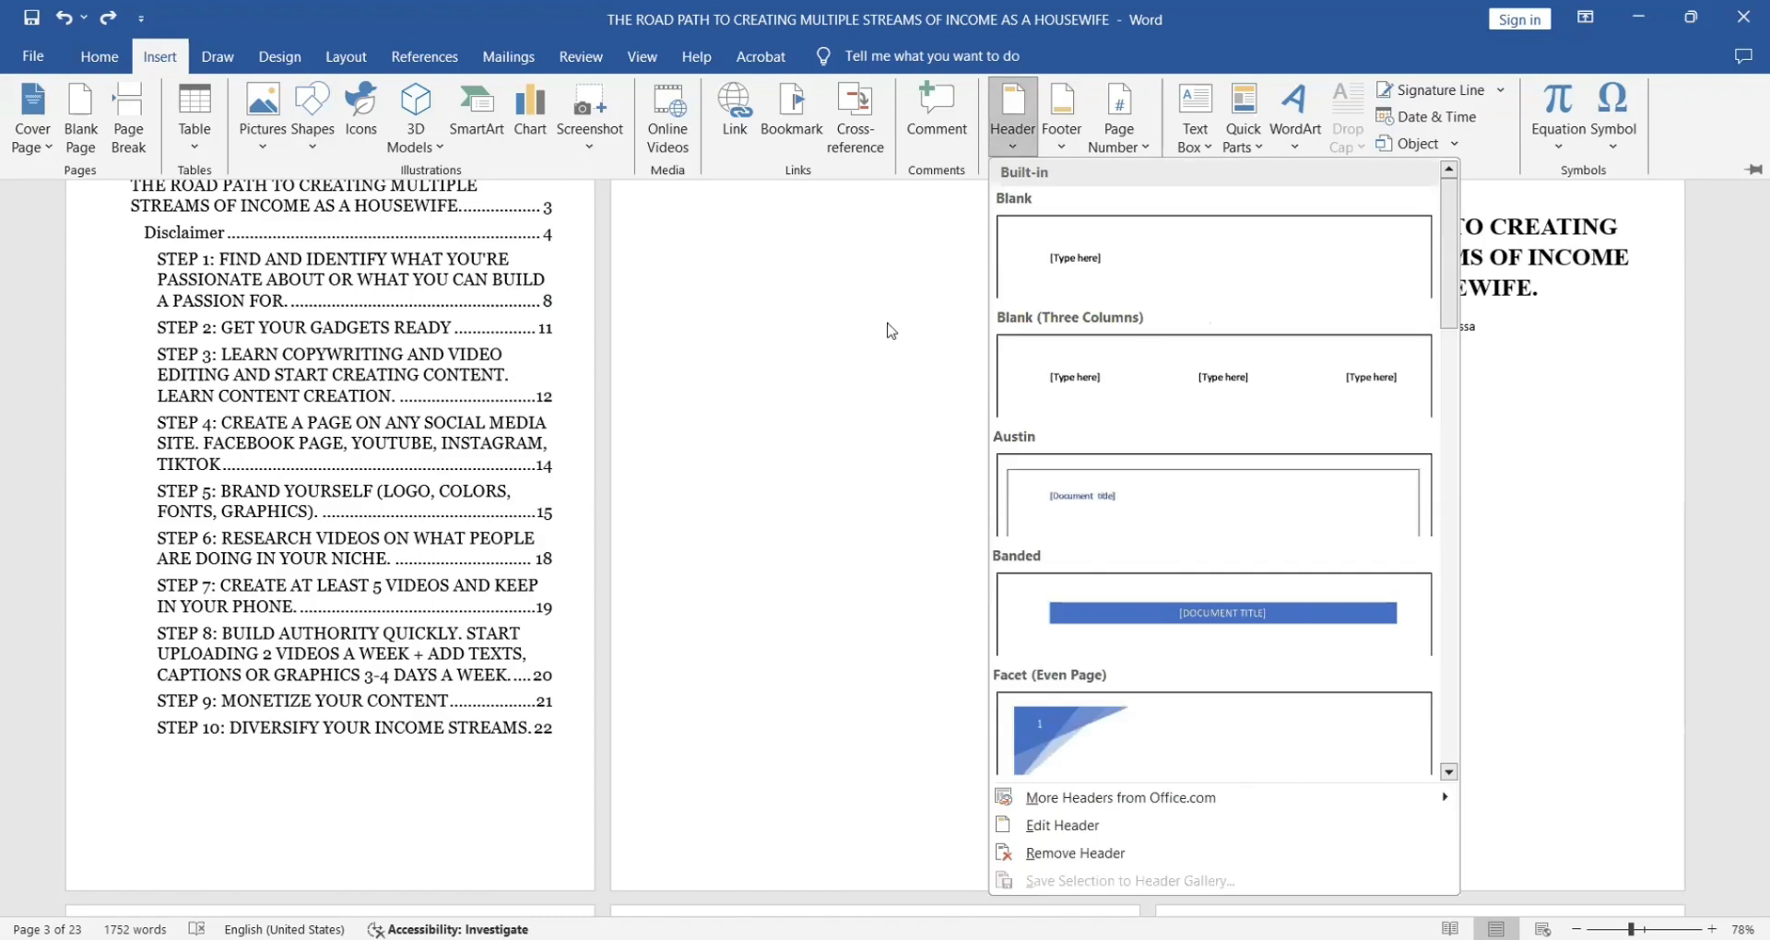
pyautogui.click(1248, 261)
pyautogui.click(205, 136)
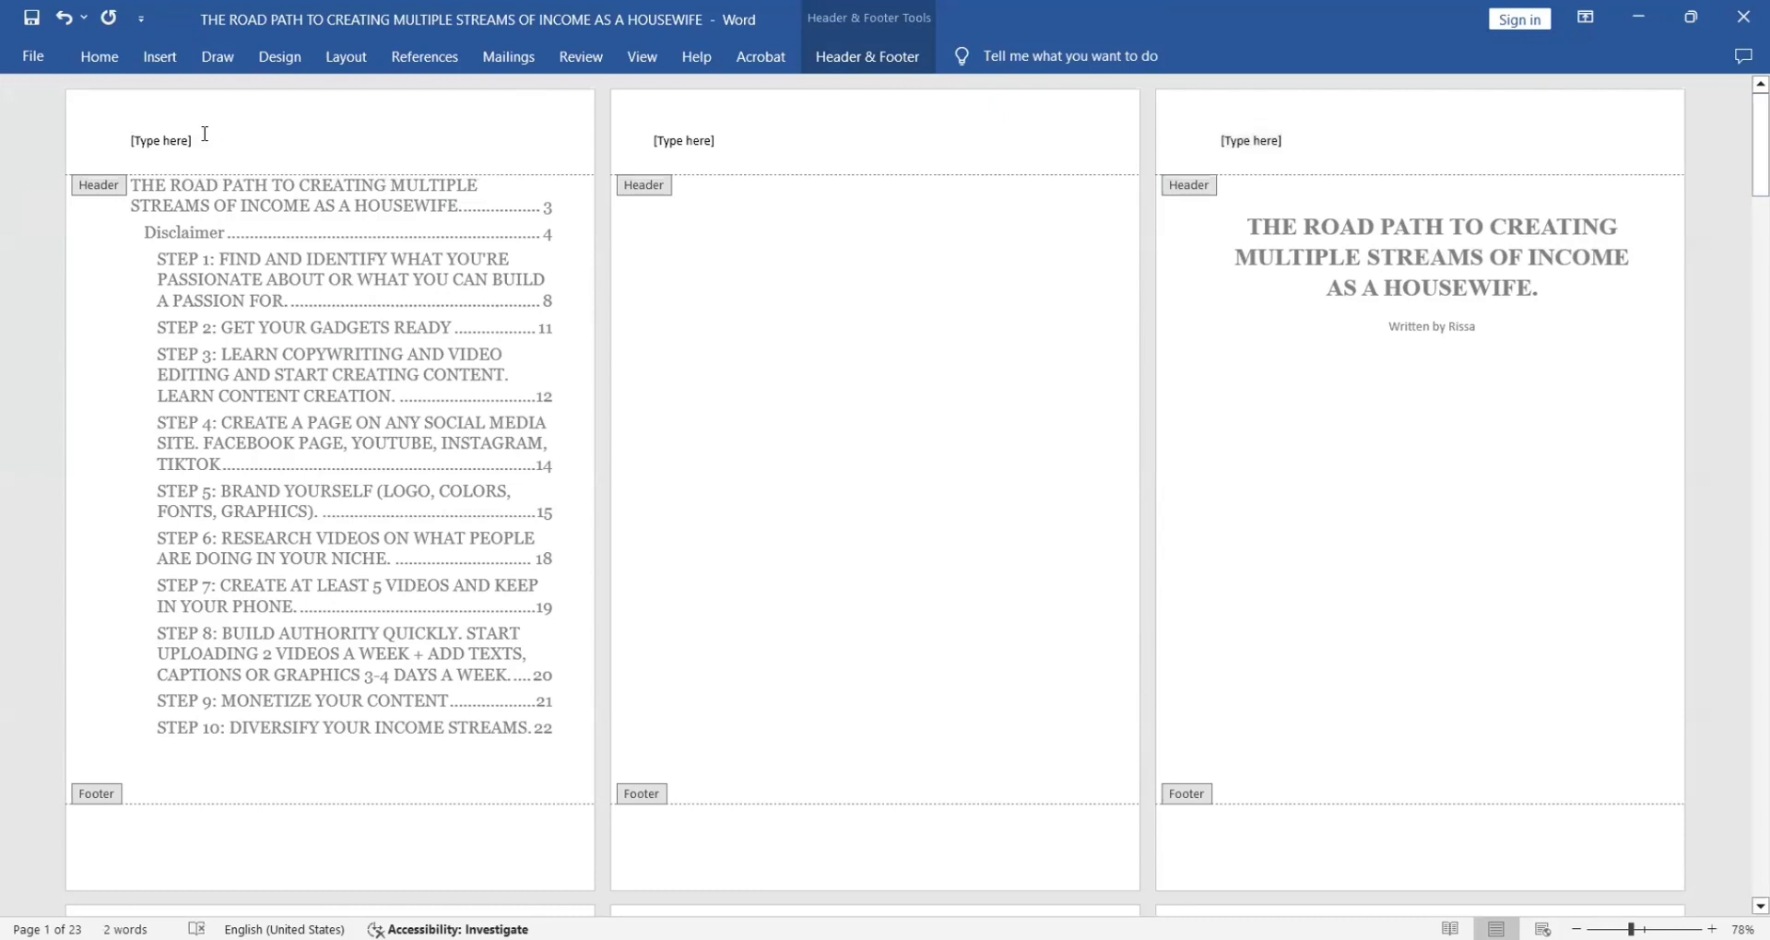
pyautogui.write('T')
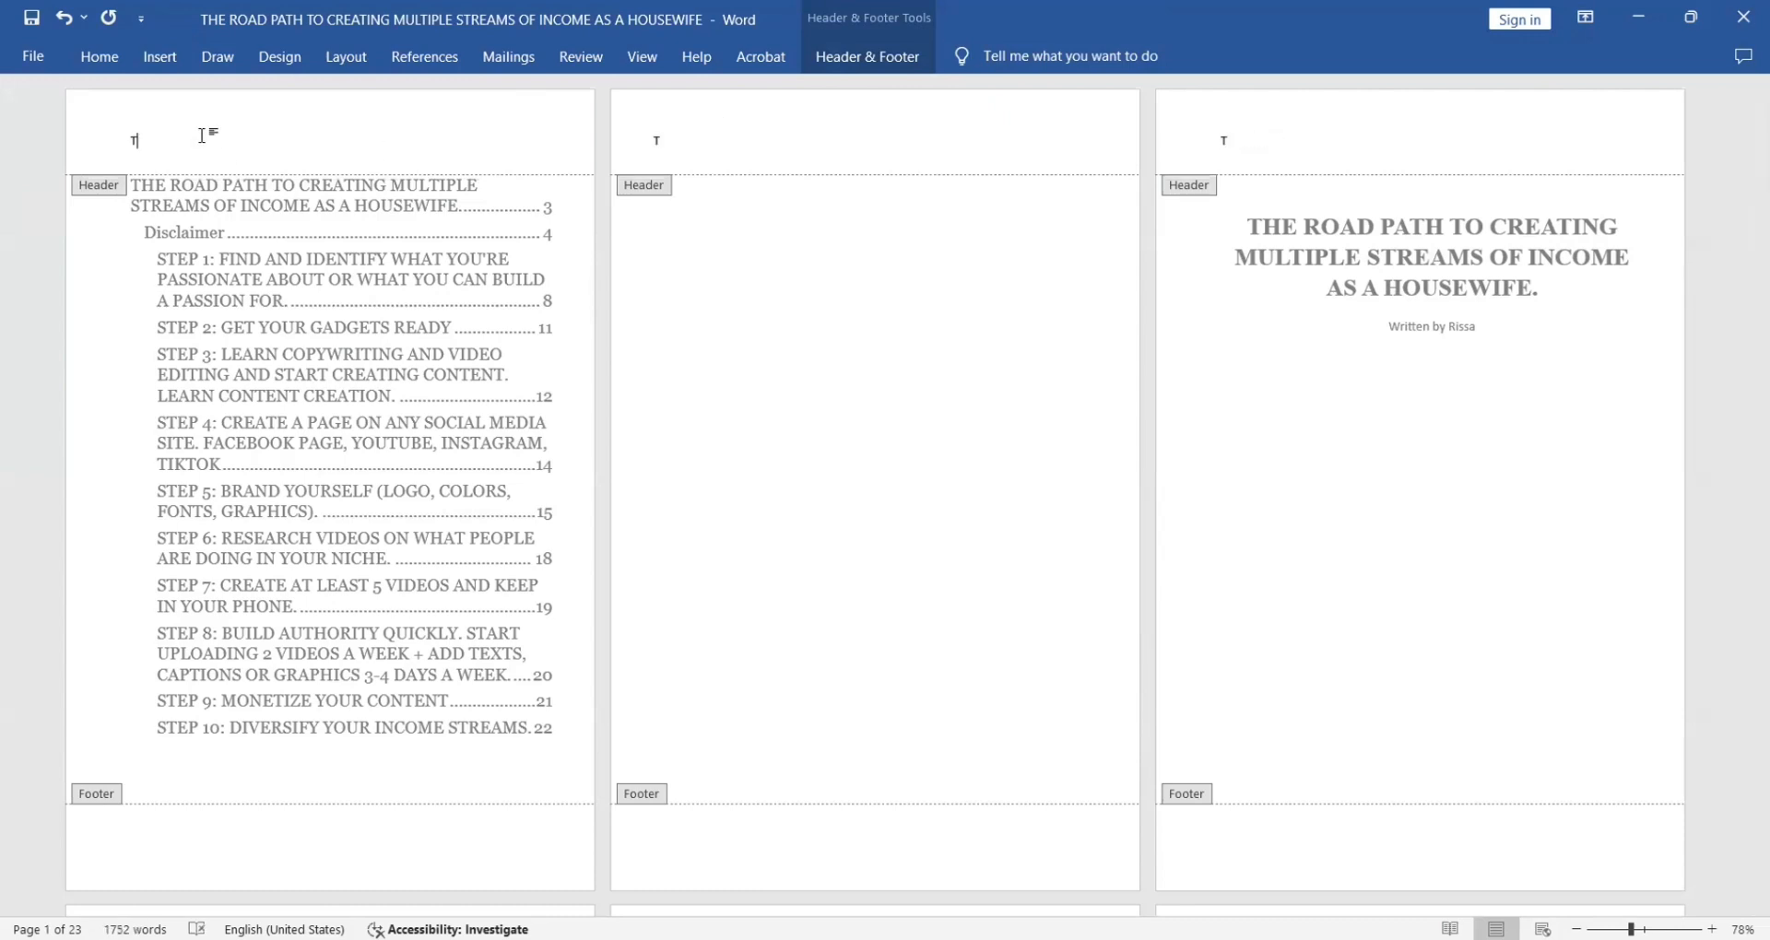
pyautogui.write('he road path to creating multi')
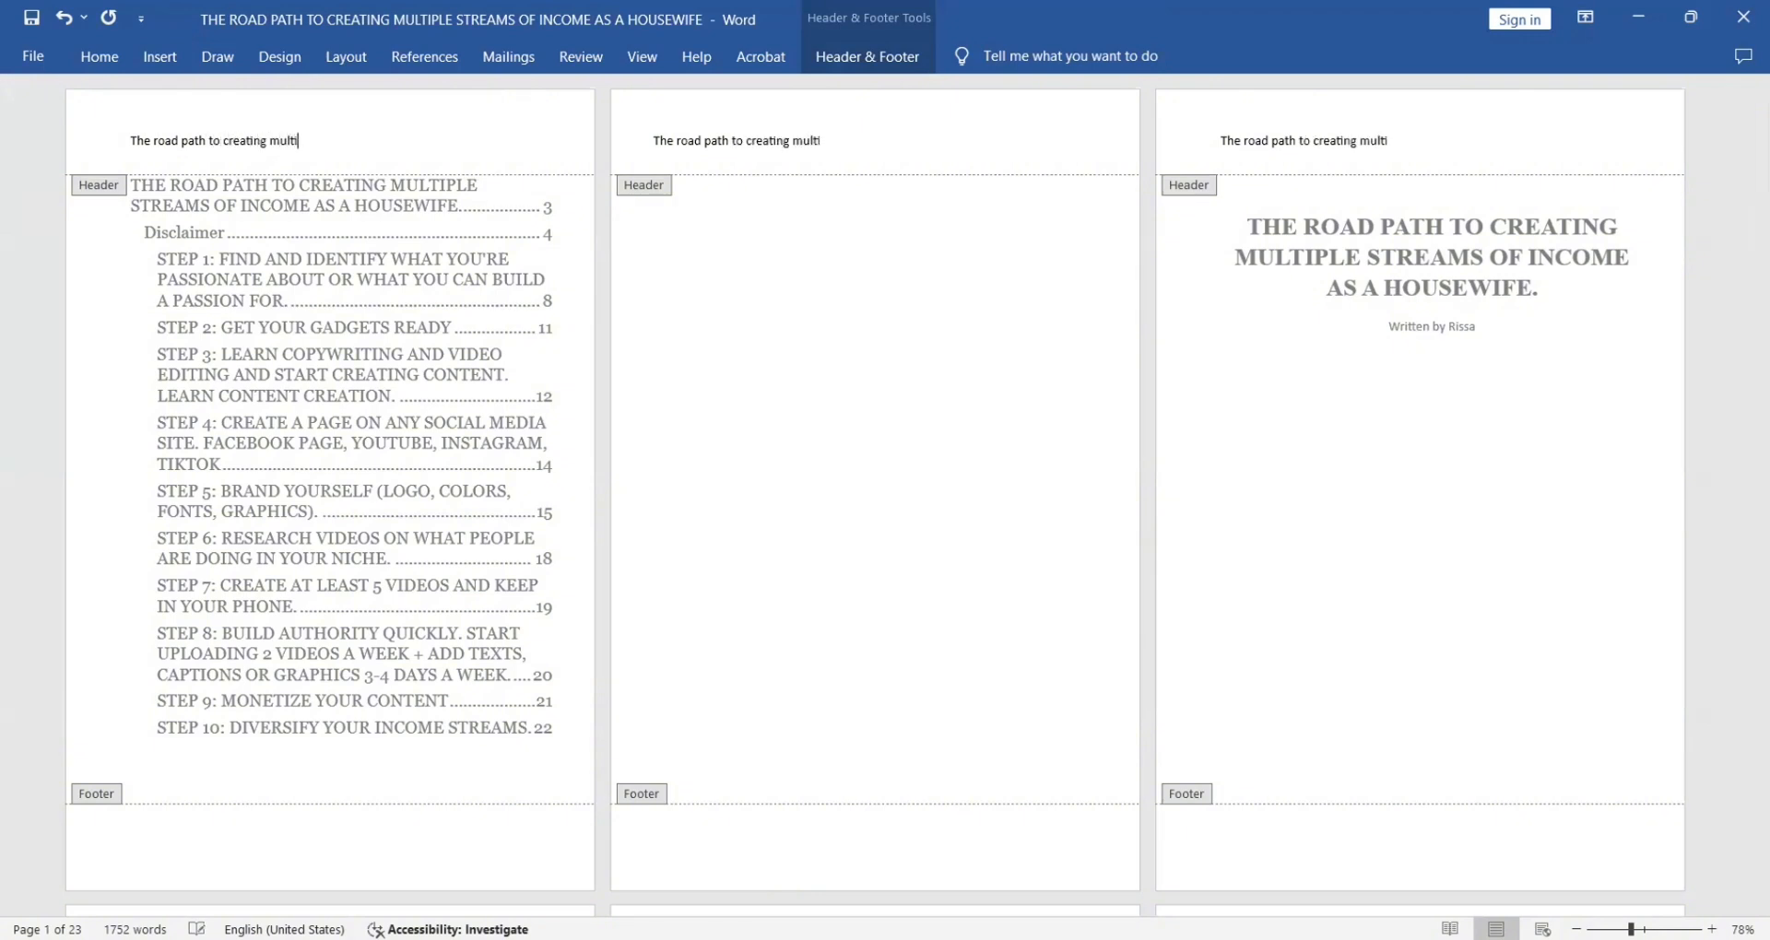
pyautogui.write('ple streams of income')
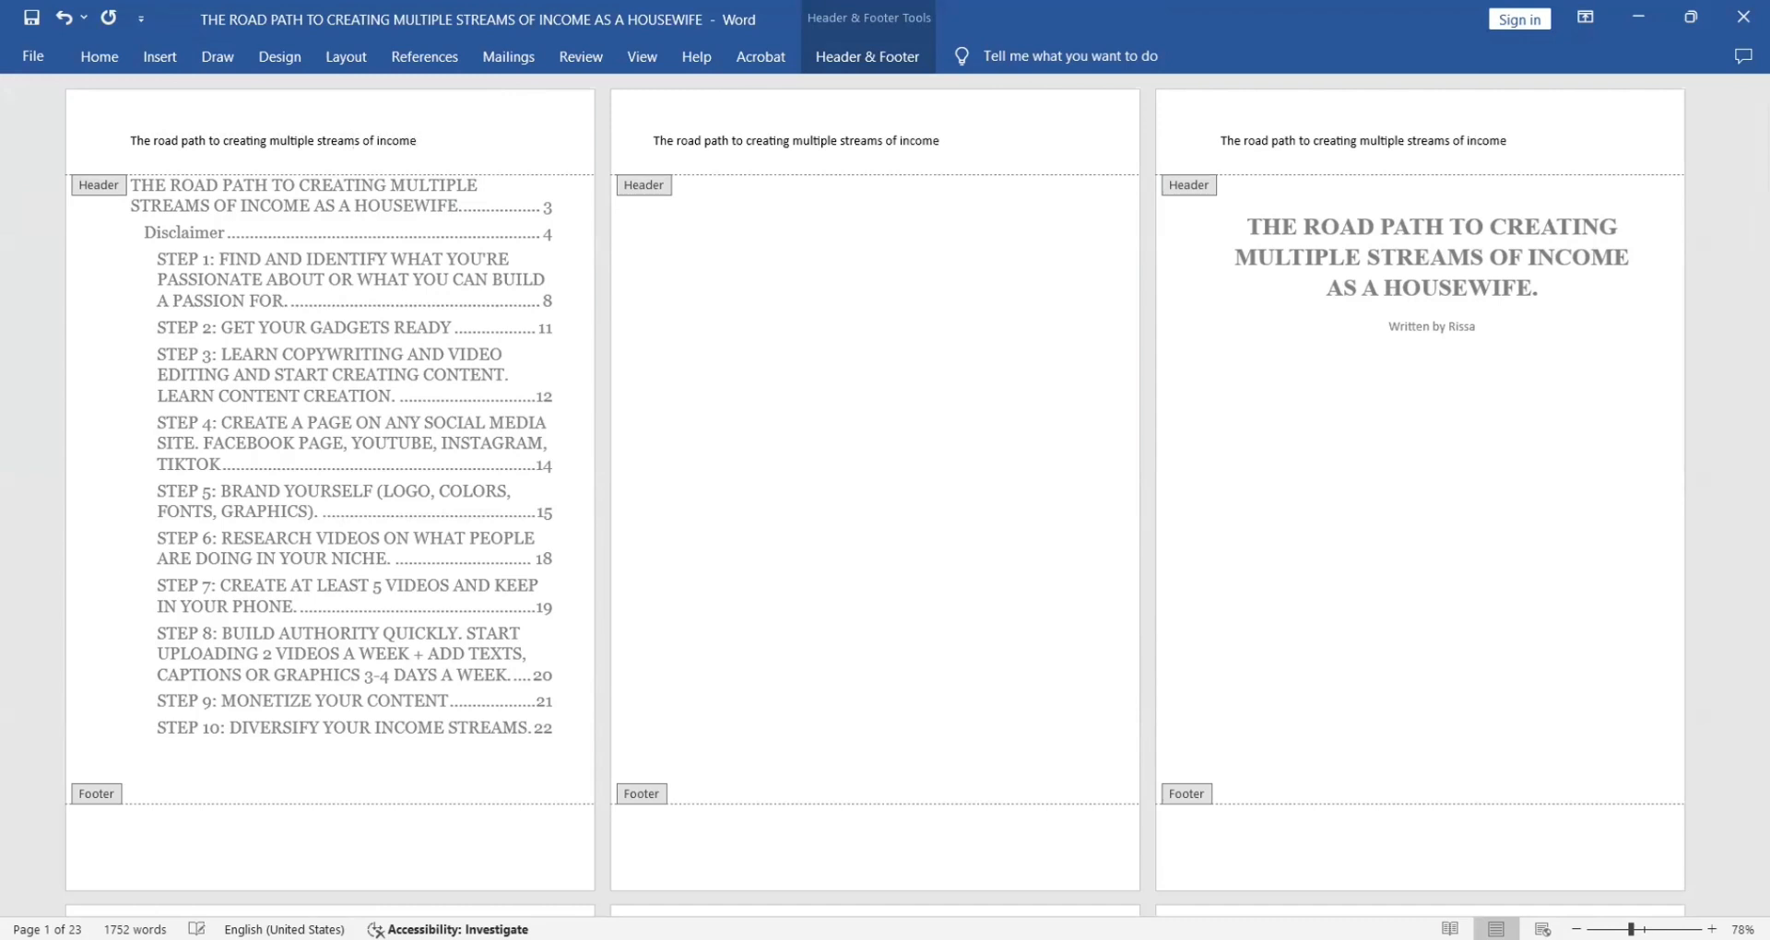
pyautogui.write(' as a housewife')
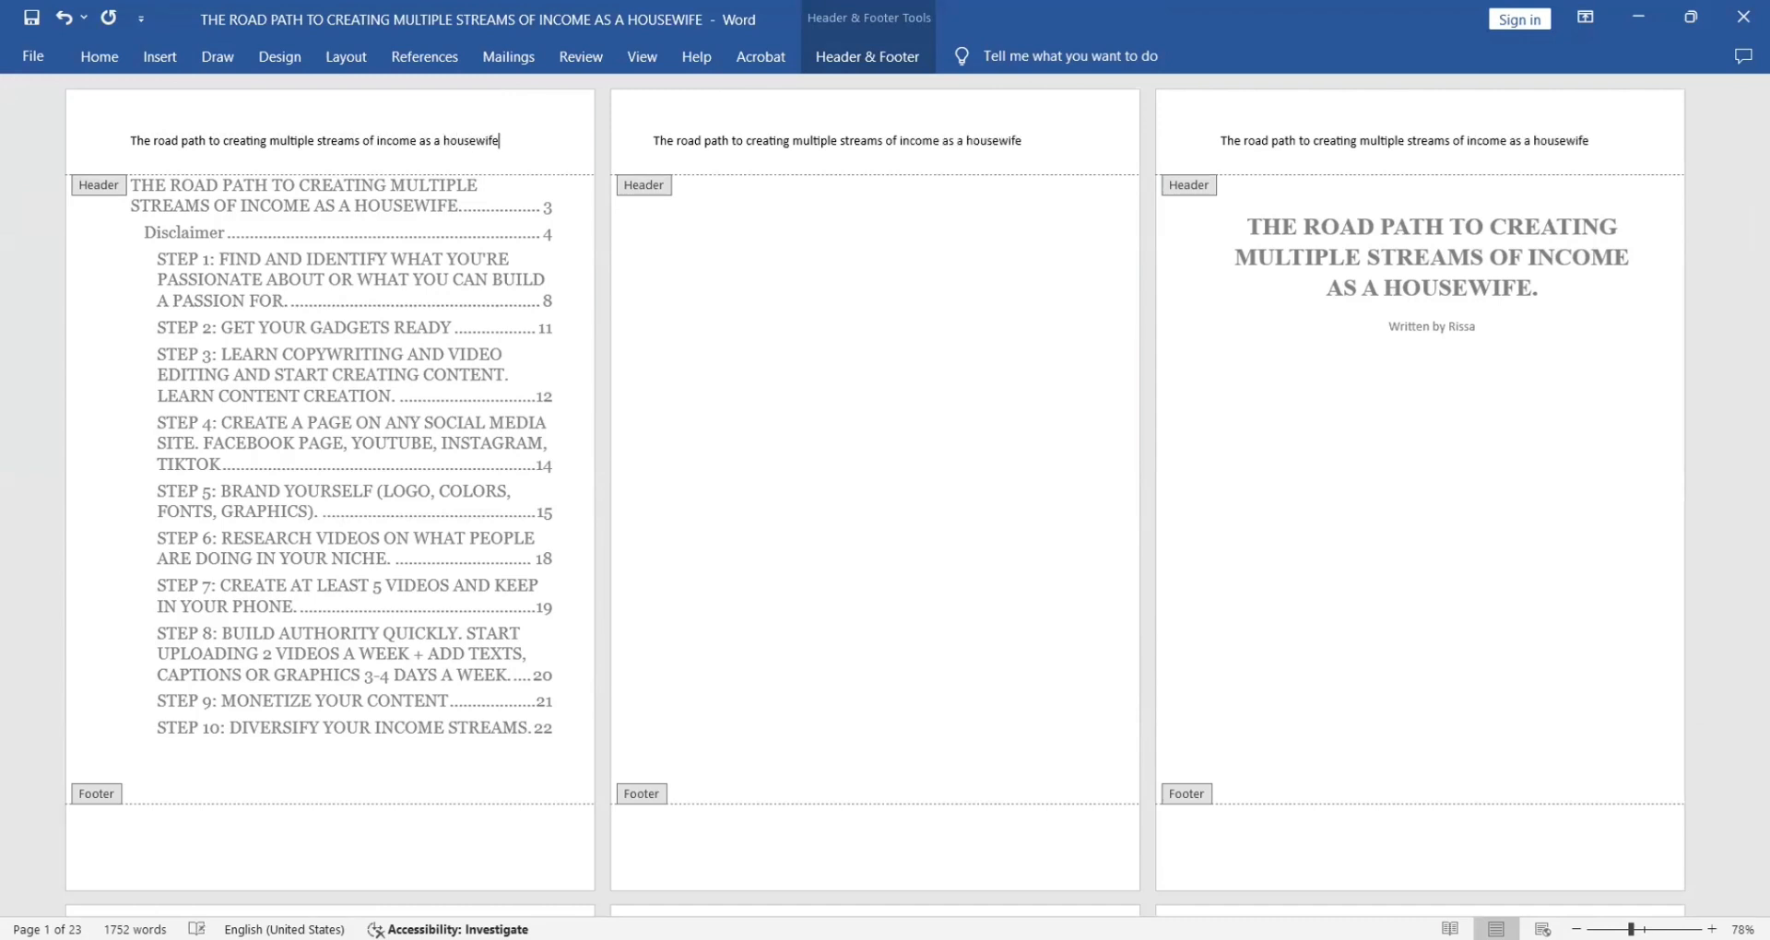
pyautogui.write('.')
# Center the header text, set its font size to 8 pt and make it bold
pyautogui.moveTo(509, 140); pyautogui.dragTo(130, 138)
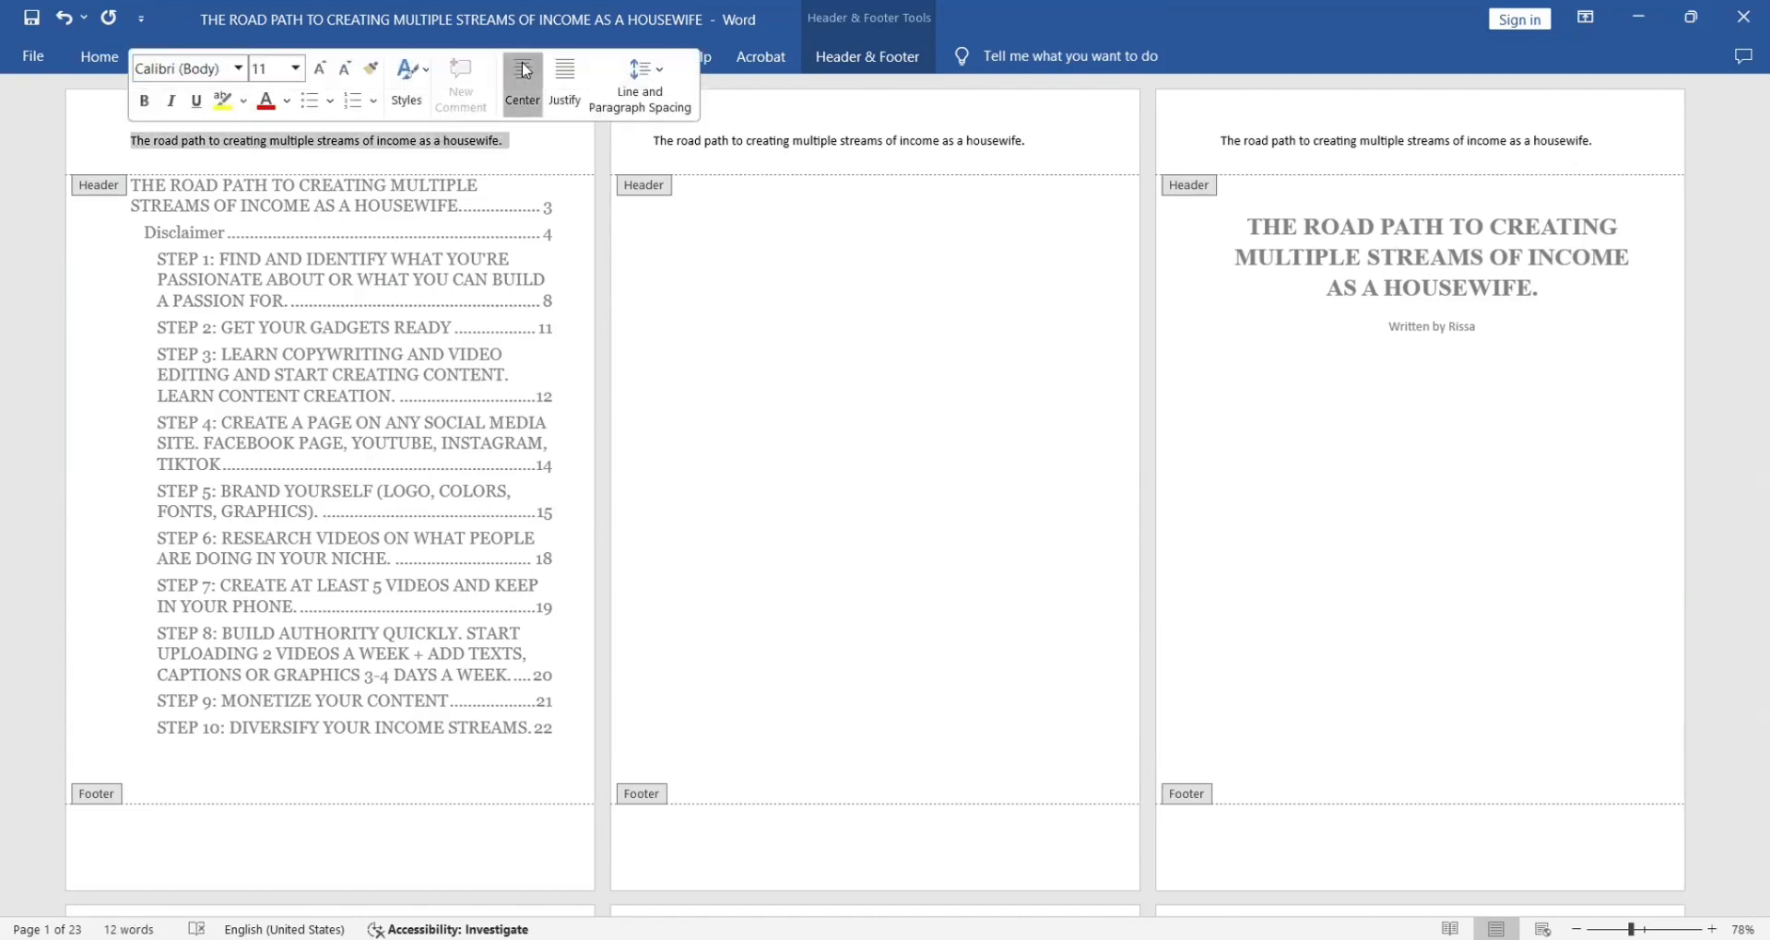
pyautogui.click(522, 85)
pyautogui.click(295, 68)
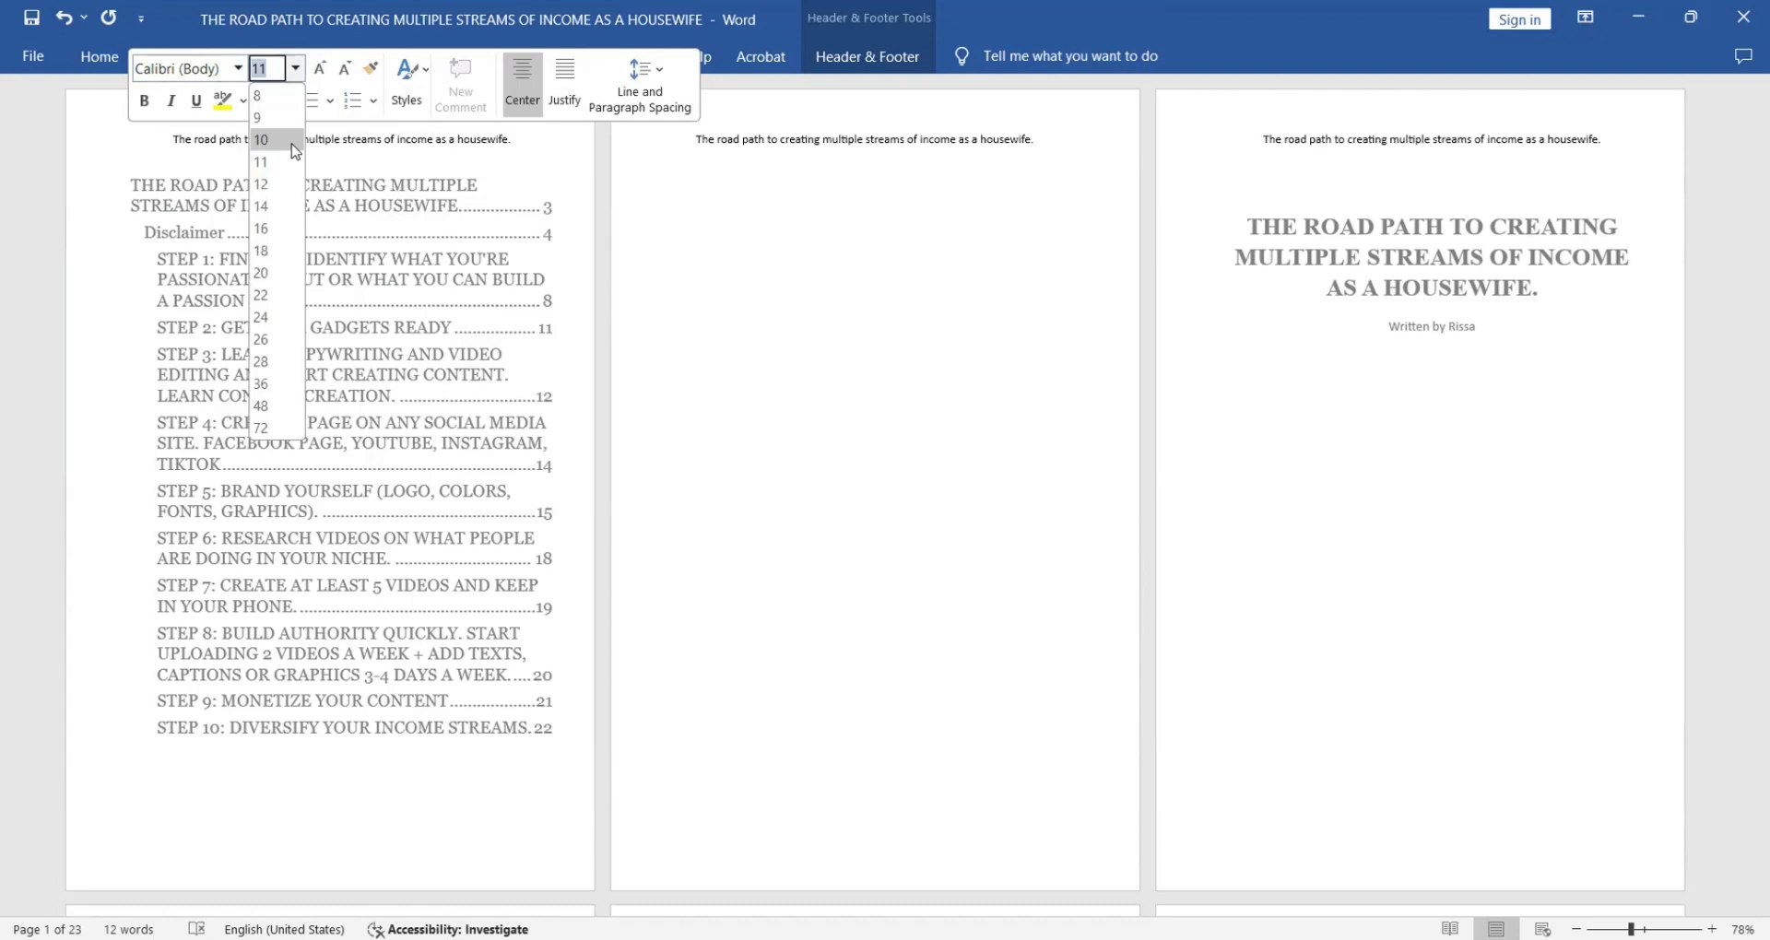
pyautogui.click(259, 96)
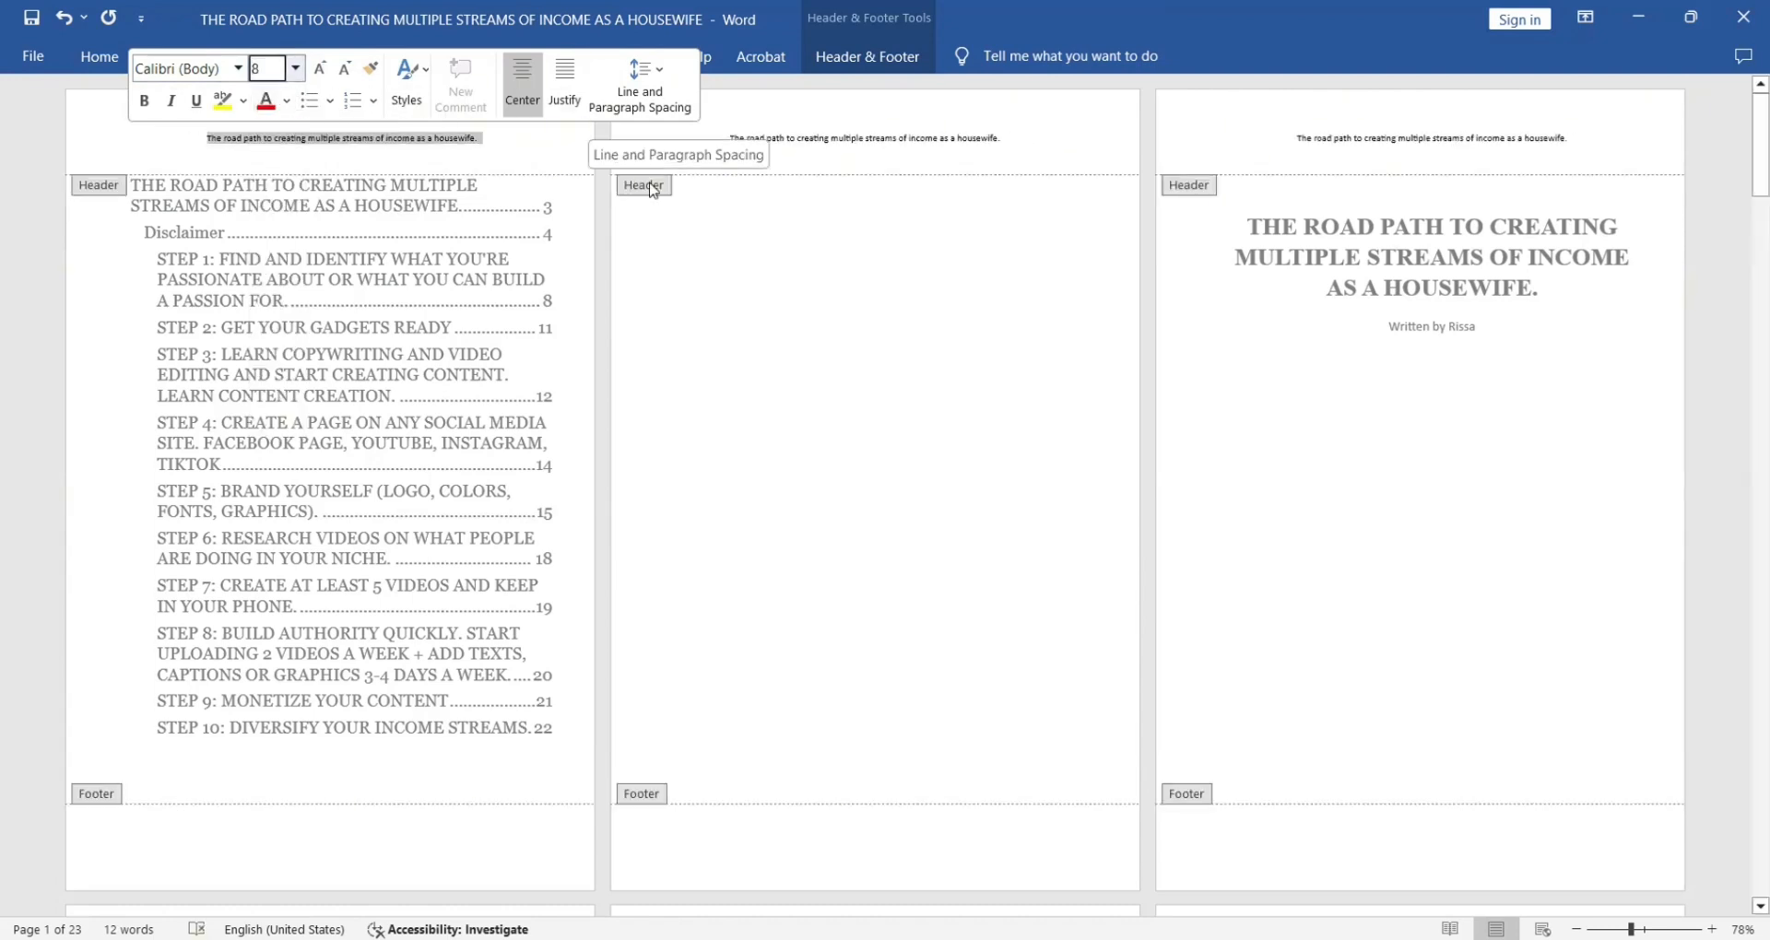
pyautogui.click(144, 100)
pyautogui.moveTo(1745, 151)
pyautogui.mouseDown()
pyautogui.moveTo(1744, 424)
pyautogui.moveTo(1745, 129)
pyautogui.mouseUp()
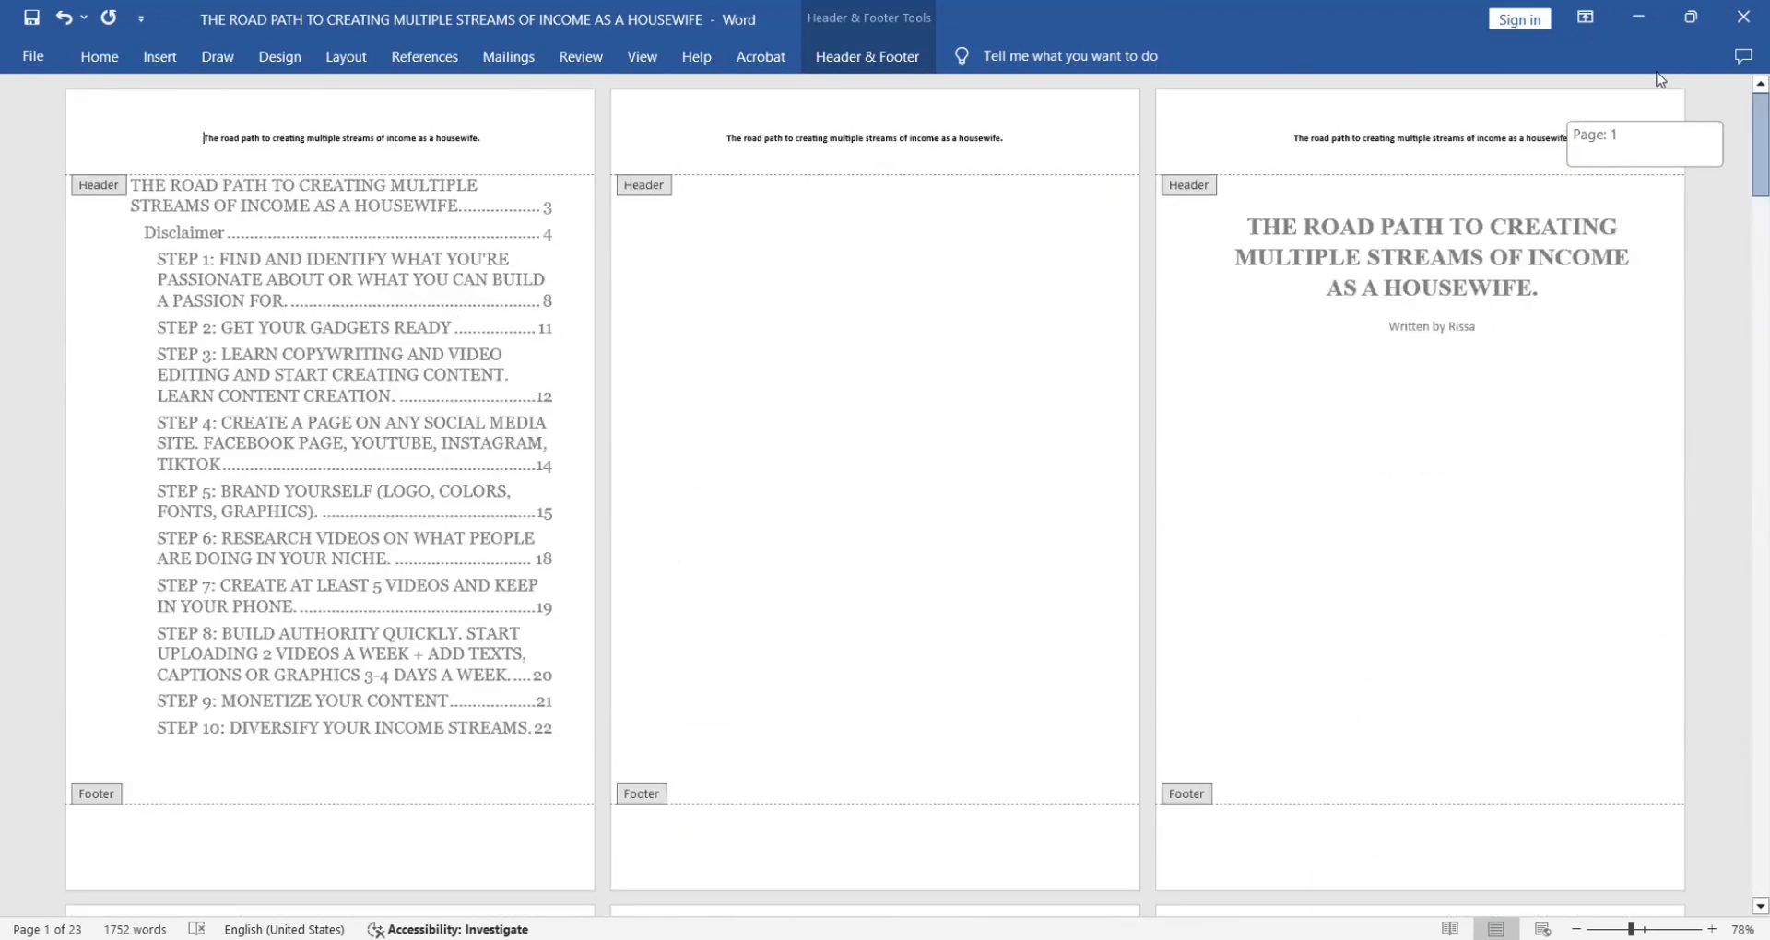
# Enable different odd and even page headers and enter the "Written by" author byline in the even-page header
pyautogui.doubleClick(474, 141)
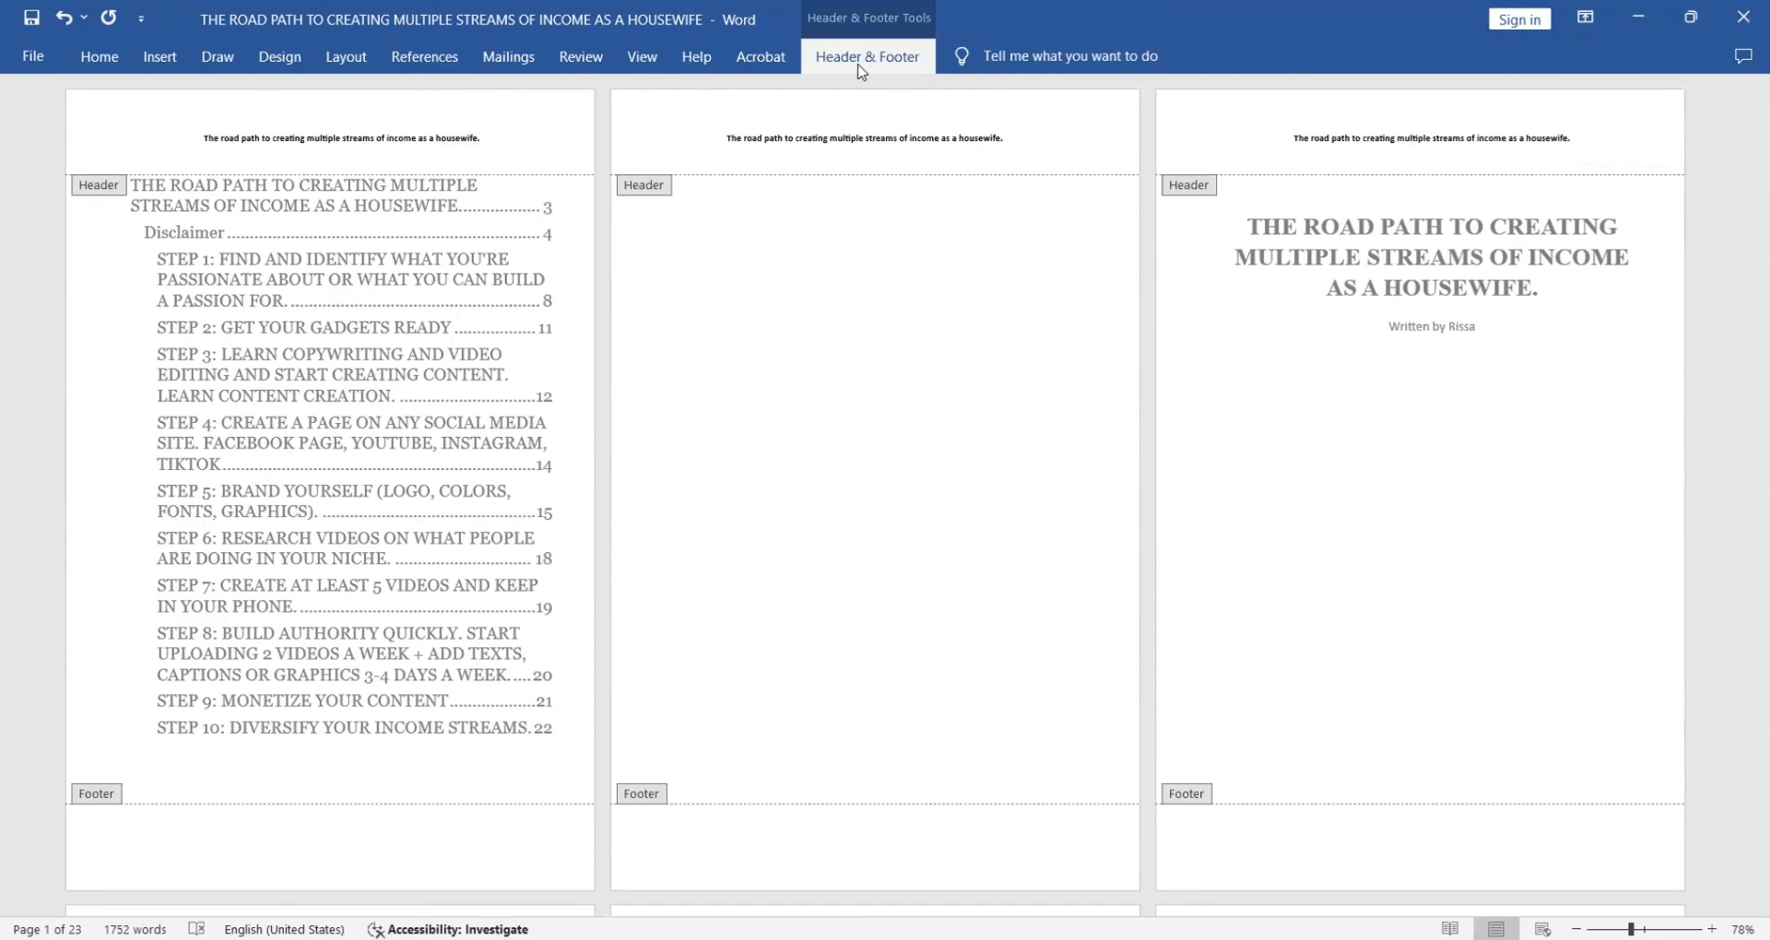
pyautogui.click(859, 61)
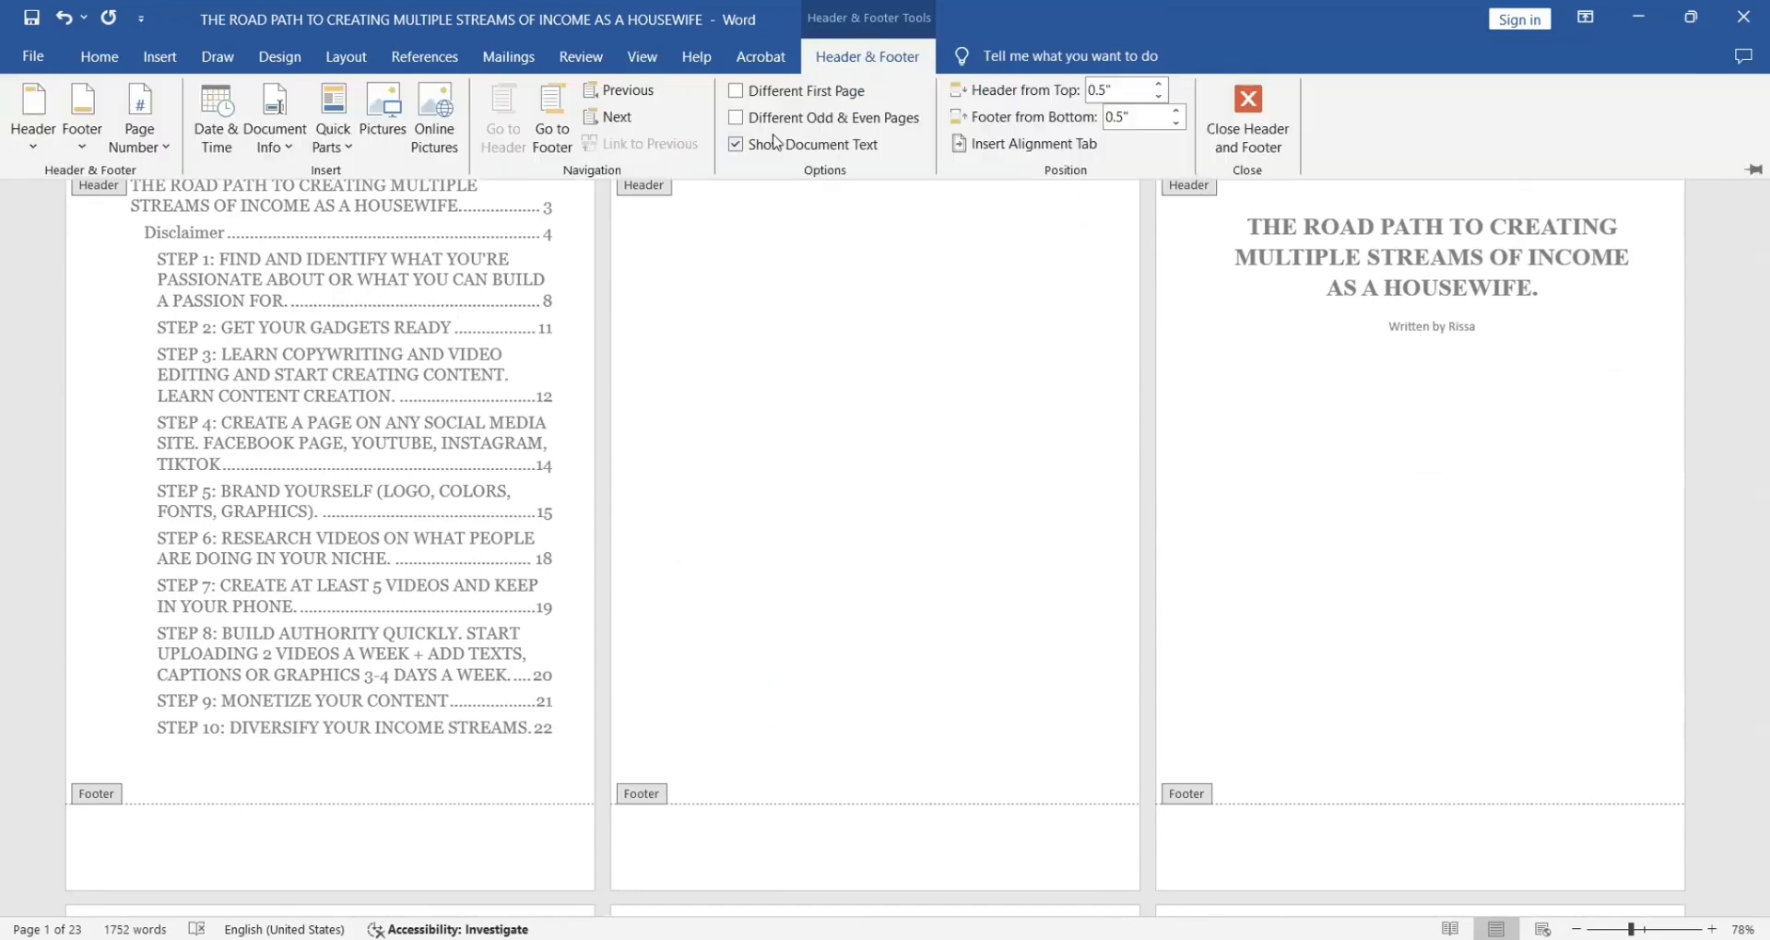
pyautogui.click(737, 118)
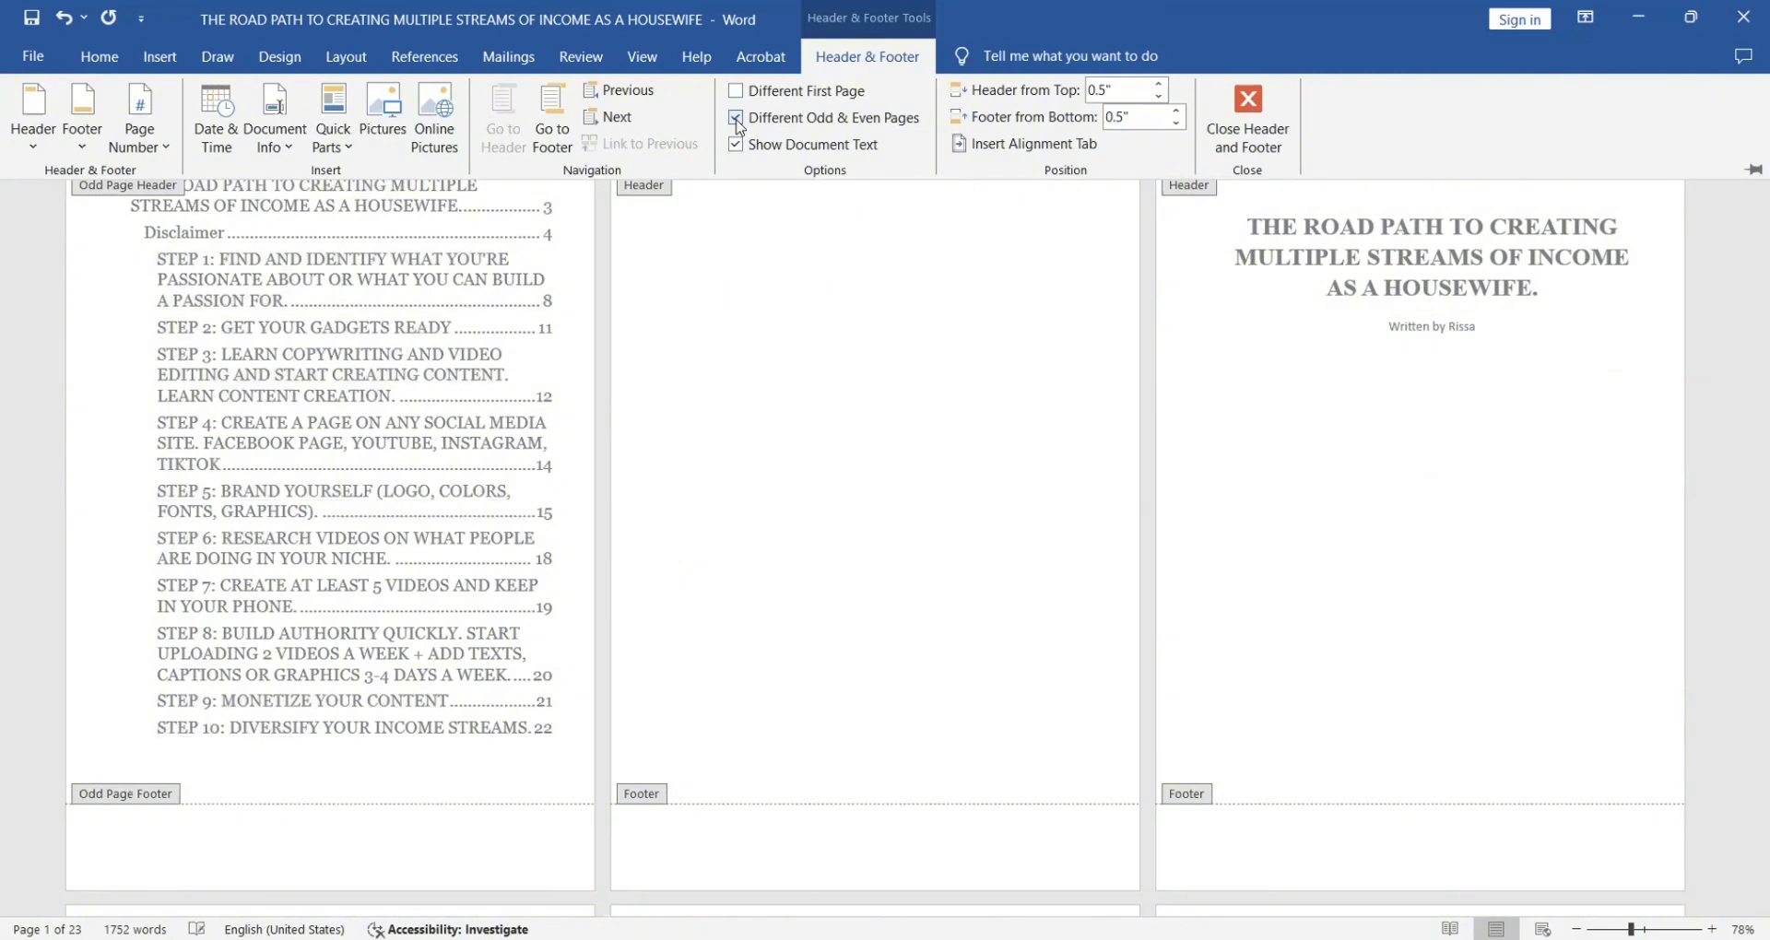
pyautogui.click(745, 136)
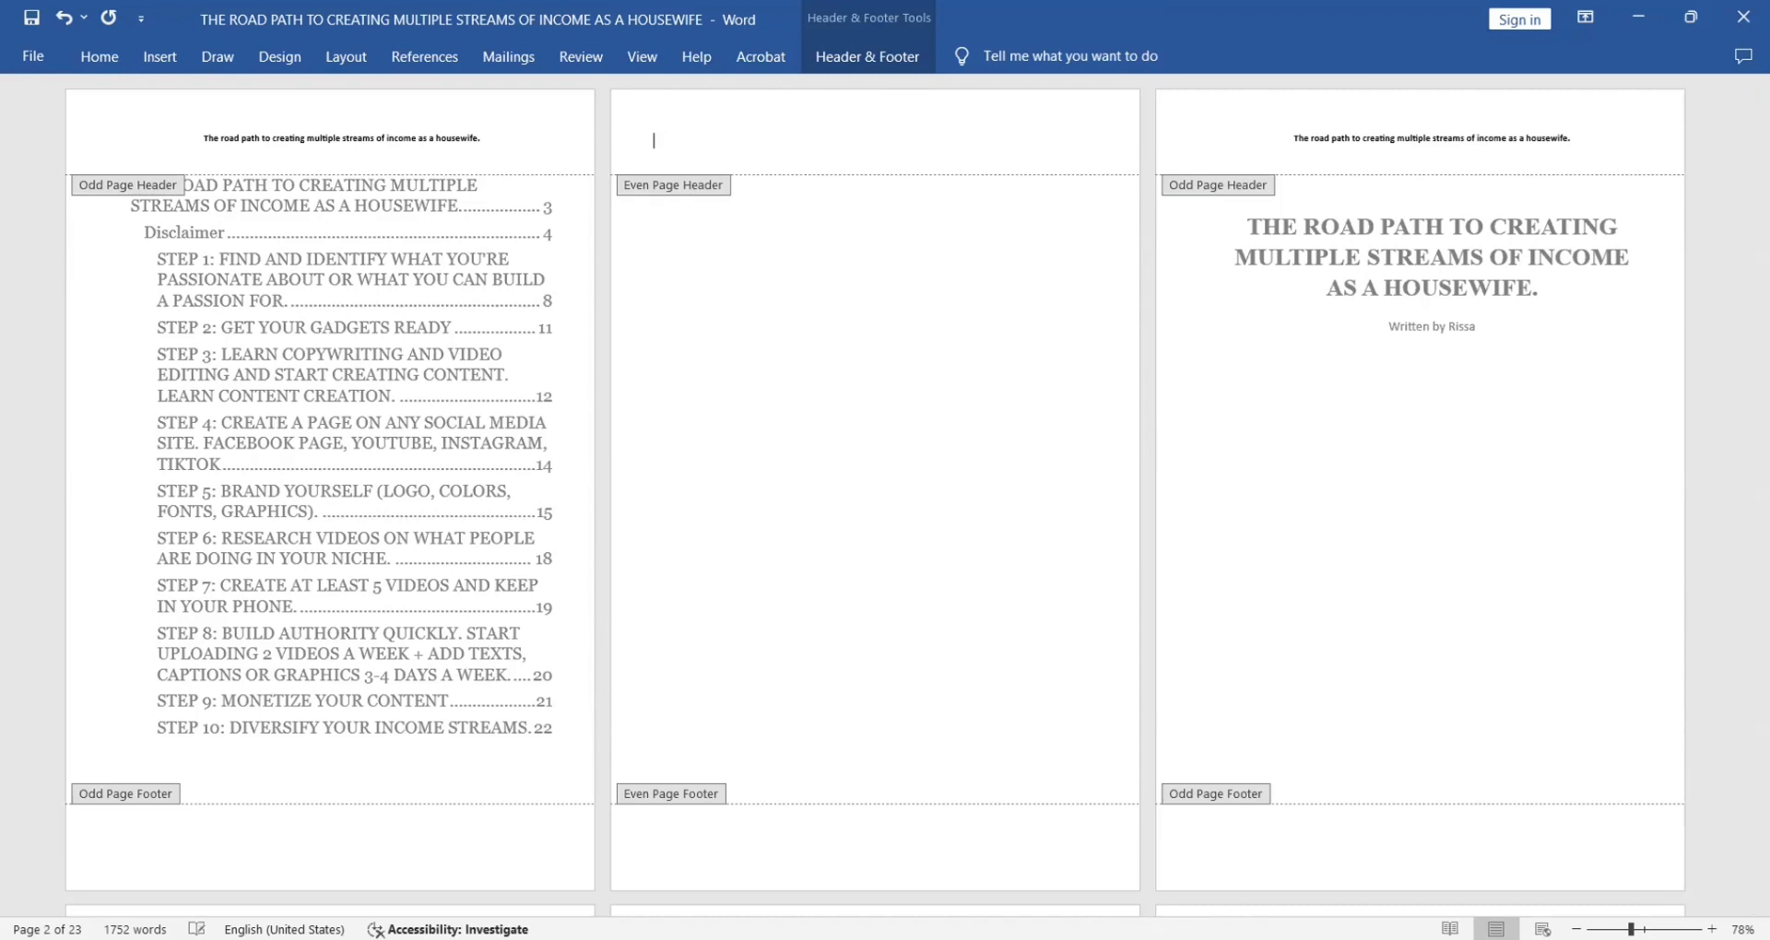
pyautogui.write('Written by Rissa')
# Center the even-page header byline, make it smaller and bold like the odd-page header, and return to the document body
pyautogui.moveTo(741, 142); pyautogui.dragTo(651, 143)
pyautogui.click(754, 145)
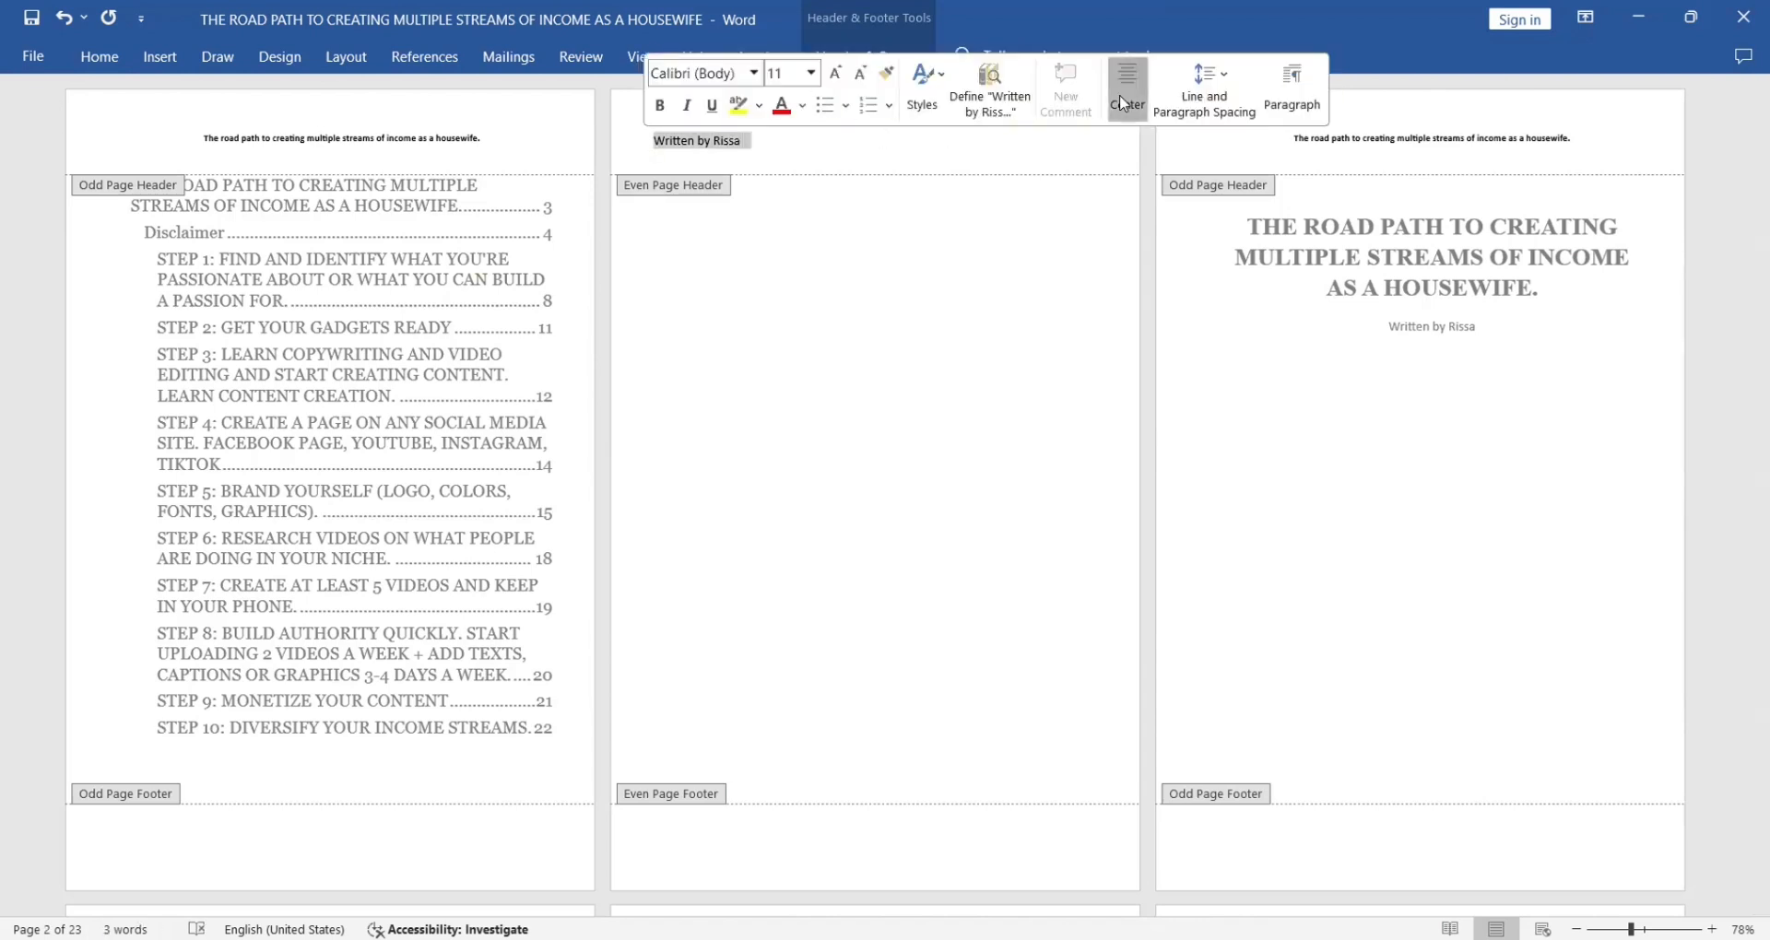
pyautogui.click(1120, 92)
pyautogui.moveTo(829, 148)
pyautogui.click(993, 73)
pyautogui.click(975, 102)
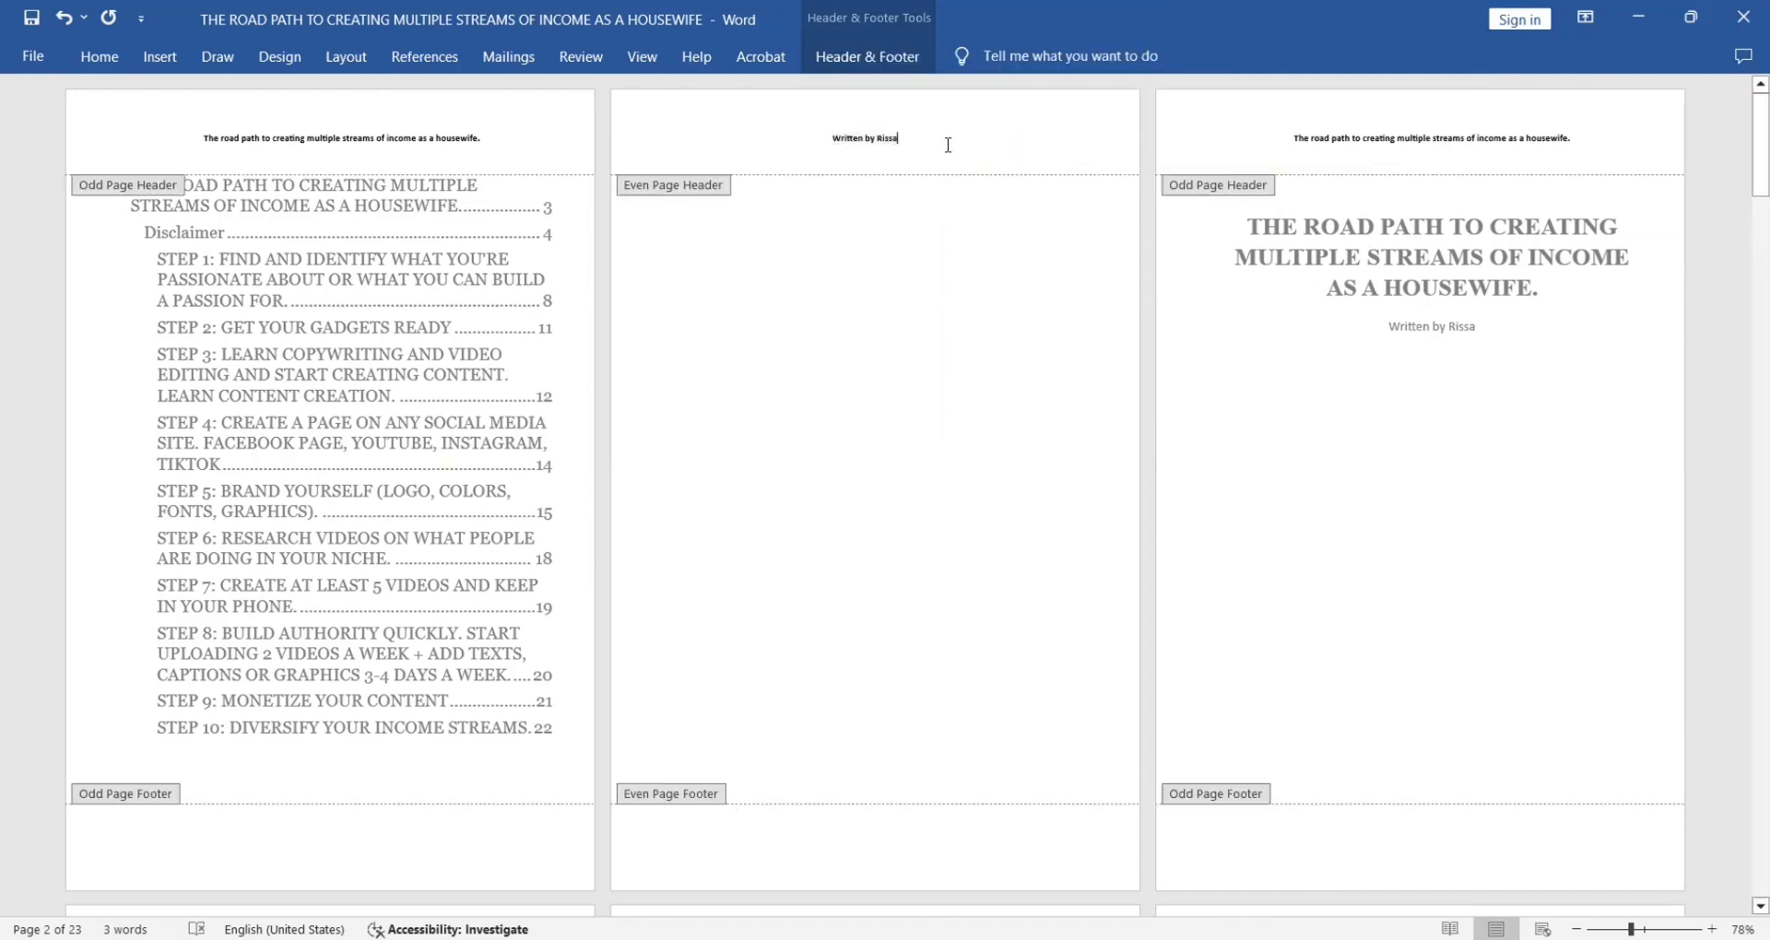
pyautogui.moveTo(1758, 138); pyautogui.dragTo(1731, 55)
pyautogui.doubleClick(888, 397)
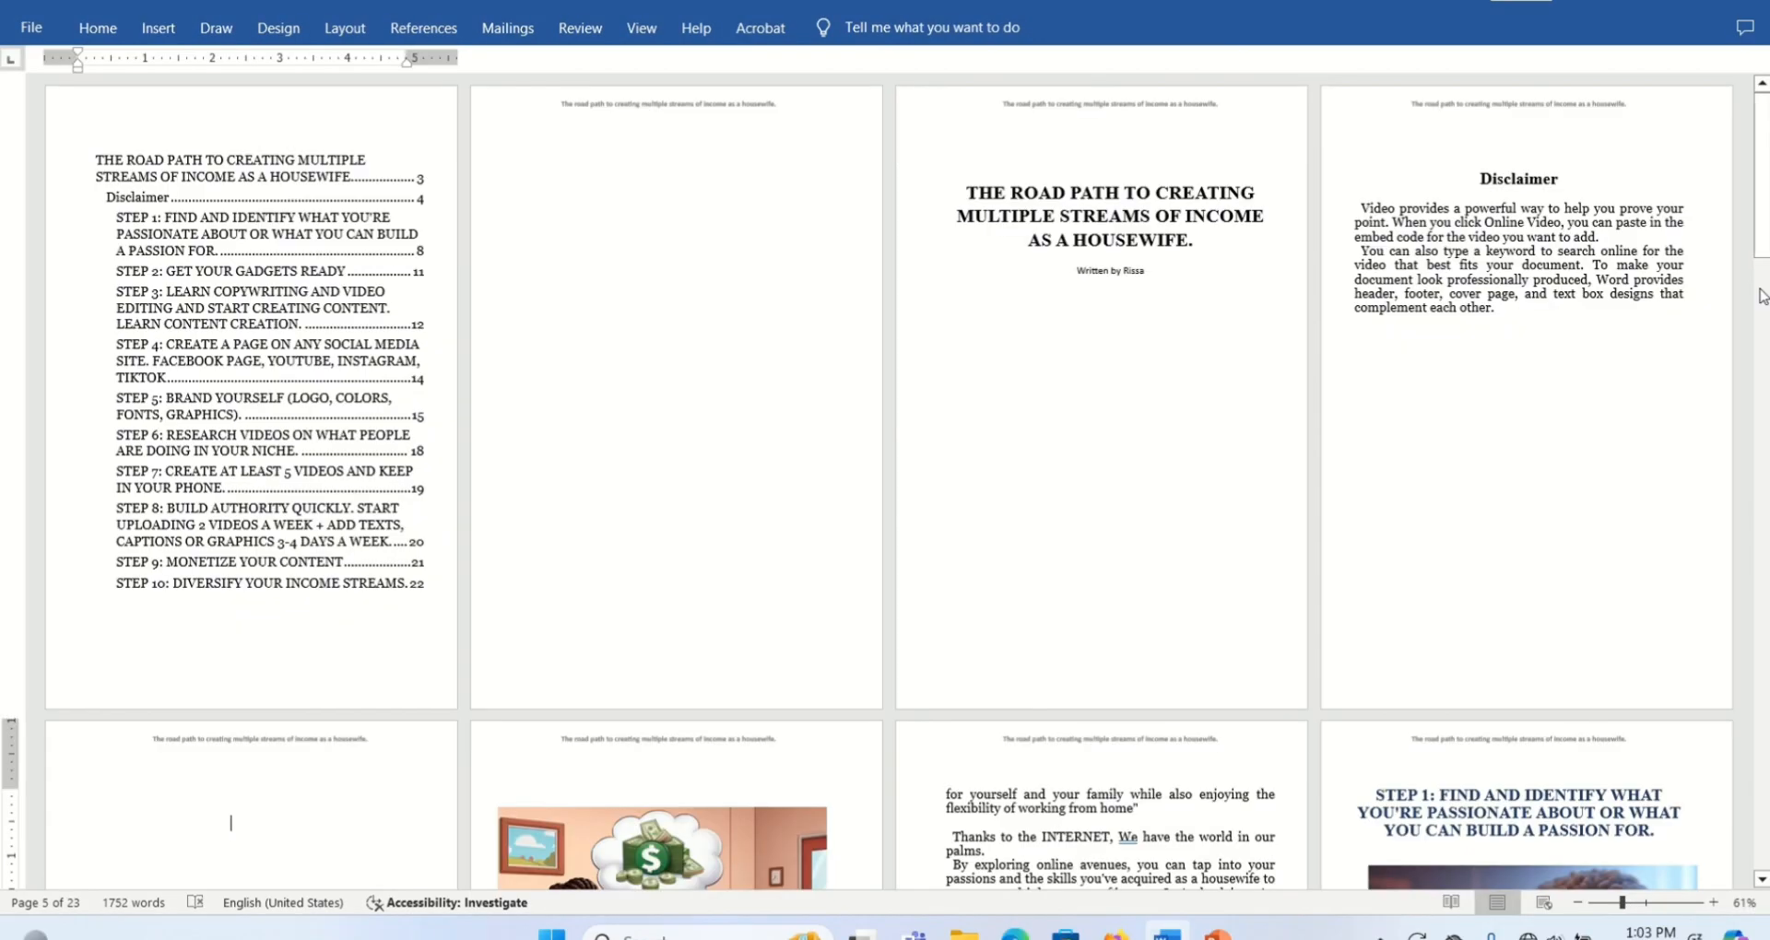
# Insert centered Plain Number 2 page numbers at the bottom of the pages and leave footer editing
pyautogui.moveTo(1761, 244); pyautogui.dragTo(1756, 206)
pyautogui.click(157, 30)
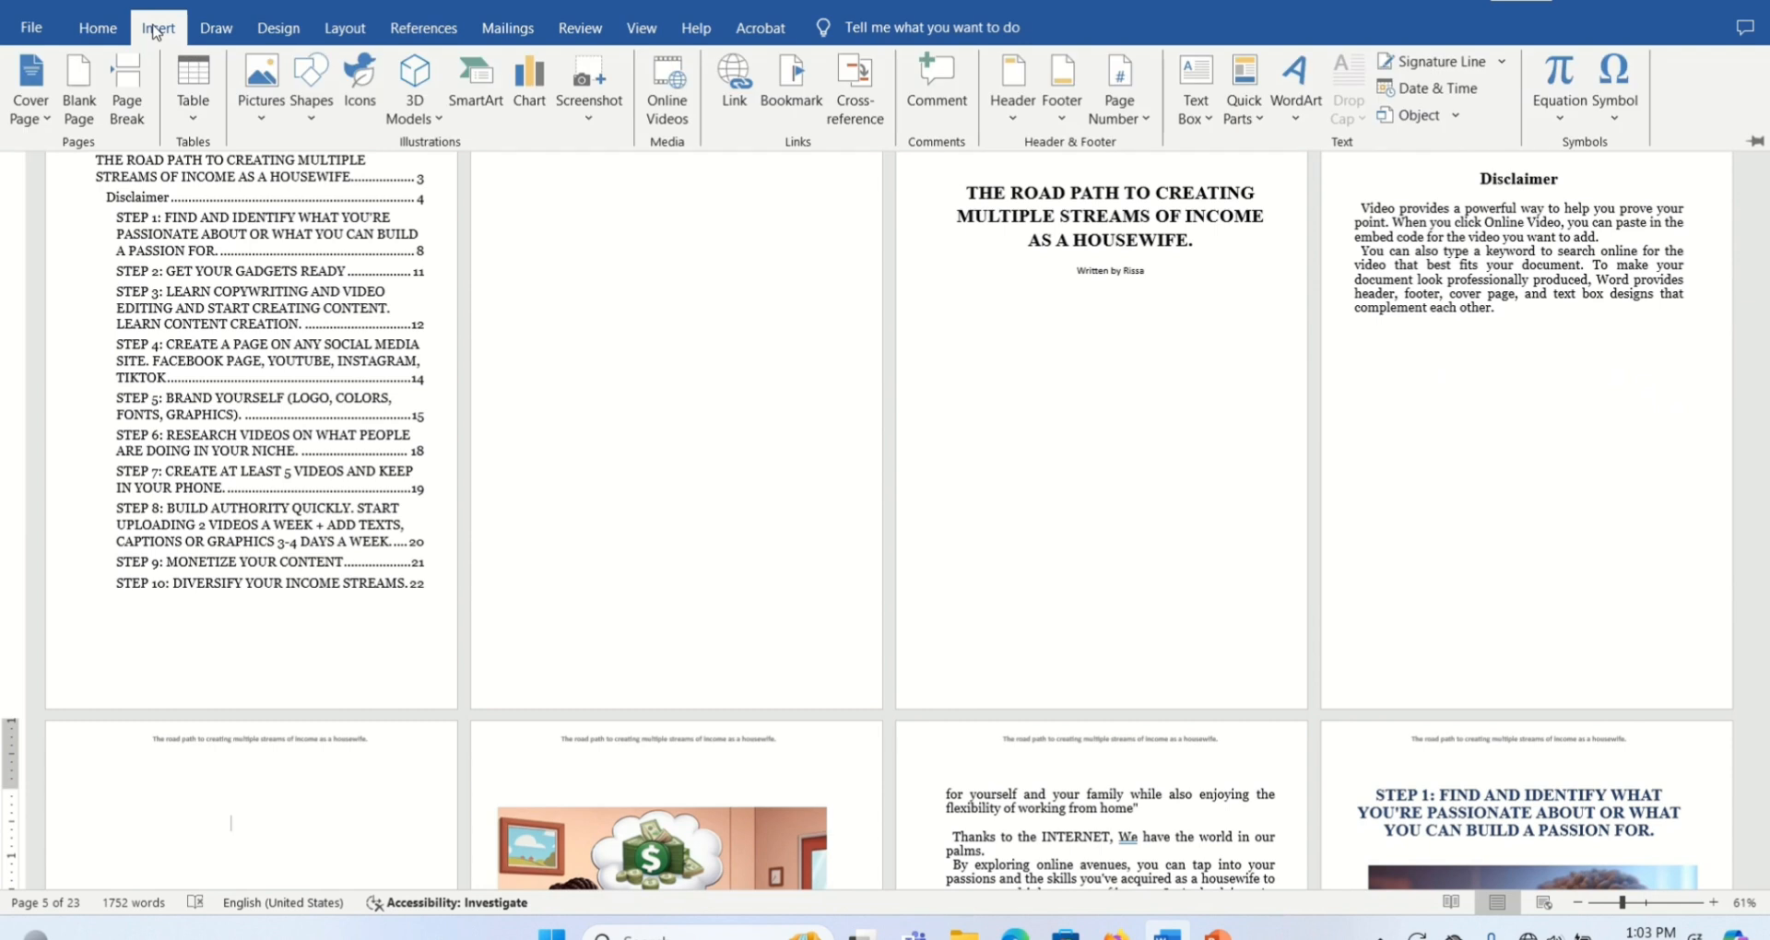
pyautogui.click(1143, 120)
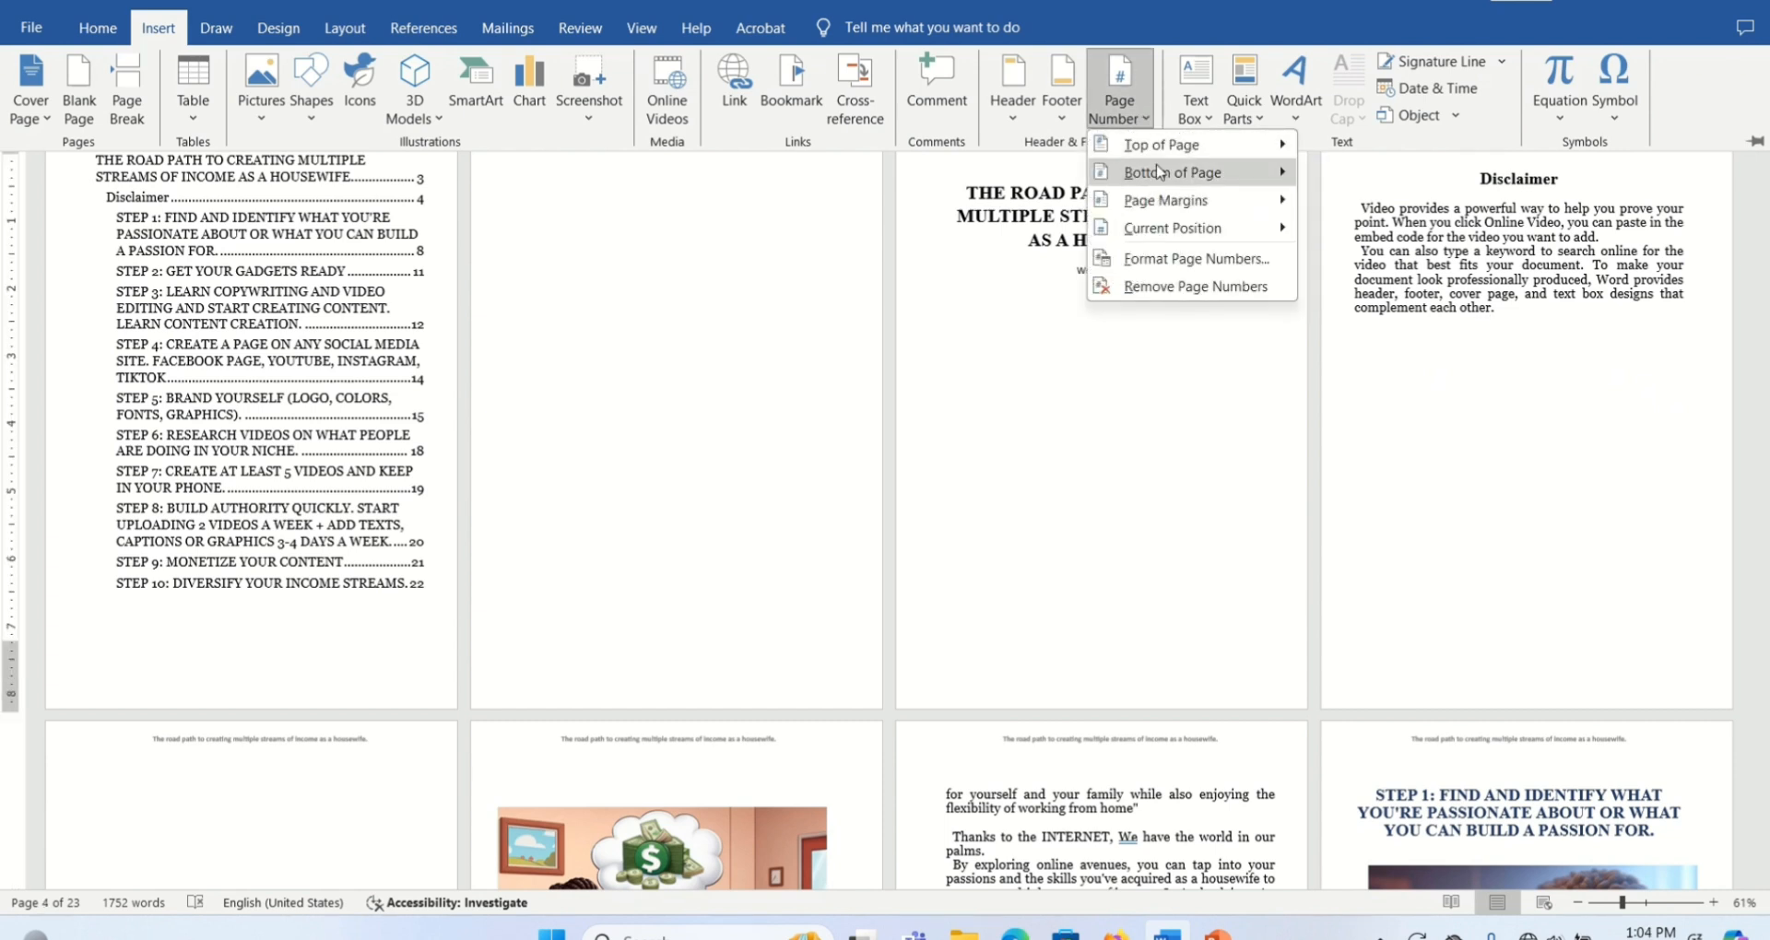
pyautogui.moveTo(1160, 177)
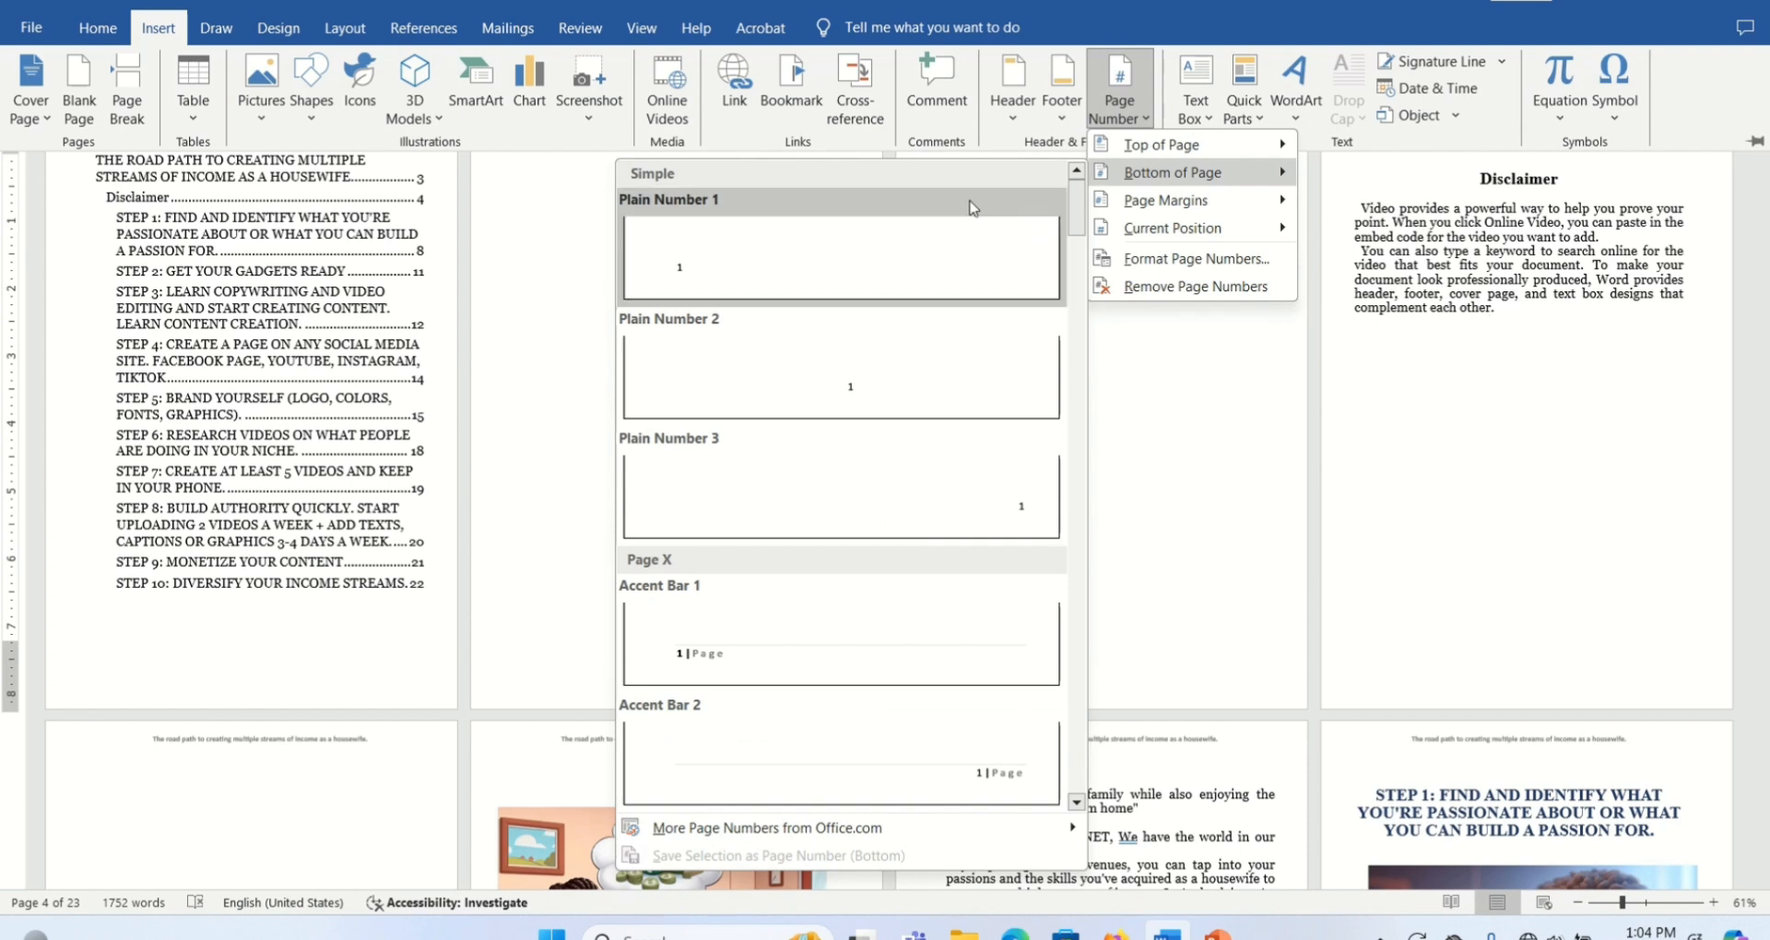
pyautogui.click(873, 382)
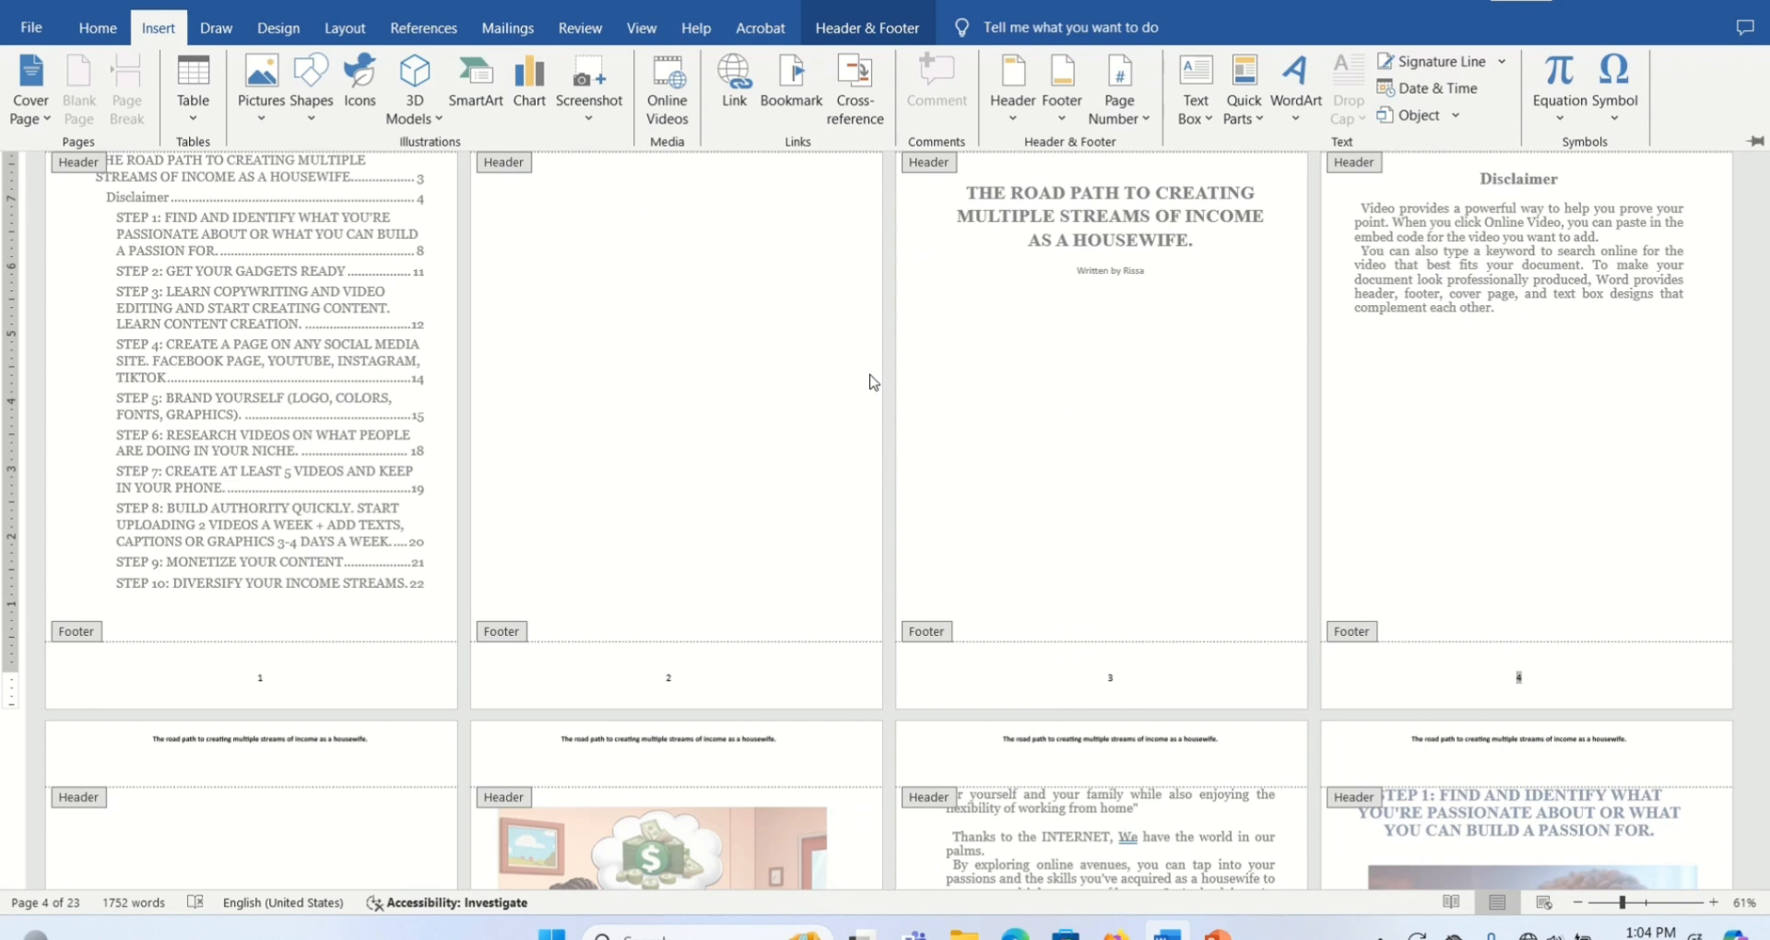
pyautogui.click(1767, 370)
pyautogui.moveTo(1763, 283); pyautogui.dragTo(1747, 163)
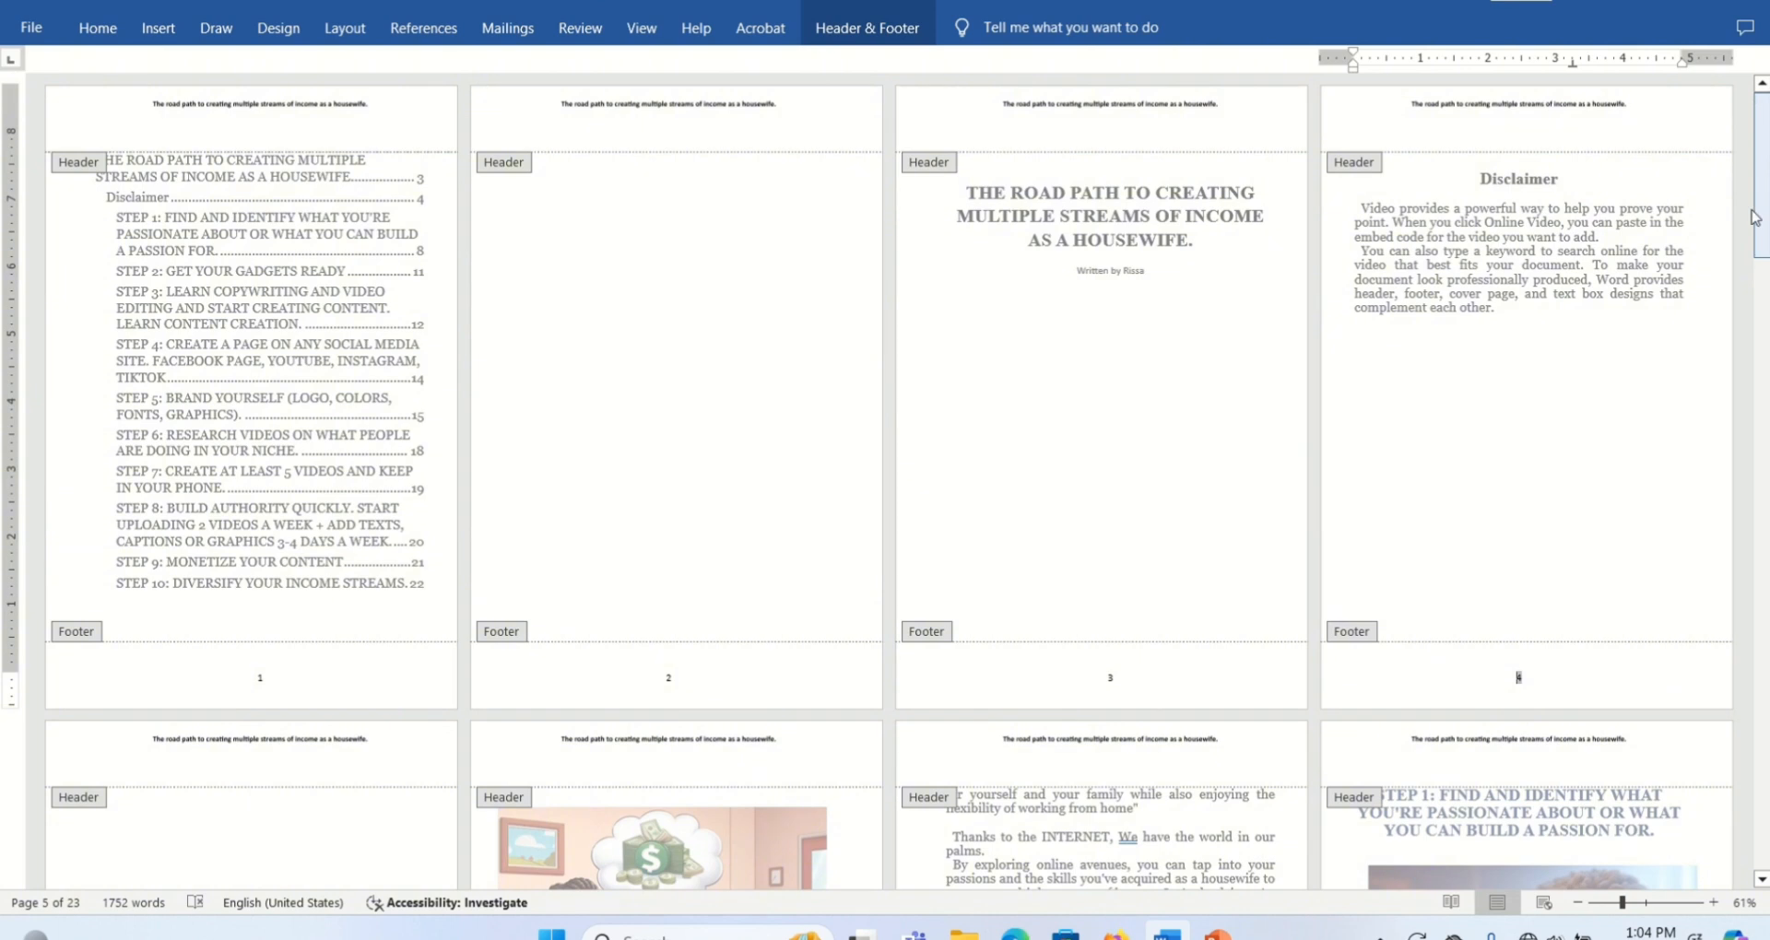
pyautogui.press('Escape')
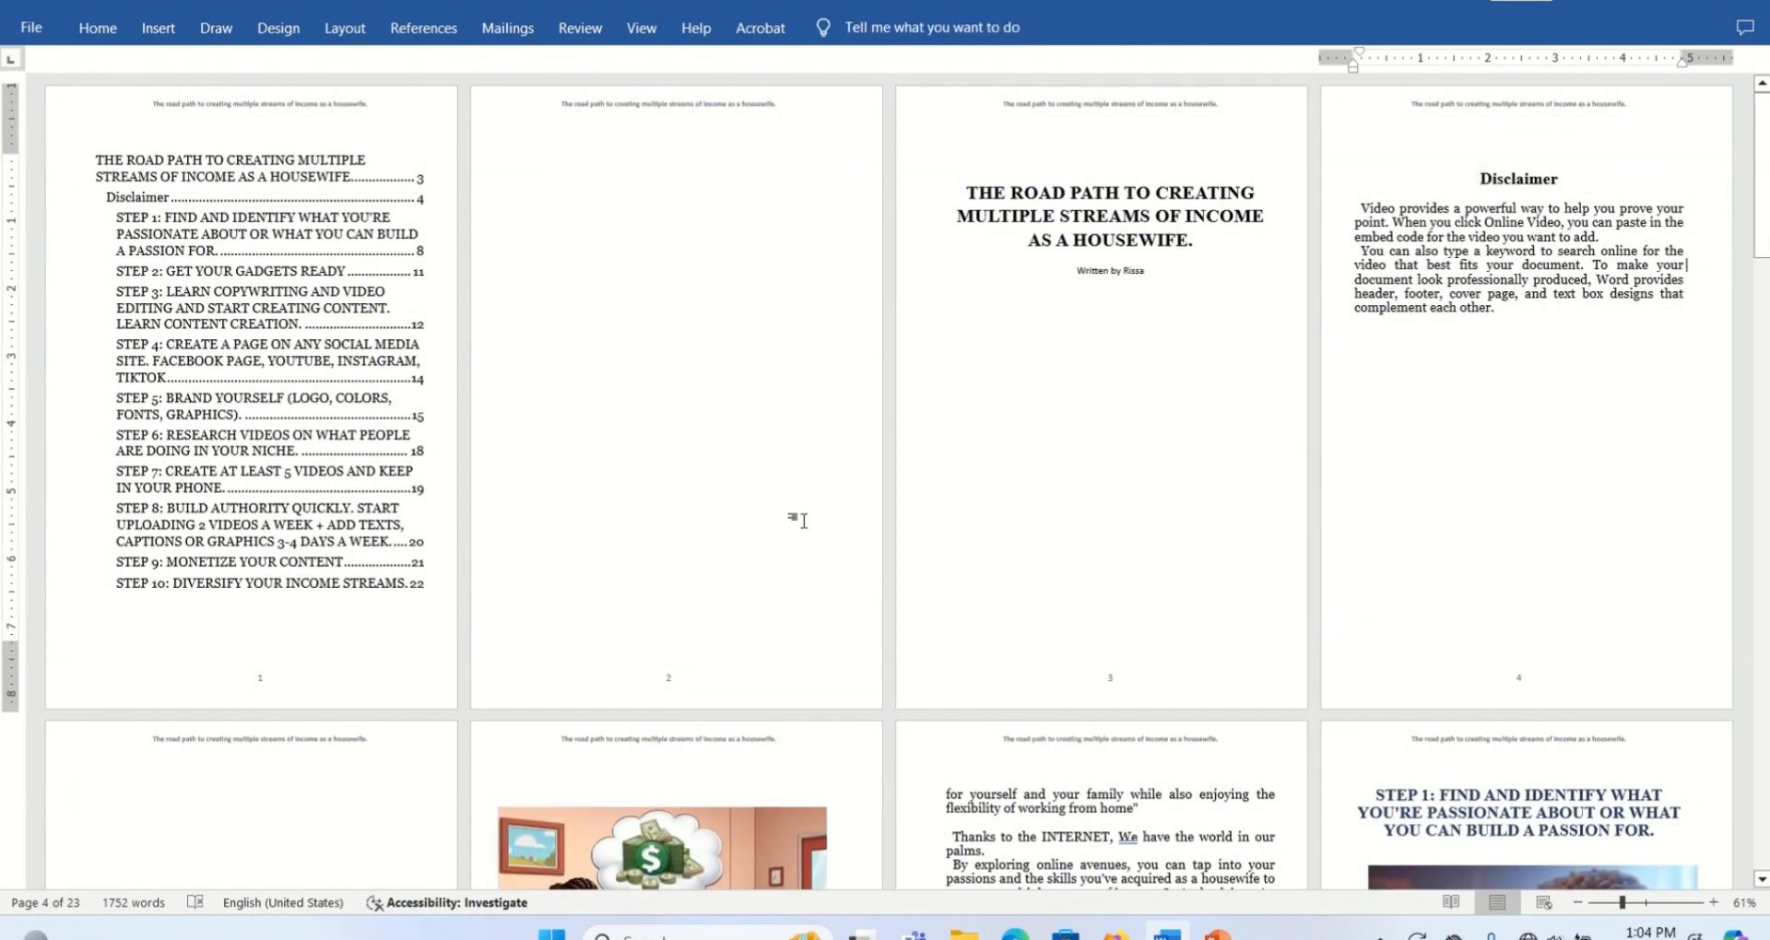
# Open the first page's footer for editing and enable a different first page for the headers and footers
pyautogui.rightClick(272, 687)
pyautogui.doubleClick(268, 680)
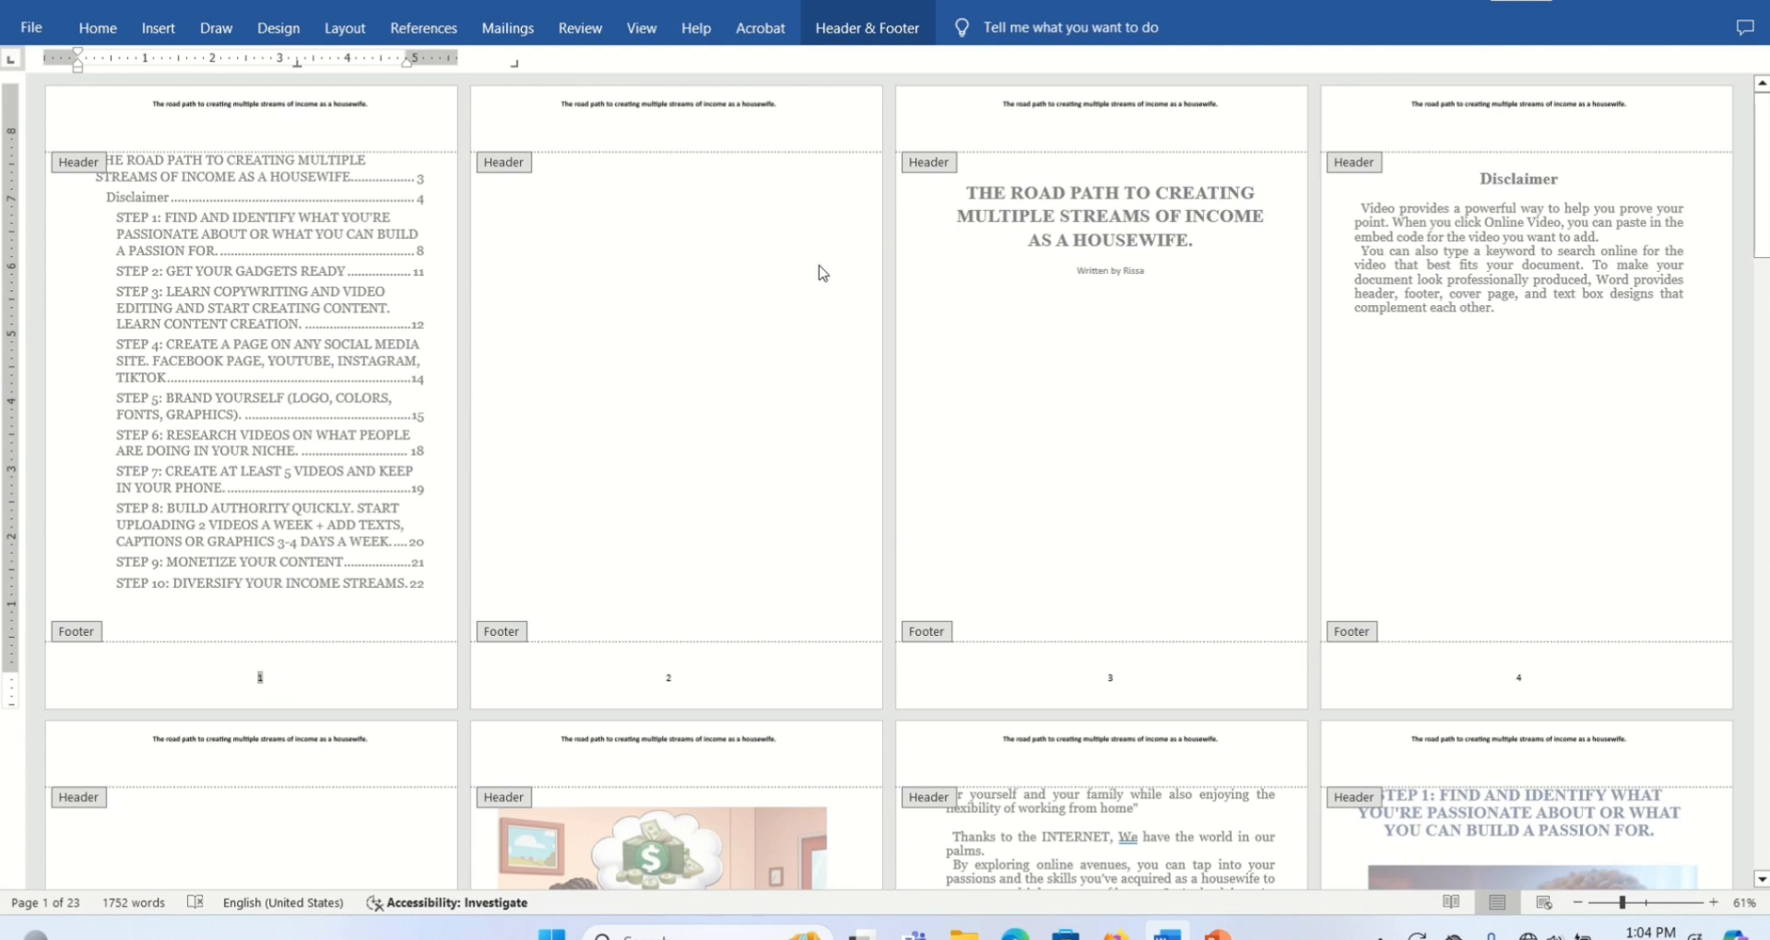
pyautogui.click(887, 32)
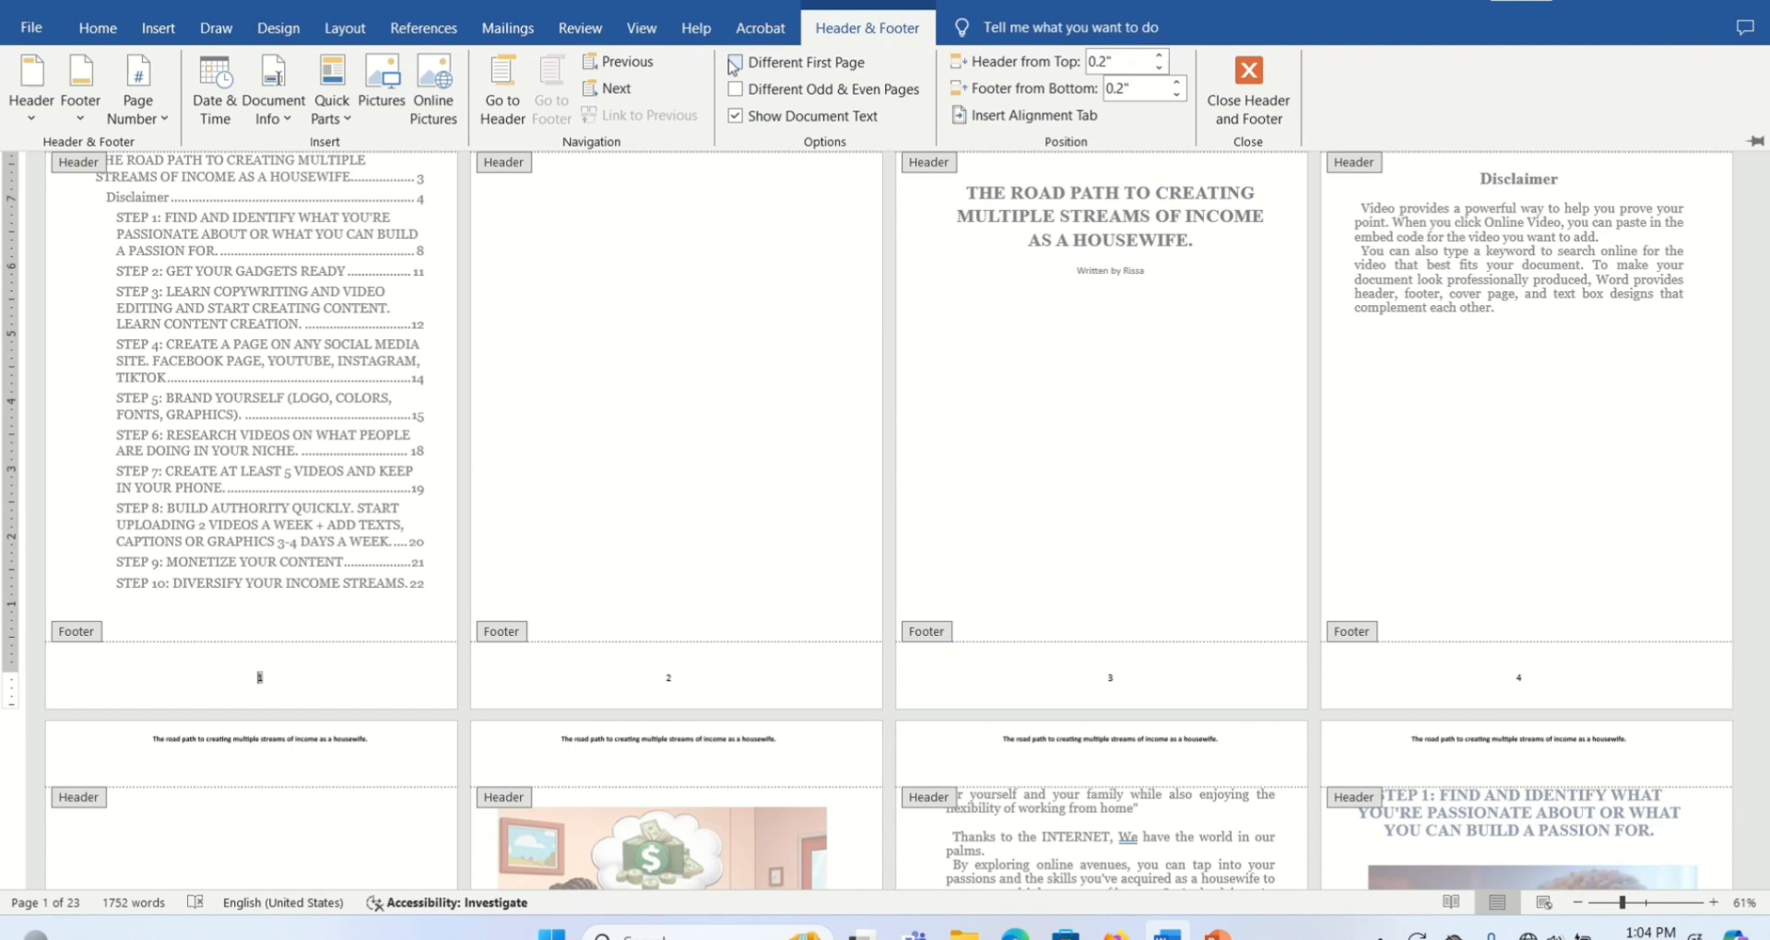
pyautogui.click(736, 63)
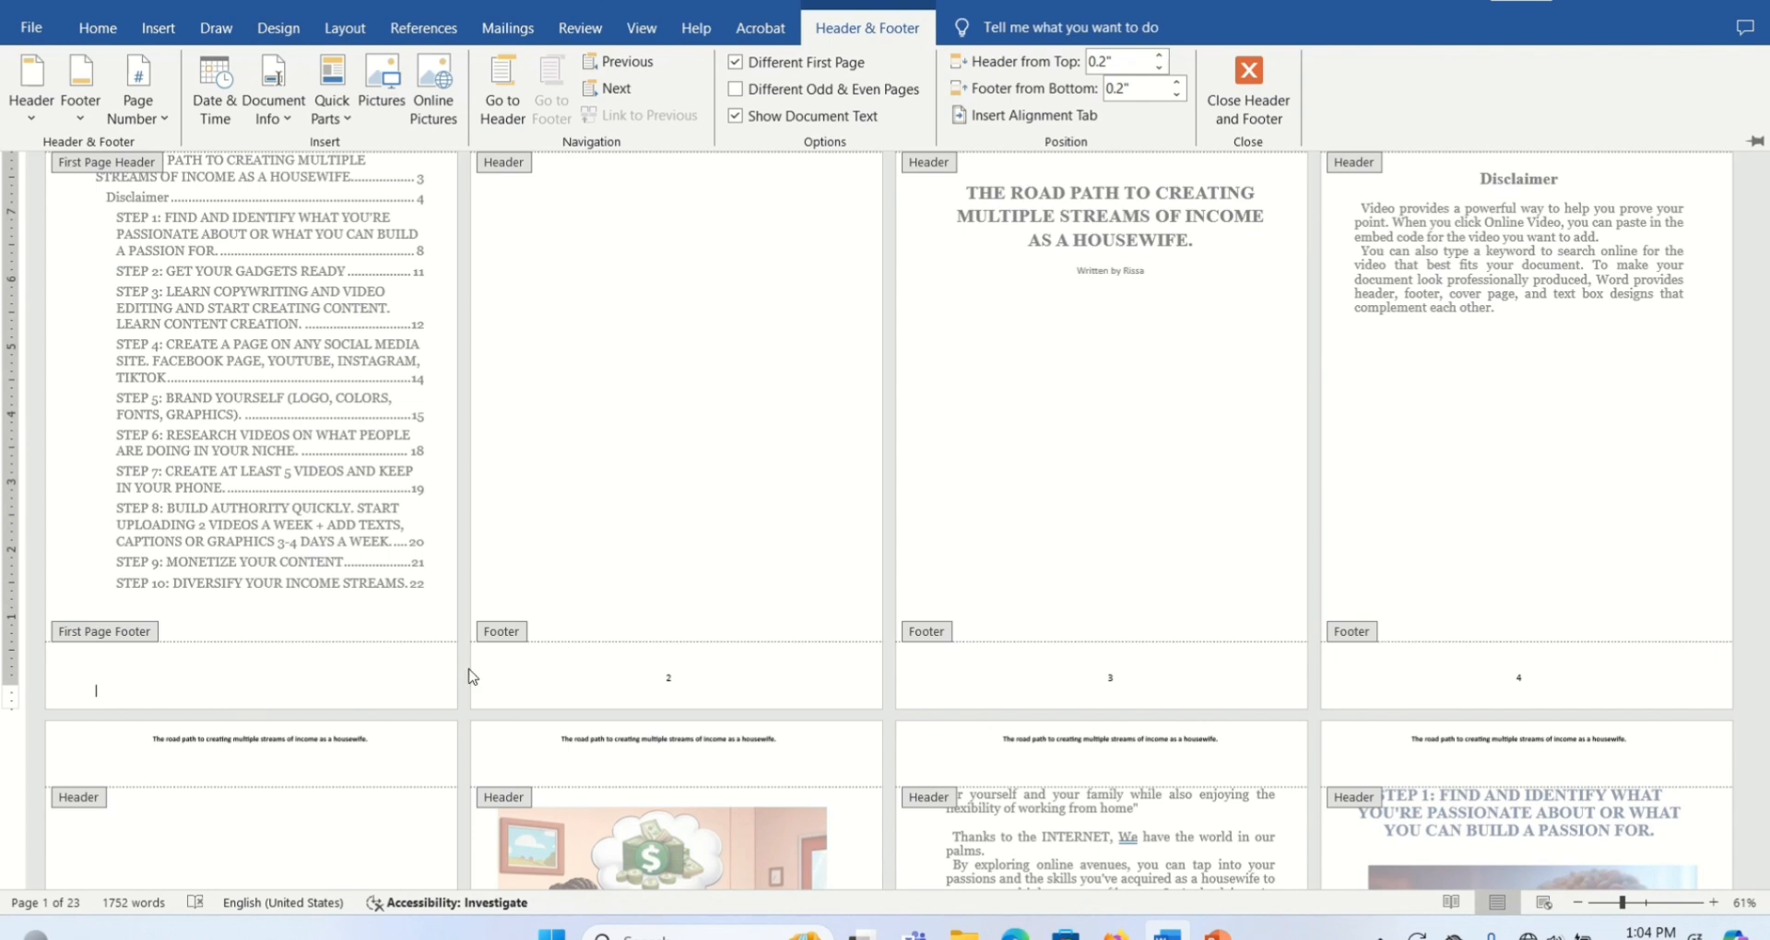
pyautogui.click(712, 682)
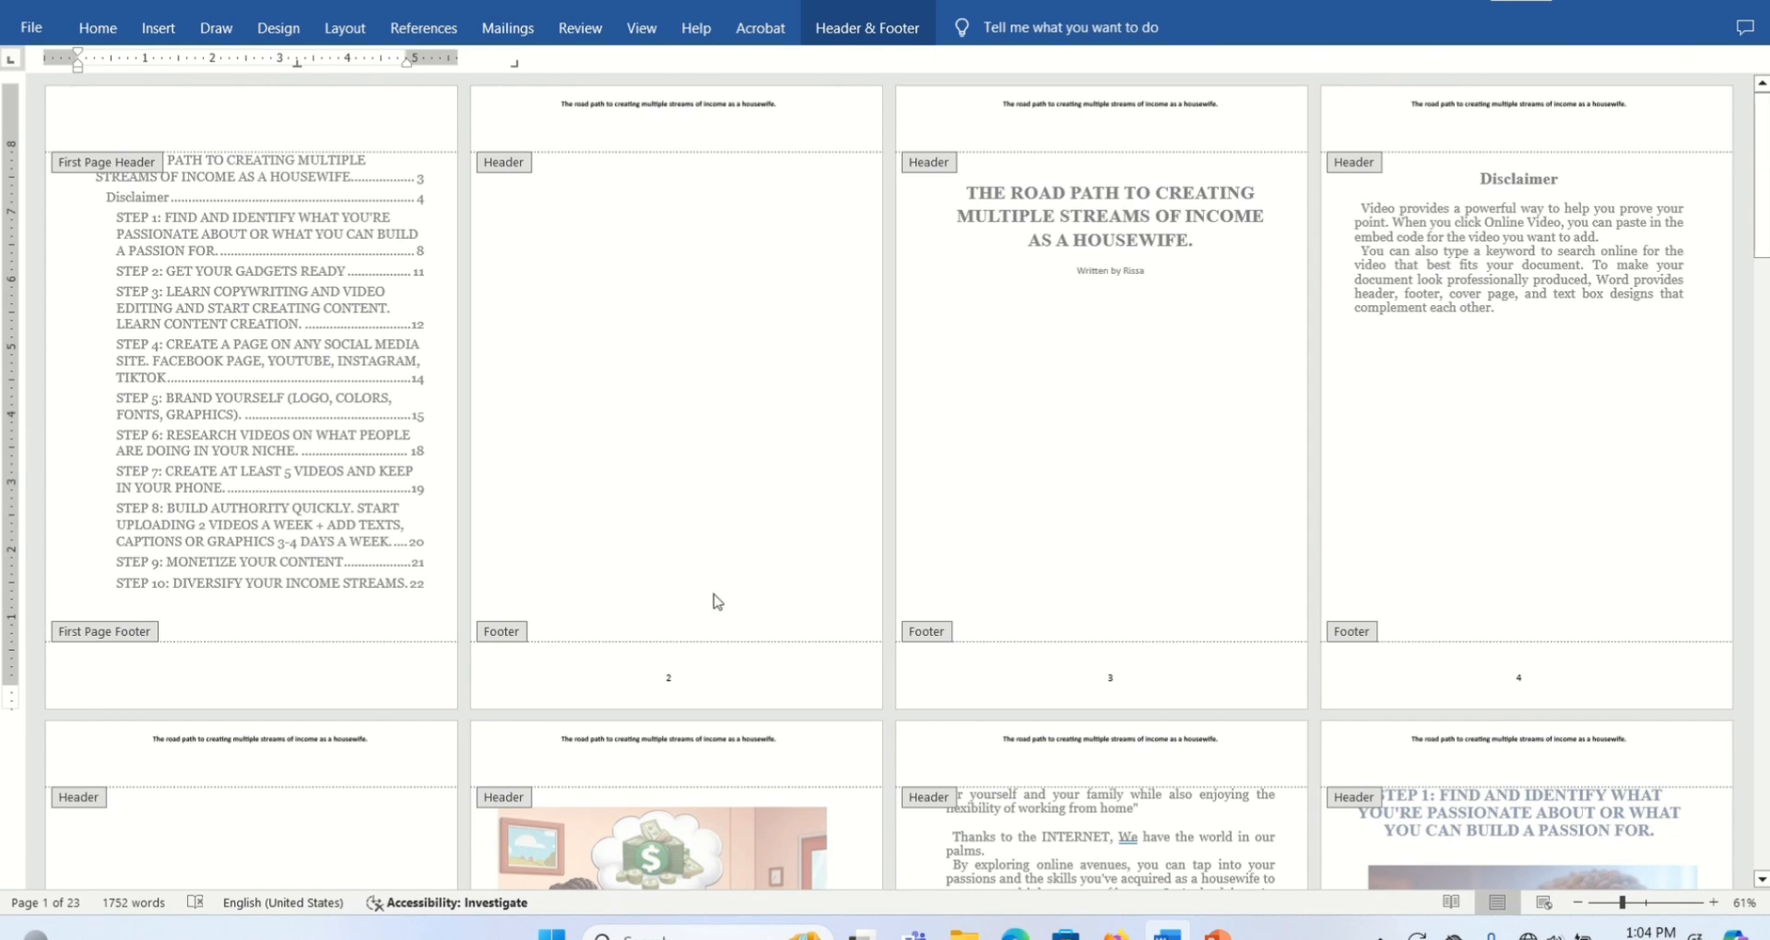
# Set the page numbering to start at 0 and return to the document body
pyautogui.click(861, 27)
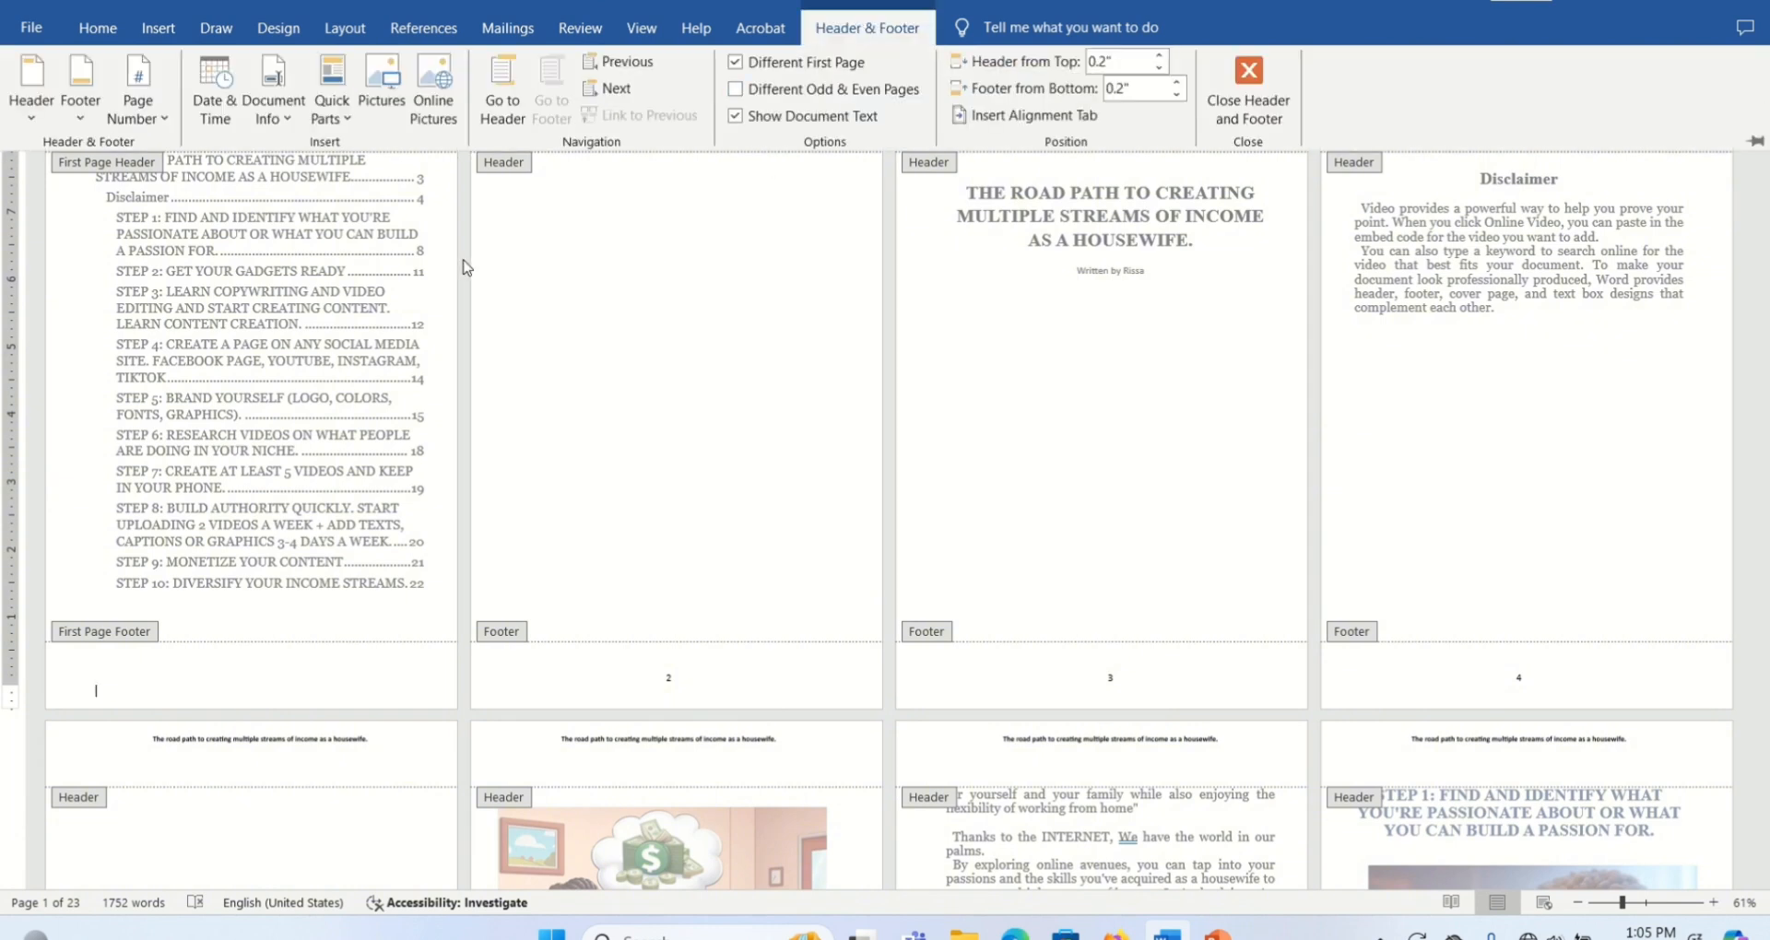
pyautogui.click(166, 110)
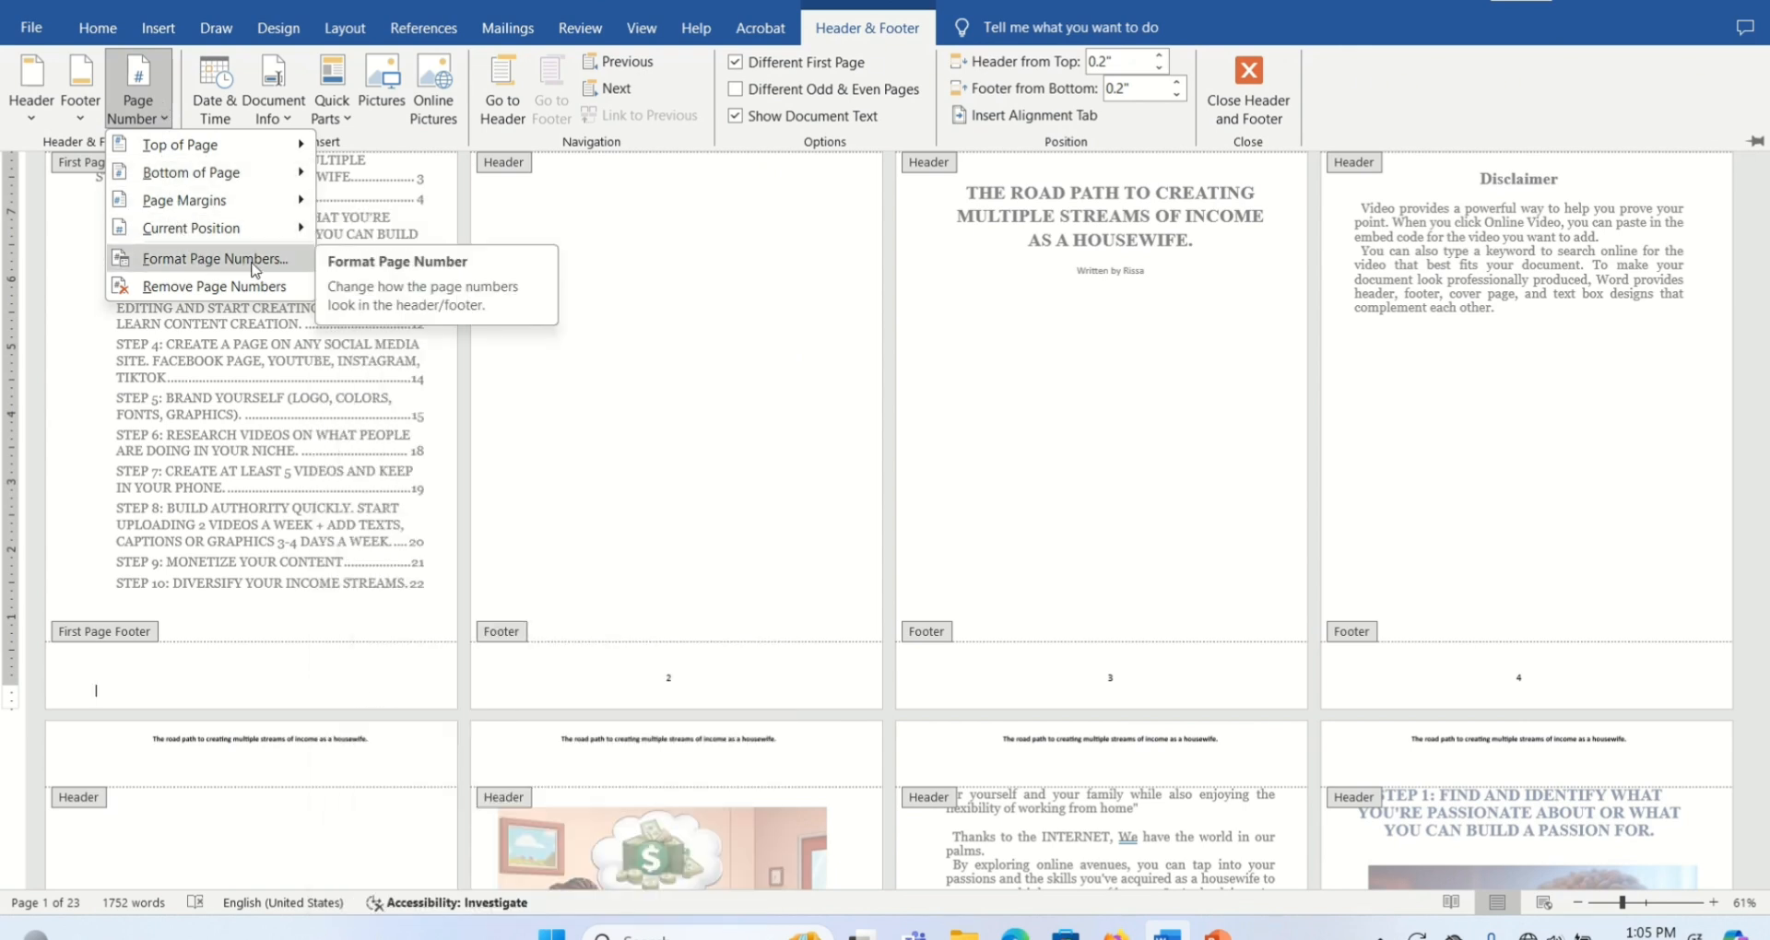
pyautogui.click(212, 262)
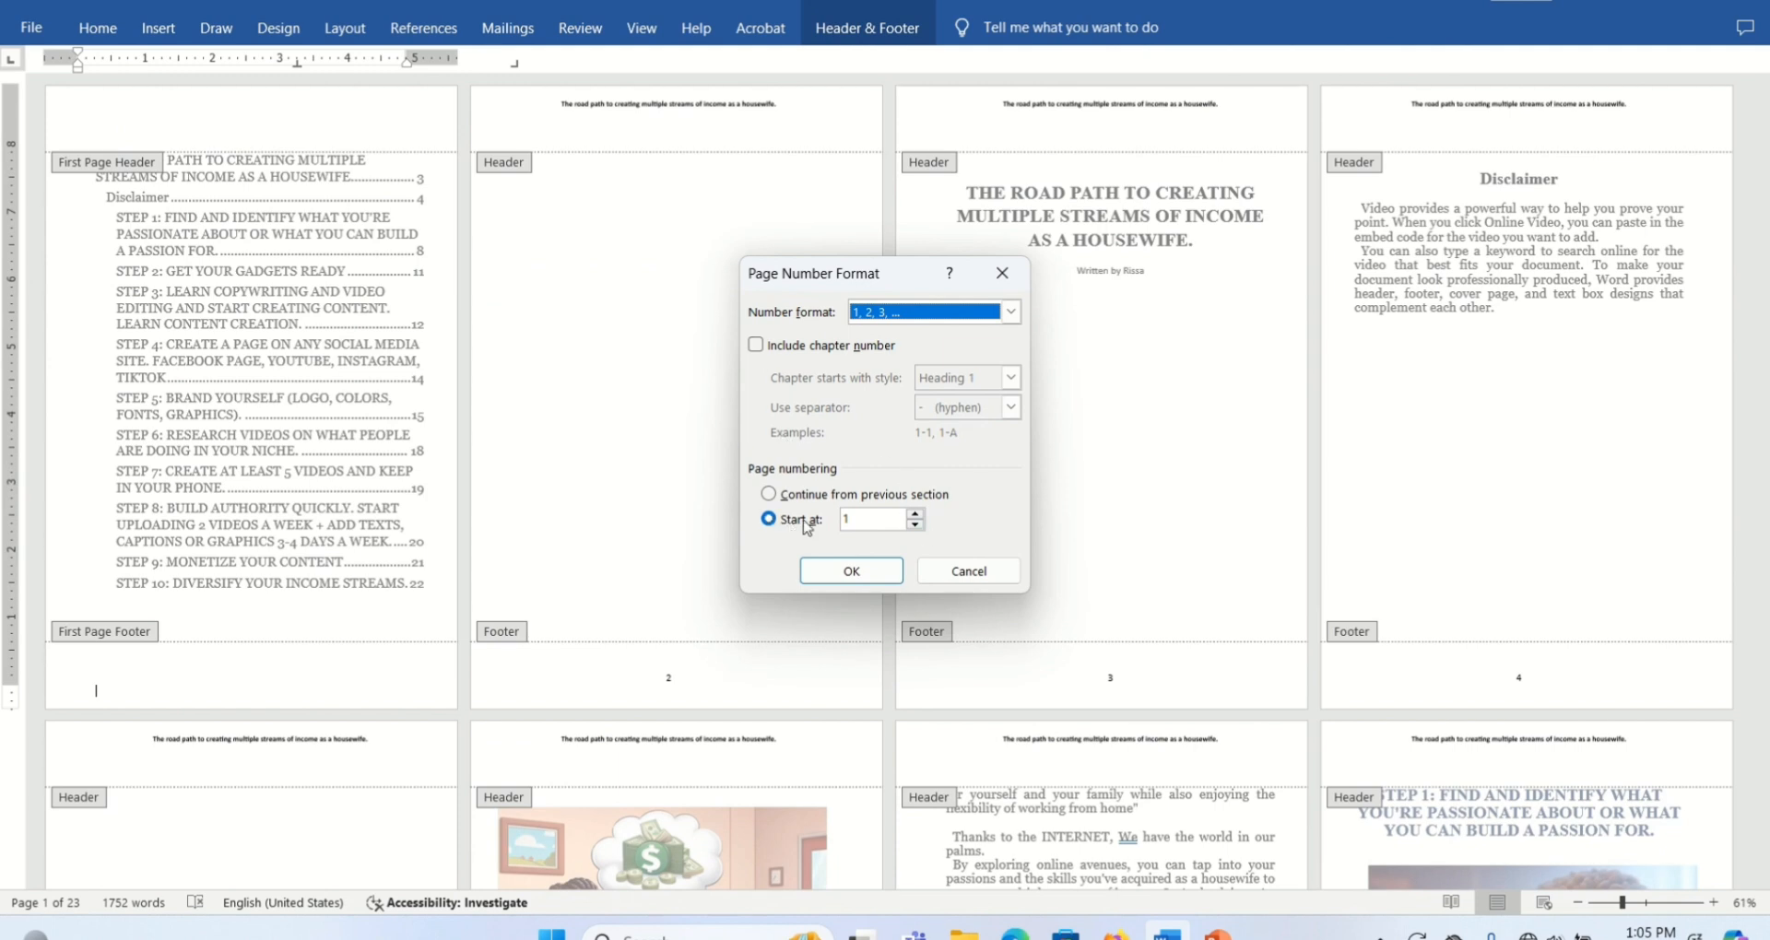
pyautogui.click(915, 523)
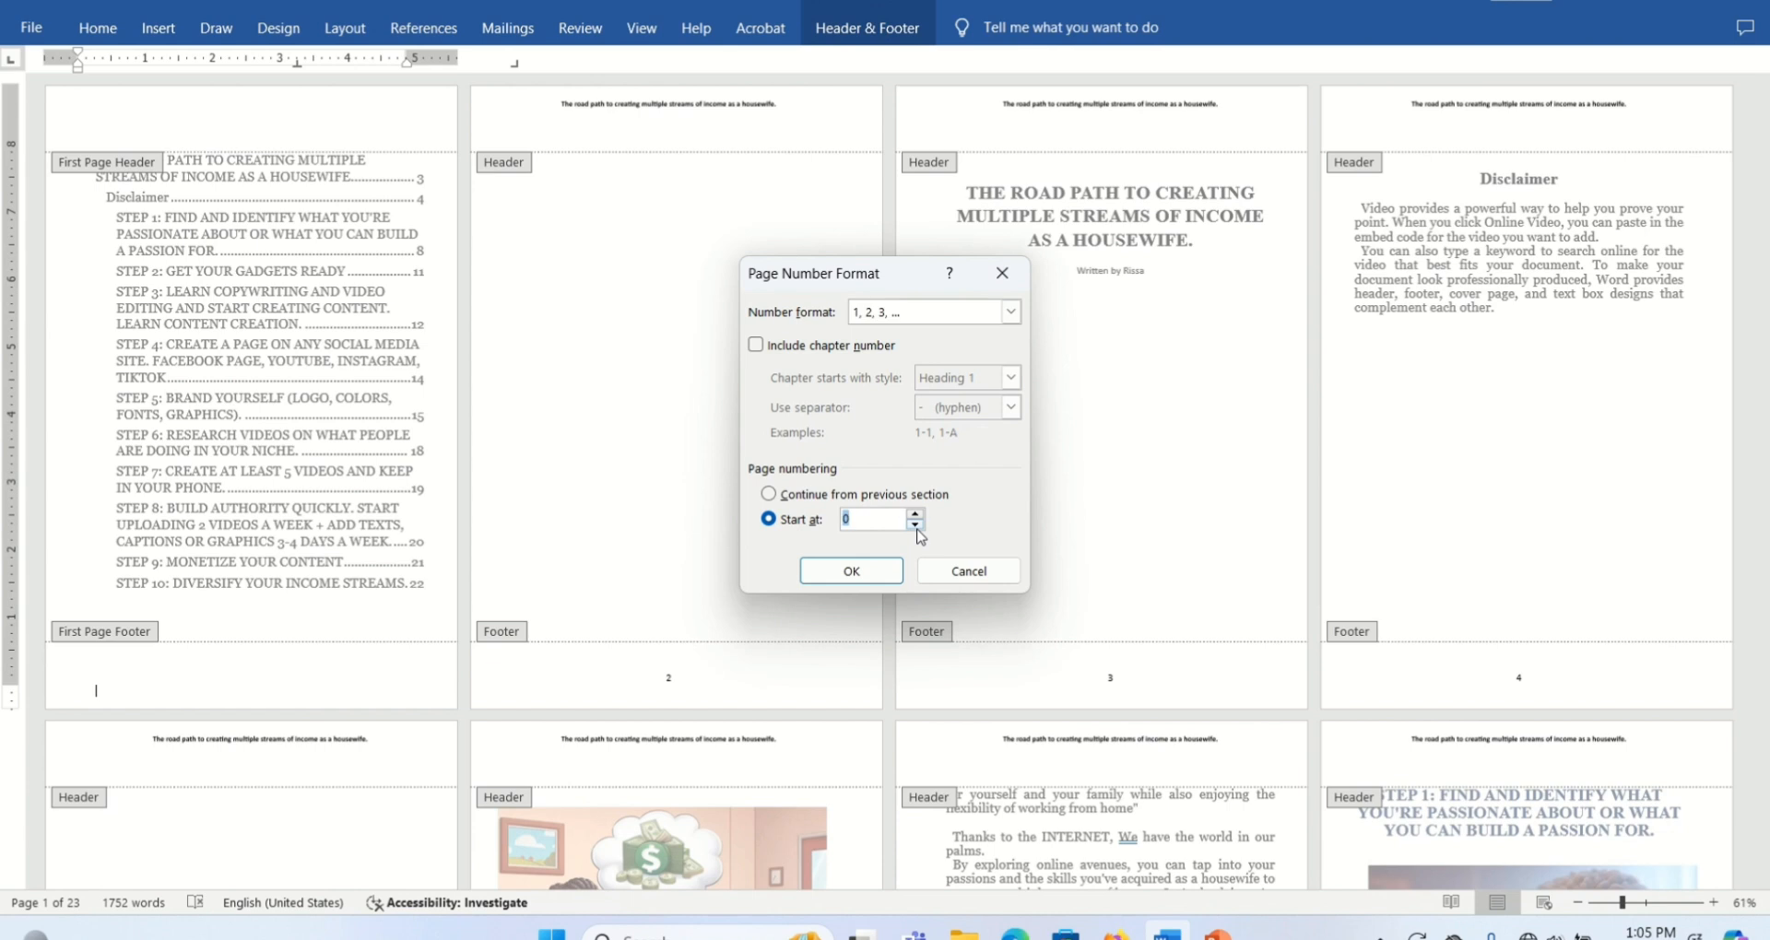
pyautogui.click(880, 576)
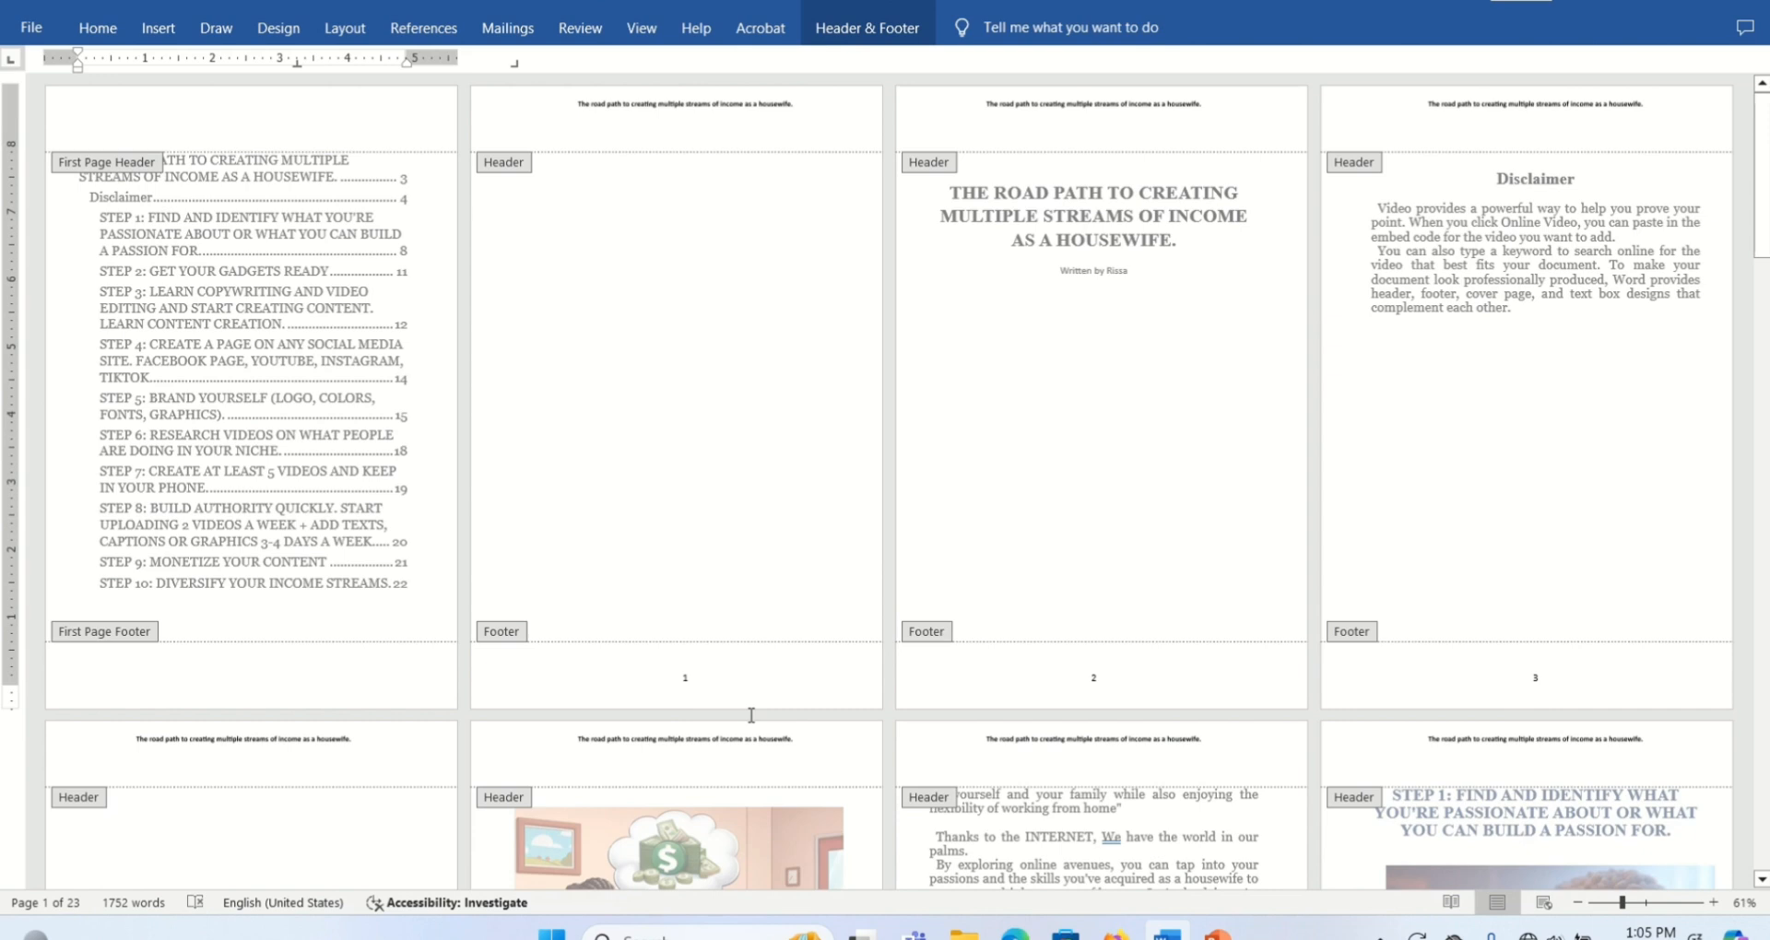
pyautogui.moveTo(1764, 189); pyautogui.dragTo(1764, 349)
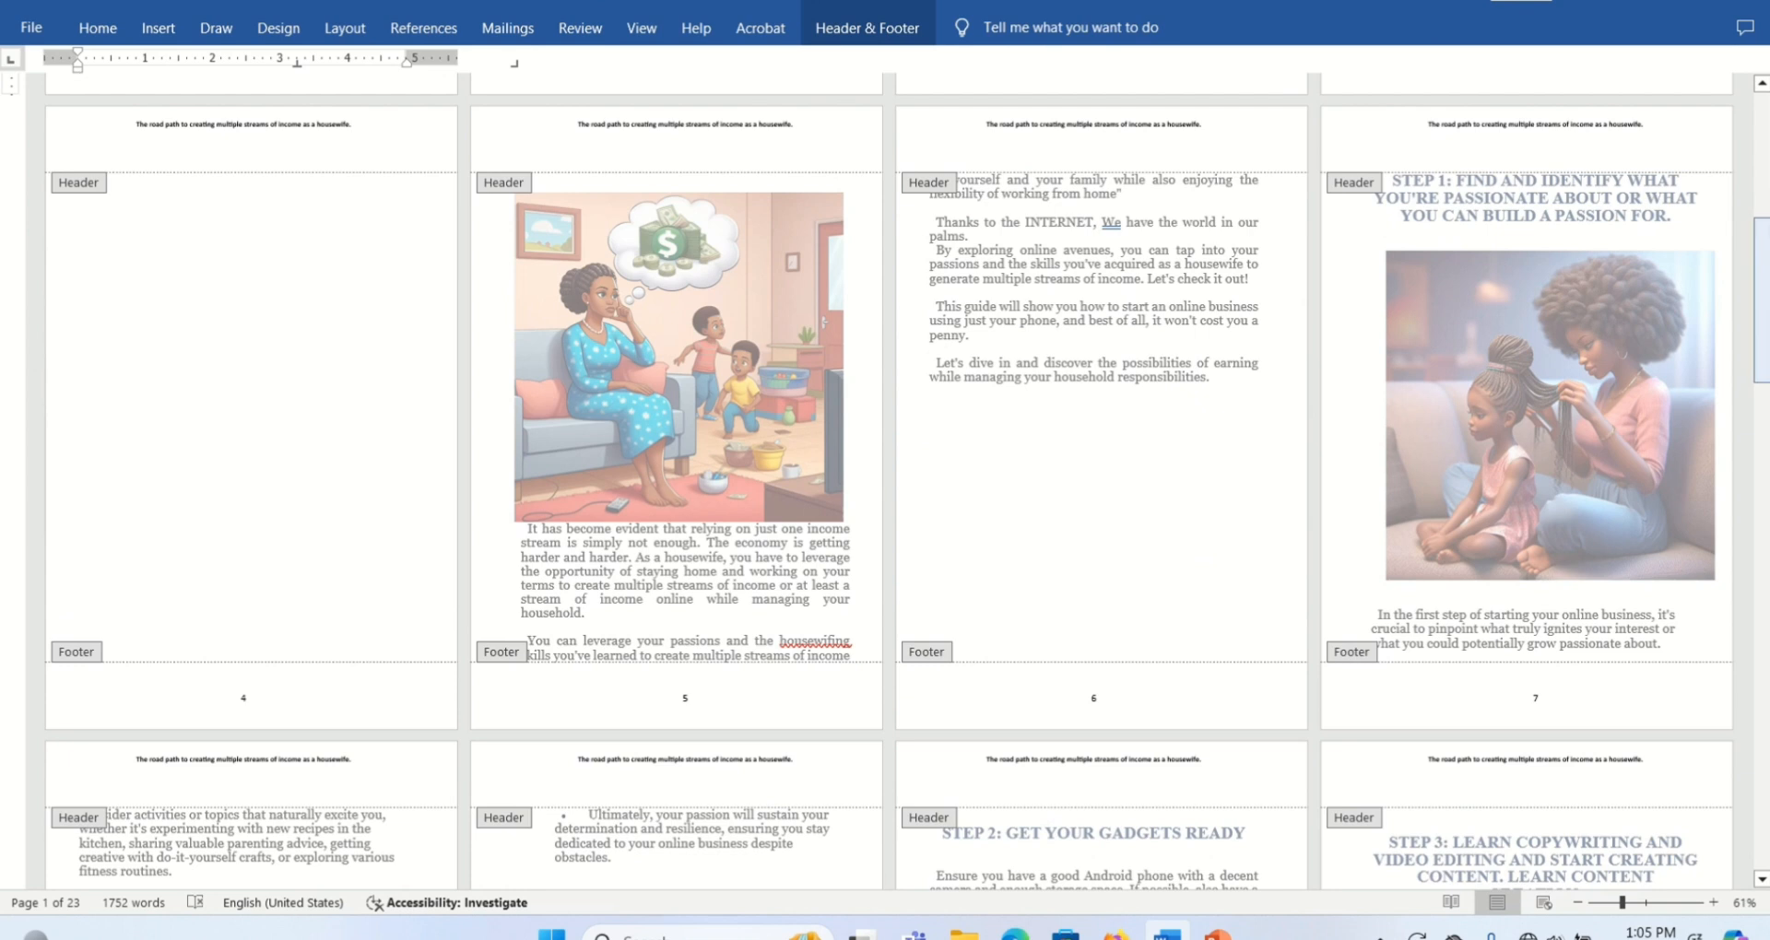
pyautogui.moveTo(1764, 290)
pyautogui.mouseDown()
pyautogui.moveTo(1764, 174)
pyautogui.moveTo(1764, 276)
pyautogui.mouseUp()
pyautogui.doubleClick(245, 767)
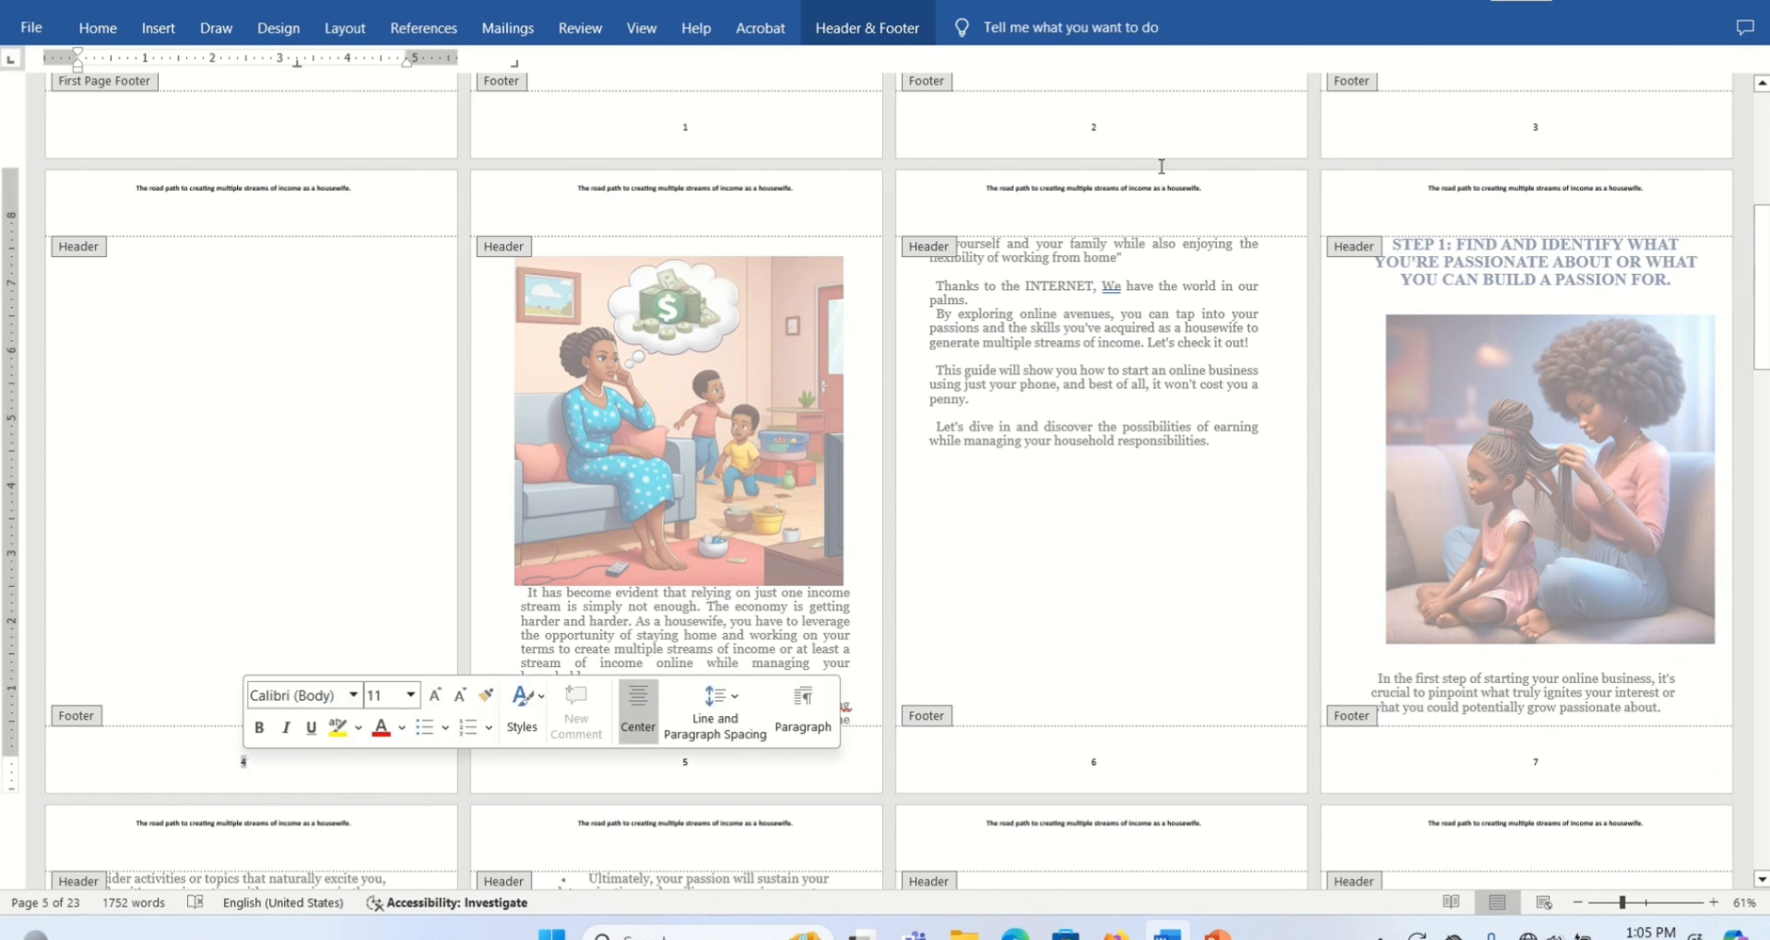
pyautogui.doubleClick(1749, 159)
pyautogui.click(1658, 105)
pyautogui.doubleClick(1750, 122)
pyautogui.moveTo(1762, 199); pyautogui.dragTo(1761, 266)
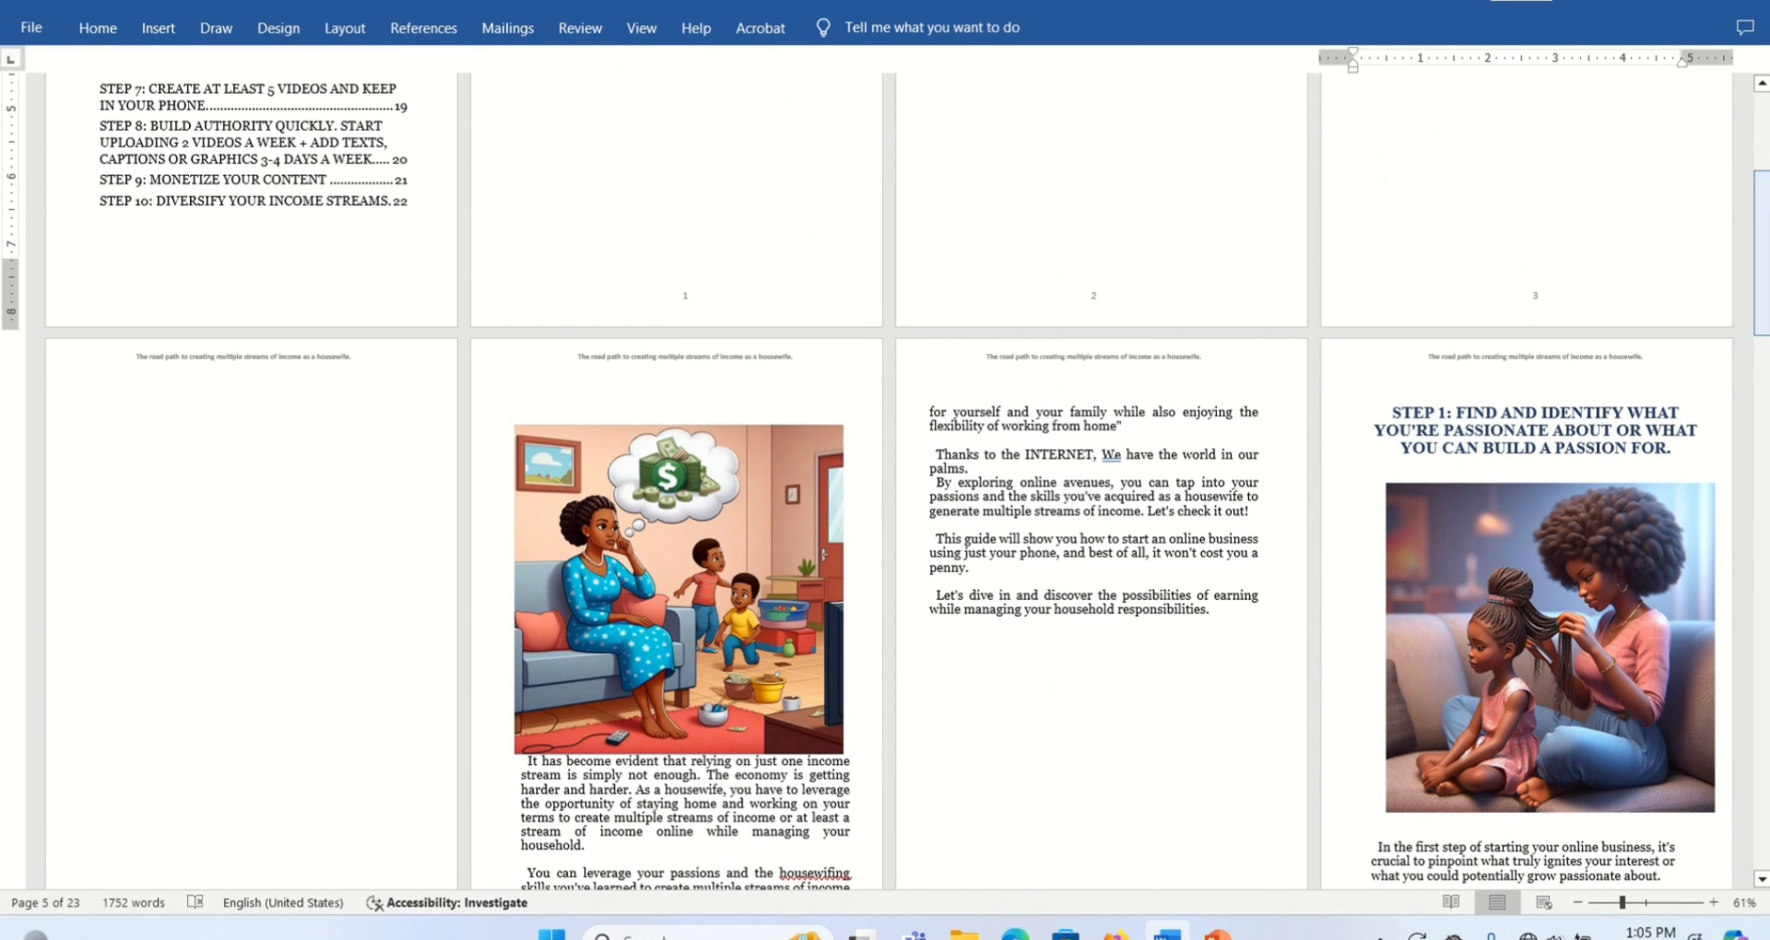
# Place the cursor on the blank page after the Disclaimer page and show the formatting marks
pyautogui.click(170, 410)
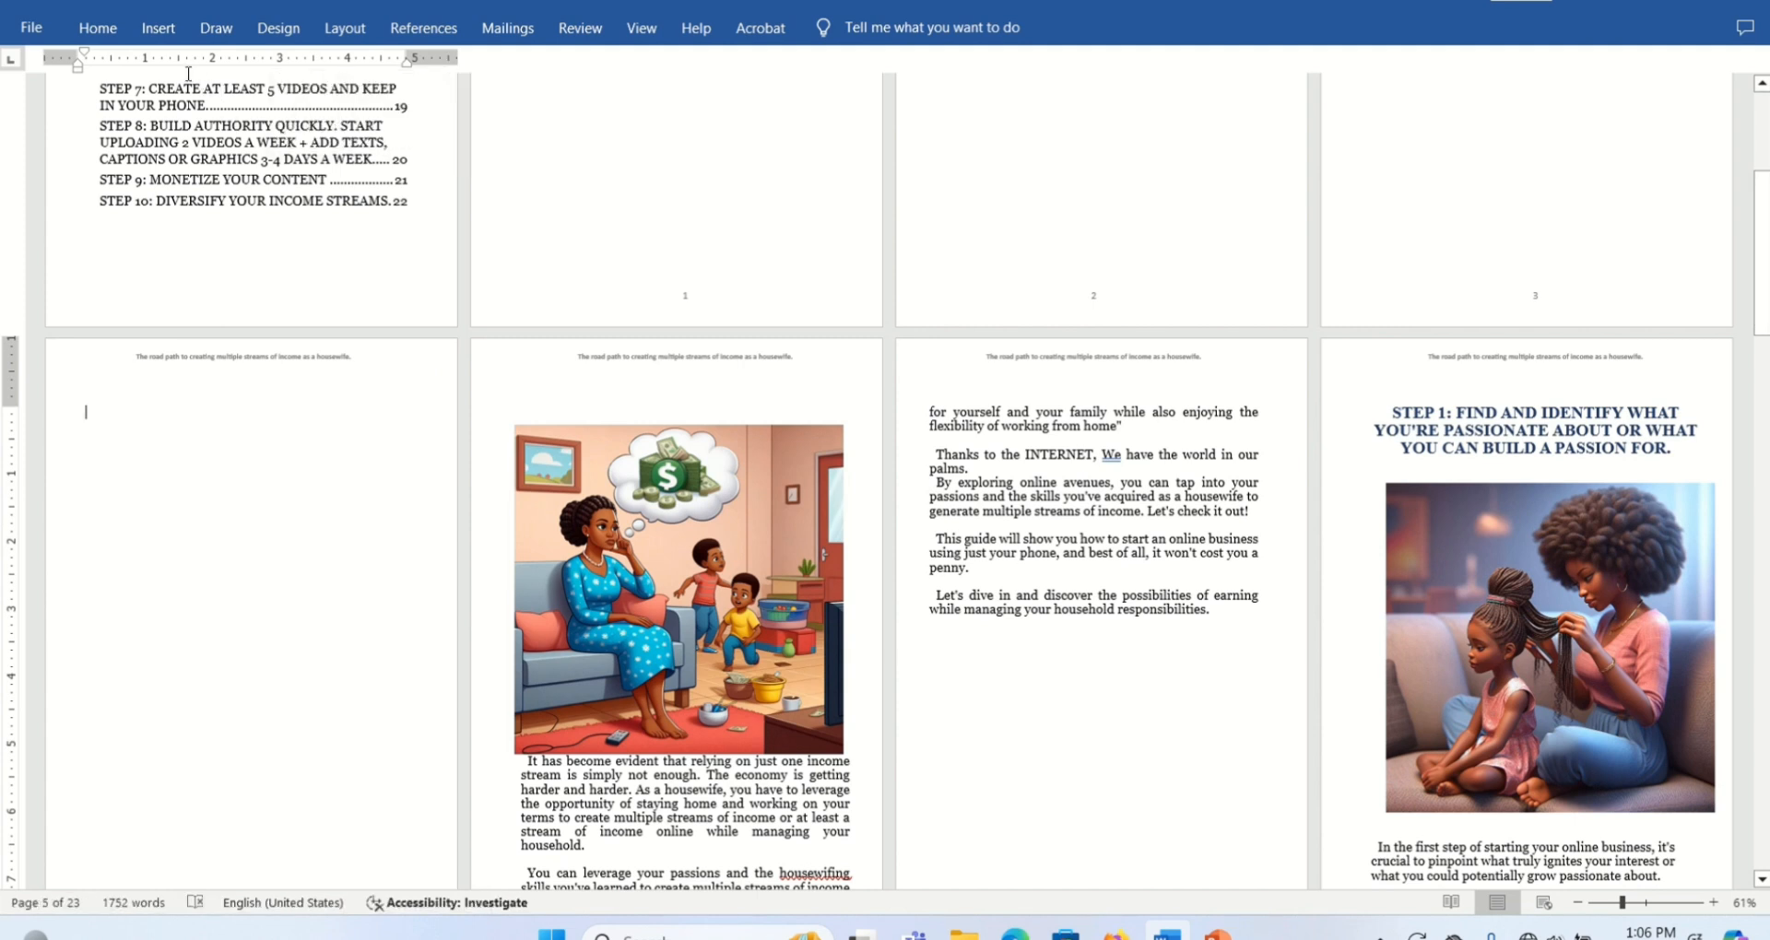
pyautogui.click(86, 31)
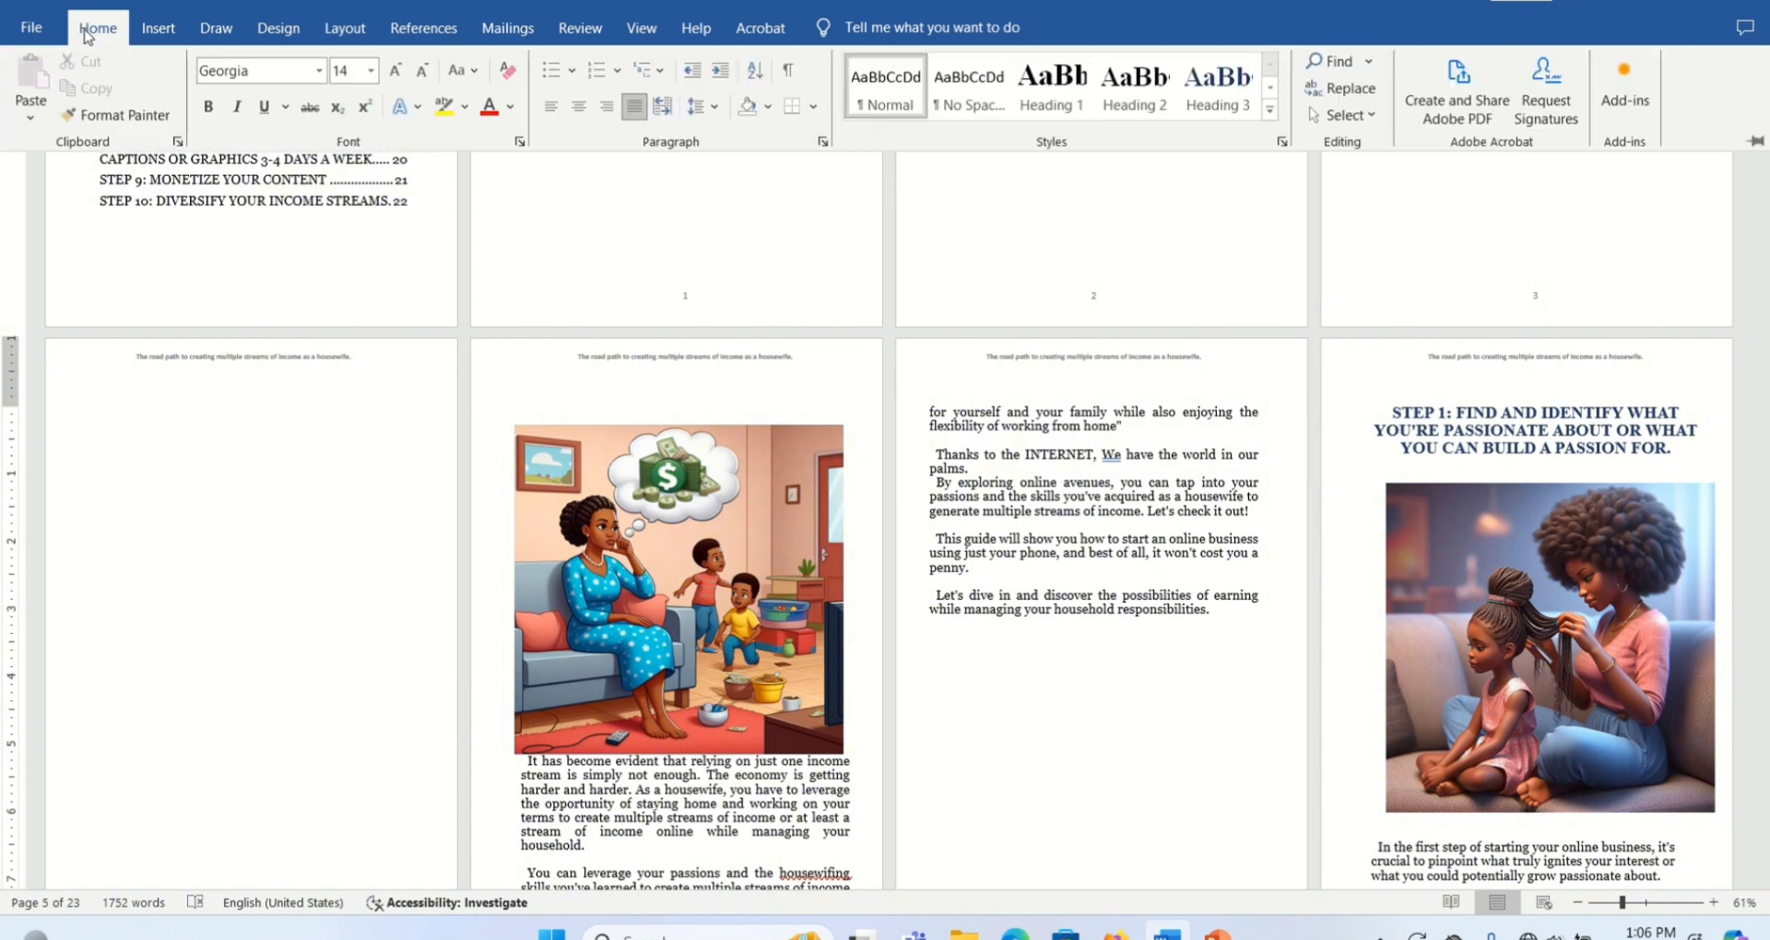
pyautogui.click(788, 70)
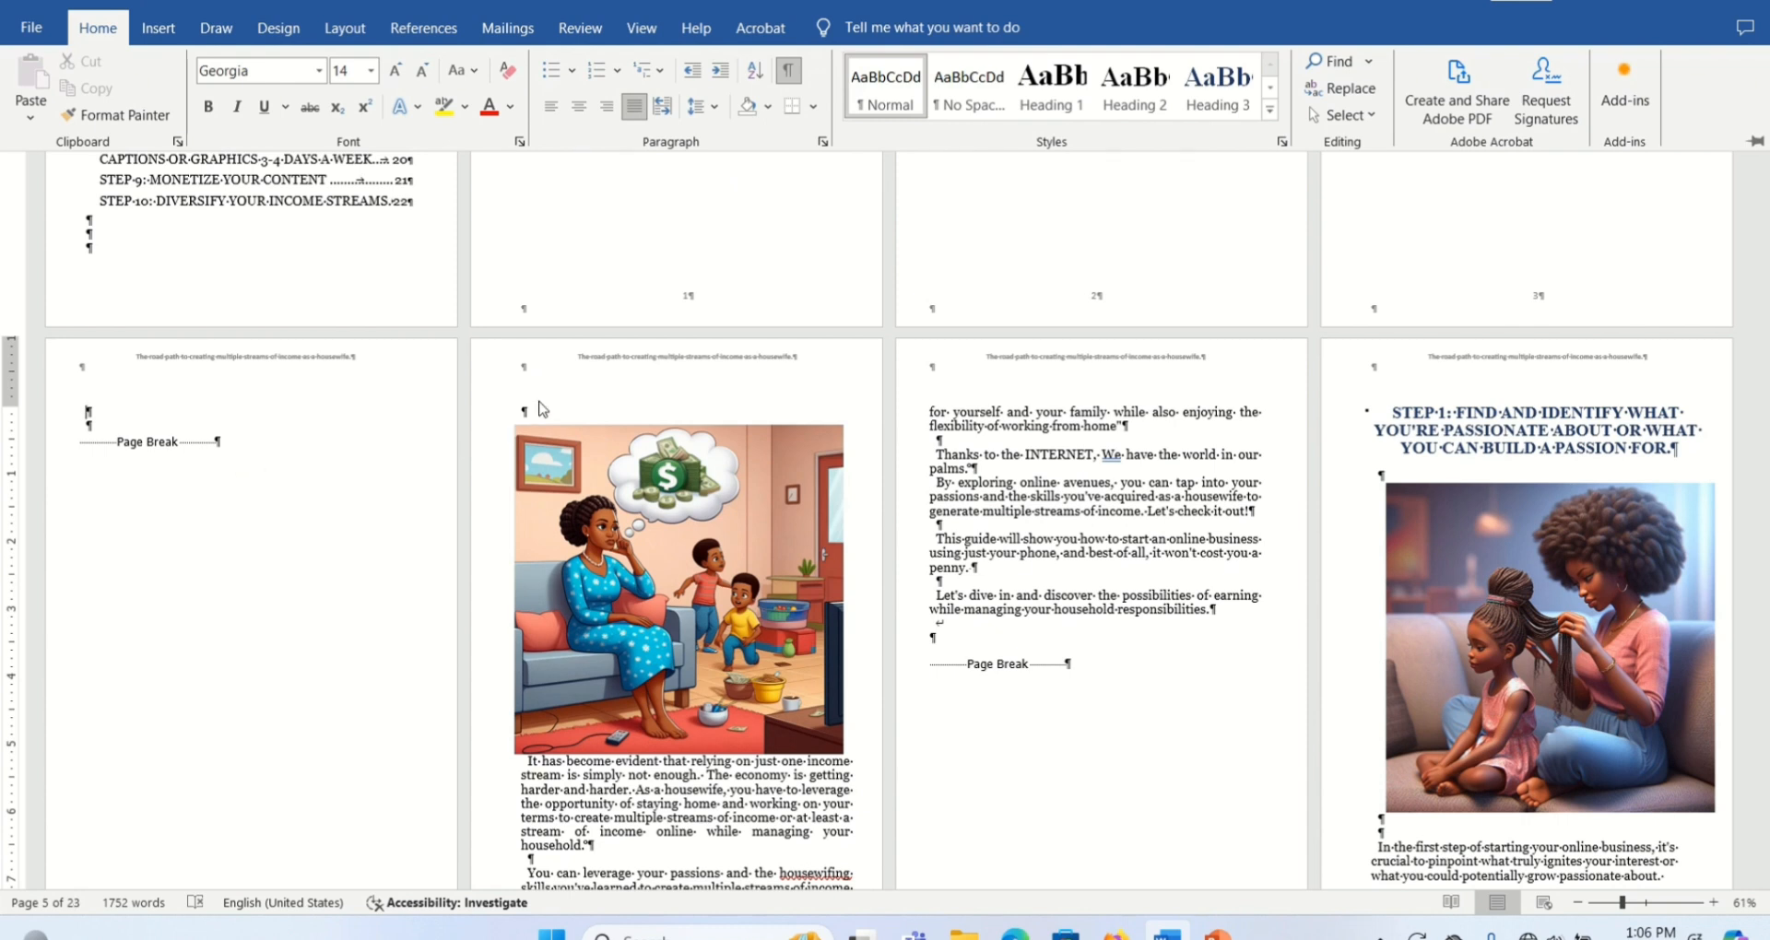
# Insert a Next Page section break after the page break on the blank page following the Disclaimer
pyautogui.hotkey('ctrl', 'F1')
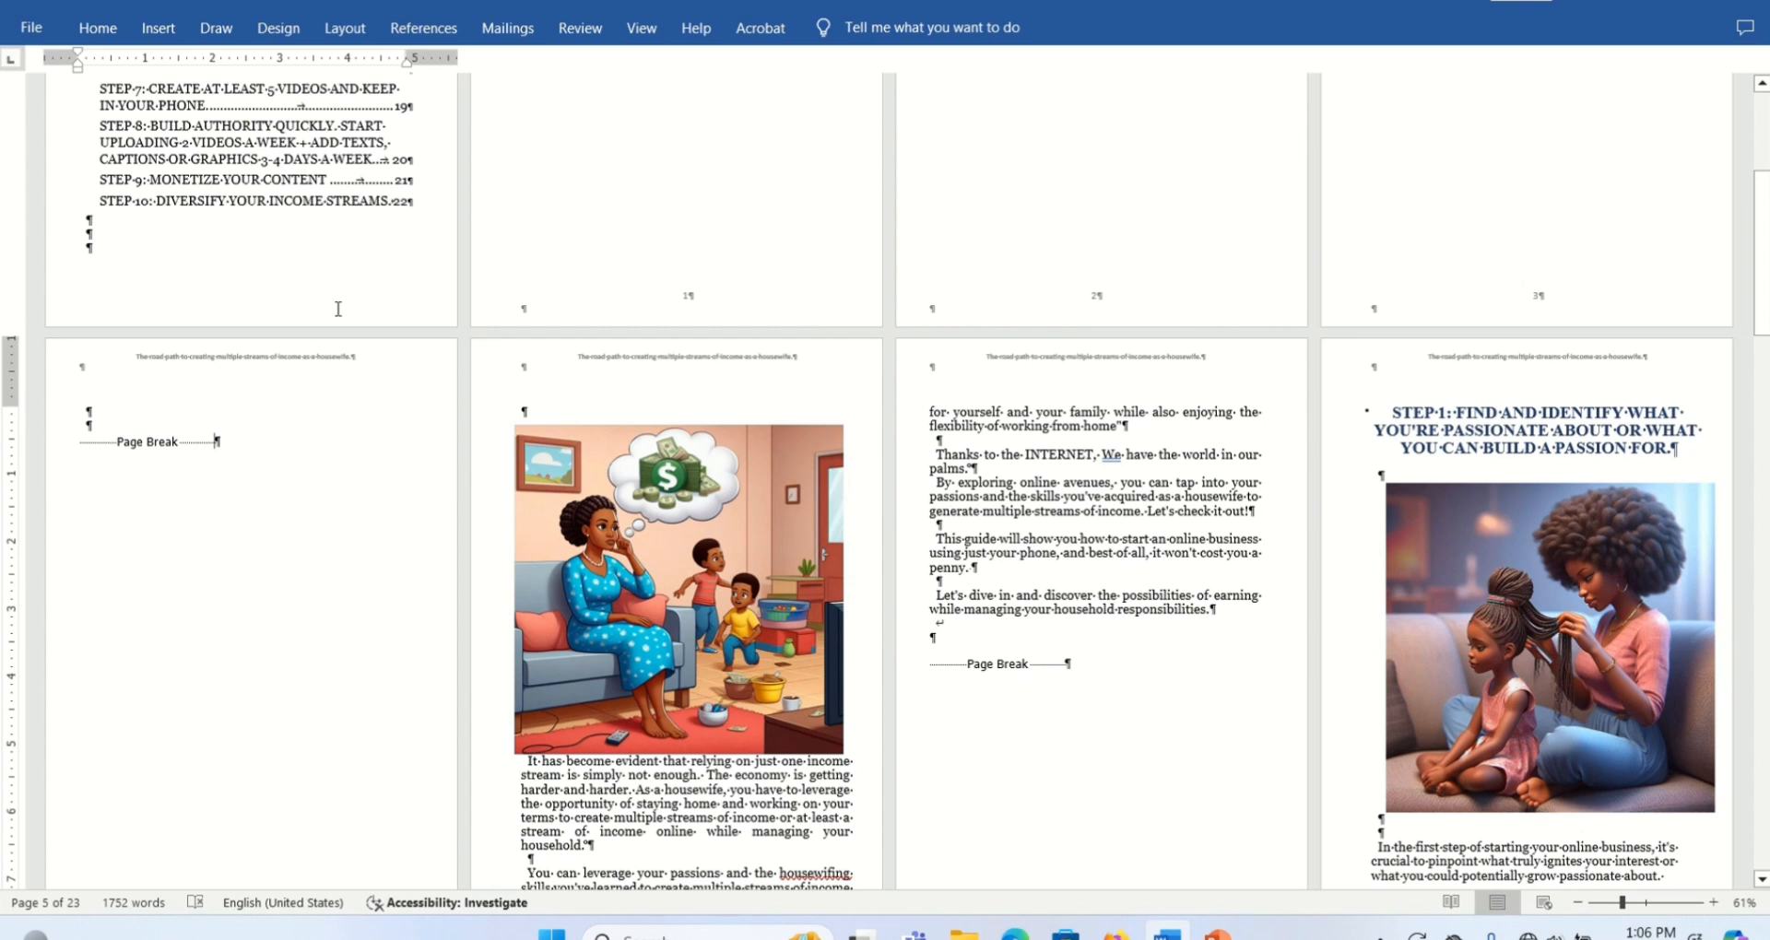
pyautogui.click(355, 29)
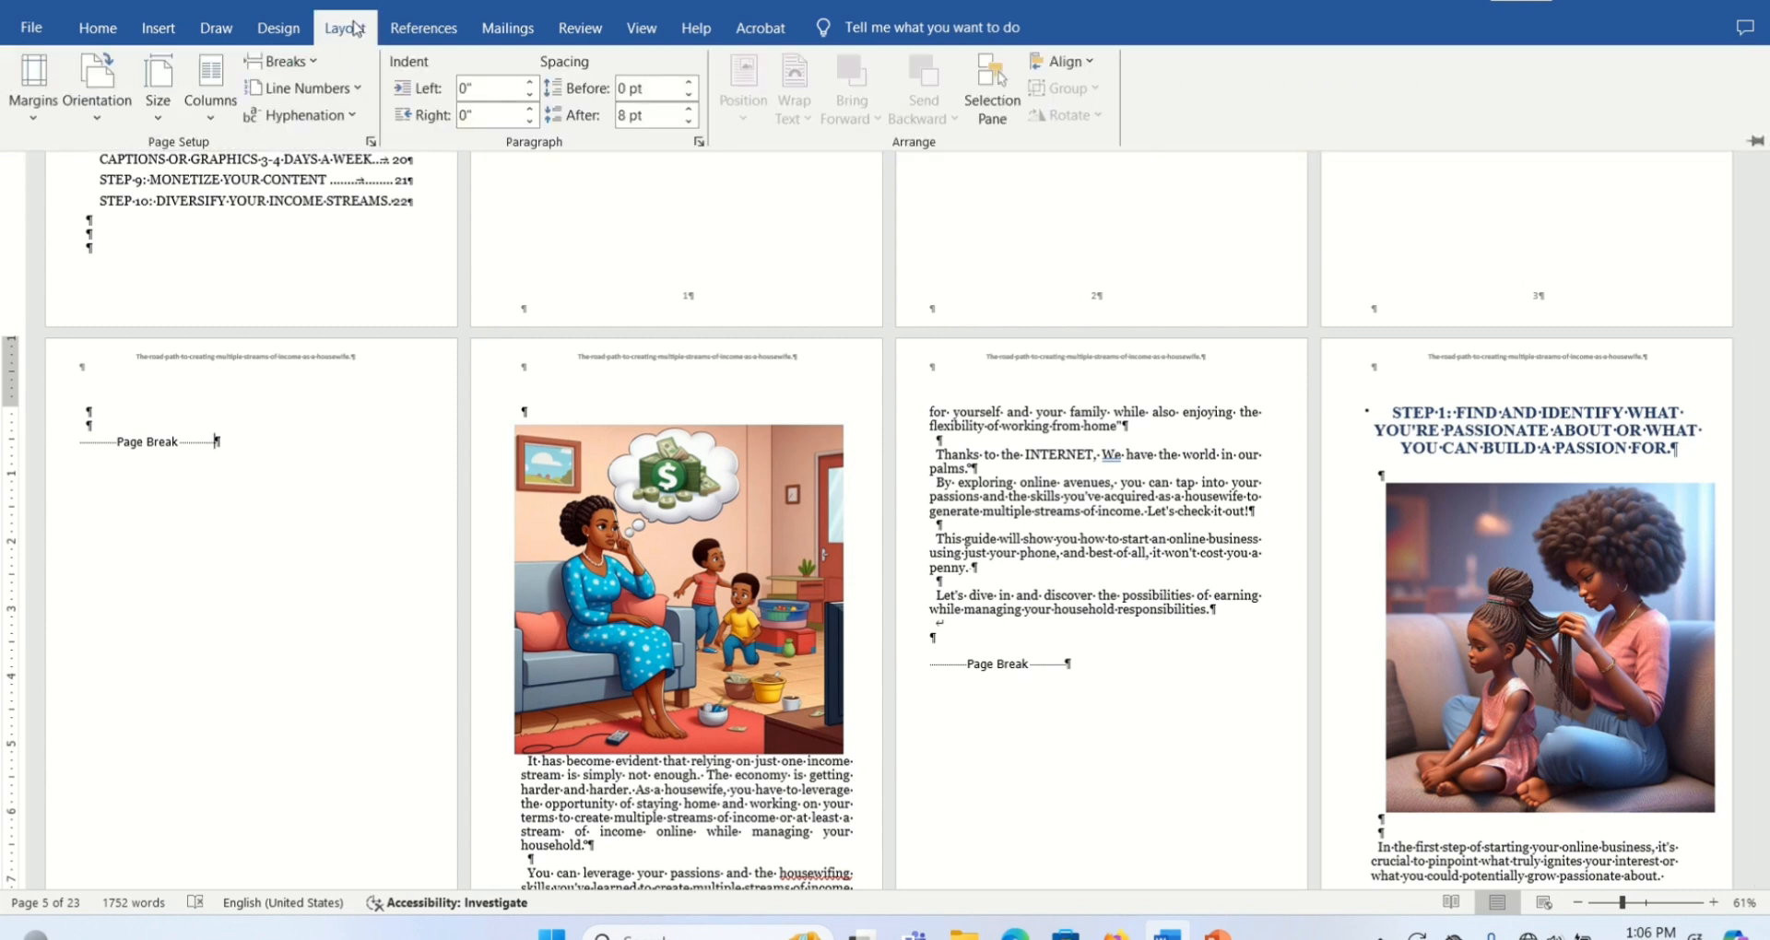
pyautogui.click(322, 62)
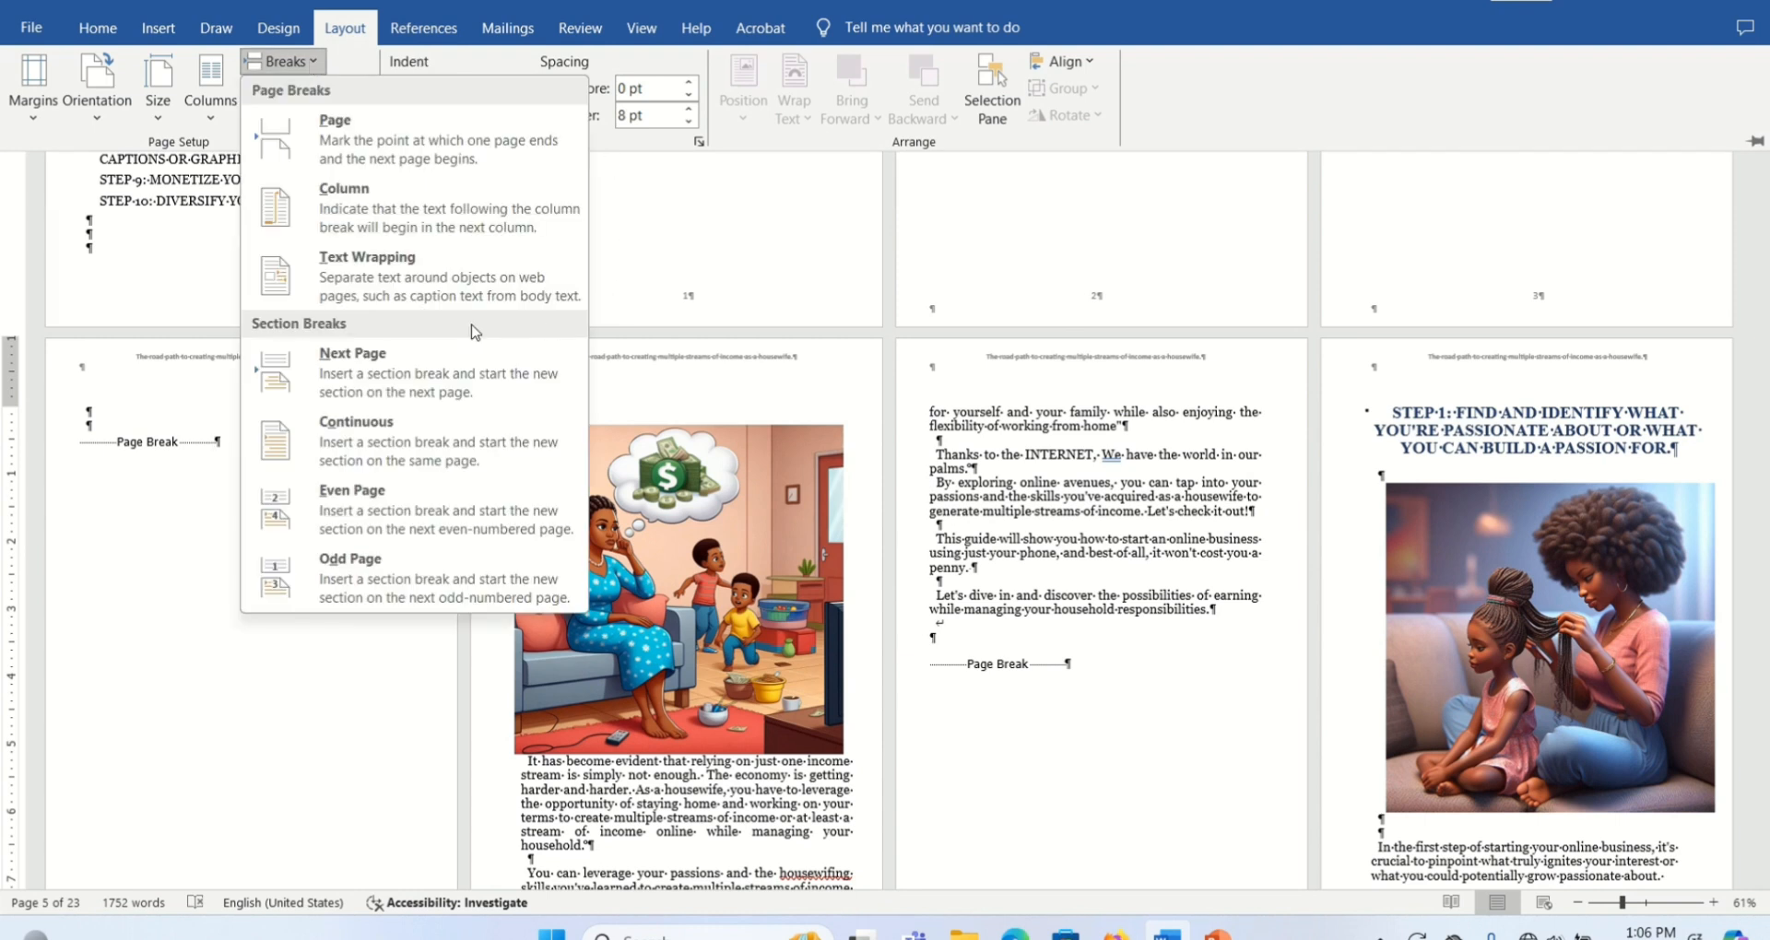
pyautogui.click(385, 391)
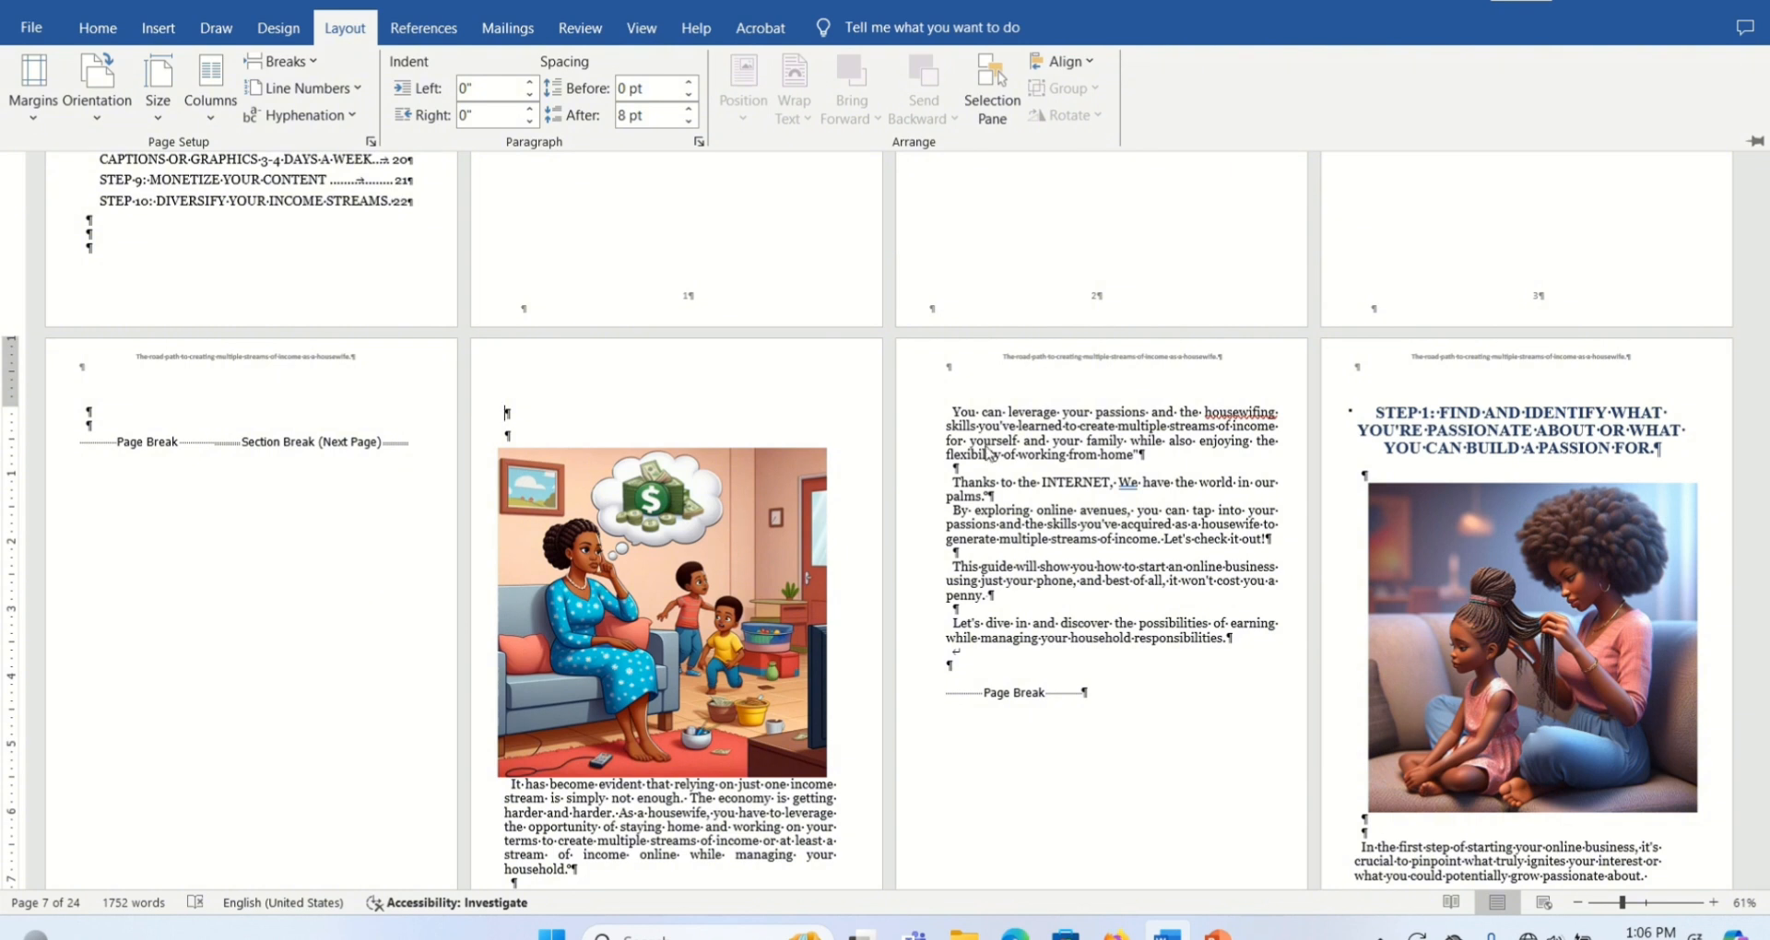
# Hide the formatting marks throughout the document
pyautogui.click(1766, 319)
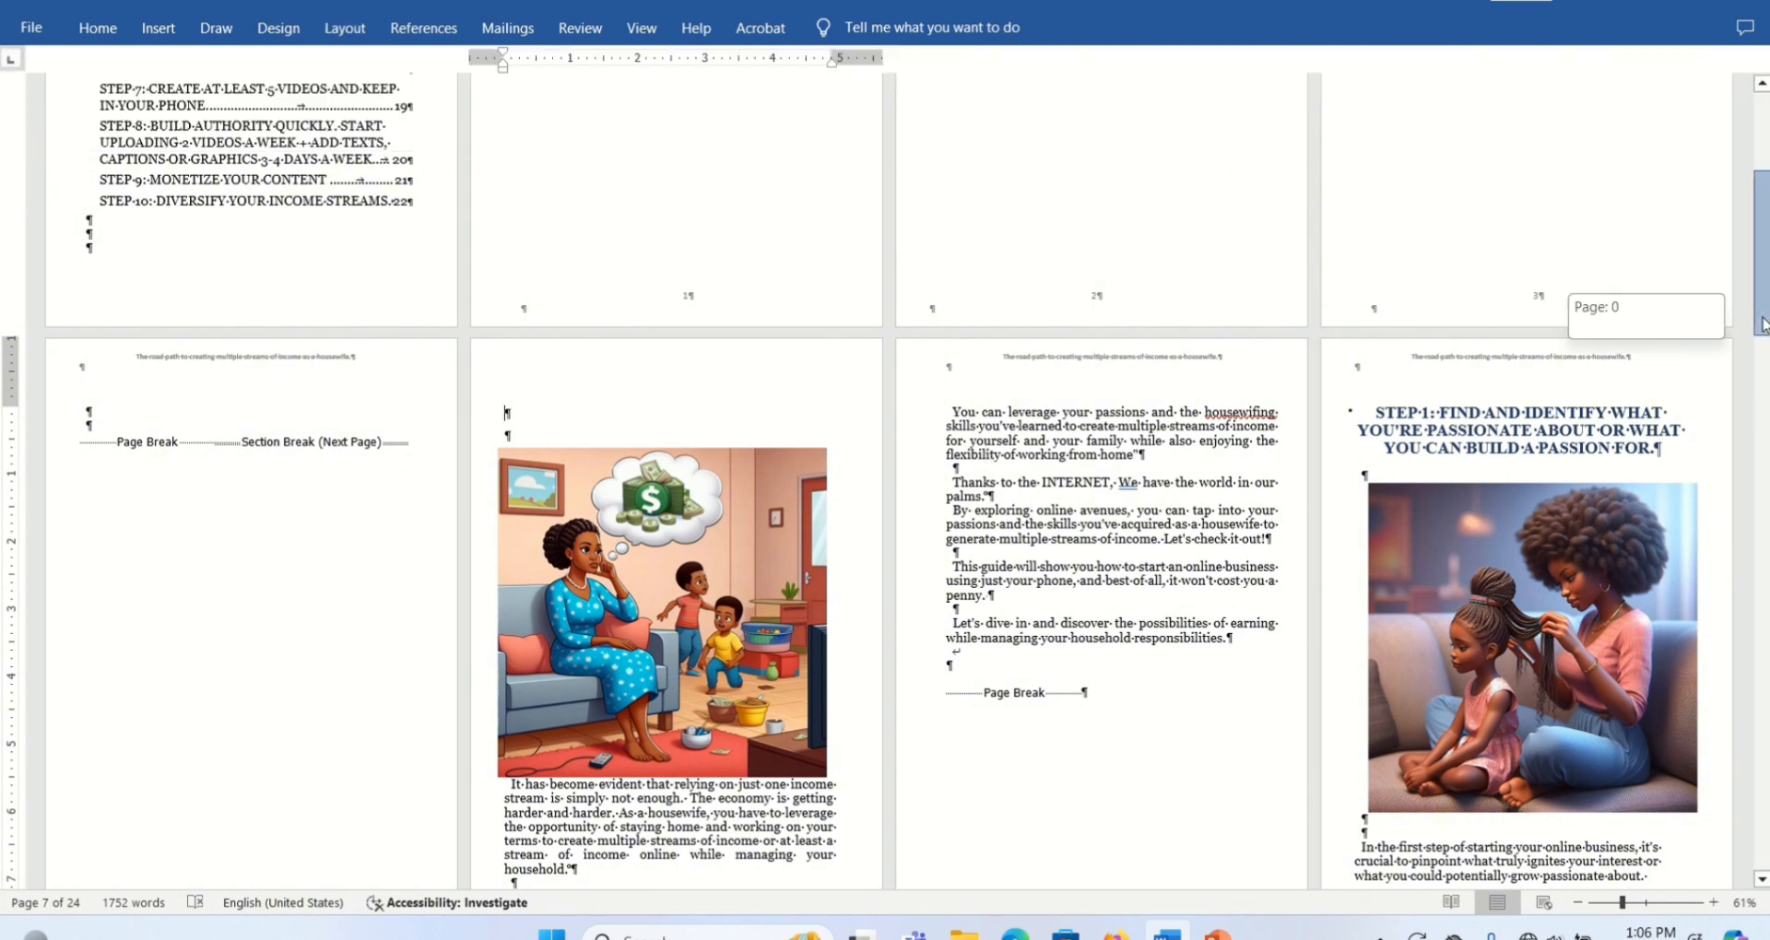
pyautogui.moveTo(1765, 296); pyautogui.dragTo(1765, 350)
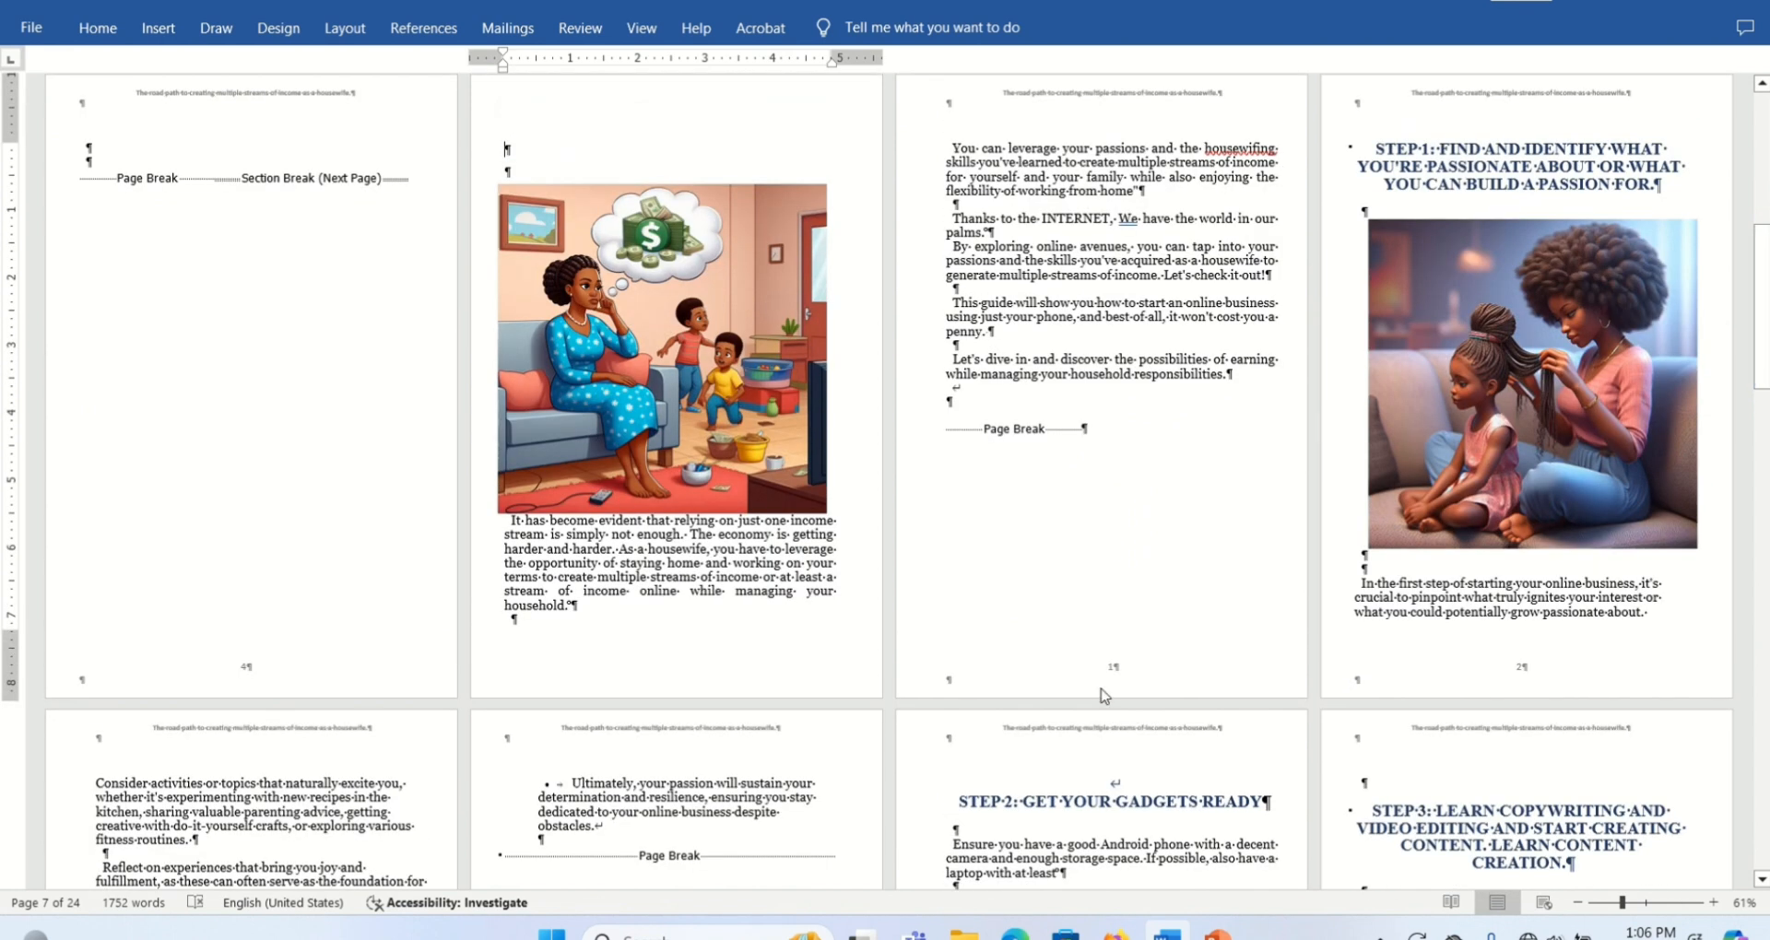
pyautogui.click(95, 42)
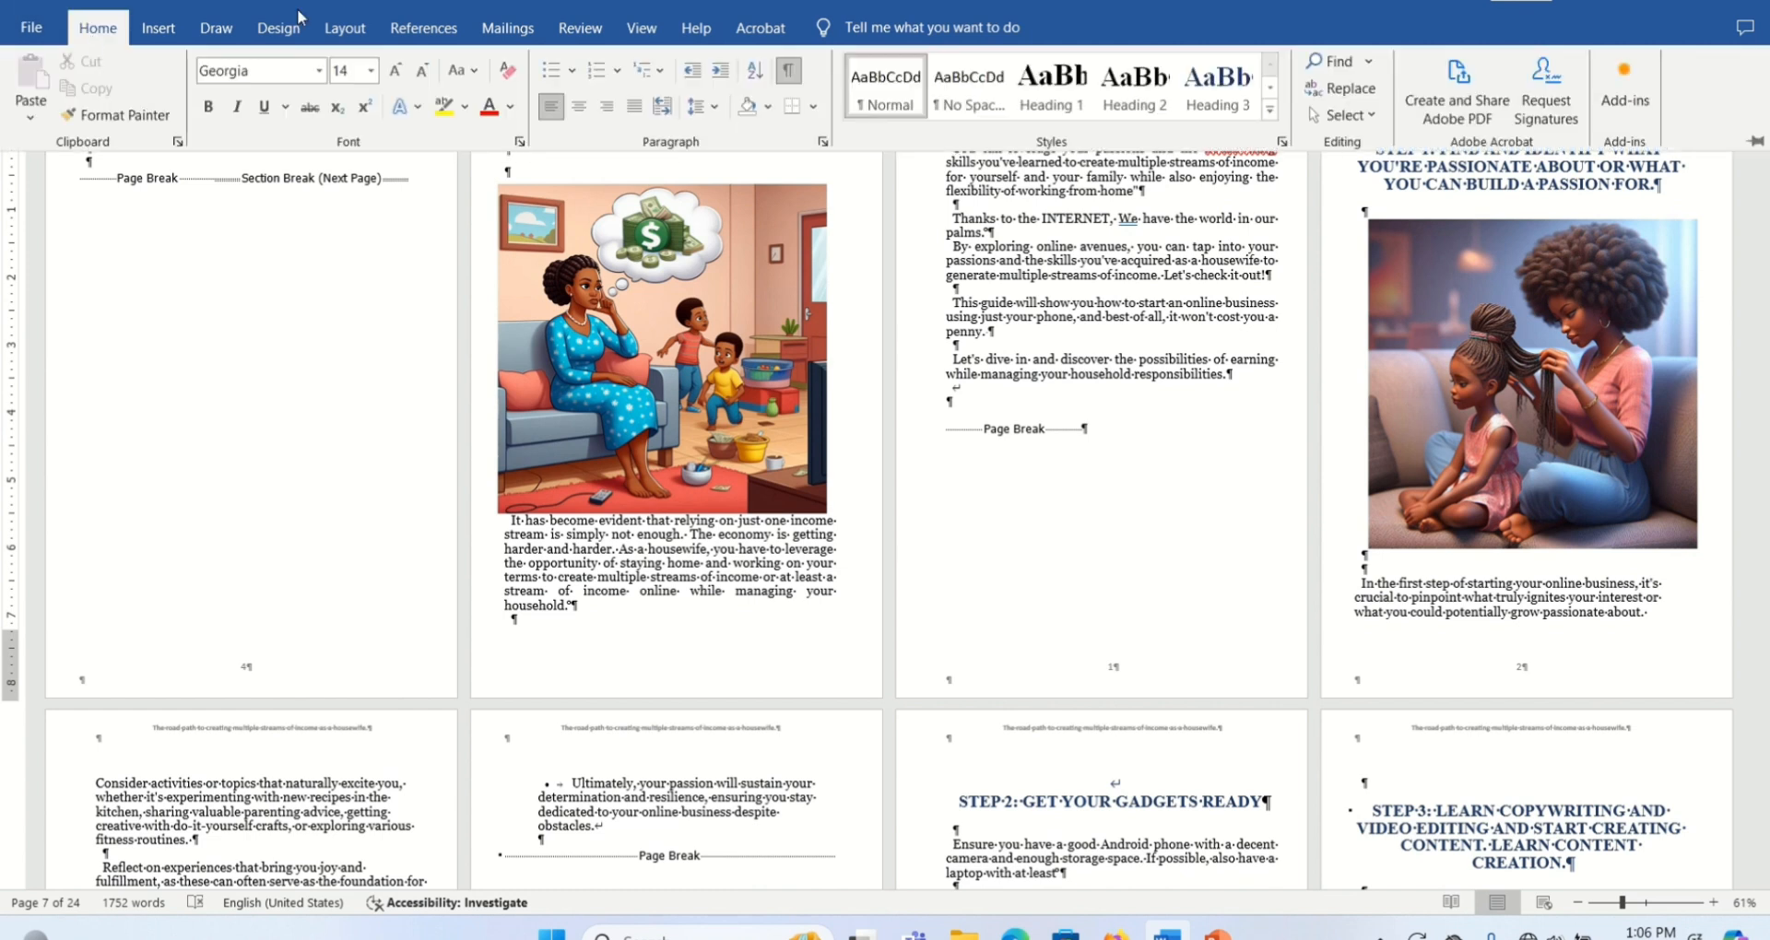
pyautogui.click(789, 71)
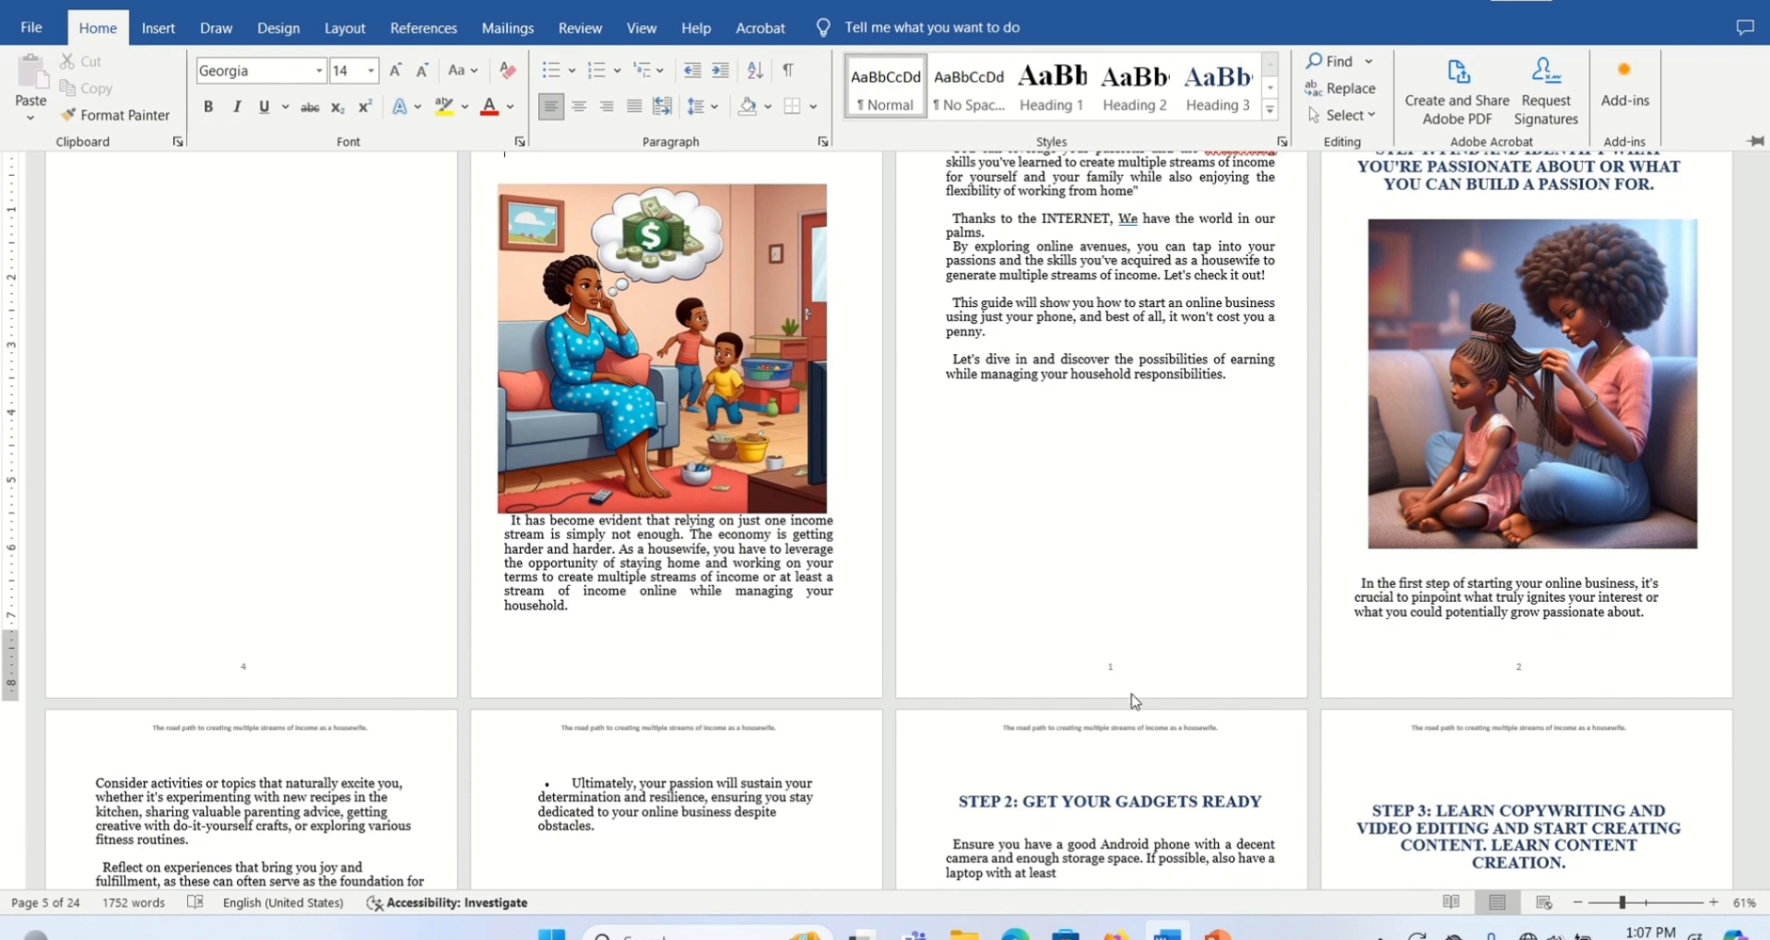
# Examine the footer page numbers before and after the new section break
pyautogui.click(643, 620)
pyautogui.click(1766, 421)
pyautogui.moveTo(1763, 434); pyautogui.dragTo(1763, 185)
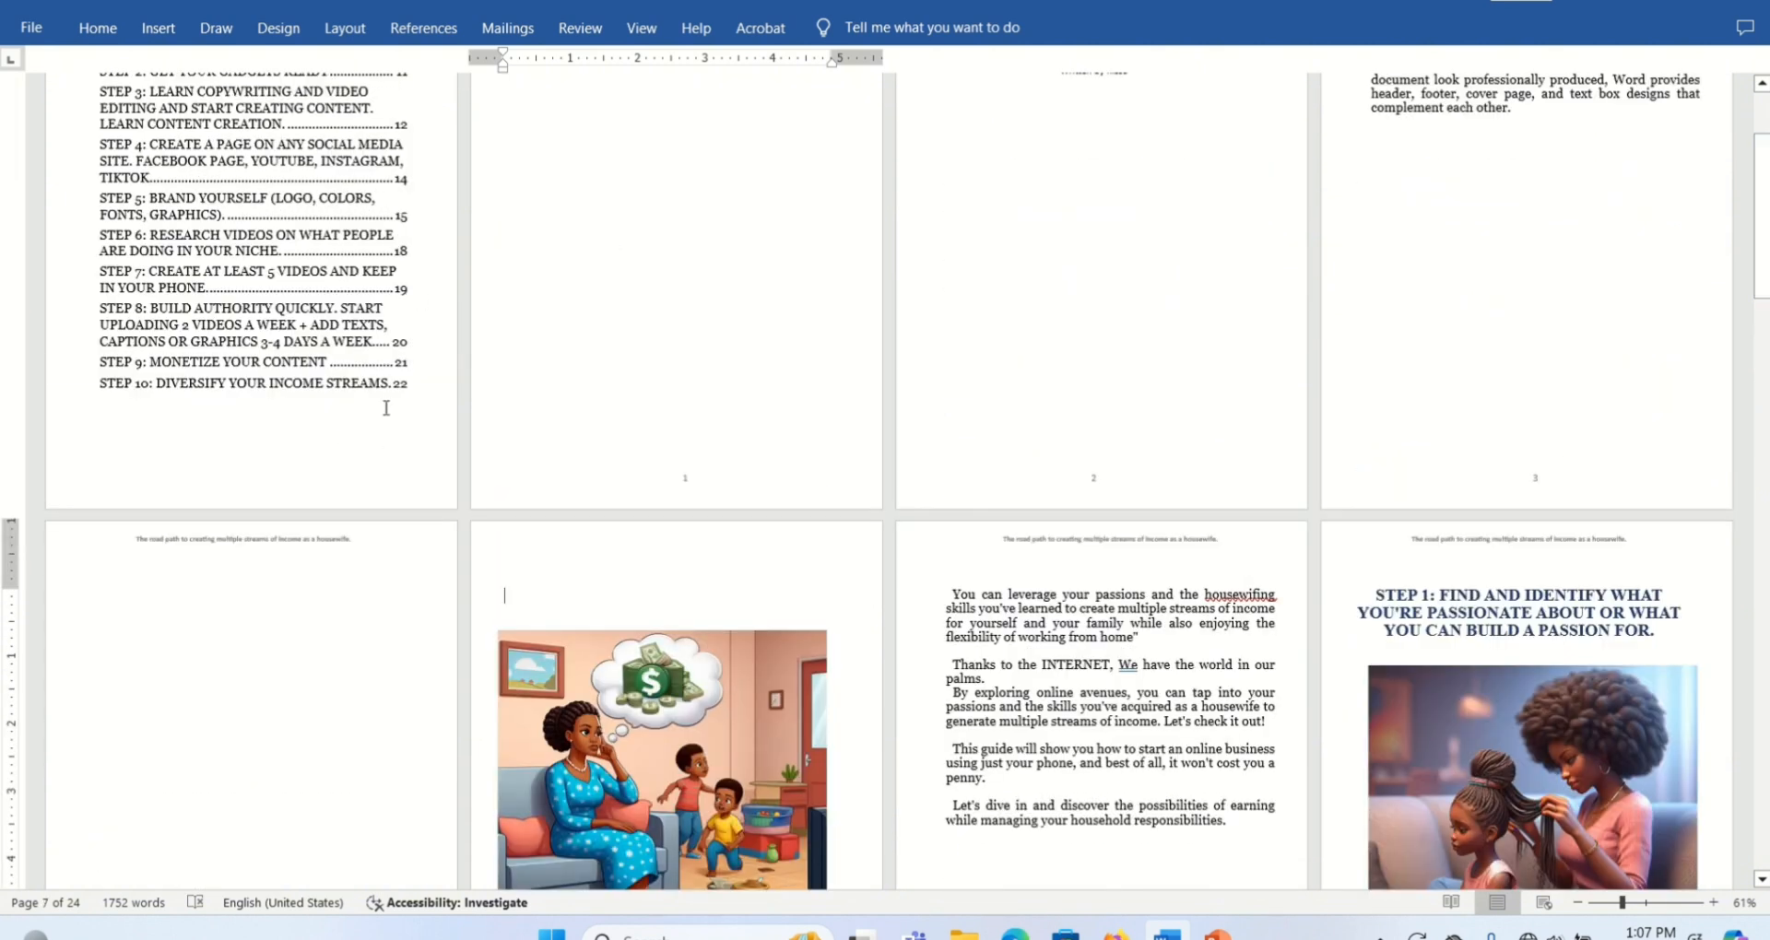
pyautogui.moveTo(1763, 270); pyautogui.dragTo(1766, 350)
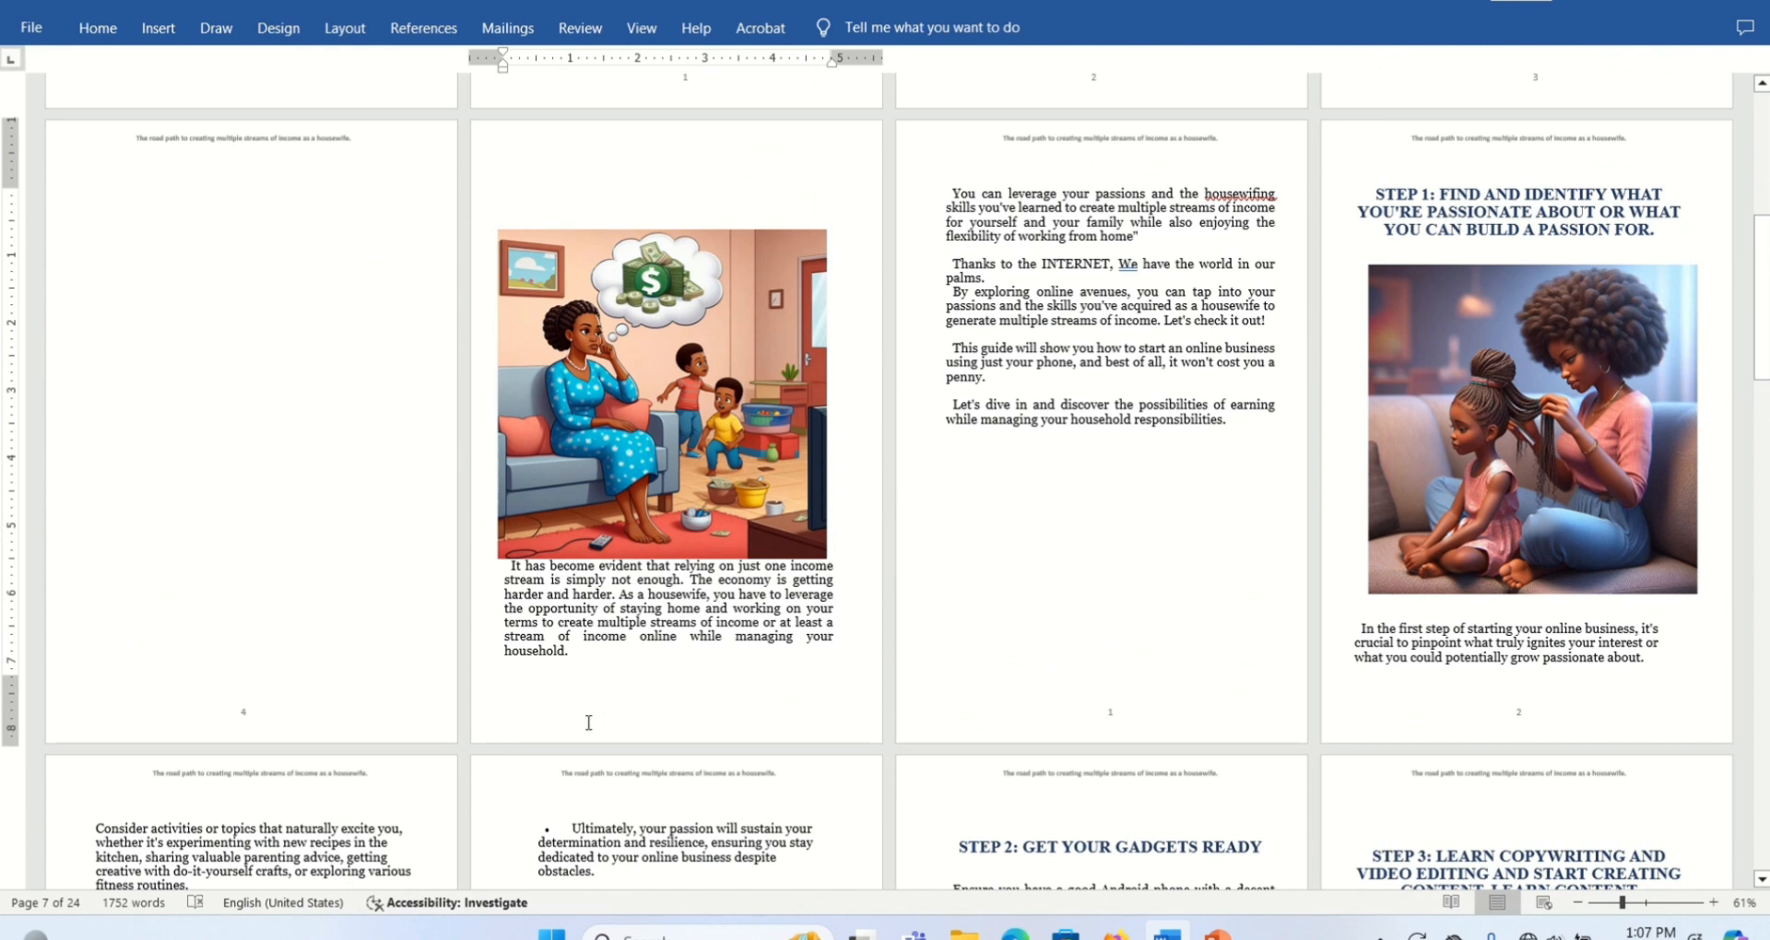
pyautogui.click(250, 718)
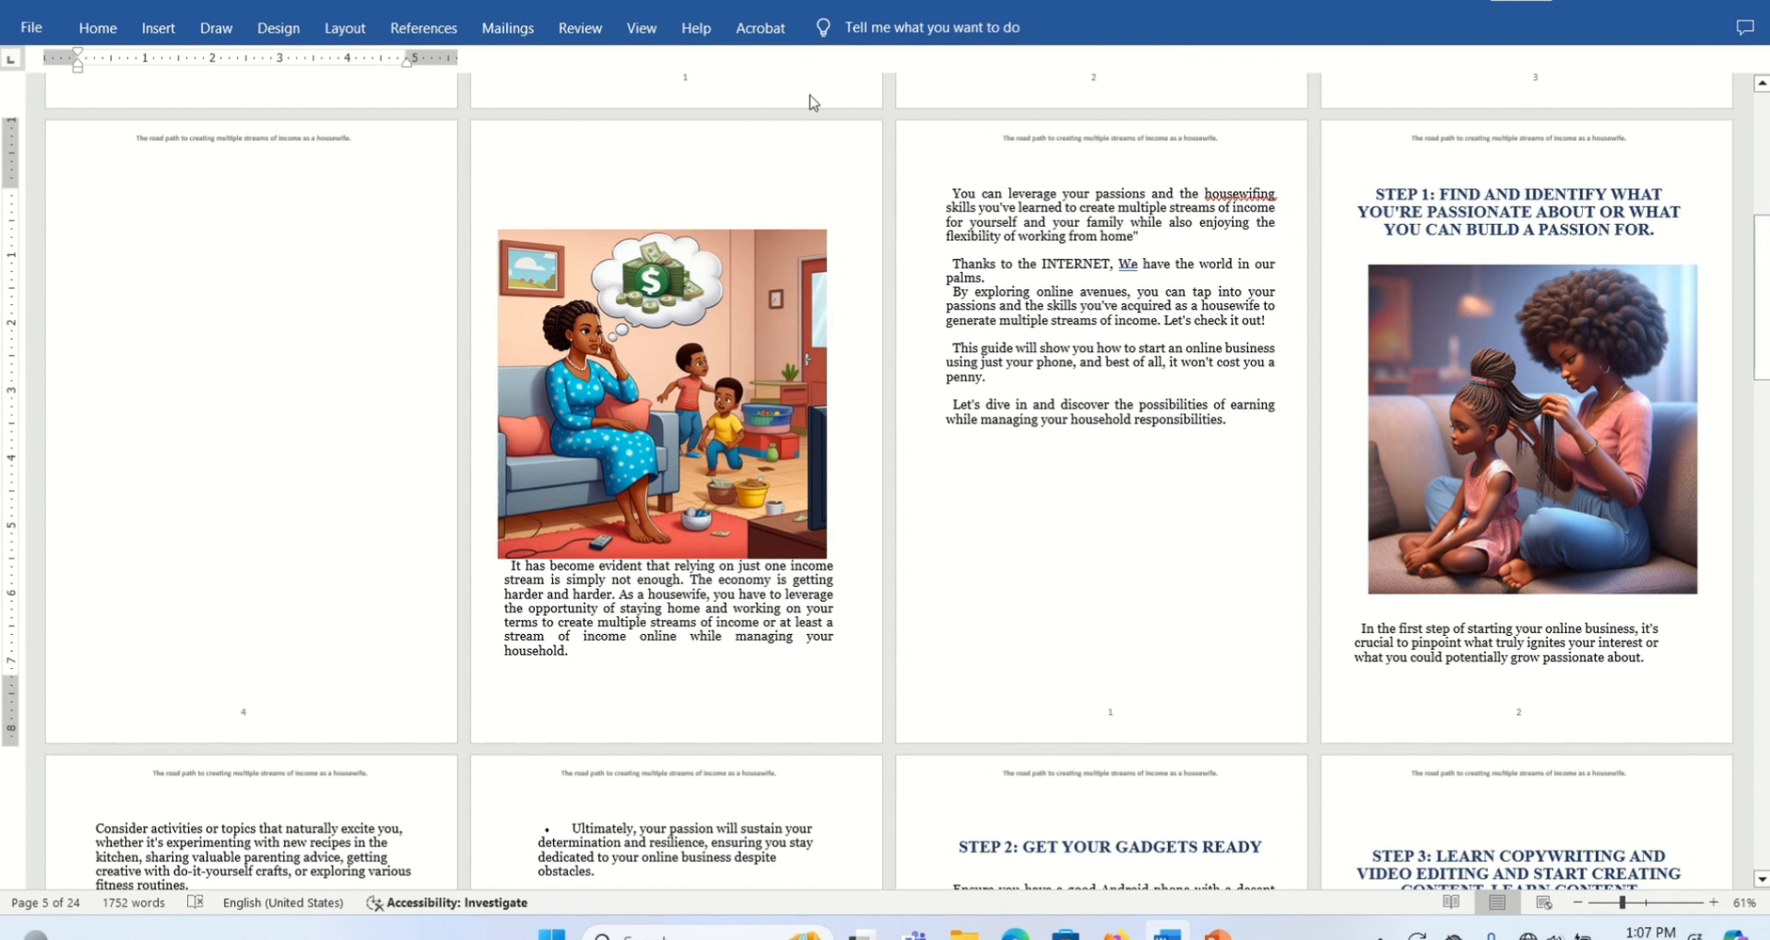
pyautogui.scroll(3, 811, 101)
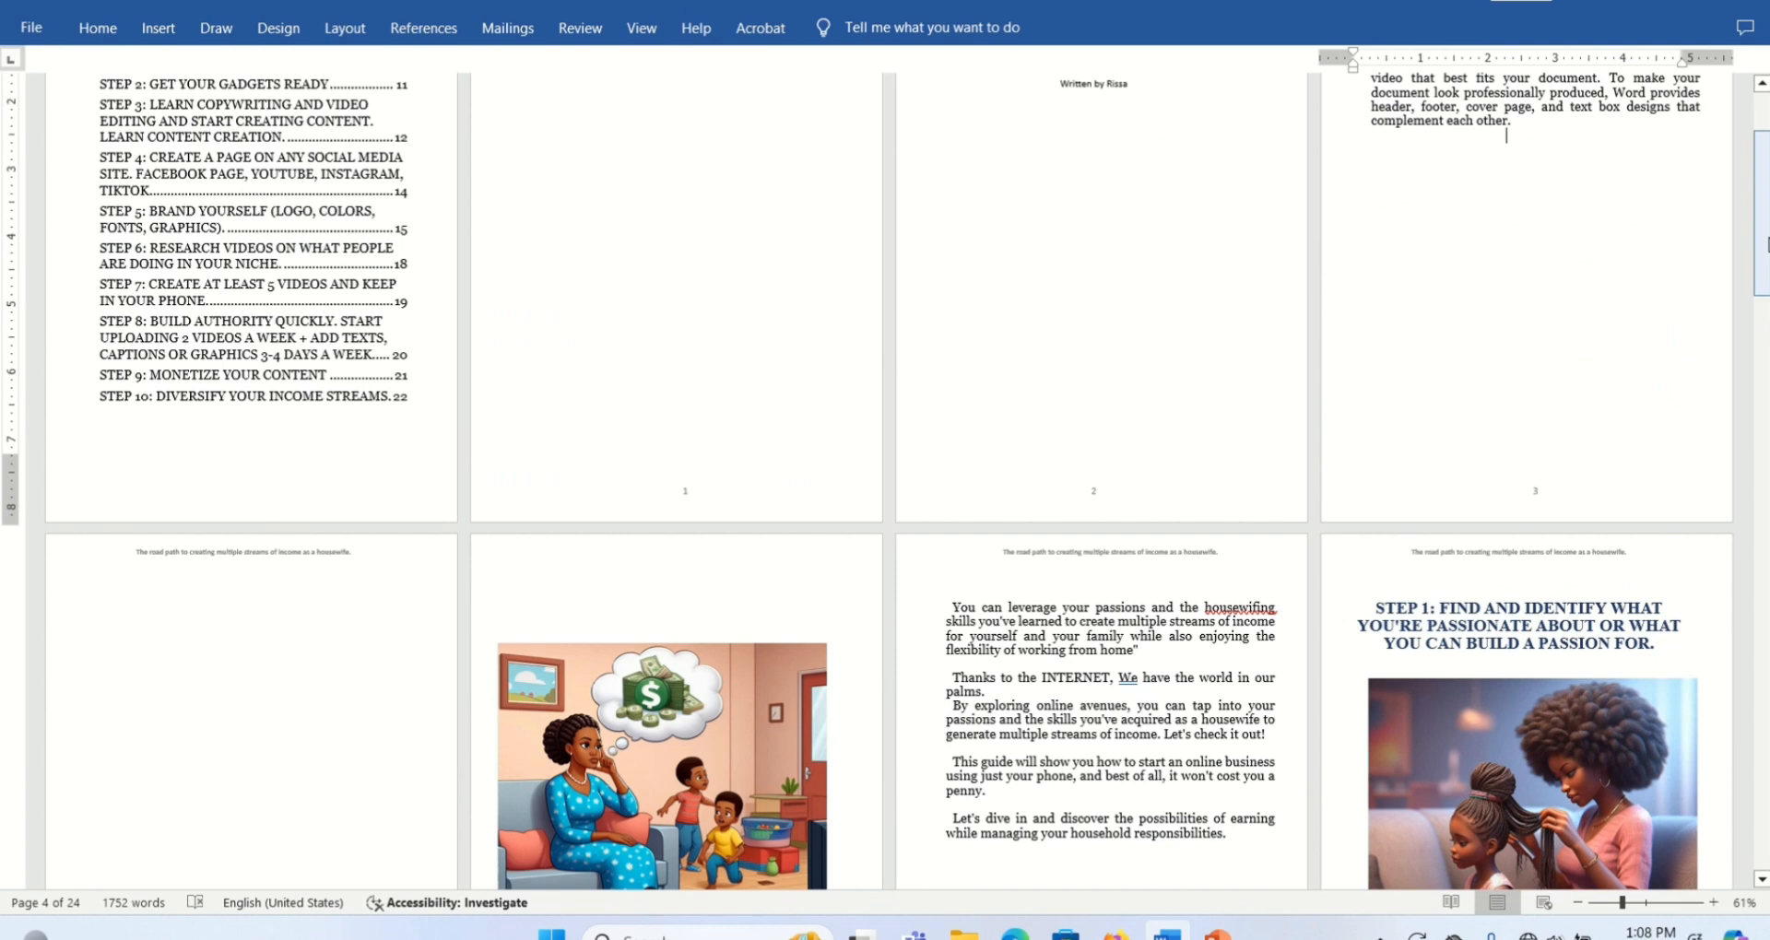
pyautogui.scroll(-3, 647, 604)
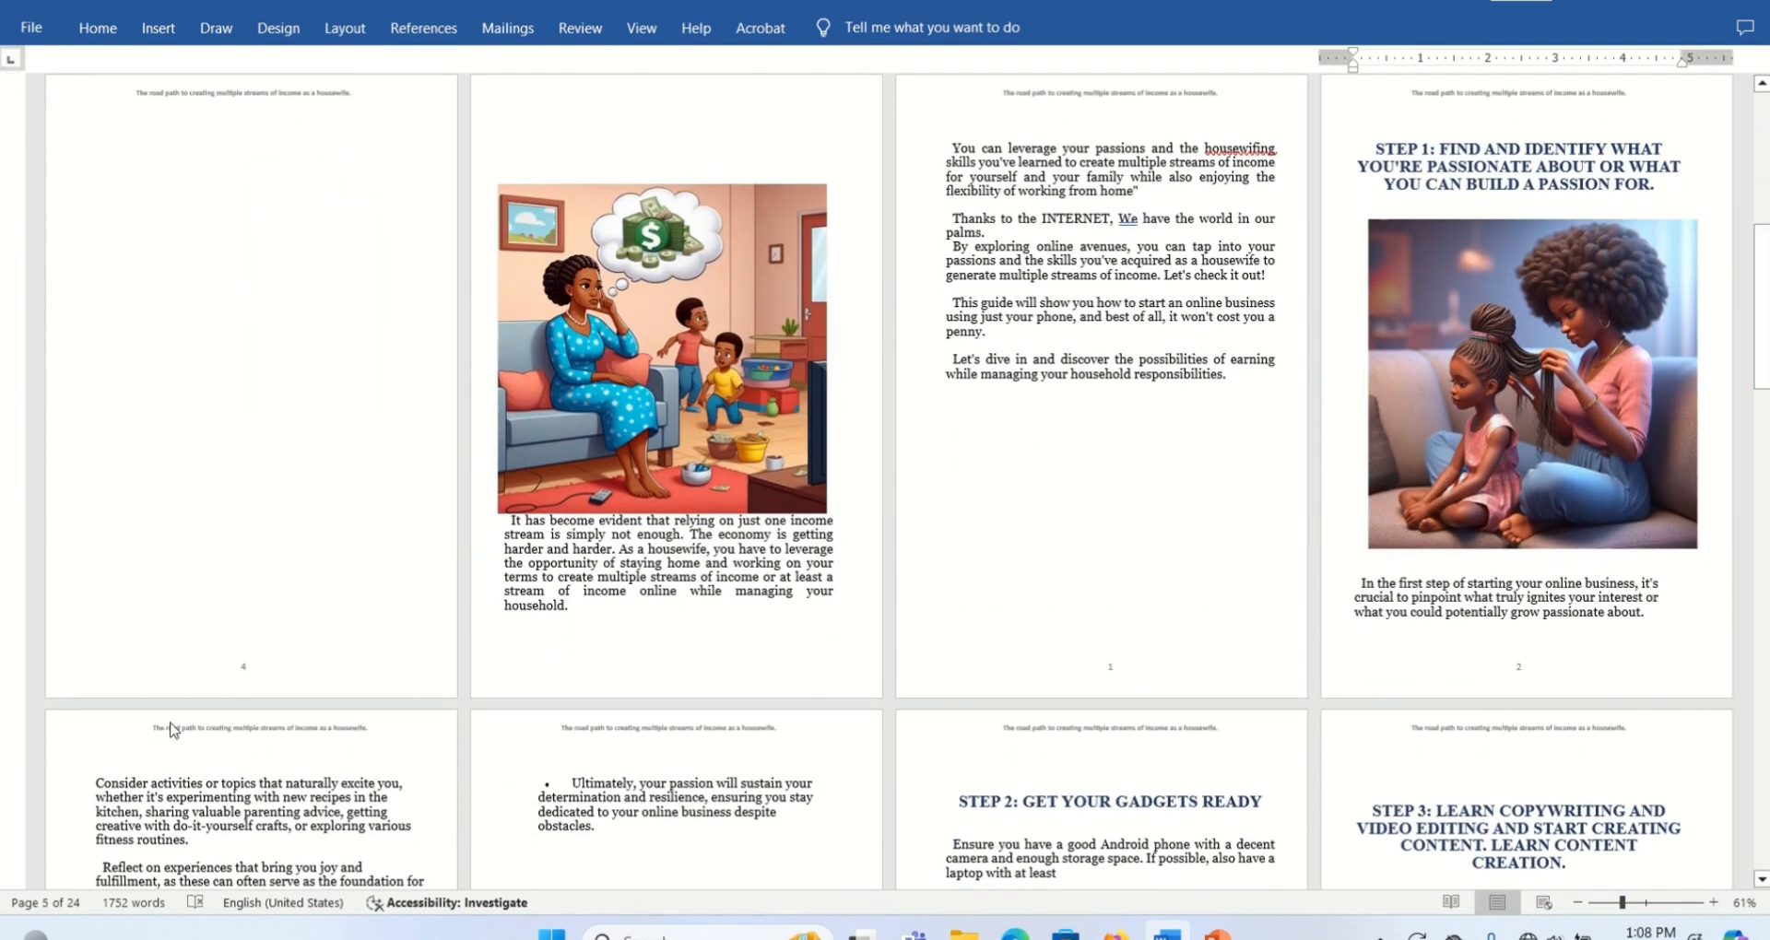
# Open the Section 2 footer for editing and turn off the different first page option for that section
pyautogui.click(247, 678)
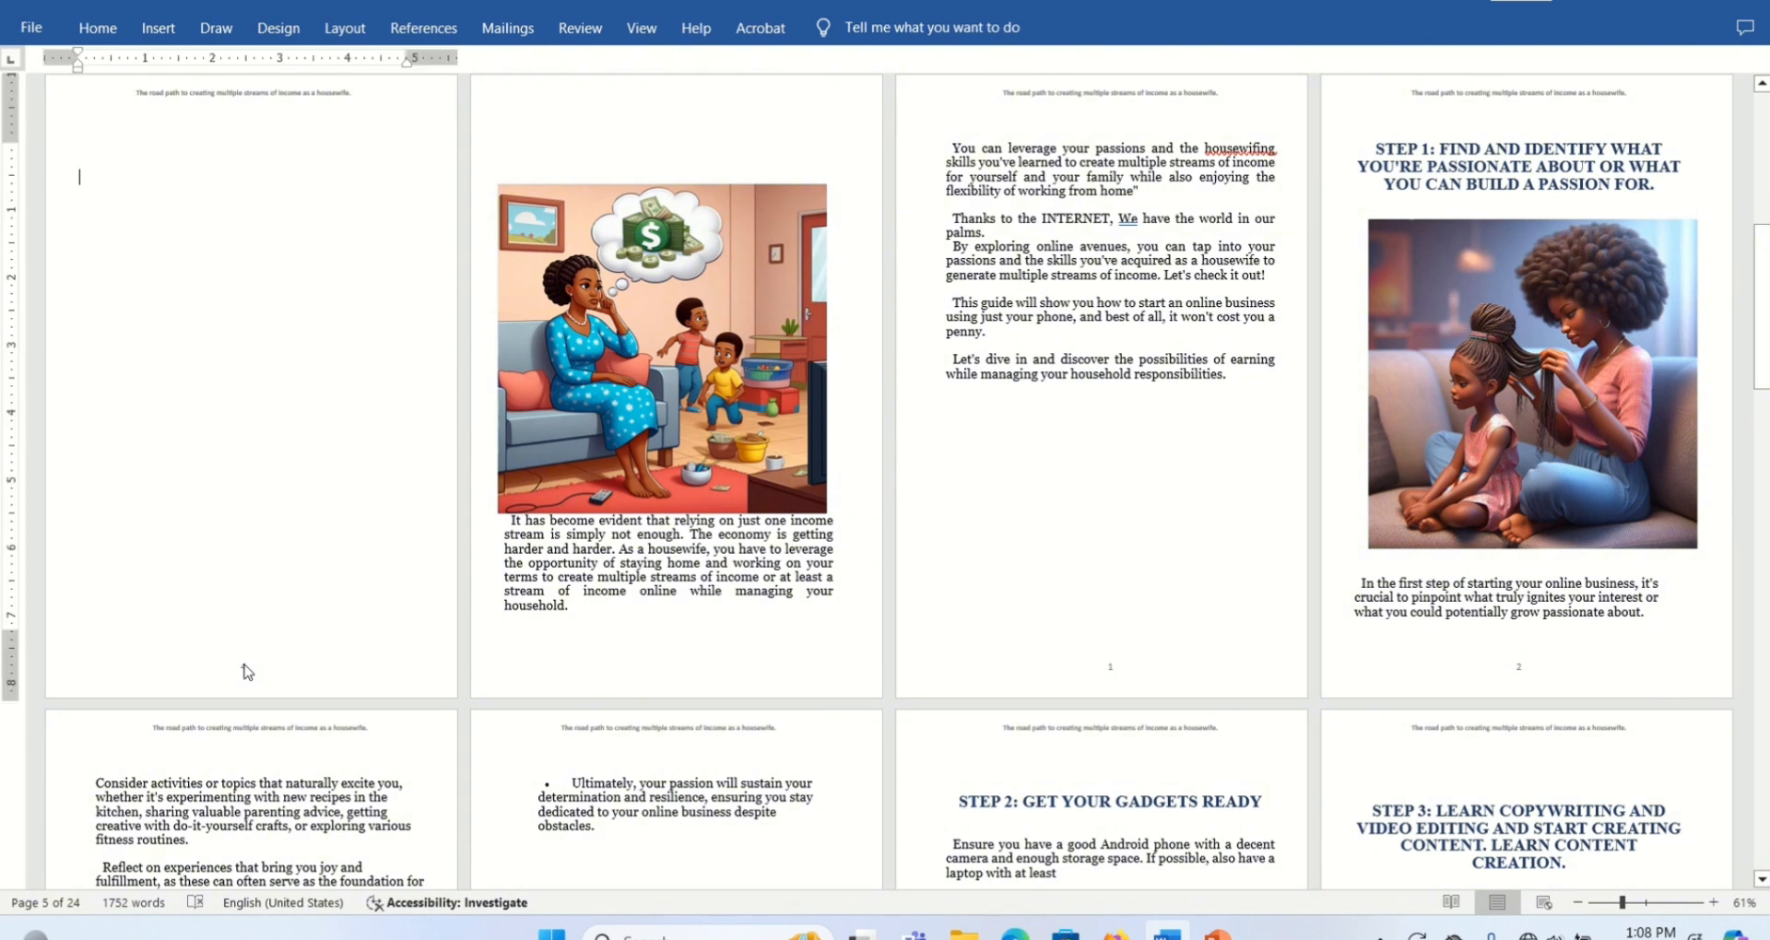
pyautogui.doubleClick(245, 669)
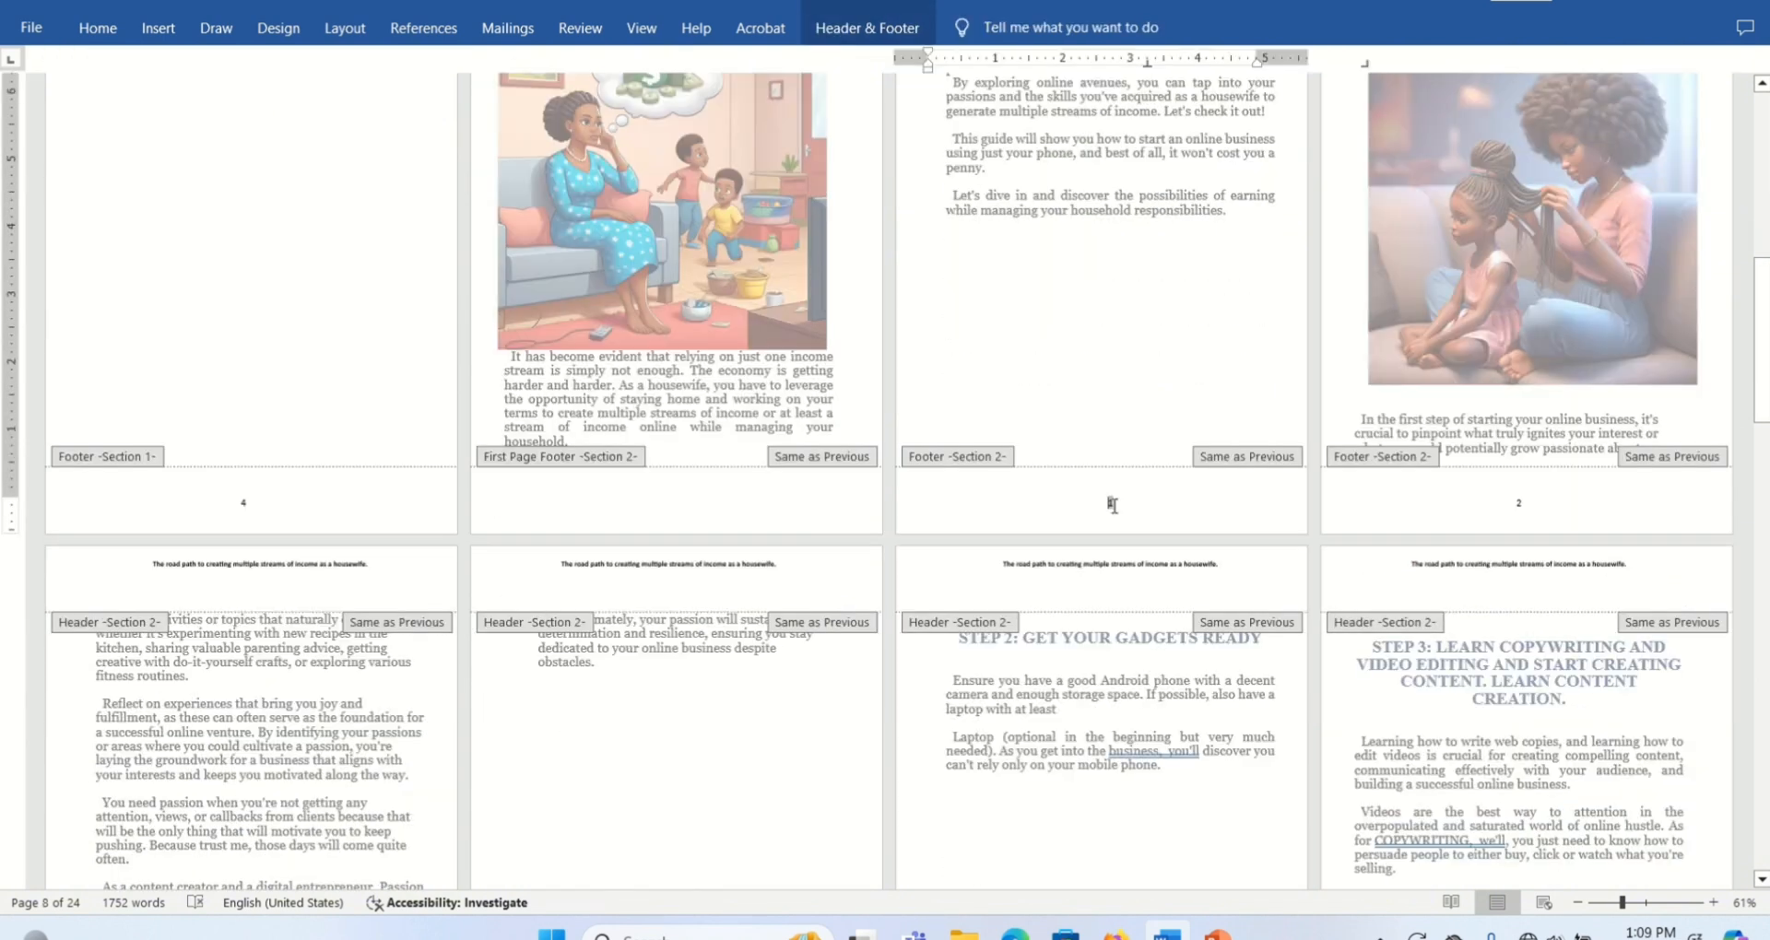
pyautogui.click(863, 29)
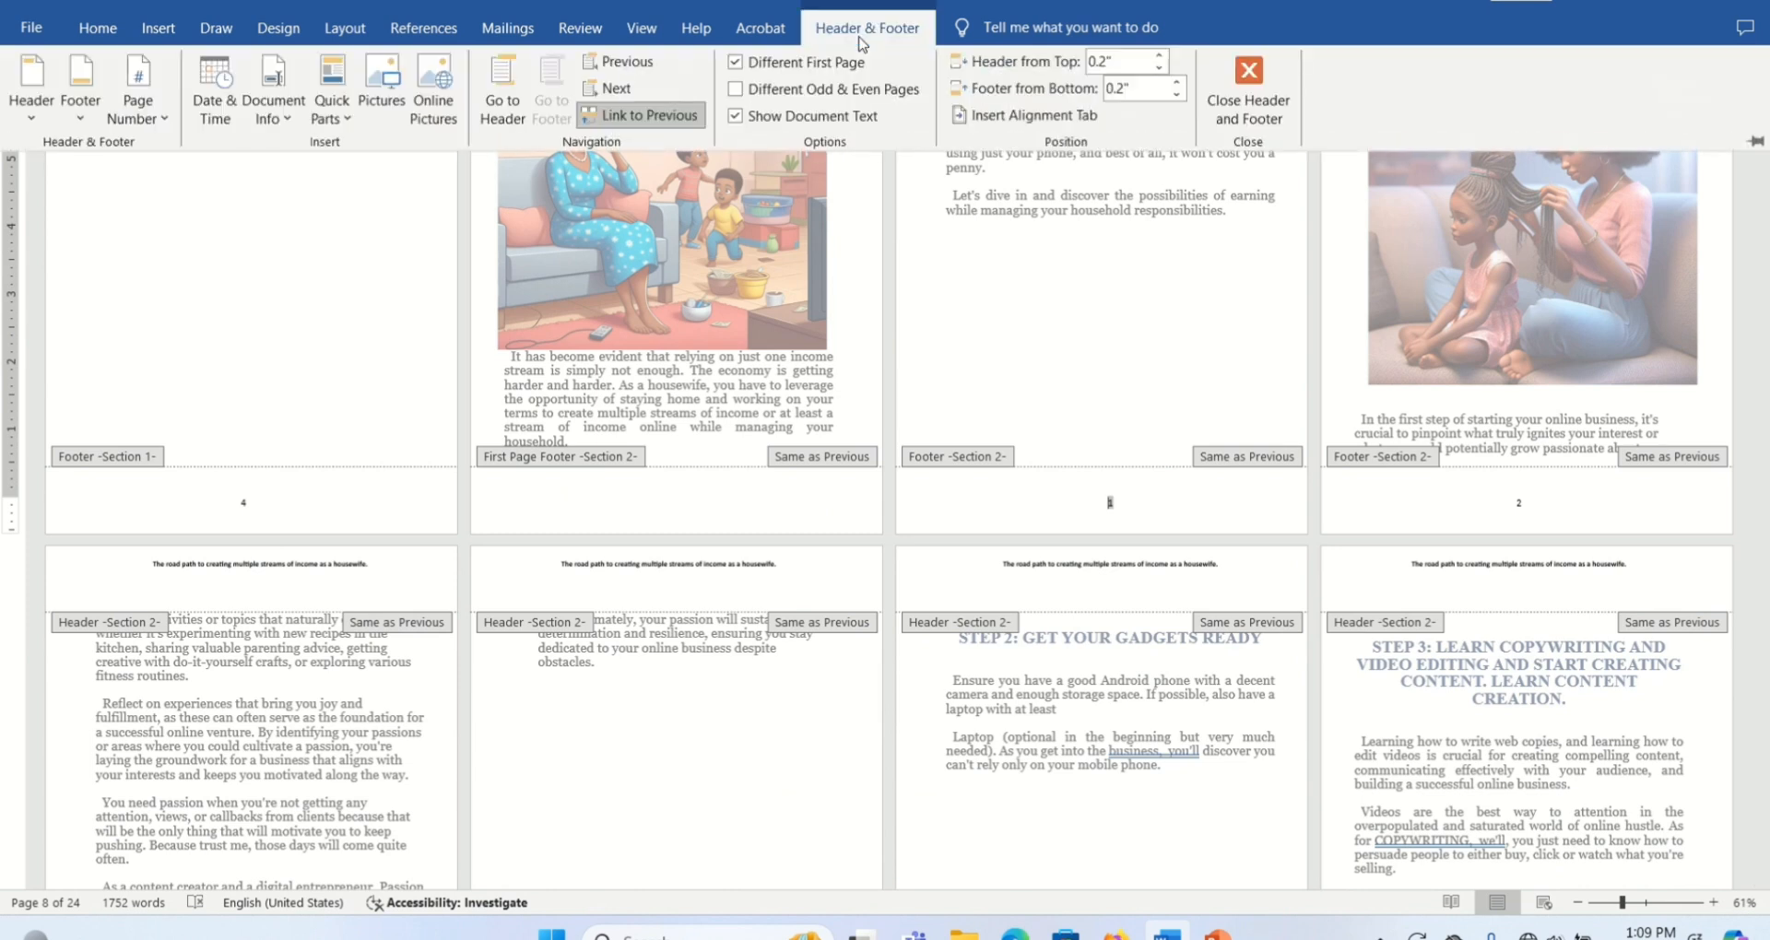
pyautogui.click(735, 63)
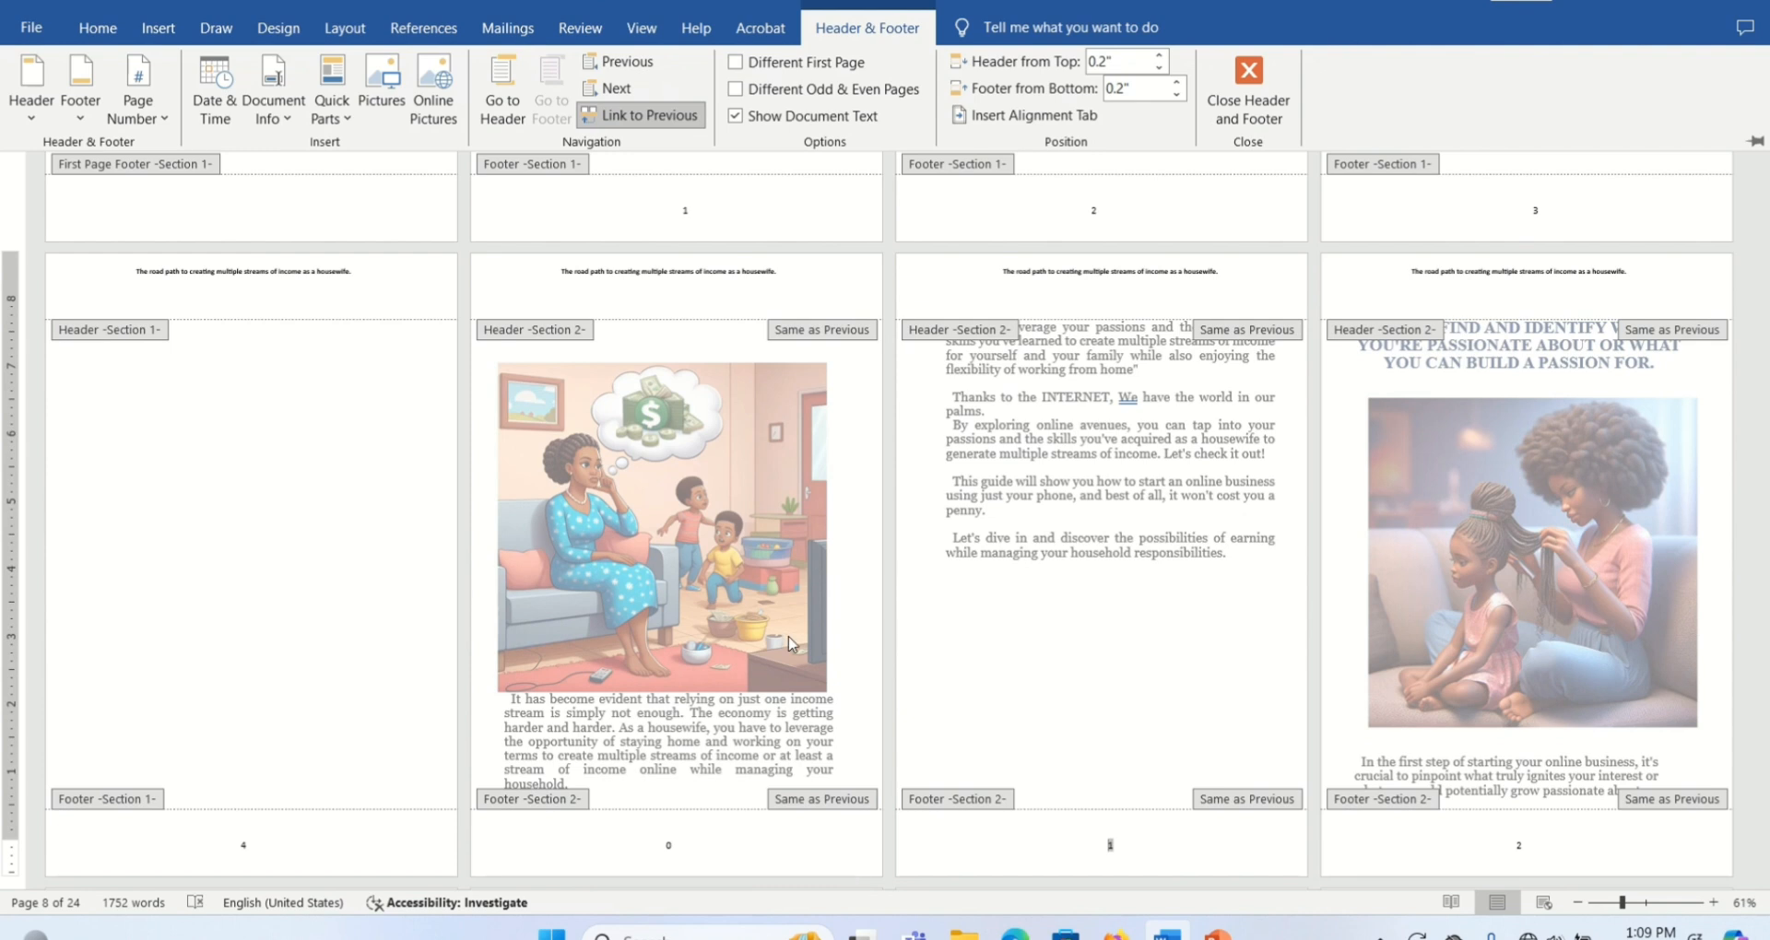
# Set the Section 2 page numbering to start at 1
pyautogui.click(153, 118)
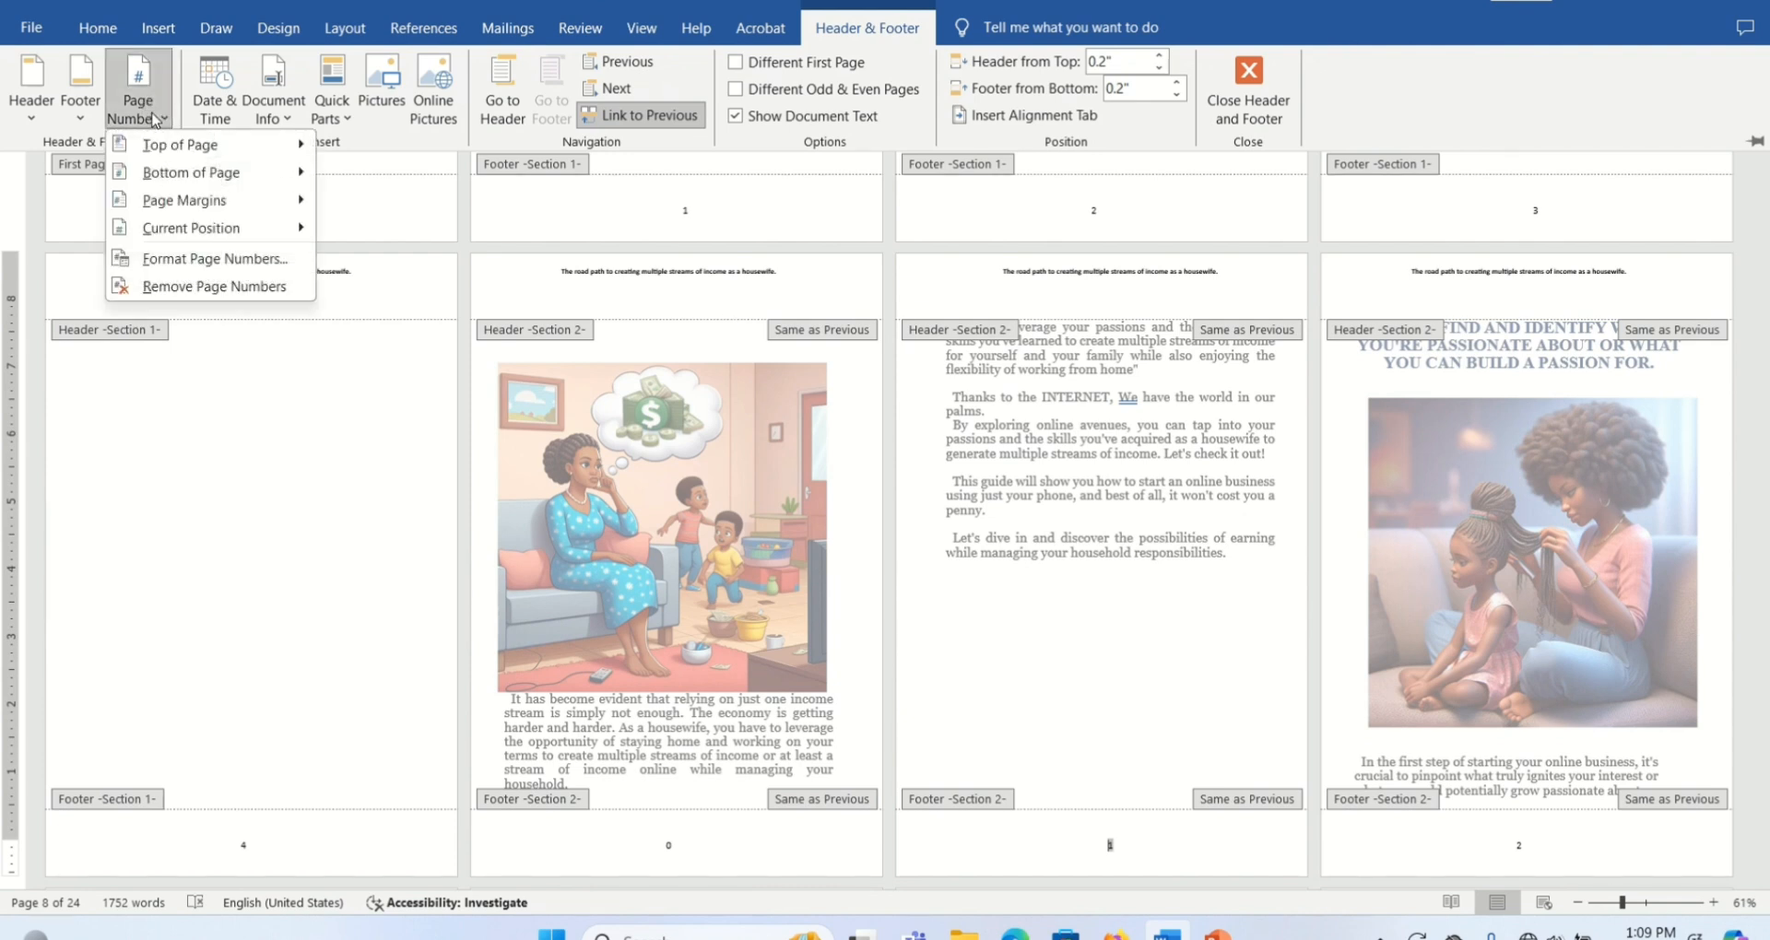
pyautogui.click(176, 263)
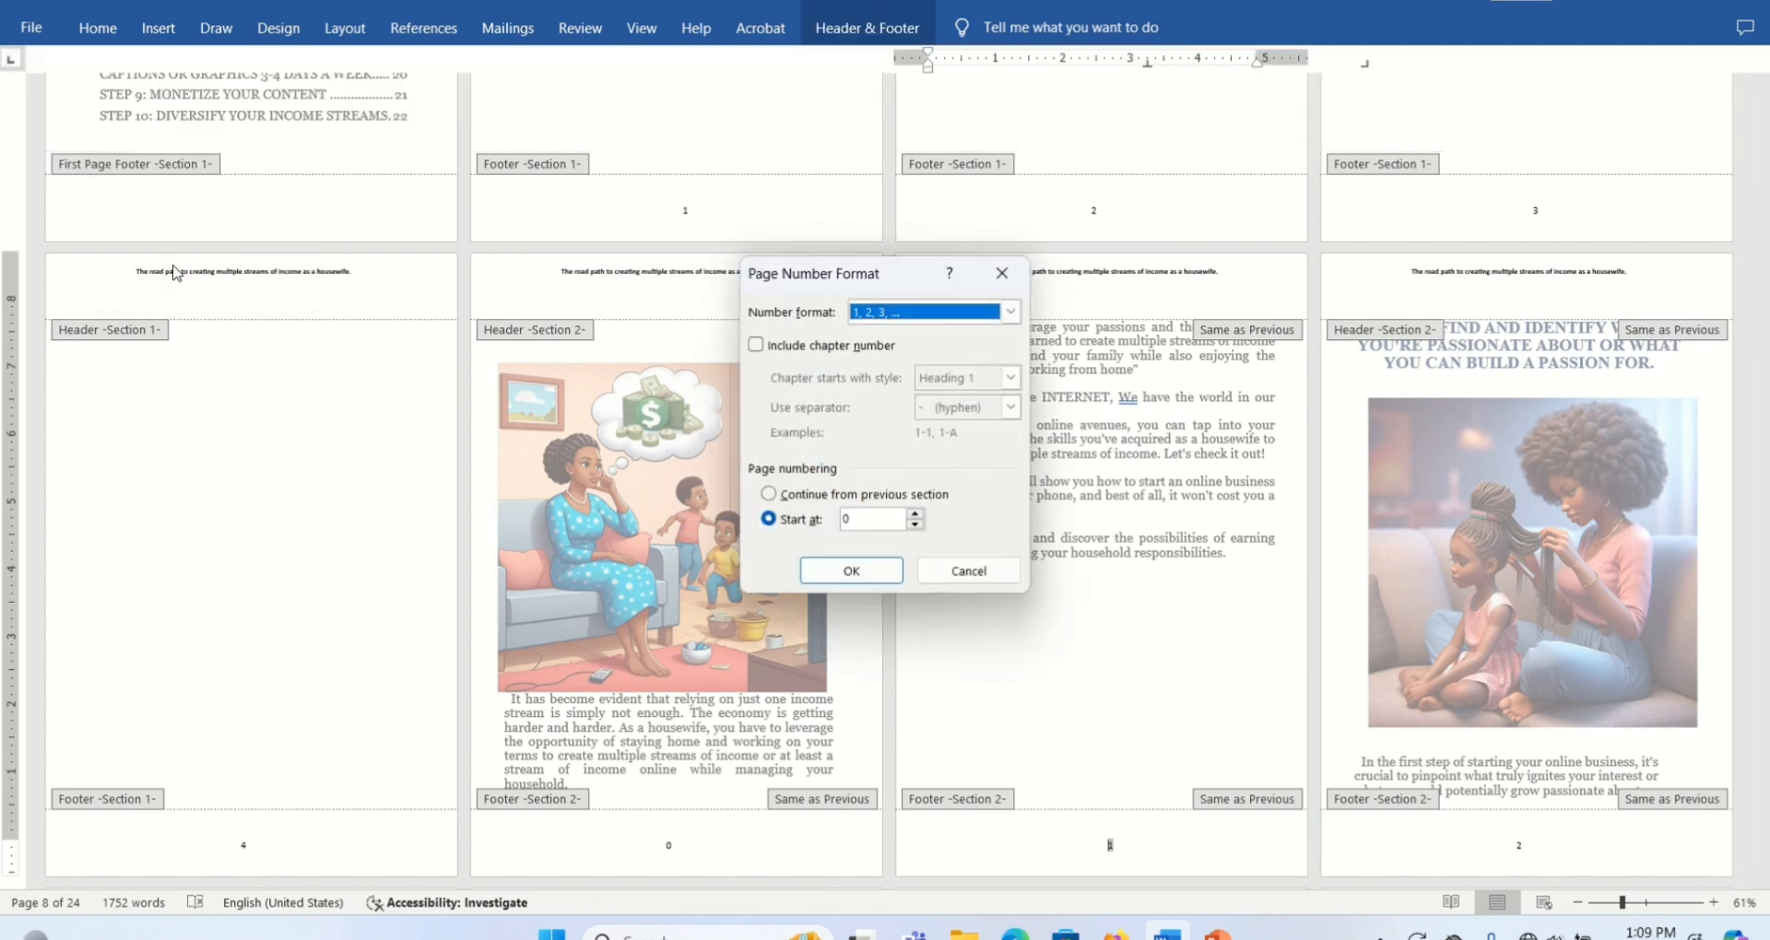
pyautogui.click(915, 515)
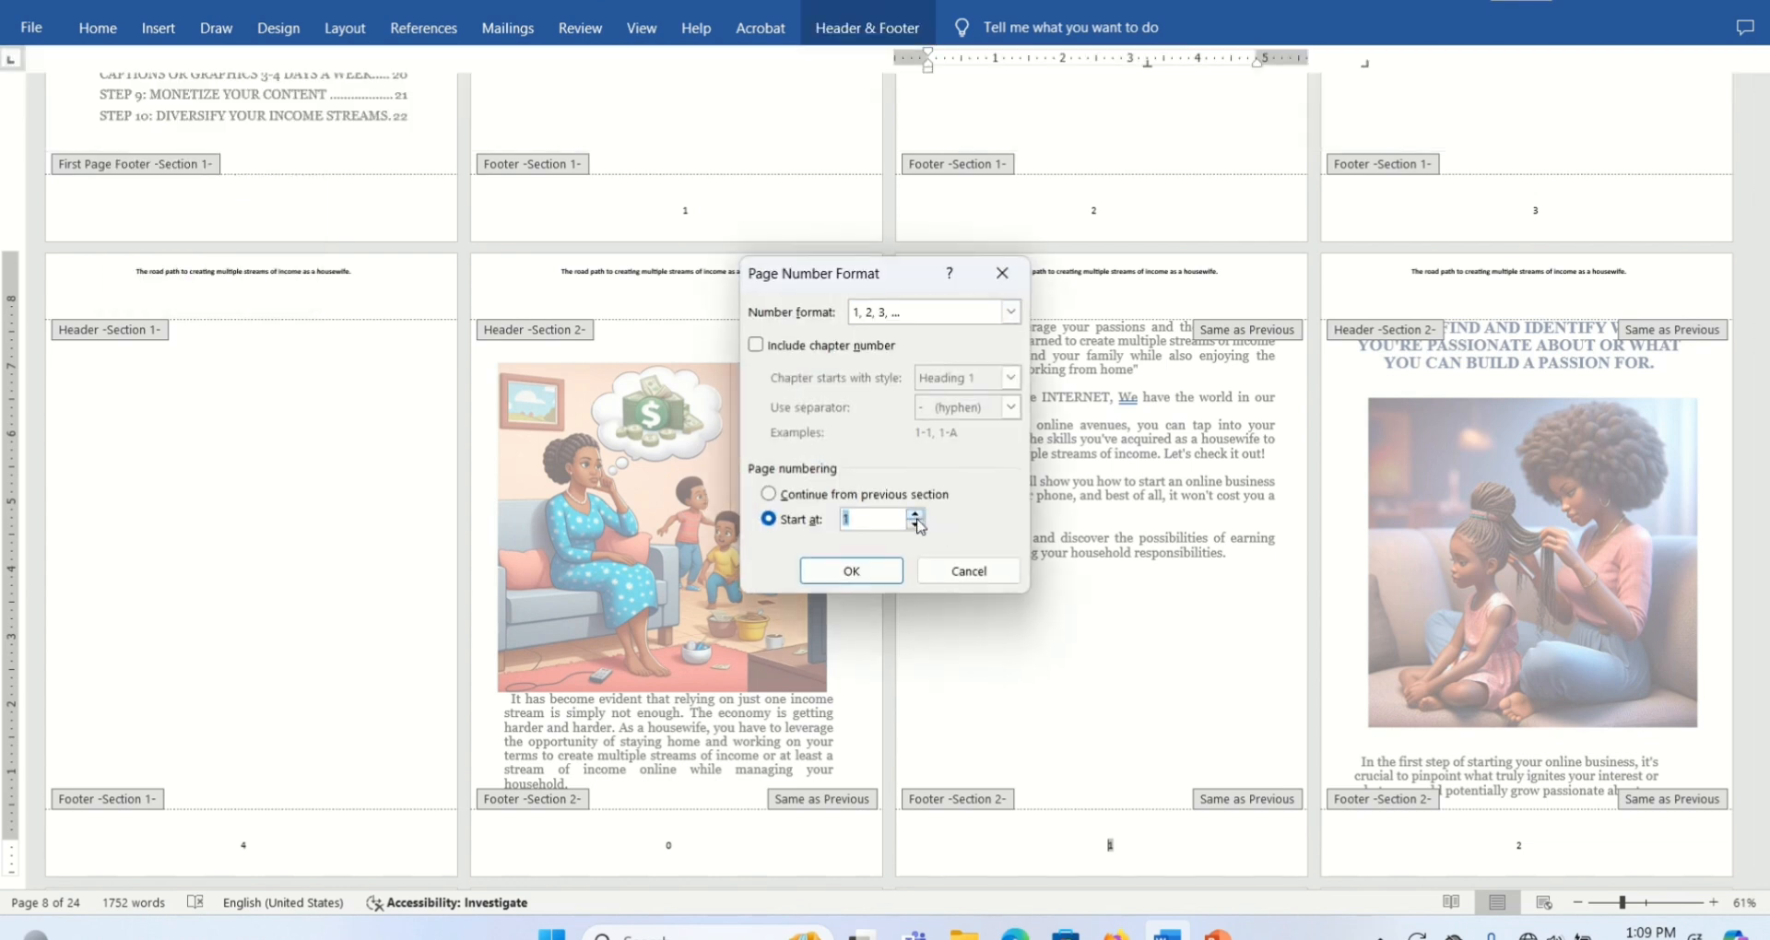
pyautogui.click(883, 574)
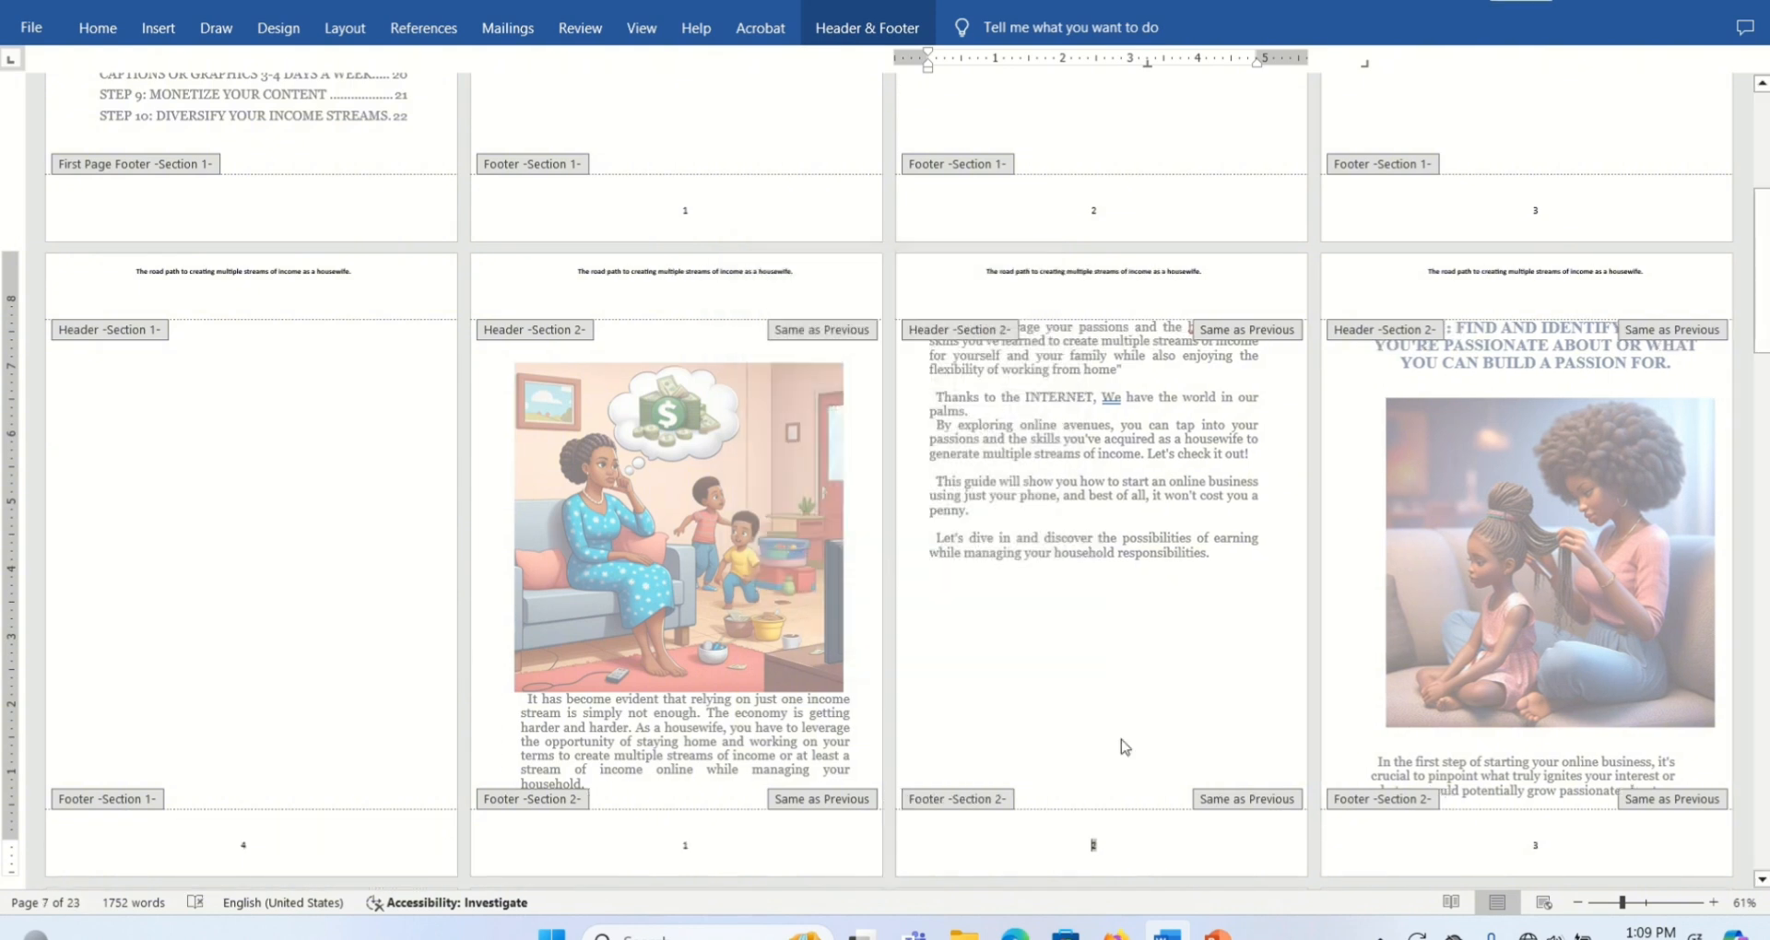
# Test whether the footers are linked by adding sample text after the Section 1 page number, and delete that text again
pyautogui.moveTo(1764, 307)
pyautogui.mouseDown()
pyautogui.moveTo(1762, 421)
pyautogui.moveTo(1761, 295)
pyautogui.mouseUp()
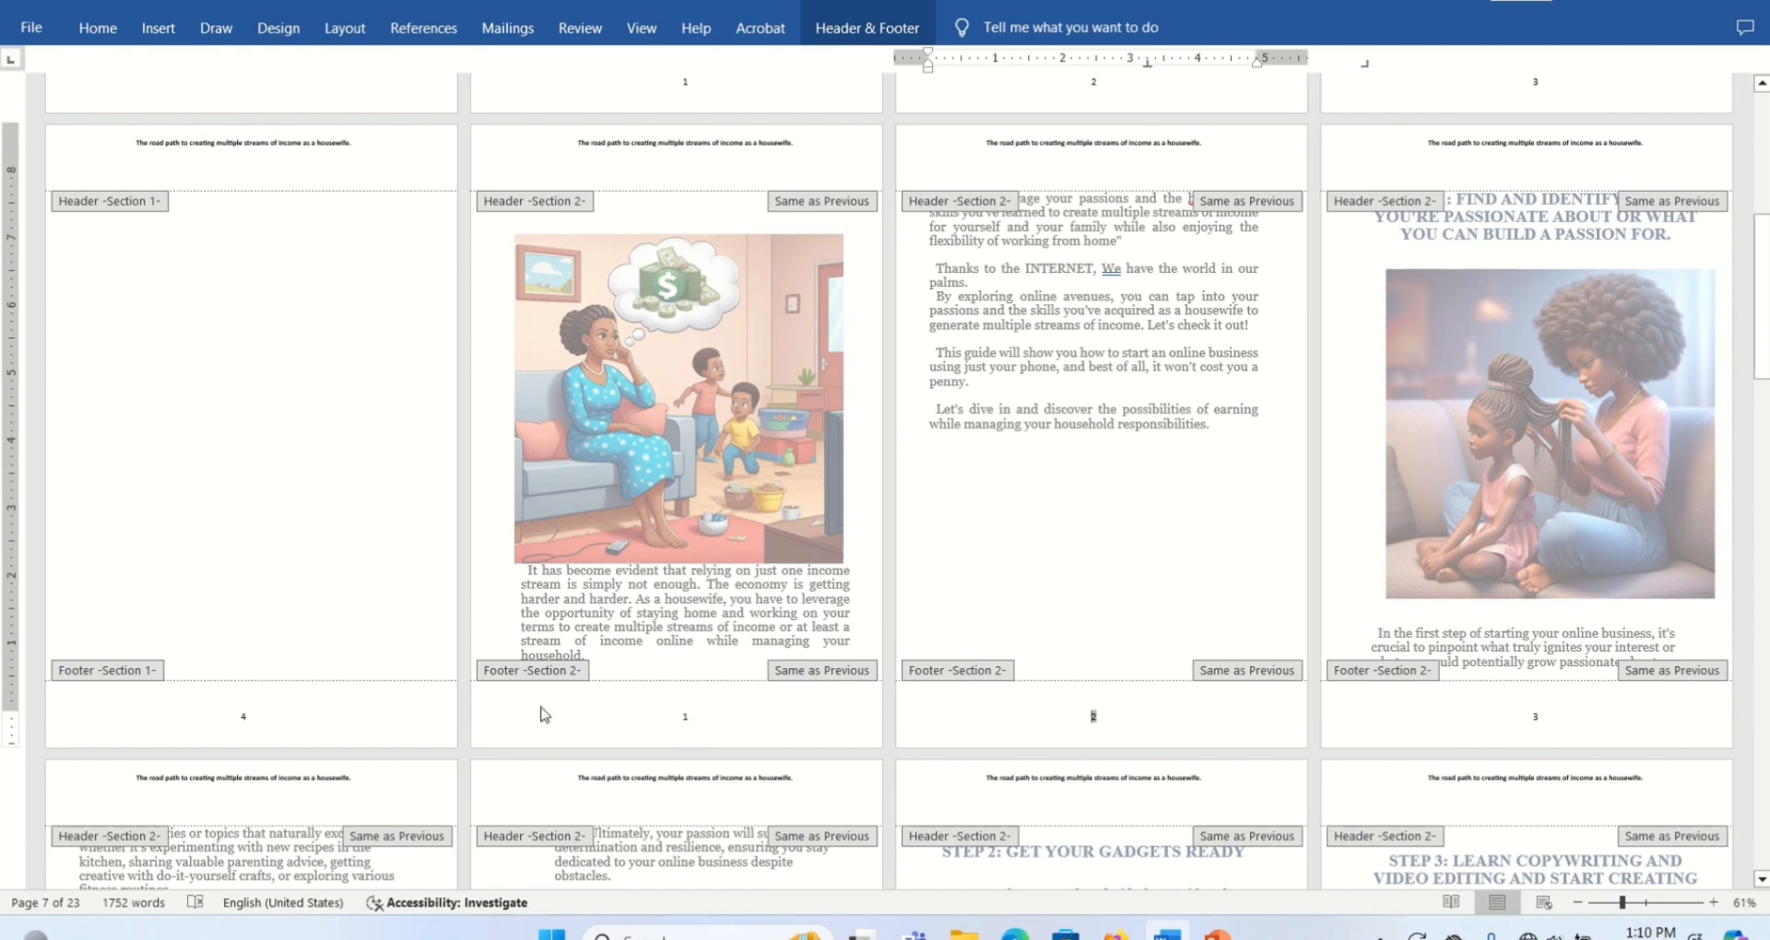
pyautogui.click(253, 722)
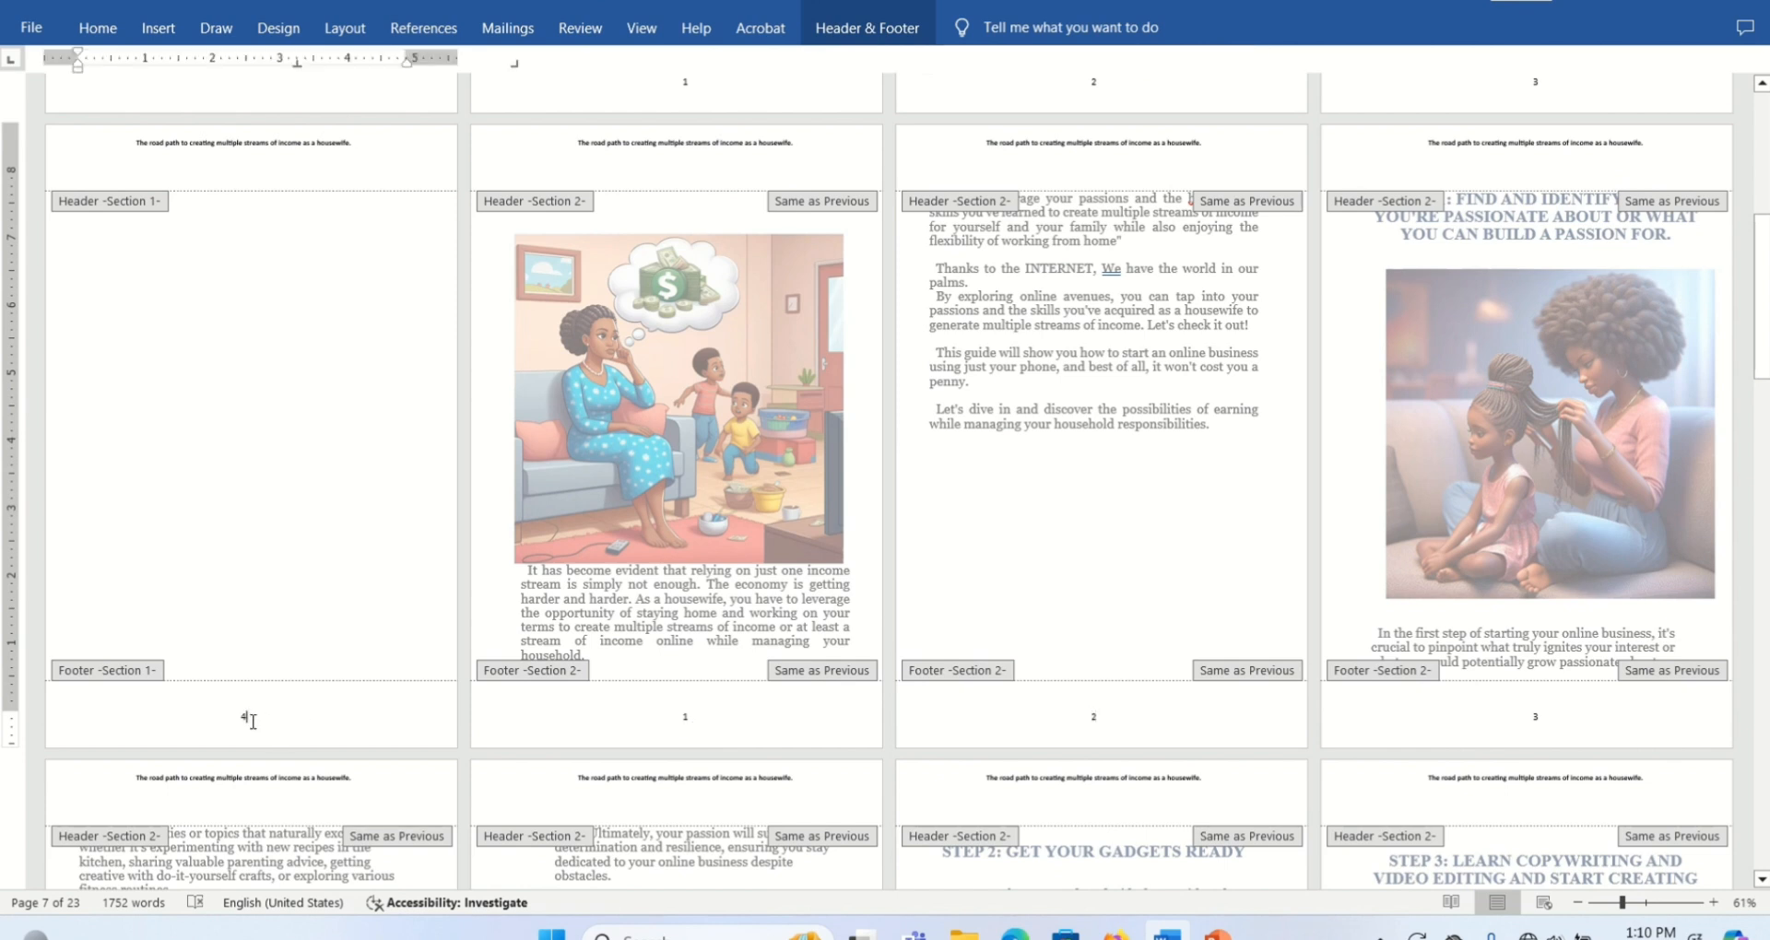
pyautogui.doubleClick(247, 718)
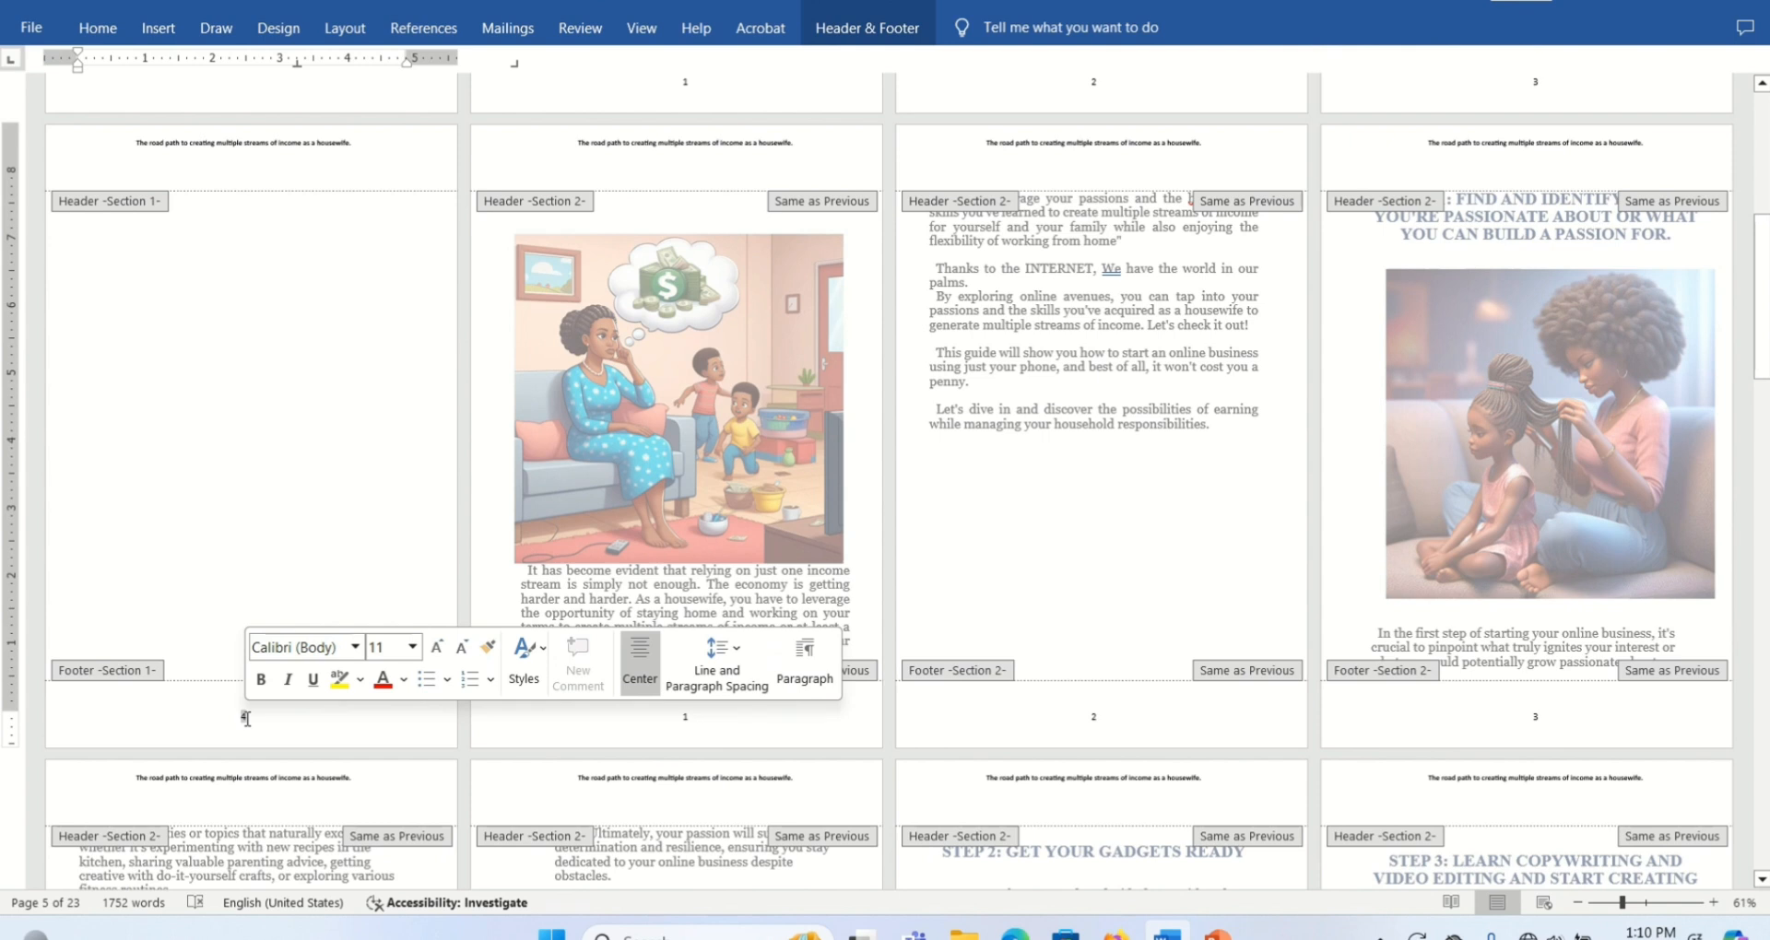
pyautogui.write('khhhhgggggggggggg')
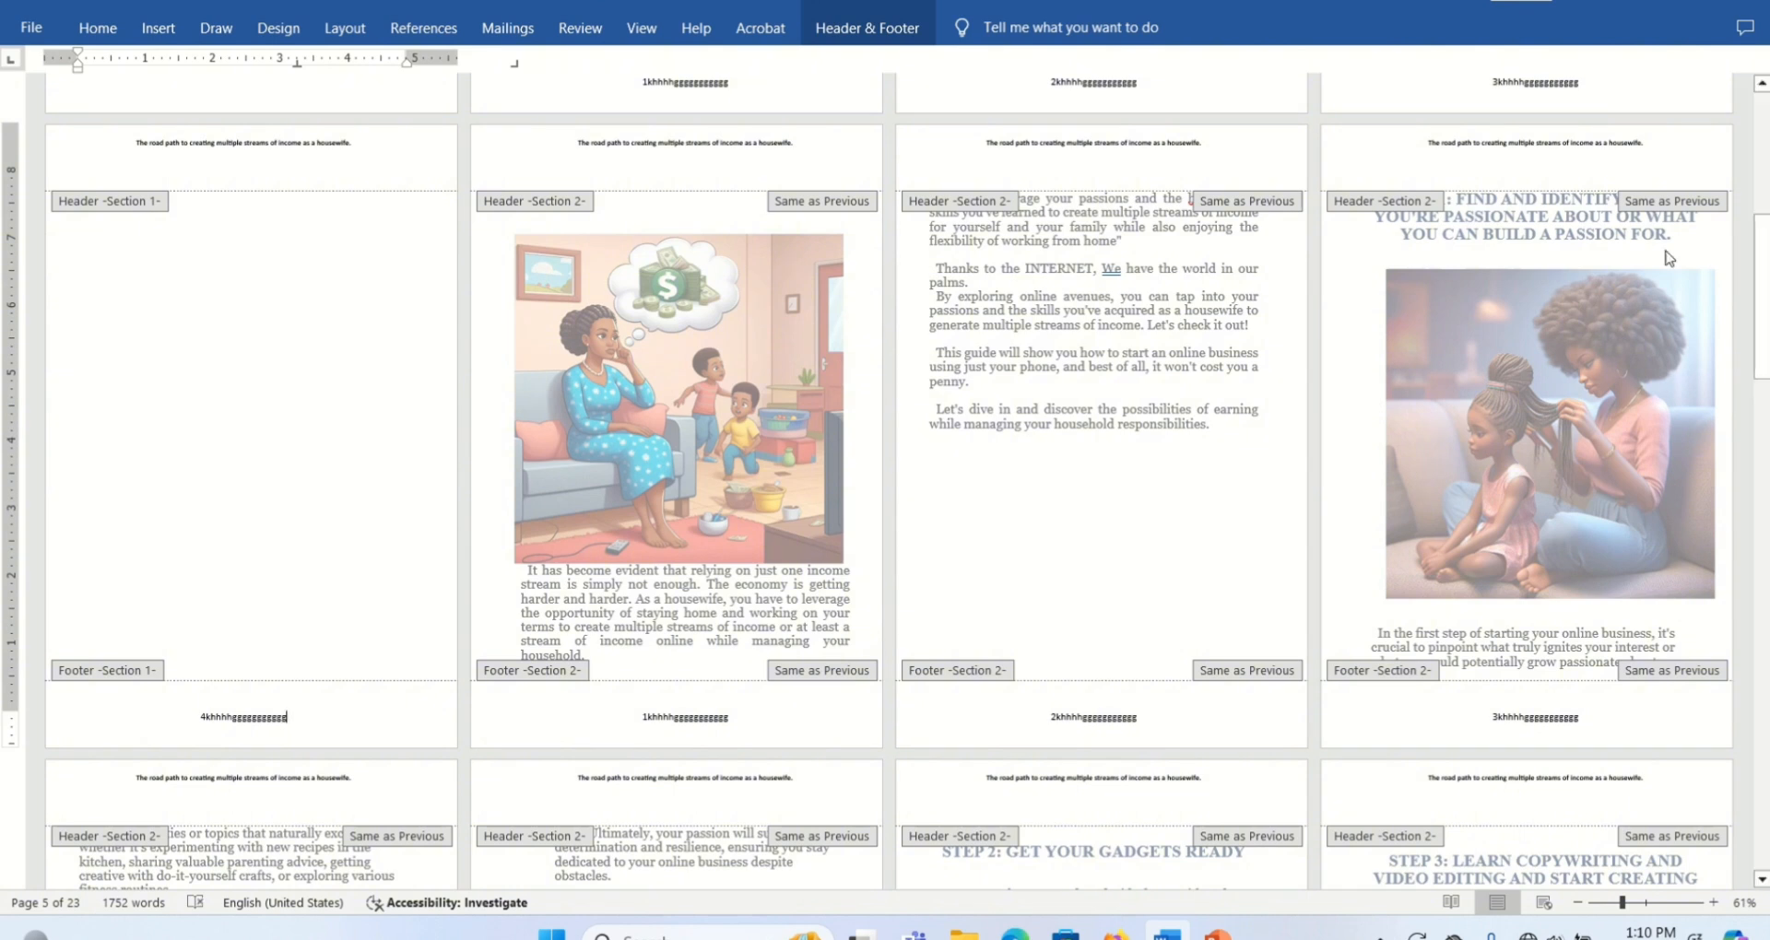
pyautogui.moveTo(1763, 245); pyautogui.dragTo(1763, 237)
pyautogui.write('lll')
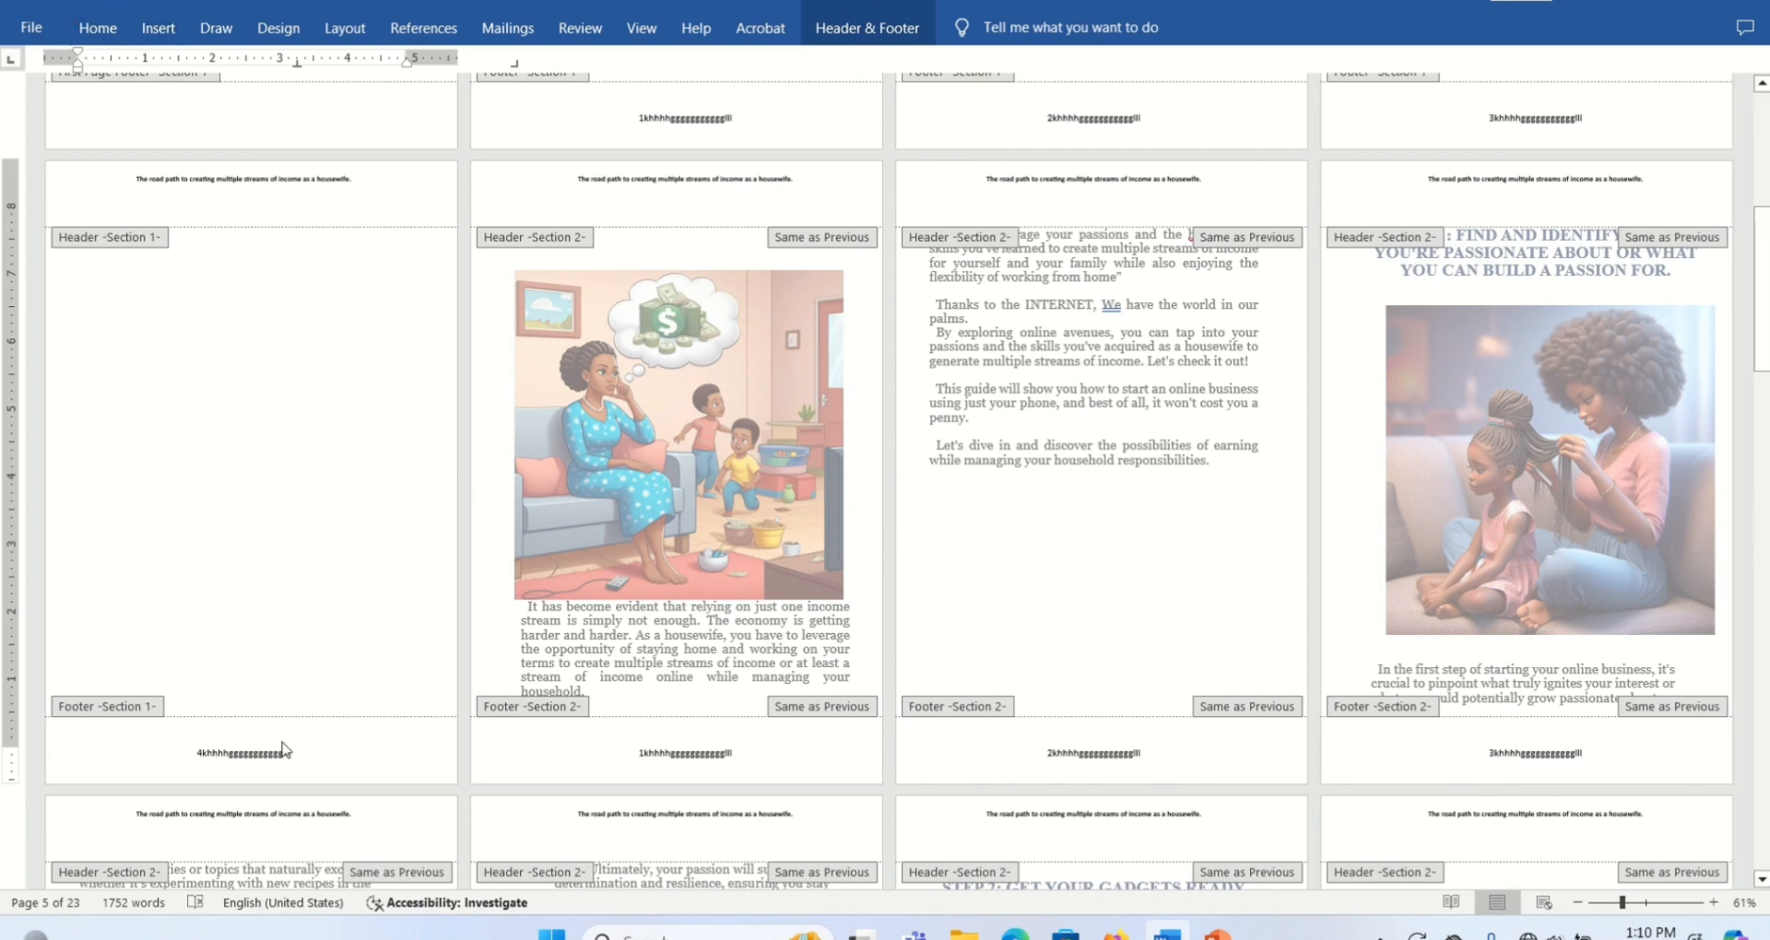
pyautogui.press('BackSpace')
pyautogui.press('BackSpace')
pyautogui.press('BackSpace')
pyautogui.press('BackSpace')
pyautogui.press('BackSpace')
pyautogui.press('BackSpace')
pyautogui.press('BackSpace')
pyautogui.press('BackSpace')
pyautogui.press('BackSpace')
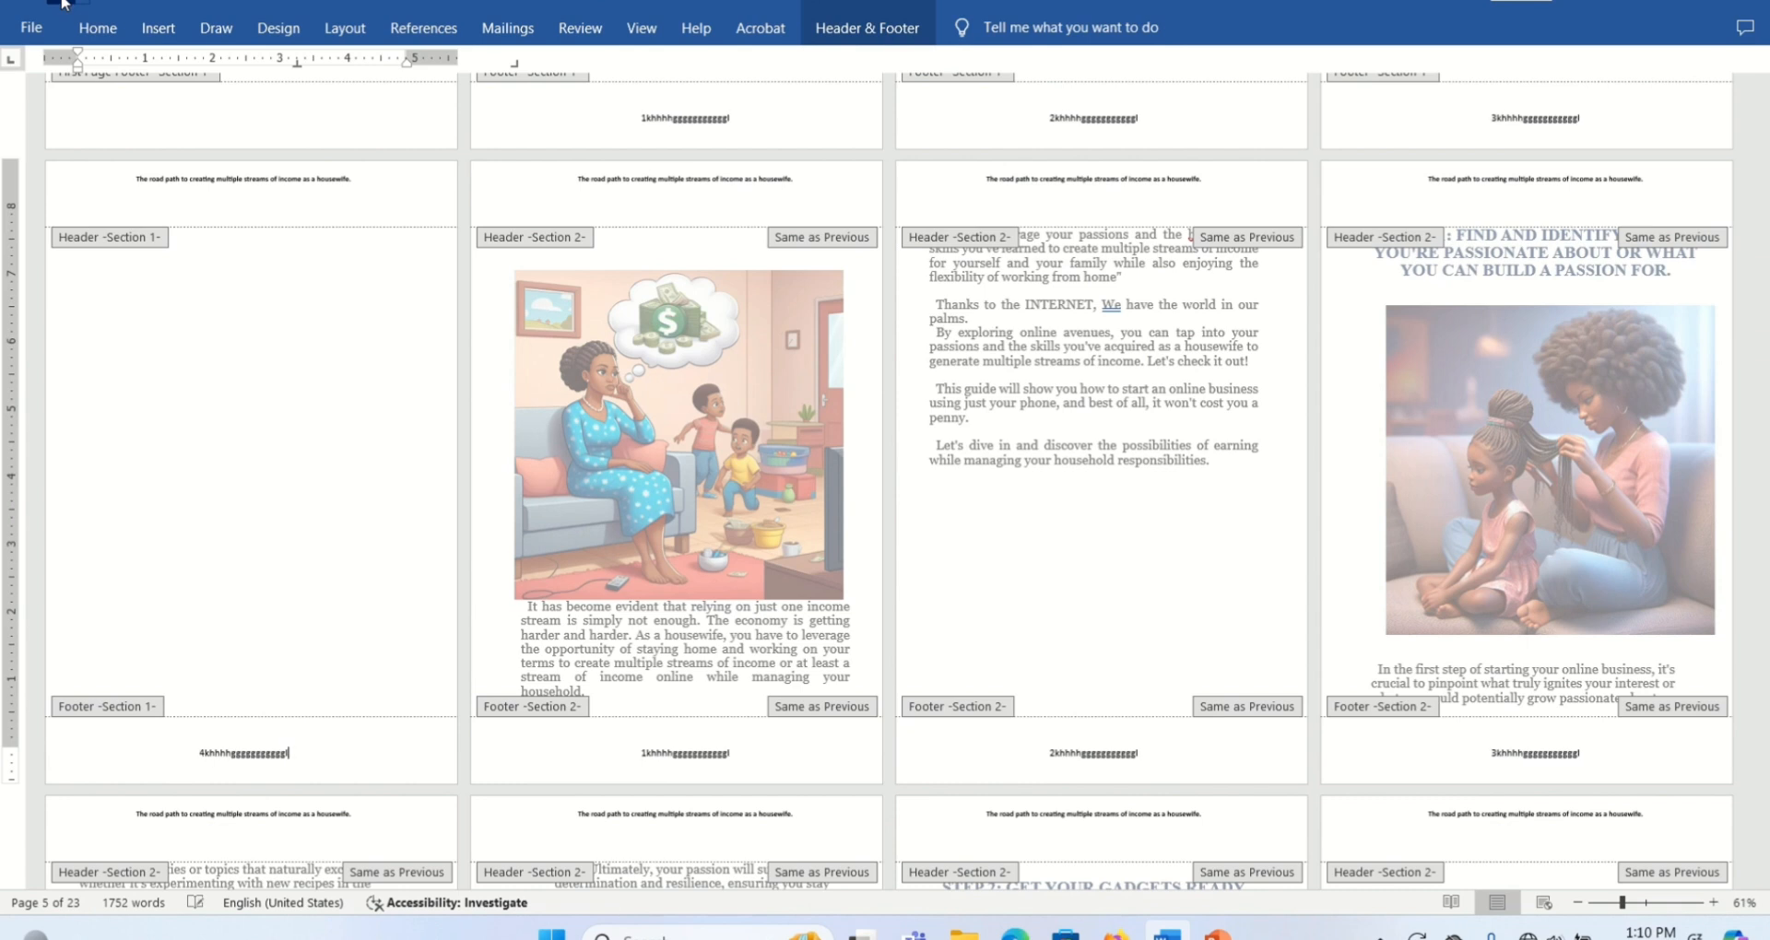
pyautogui.press('BackSpace')
pyautogui.press('BackSpace')
pyautogui.press('BackSpace')
pyautogui.press('BackSpace')
pyautogui.press('BackSpace')
pyautogui.press('BackSpace')
pyautogui.press('BackSpace')
pyautogui.press('BackSpace')
pyautogui.press('BackSpace')
pyautogui.press('BackSpace')
pyautogui.press('BackSpace')
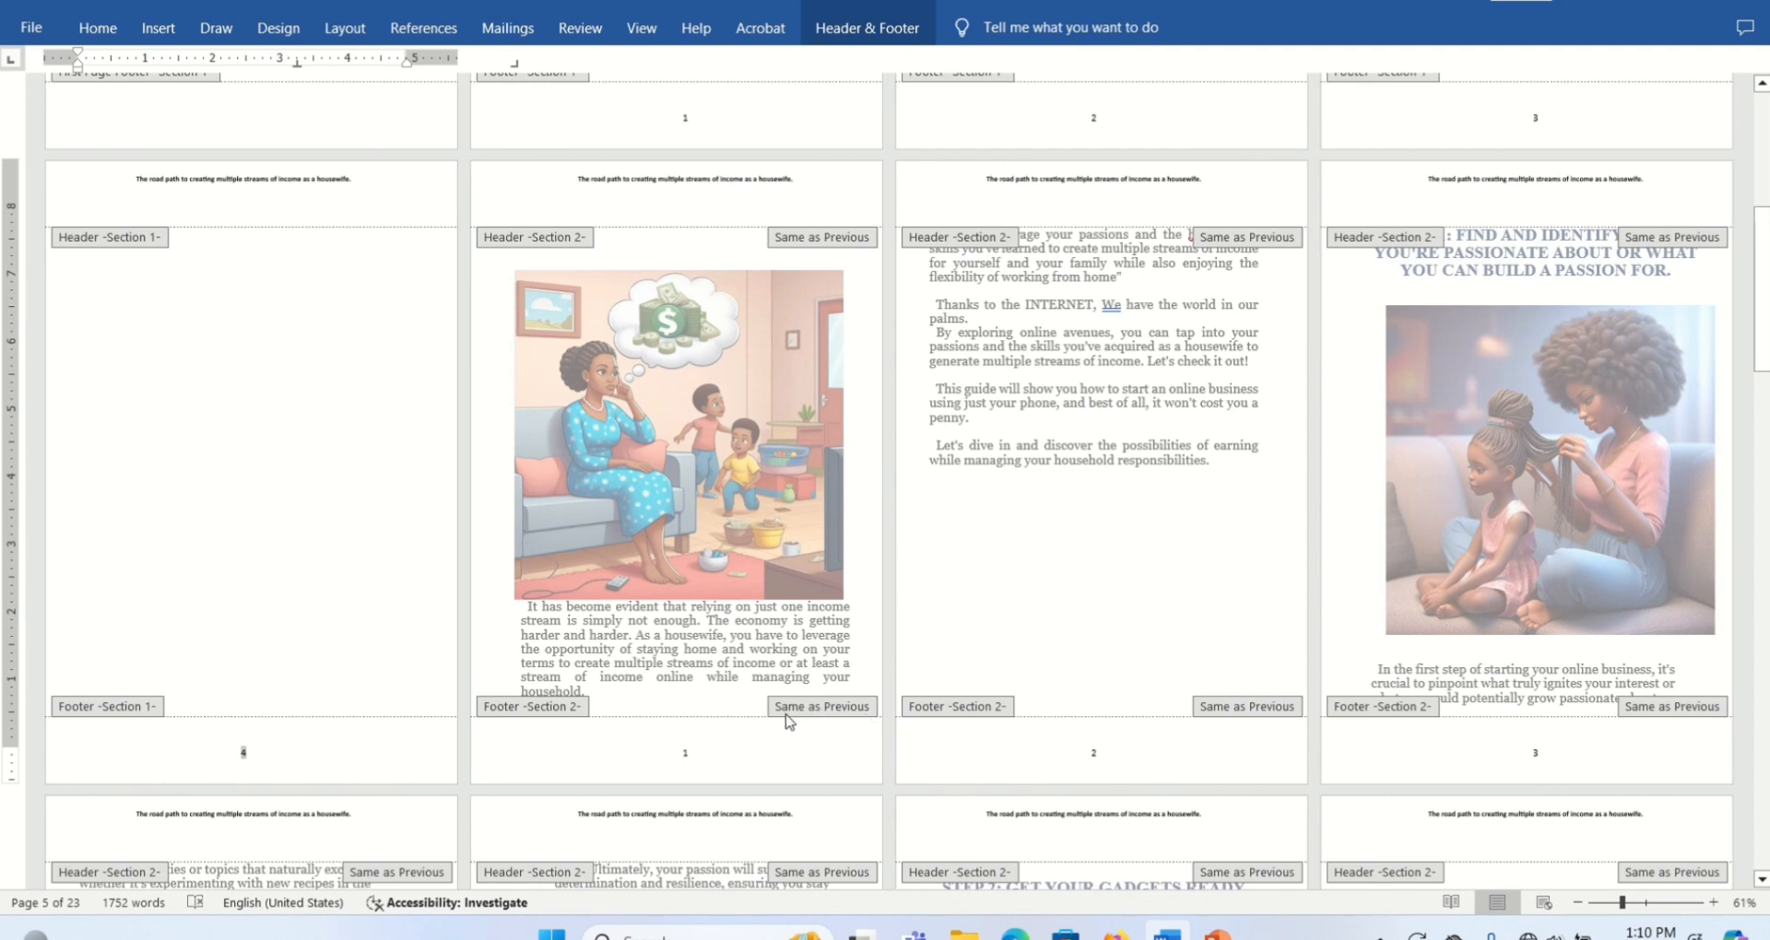
# Unlink the Section 2 footer from the previous section
pyautogui.click(689, 756)
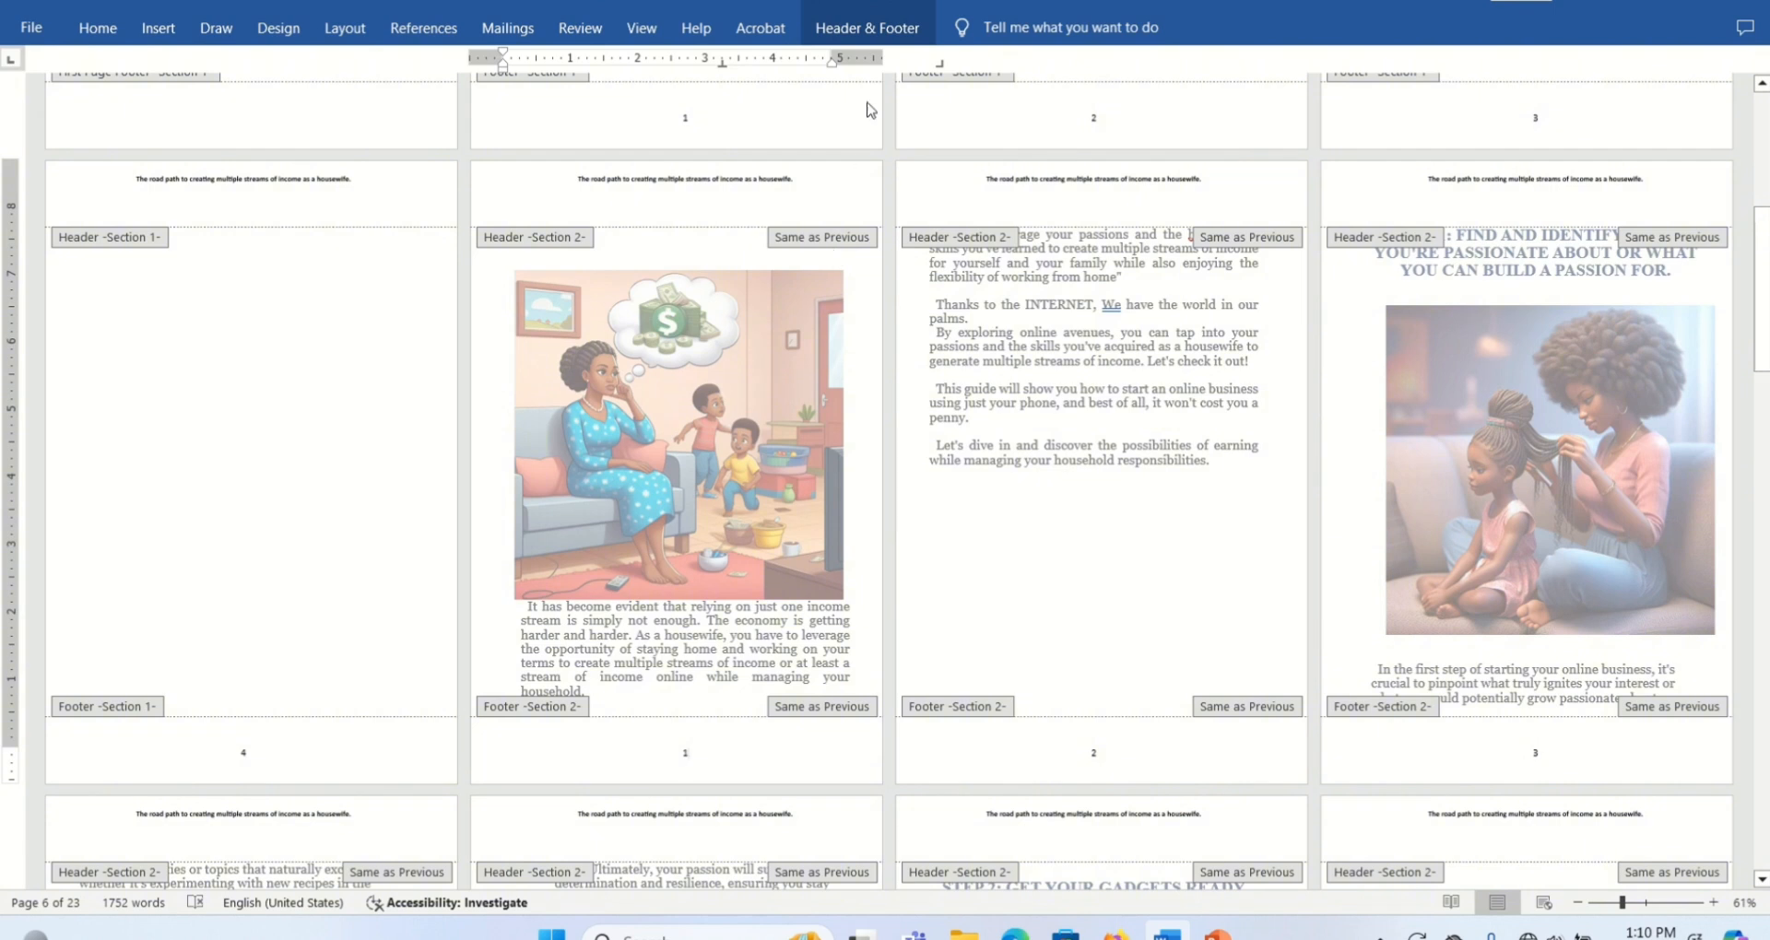
pyautogui.click(864, 41)
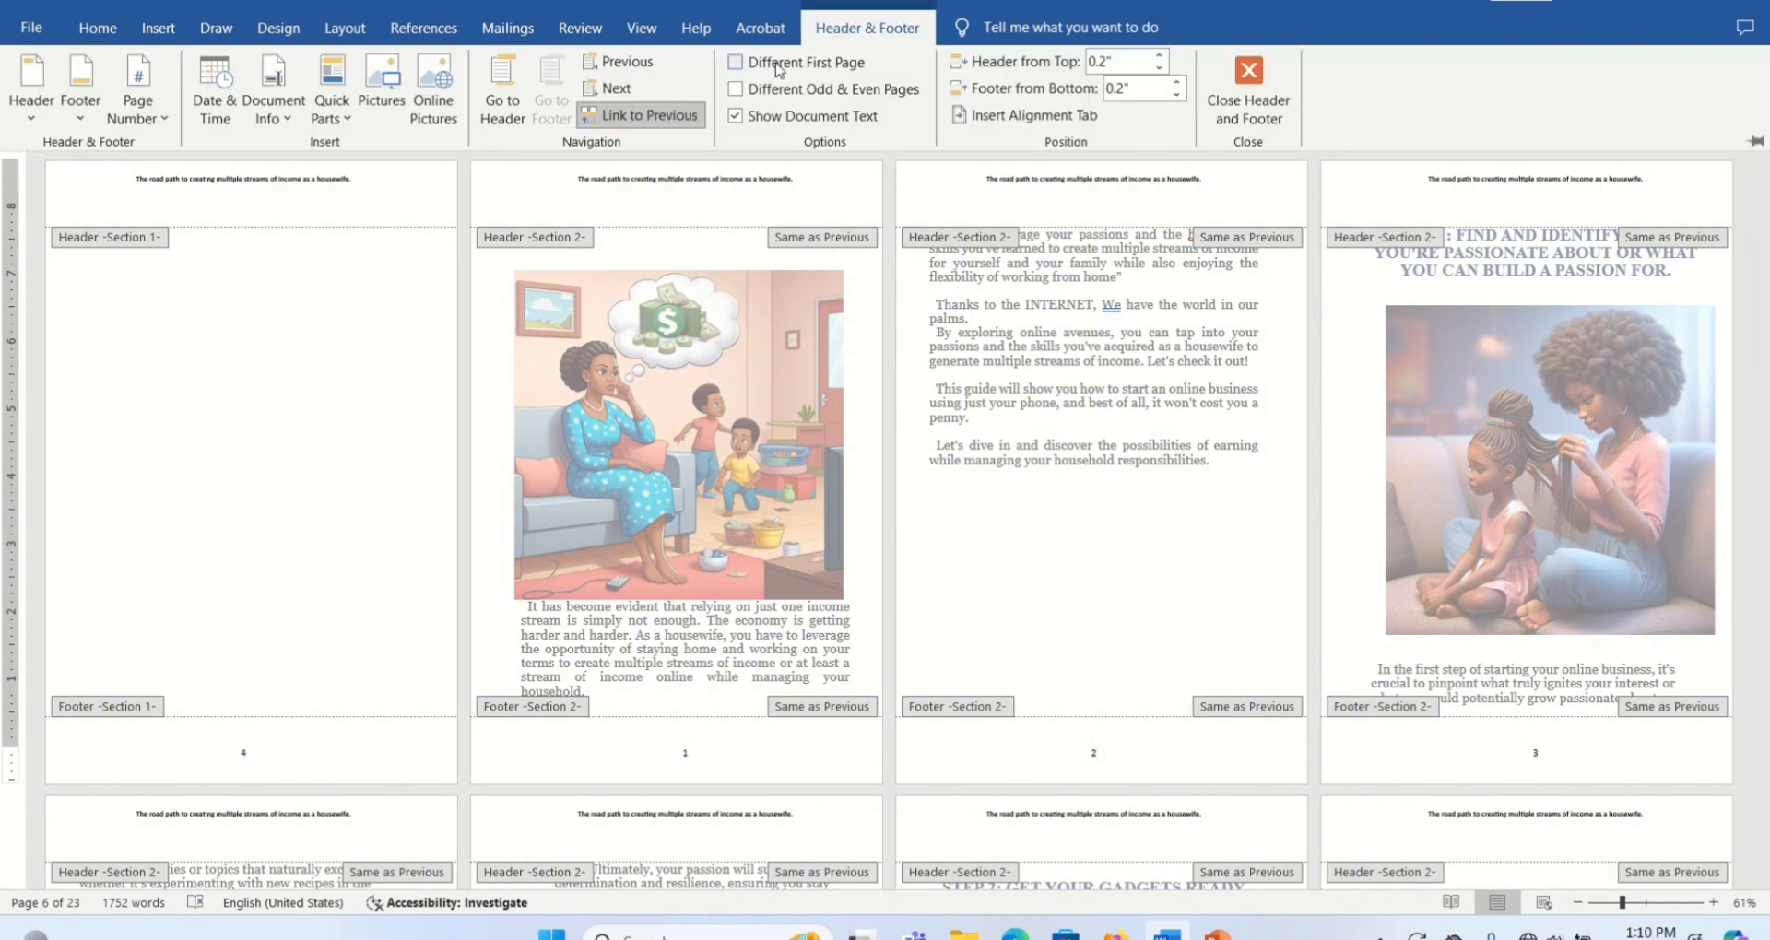
pyautogui.click(658, 115)
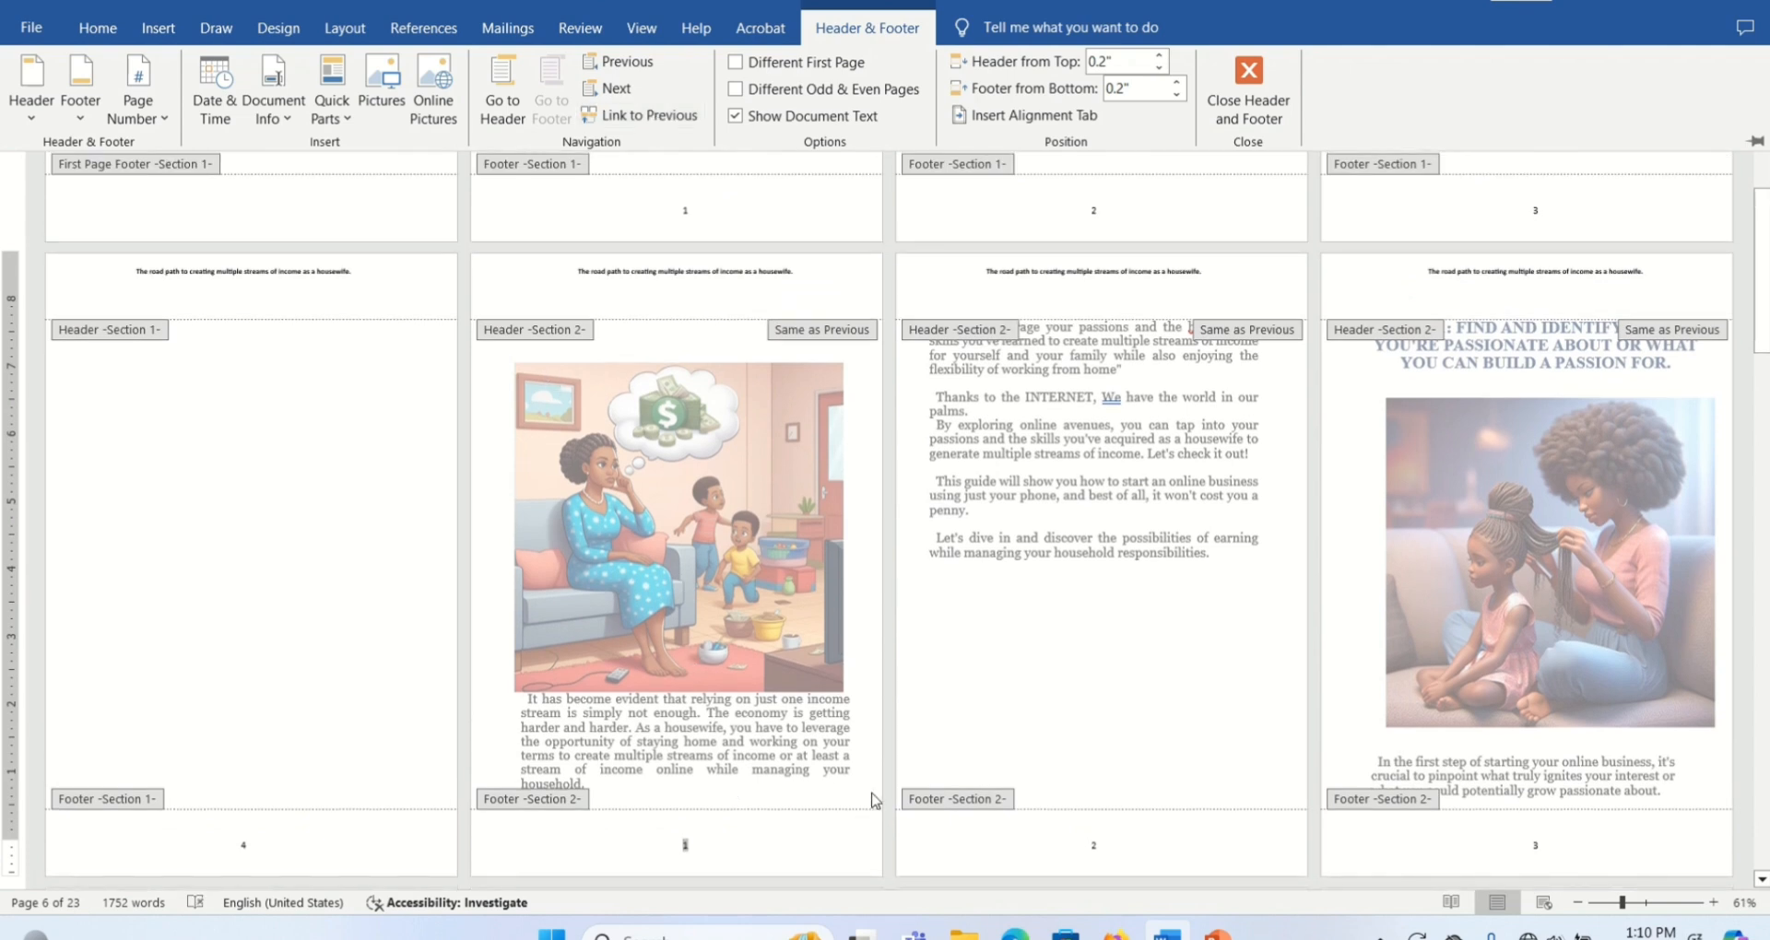
# Try sample text in the unlinked Section 1 footer, and delete it together with the page number
pyautogui.click(249, 848)
pyautogui.click(247, 845)
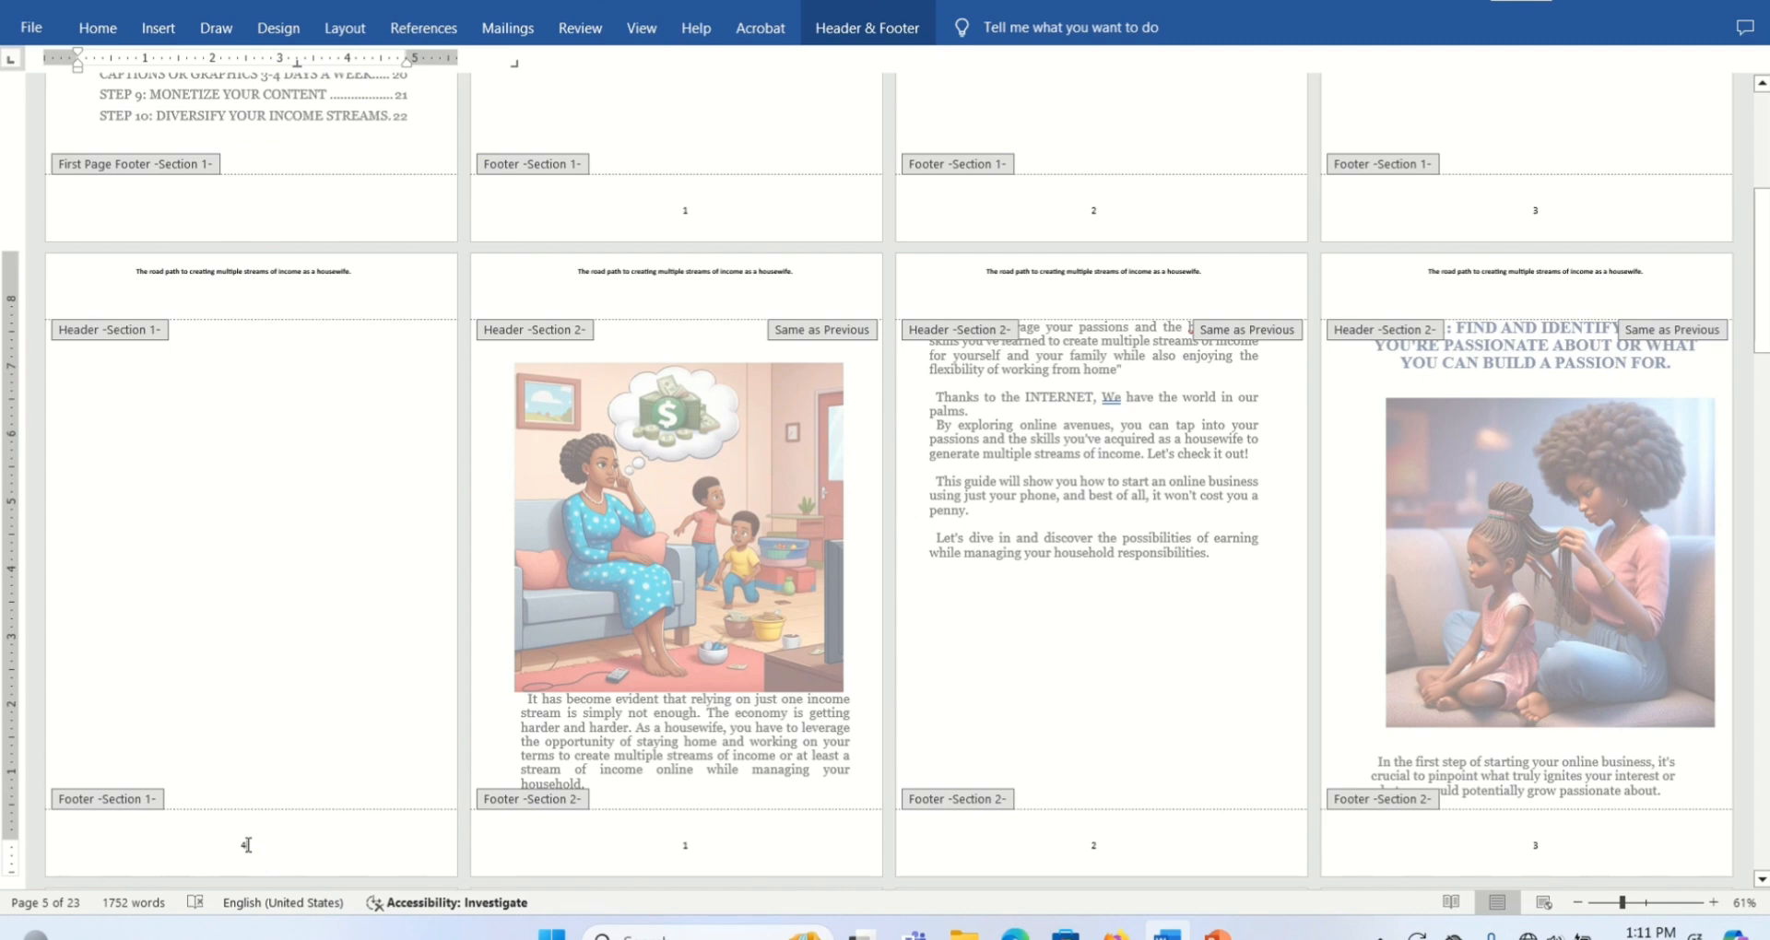
pyautogui.write('fff')
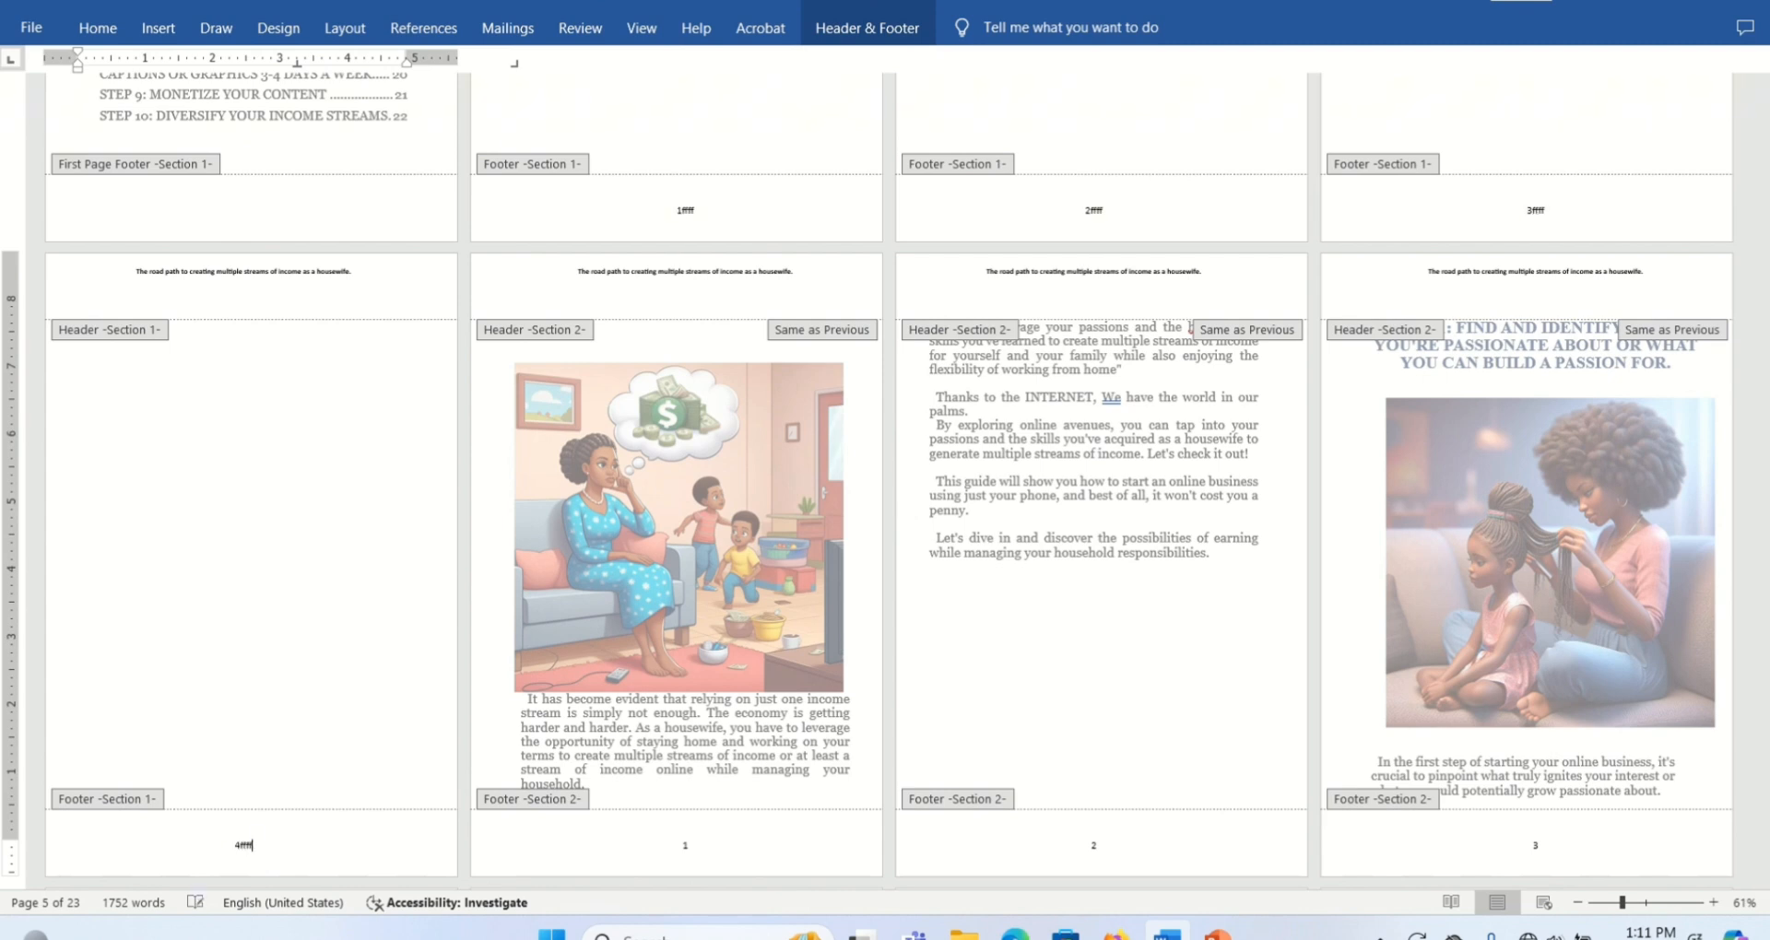
pyautogui.write('ggg')
pyautogui.press('BackSpace')
pyautogui.press('BackSpace')
pyautogui.press('BackSpace')
pyautogui.press('BackSpace')
pyautogui.press('BackSpace')
pyautogui.doubleClick(1745, 396)
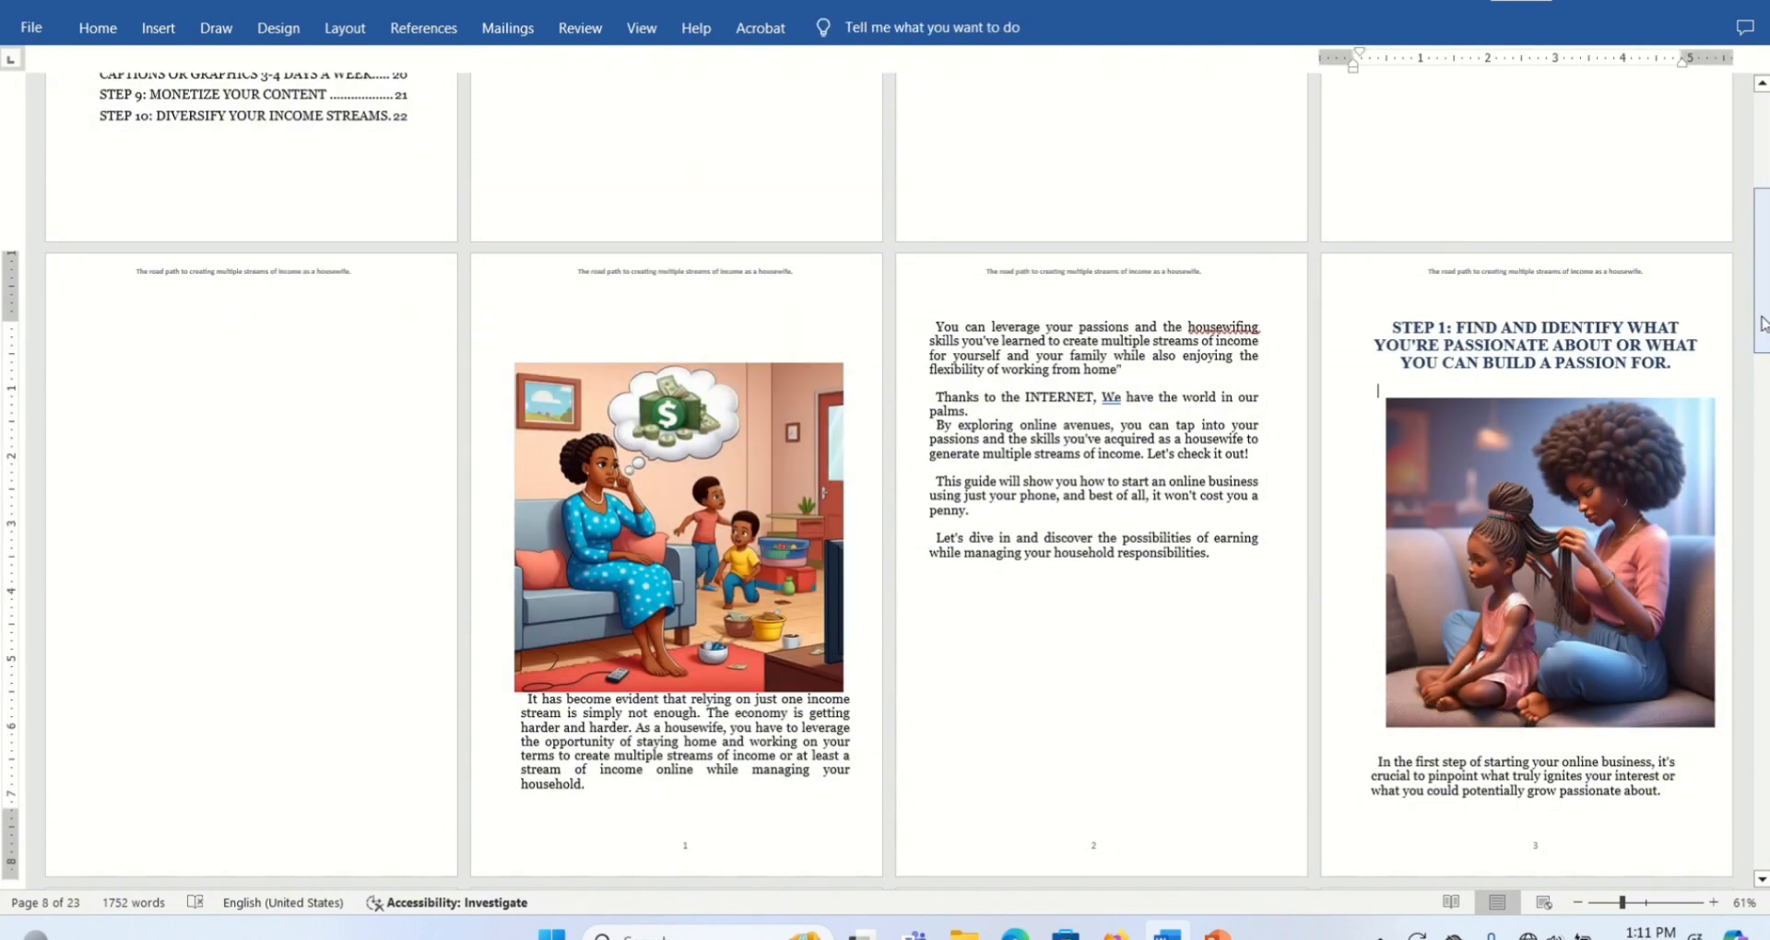
# Try the "a, b, c, ..." number format on the Section 2 page numbers and revert it
pyautogui.moveTo(1761, 323); pyautogui.dragTo(1760, 412)
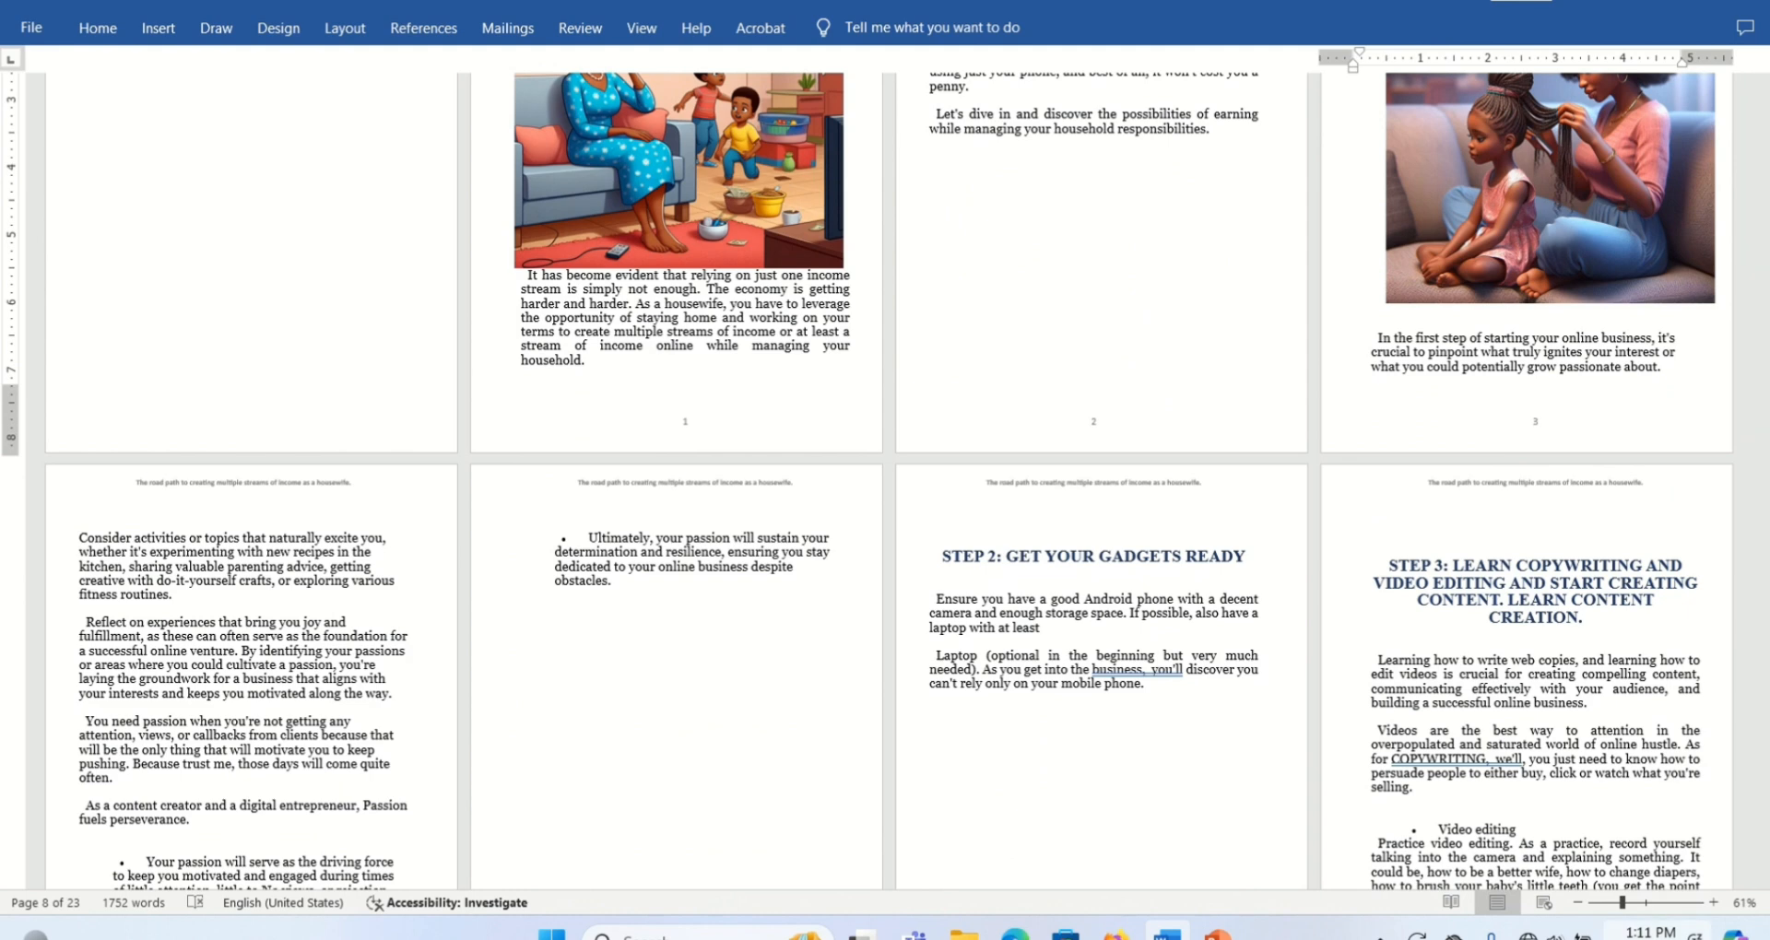
pyautogui.moveTo(1623, 905); pyautogui.dragTo(1636, 905)
pyautogui.moveTo(1761, 276); pyautogui.dragTo(1699, 291)
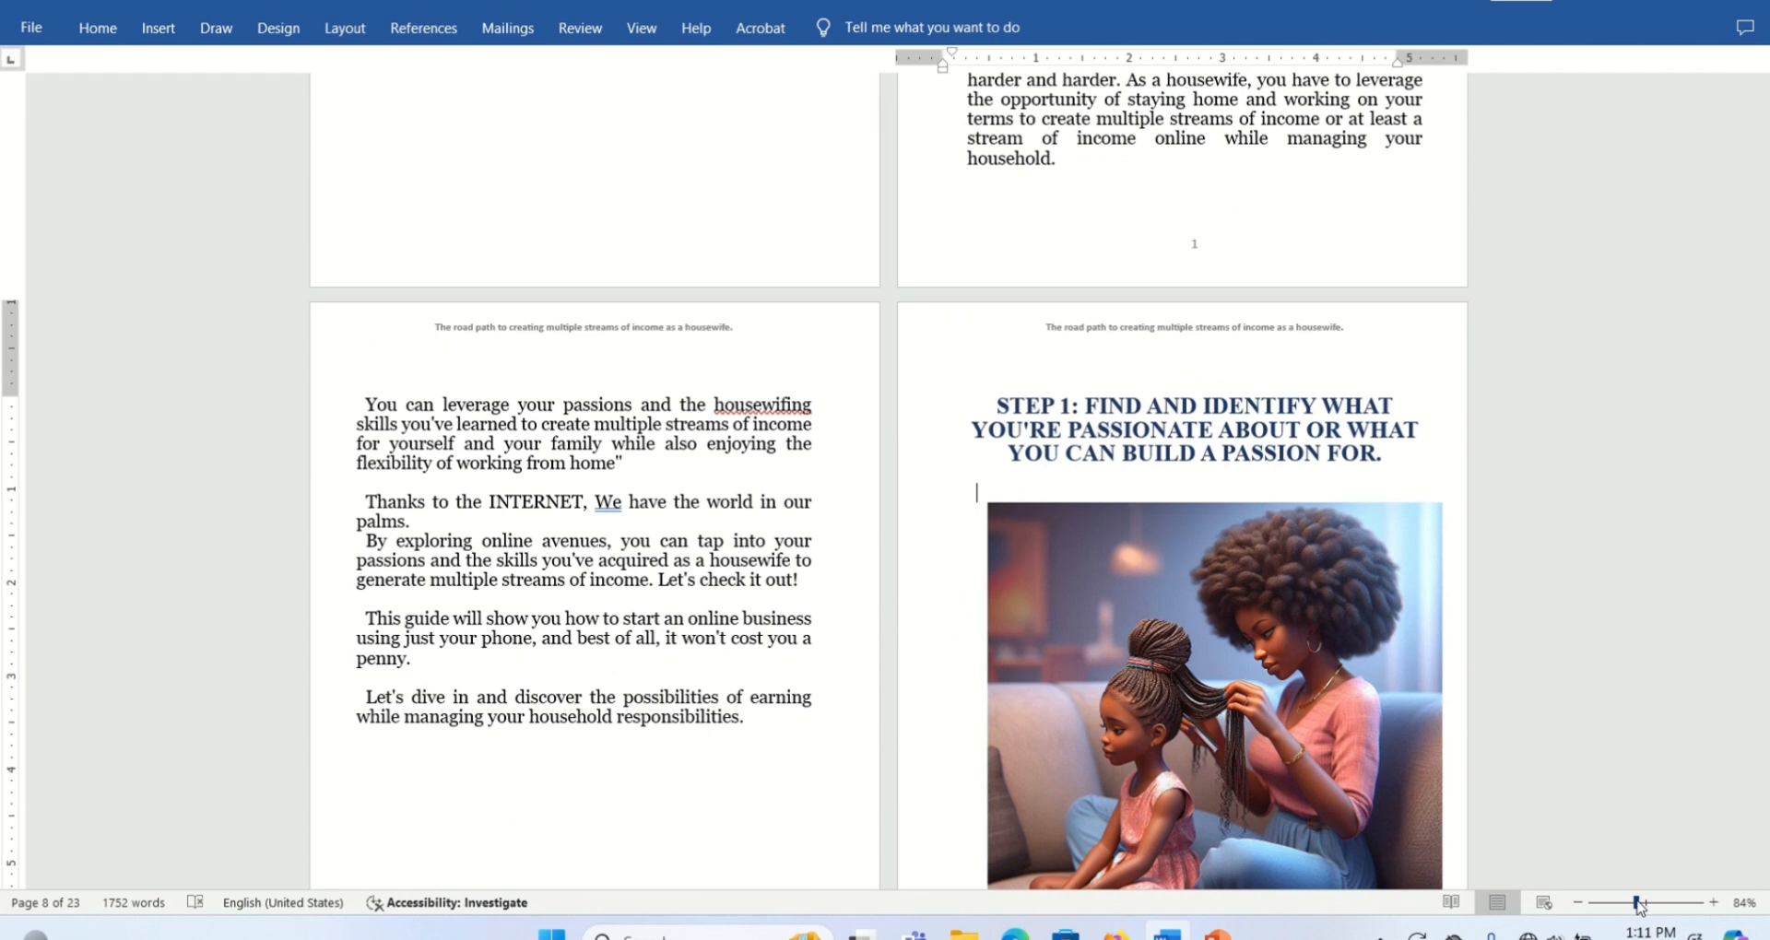
pyautogui.moveTo(1636, 903); pyautogui.dragTo(1620, 906)
pyautogui.scroll(-5, 709, 461)
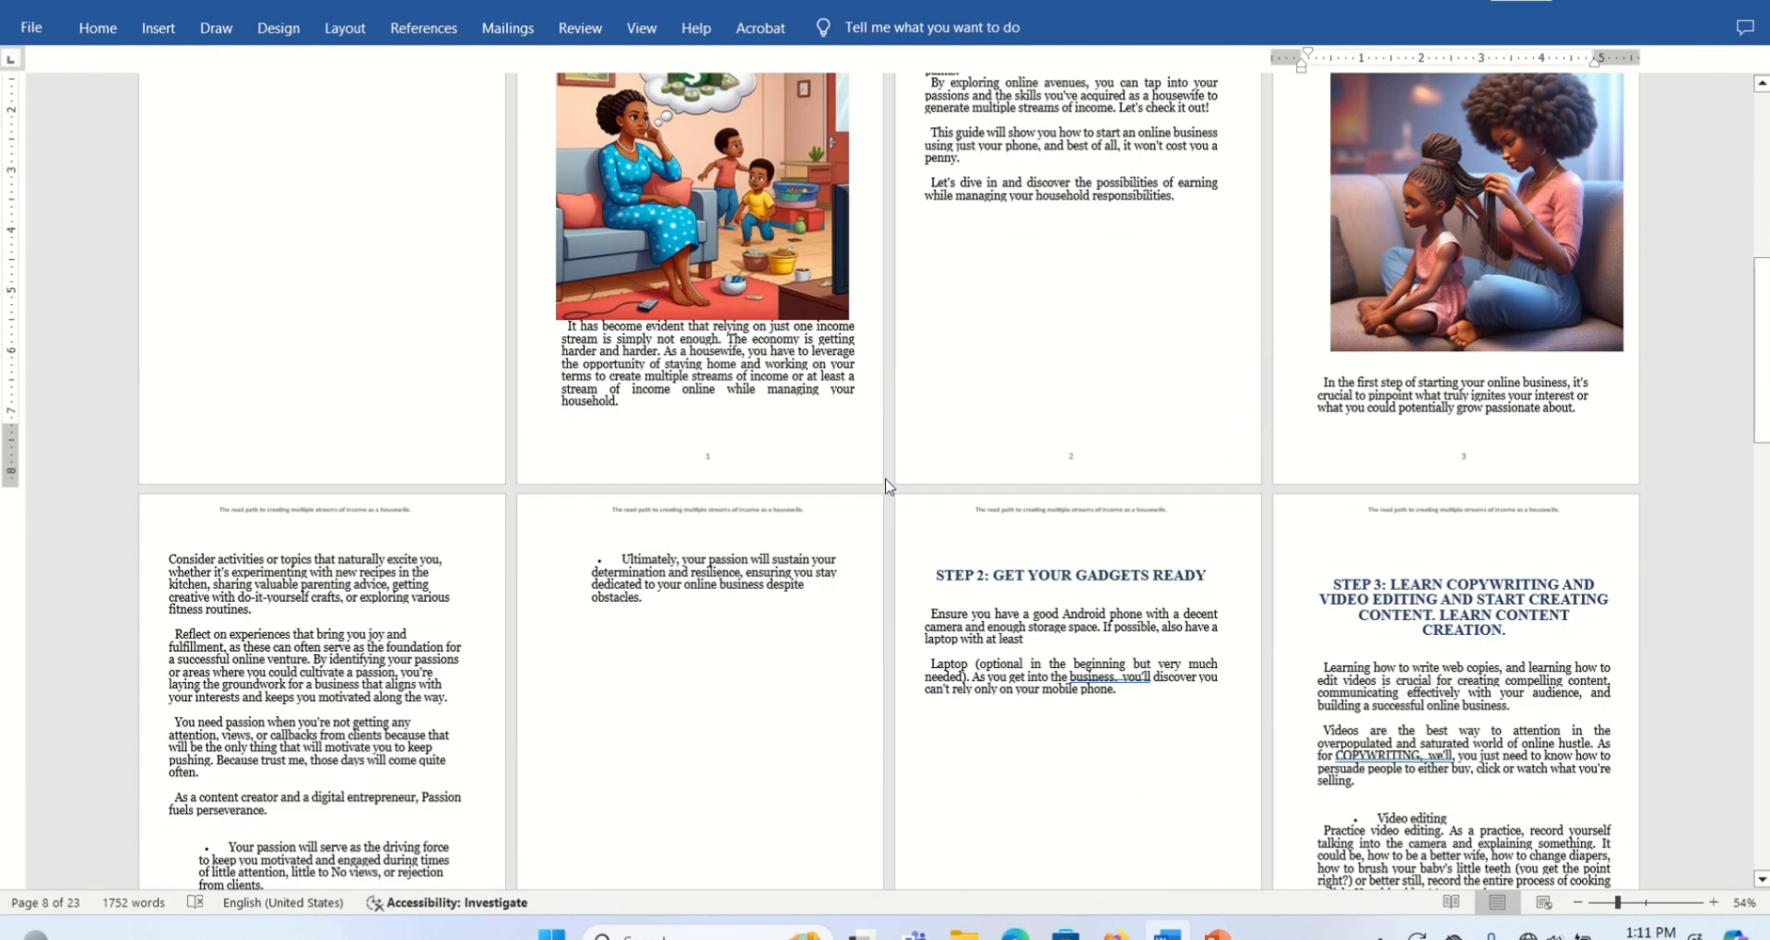
pyautogui.doubleClick(710, 459)
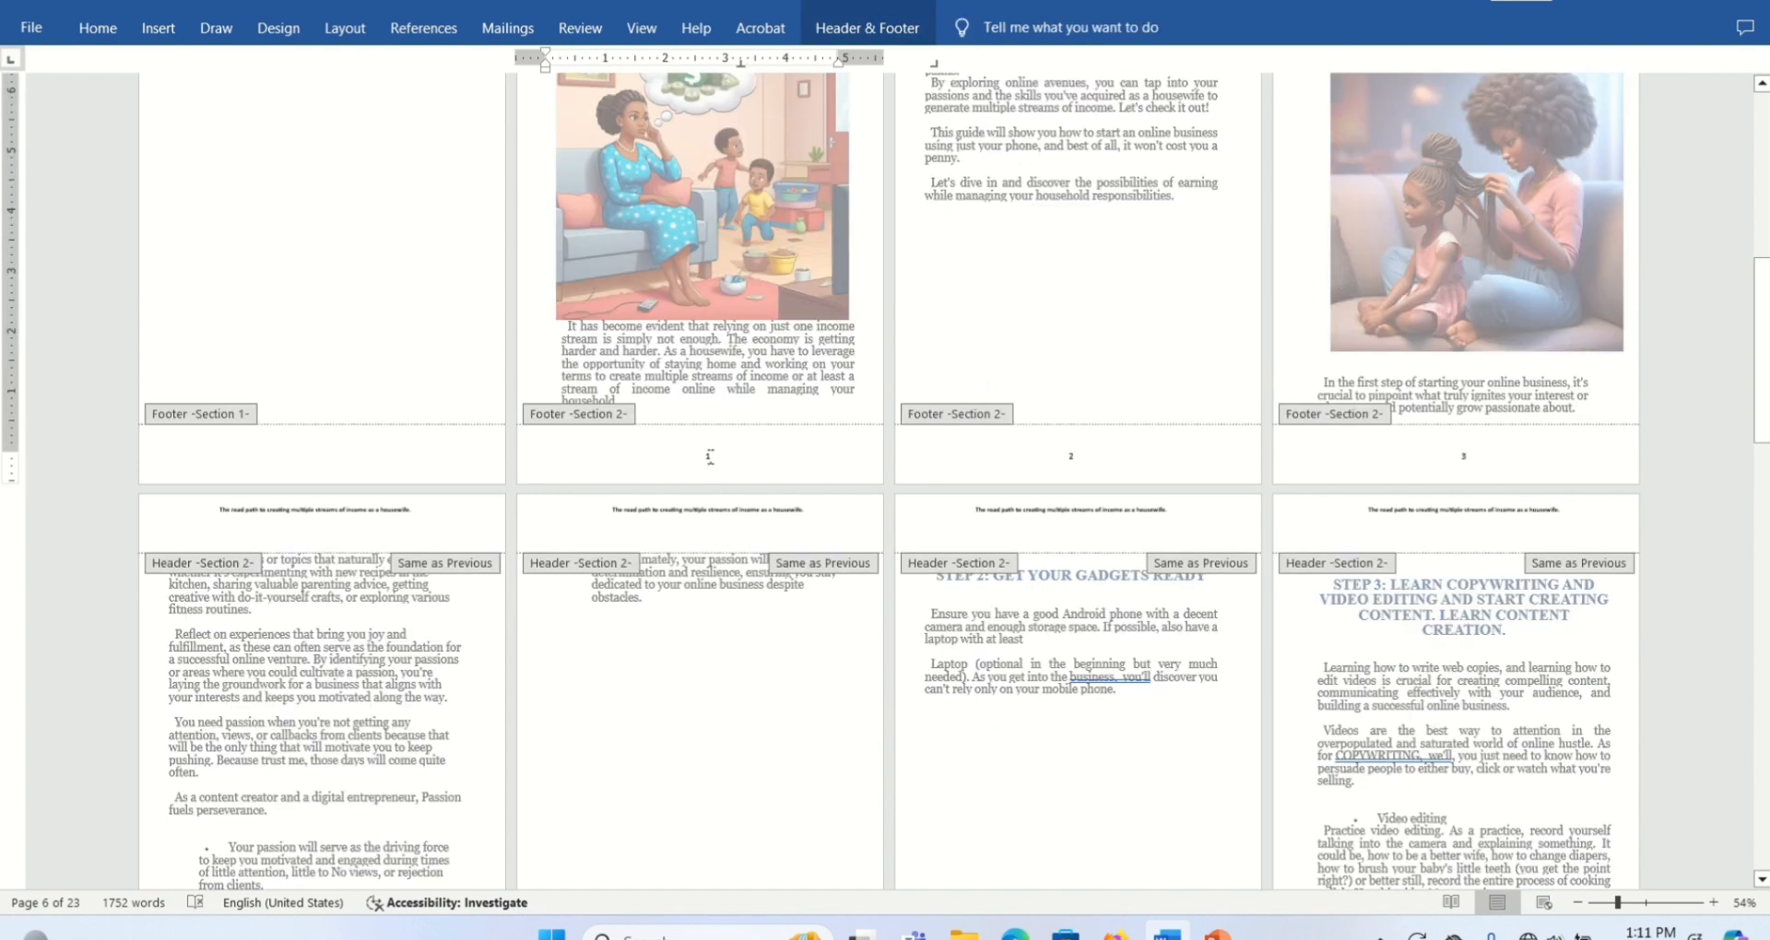
pyautogui.click(858, 28)
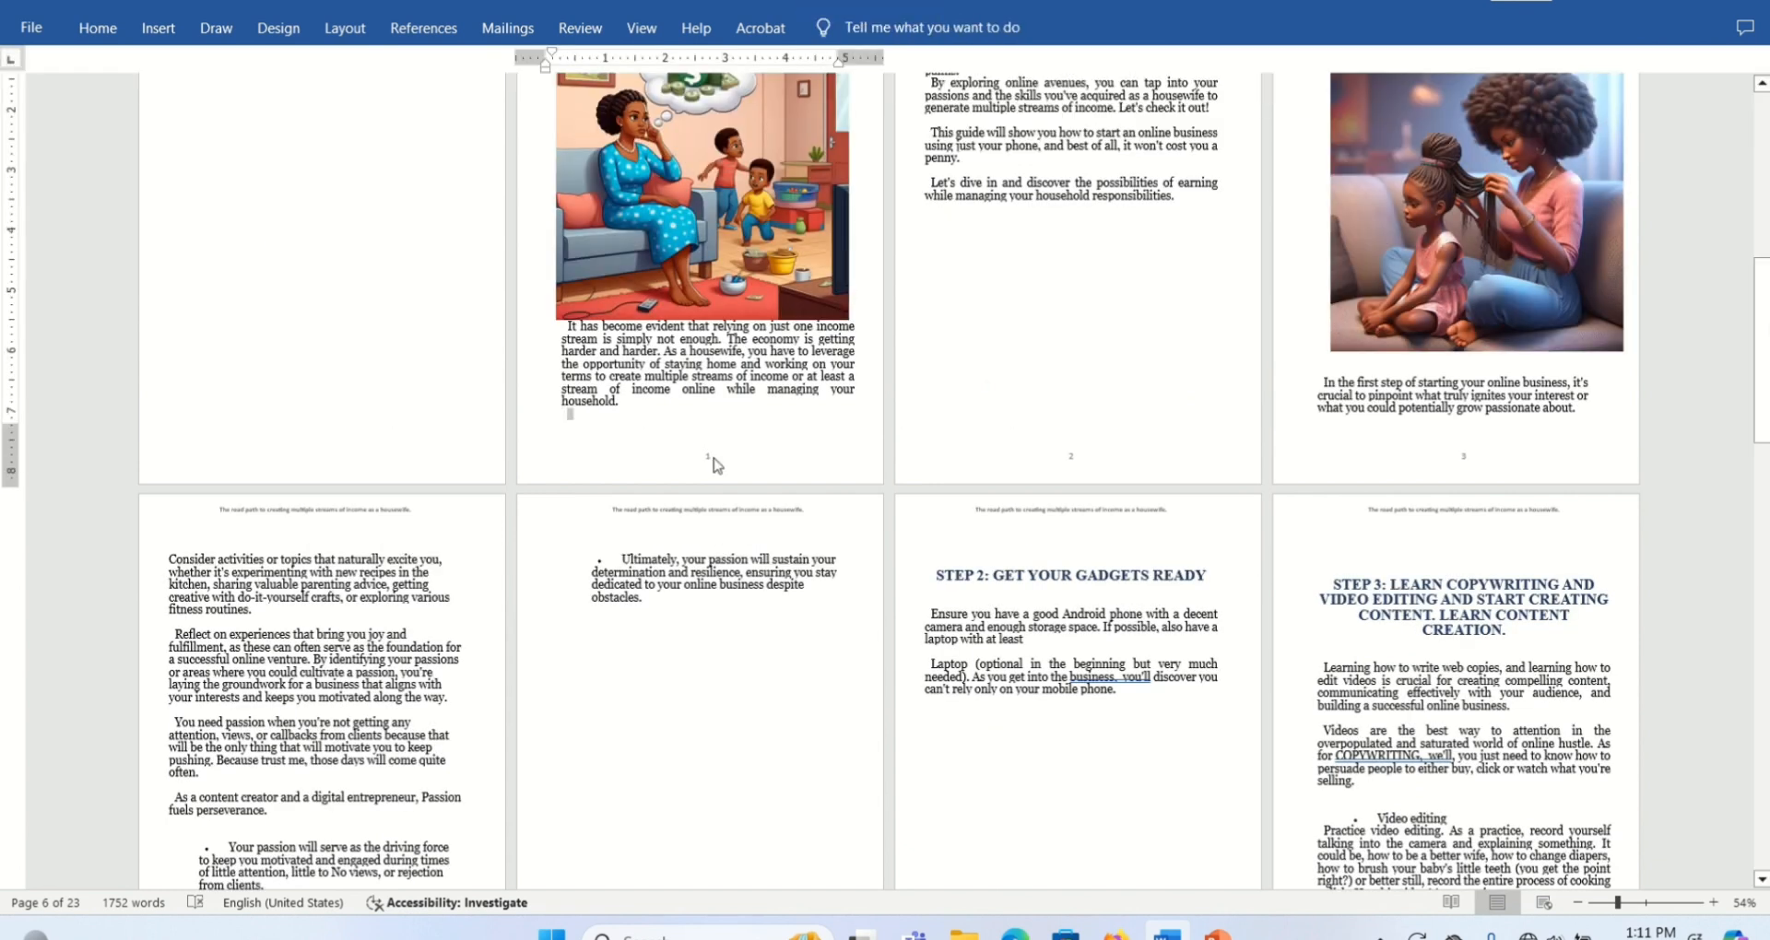
pyautogui.doubleClick(709, 457)
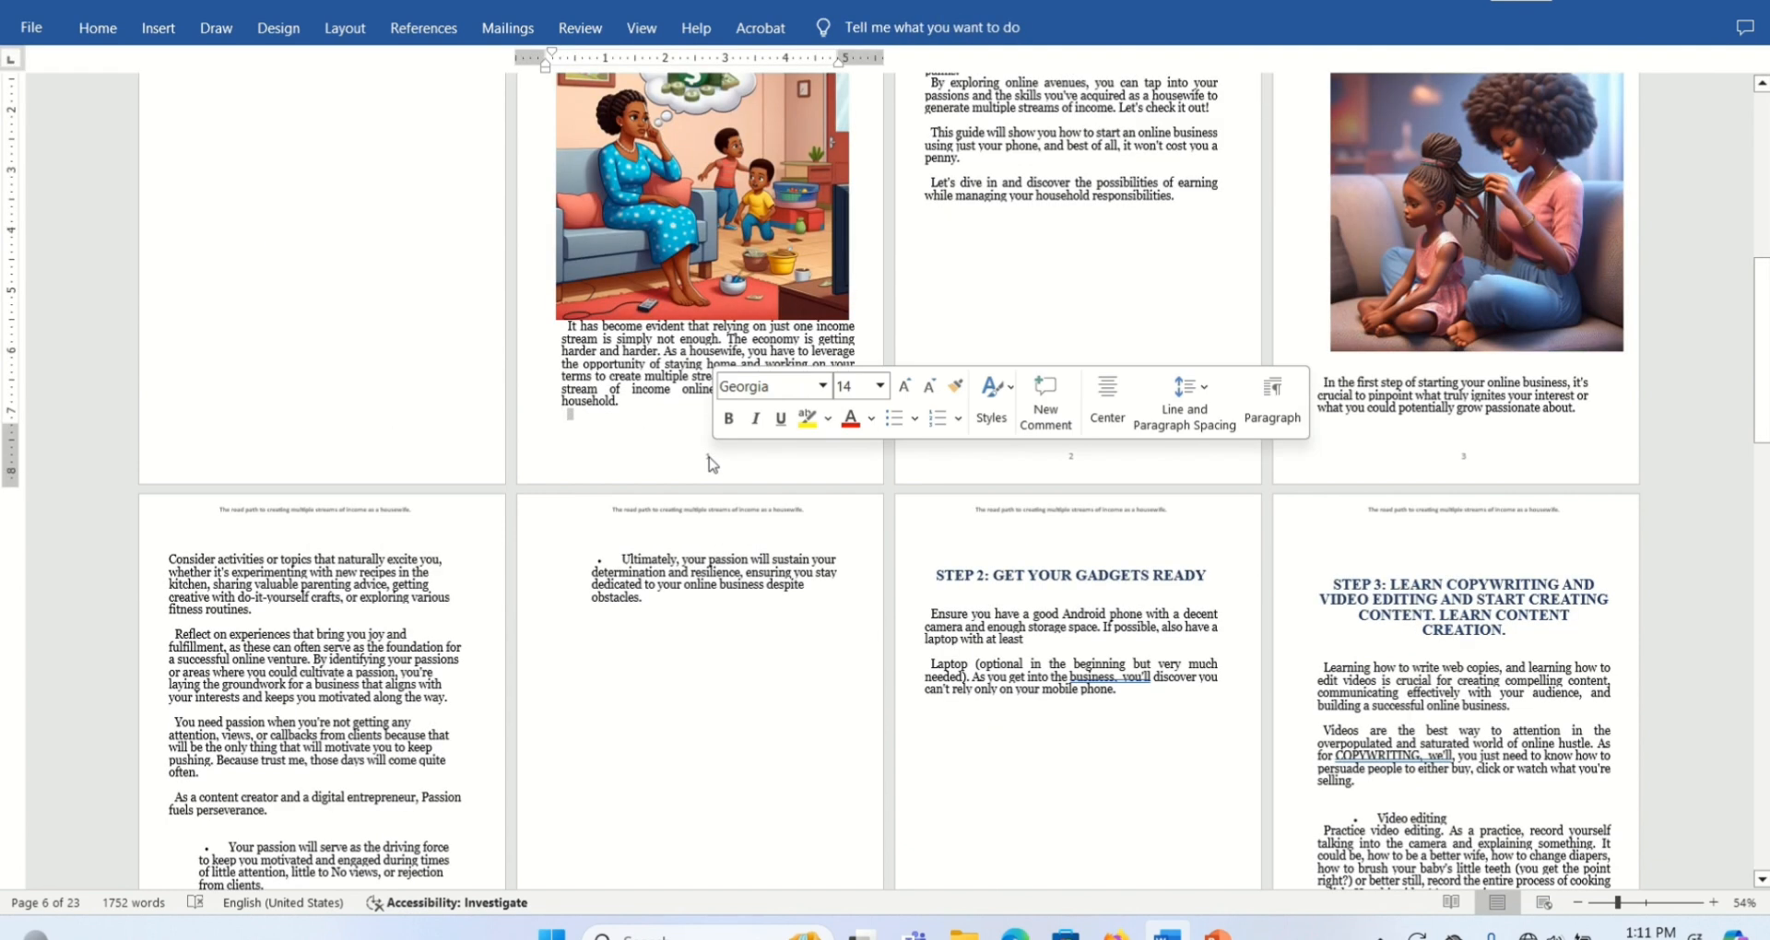
pyautogui.doubleClick(713, 461)
pyautogui.click(855, 27)
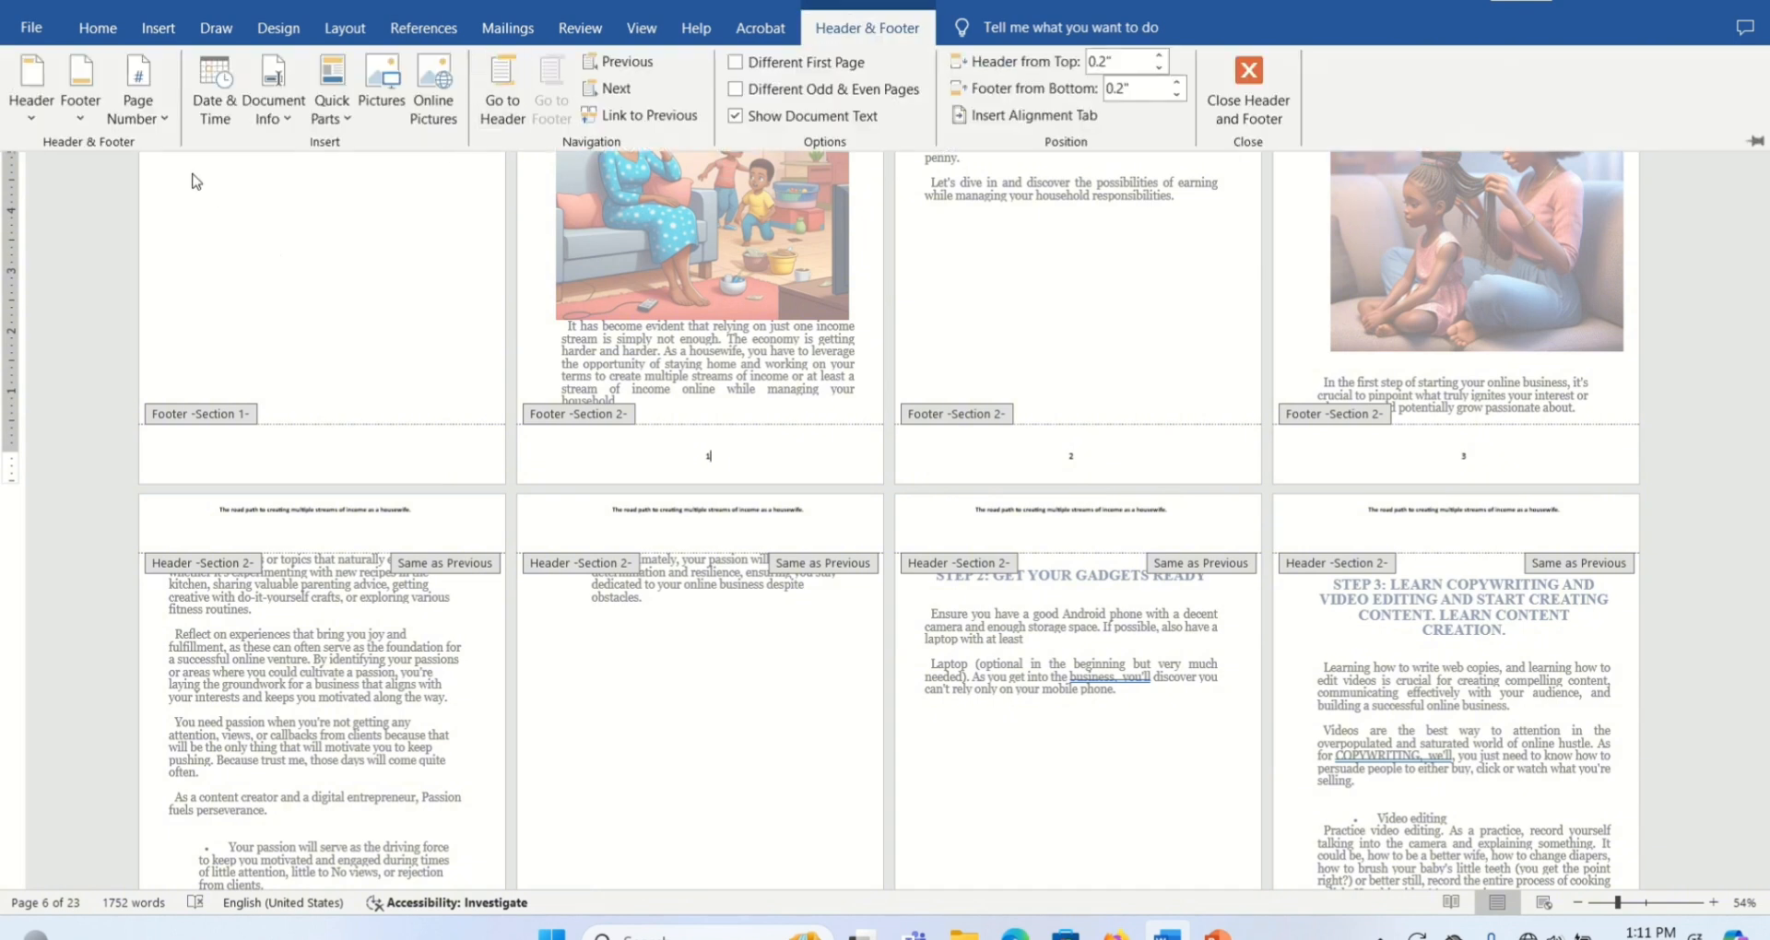
pyautogui.click(161, 120)
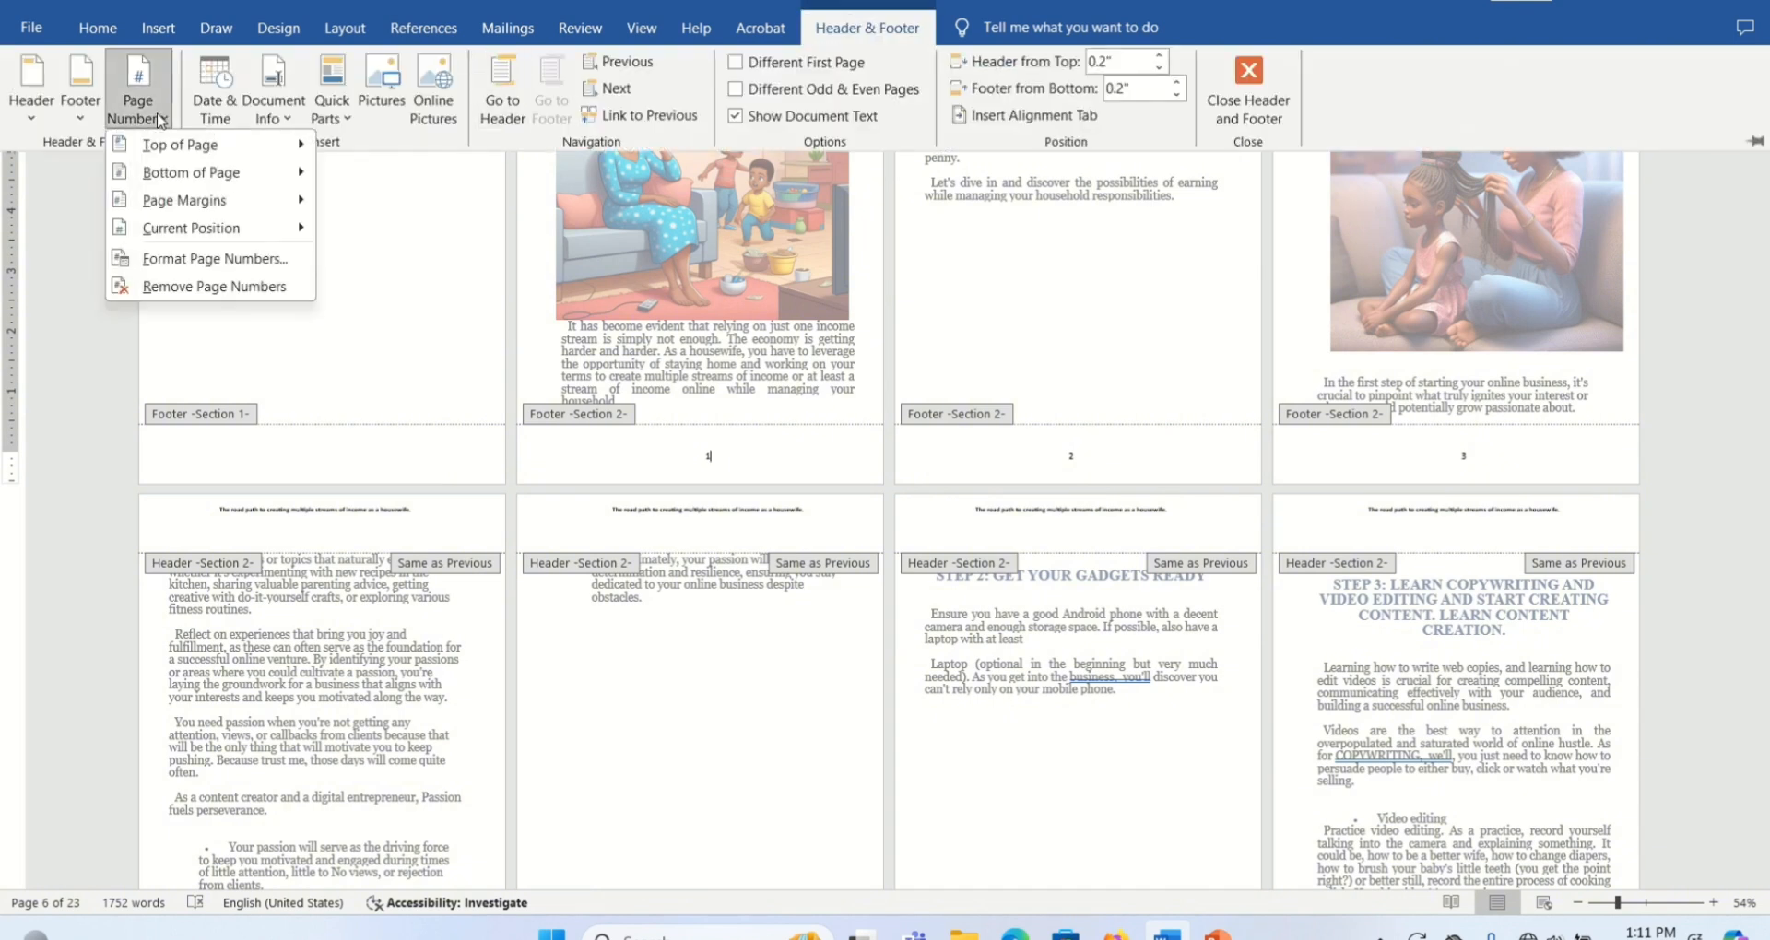
pyautogui.click(224, 259)
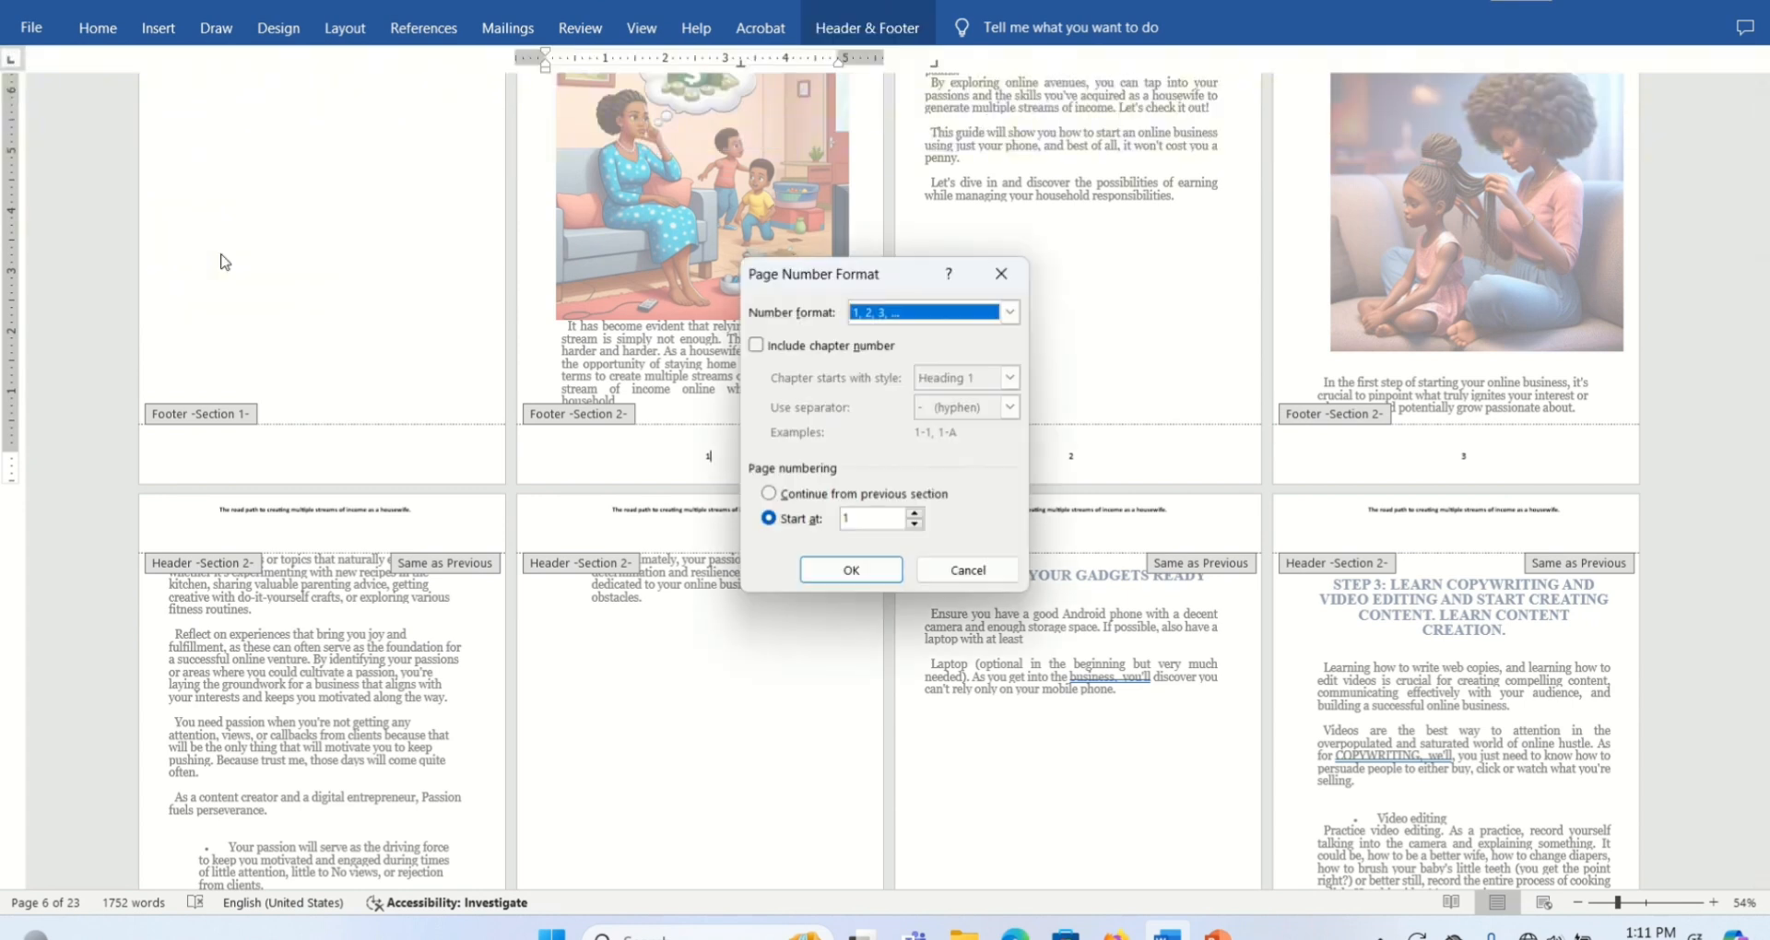
pyautogui.click(1012, 313)
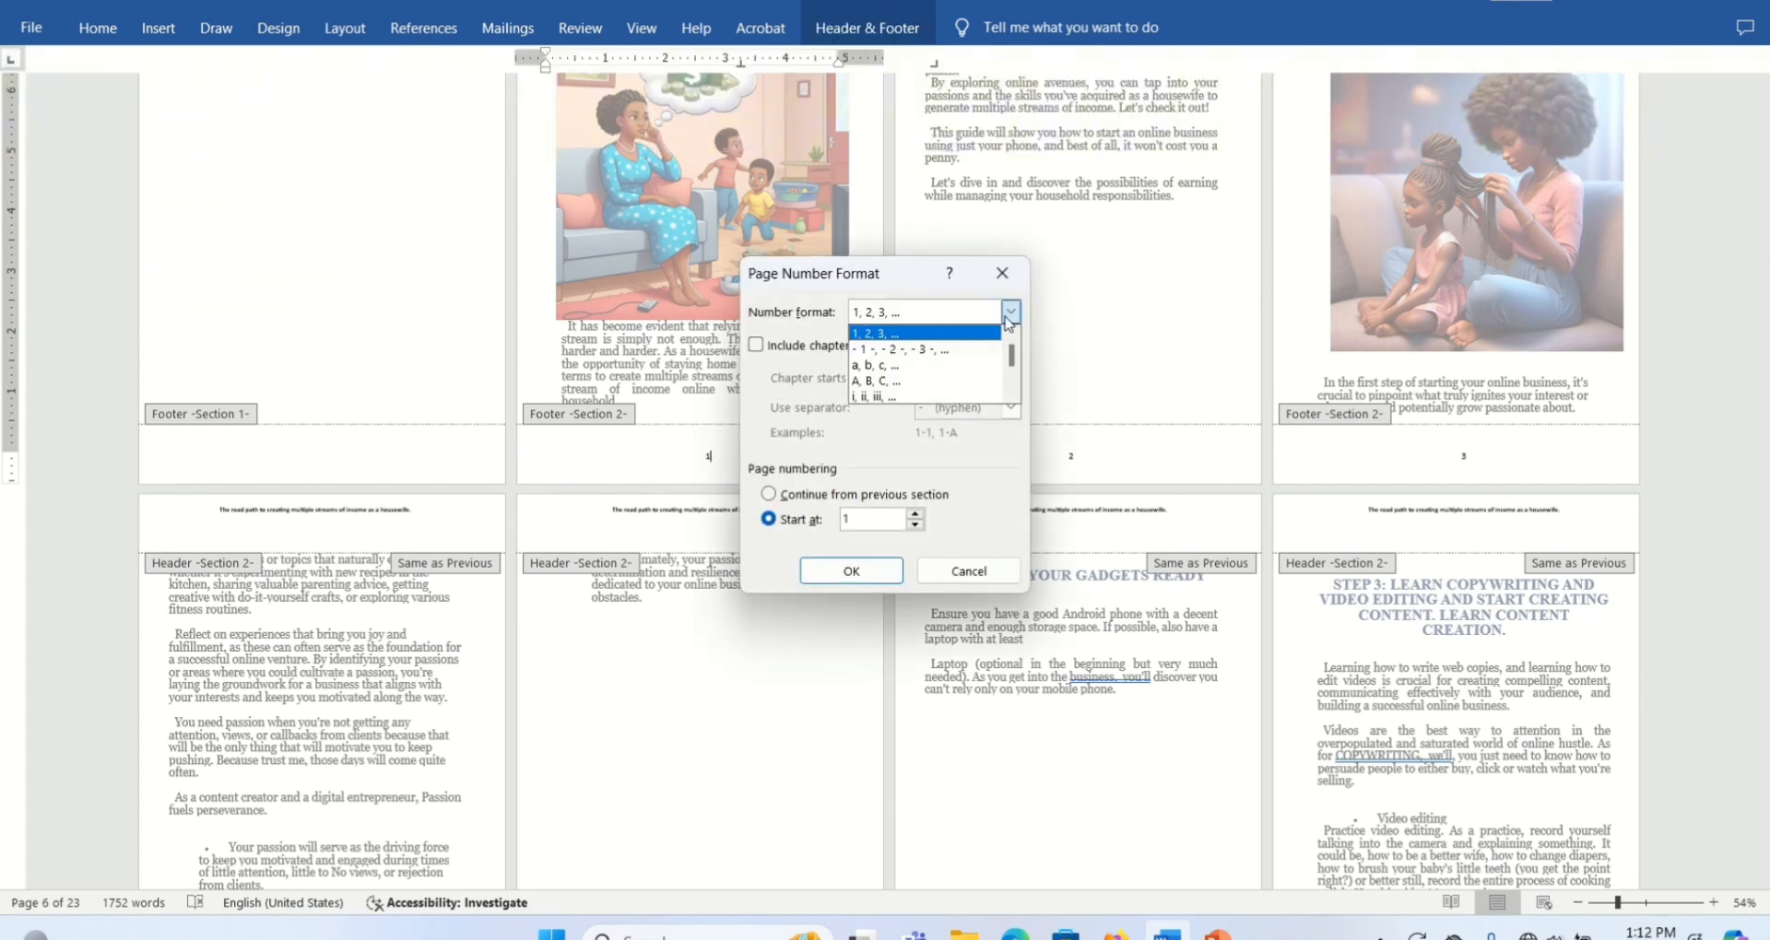
pyautogui.click(900, 365)
pyautogui.click(875, 570)
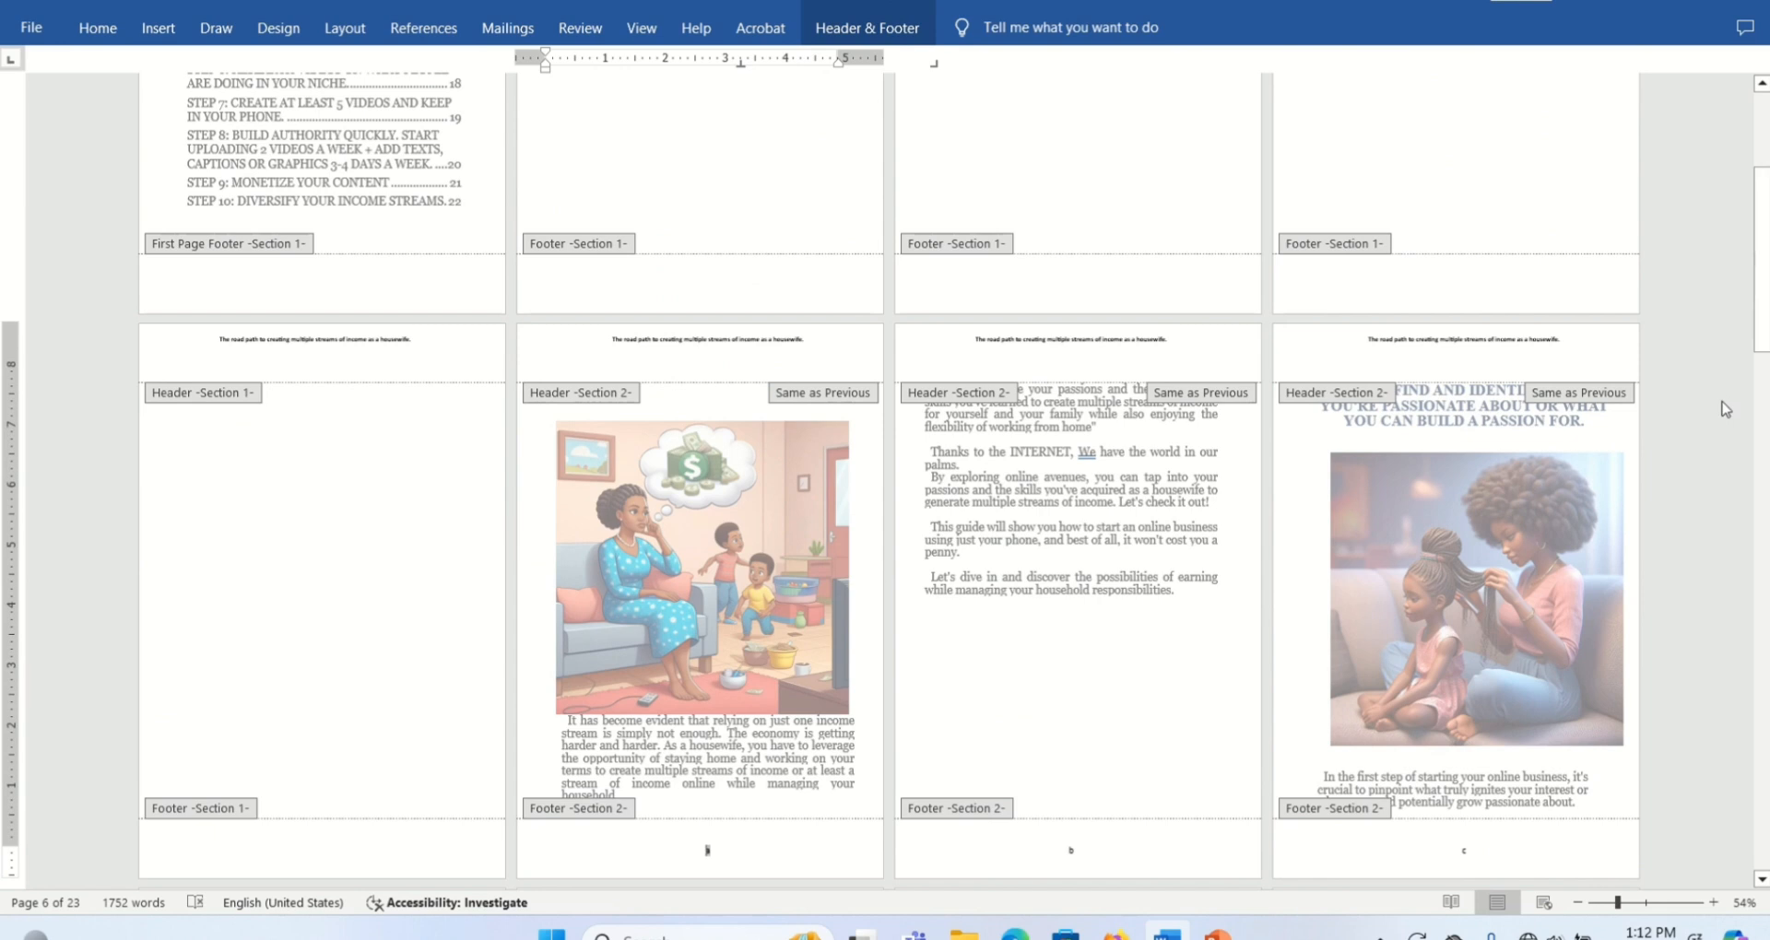
pyautogui.moveTo(1760, 277); pyautogui.dragTo(1760, 345)
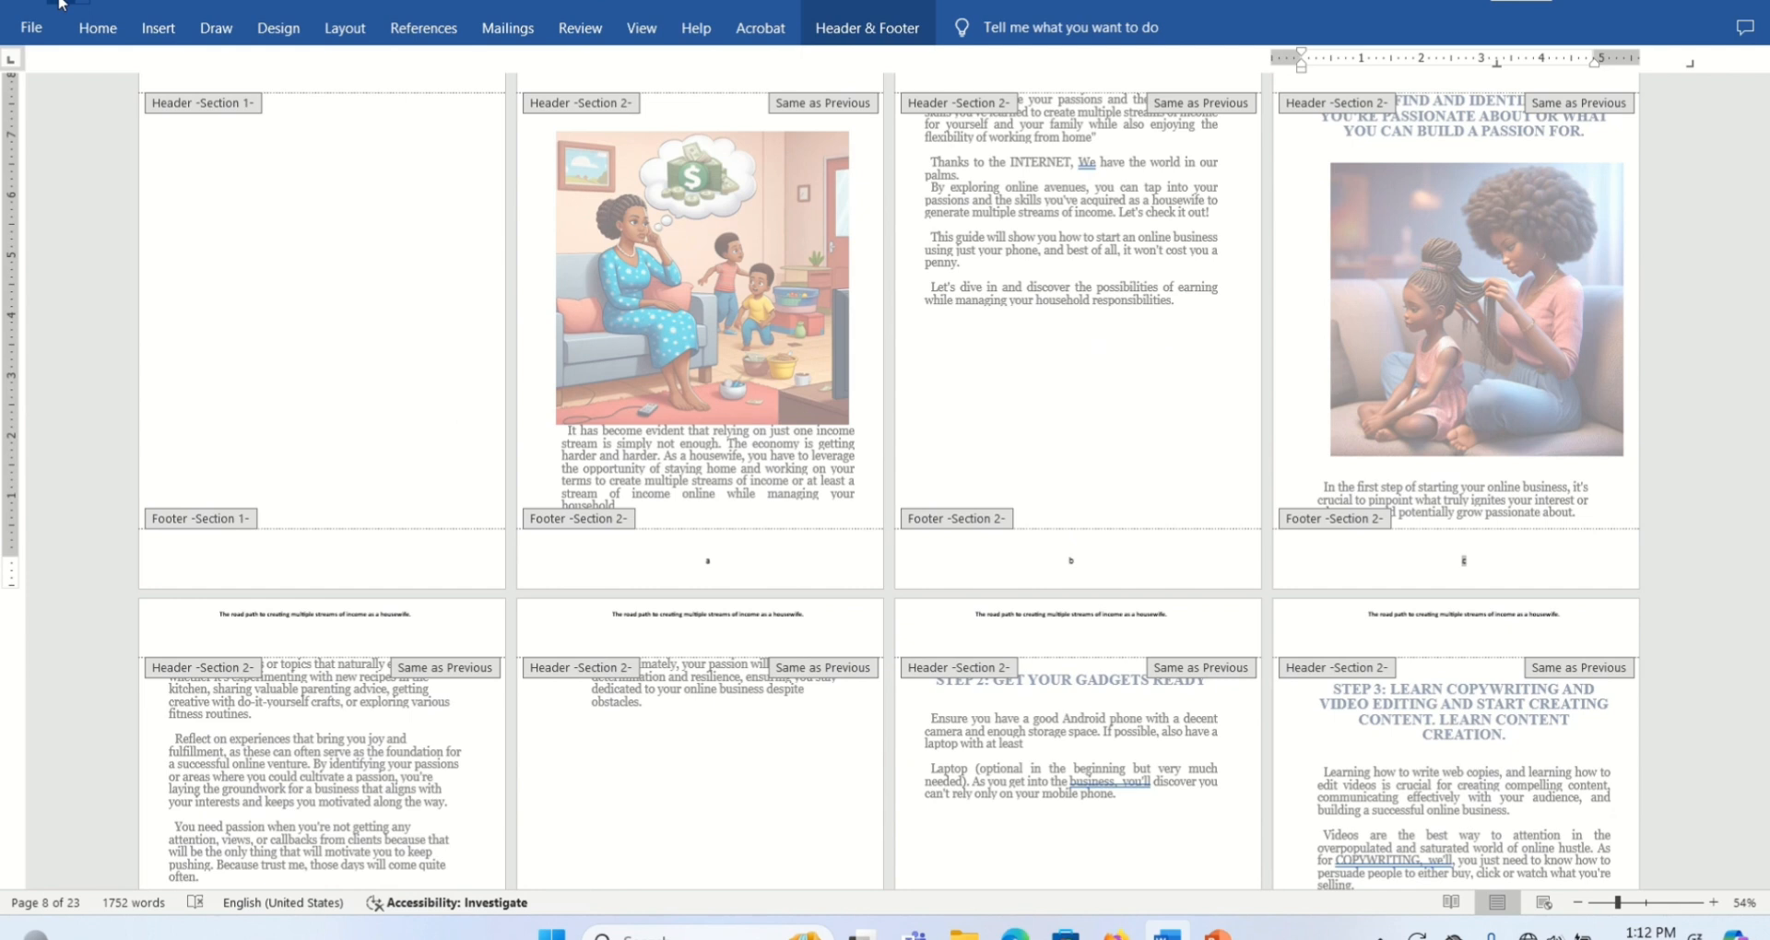
pyautogui.press('Escape')
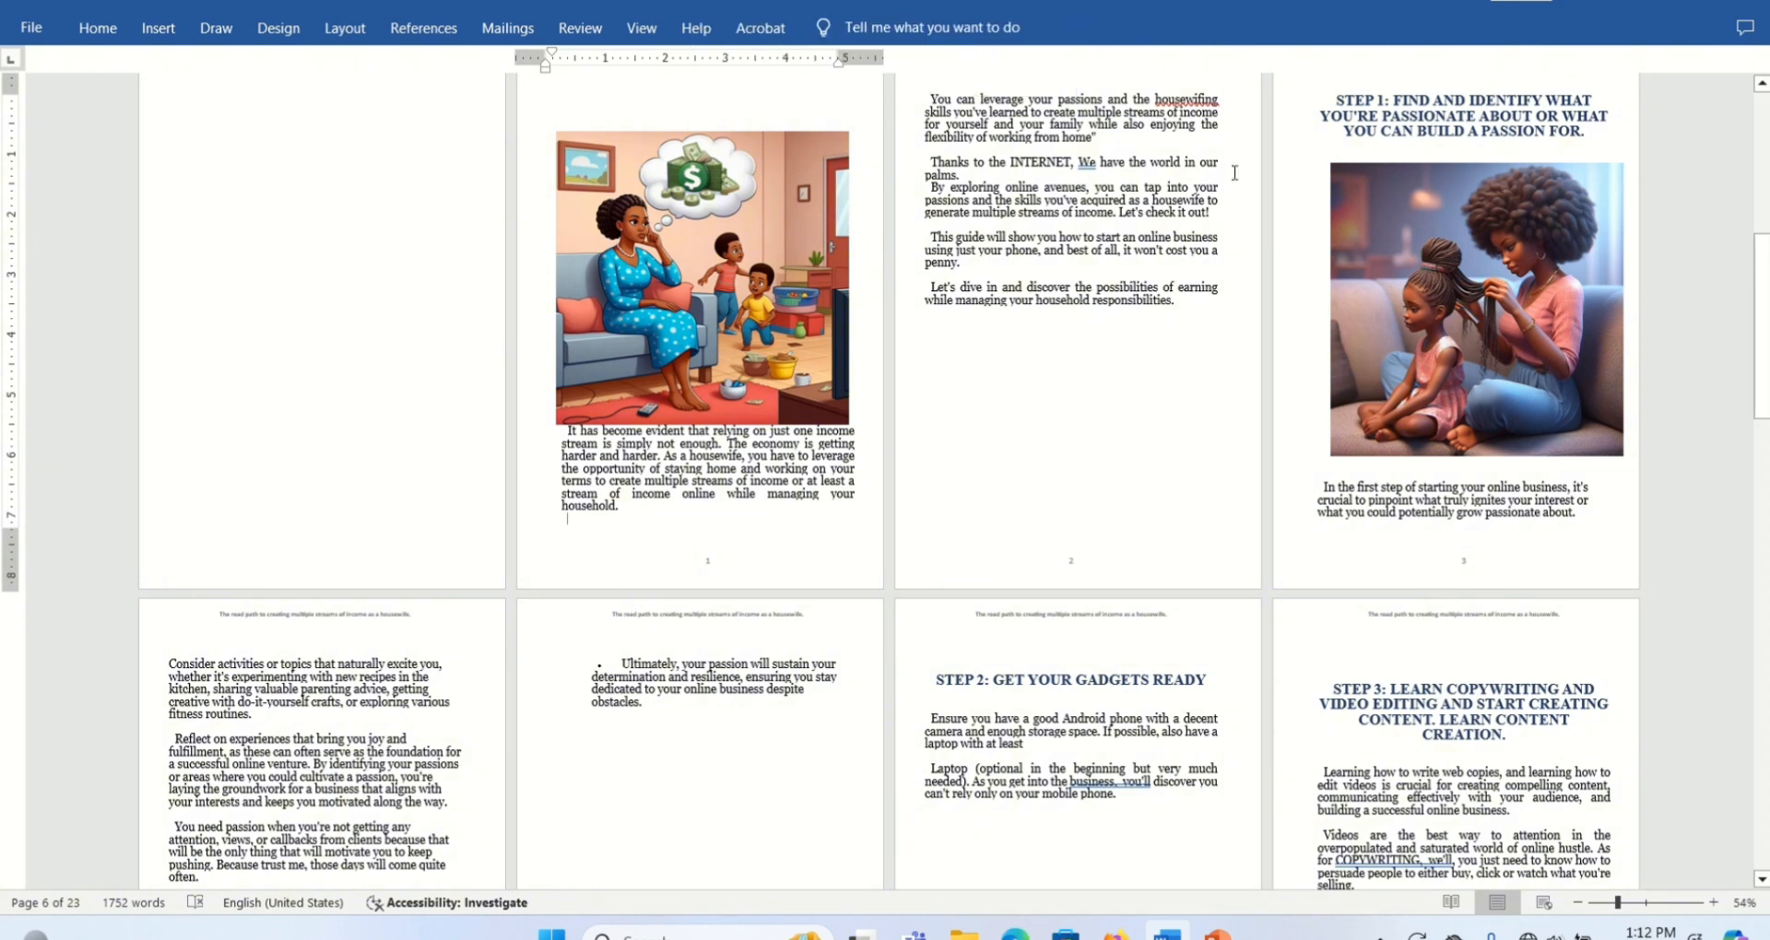
# Start saving a copy of the manuscript to the Desktop folder and choose PDF as the file type
pyautogui.moveTo(1762, 330); pyautogui.dragTo(1762, 189)
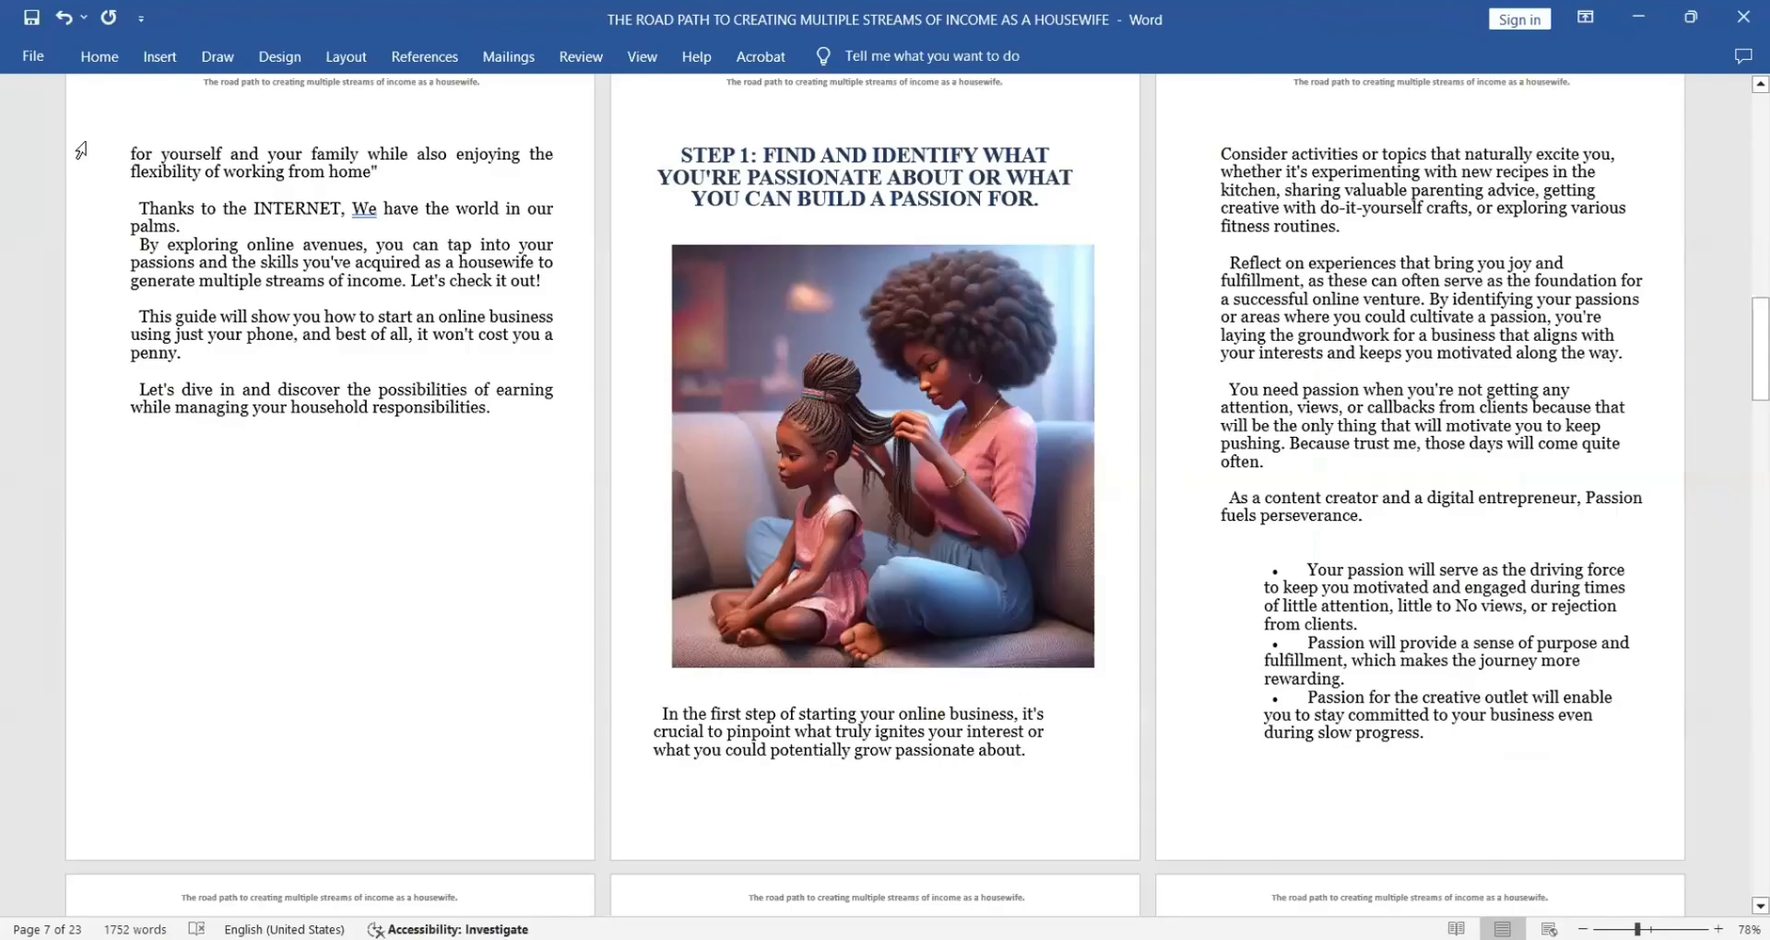
pyautogui.click(41, 59)
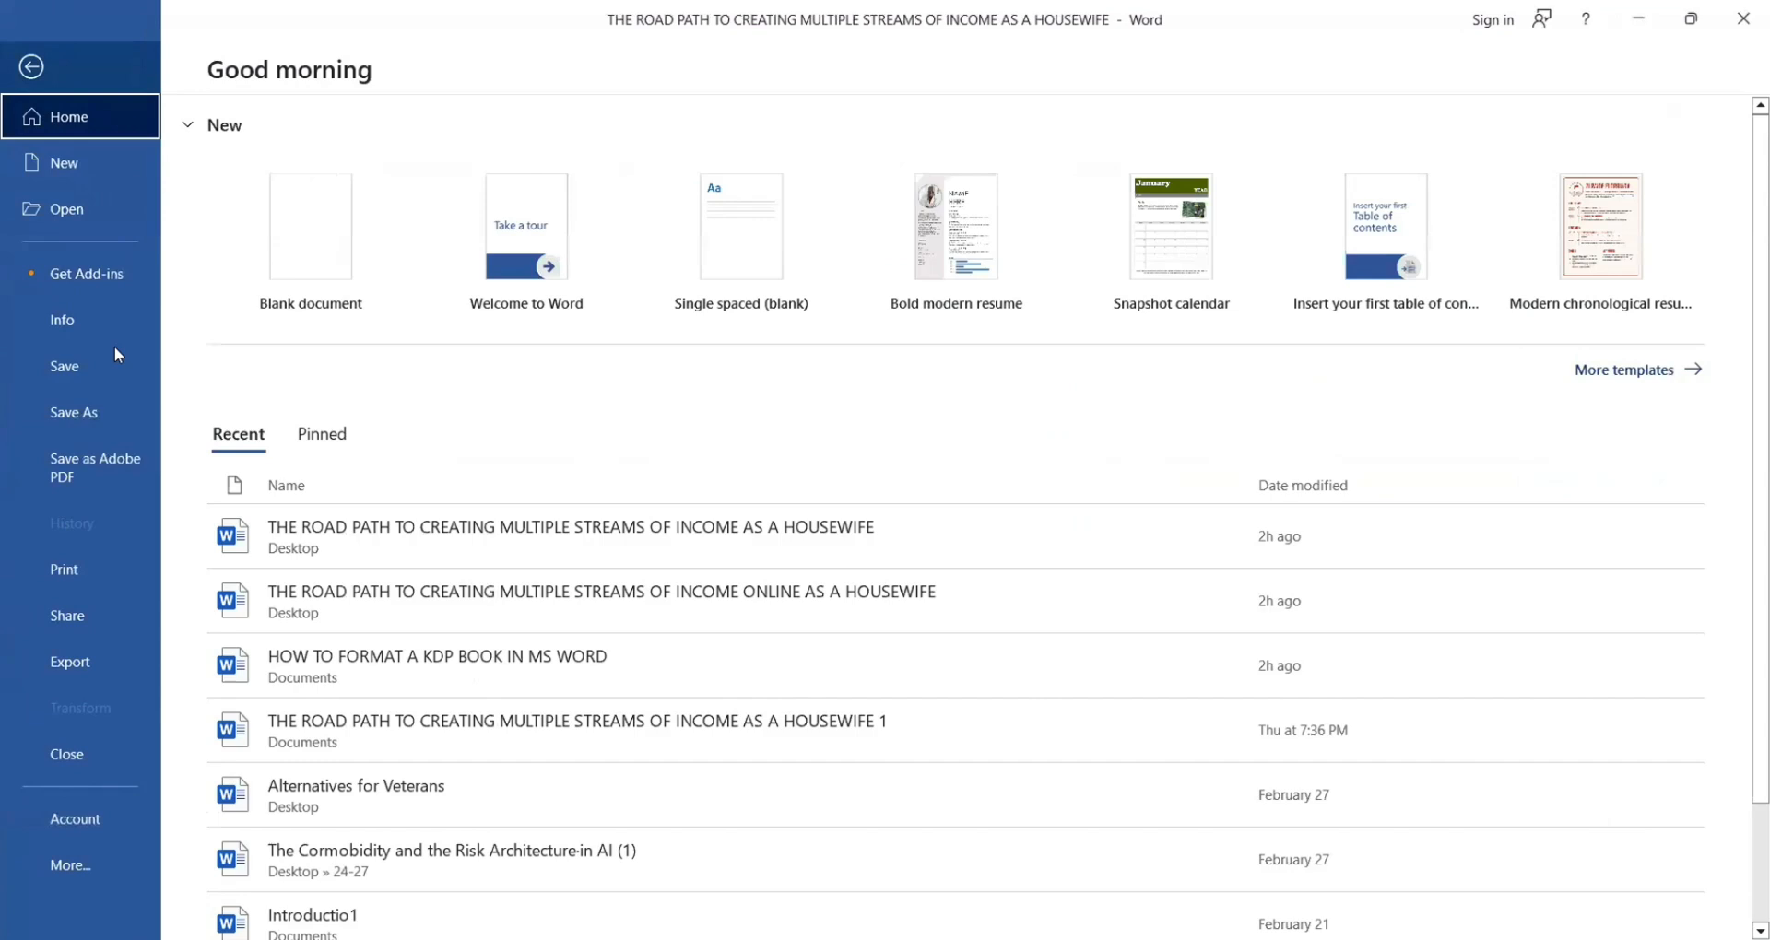
pyautogui.click(109, 413)
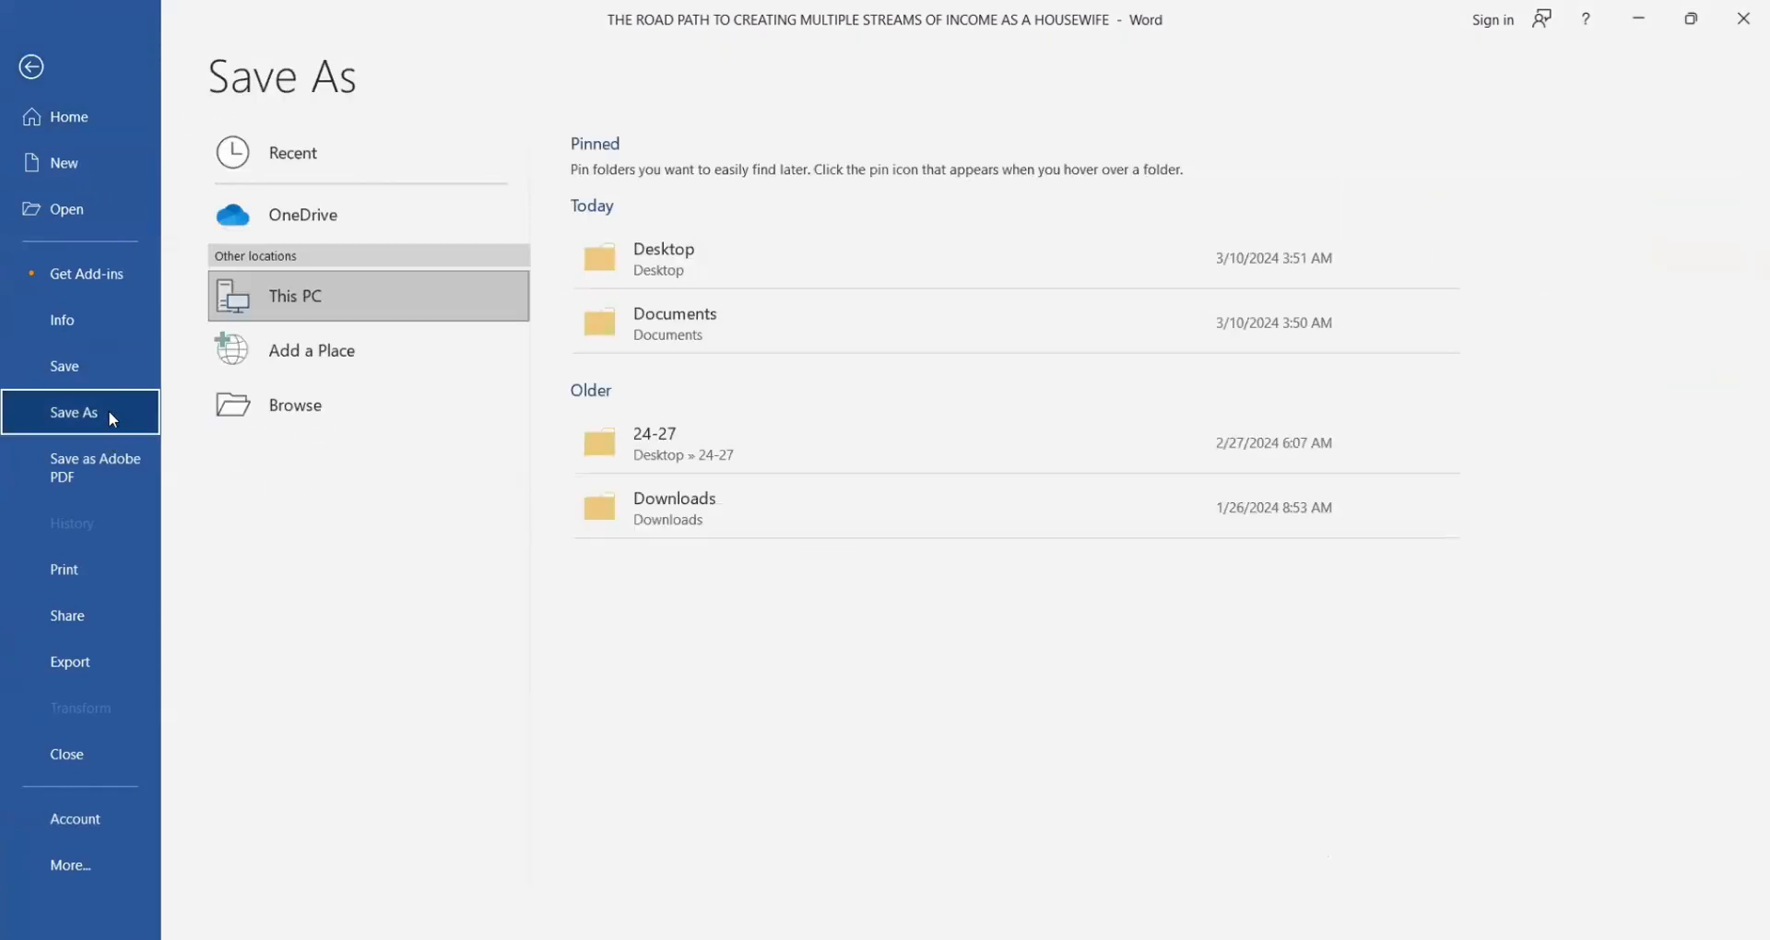
pyautogui.click(357, 406)
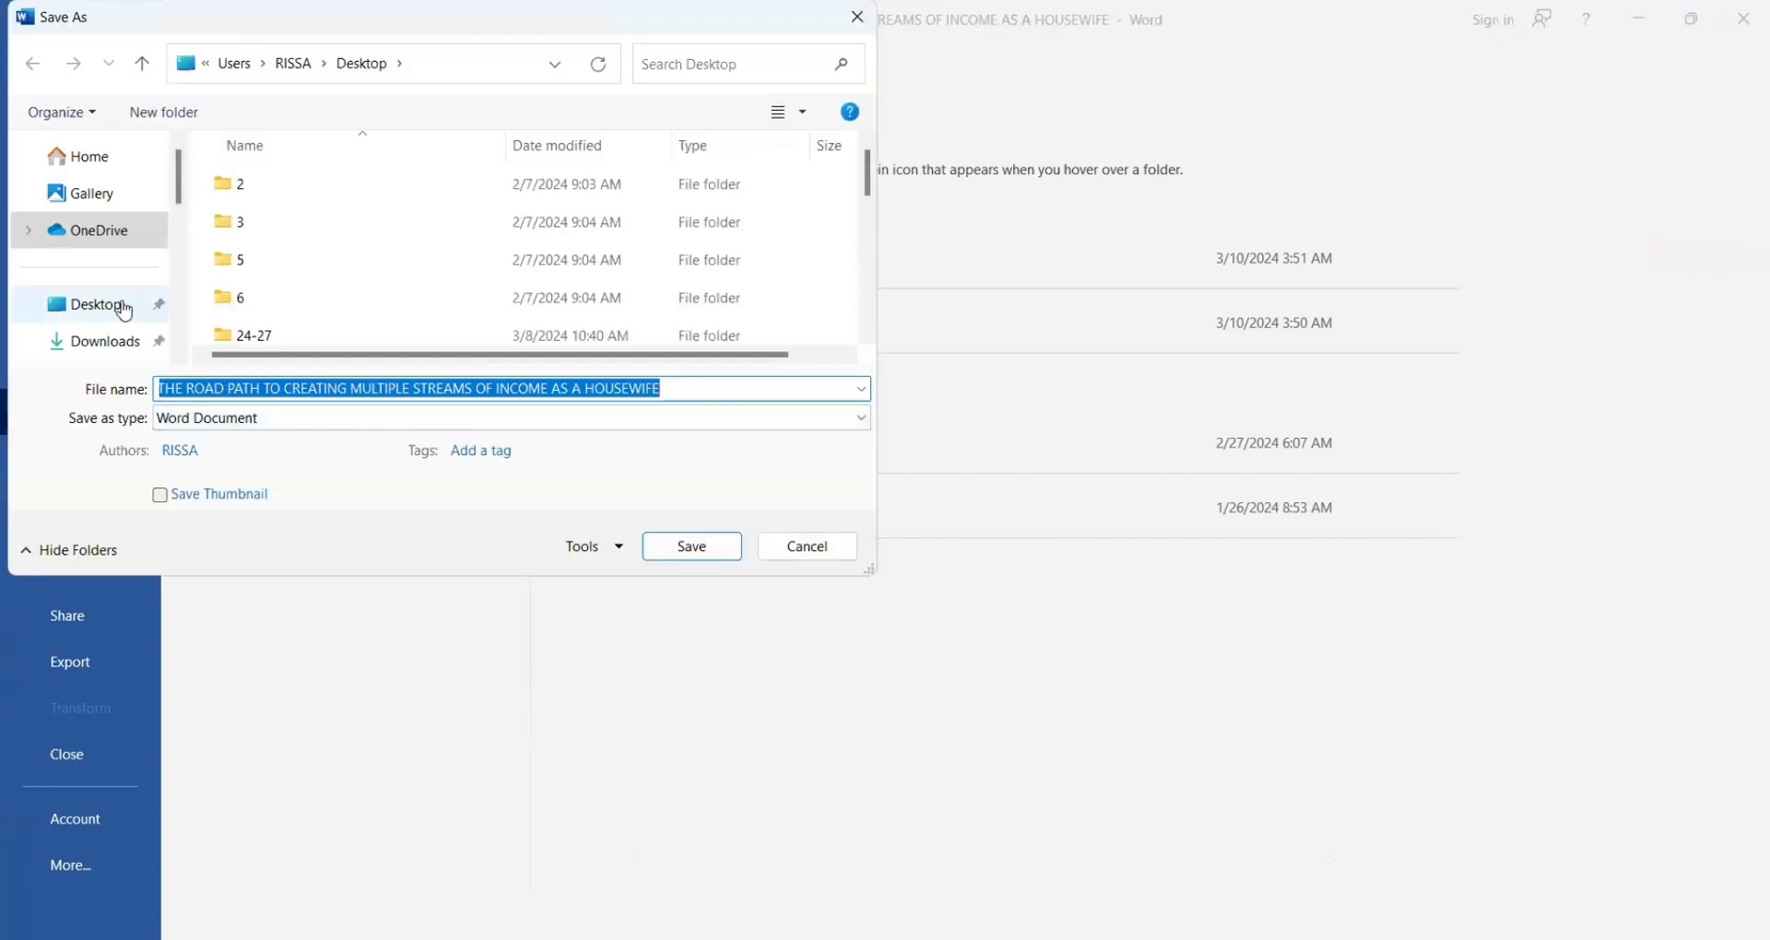
pyautogui.click(124, 312)
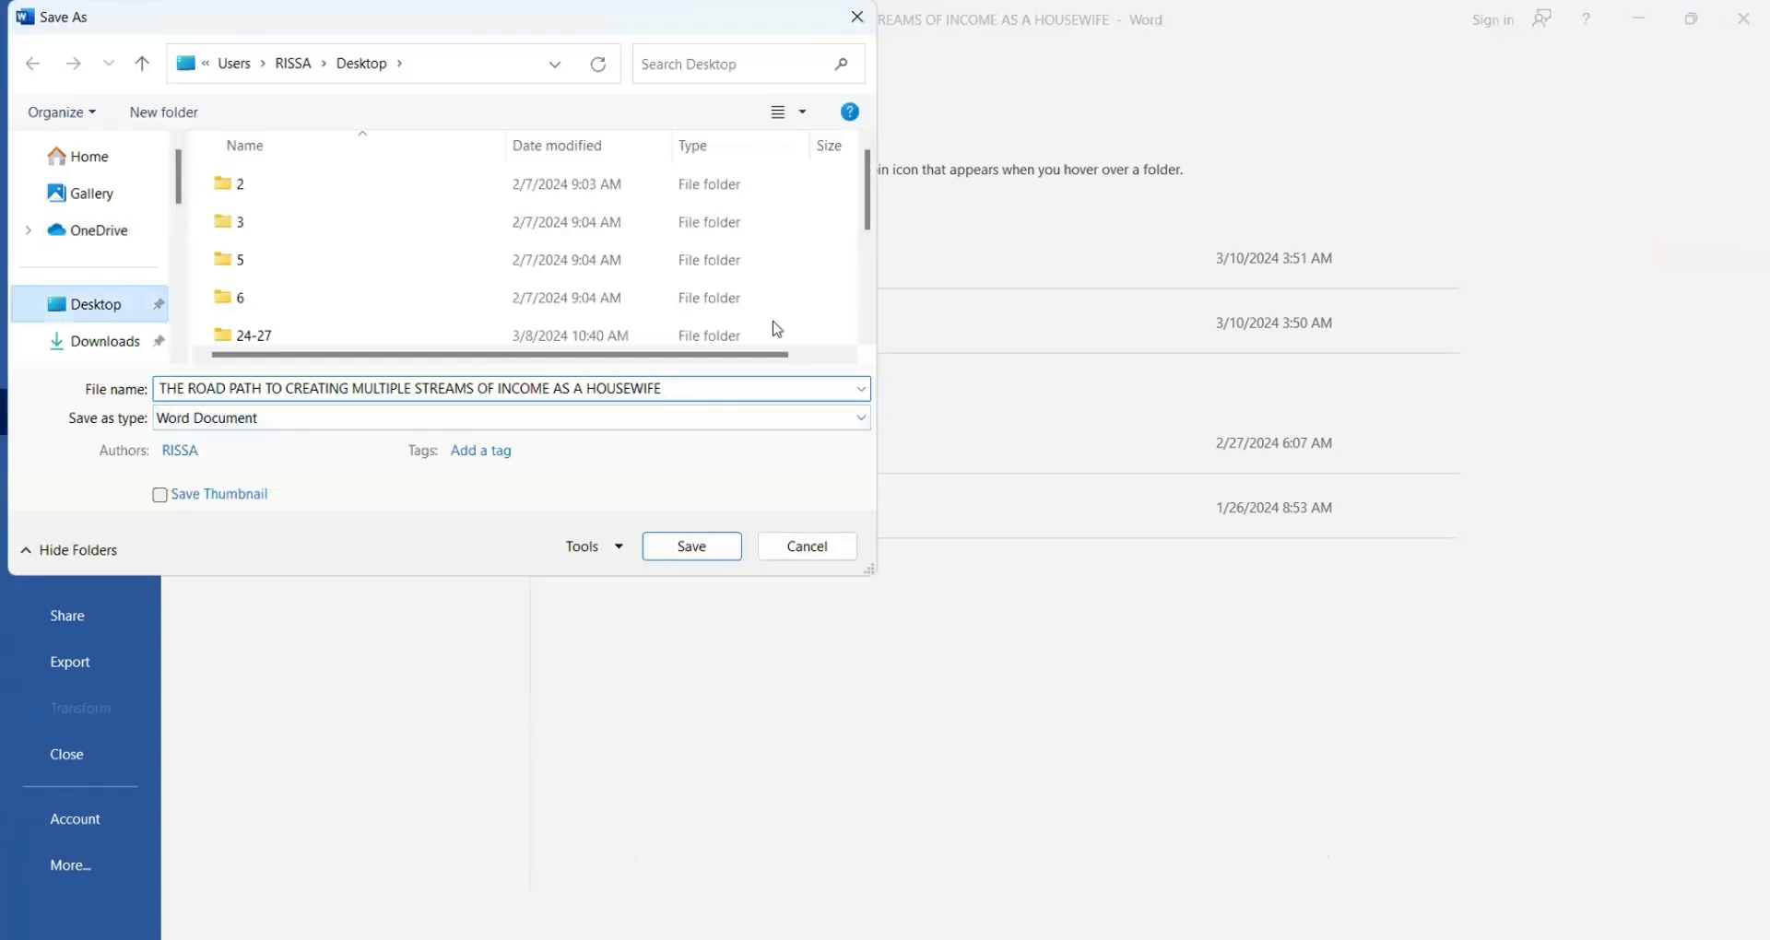
pyautogui.click(870, 420)
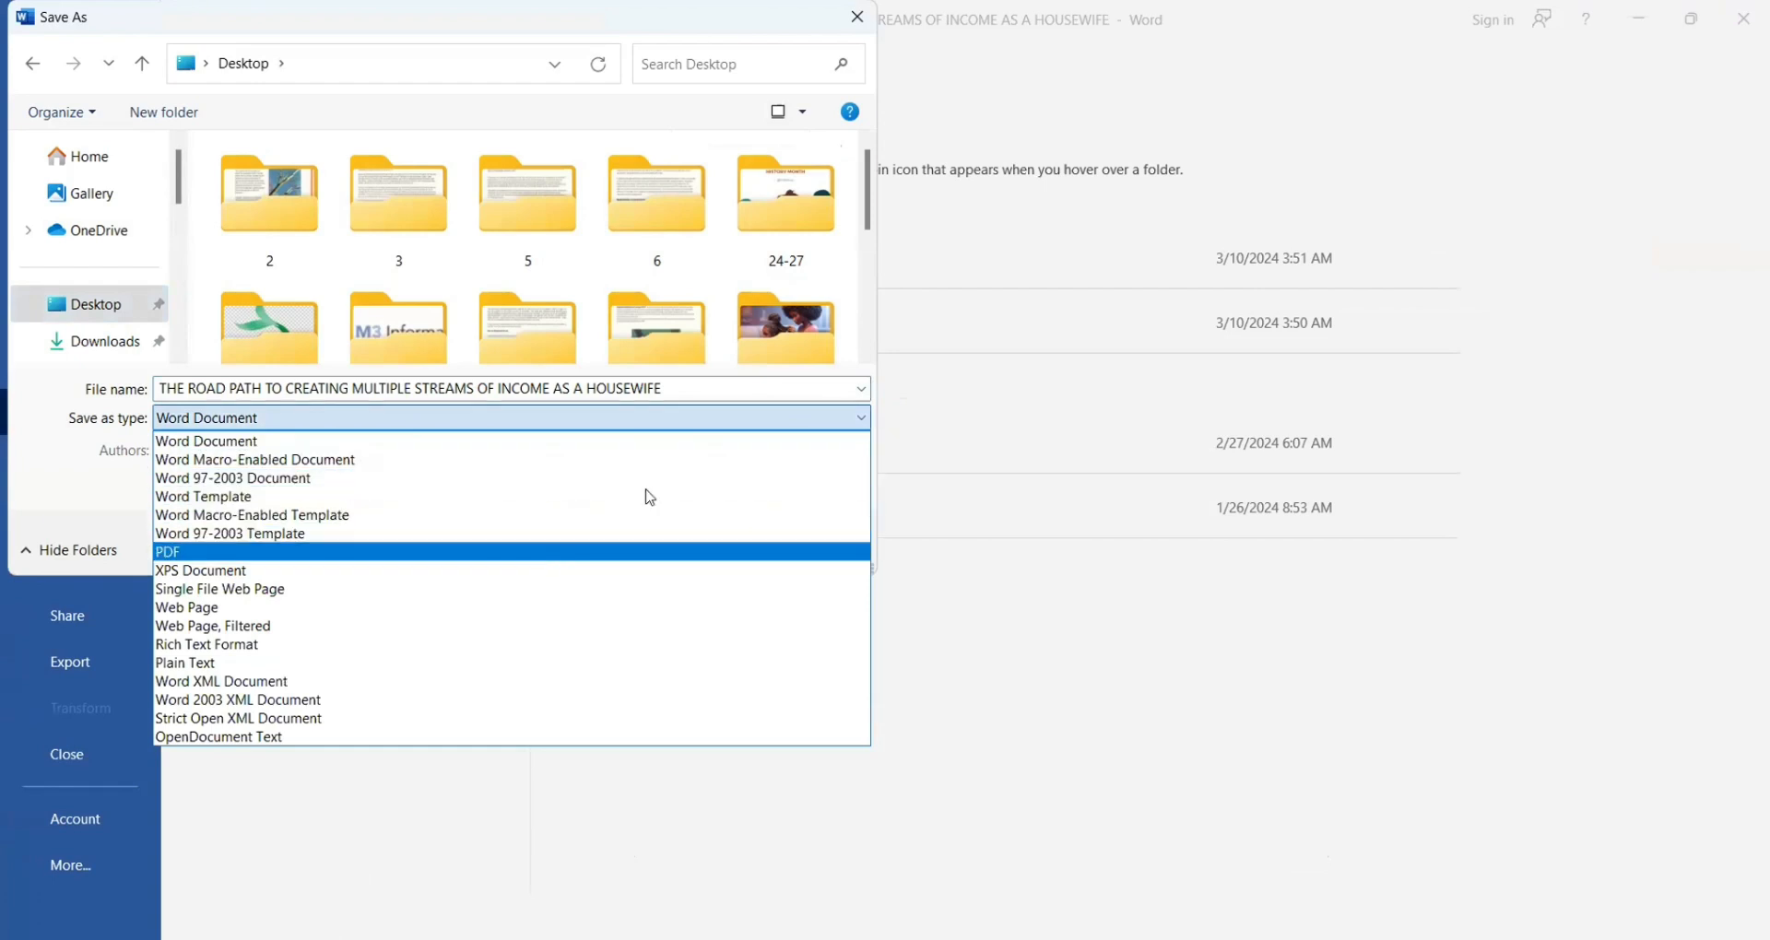
pyautogui.click(650, 551)
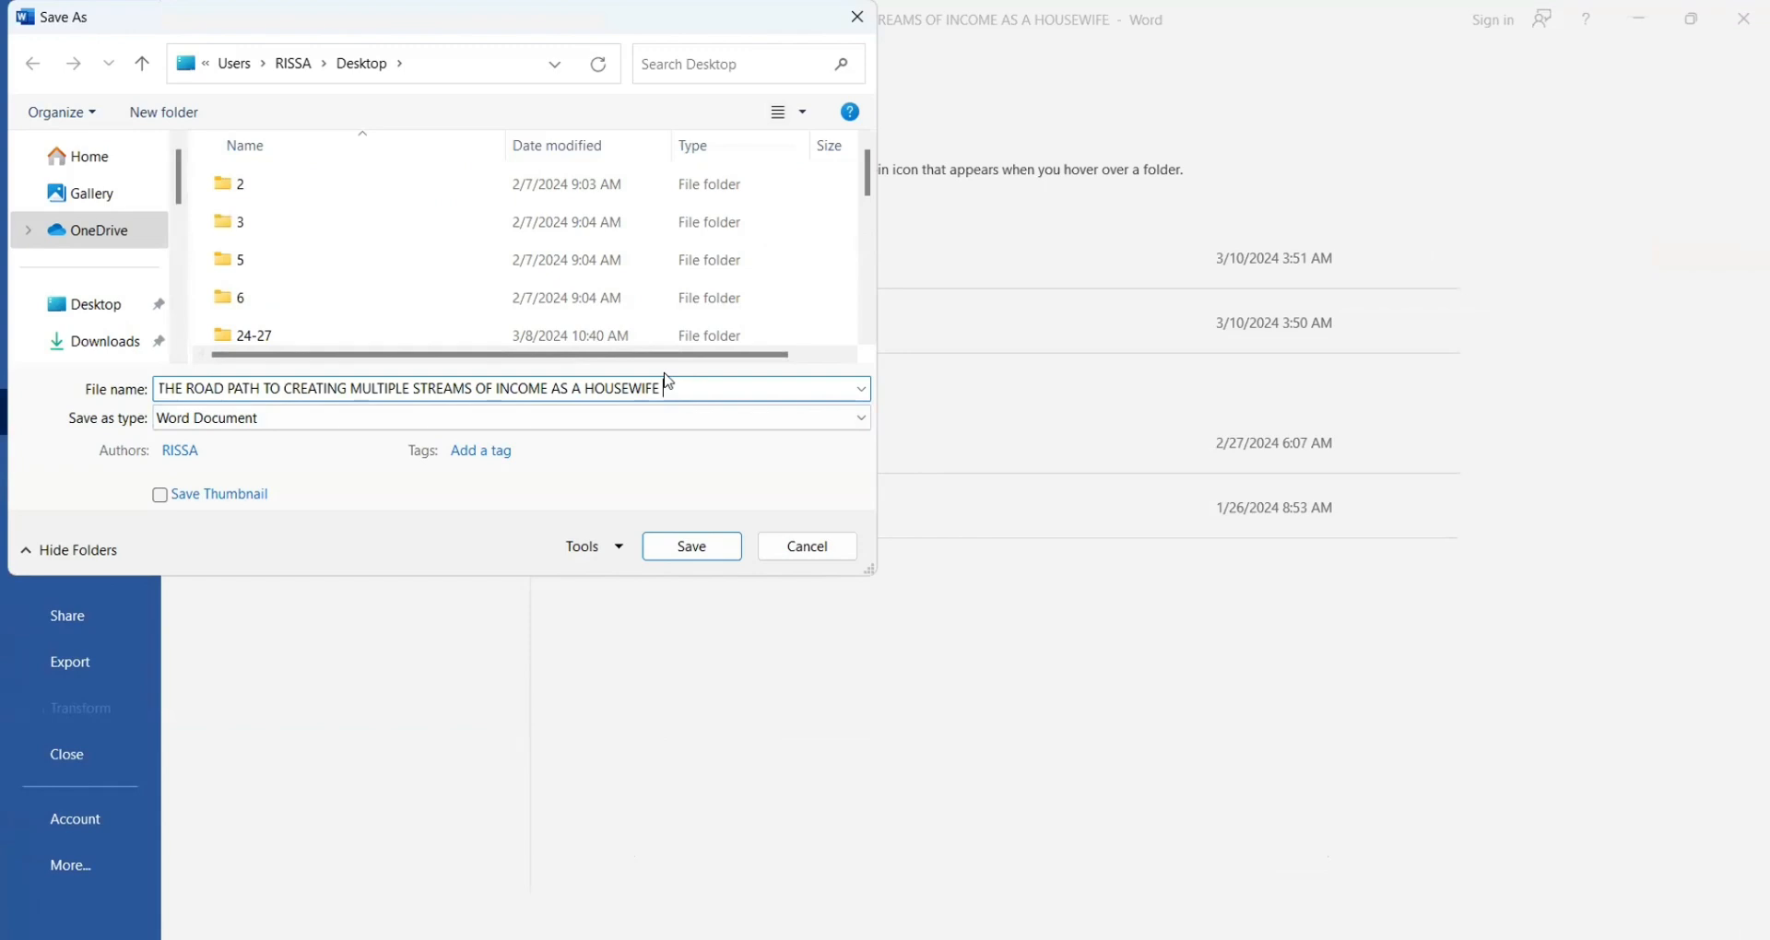
# Save the manuscript as a Word Document named "THE ROAD PATH TO CREATING MULTIPLE STREAMS OF INCOME AS A HOUSEWIFE FINA;"
pyautogui.write('NA;')
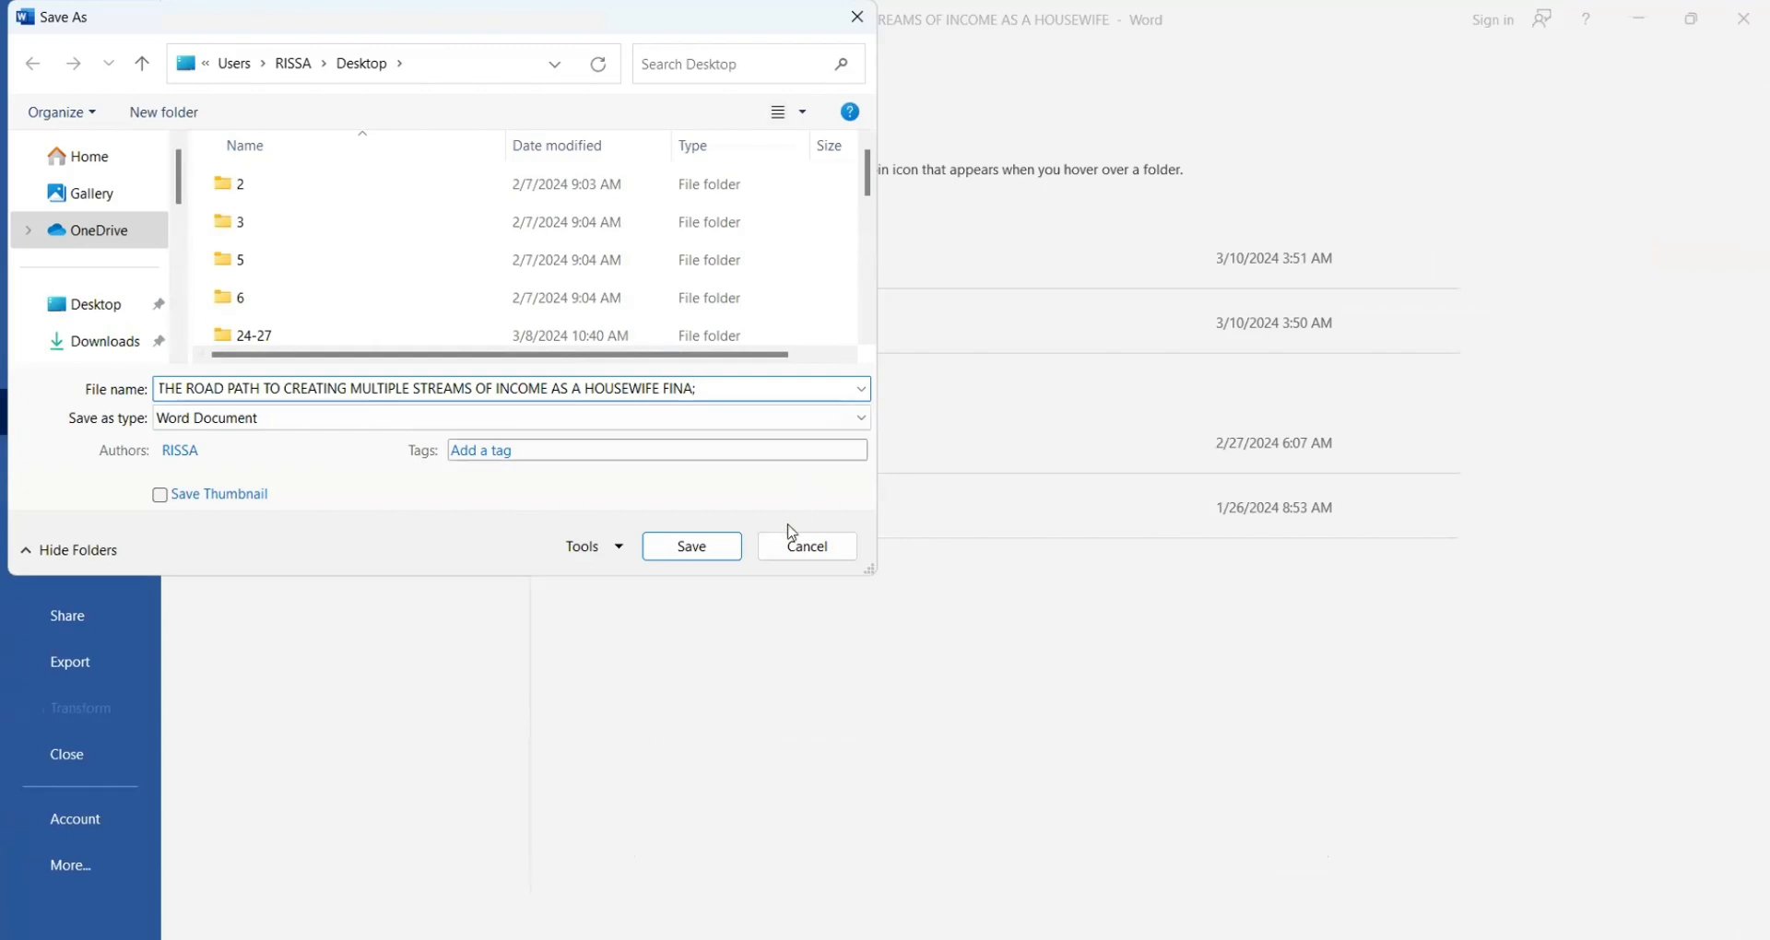
pyautogui.click(680, 549)
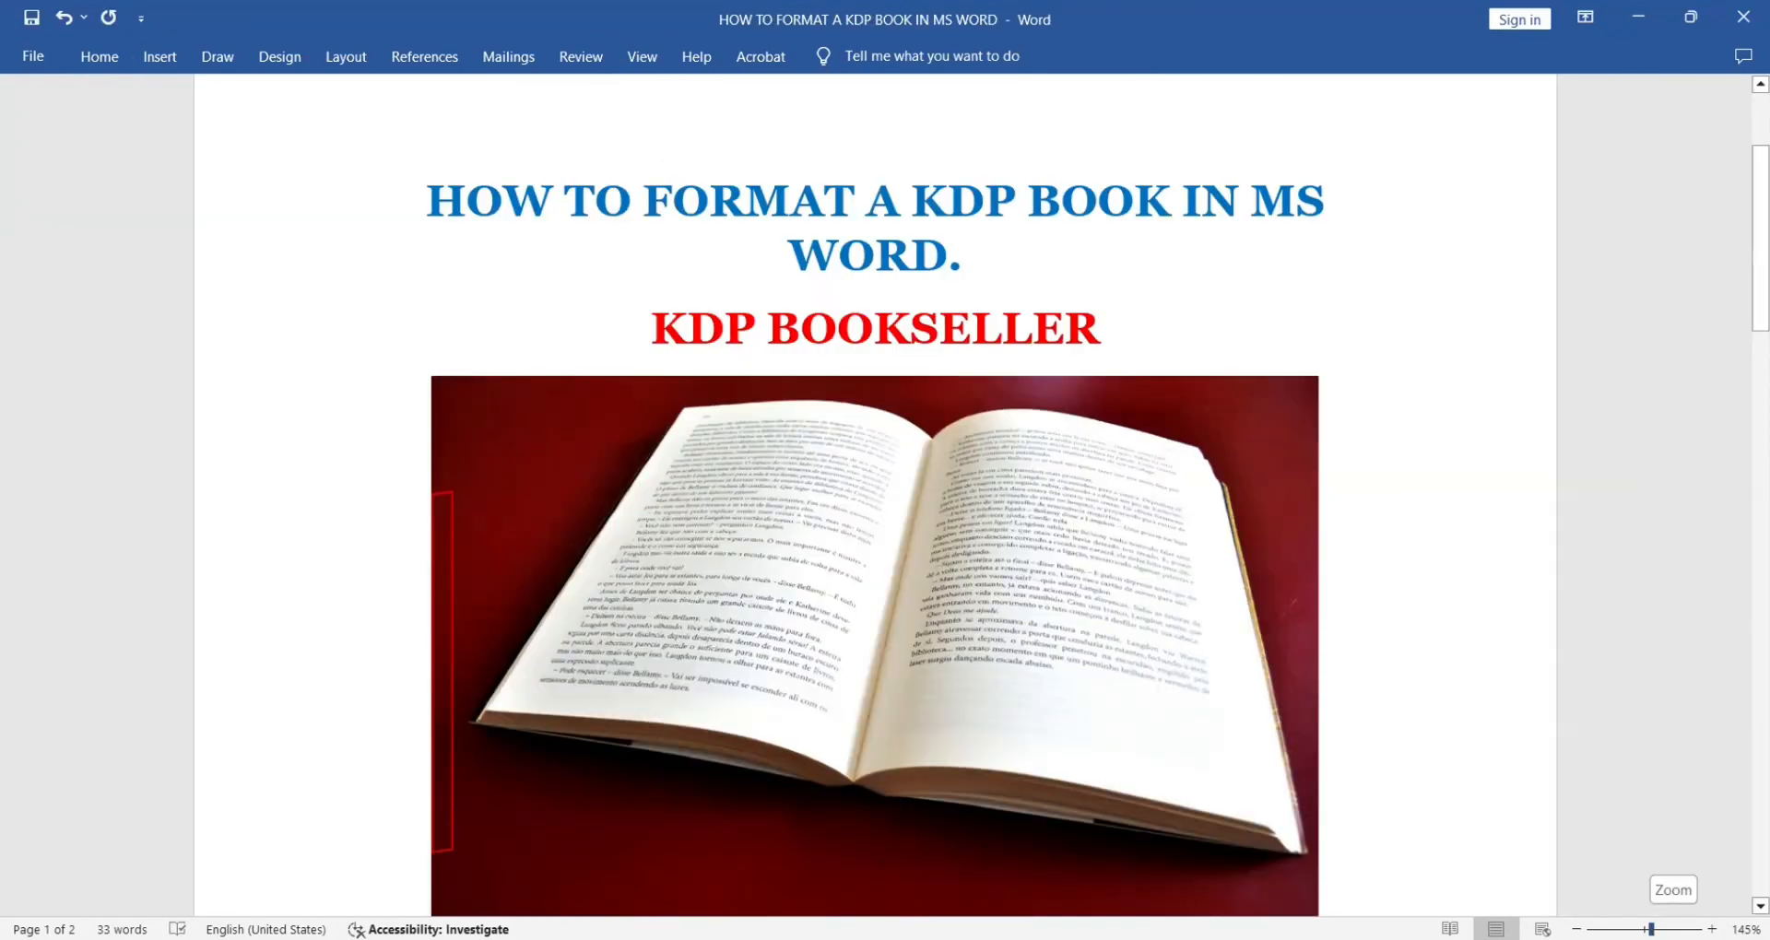
pyautogui.moveTo(1651, 929); pyautogui.dragTo(1657, 929)
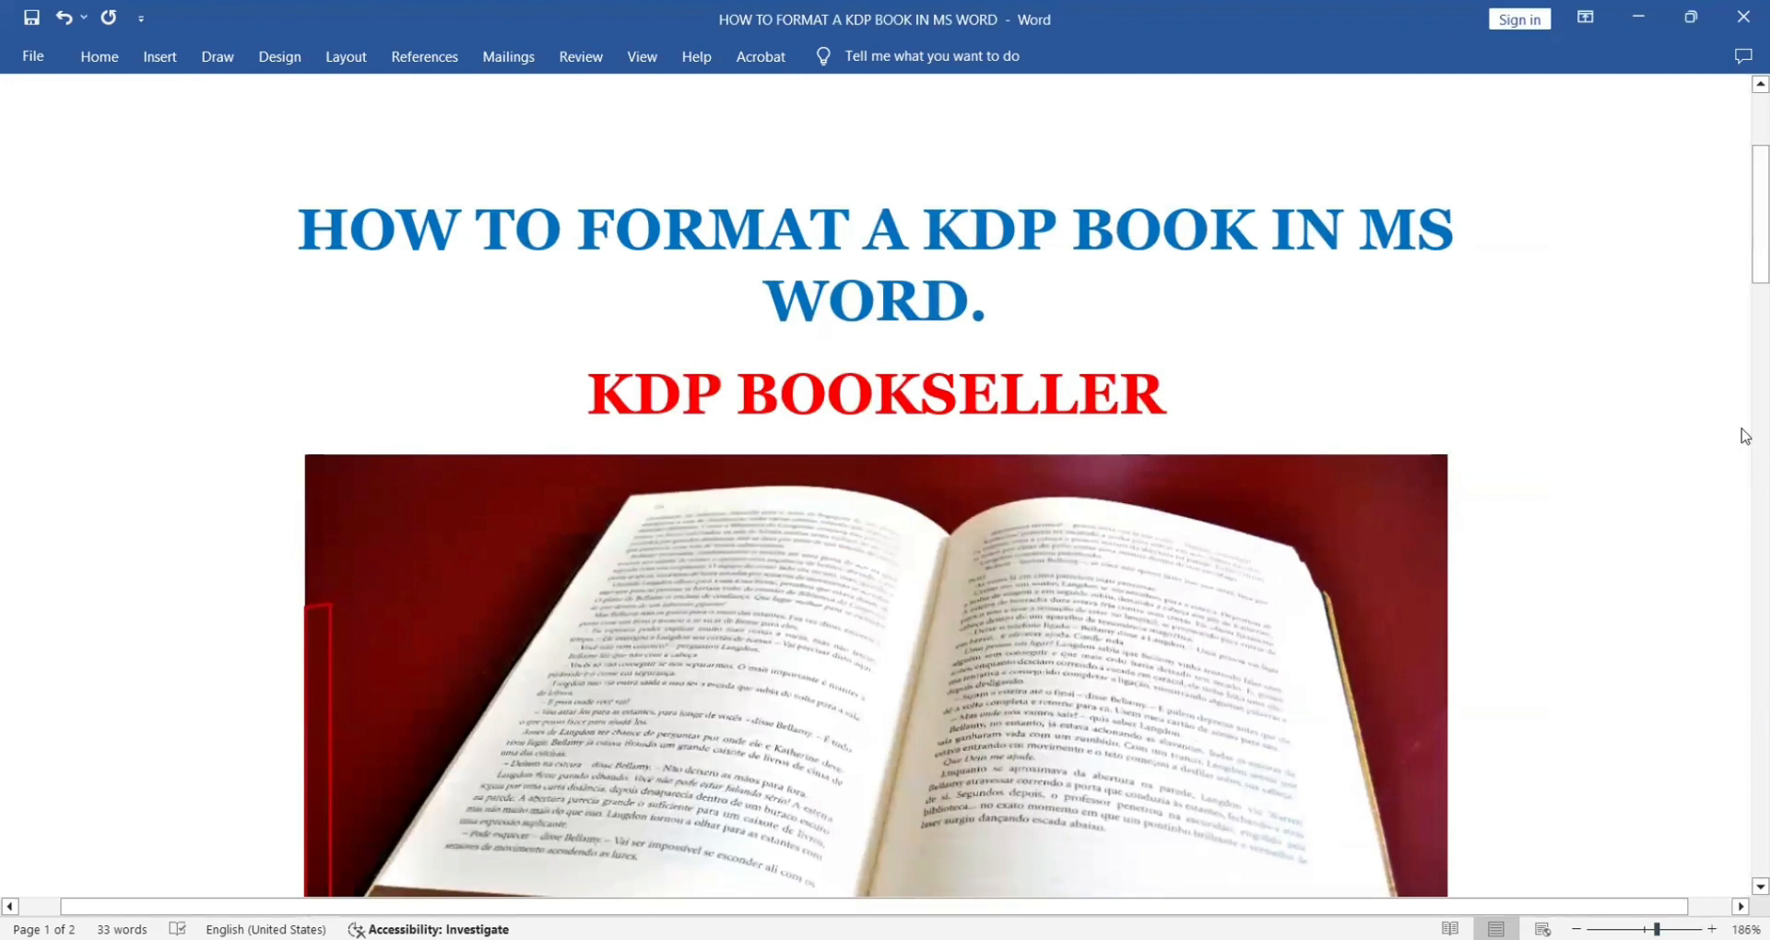
pyautogui.moveTo(1745, 238)
pyautogui.mouseDown()
pyautogui.moveTo(1745, 494)
pyautogui.moveTo(1745, 230)
pyautogui.moveTo(1745, 265)
pyautogui.mouseUp()
pyautogui.scroll(-5, 1745, 267)
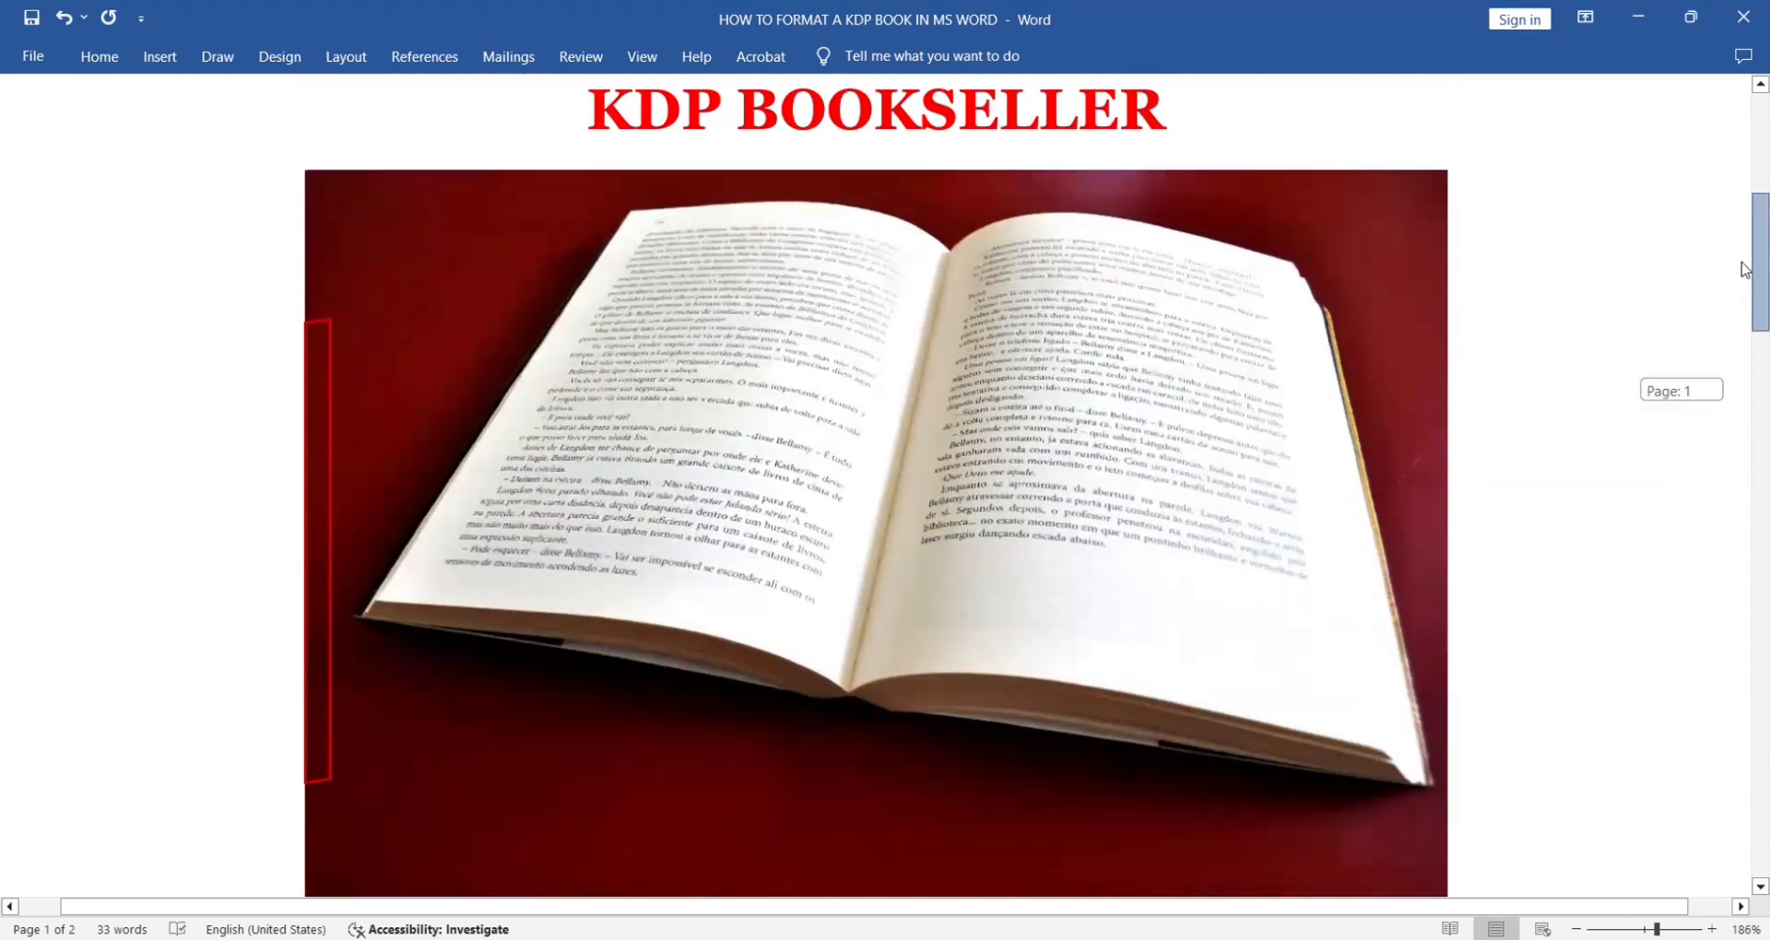
pyautogui.scroll(-3, 1744, 271)
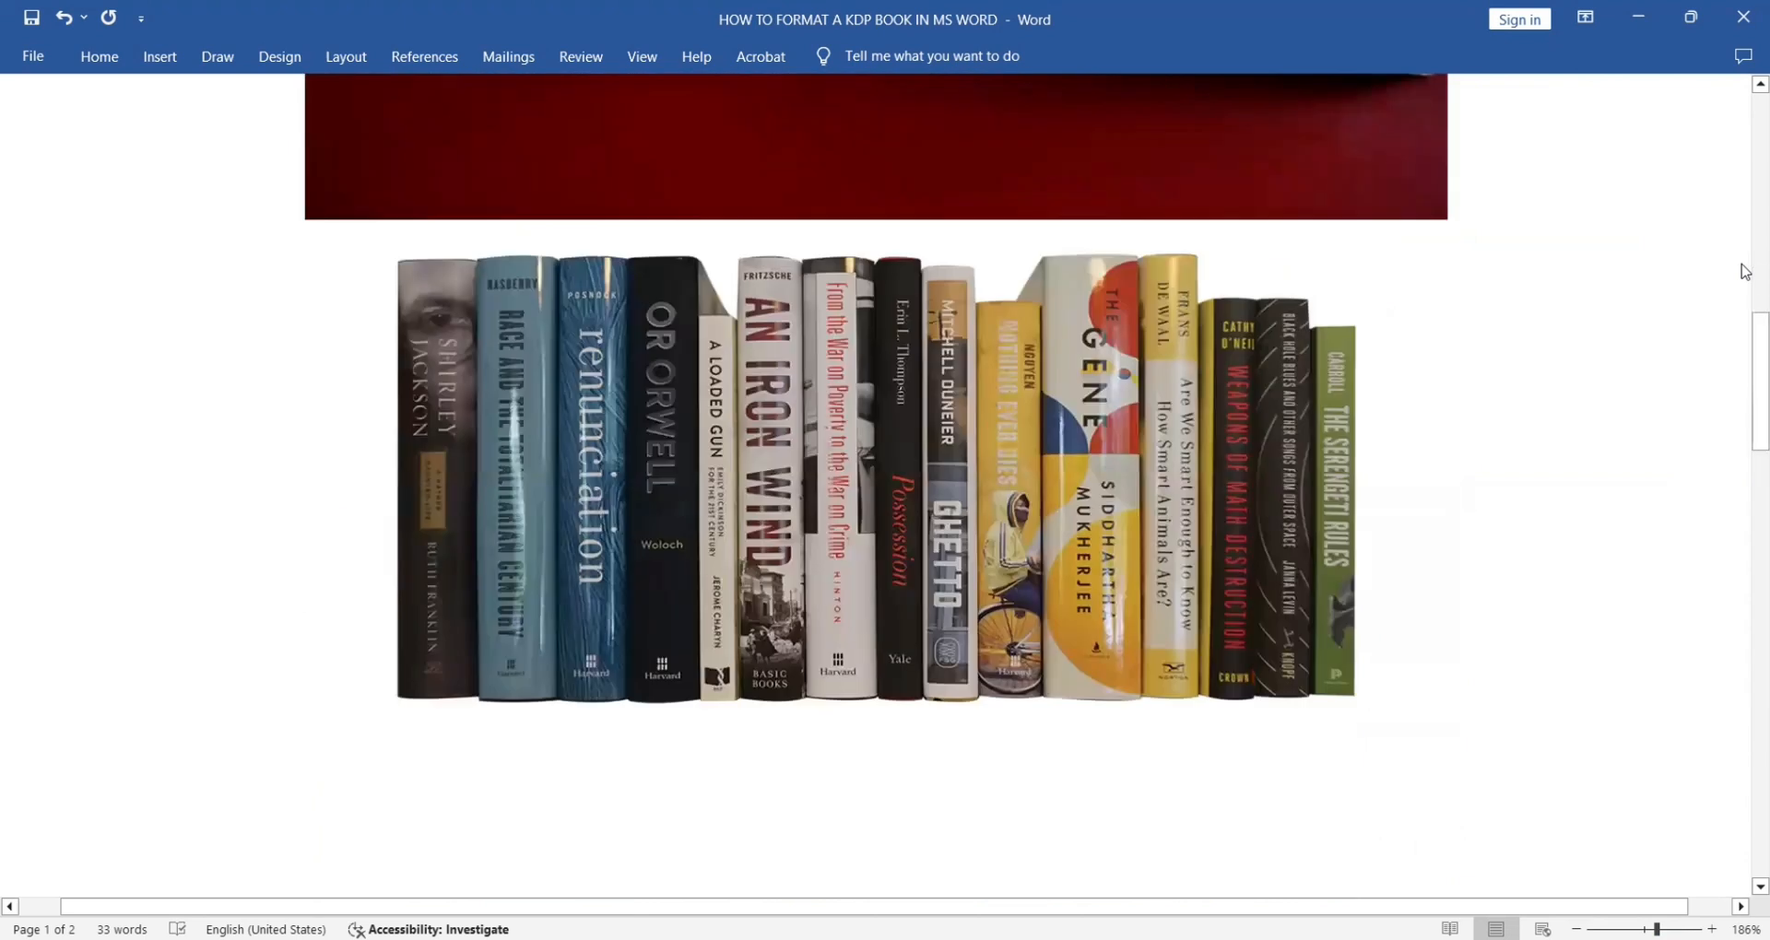
pyautogui.moveTo(1745, 358)
pyautogui.mouseDown()
pyautogui.moveTo(1745, 182)
pyautogui.moveTo(1745, 363)
pyautogui.mouseUp()
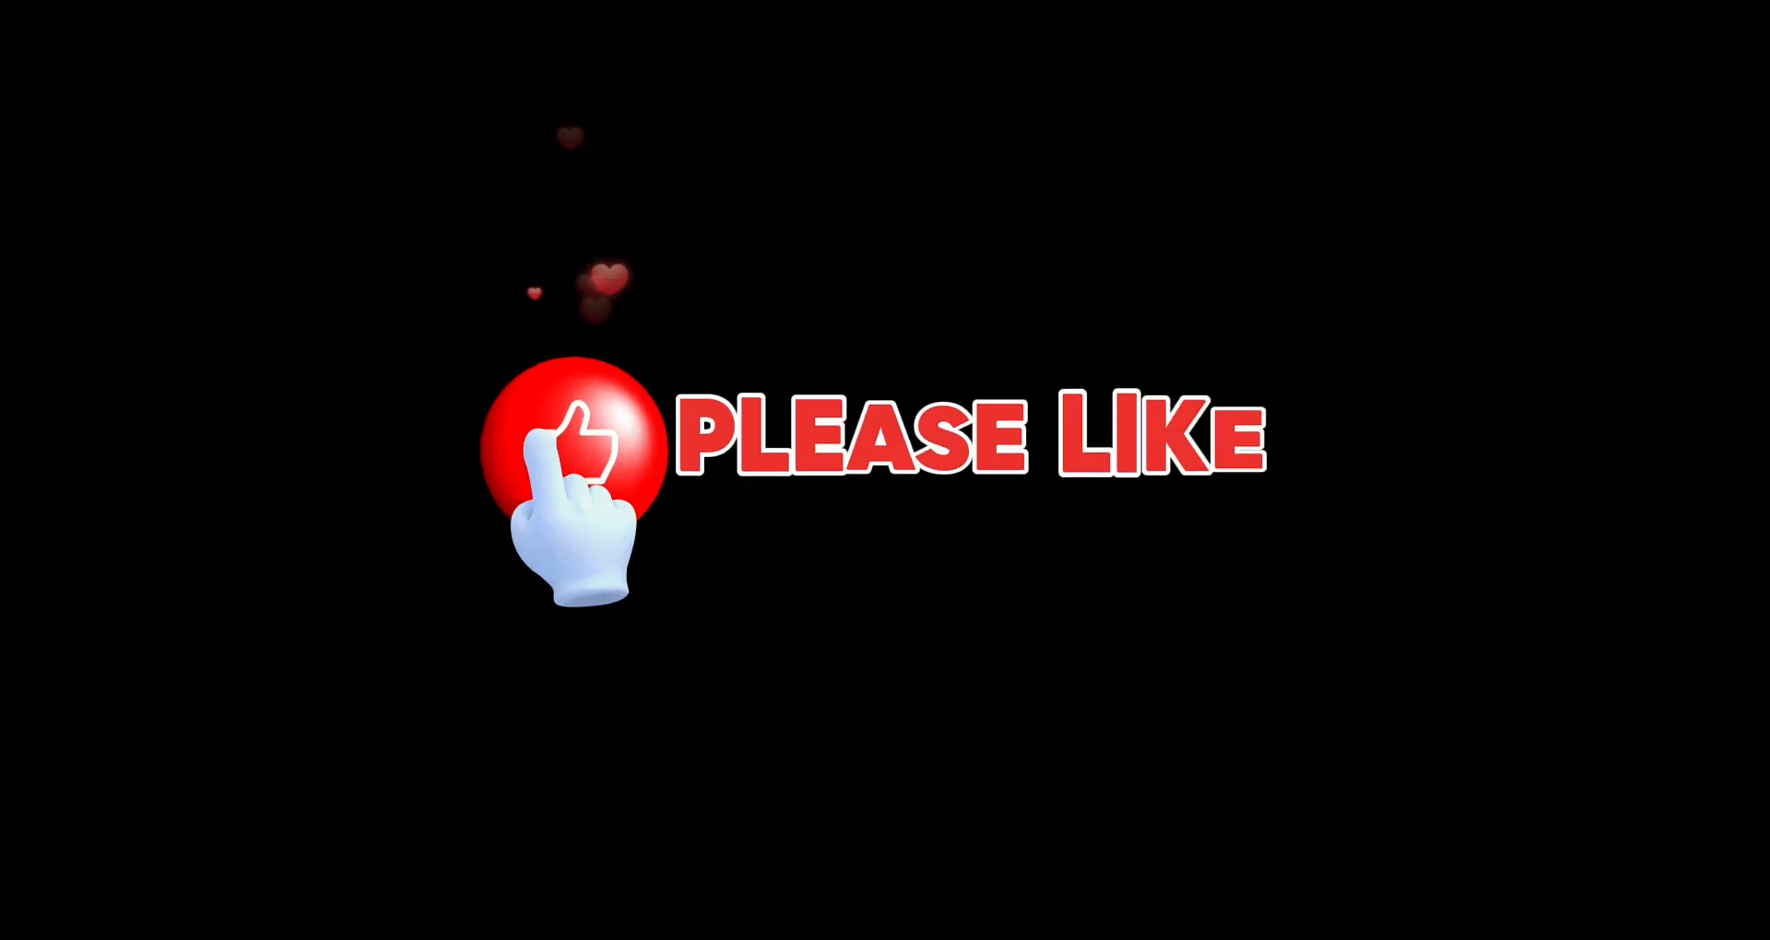